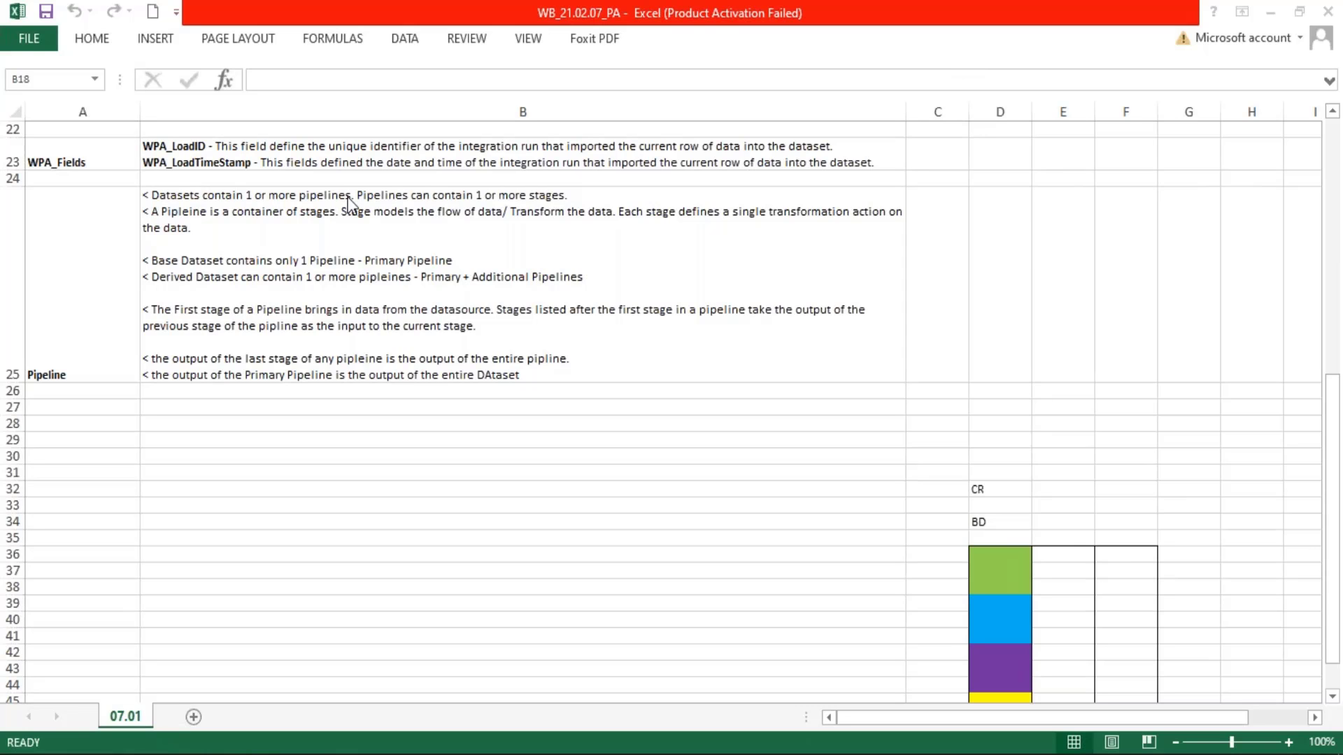
# Add a new worksheet to the workbook and name it 21.02
pyautogui.scroll(1, 456, 281)
pyautogui.scroll(-1, 490, 283)
pyautogui.scroll(1, 505, 283)
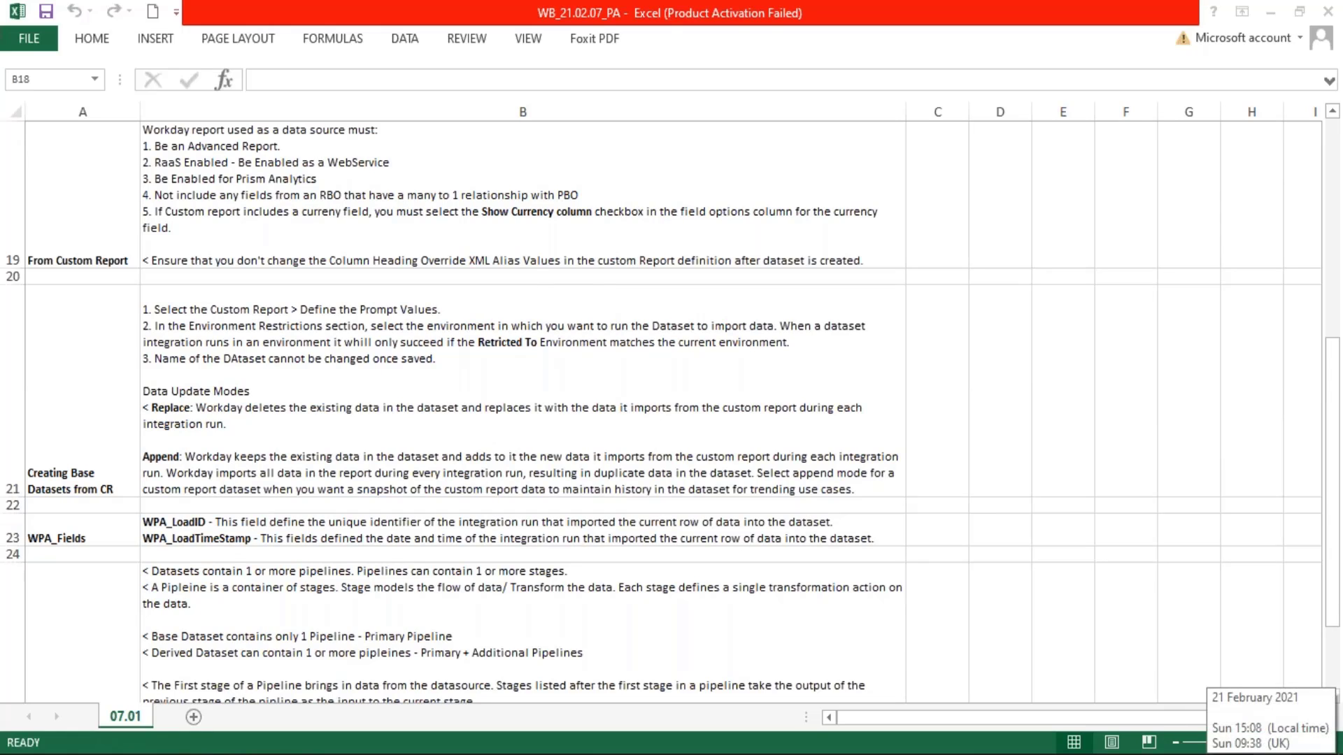
pyautogui.click(197, 724)
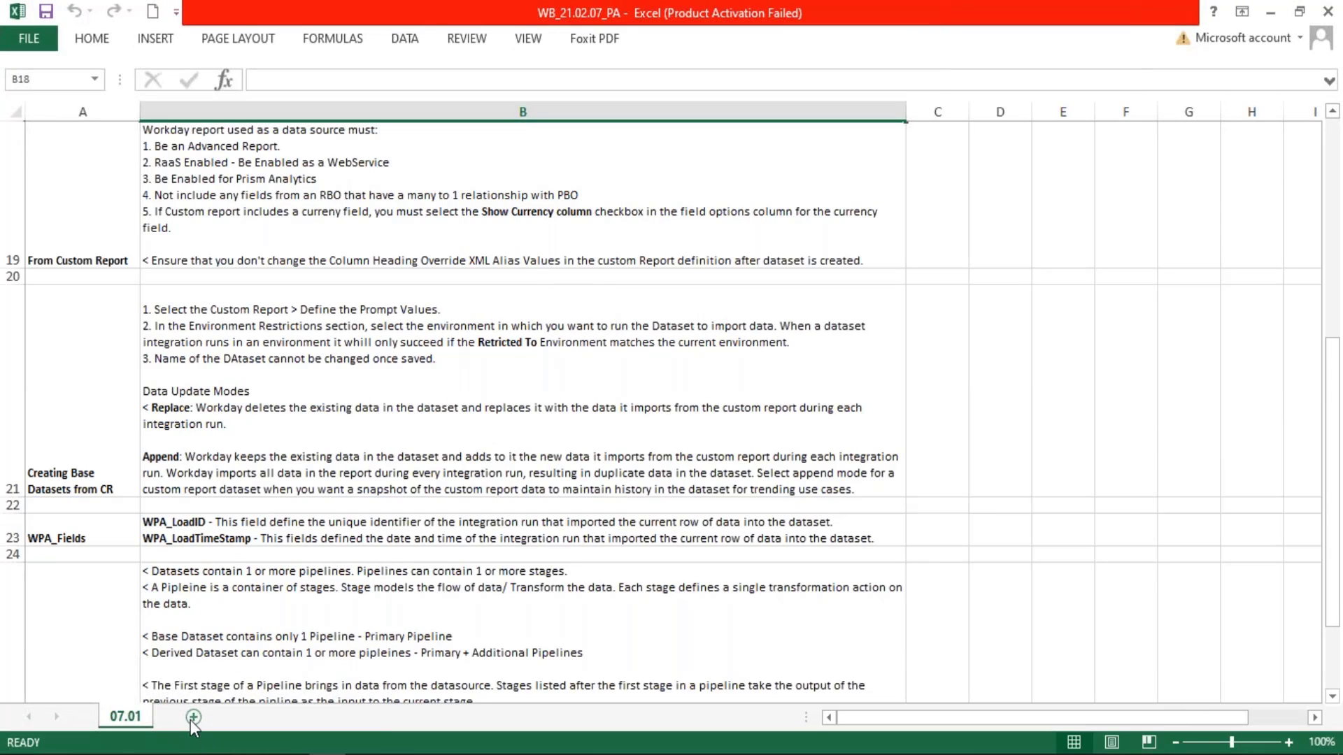
pyautogui.click(192, 719)
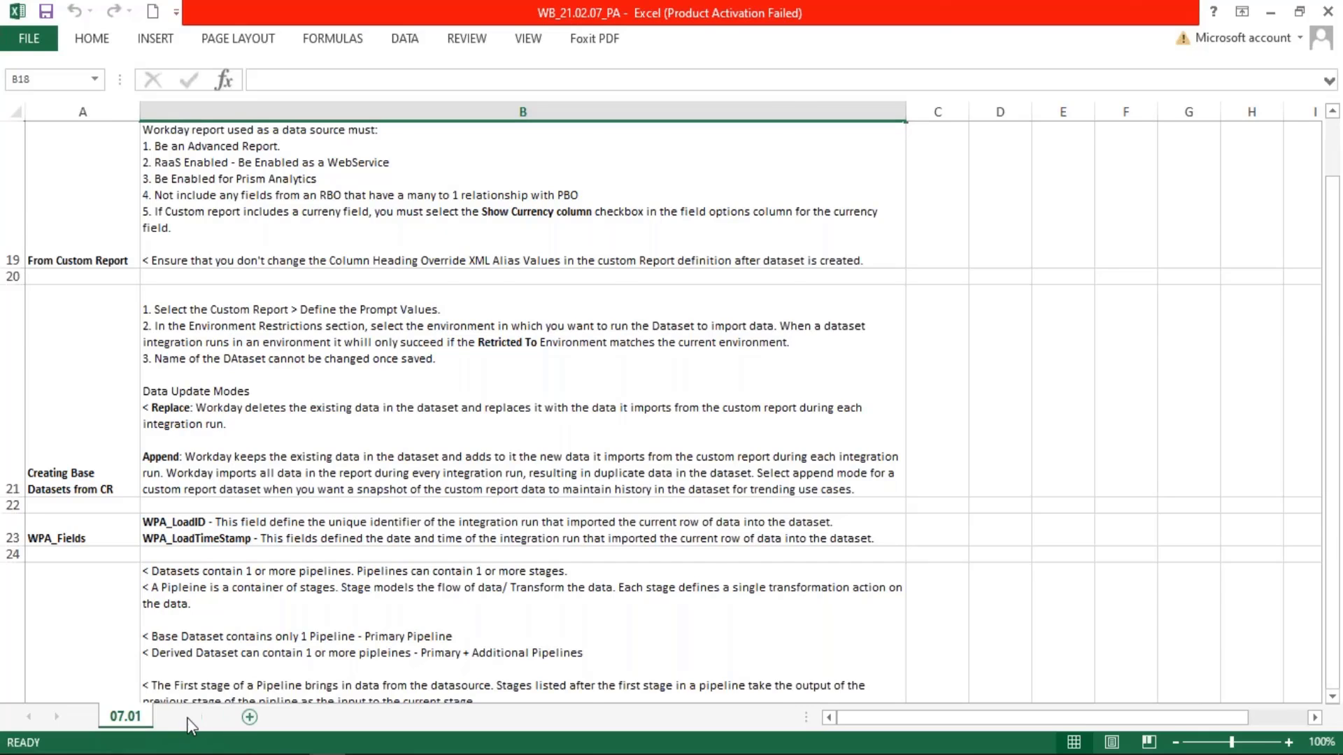
pyautogui.rightClick(183, 718)
pyautogui.click(257, 532)
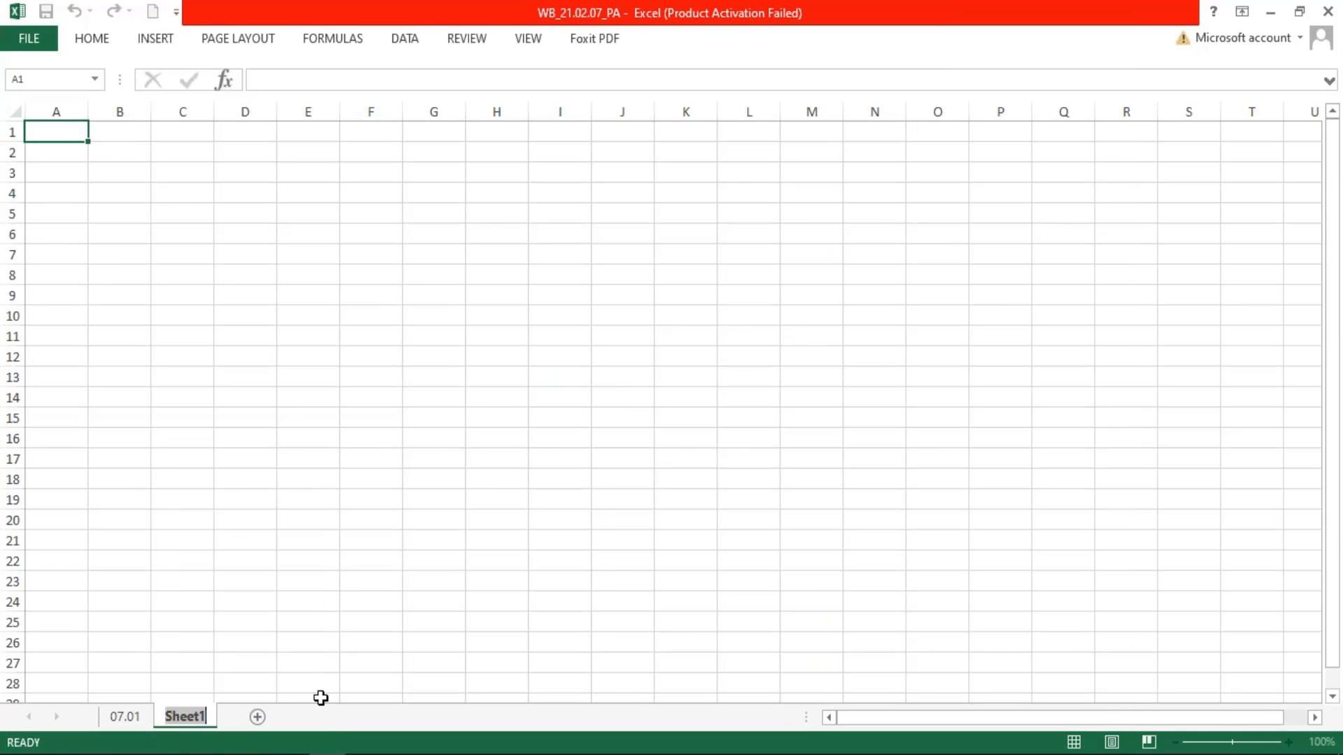
pyautogui.write('21')
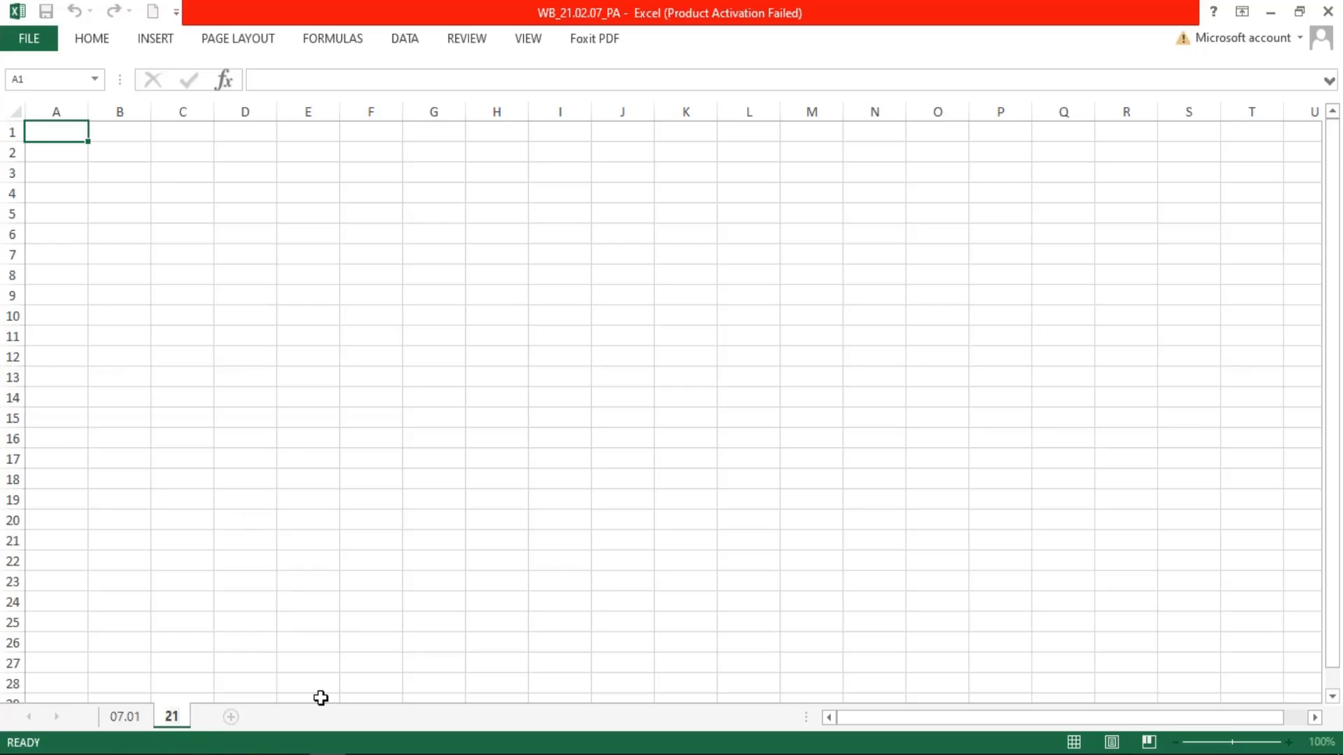
pyautogui.write('.02')
pyautogui.press('Return')
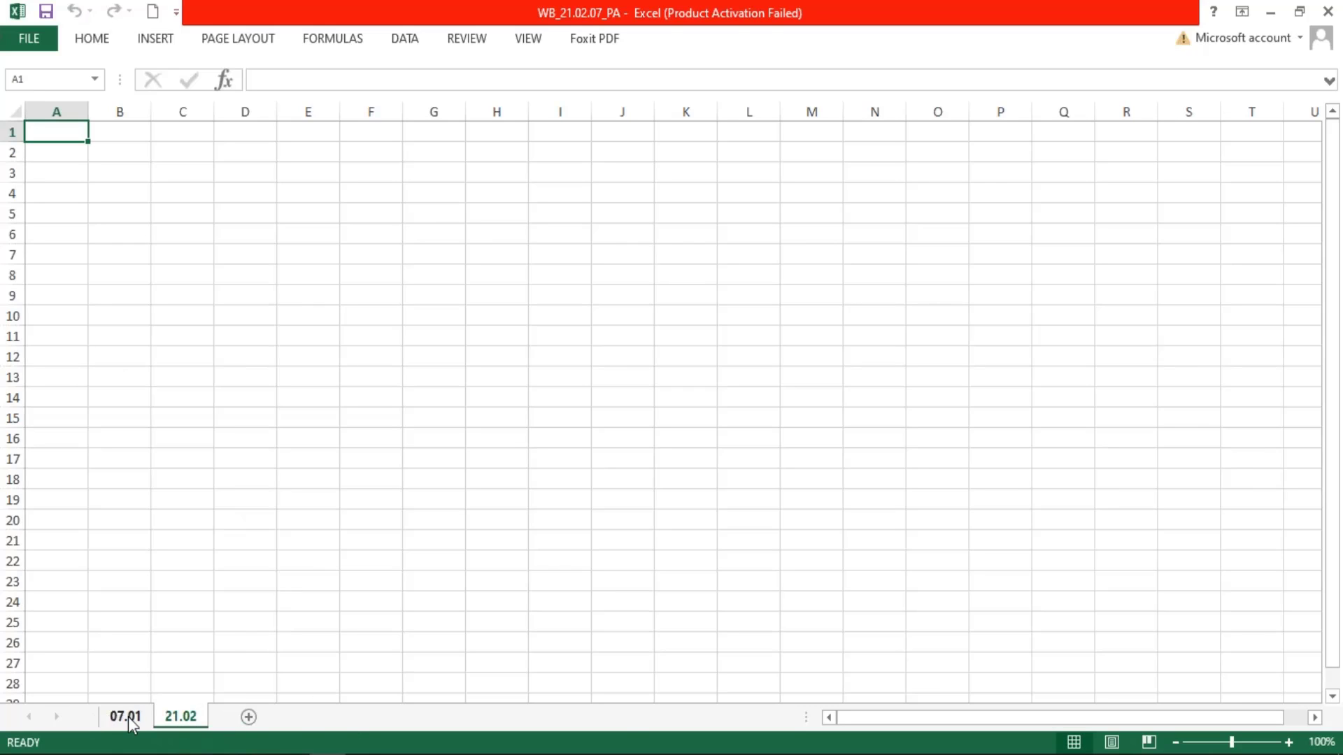
# Rename the 07.01 worksheet as 07.02
pyautogui.click(1272, 754)
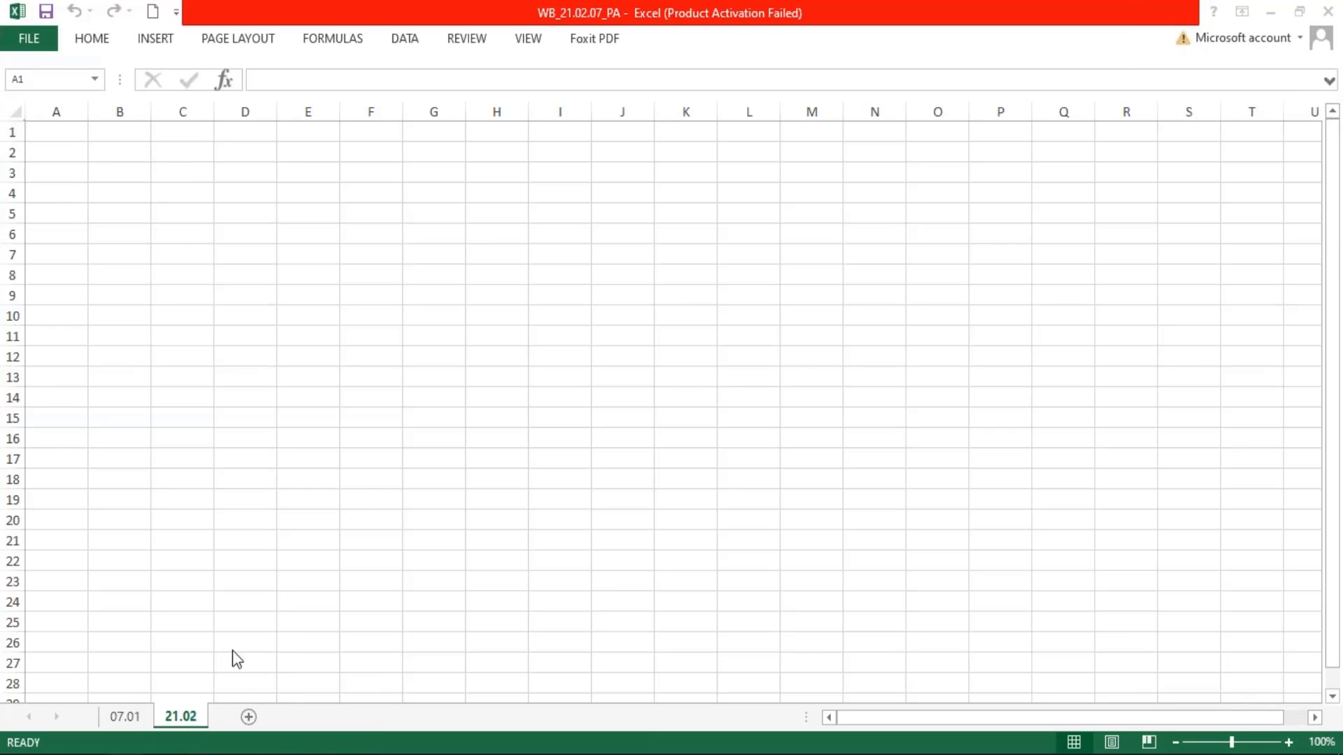
pyautogui.rightClick(140, 717)
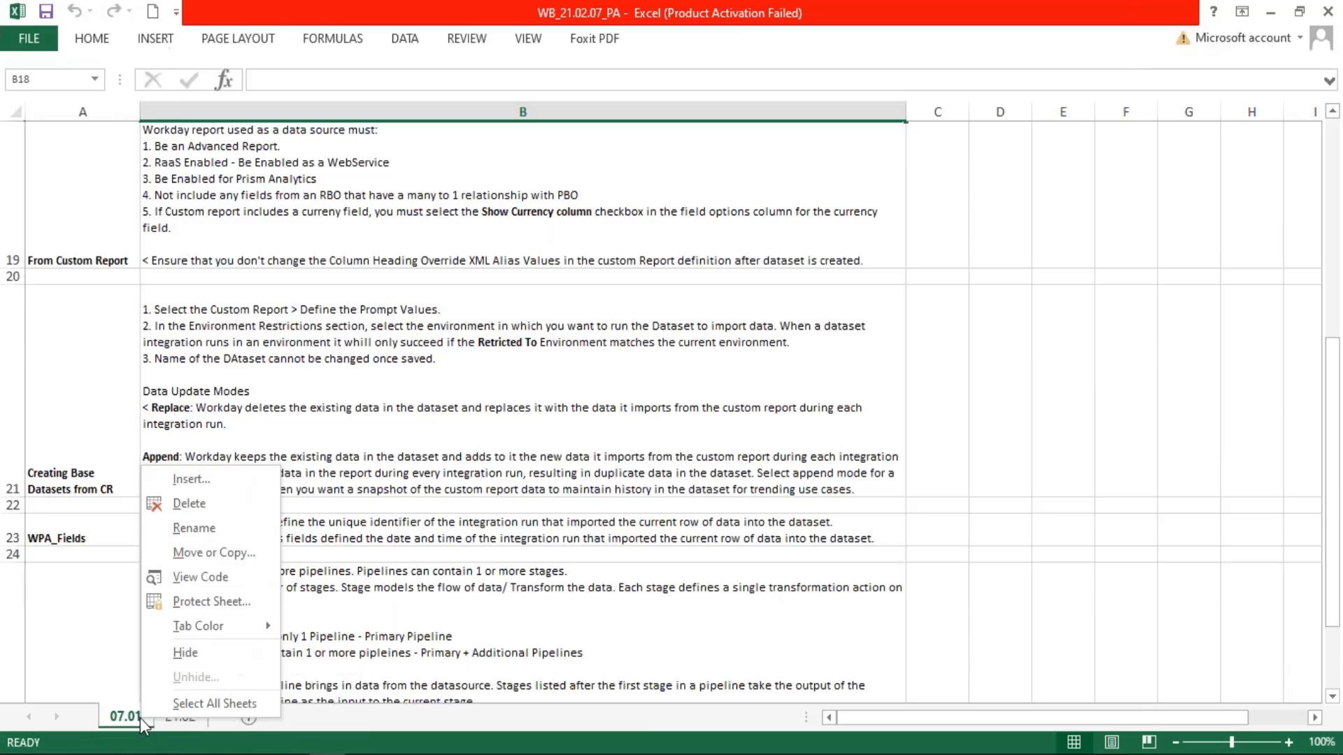
pyautogui.click(209, 532)
pyautogui.write('07.0')
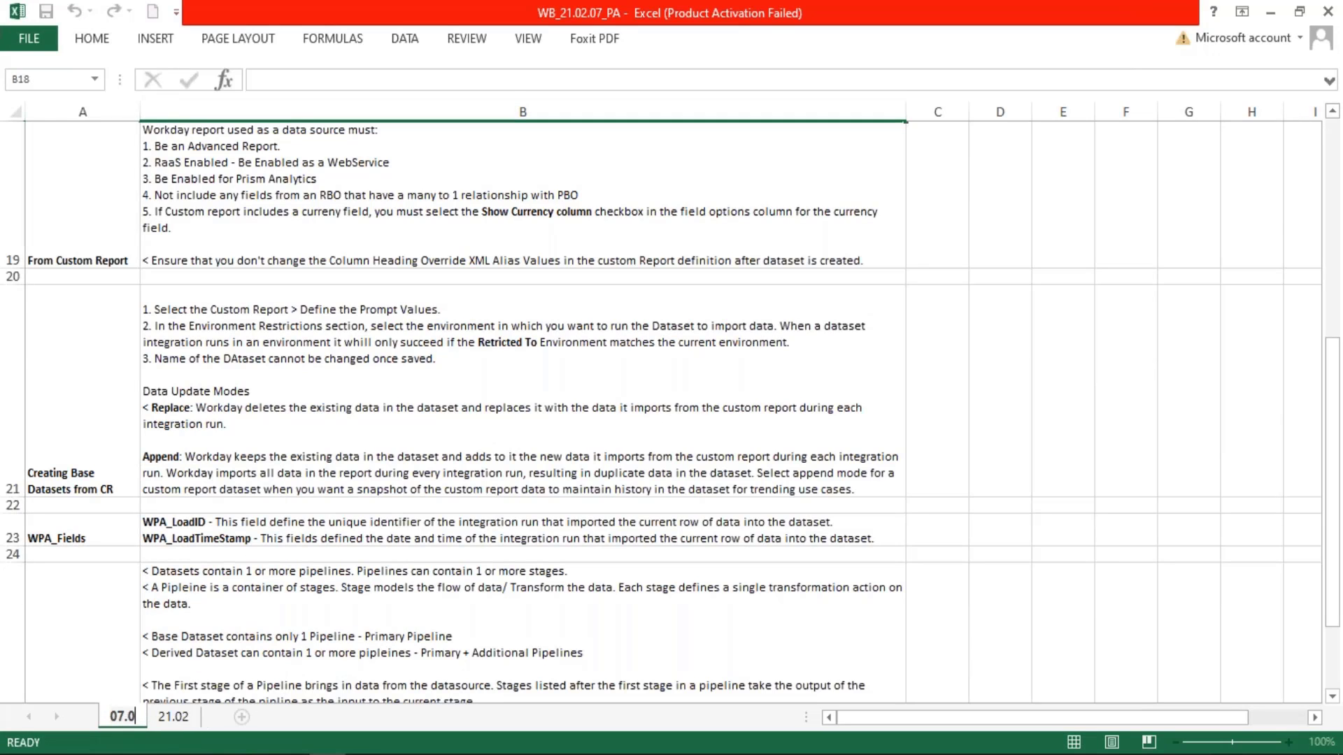
pyautogui.write('2')
pyautogui.press('Return')
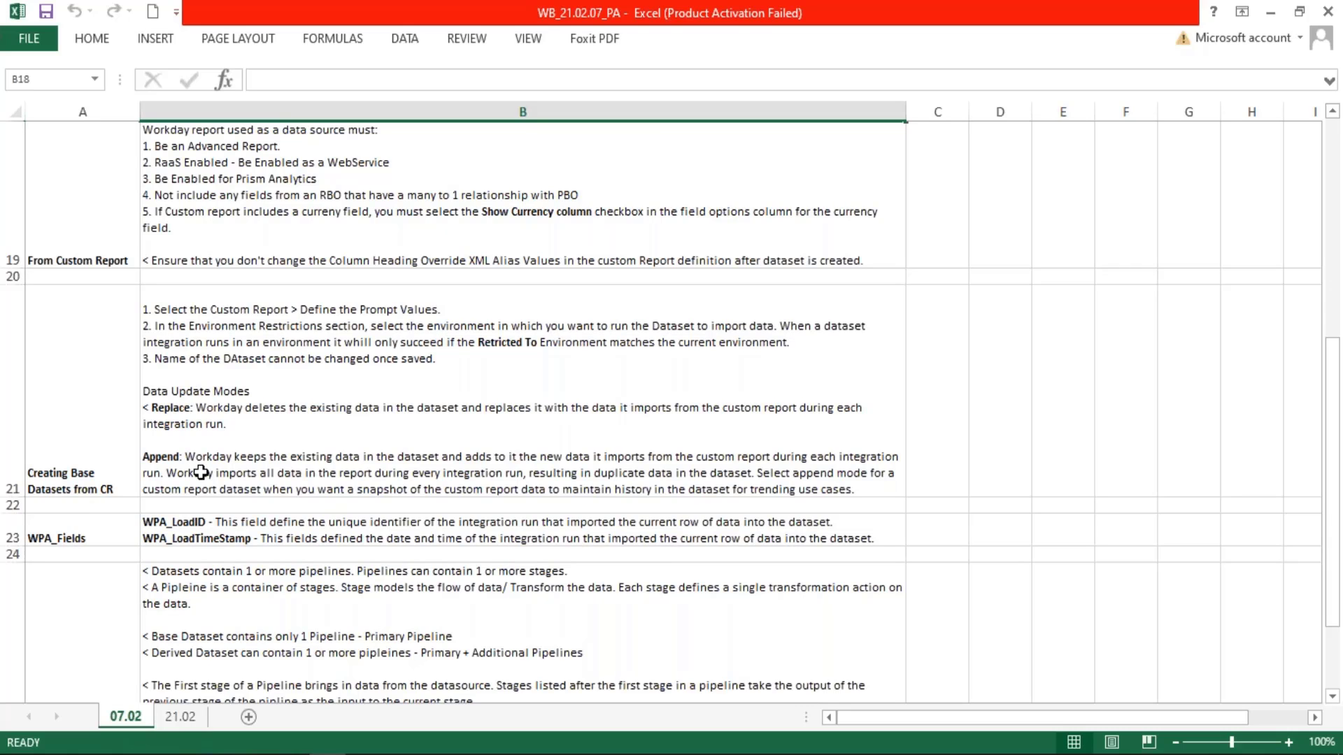
pyautogui.scroll(-3, 243, 638)
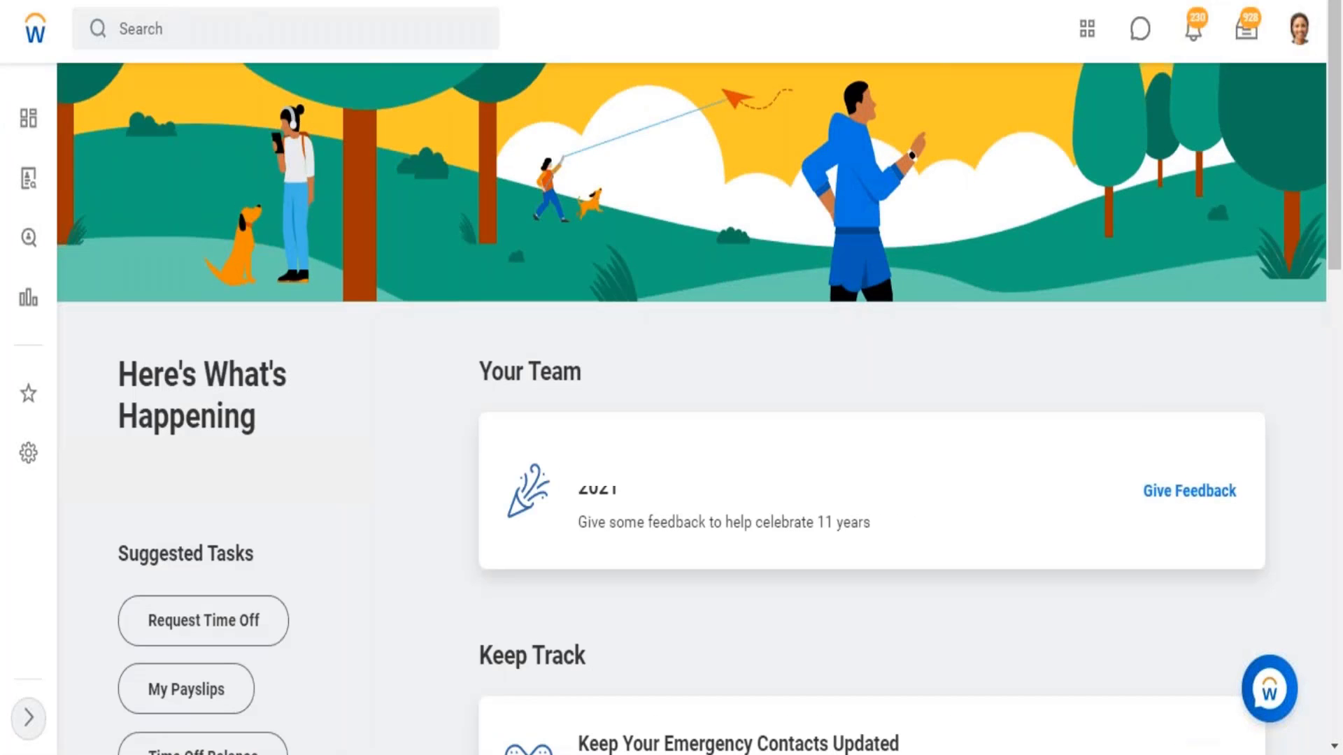
# Switch to Workday, search for "start prox" and open the Start Proxy task
pyautogui.click(175, 42)
pyautogui.write('start prox')
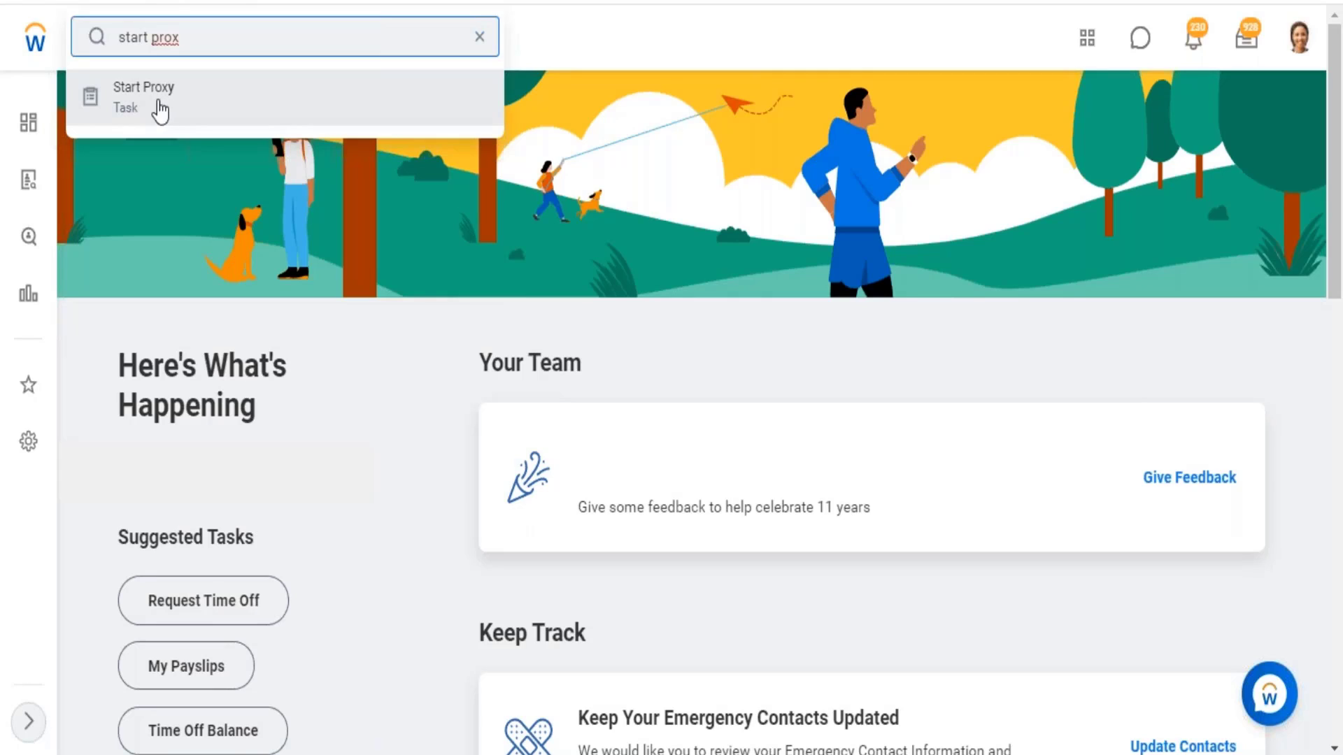
pyautogui.click(160, 109)
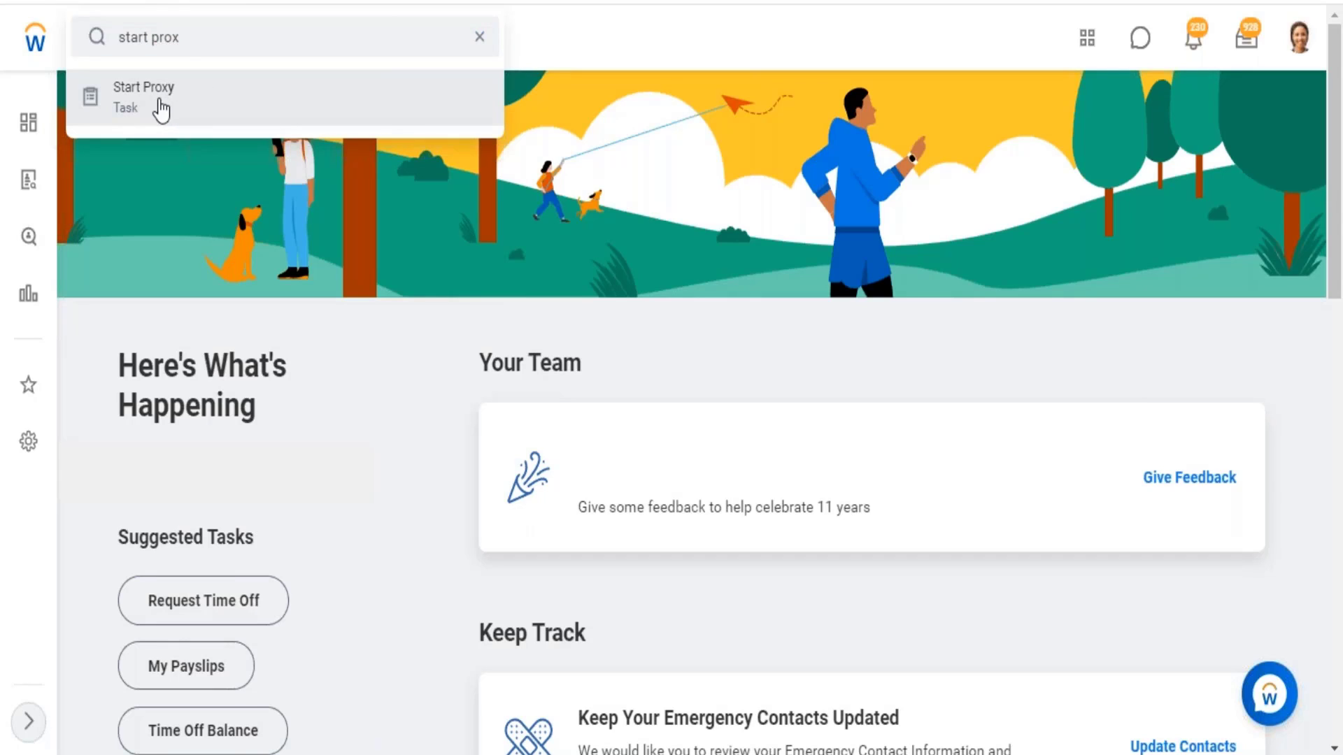
pyautogui.click(165, 110)
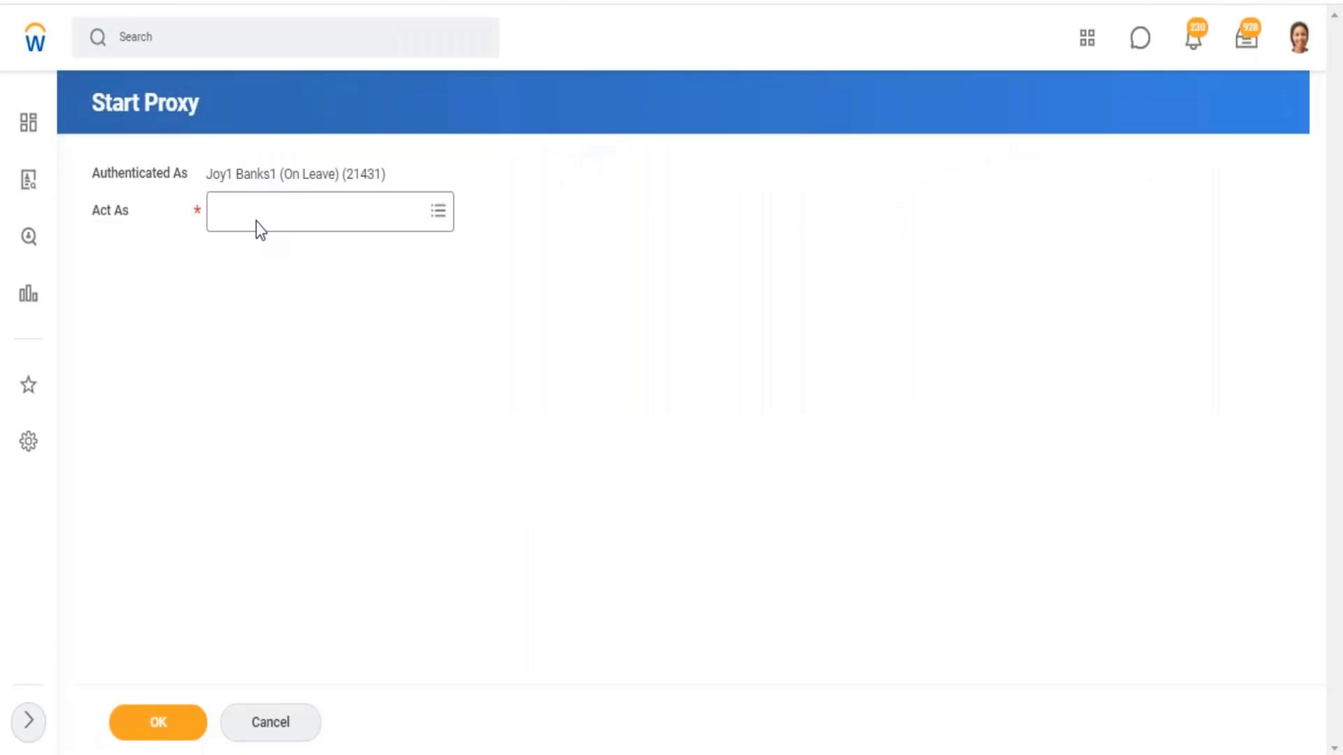
# Enter the worker's full name as the person to act as and start the proxy session
pyautogui.click(256, 221)
pyautogui.write('loga')
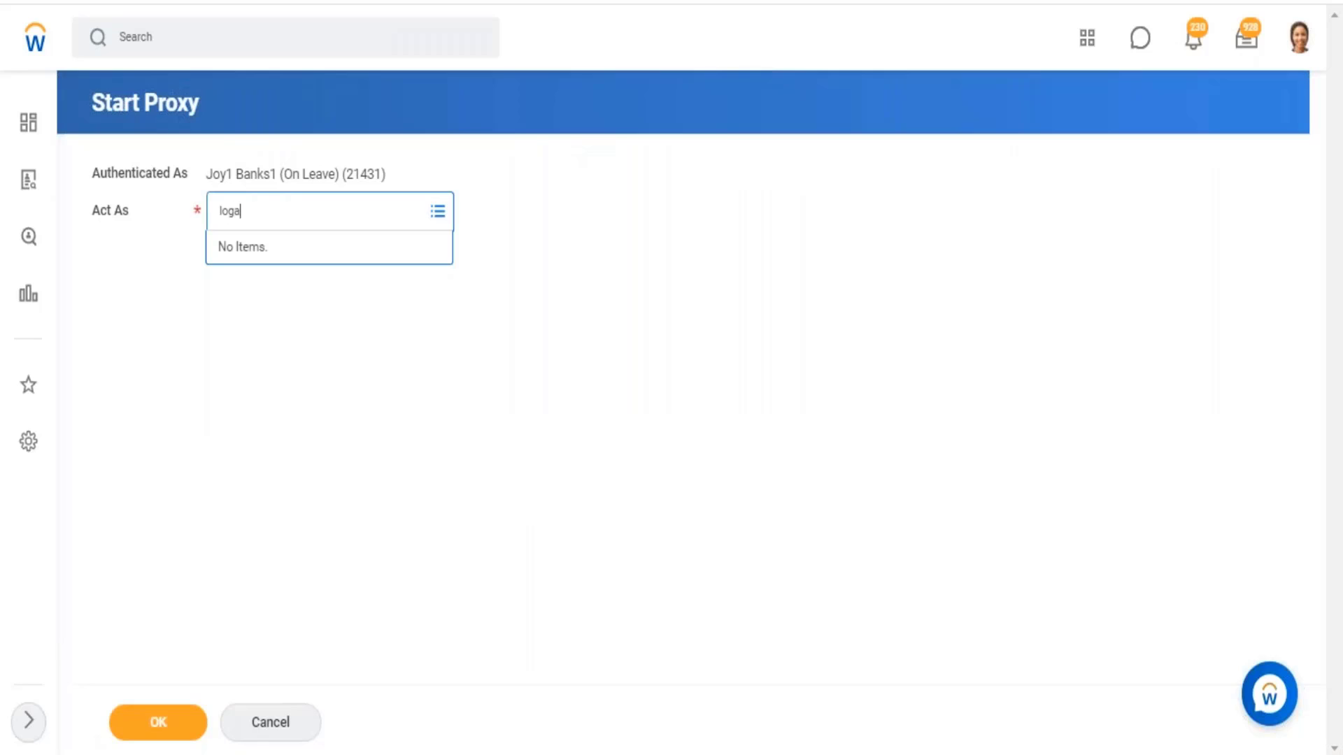
pyautogui.write('n mcneil')
pyautogui.press('Return')
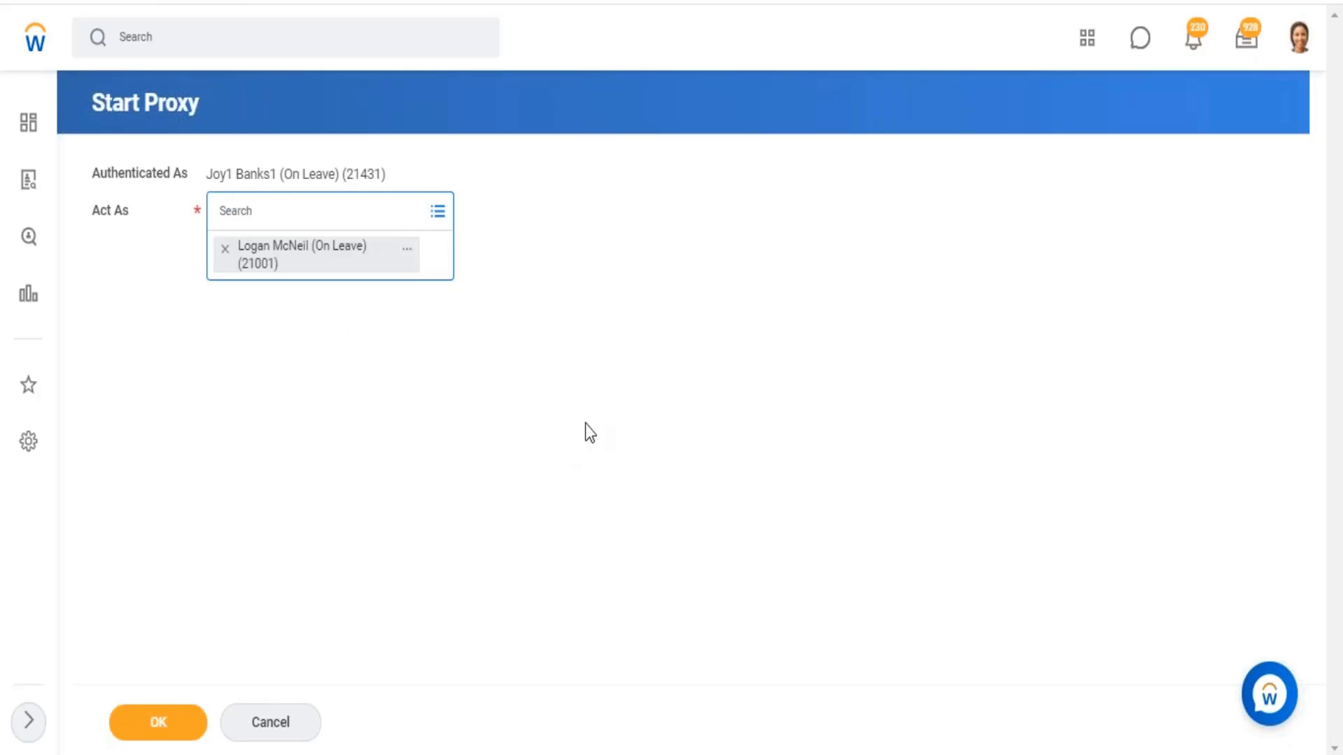
pyautogui.click(158, 723)
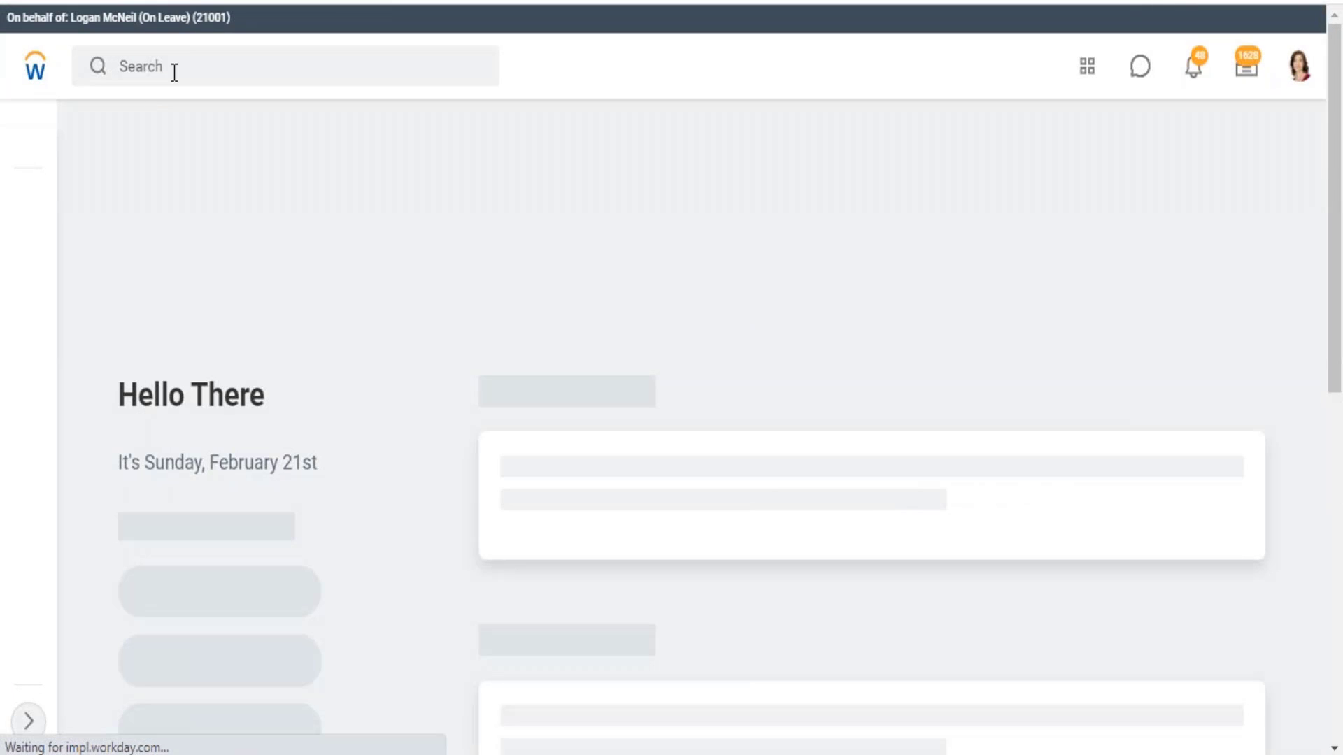
# Search for "data catalog" and open the Data Catalog report
pyautogui.click(174, 70)
pyautogui.write('data')
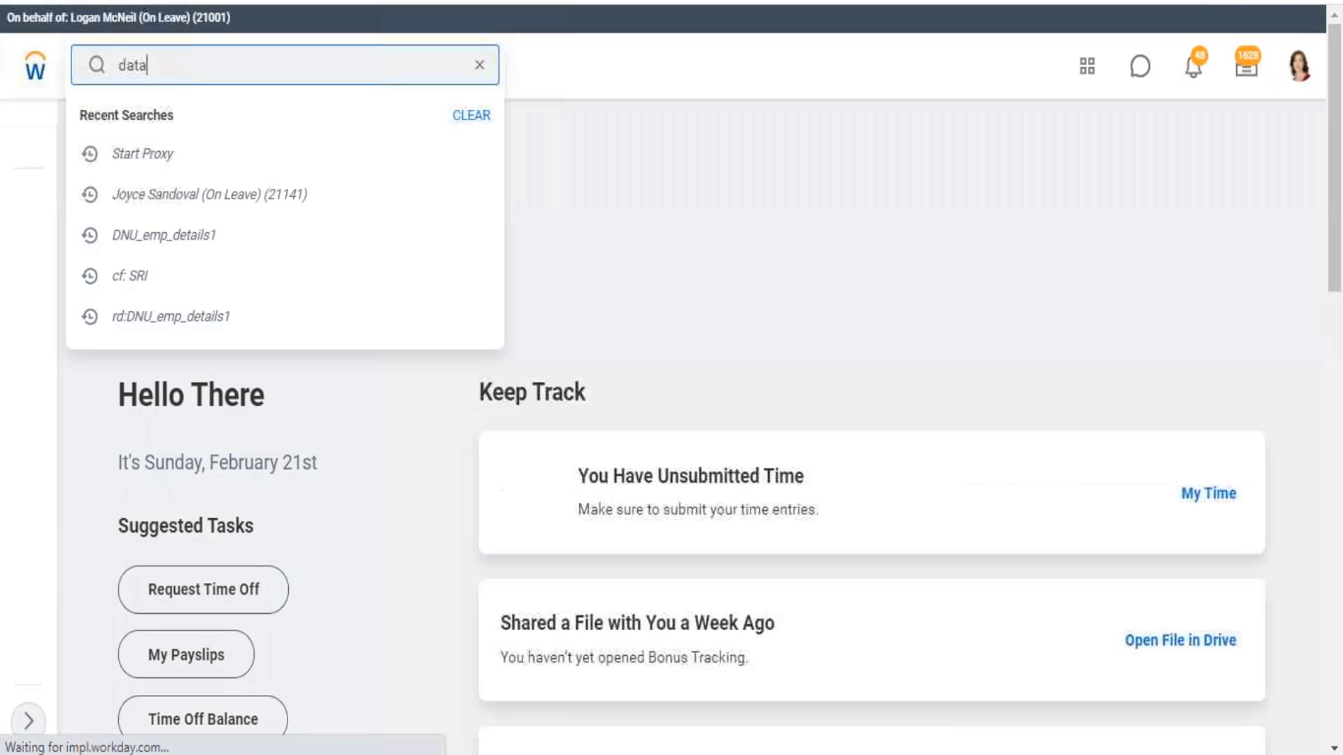
pyautogui.write(' cata')
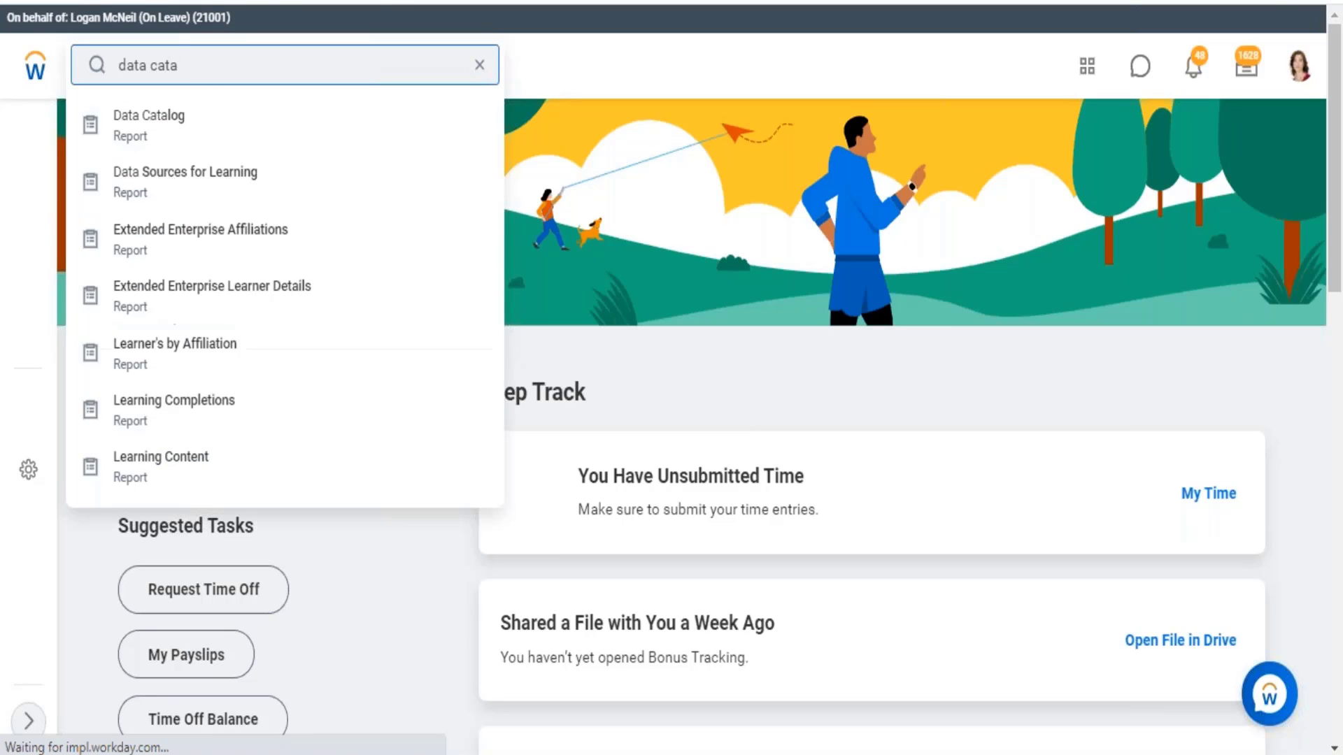
pyautogui.press('Return')
pyautogui.click(234, 56)
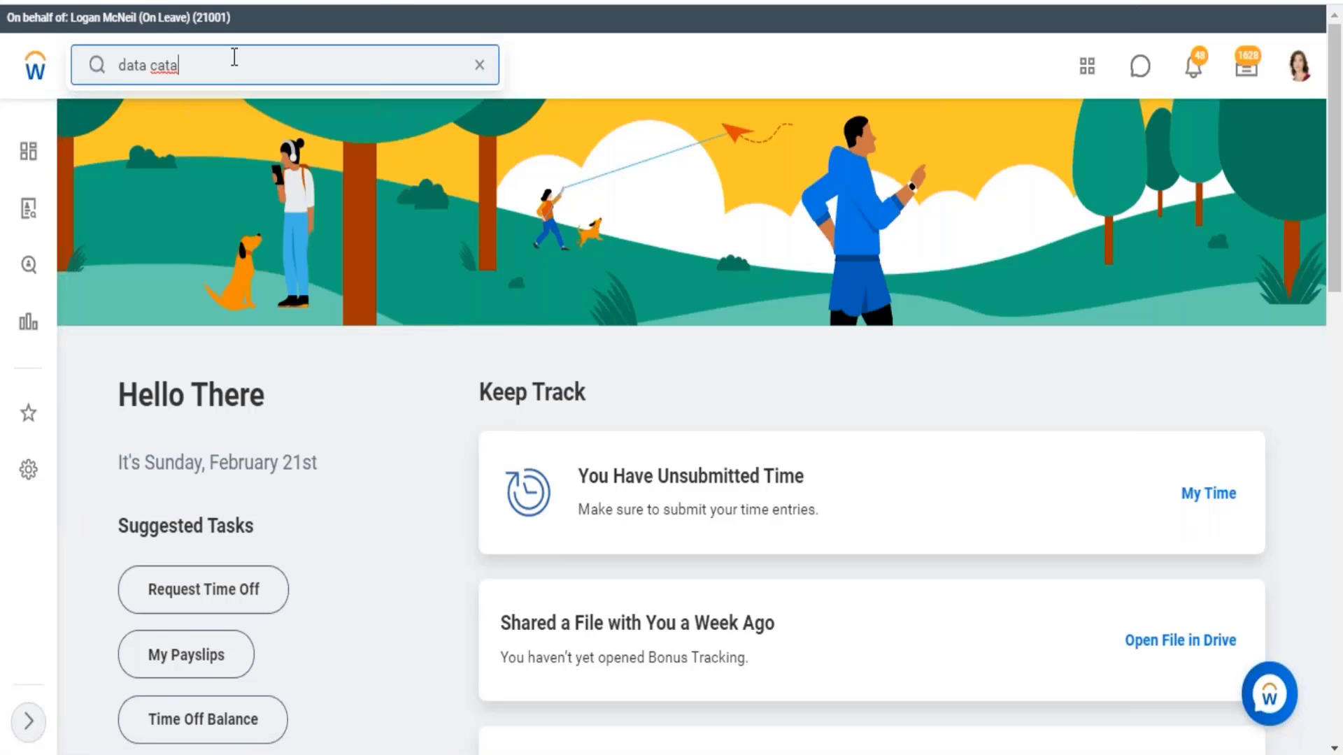
pyautogui.write('log')
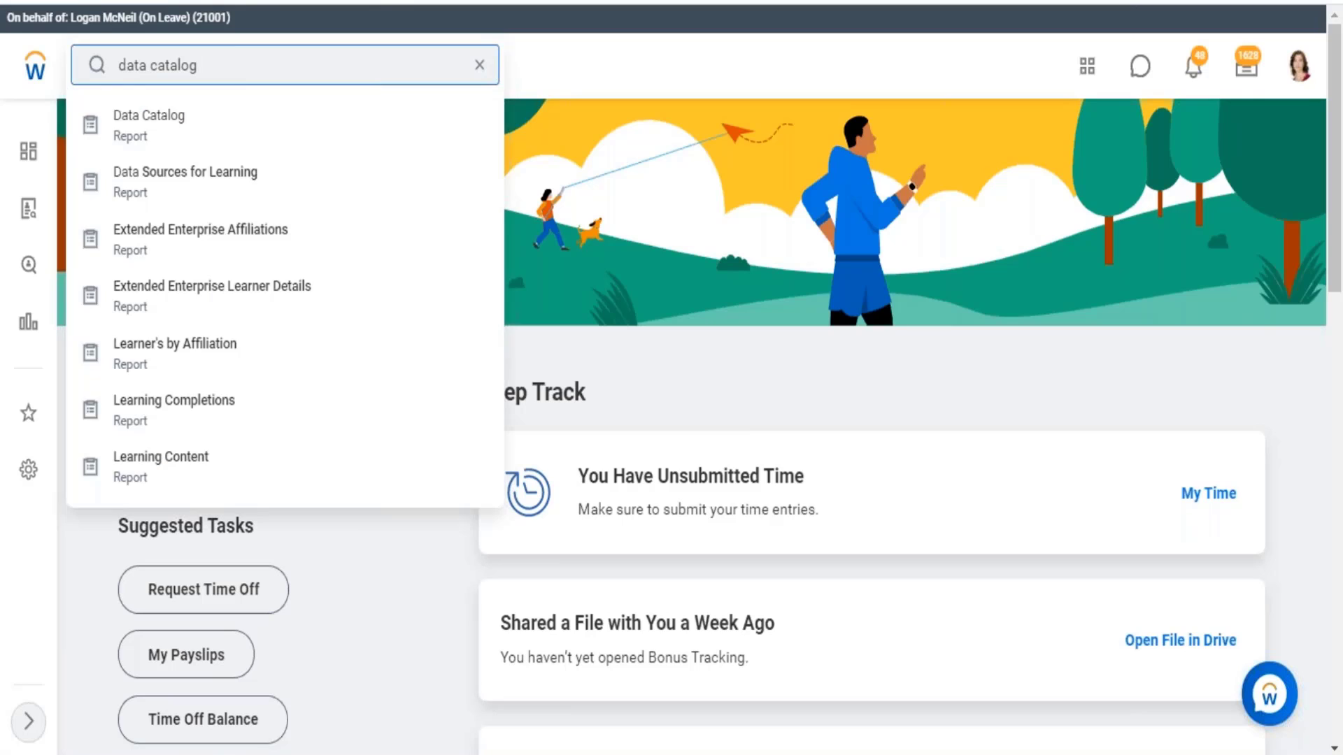
pyautogui.click(210, 124)
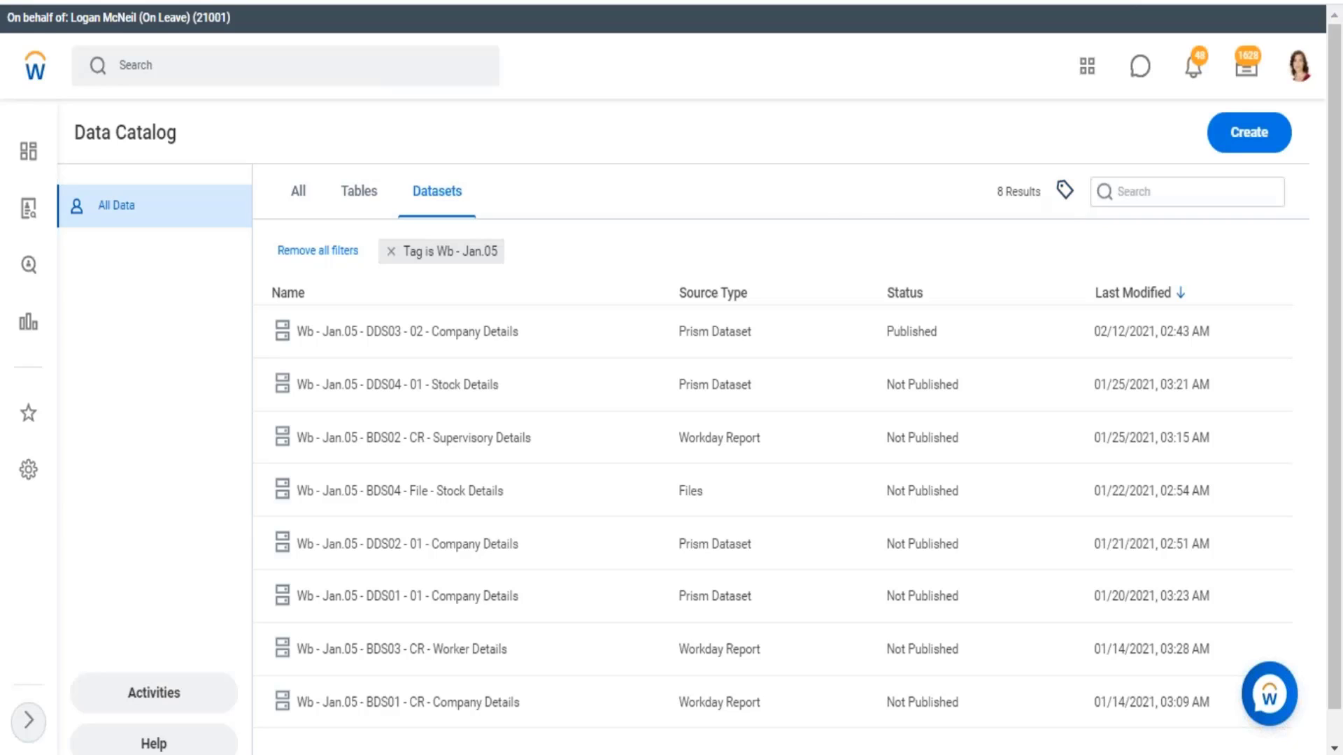
# Filter the catalog's datasets by the tag WB - Feb.07
pyautogui.click(1065, 190)
pyautogui.click(839, 260)
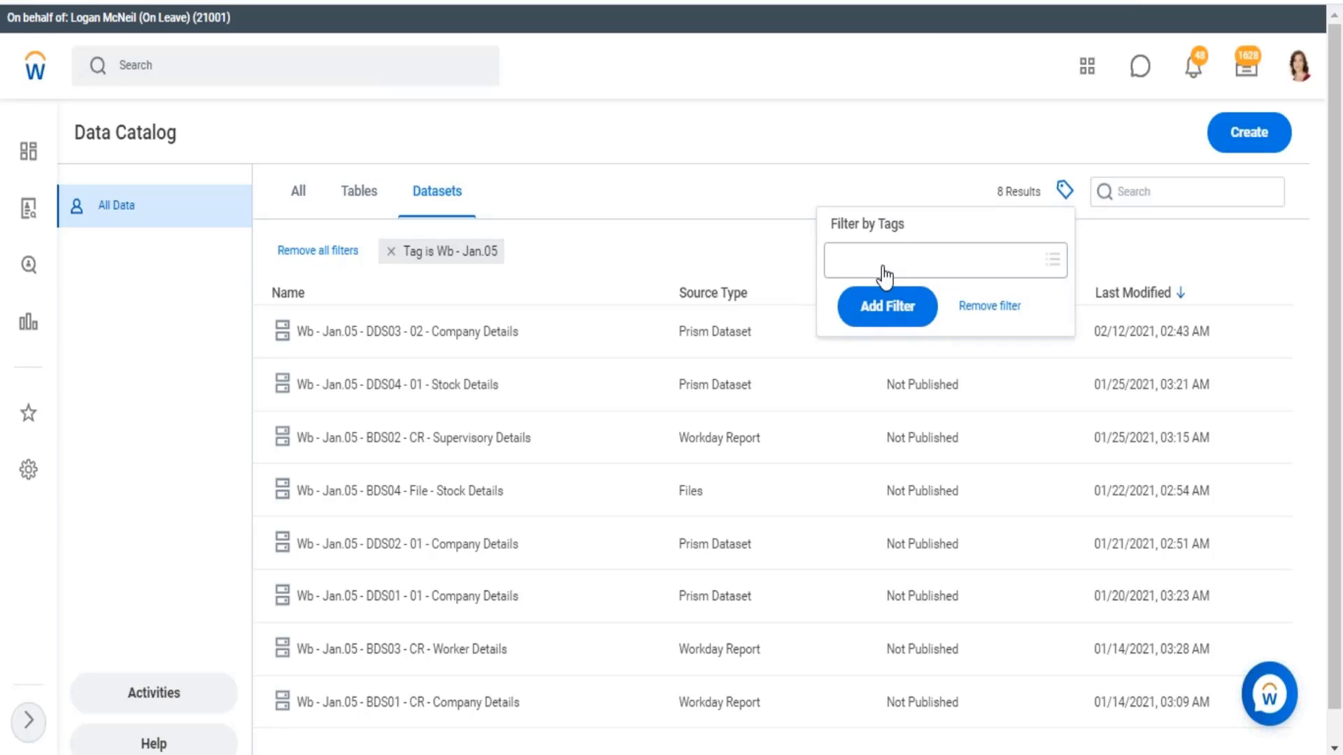
pyautogui.click(884, 275)
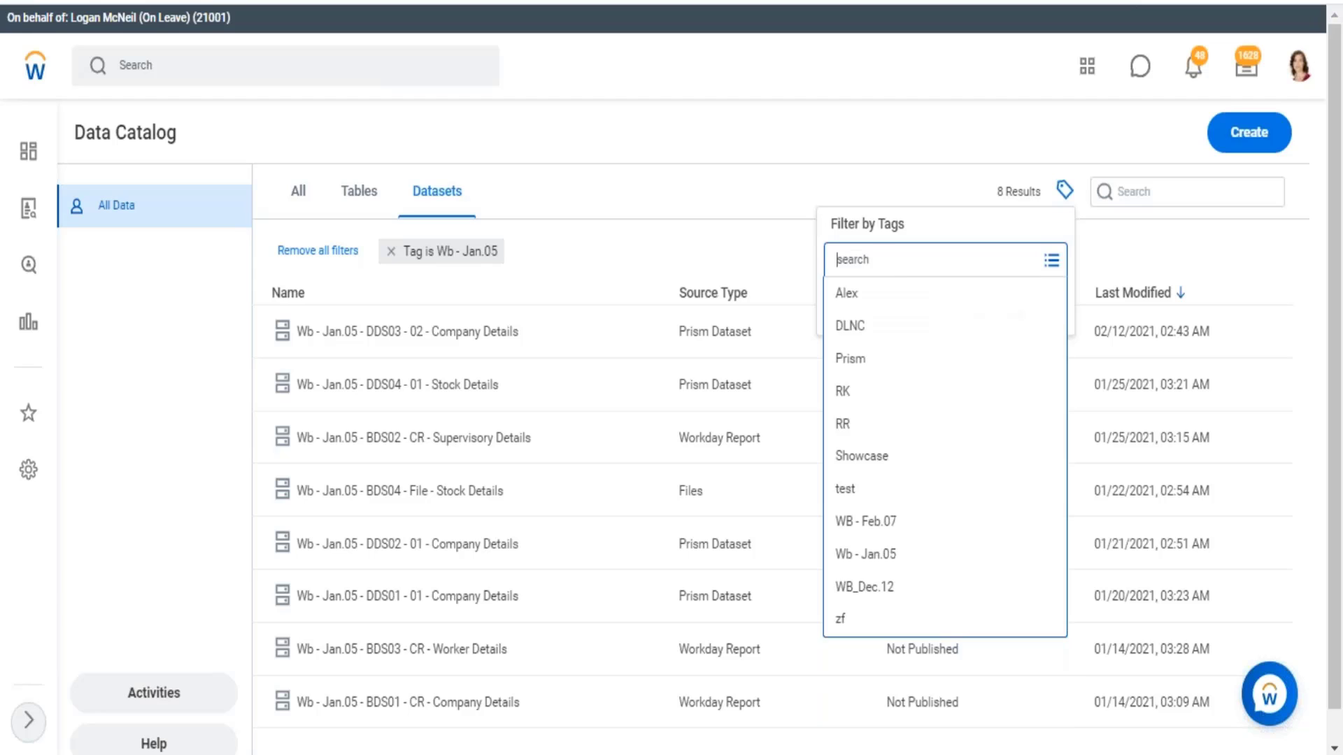
pyautogui.scroll(-1, 861, 501)
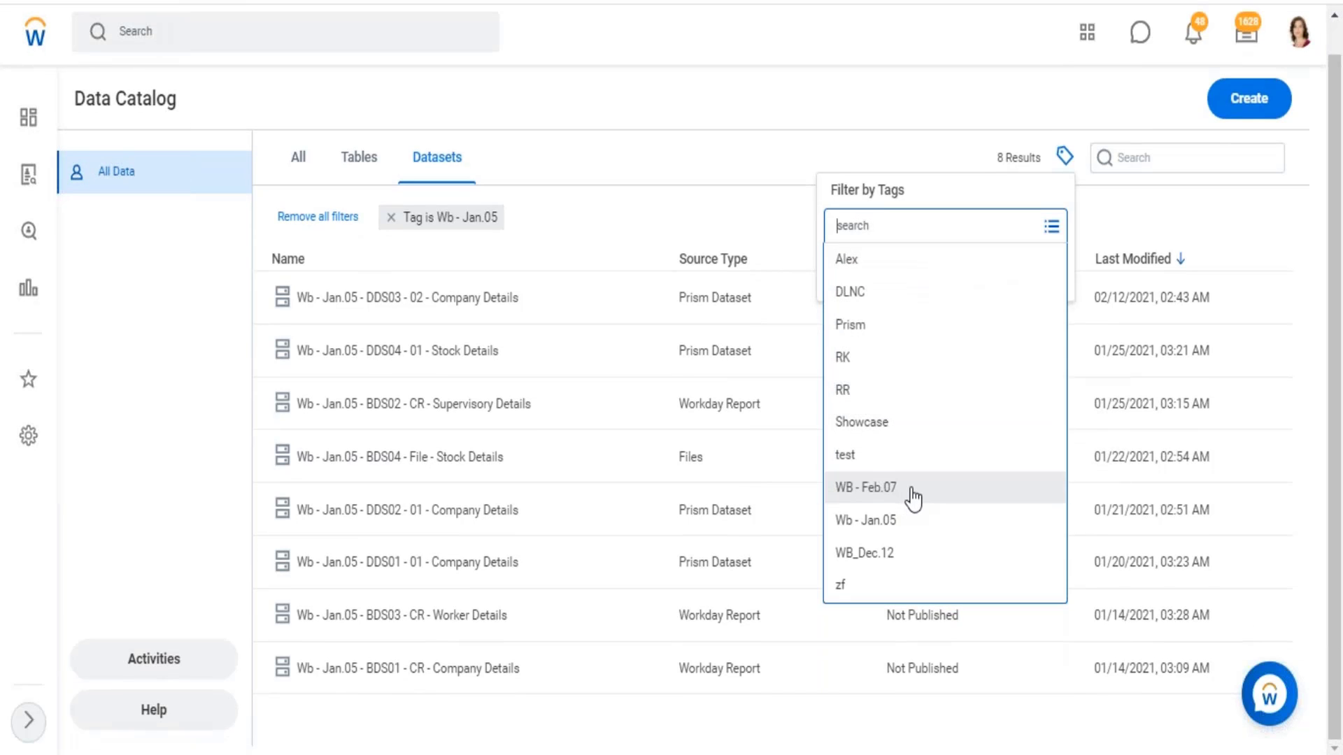
pyautogui.click(913, 487)
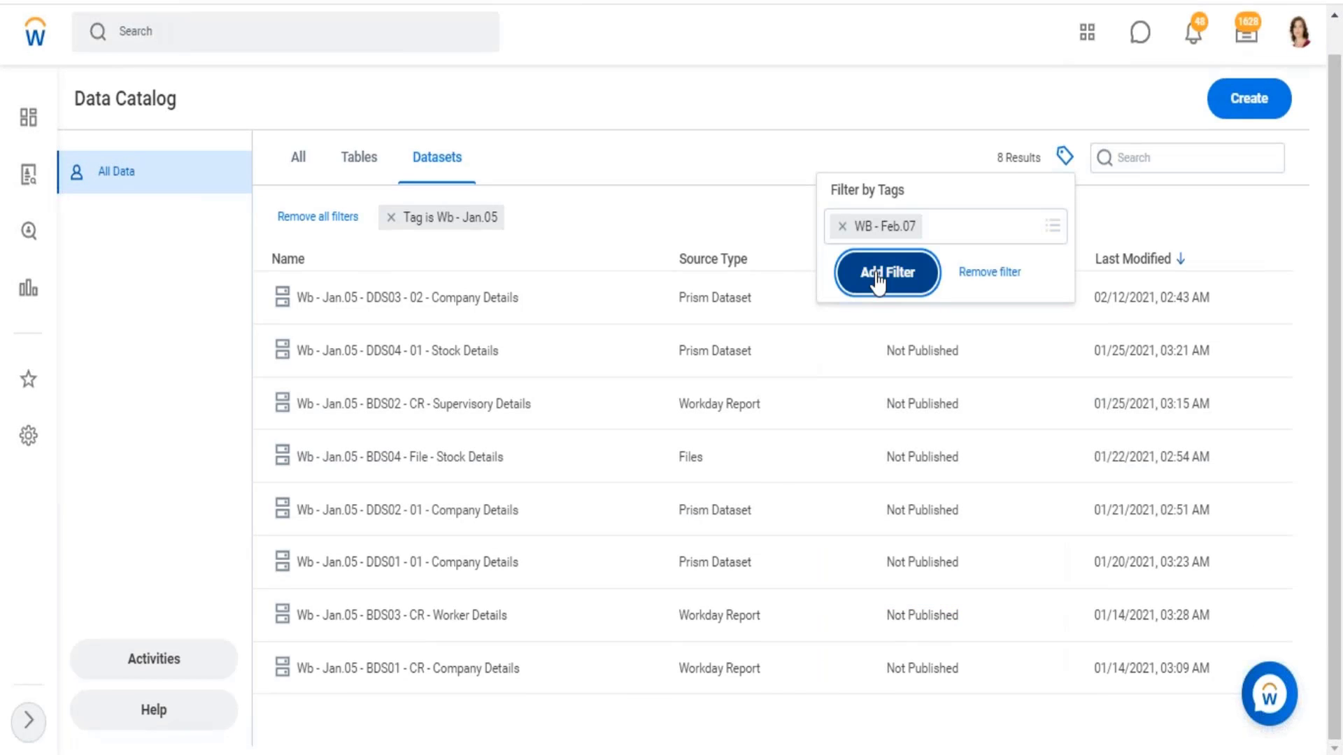
pyautogui.click(874, 274)
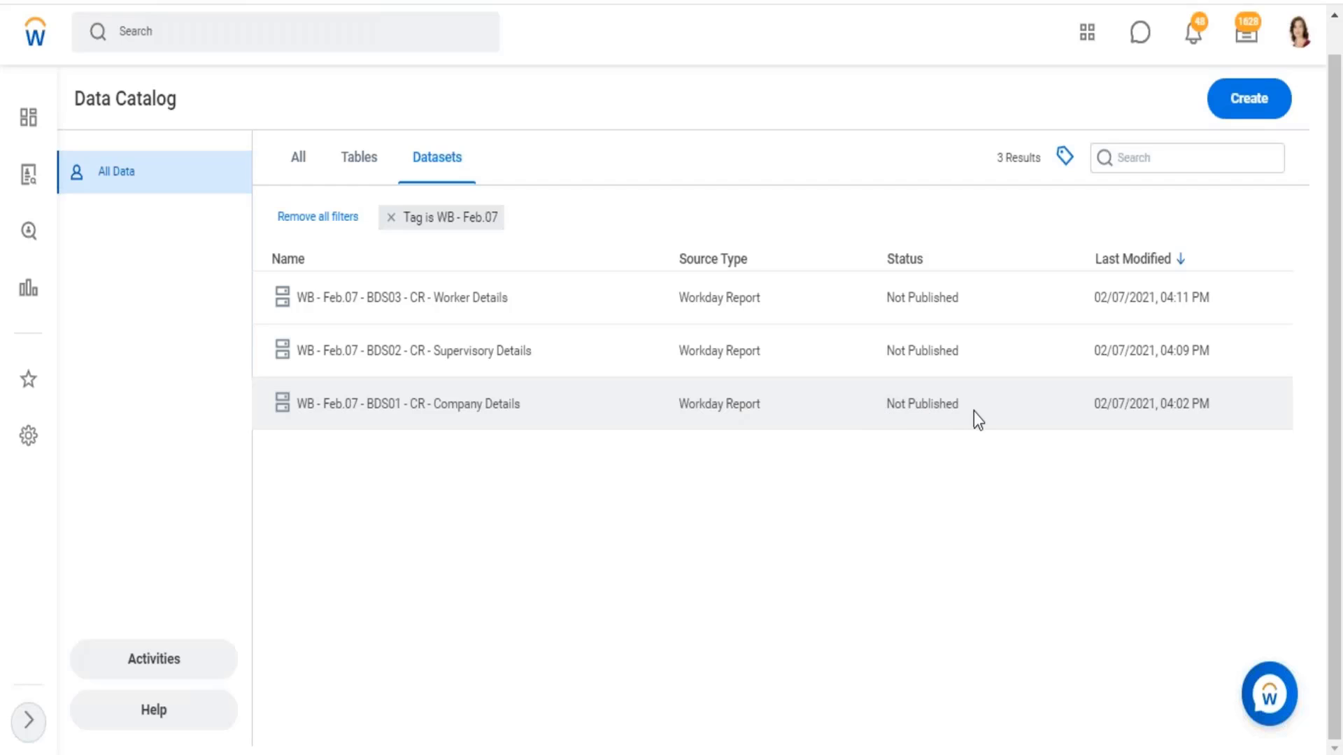
# Select the dataset WB - Feb.07 - BDS01 - CR - Company Details and view it in a new tab
pyautogui.click(937, 406)
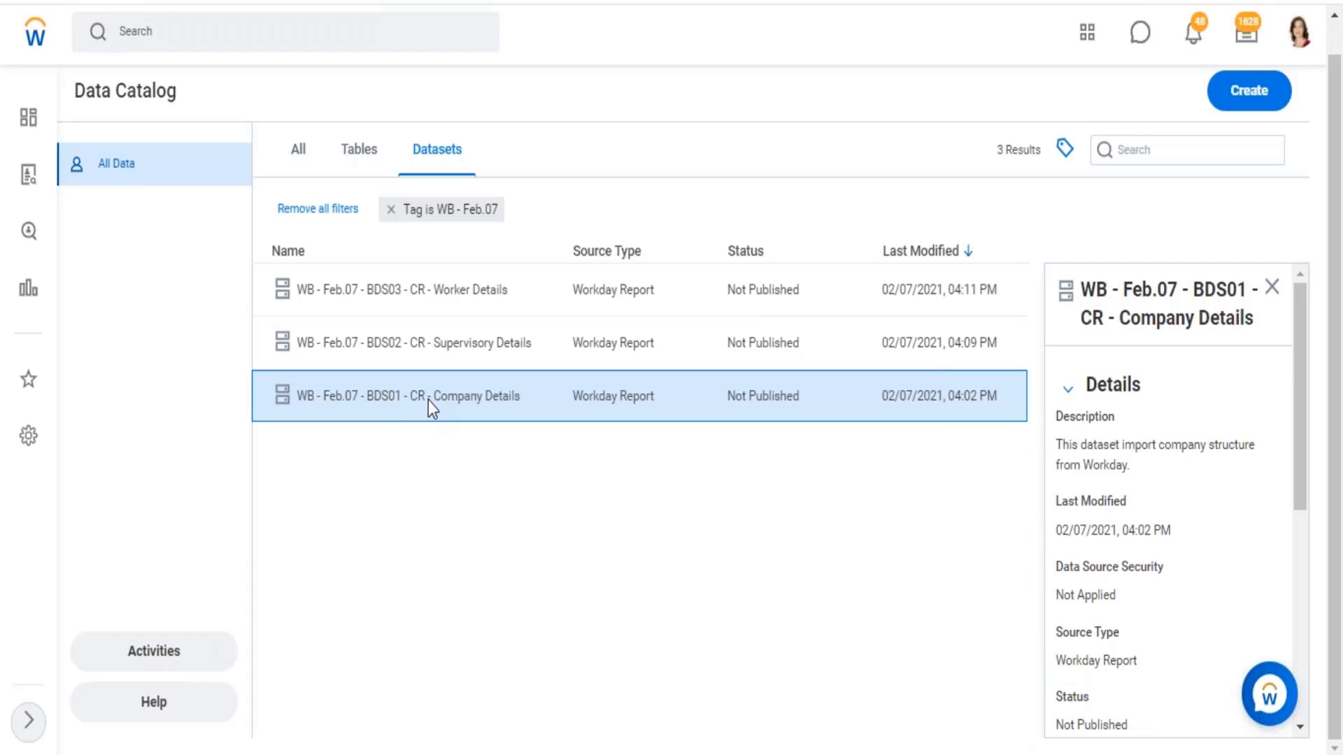
pyautogui.rightClick(450, 405)
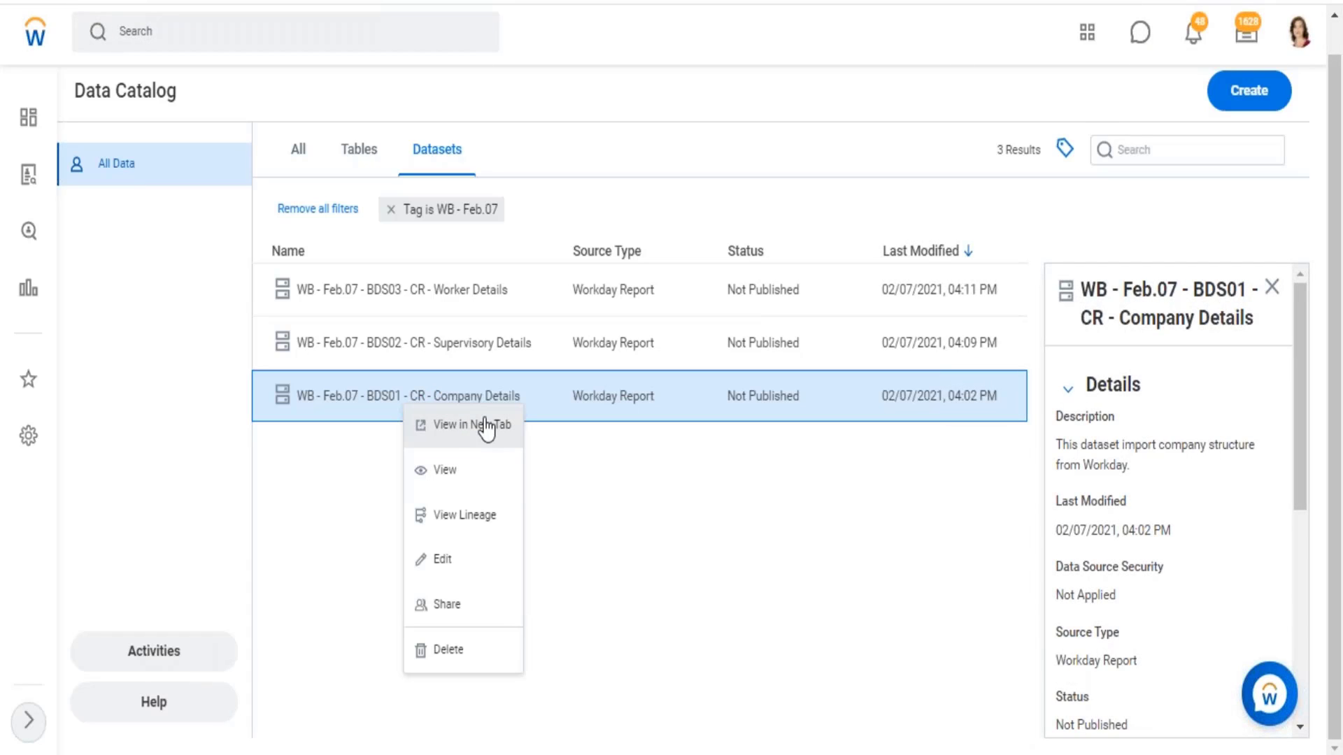
pyautogui.click(486, 425)
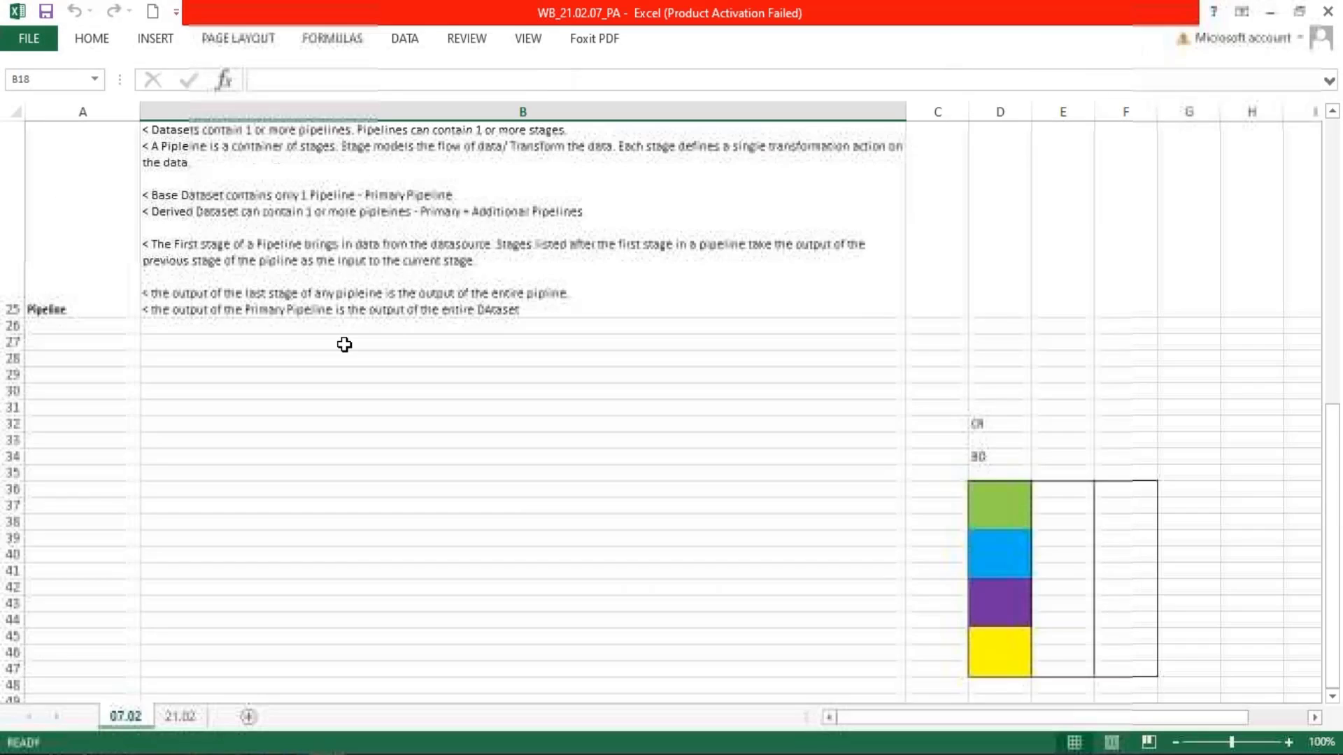
# Switch to Excel and review the Pipeline notes in cell B25, highlighting the passages on first-stage data sources and on stages transforming data
pyautogui.doubleClick(219, 246)
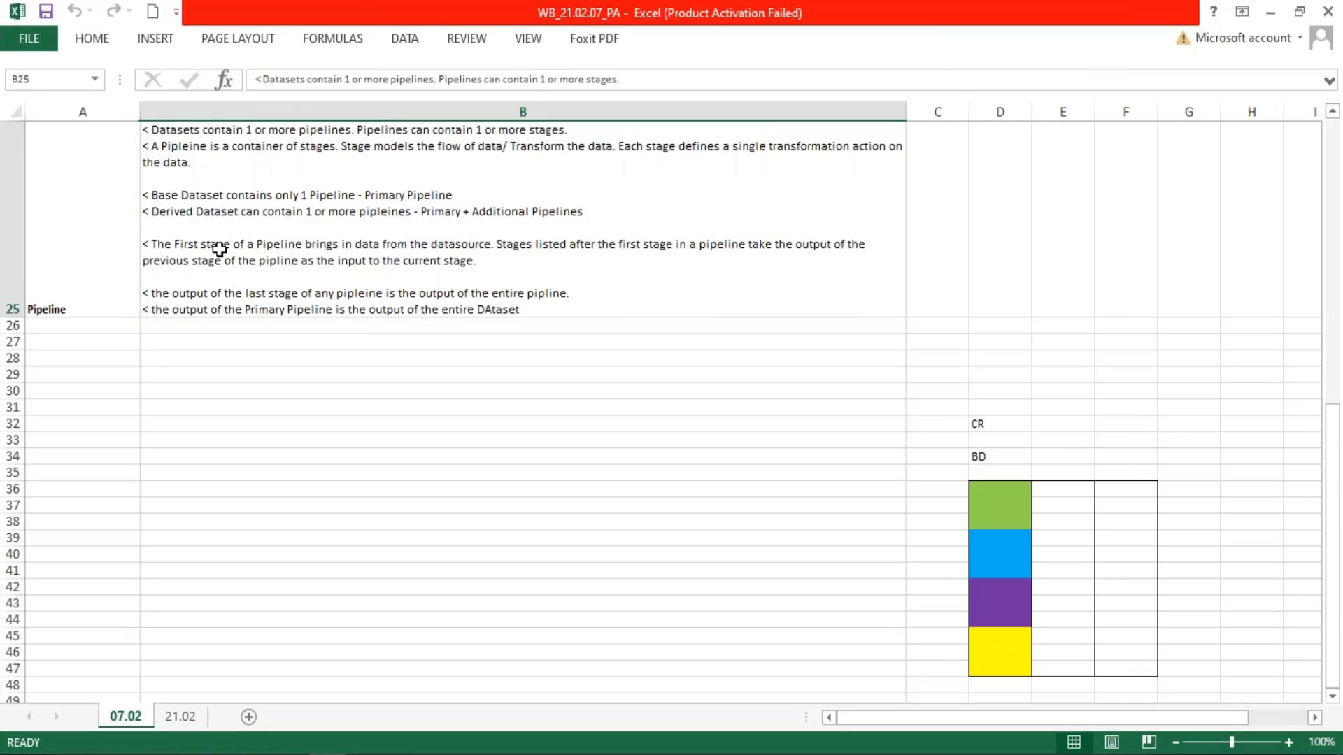
pyautogui.moveTo(206, 244); pyautogui.dragTo(524, 250)
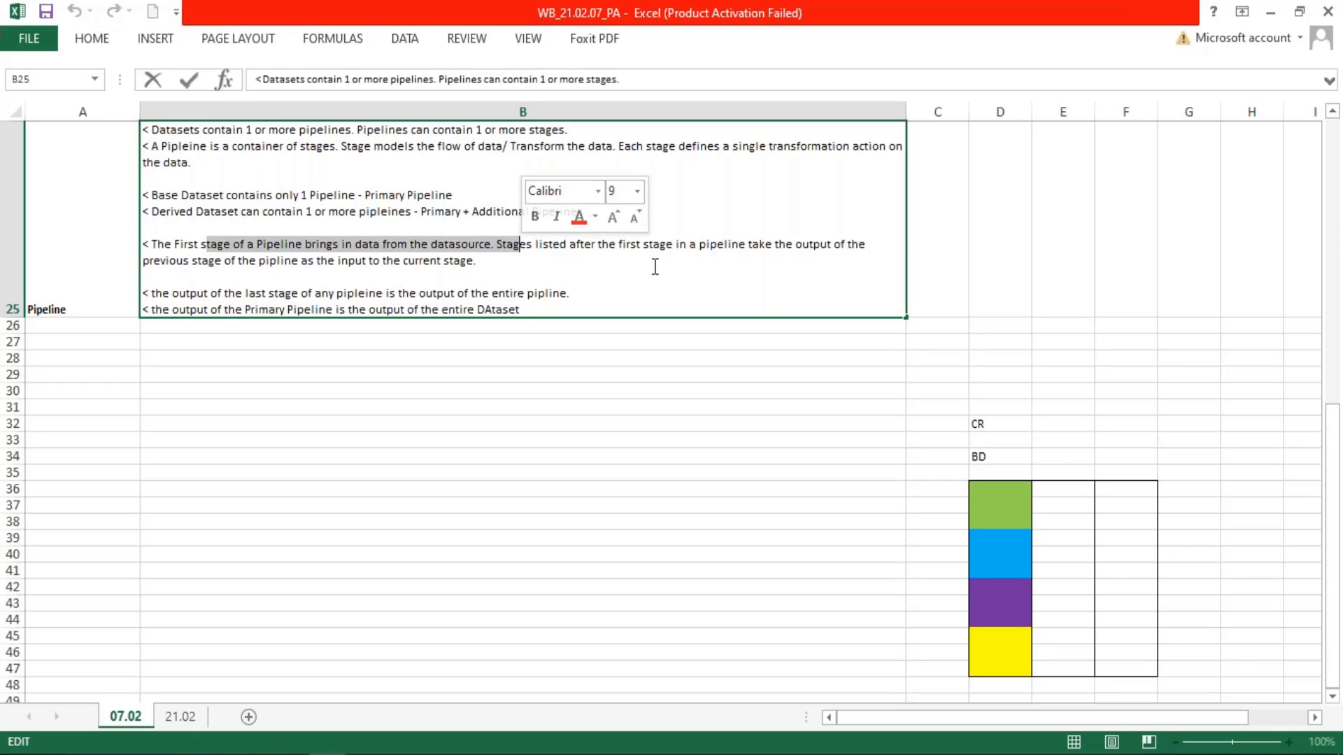
pyautogui.click(393, 276)
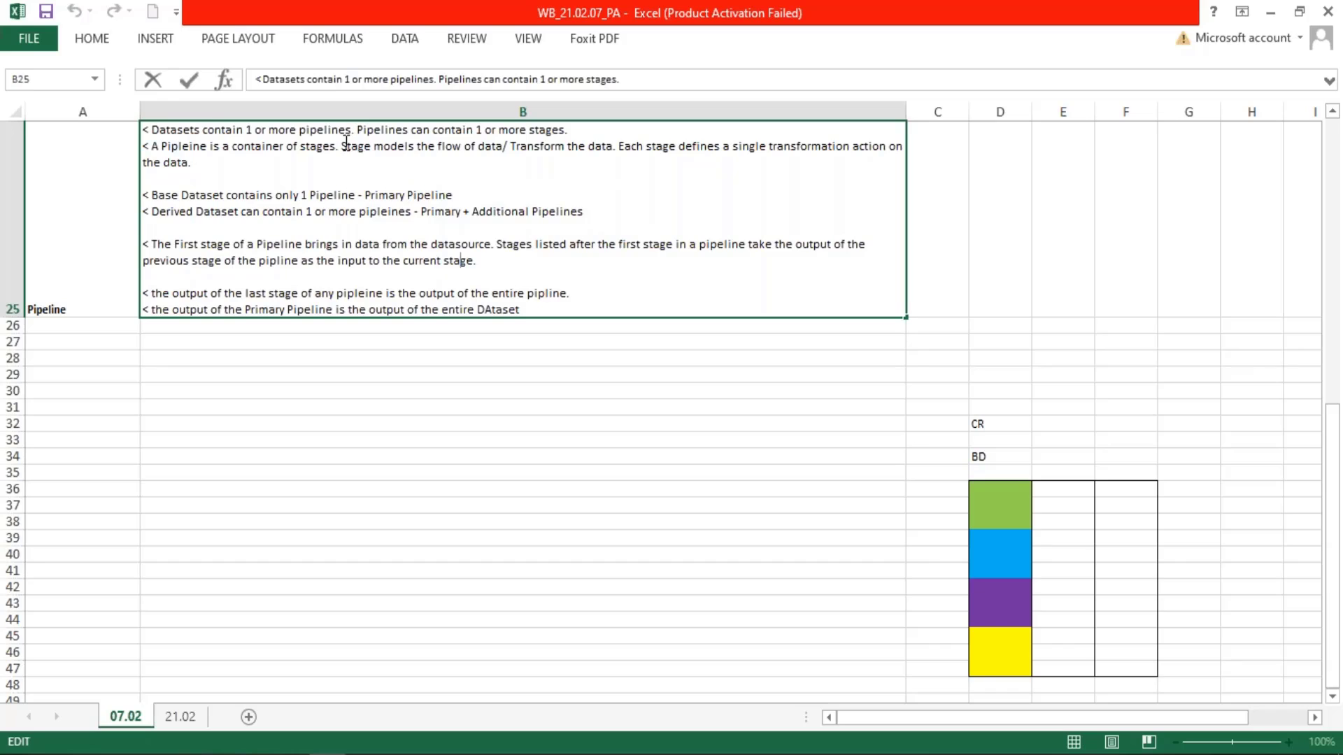
pyautogui.moveTo(341, 148); pyautogui.dragTo(514, 150)
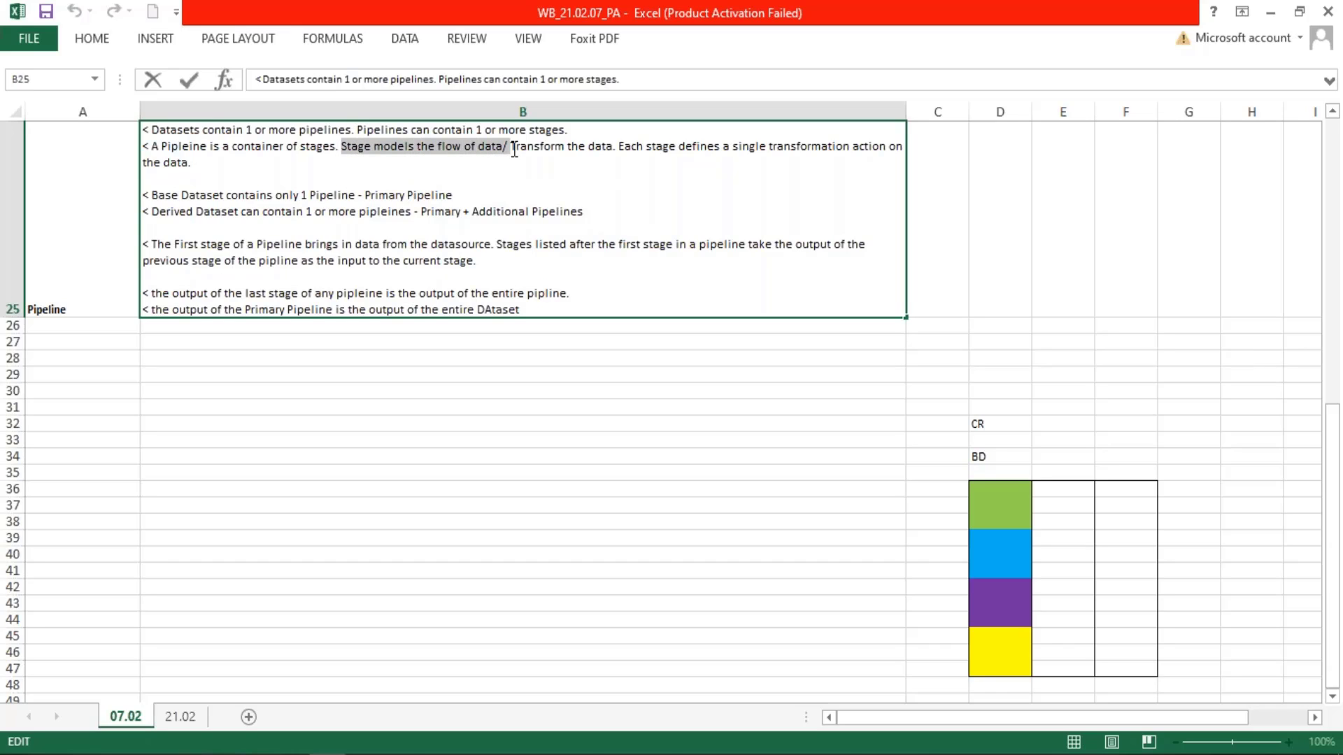
pyautogui.moveTo(612, 148); pyautogui.dragTo(352, 149)
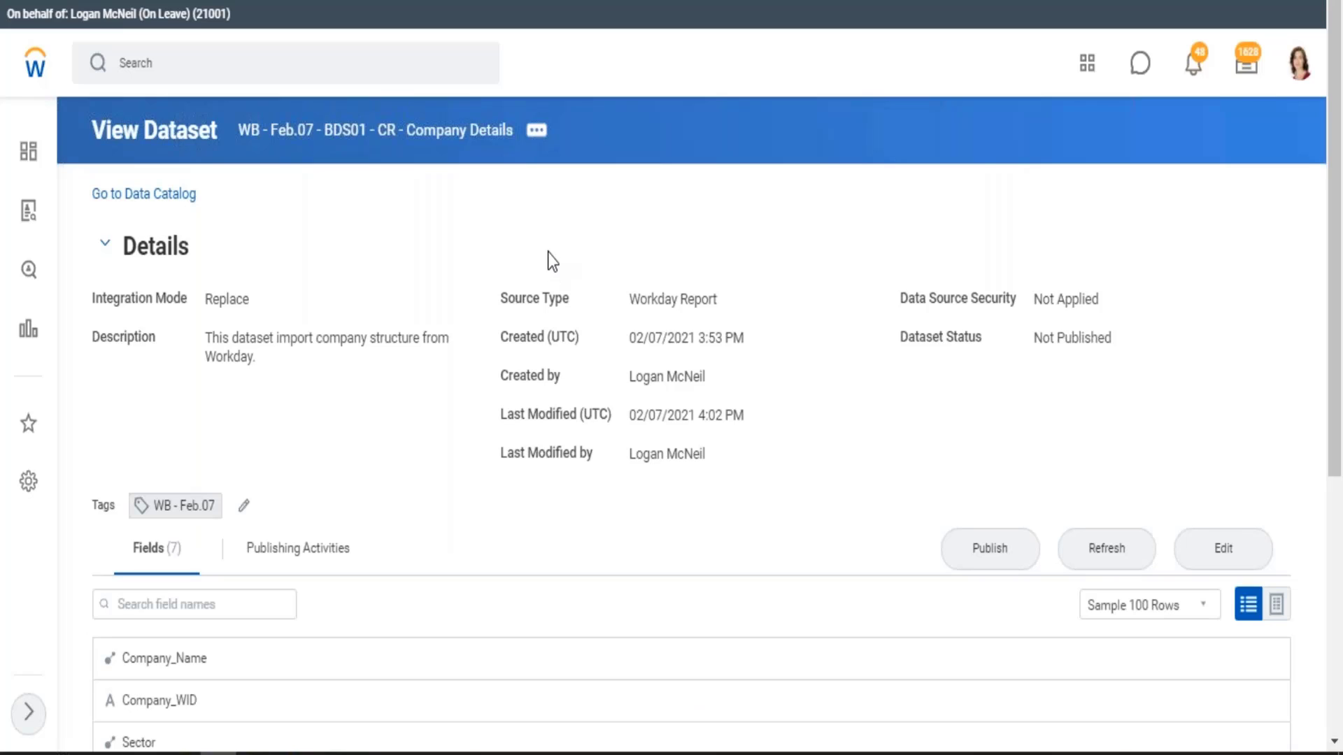
# Switch to Workday, open dataset WB - Feb.07 - BDS01 - CR - Company Details for editing, and examine the stage types that can be added
pyautogui.click(1235, 551)
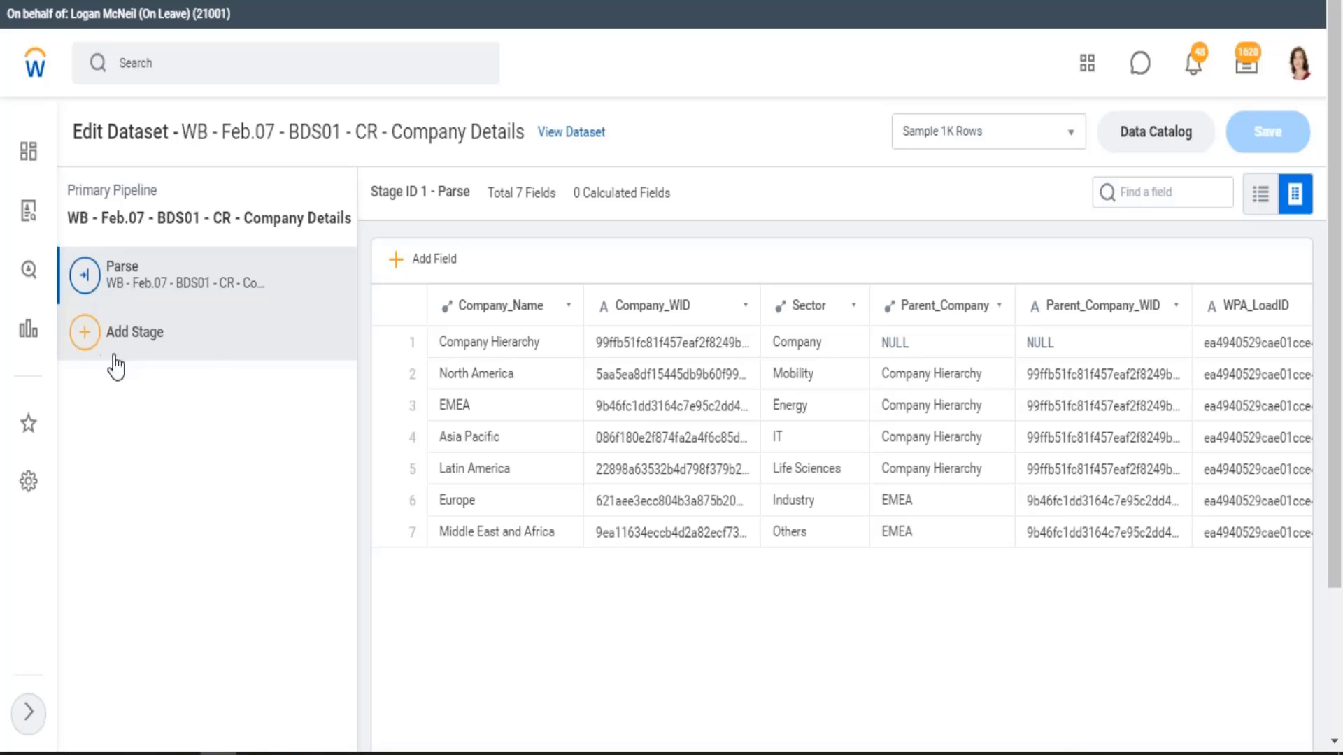
pyautogui.click(110, 358)
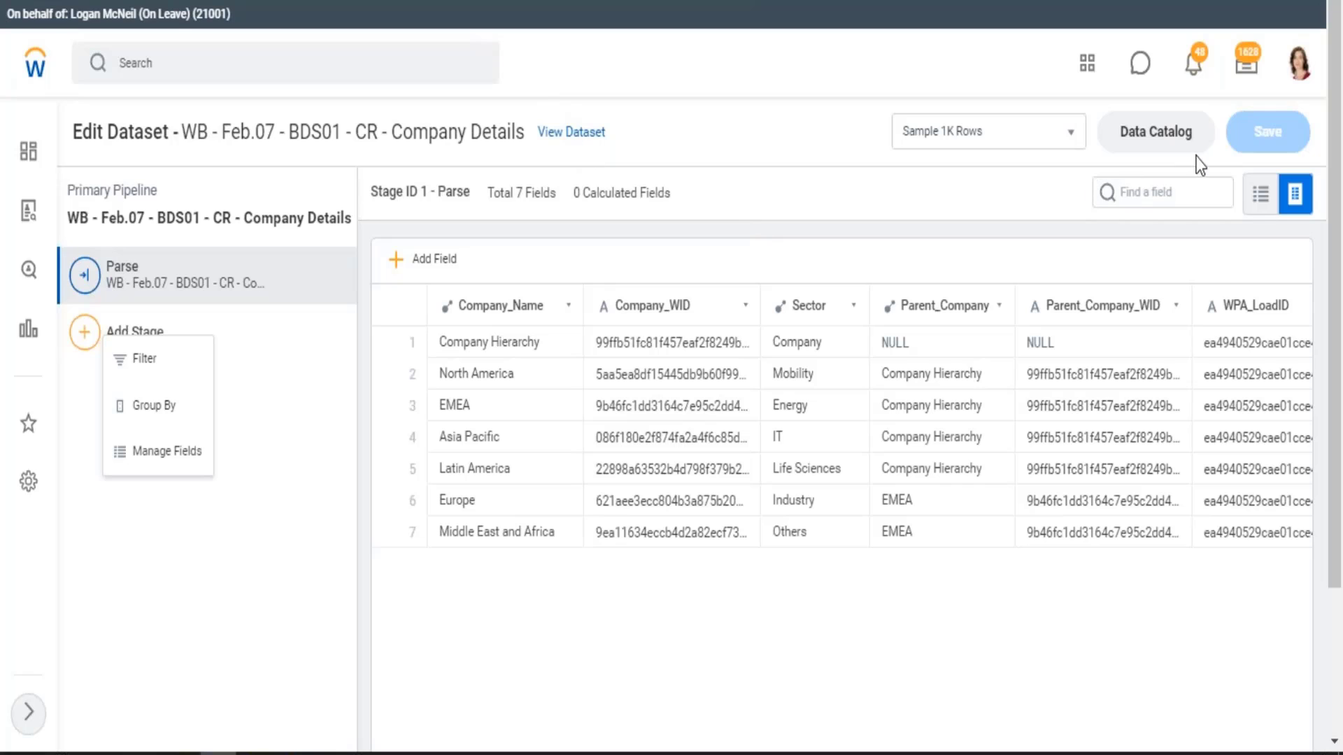
pyautogui.click(1166, 135)
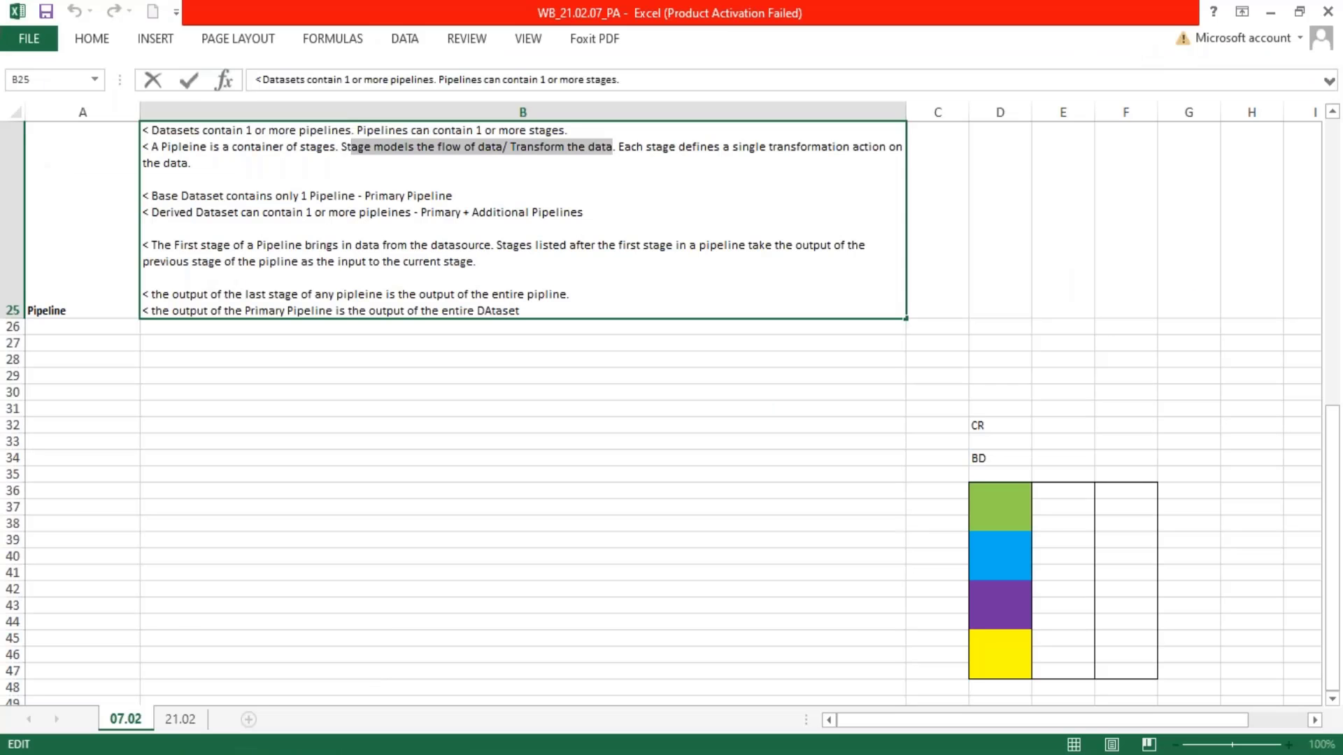
# Switch to Excel and format all cells of sheet 21.02 with font size 9 and wrapped text
pyautogui.click(179, 721)
pyautogui.click(16, 110)
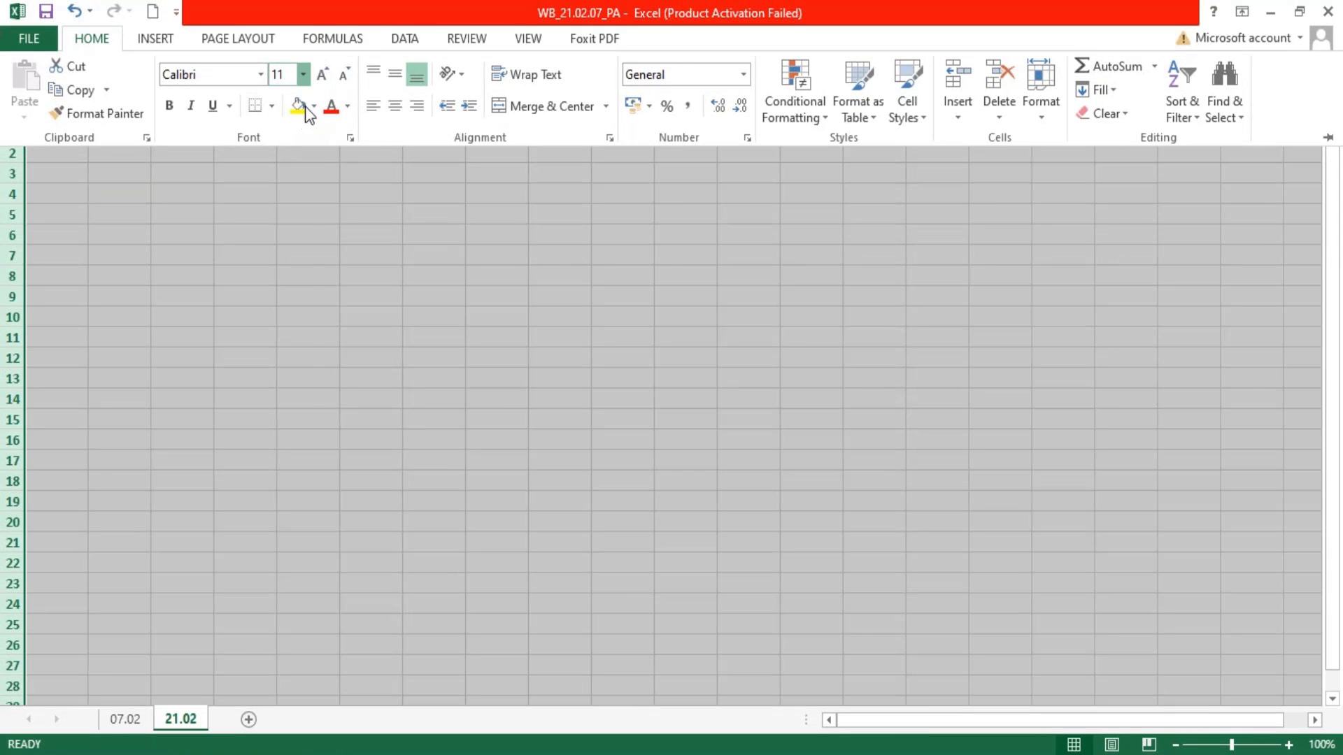
pyautogui.click(303, 74)
pyautogui.click(277, 119)
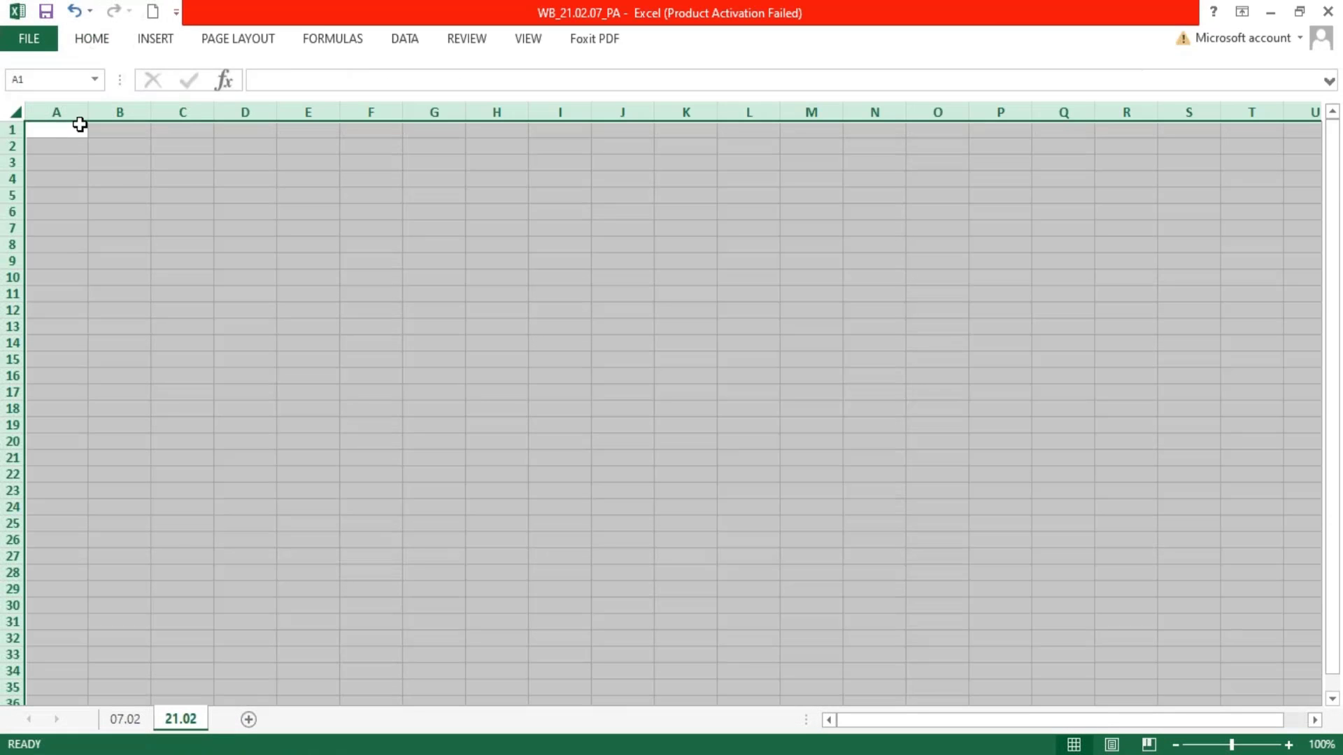
pyautogui.click(104, 42)
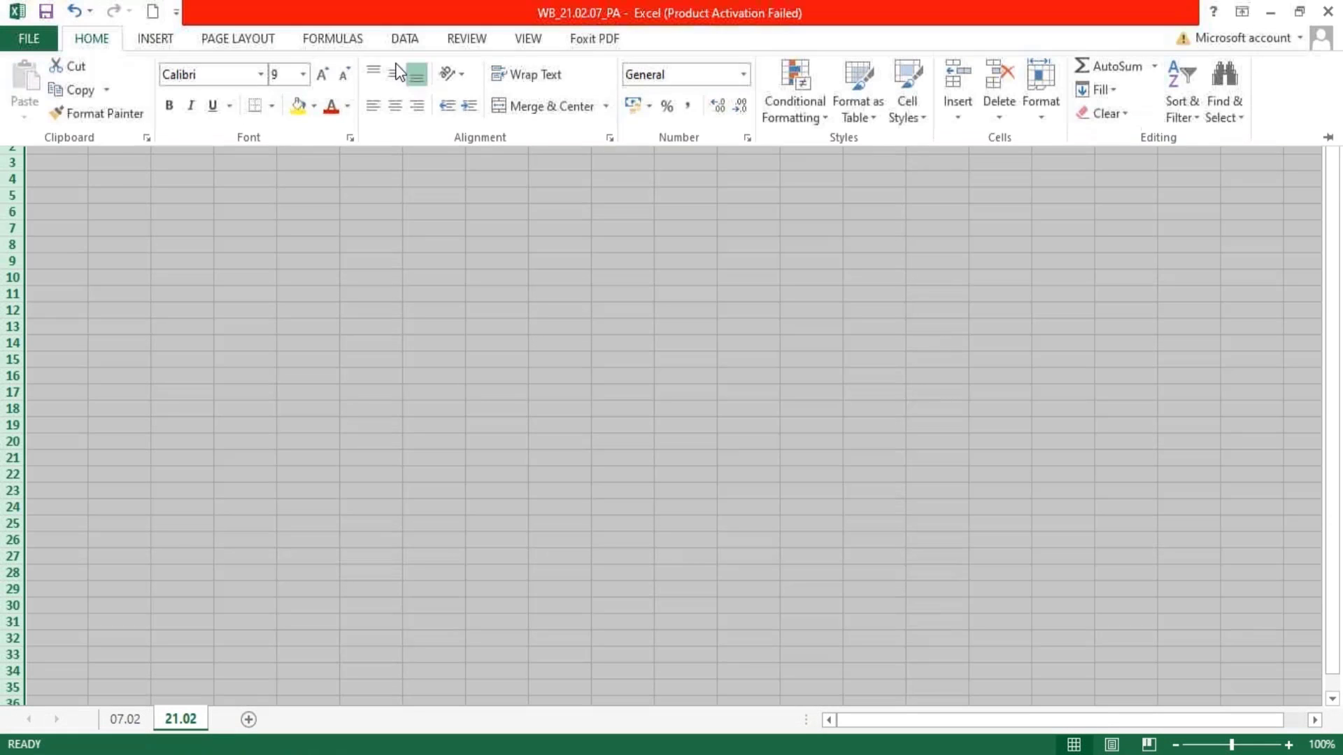
pyautogui.click(126, 169)
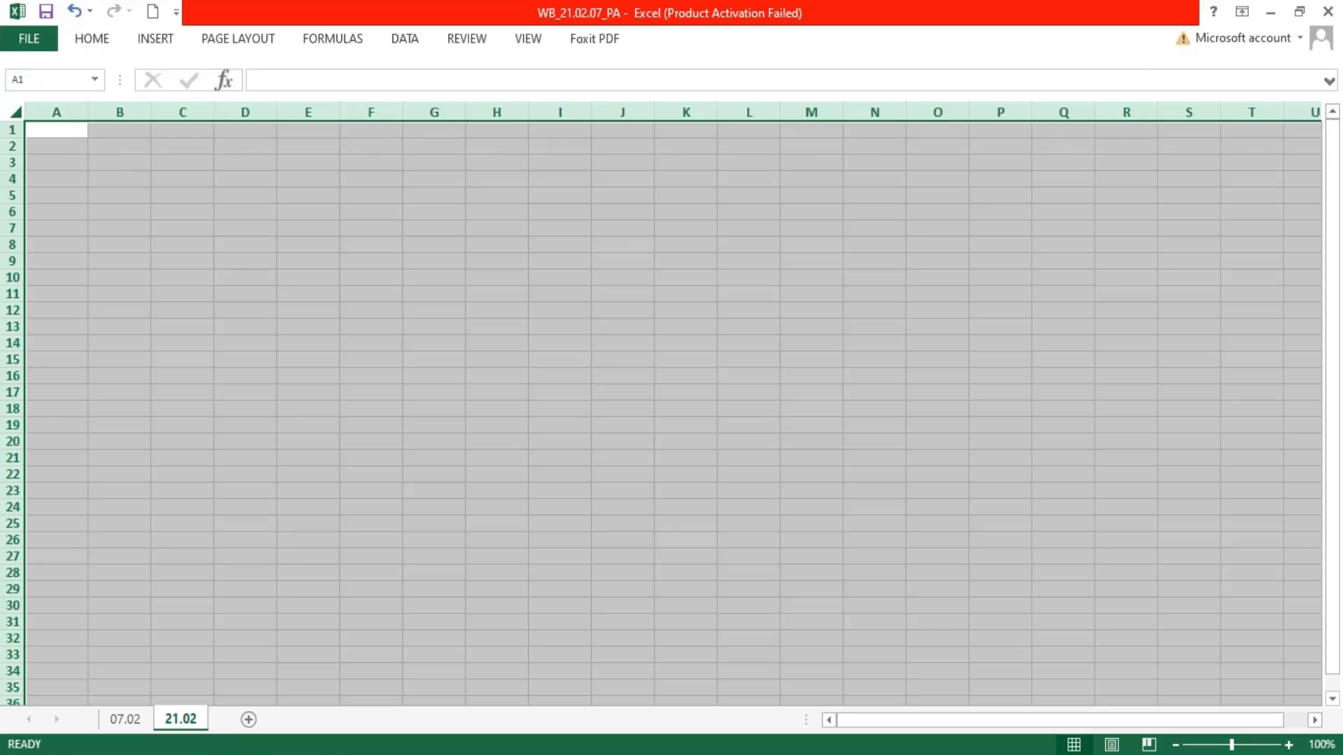
# Widen column A slightly and column B to about 100, and make column A bold
pyautogui.click(115, 147)
pyautogui.moveTo(88, 112); pyautogui.dragTo(811, 135)
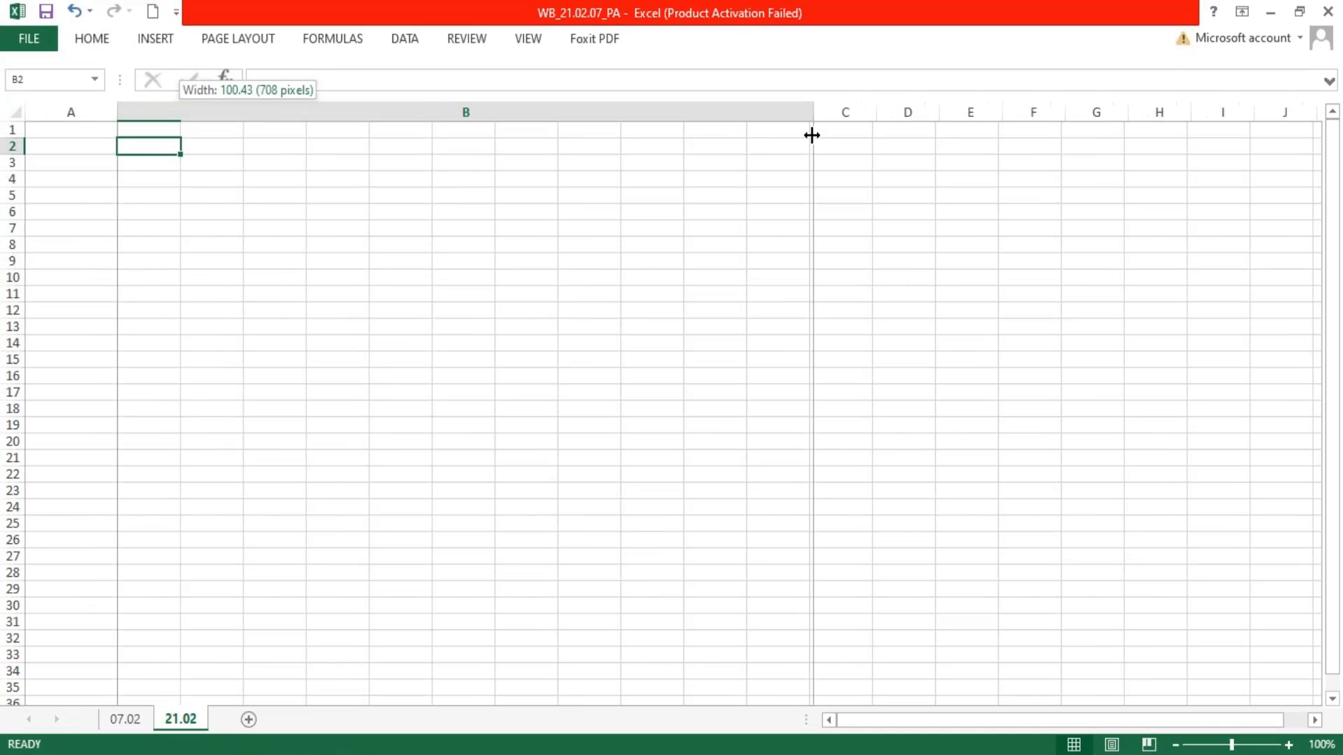
pyautogui.click(70, 112)
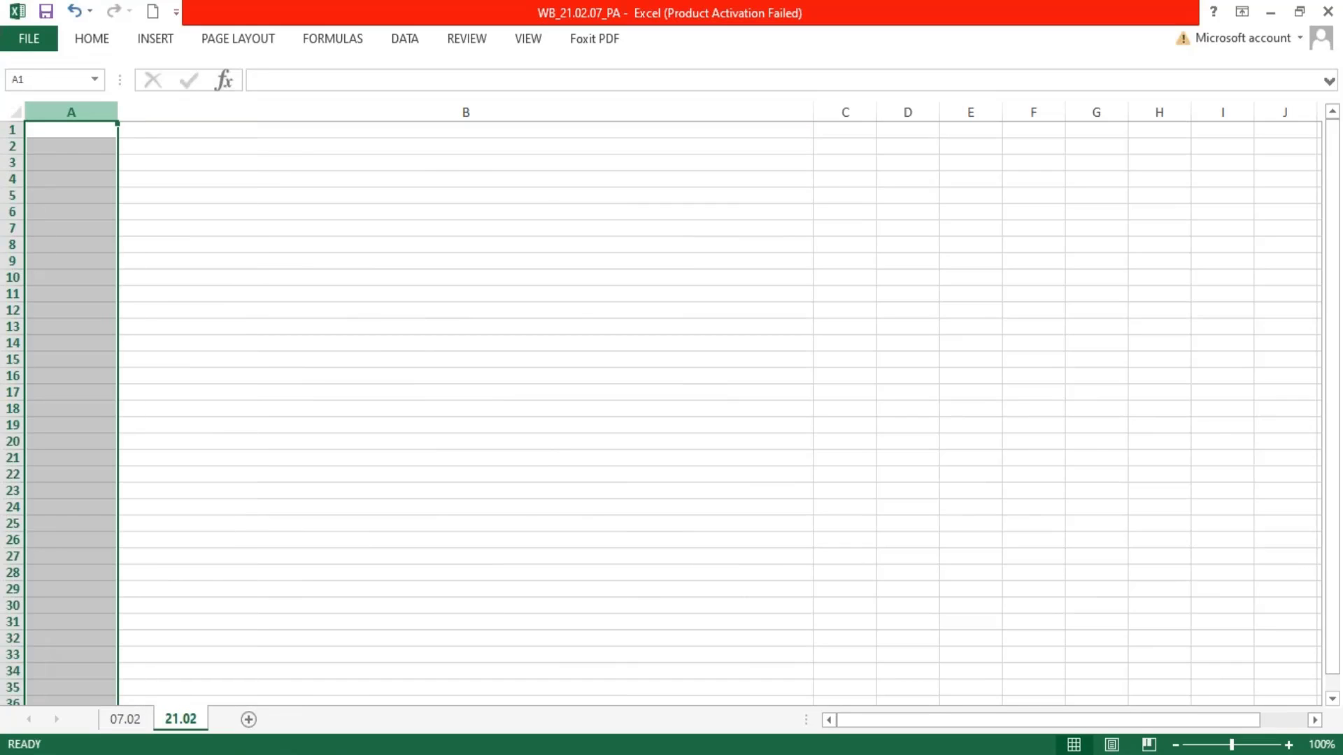
# Enter the heading "Derived Dataset" in cell A1
pyautogui.click(66, 130)
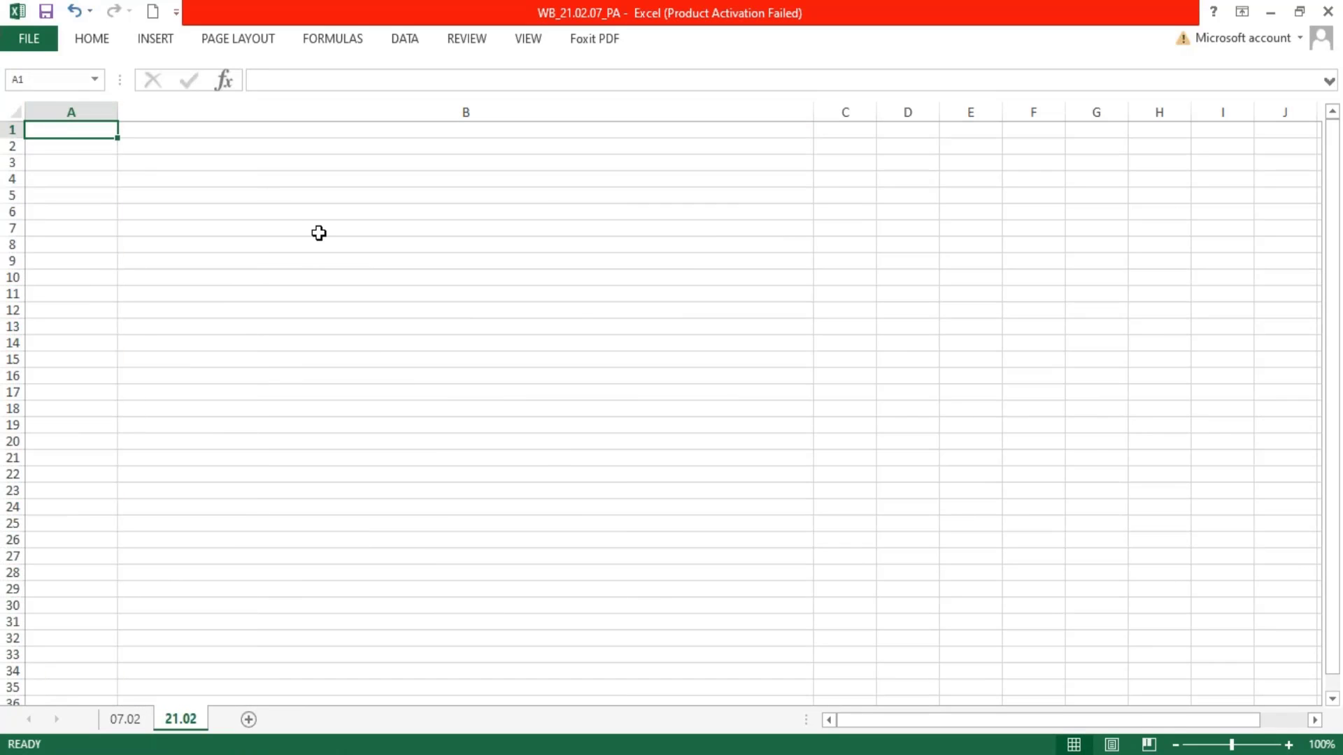
pyautogui.write('Derive')
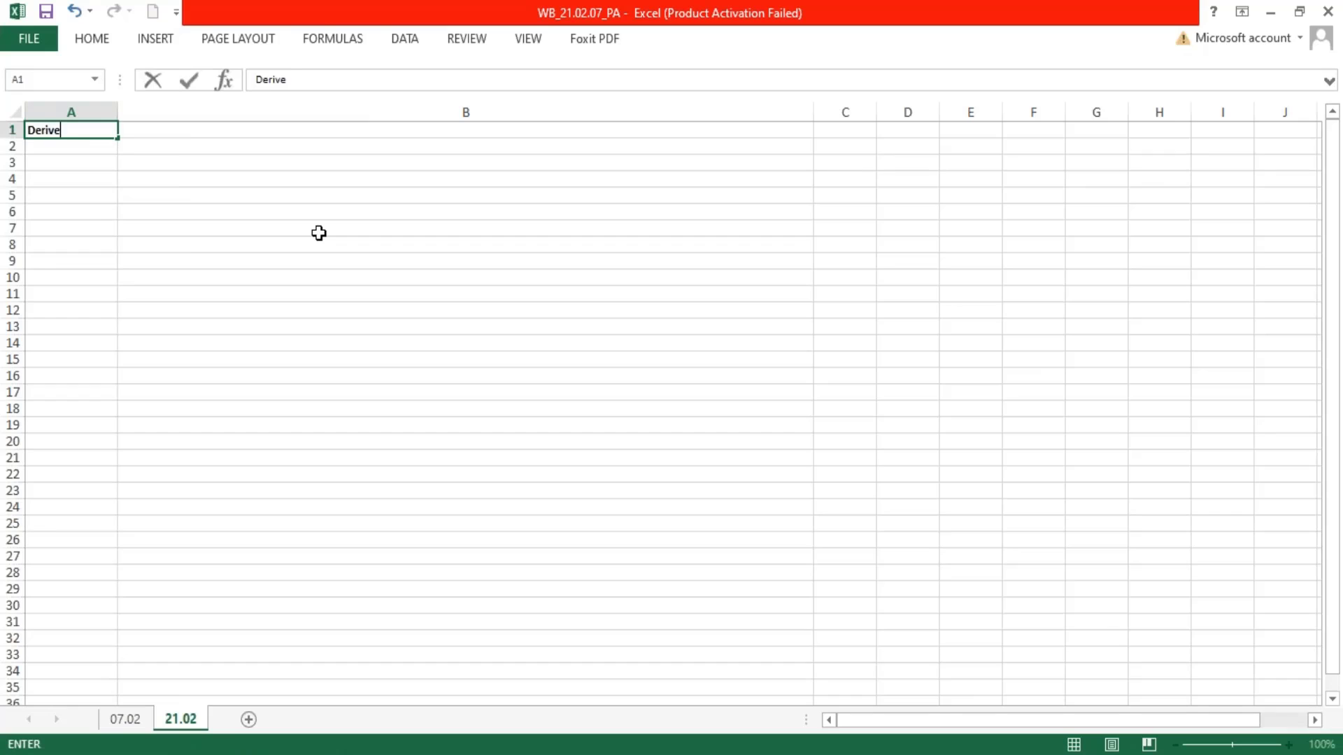
pyautogui.write('d Dataset')
pyautogui.press('Tab')
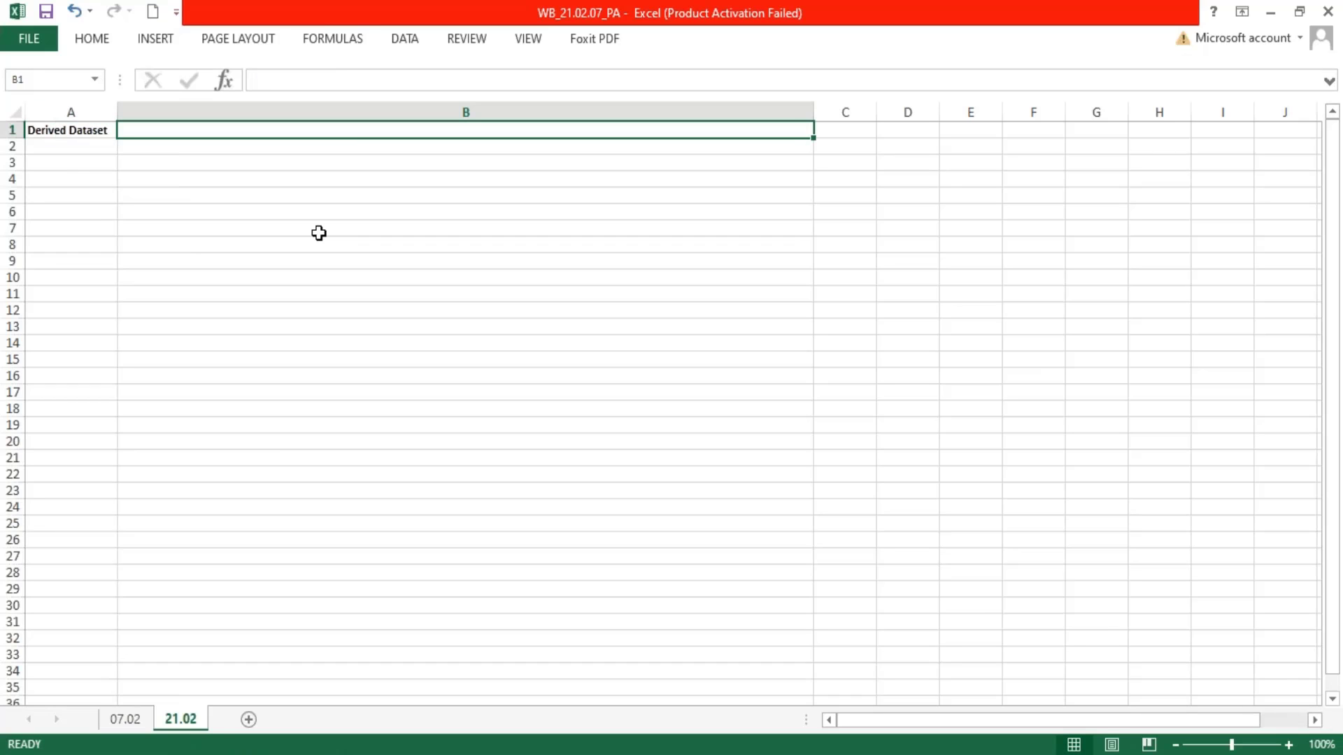
# Write the note "< A Derived Dataset is based on one or more existing tables or datasets." in cell B1
pyautogui.write('< A ')
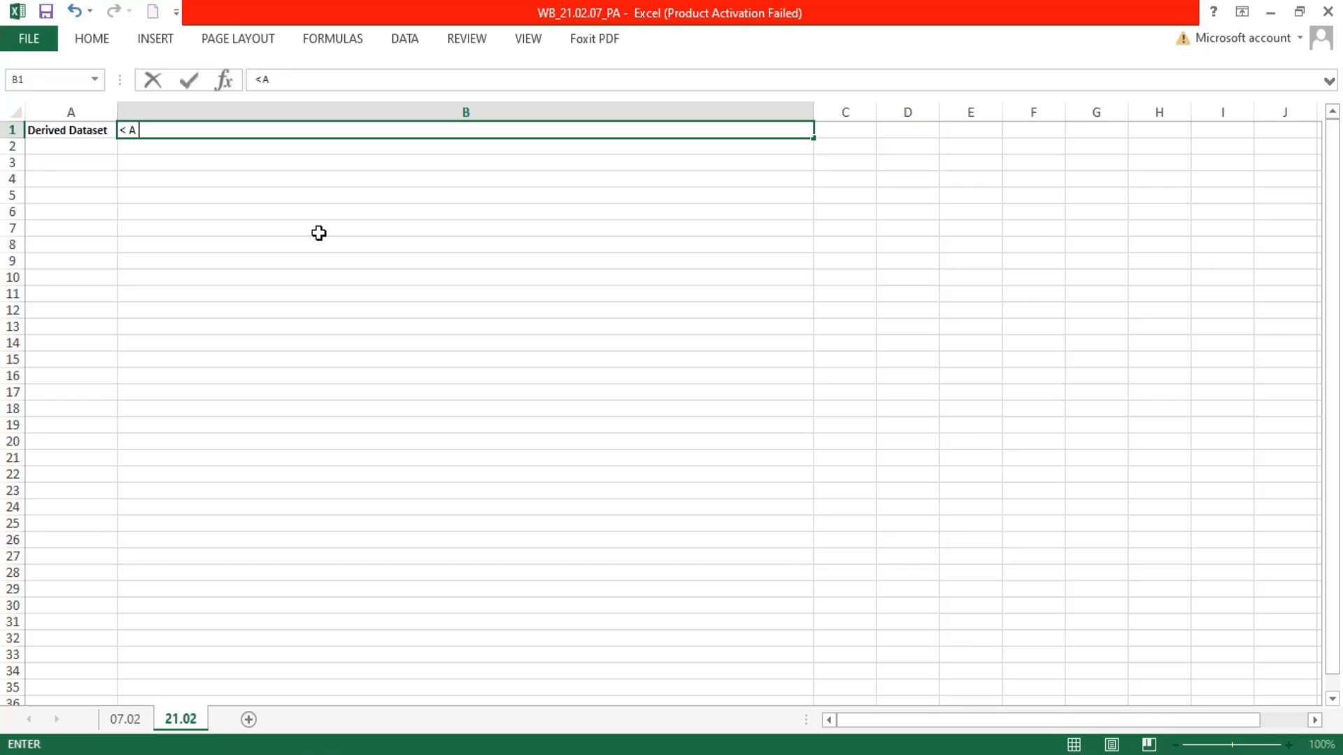
pyautogui.write('Derived Dataset i')
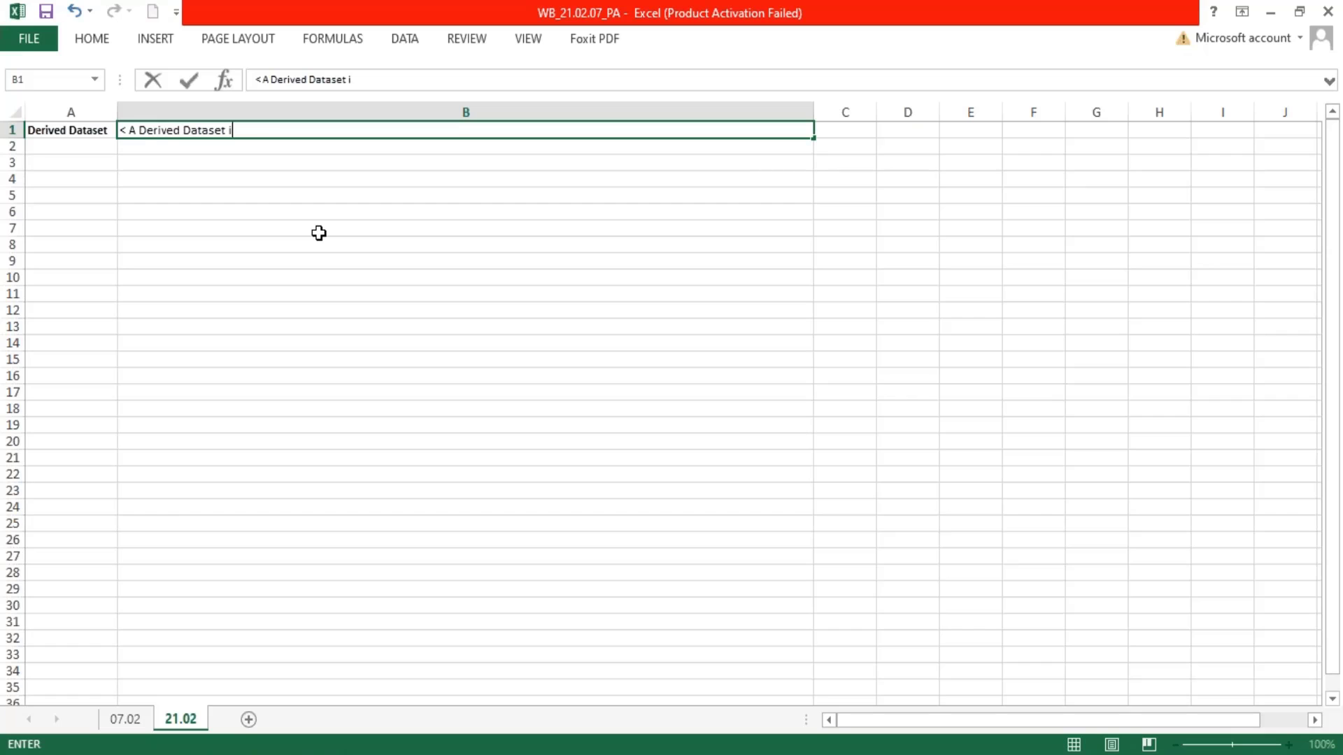
pyautogui.write('s based on ')
pyautogui.write('one or')
pyautogui.press('BackSpace')
pyautogui.write('ne o')
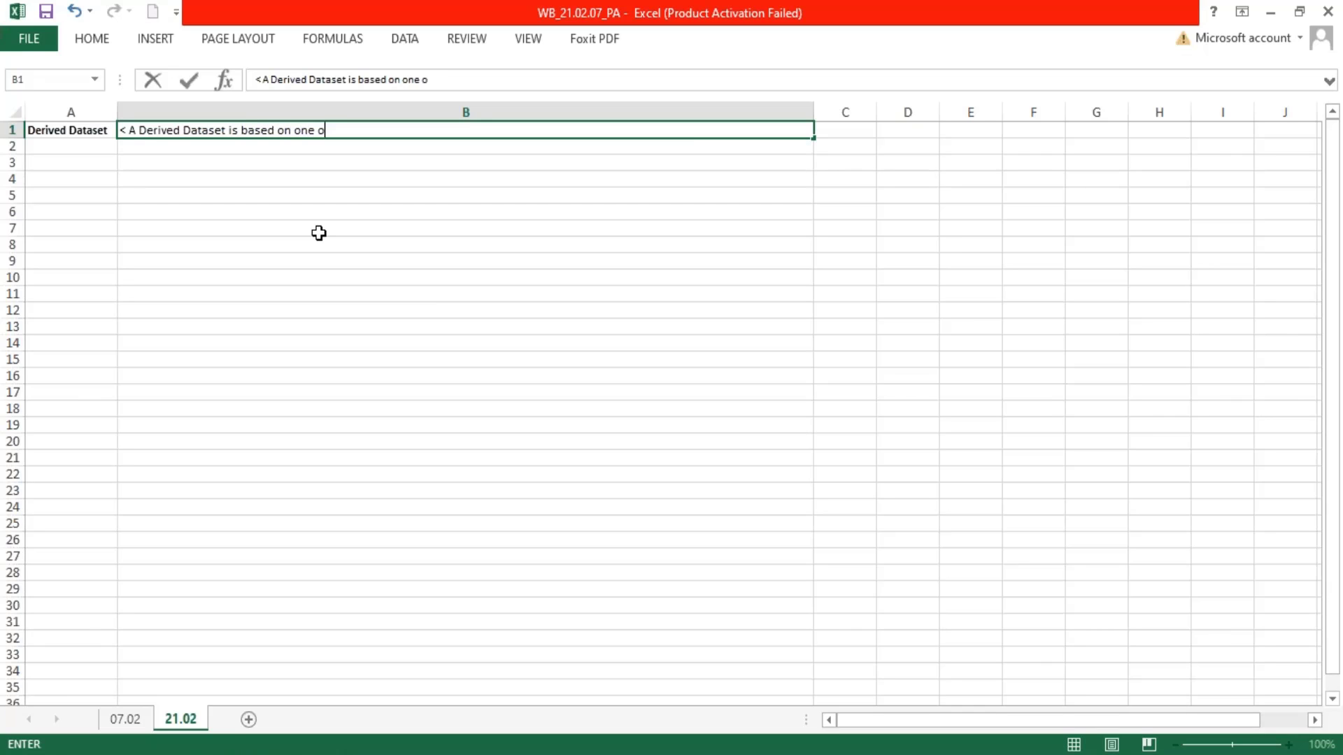
pyautogui.write('r more existing tables o')
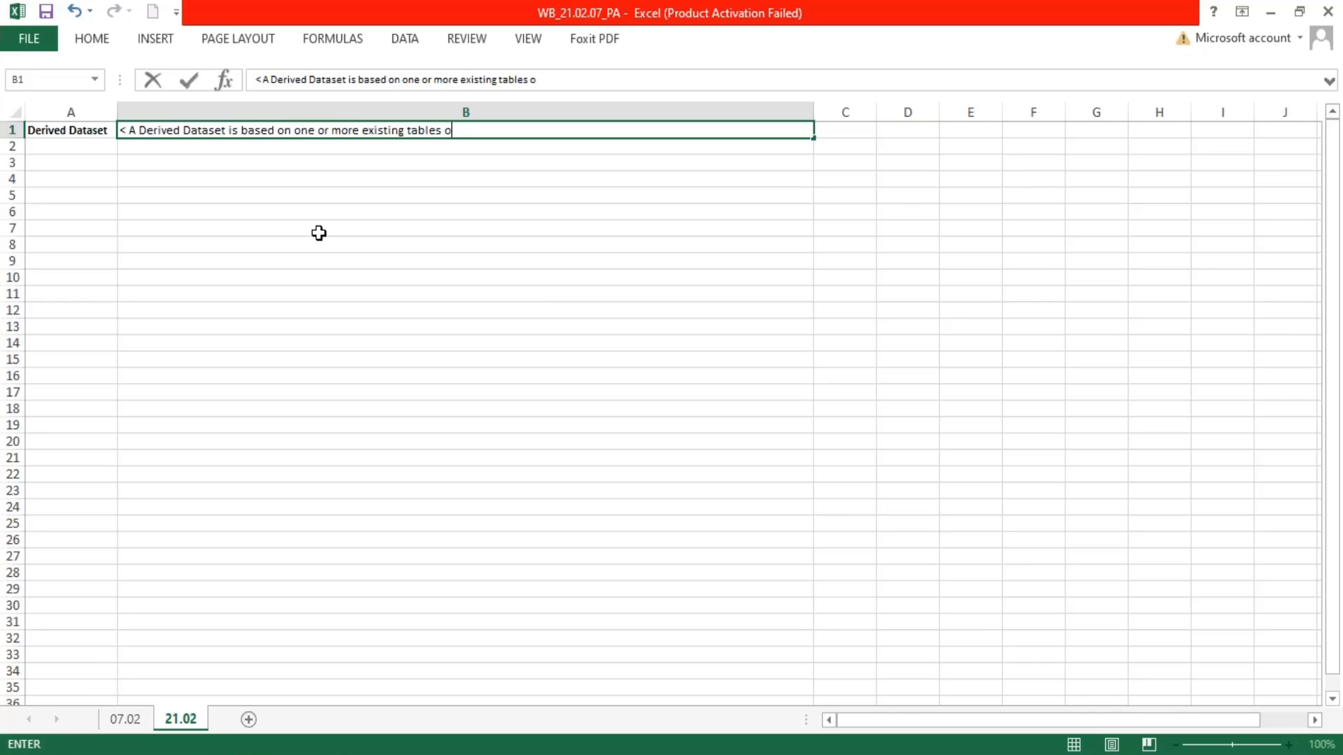
pyautogui.write('r datasets.')
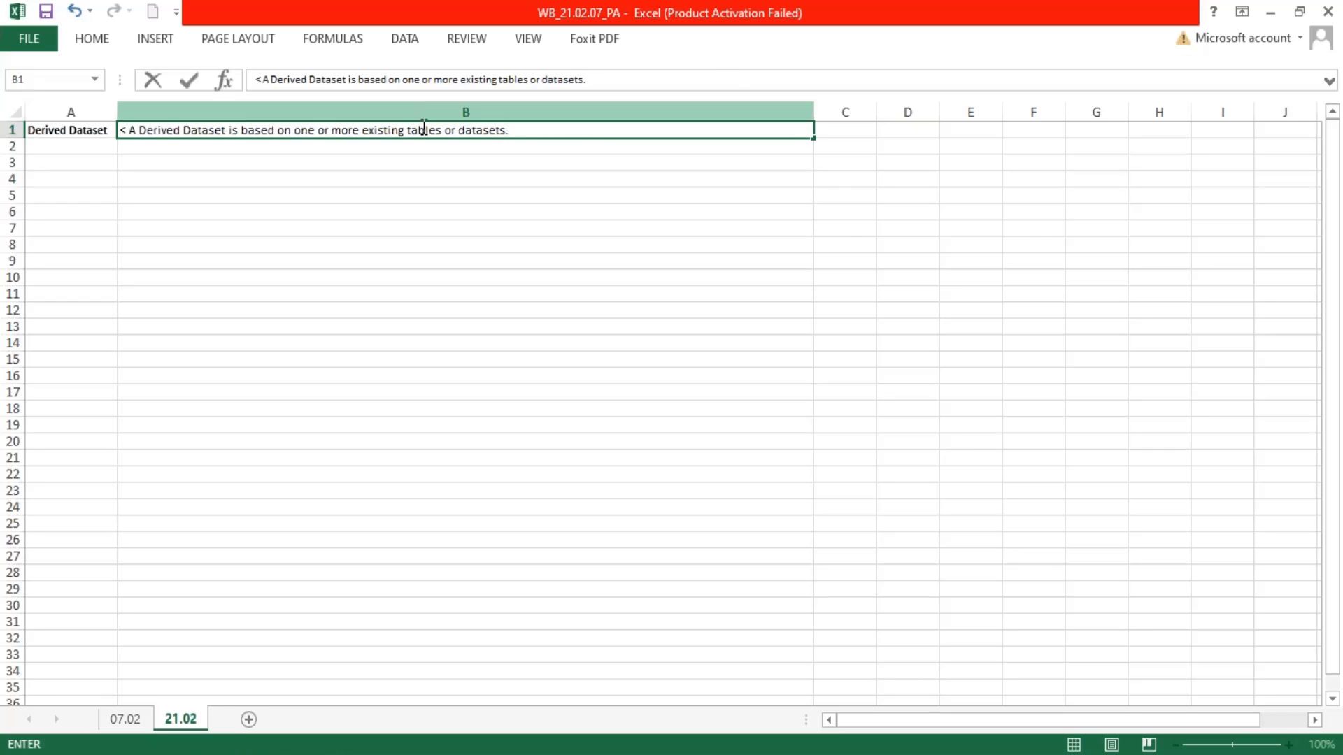
# Insert "(Base or Derived)" after the word "datasets" in the B1 note
pyautogui.moveTo(406, 130); pyautogui.dragTo(435, 130)
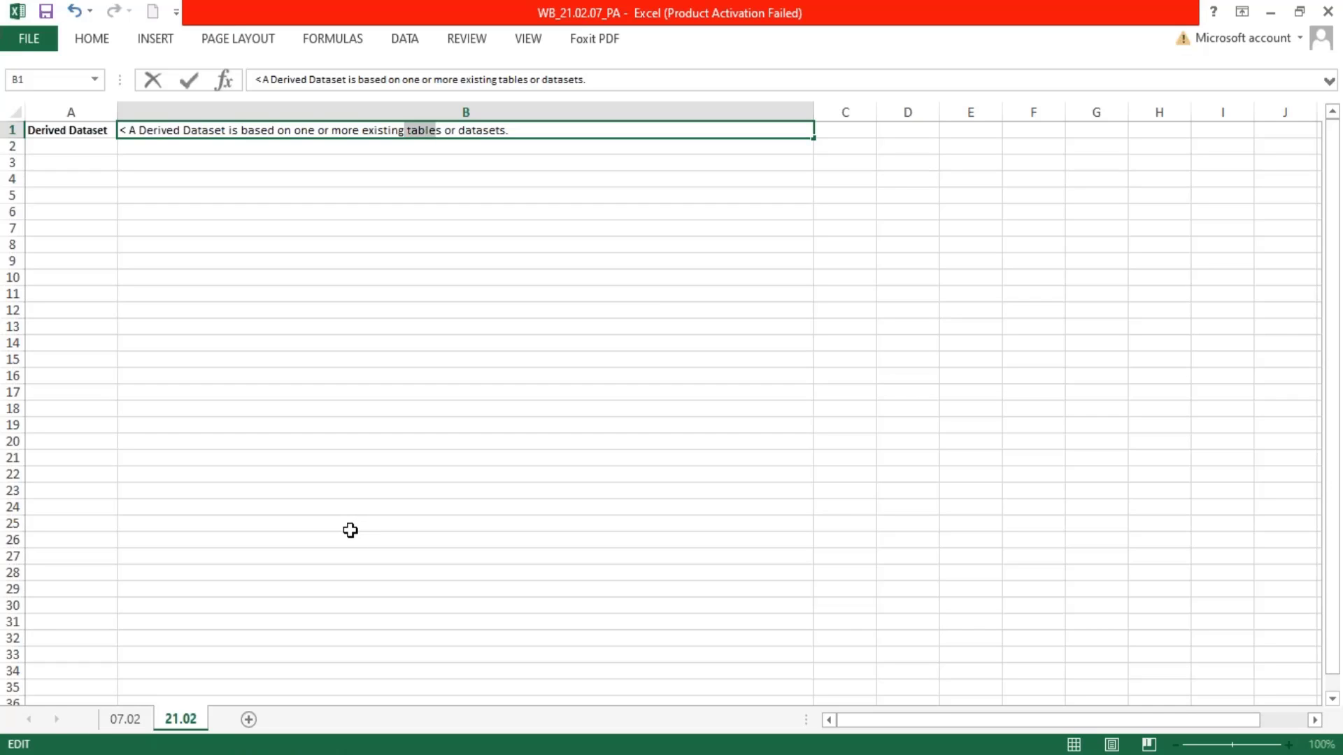
pyautogui.click(507, 130)
pyautogui.write('(Base ')
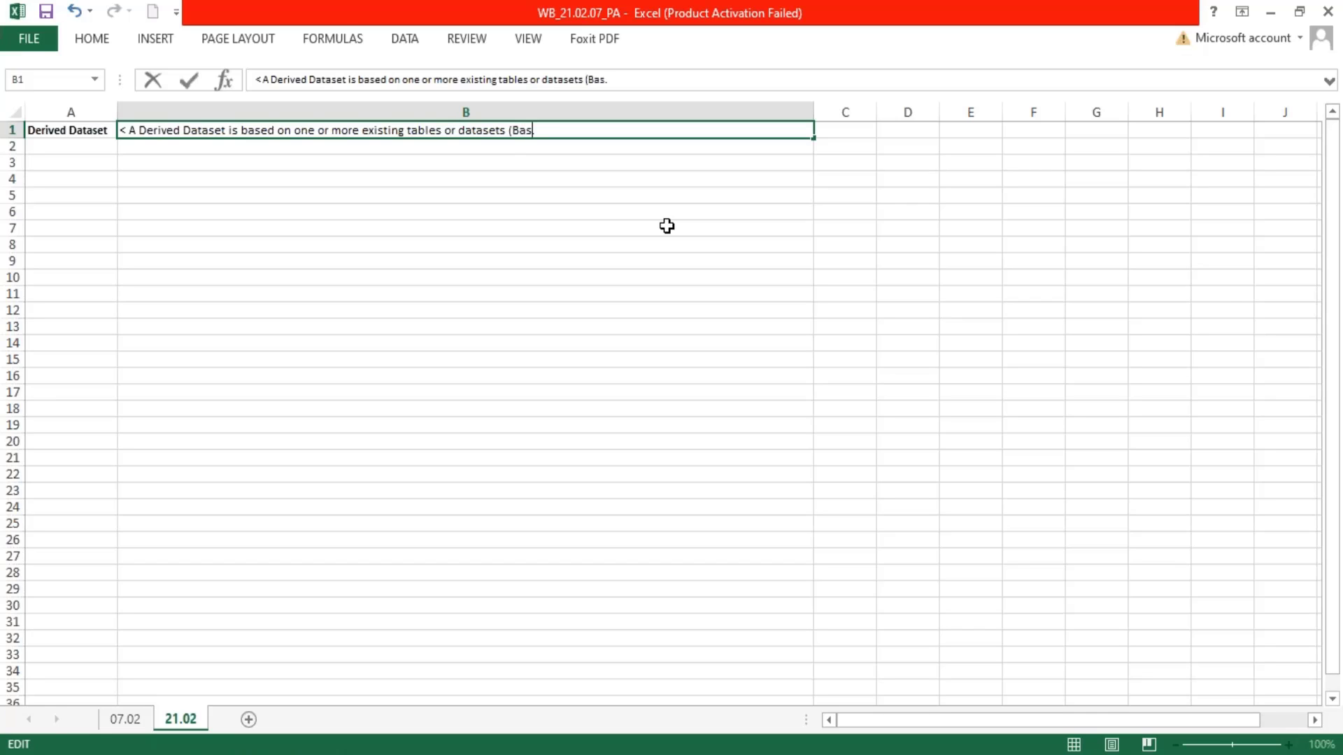
pyautogui.write('or Derived).')
# Append "The source data of a derived dataset comes from the output of existing tables or datasets" to the B1 note
pyautogui.click(656, 132)
pyautogui.write('The sour')
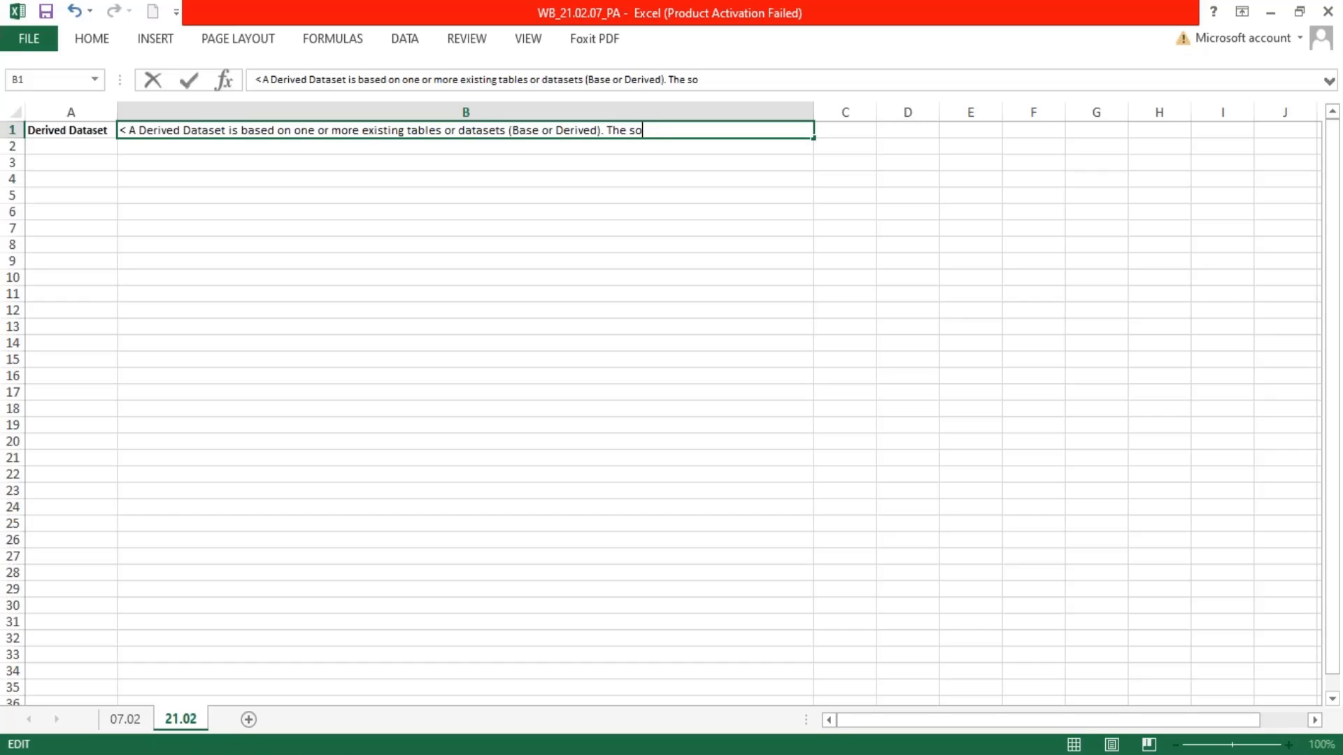
pyautogui.press('BackSpace')
pyautogui.press('BackSpace')
pyautogui.press('BackSpace')
pyautogui.write('ce data of a der')
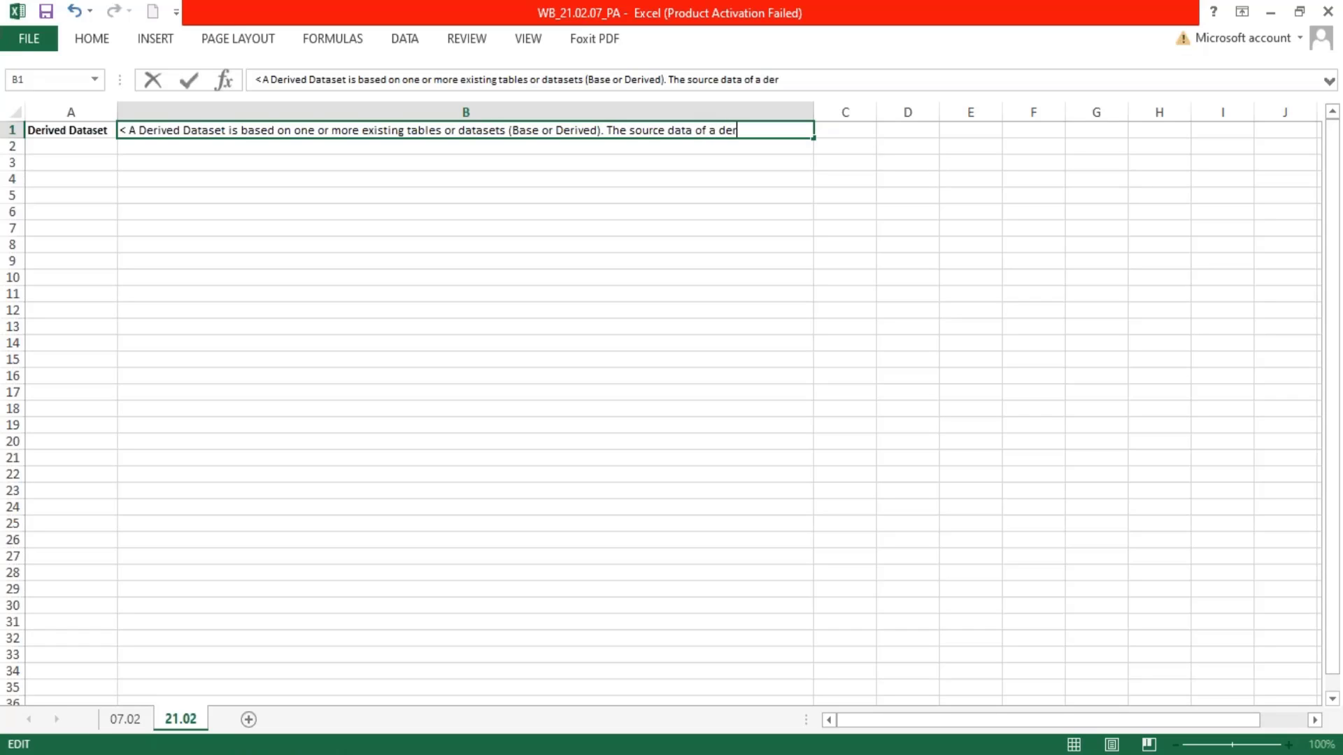
pyautogui.write('ived dataset comes')
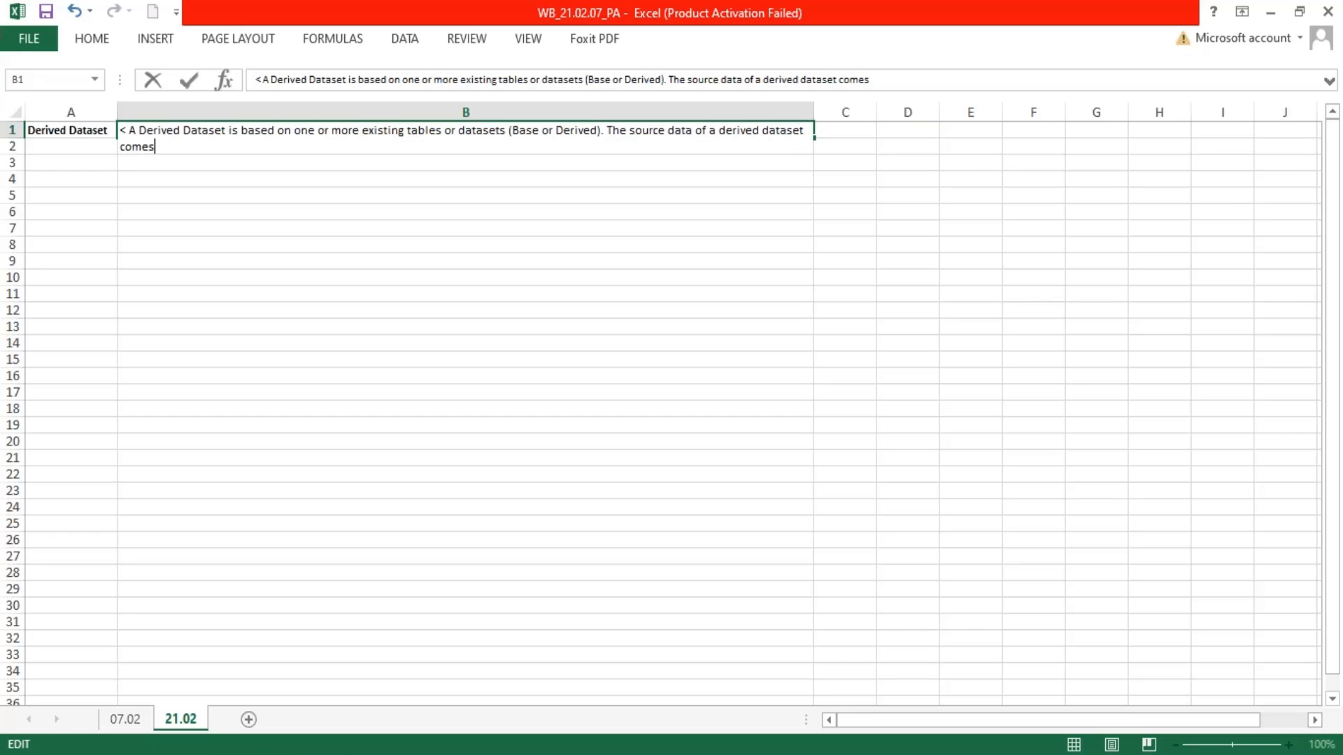
pyautogui.write(' from the output o')
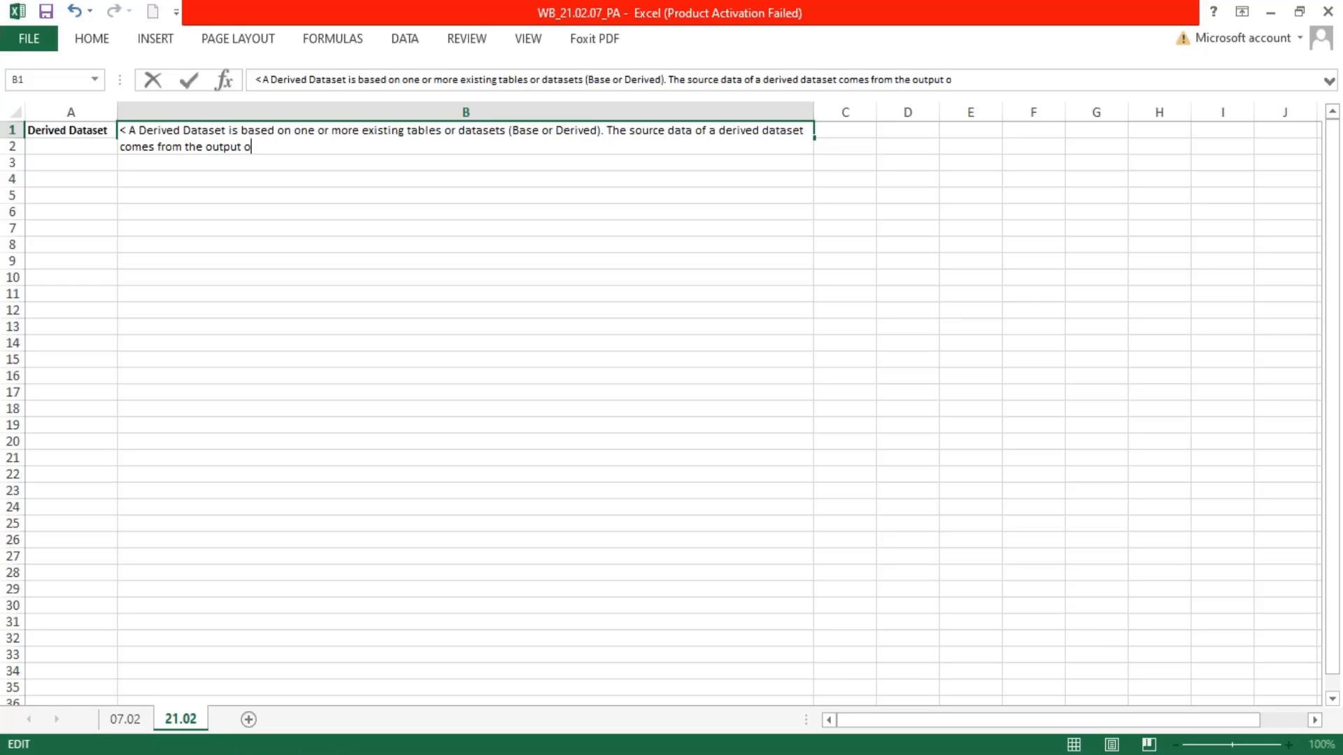
pyautogui.write('f existing t')
pyautogui.write('ables or data')
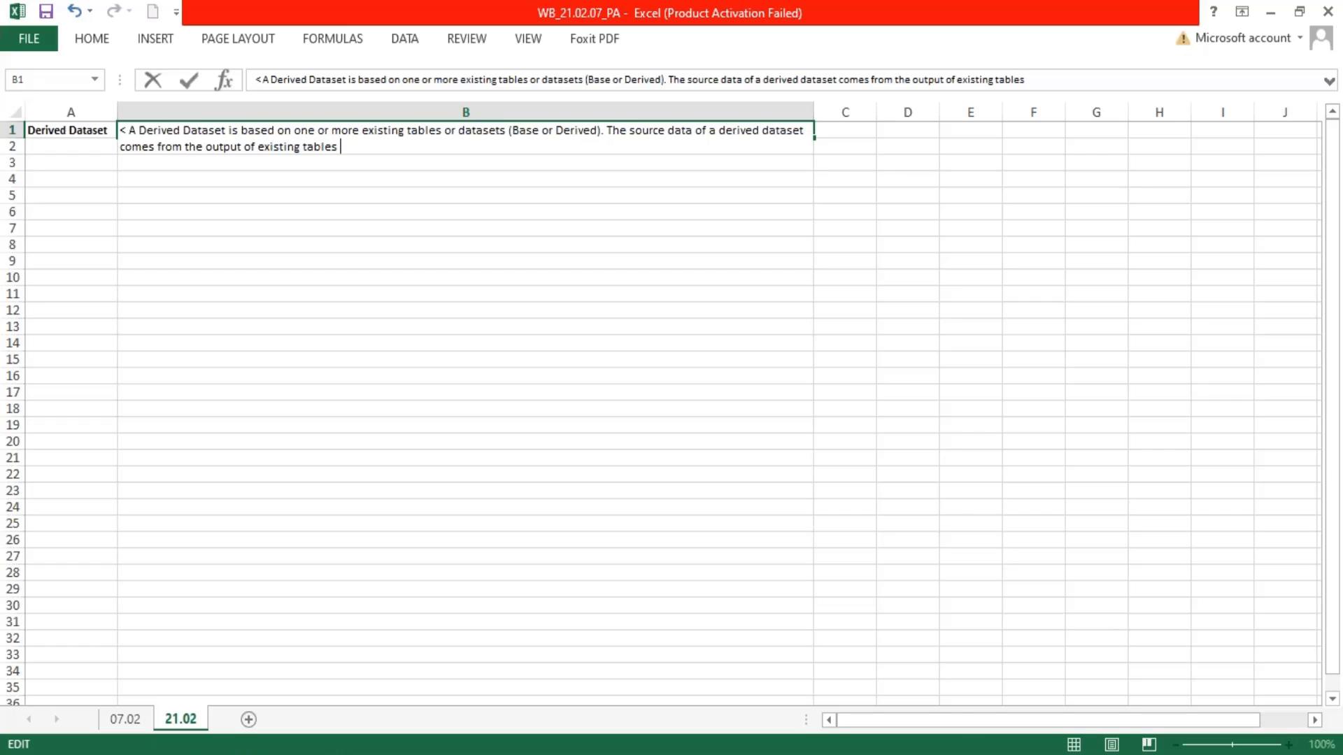
pyautogui.write('sets')
pyautogui.press('Return')
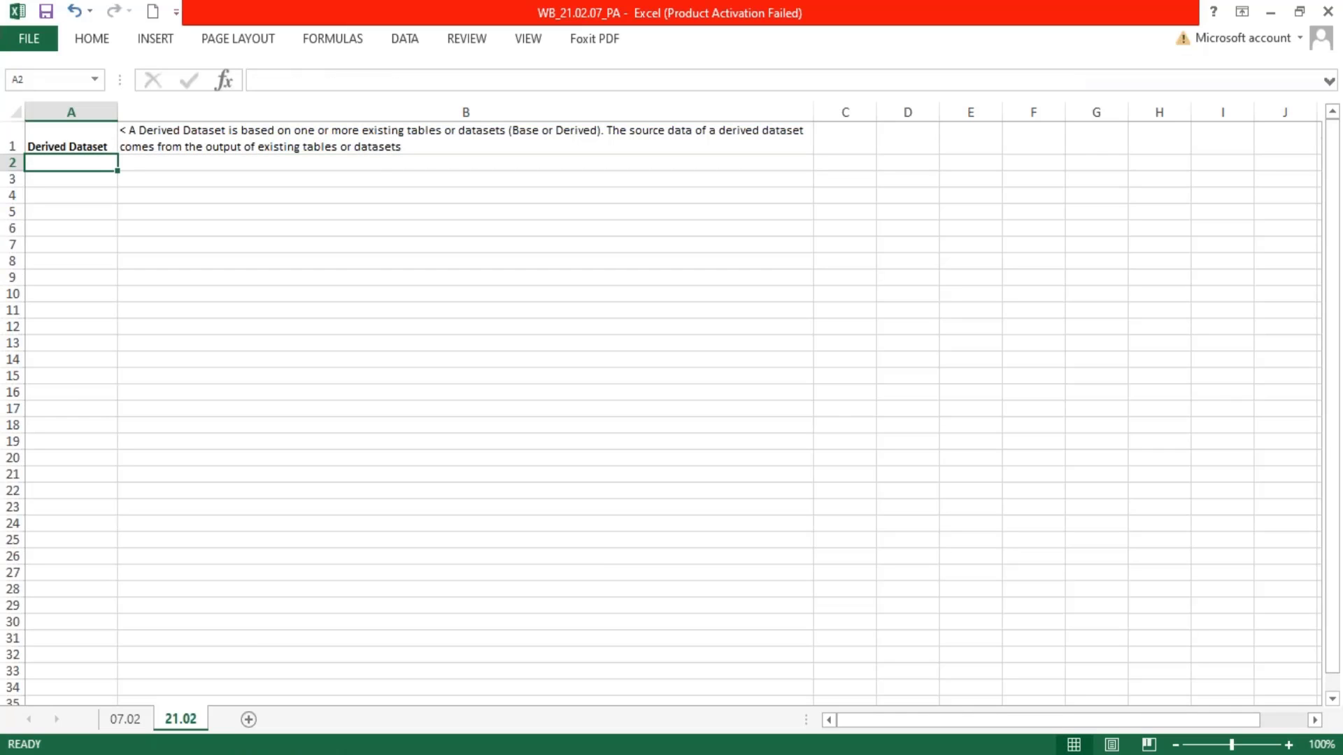
# Review the coloured stage diagram in cells D36:D47 of sheet 07.02, following the stages from the CR and BD labels down to the last block
pyautogui.click(114, 721)
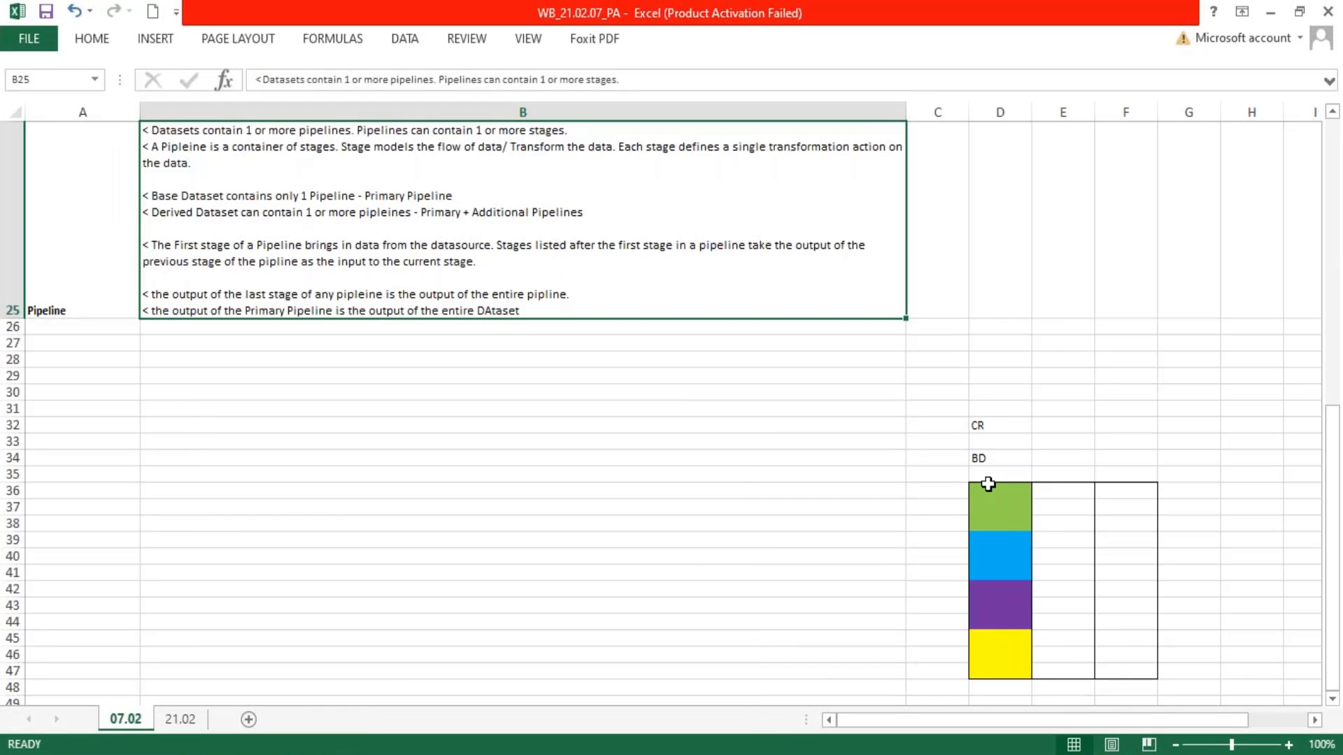
pyautogui.moveTo(985, 482); pyautogui.dragTo(979, 675)
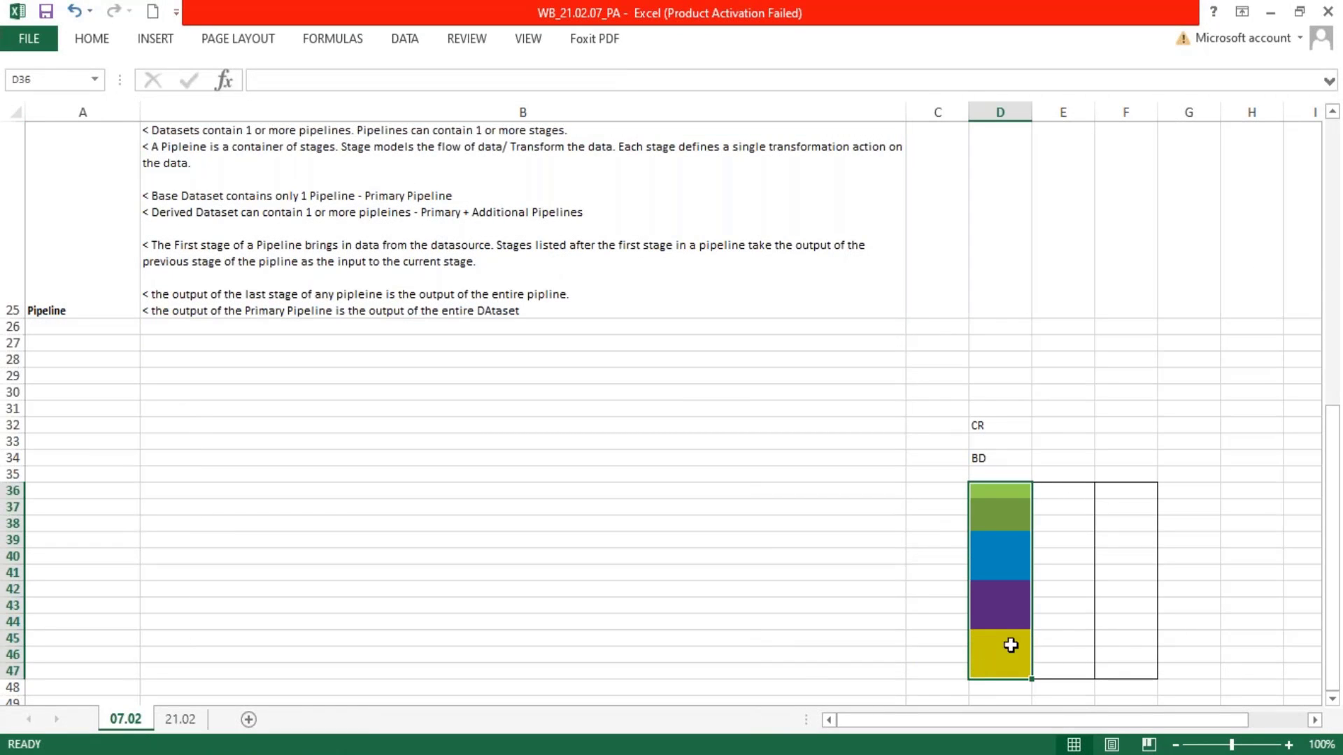
pyautogui.click(1001, 494)
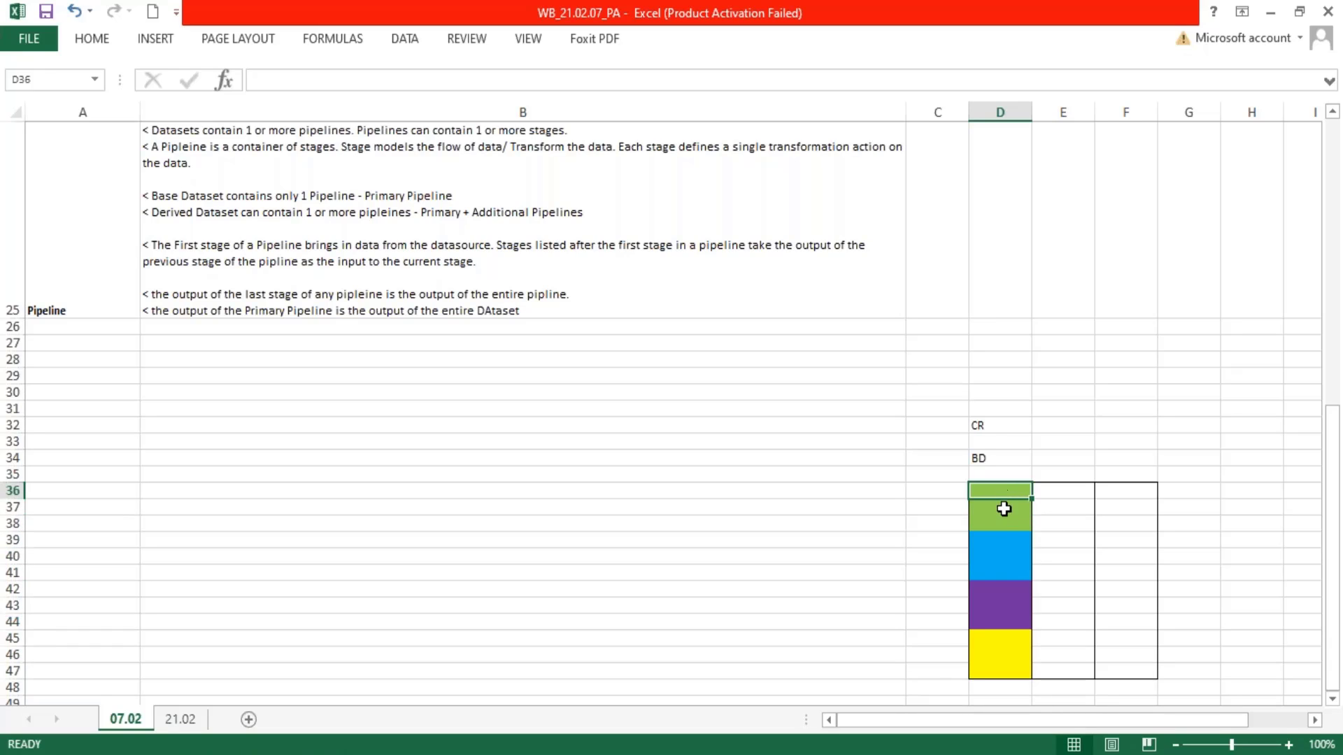
pyautogui.moveTo(1003, 509); pyautogui.dragTo(1005, 574)
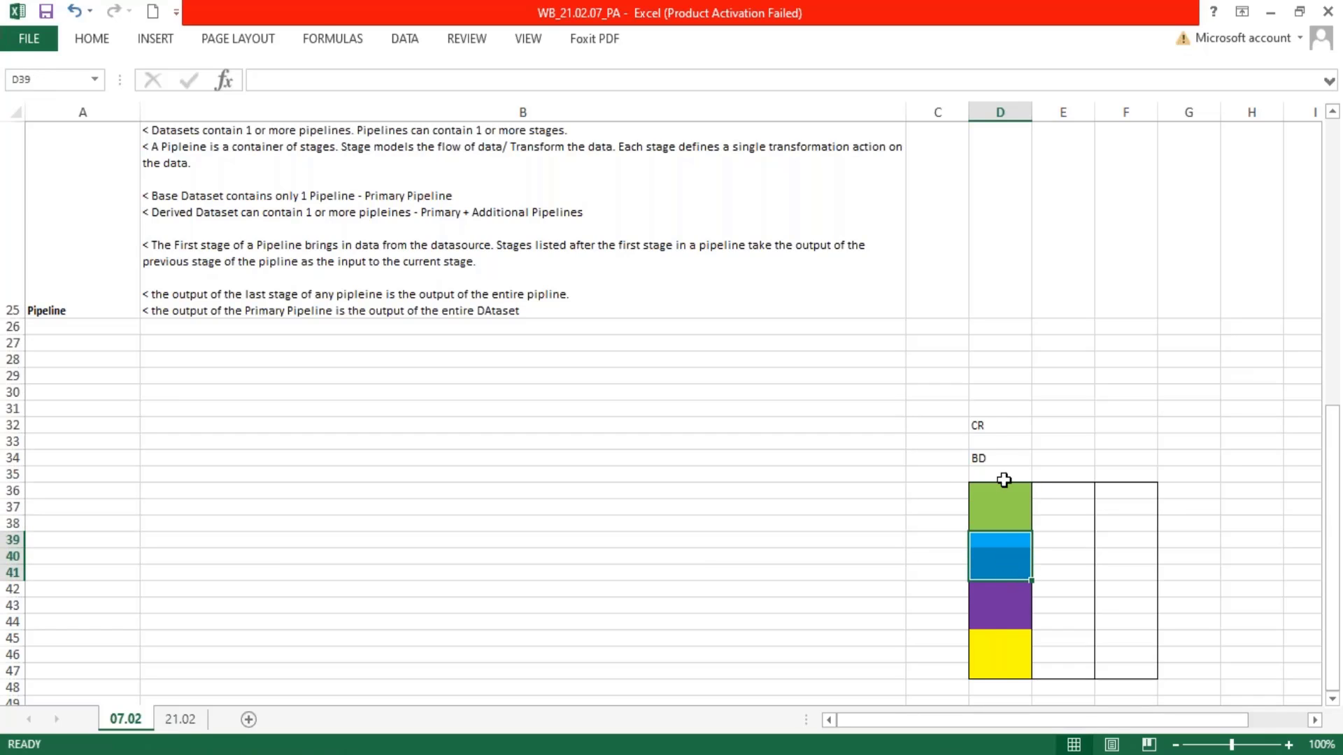
pyautogui.click(992, 396)
pyautogui.moveTo(993, 467); pyautogui.dragTo(1003, 553)
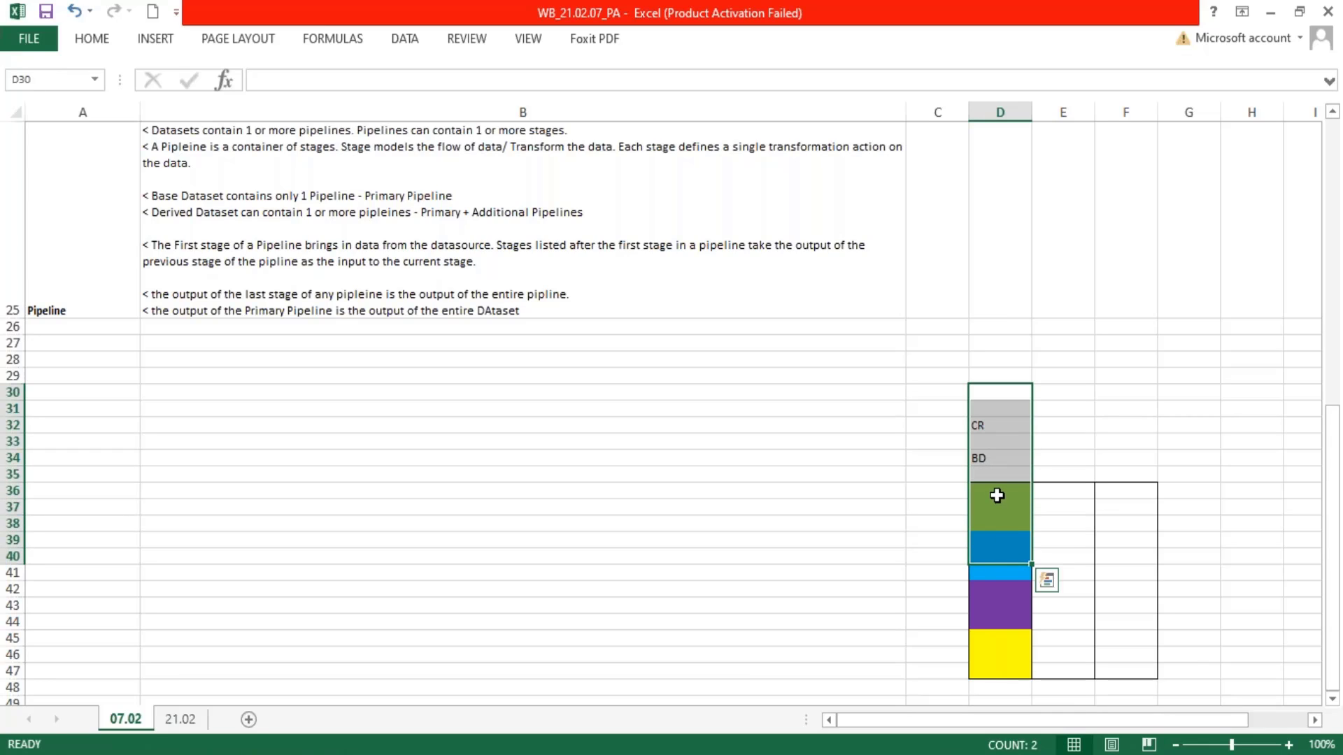
pyautogui.moveTo(993, 505); pyautogui.dragTo(989, 670)
pyautogui.scroll(-2, 1004, 419)
pyautogui.moveTo(1001, 372); pyautogui.dragTo(998, 451)
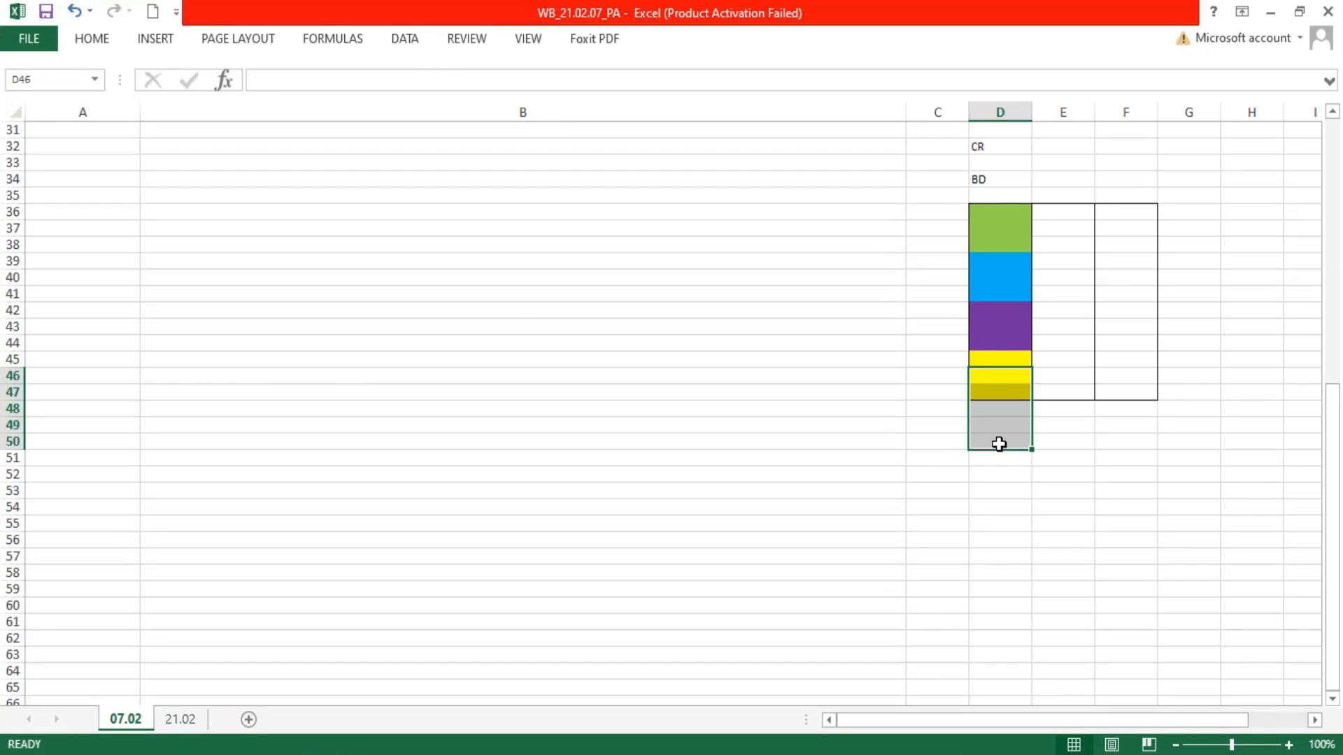
pyautogui.moveTo(1004, 363); pyautogui.dragTo(1001, 392)
# On sheet 21.02, end the source-data sentence in B1 with a full stop and start a new line in the cell
pyautogui.click(180, 719)
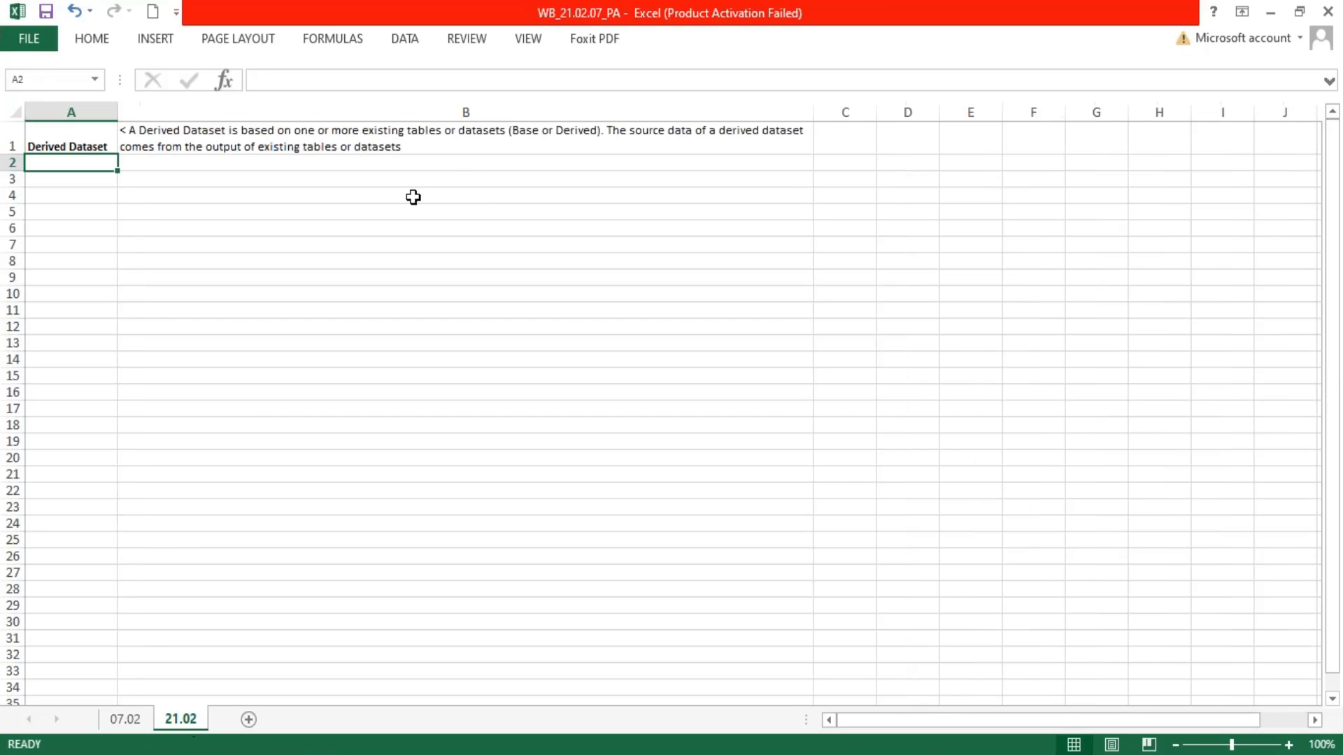
pyautogui.doubleClick(242, 145)
pyautogui.moveTo(408, 146); pyautogui.dragTo(603, 131)
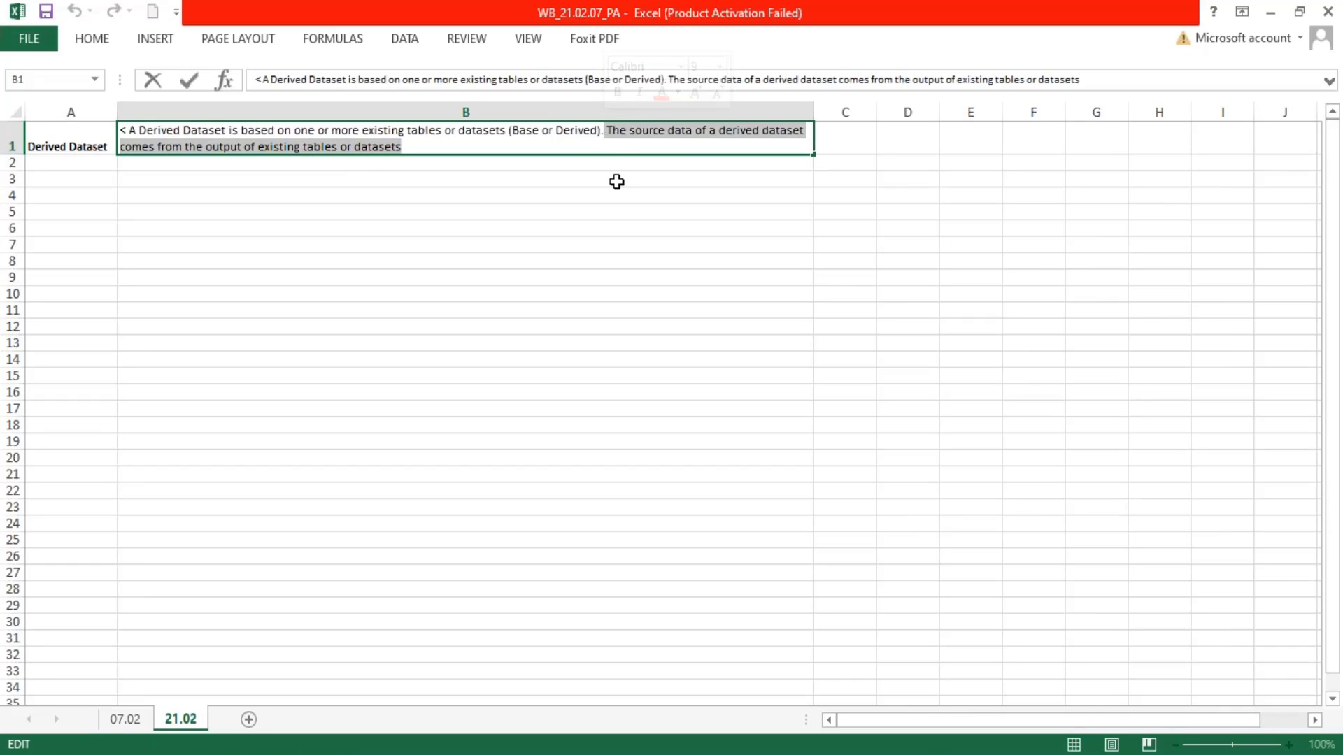
pyautogui.click(411, 143)
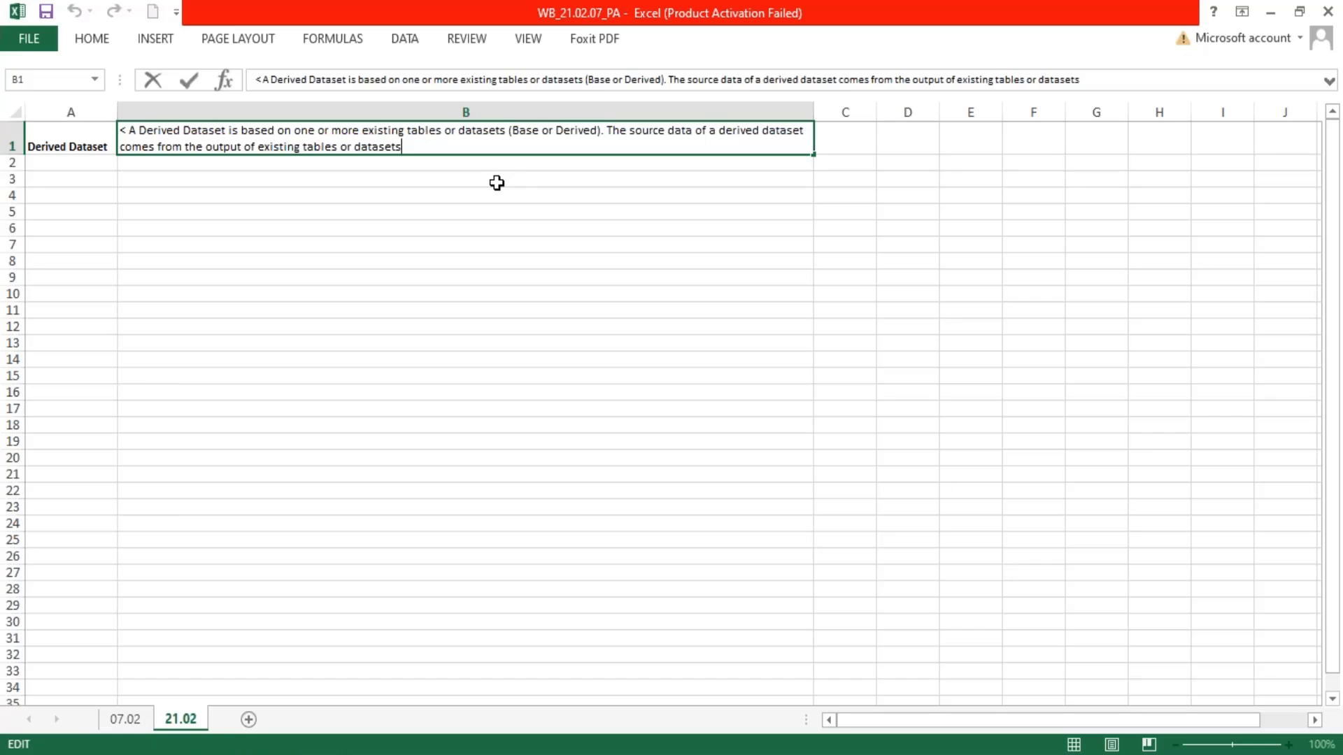
pyautogui.write('.')
pyautogui.hotkey('alt', 'Return')
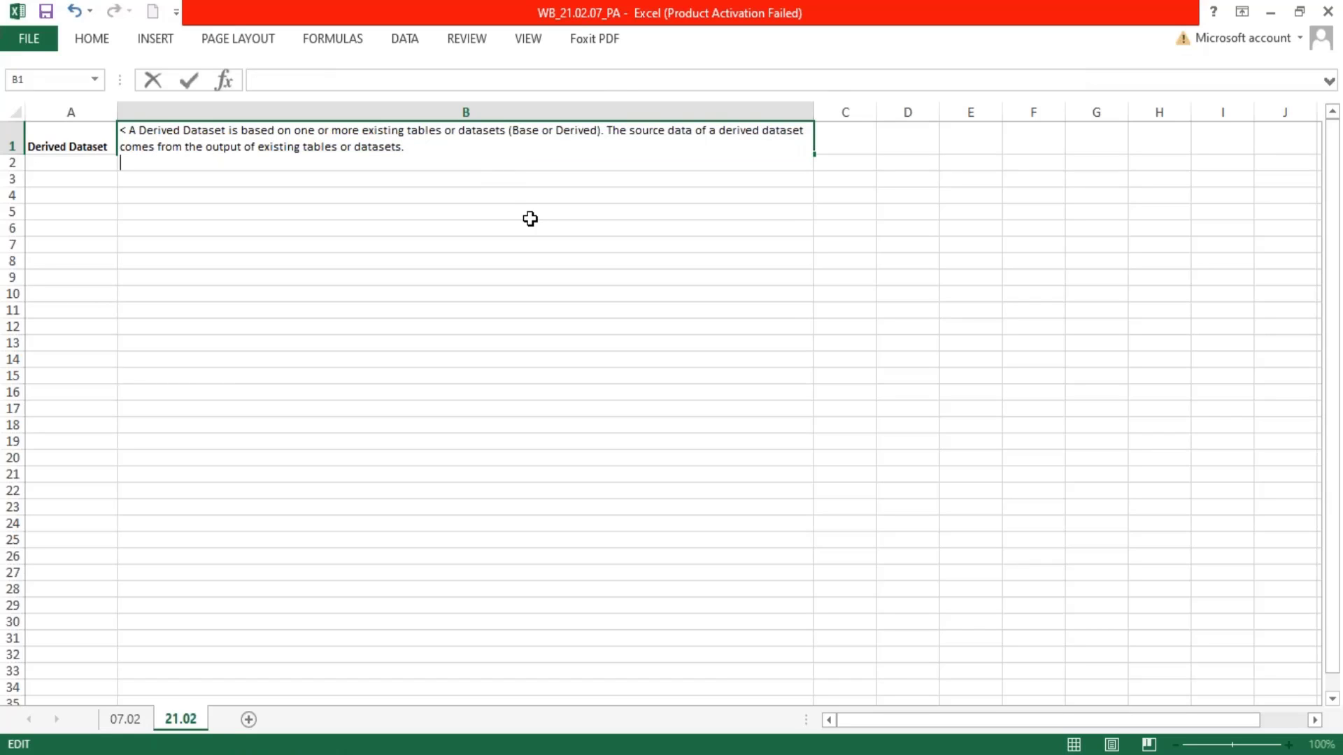
# Add the line "< You use derived datasets to blend data together from different source" to the B1 note
pyautogui.write('< Yo')
pyautogui.press('BackSpace')
pyautogui.press('BackSpace')
pyautogui.write('use derive')
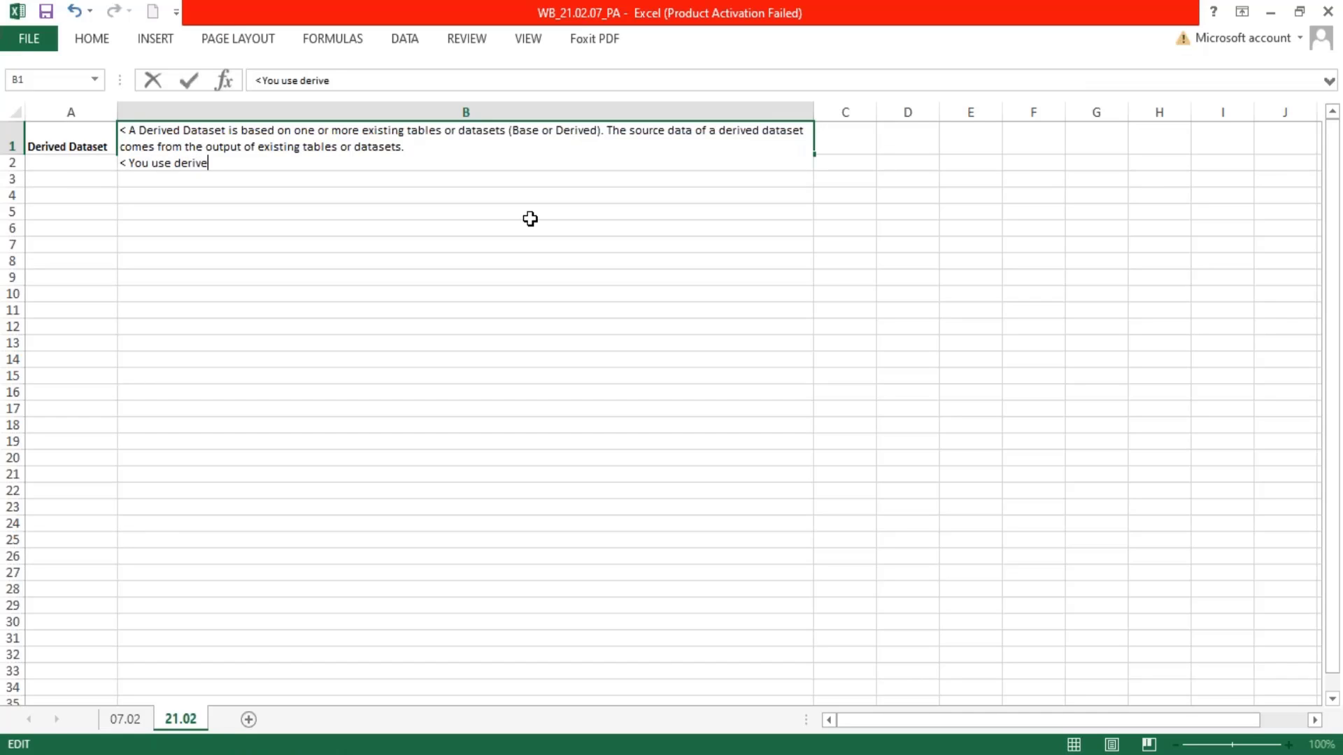
pyautogui.write('d datasets to blend ')
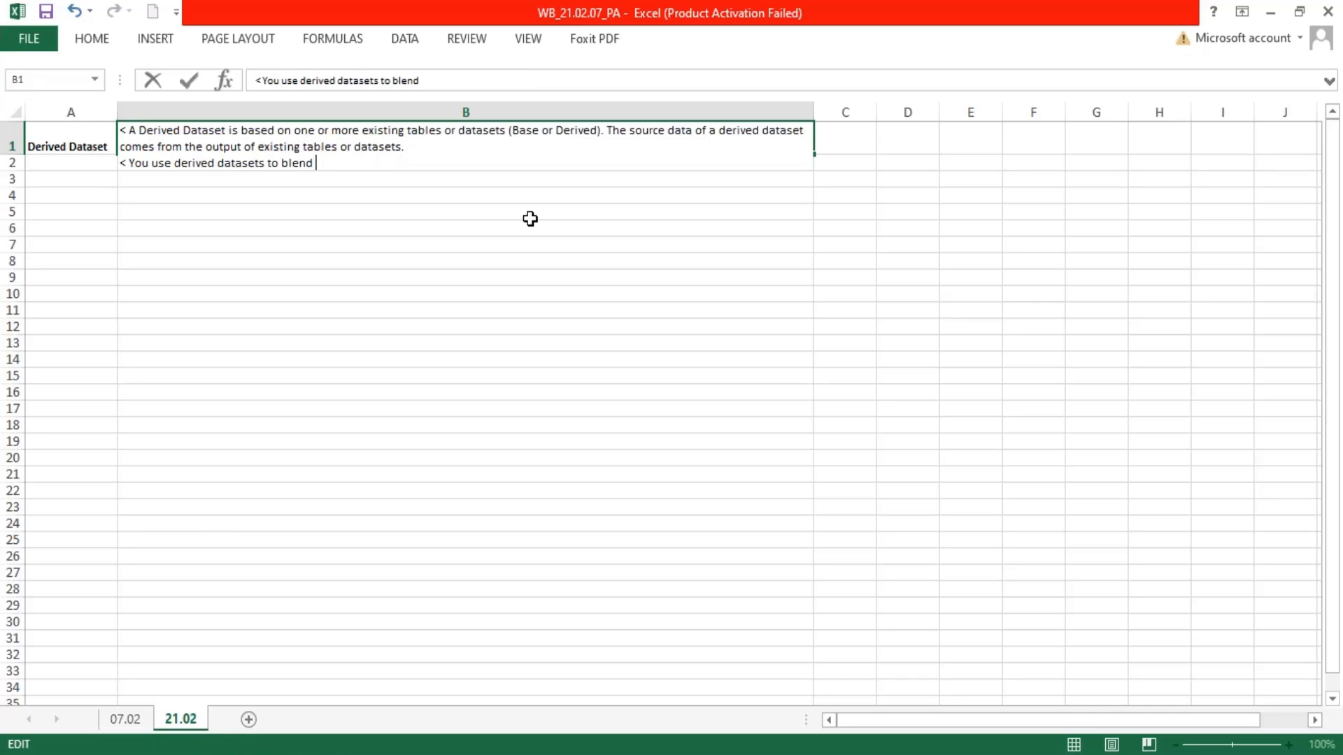
pyautogui.write('data together from d')
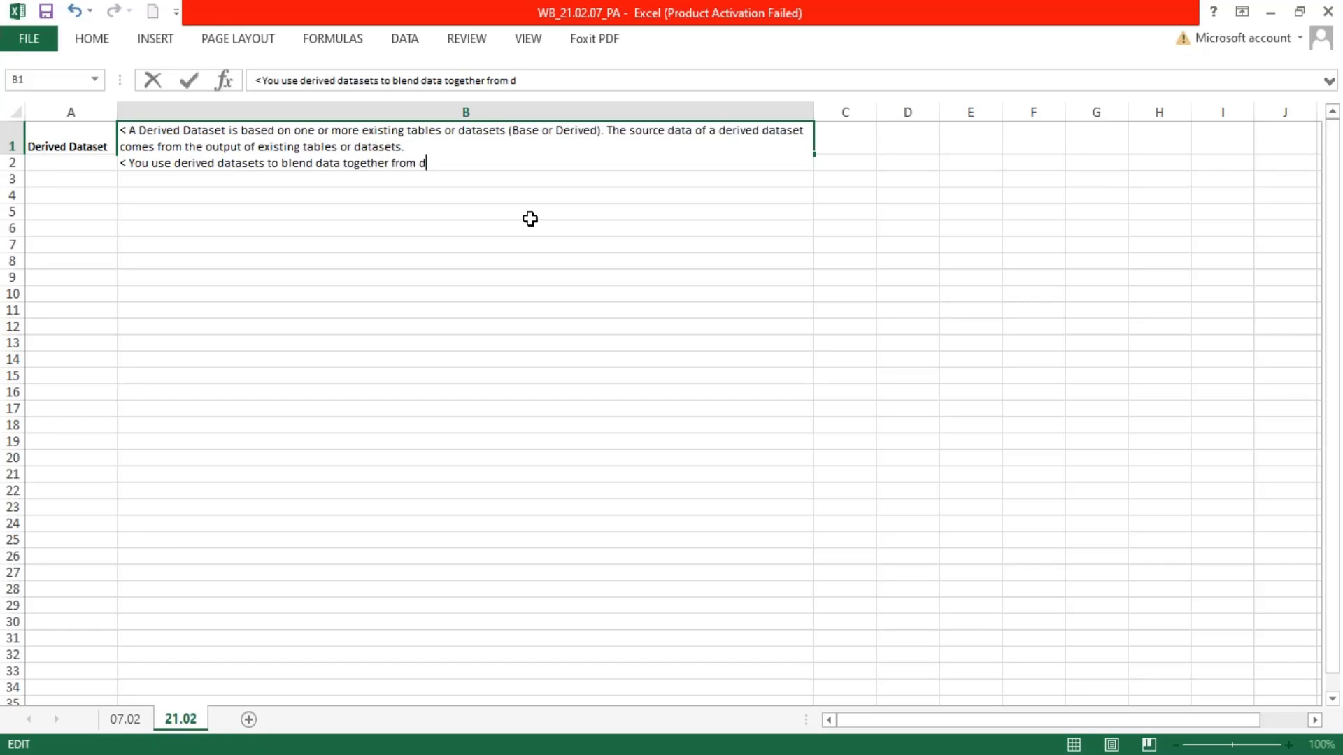
pyautogui.write('ifferent sou')
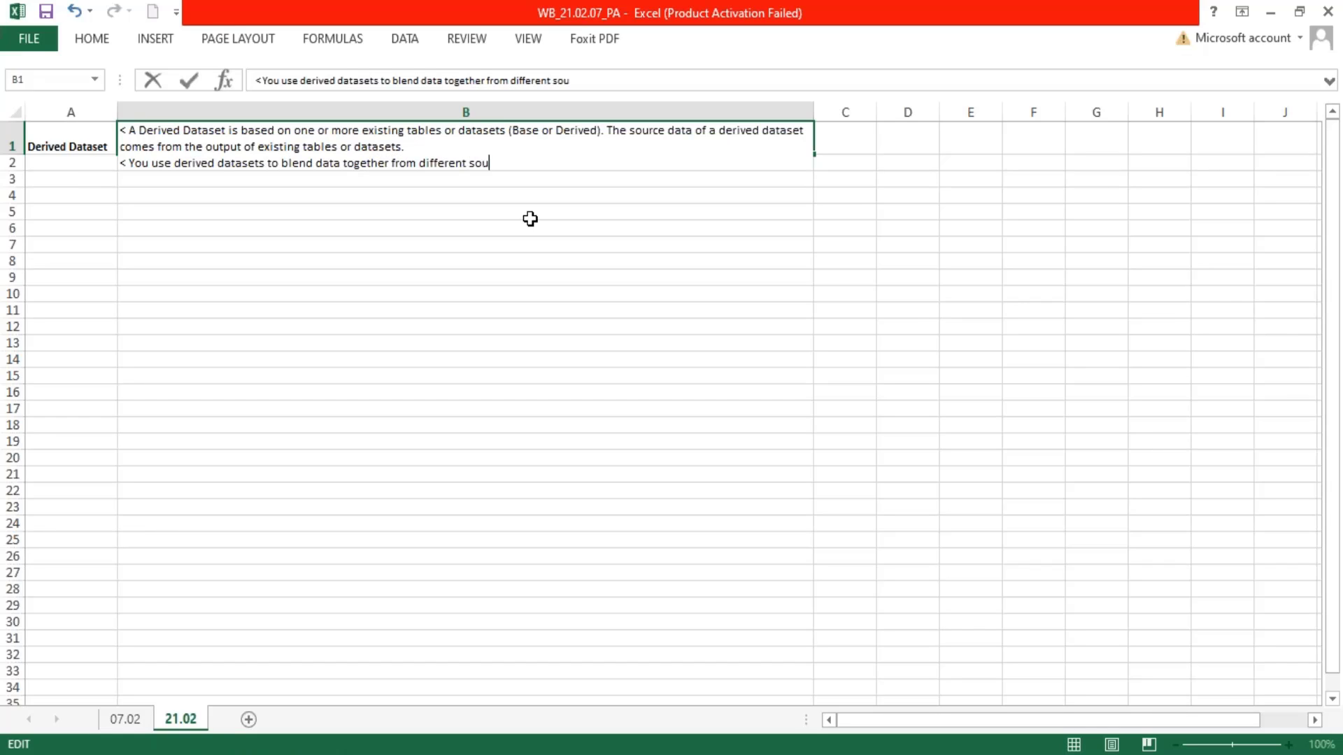
pyautogui.write('rce (Workday and ')
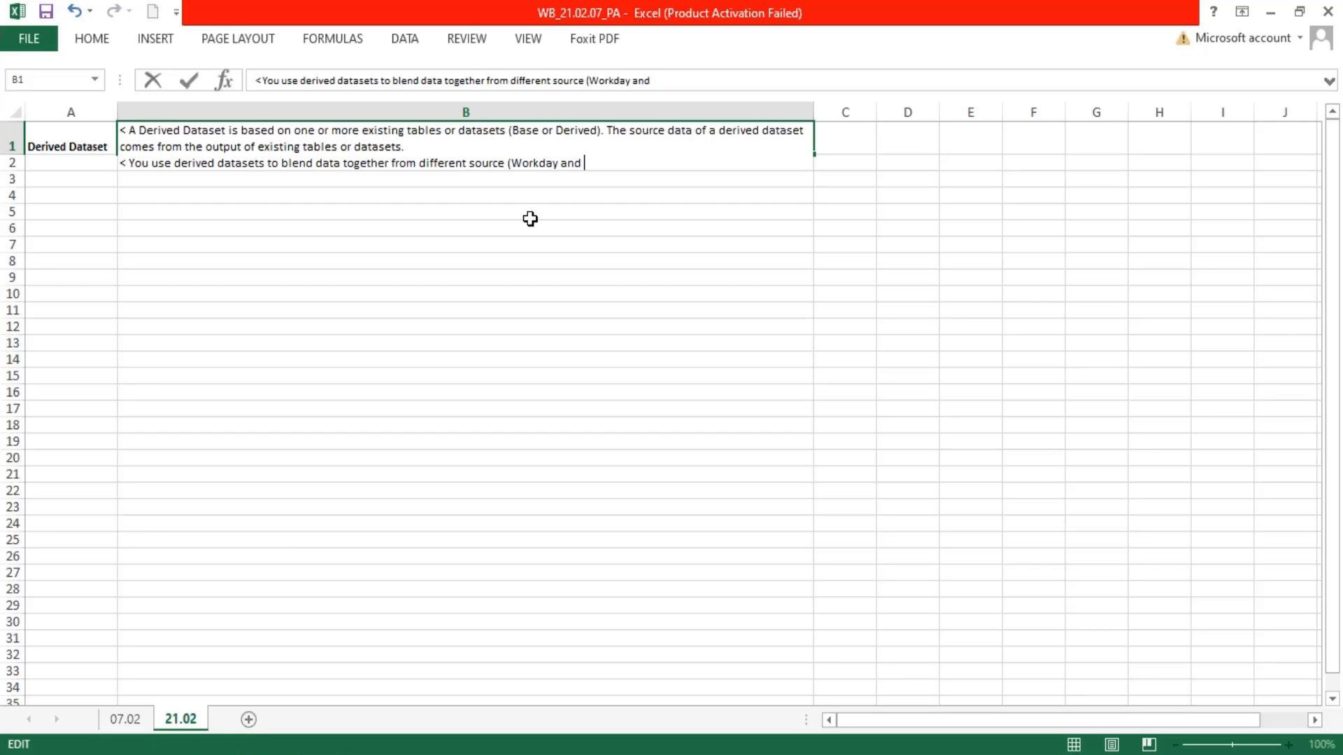
pyautogui.write('non -workday).')
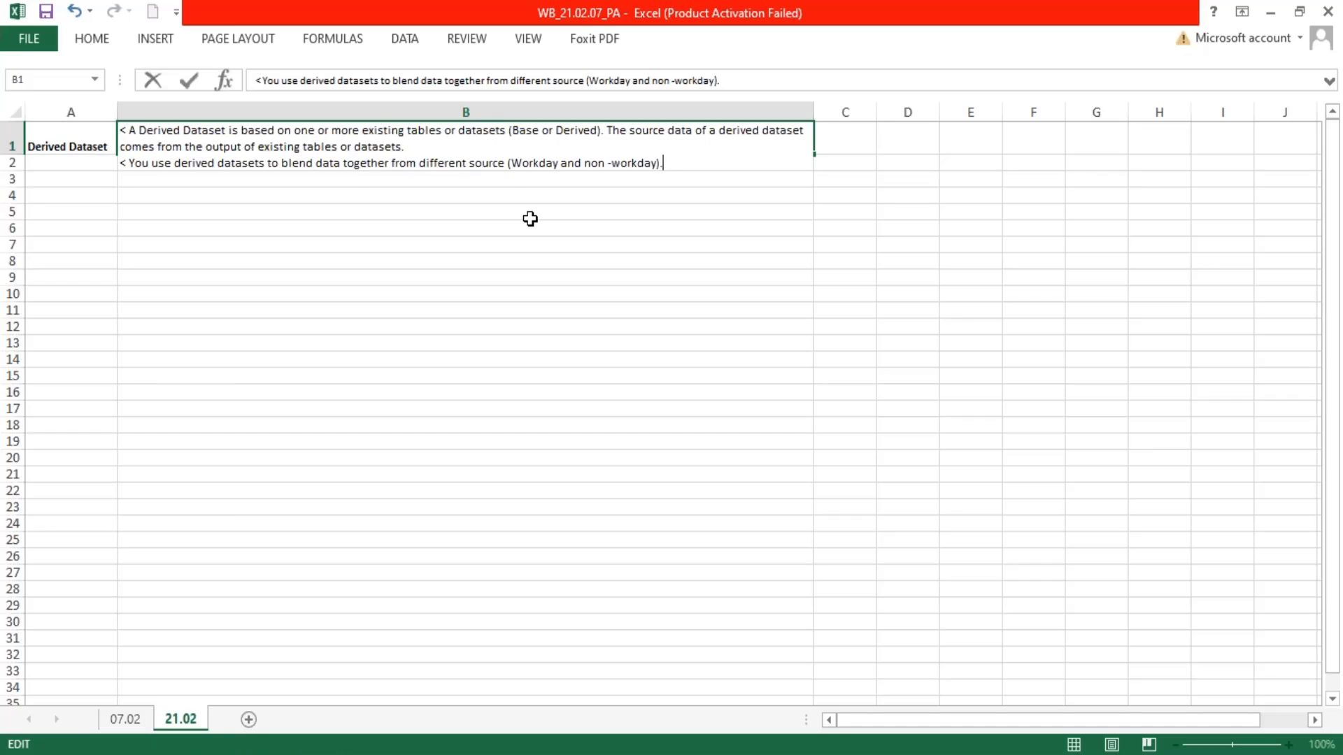
# Complete the blending line in B1 with "(Workday and non -workday)." and start another line with "<"
pyautogui.hotkey('alt', 'Return')
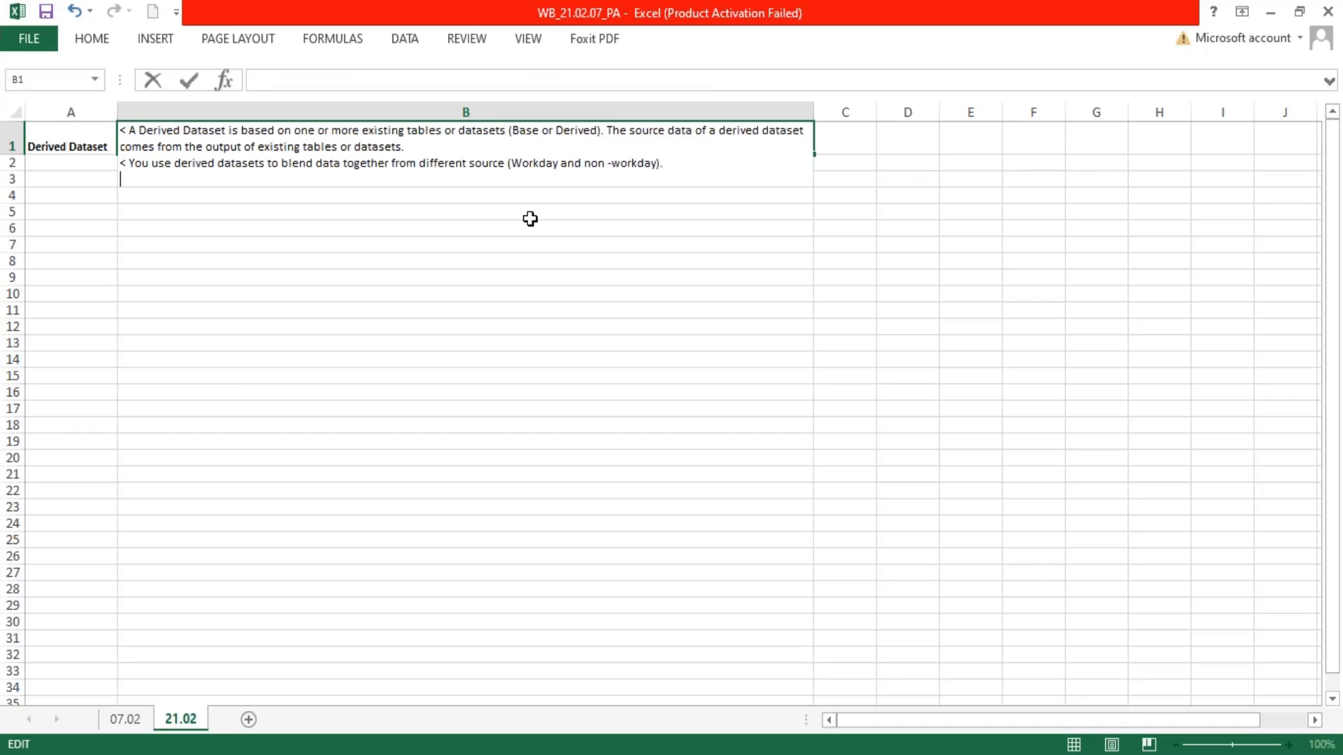
pyautogui.write('<')
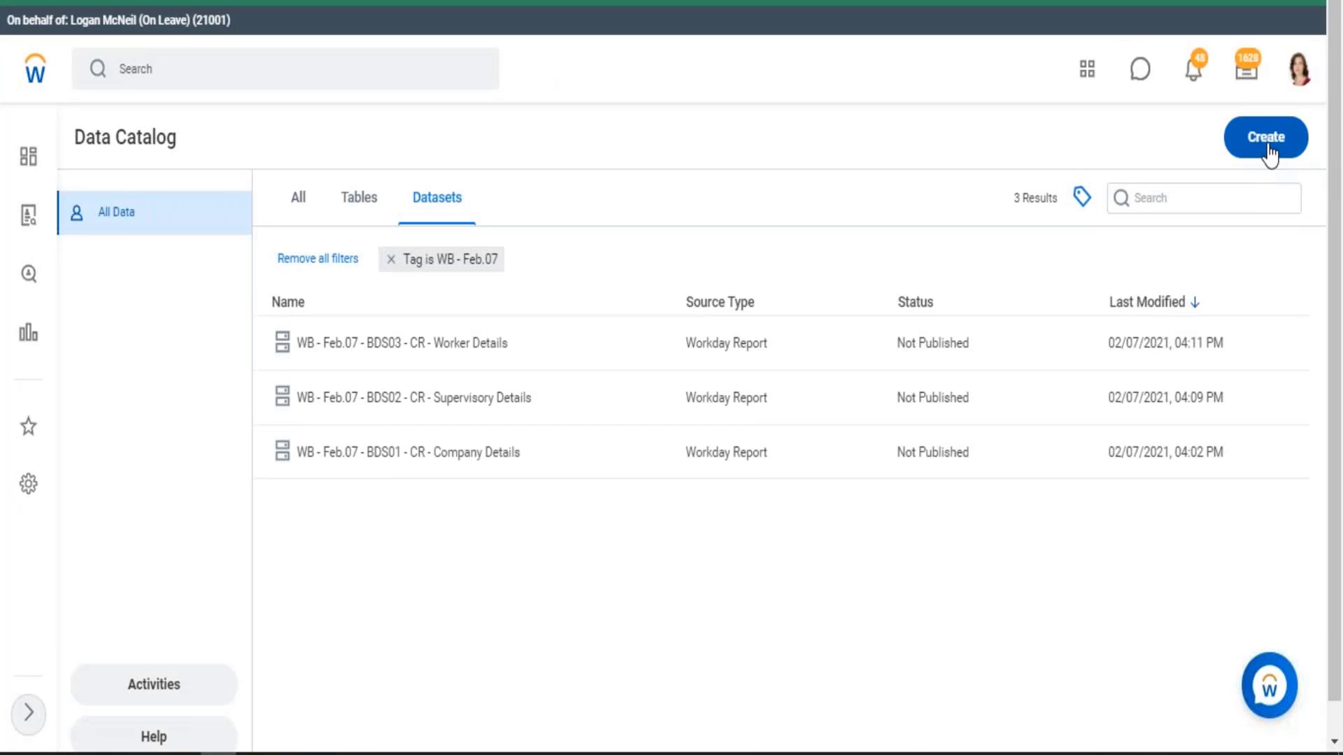
pyautogui.click(1270, 154)
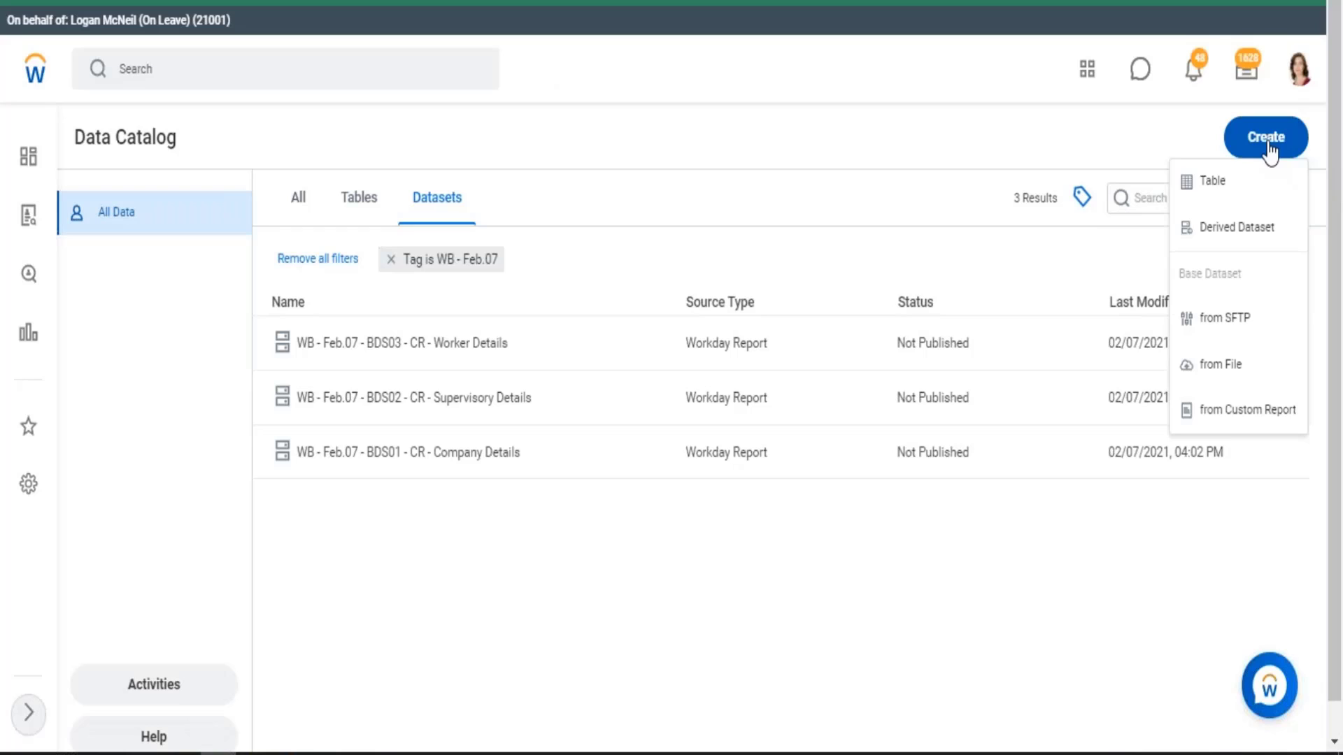
pyautogui.click(1240, 231)
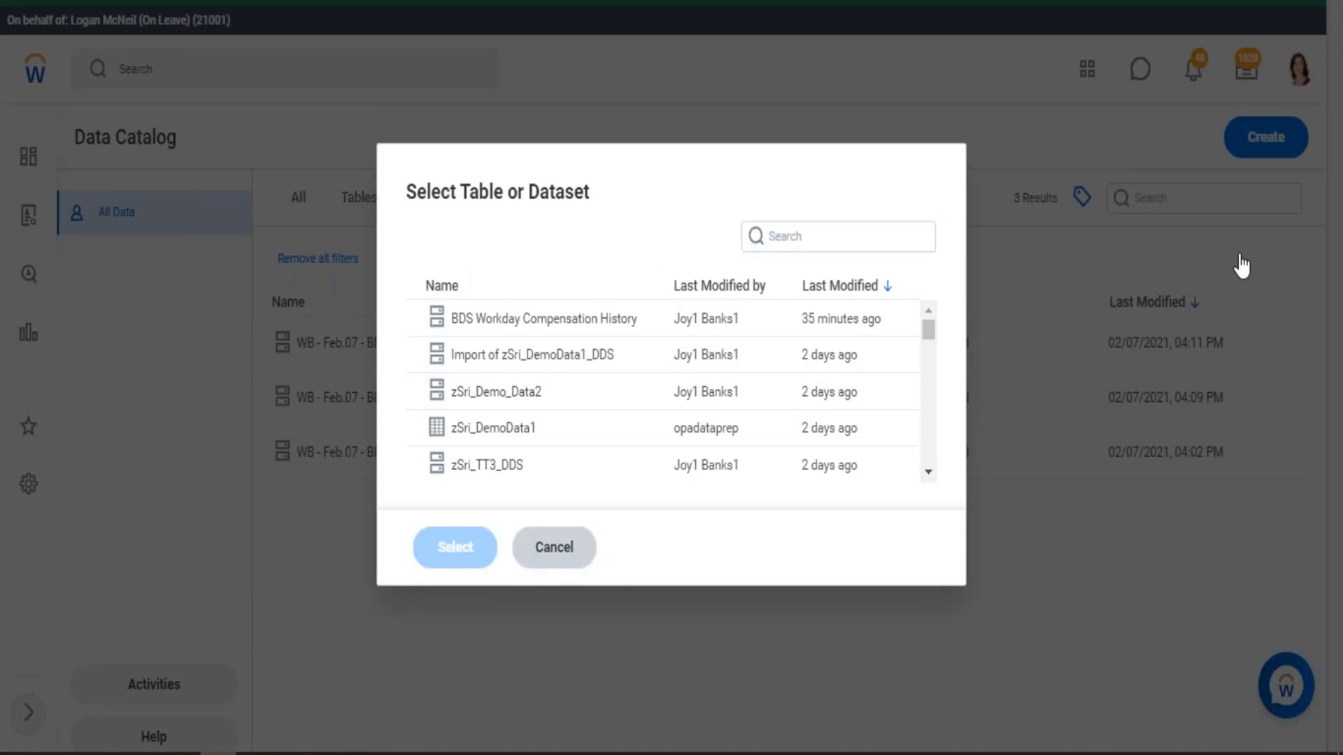
pyautogui.click(1240, 184)
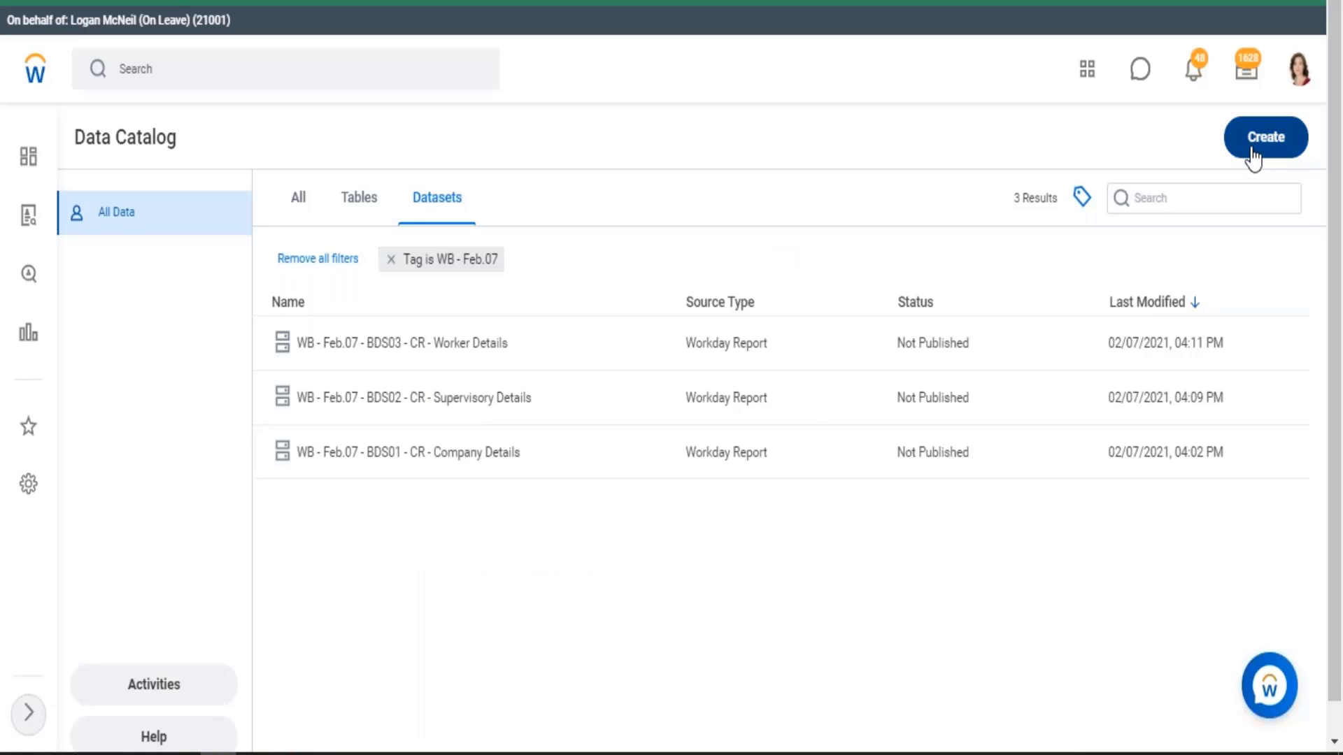
pyautogui.click(1249, 152)
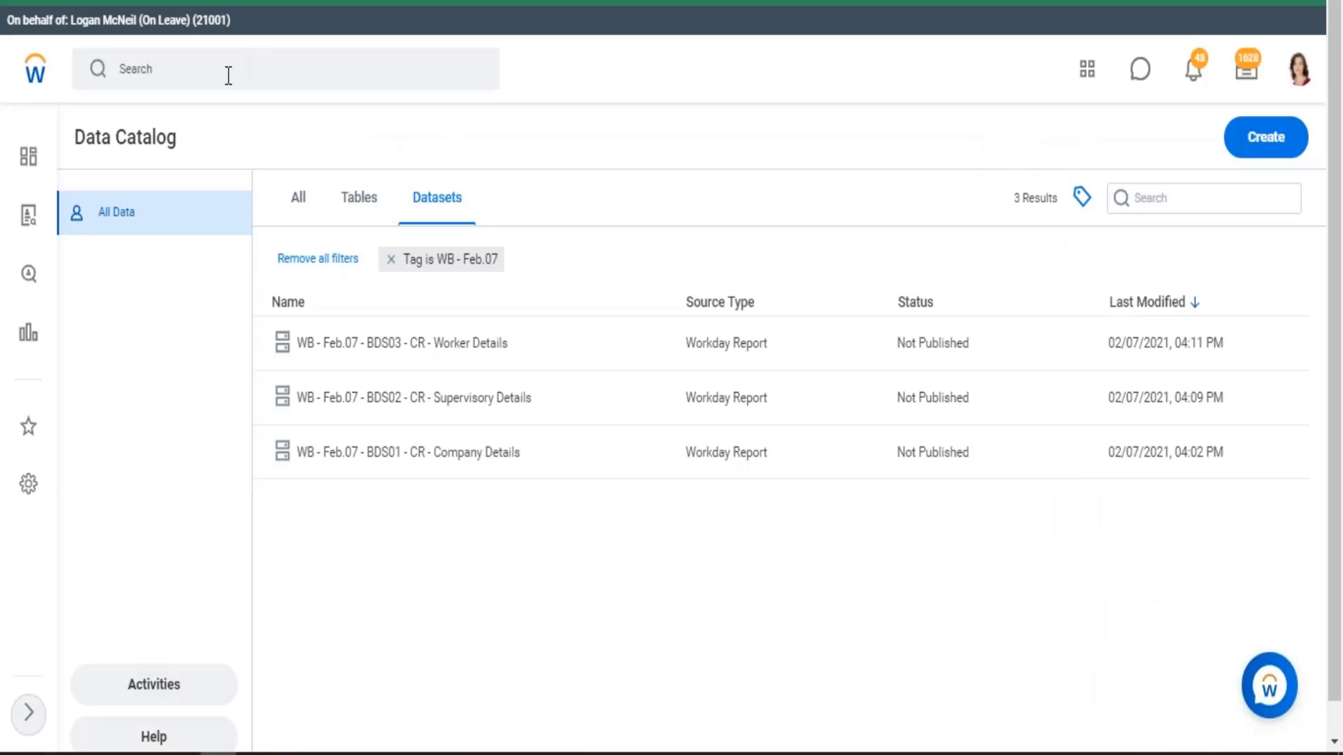
# Search Workday for "tenant bra" and open the Configure Tenant Branding task
pyautogui.click(228, 75)
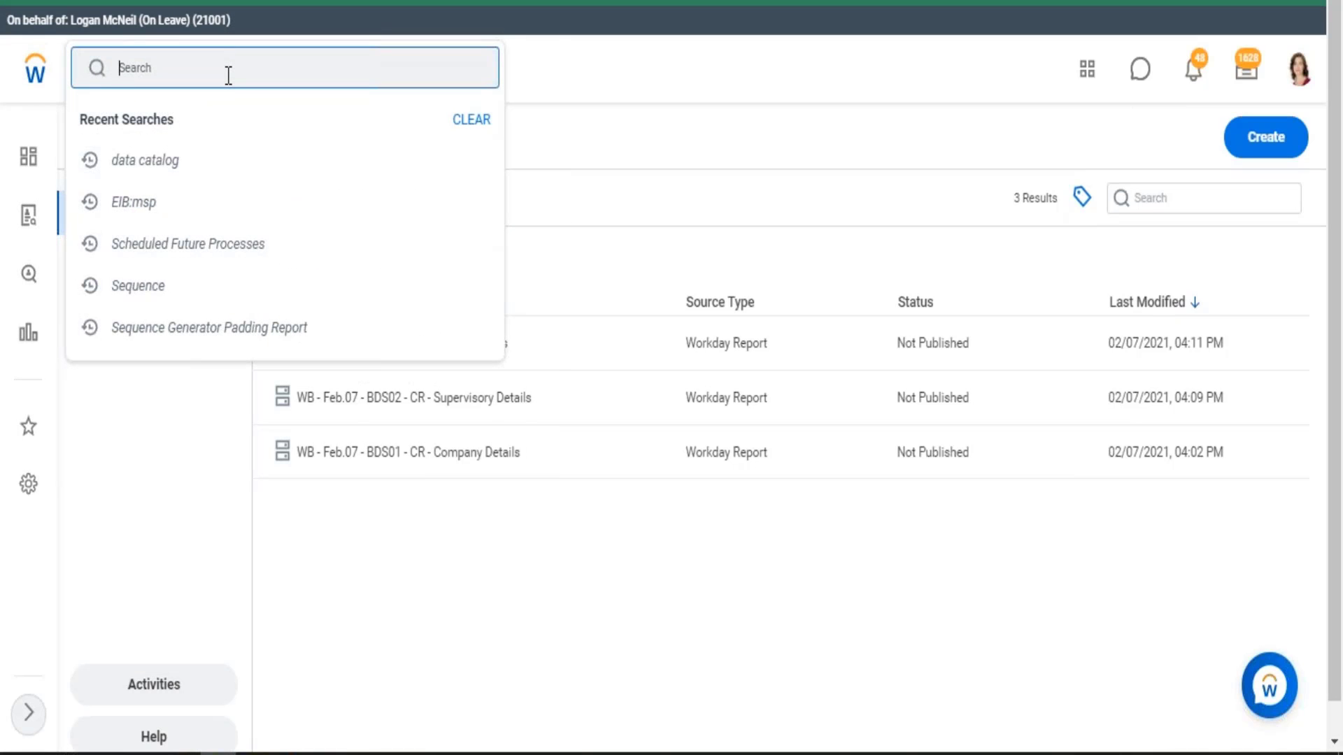
pyautogui.write('tenant bra')
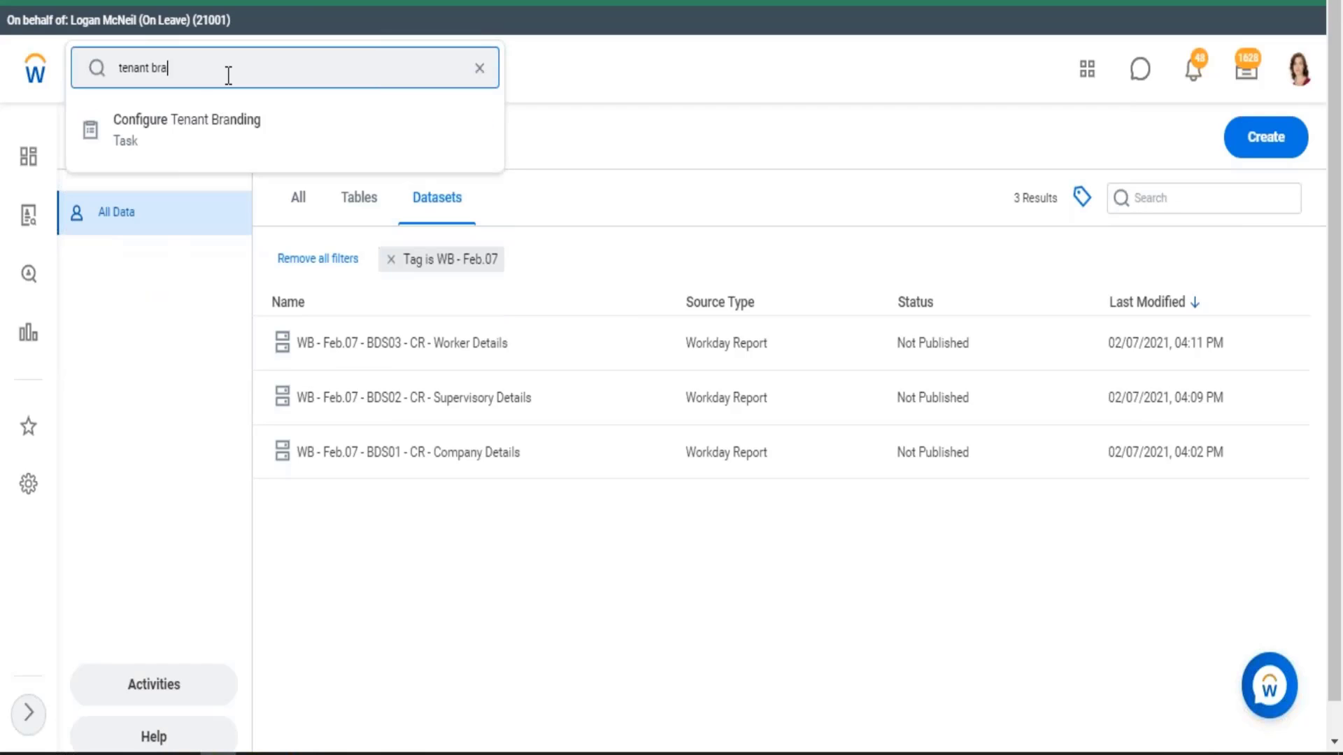
pyautogui.click(192, 133)
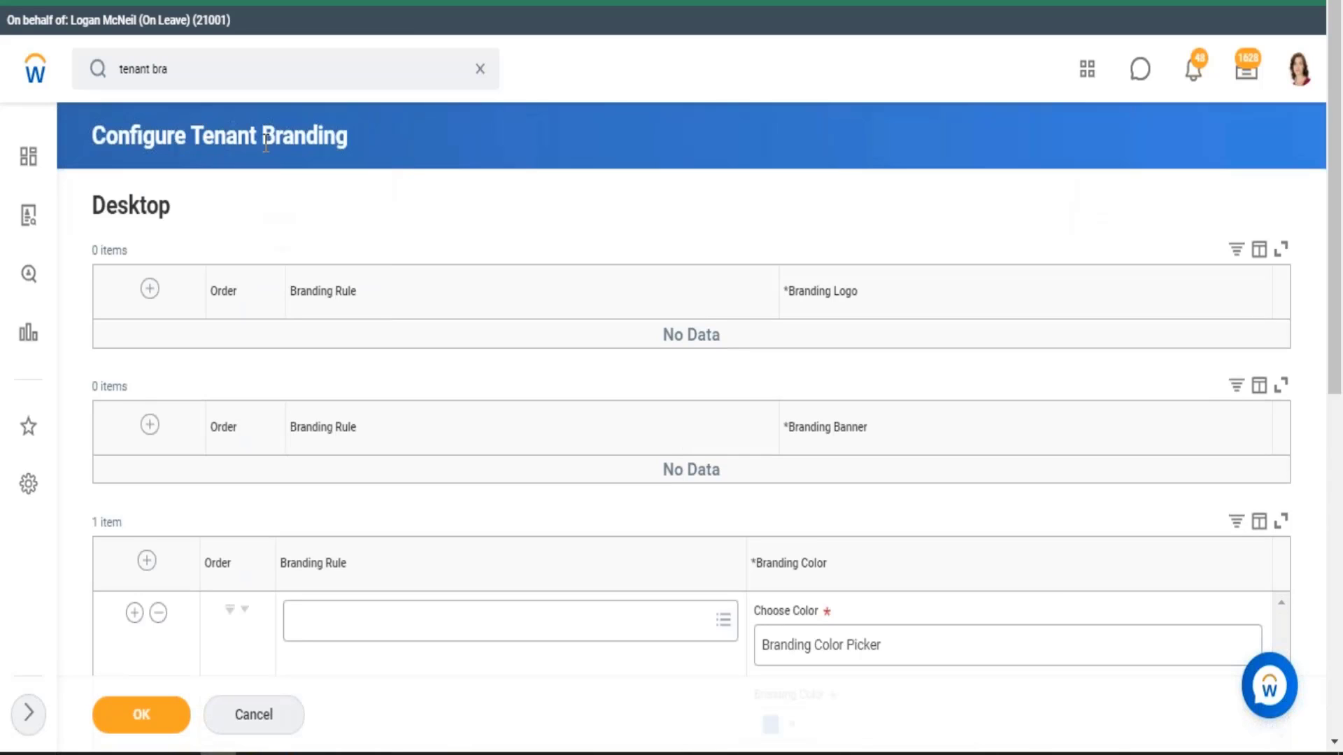
# Set the desktop Branding Color to the light orange swatch, fourth in the first row, then submit and close the task
pyautogui.scroll(-5, 411, 195)
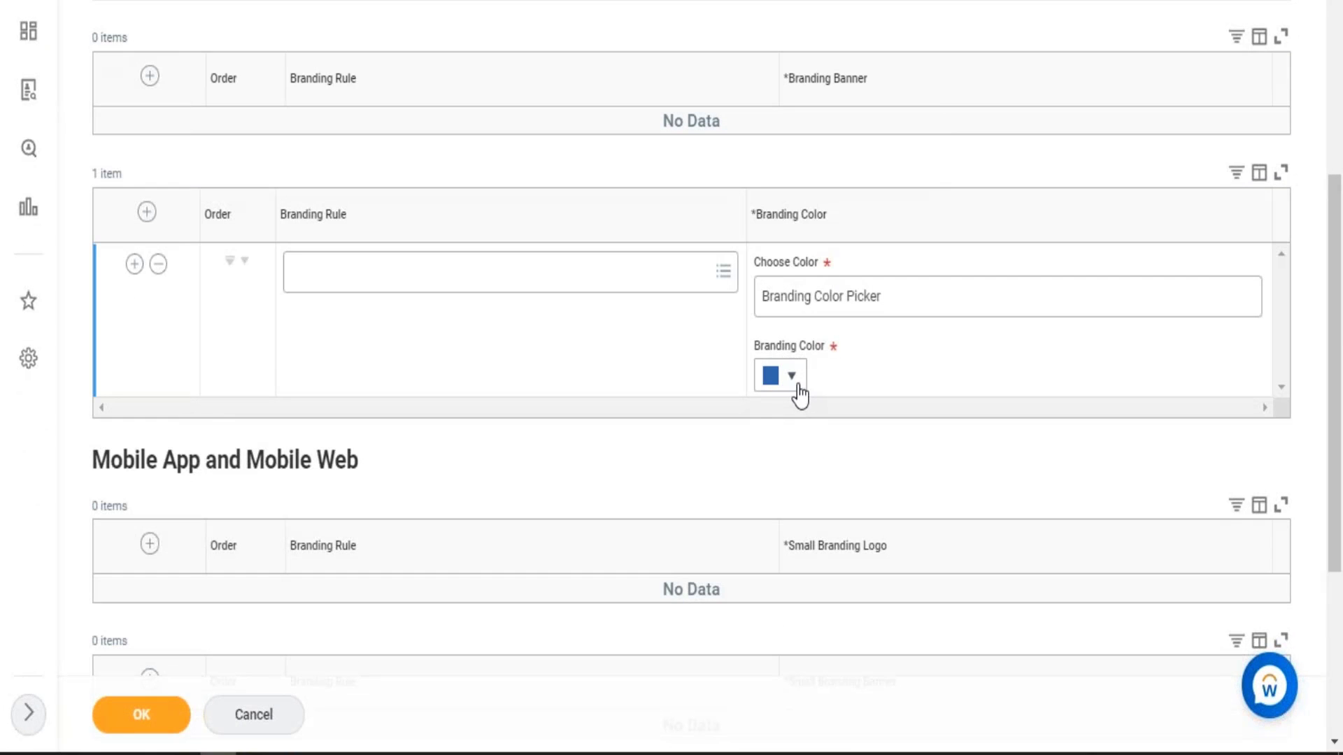
pyautogui.click(791, 378)
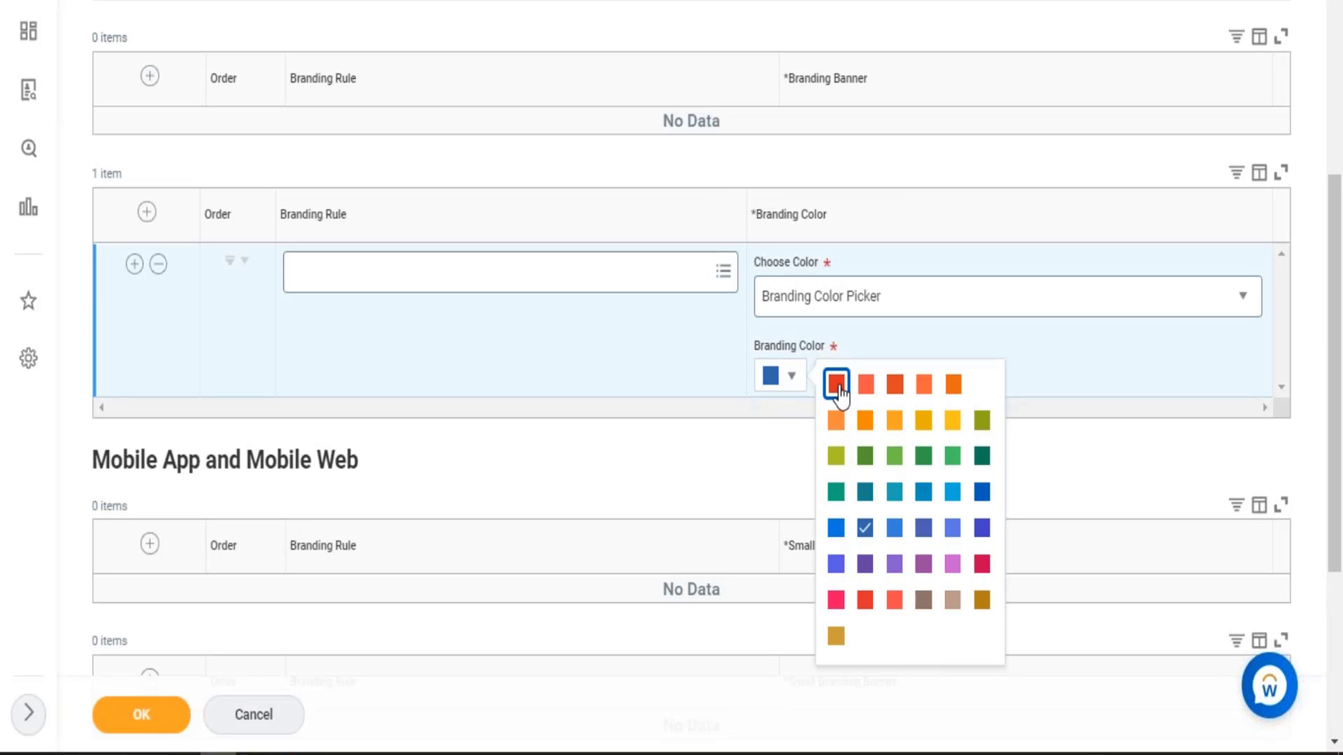
pyautogui.click(836, 385)
pyautogui.click(952, 384)
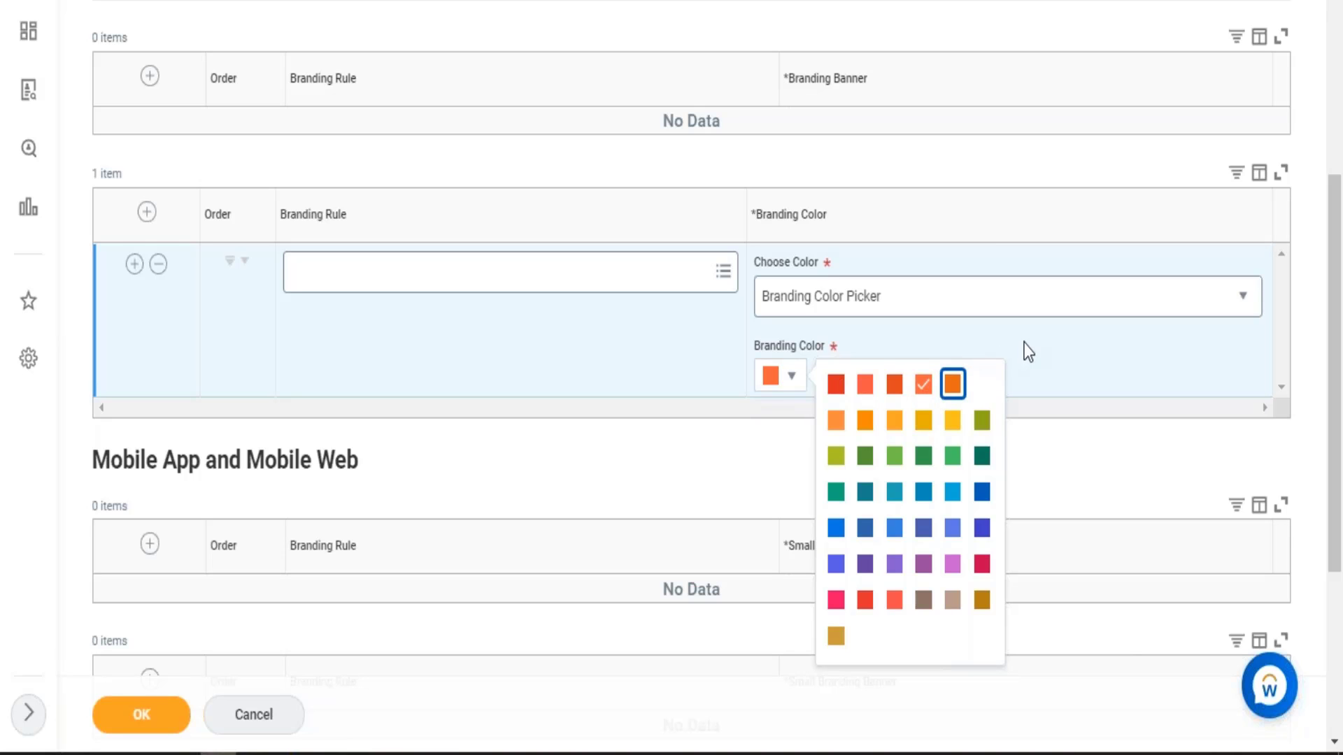
pyautogui.click(1010, 353)
pyautogui.scroll(-3, 397, 461)
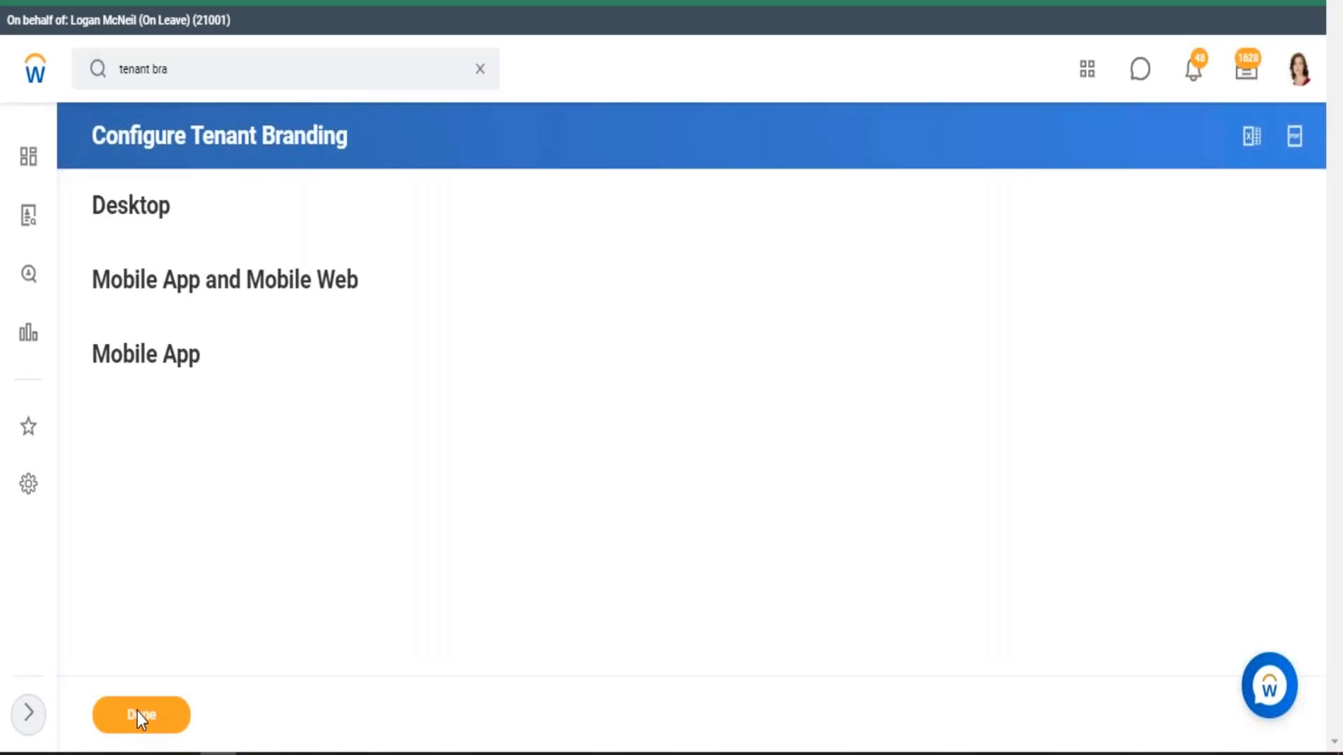
pyautogui.click(173, 712)
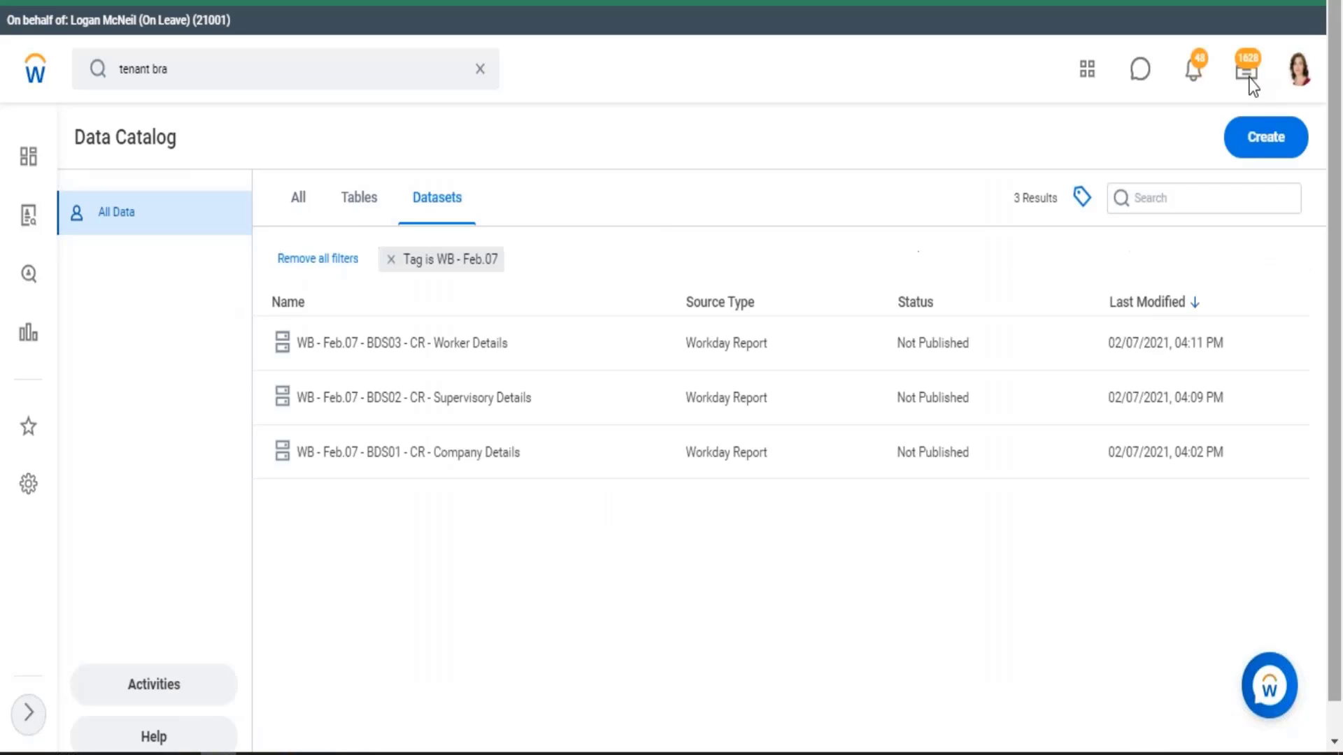
# Sign out of Workday and open the Workday GMS sign-in page from the browser bookmarks
pyautogui.click(1300, 68)
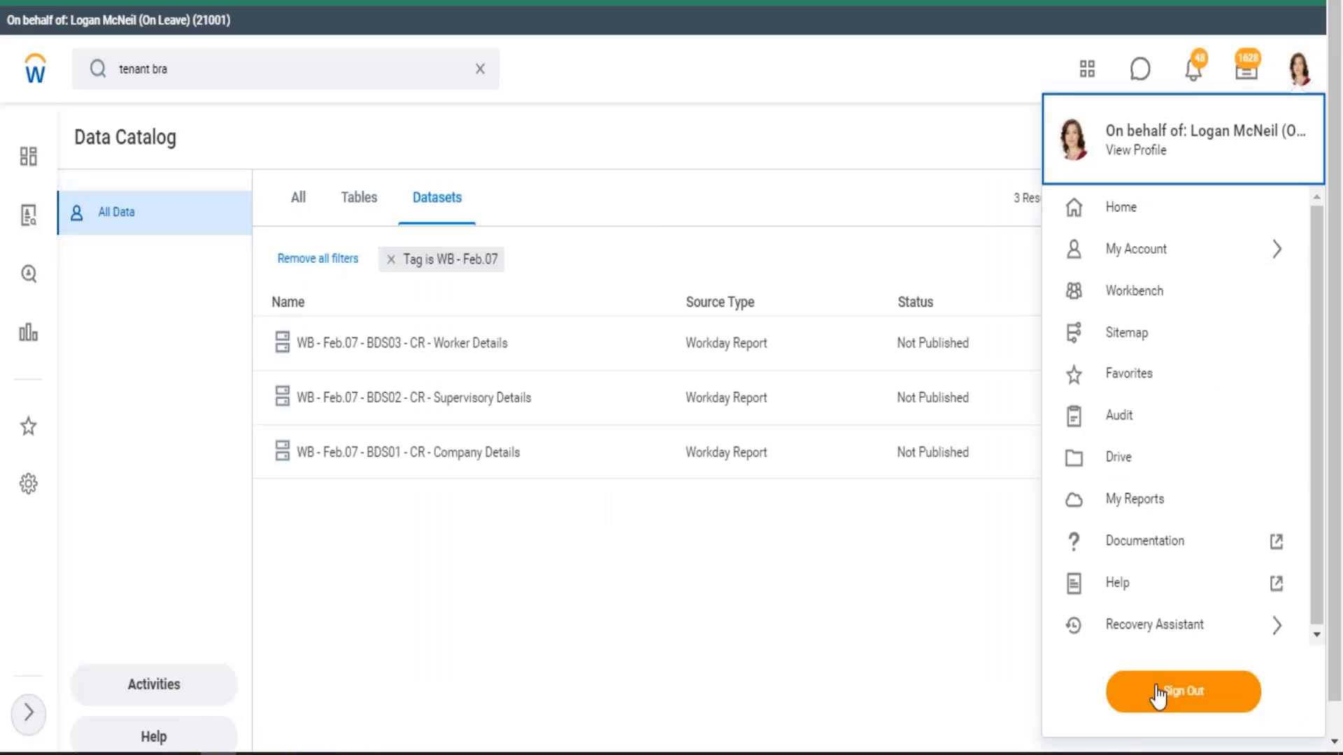
pyautogui.click(1183, 691)
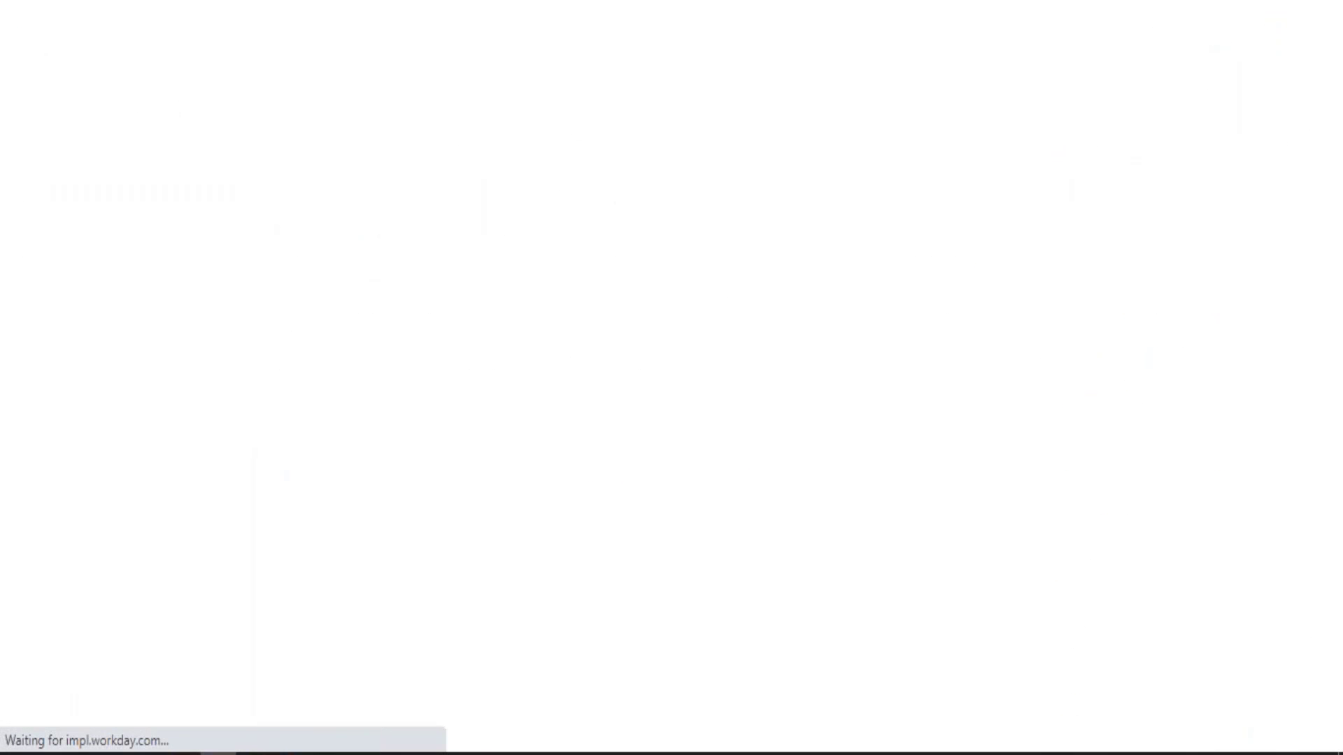
pyautogui.click(259, 4)
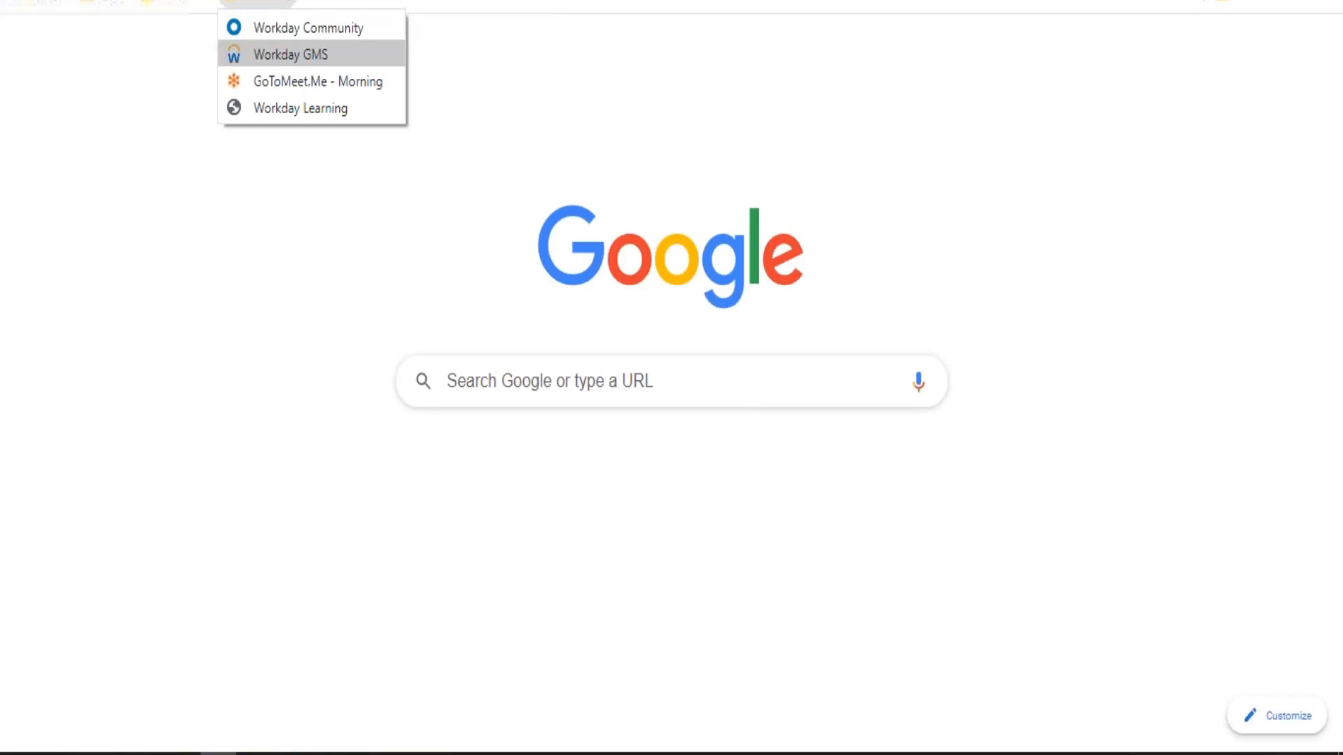
pyautogui.click(284, 54)
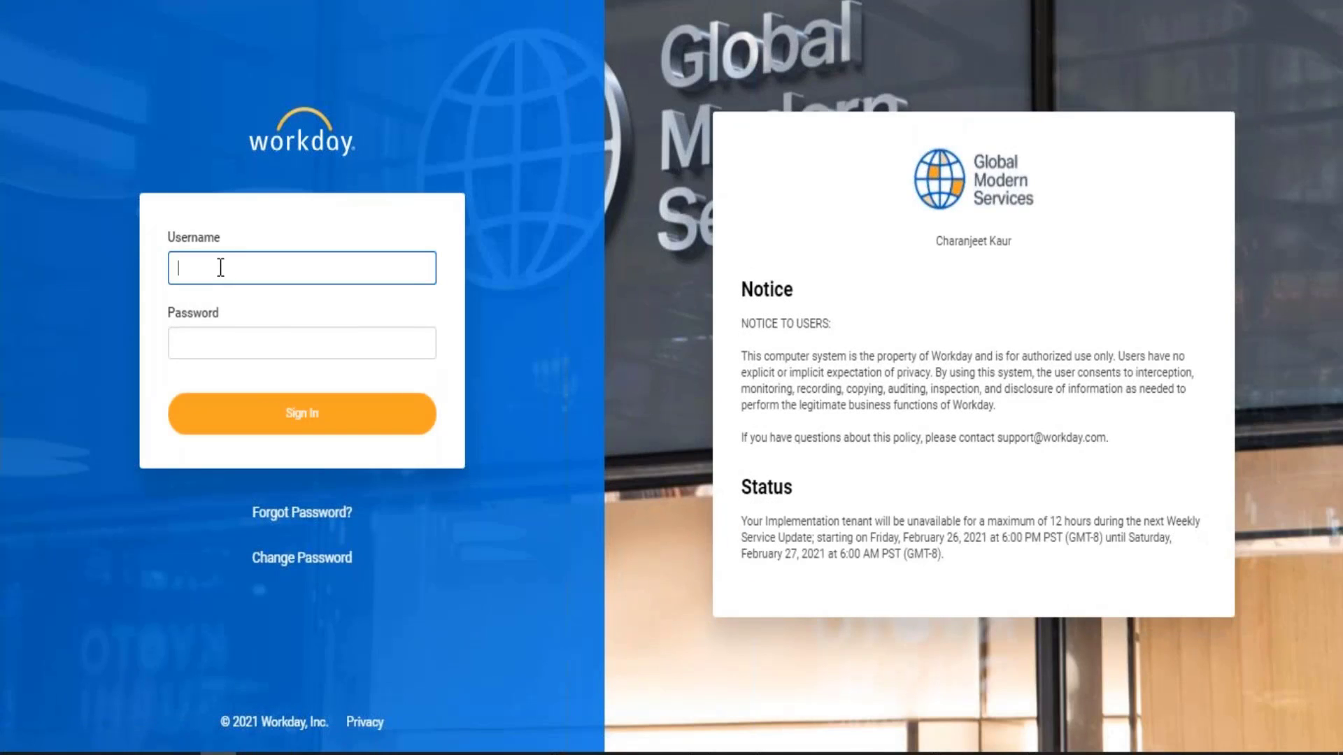
# Sign back in to Workday with the account username and password
pyautogui.write('jbanks')
pyautogui.press('Tab')
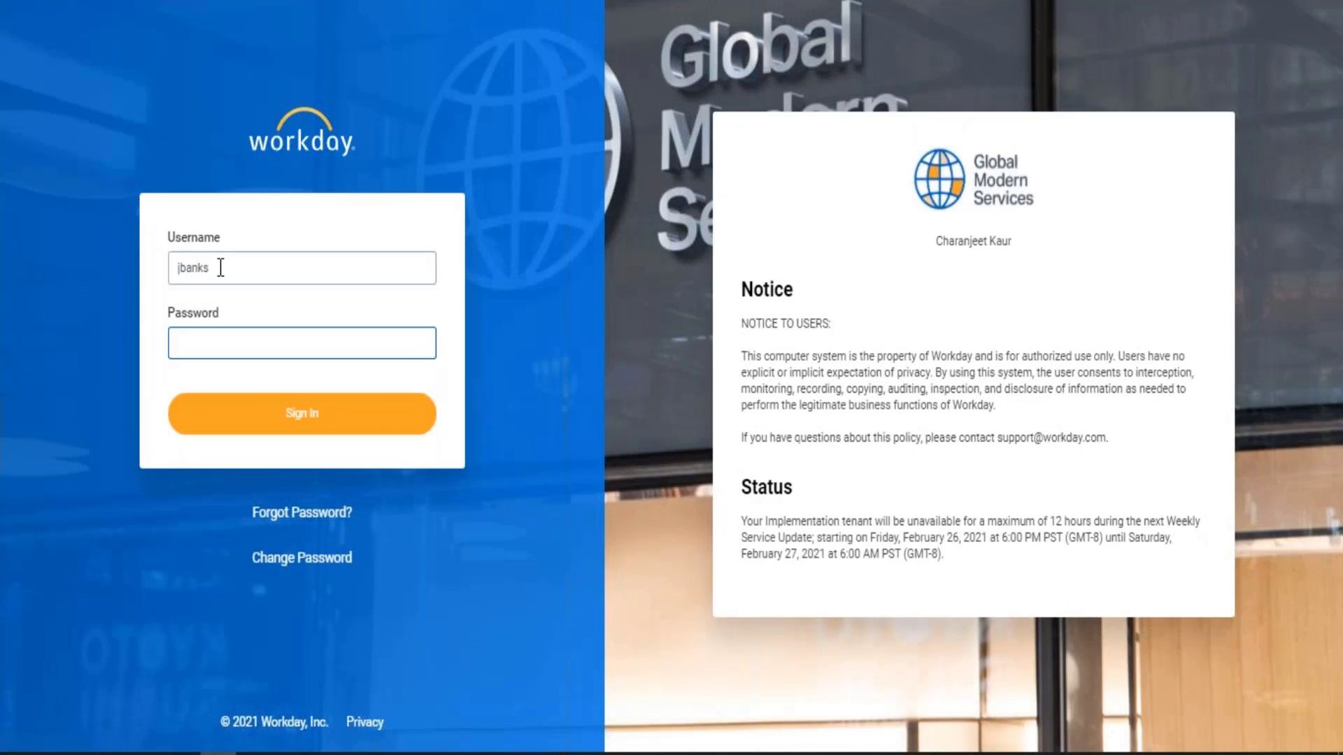
pyautogui.write('******')
pyautogui.press('Return')
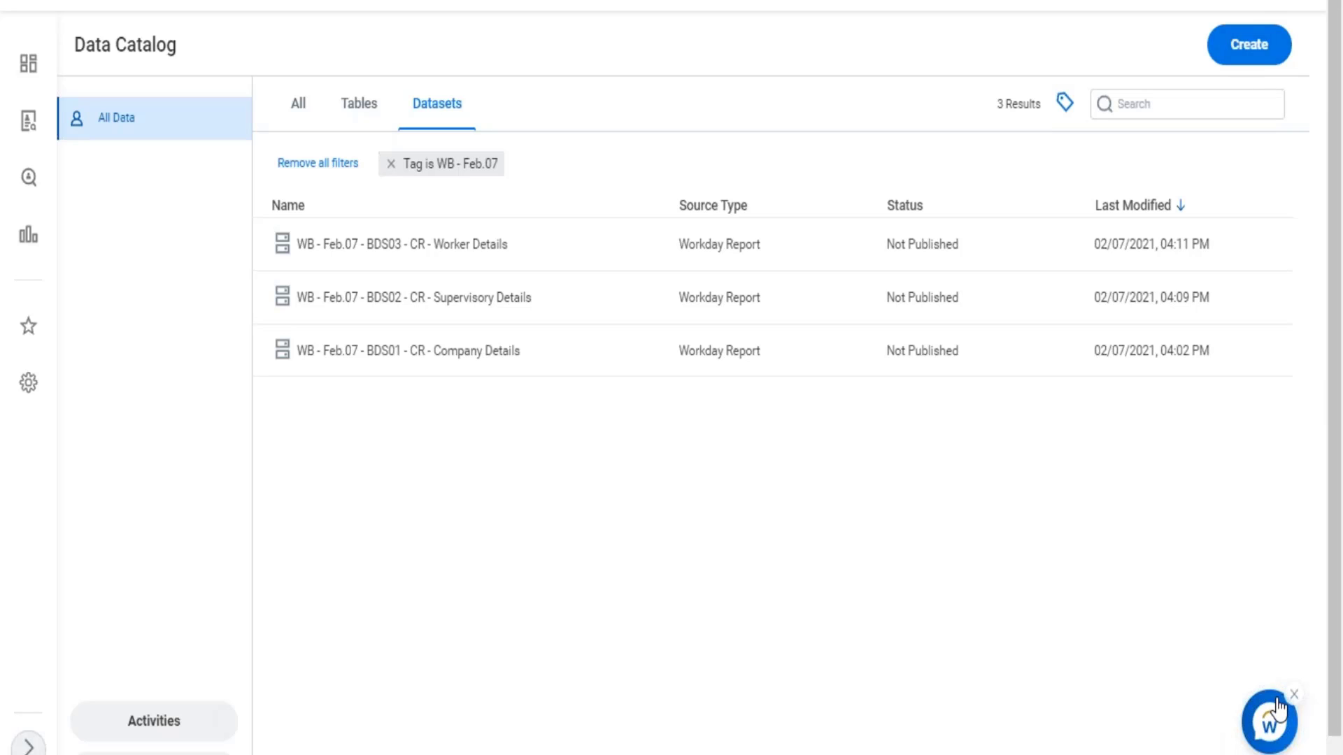
# Dismiss the floating assistant in the Data Catalog and start a new derived dataset to reach its table or dataset selection
pyautogui.click(1292, 695)
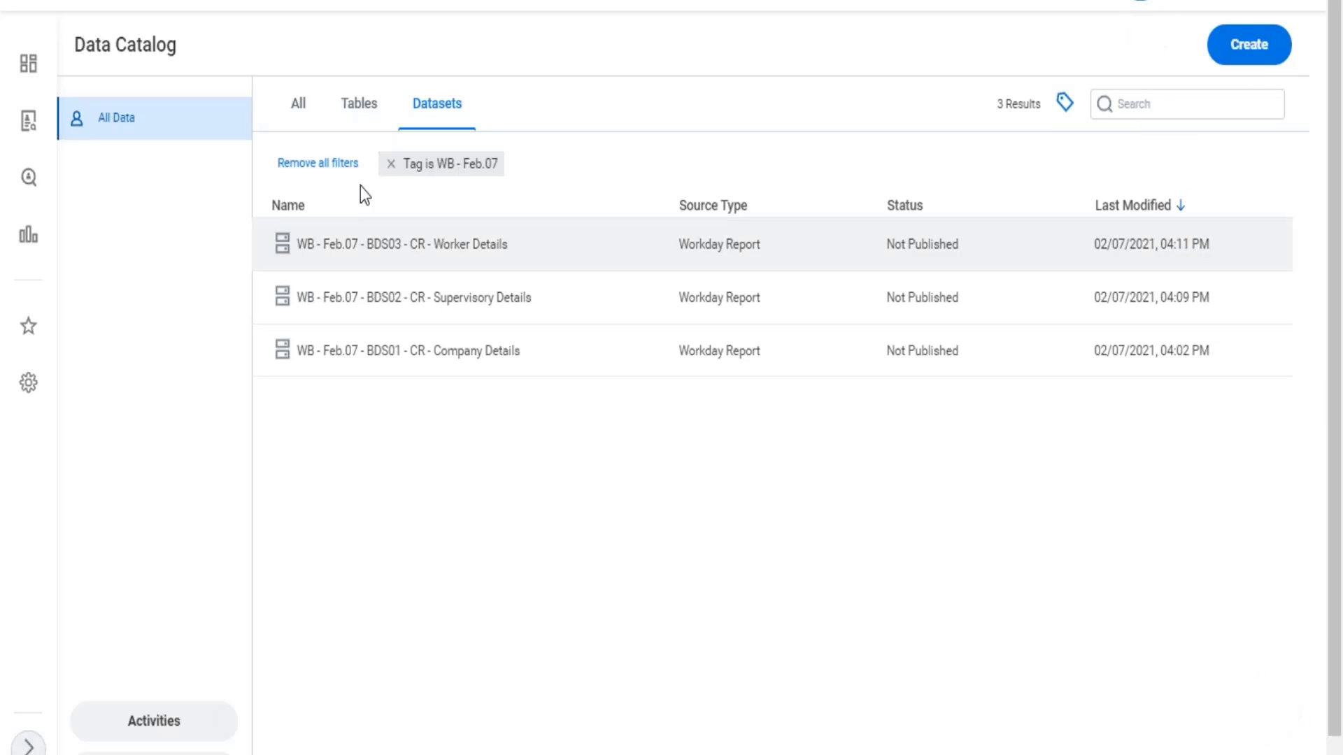
pyautogui.click(1256, 49)
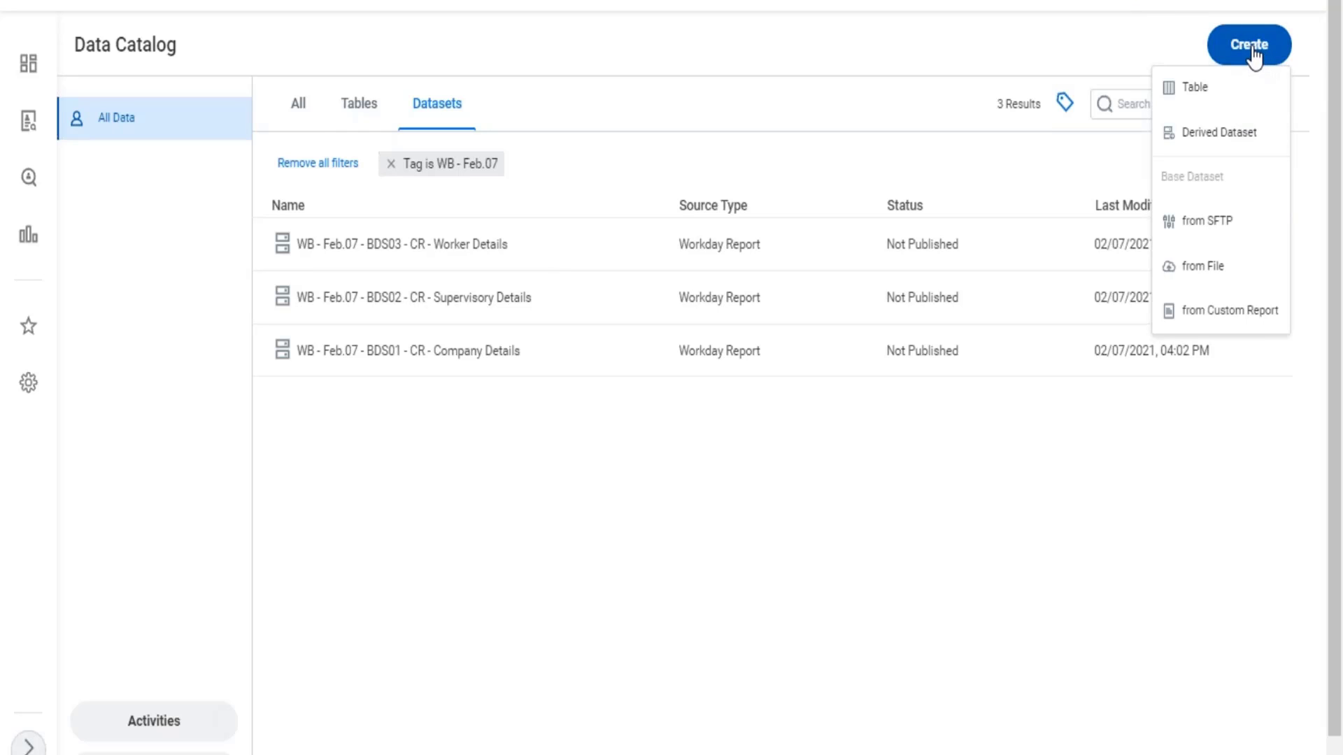
pyautogui.click(1216, 137)
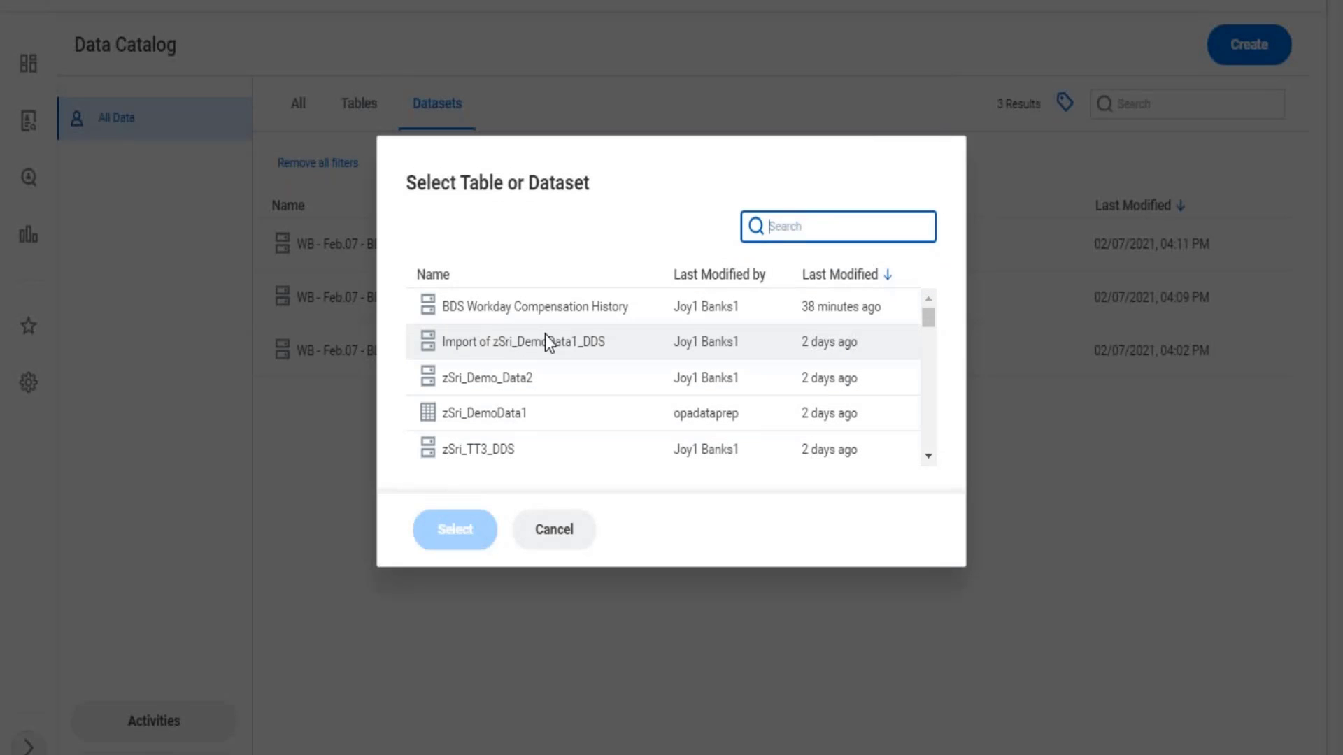
pyautogui.moveTo(657, 153); pyautogui.dragTo(732, 307)
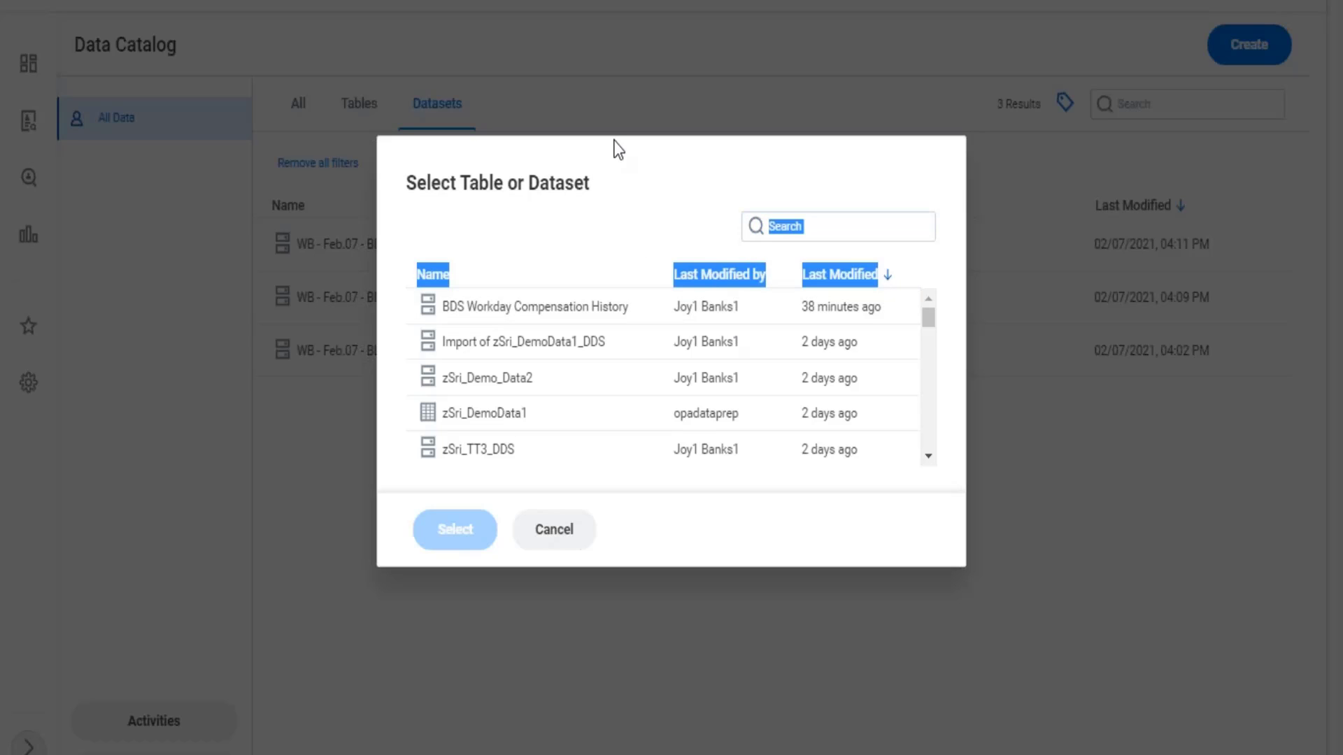
pyautogui.click(836, 172)
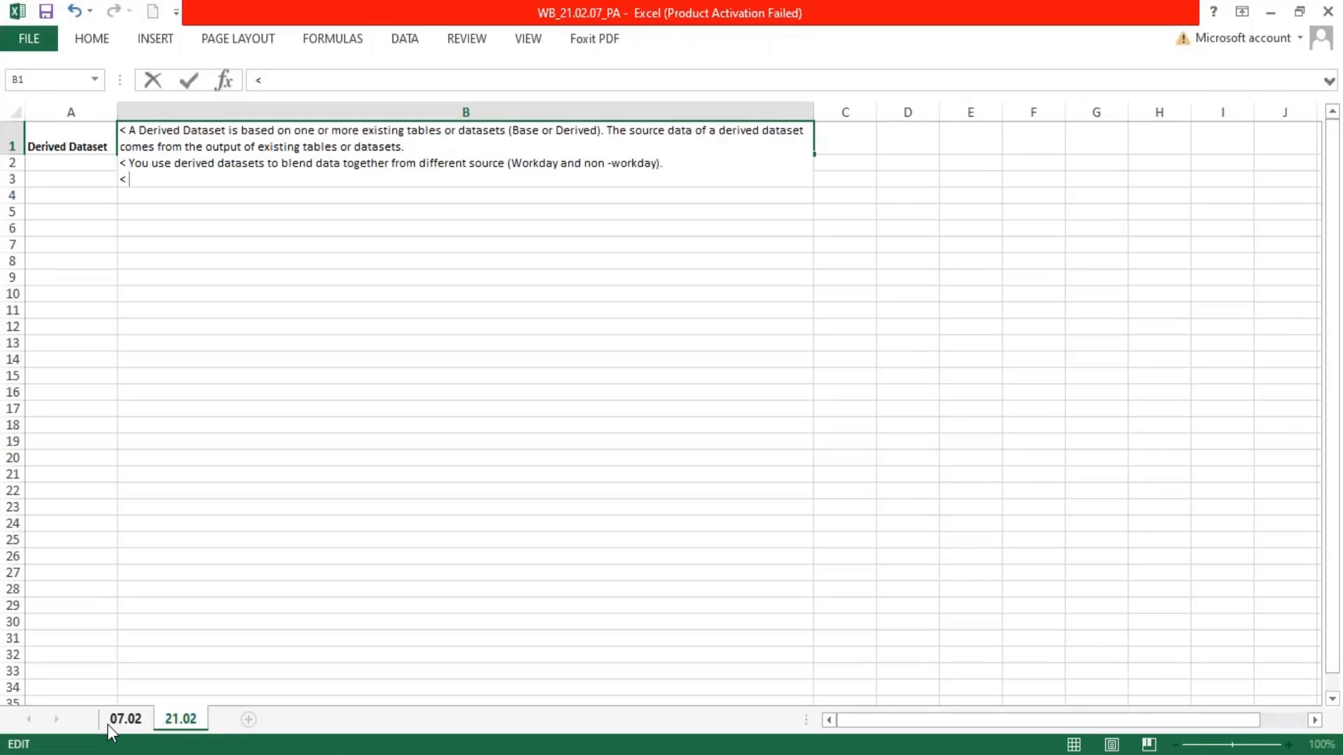
# Switch to sheet 07.02 in Excel and review the Pipeline notes in B25, selecting the phrase "Primary Pipeline"
pyautogui.click(123, 719)
pyautogui.scroll(8, 465, 444)
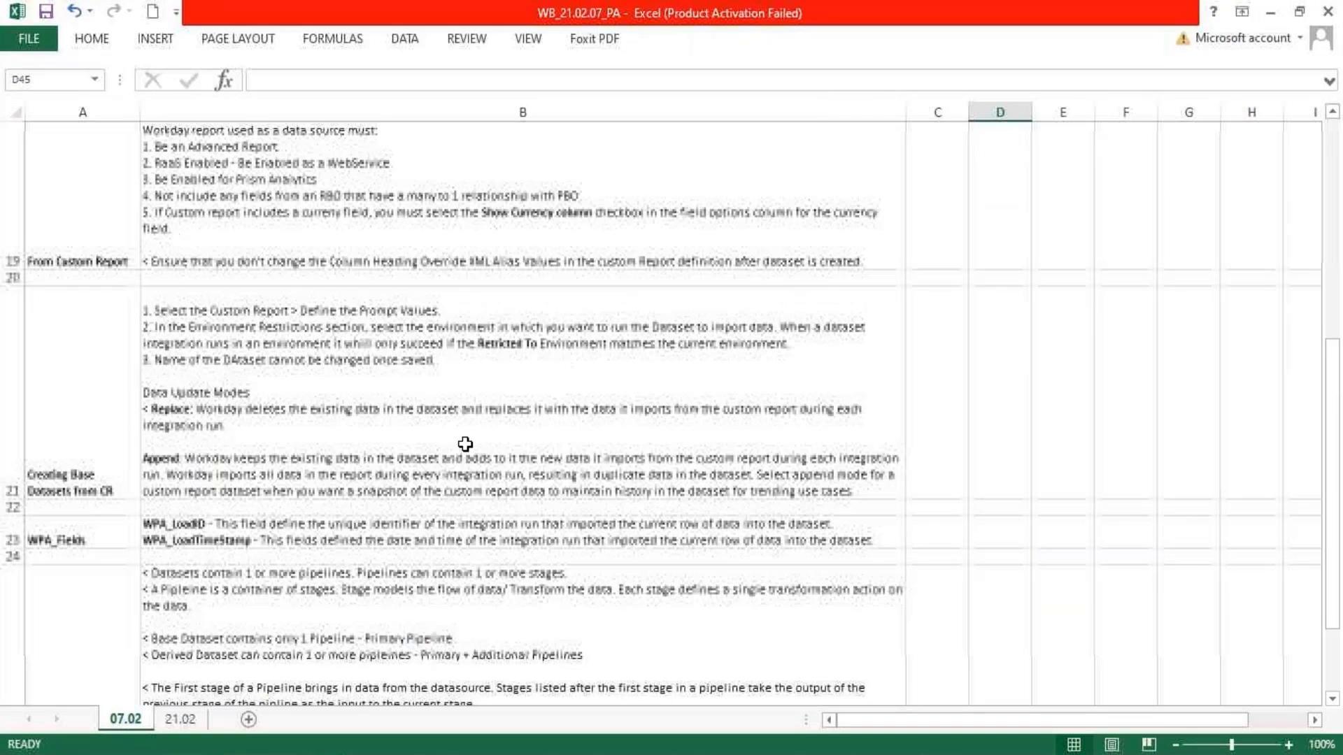
pyautogui.scroll(-2, 465, 444)
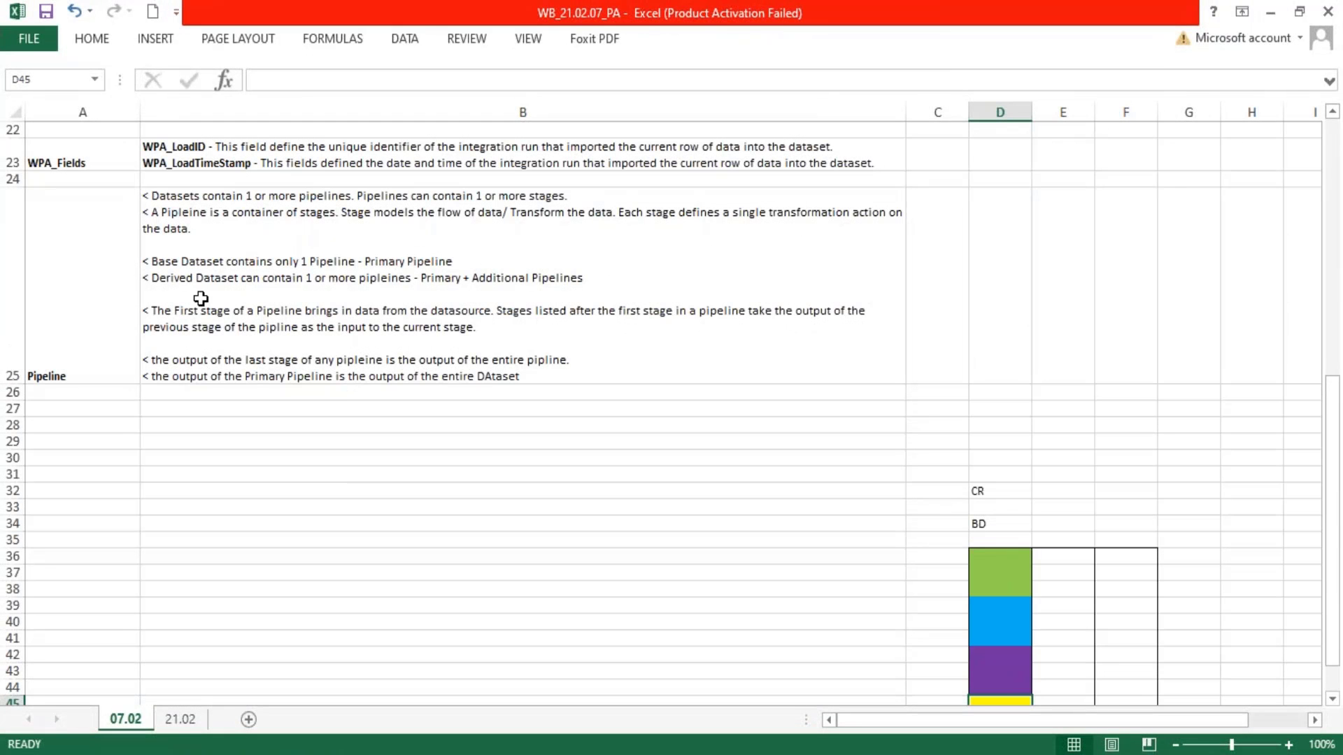
pyautogui.doubleClick(187, 212)
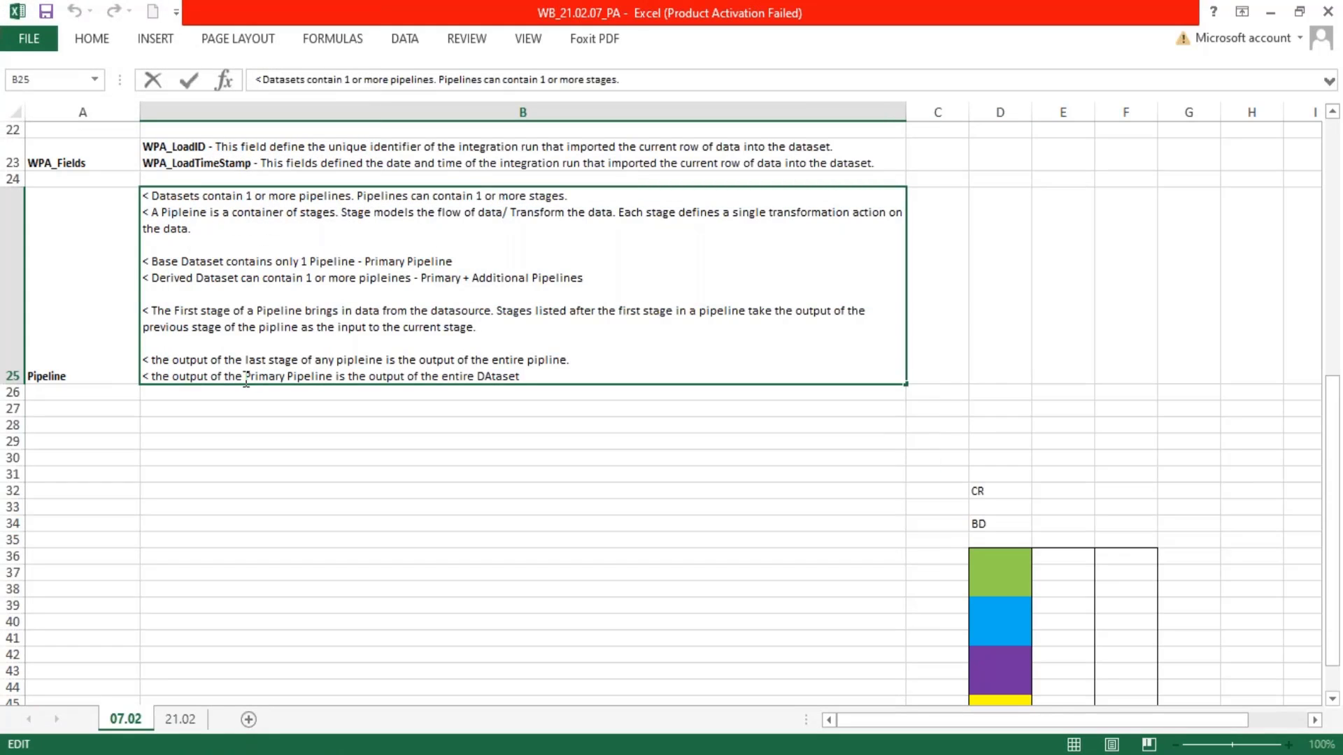
pyautogui.moveTo(245, 376); pyautogui.dragTo(333, 378)
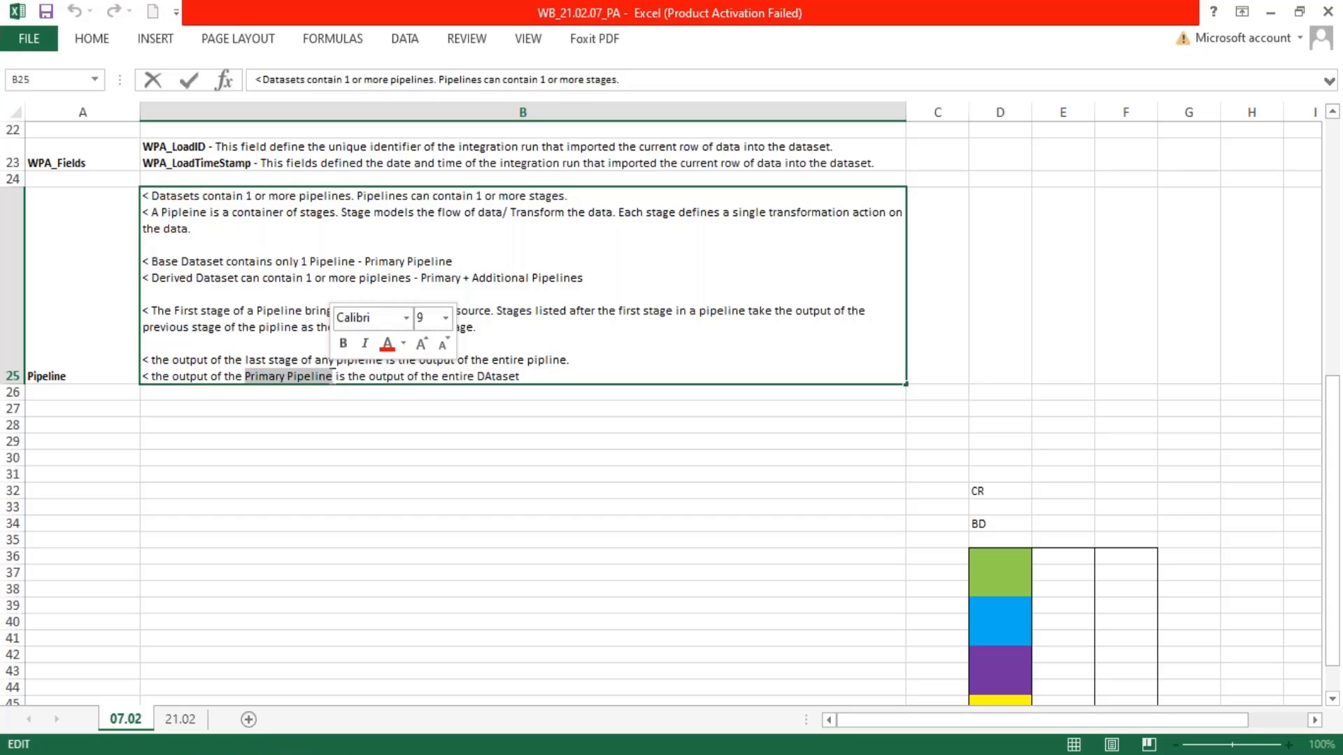
# Make the phrase "Primary Pipeline" in the Pipeline notes in B25 bold and switch to sheet 21.02
pyautogui.hotkey('ctrl', 'b')
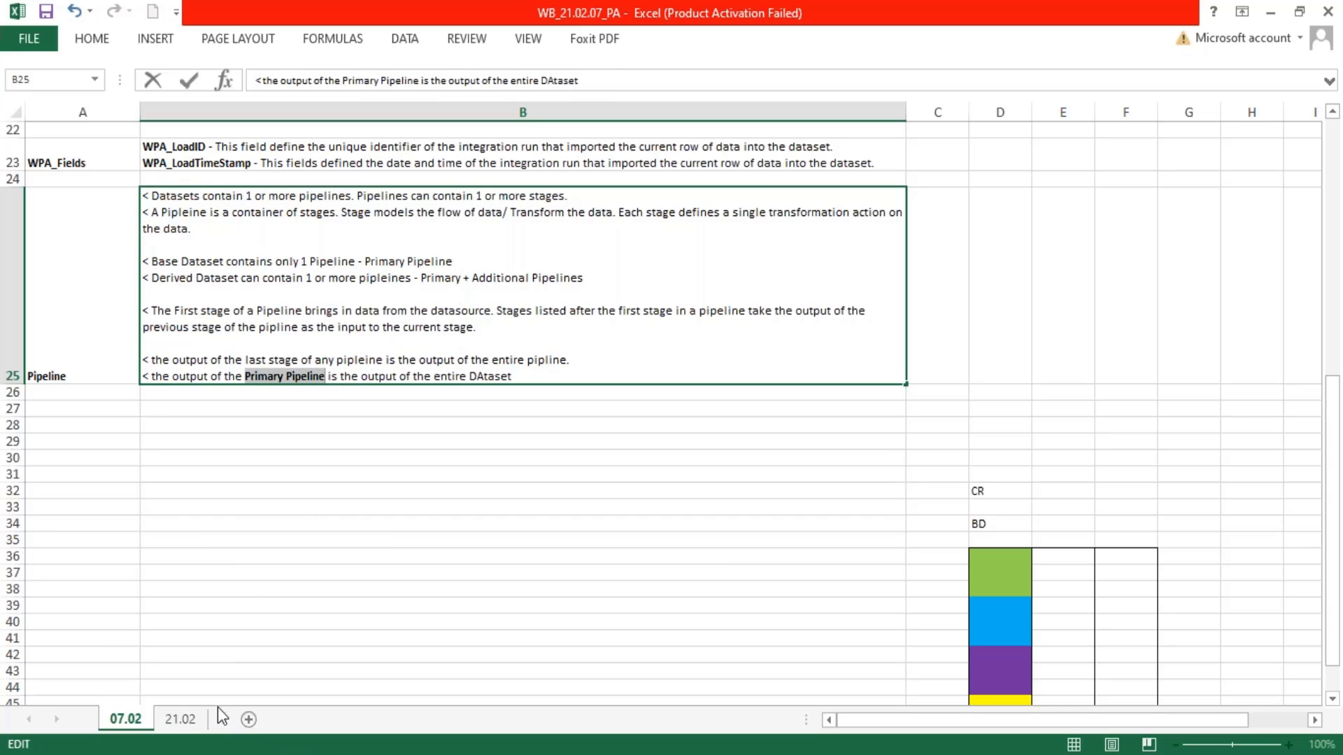
pyautogui.click(180, 718)
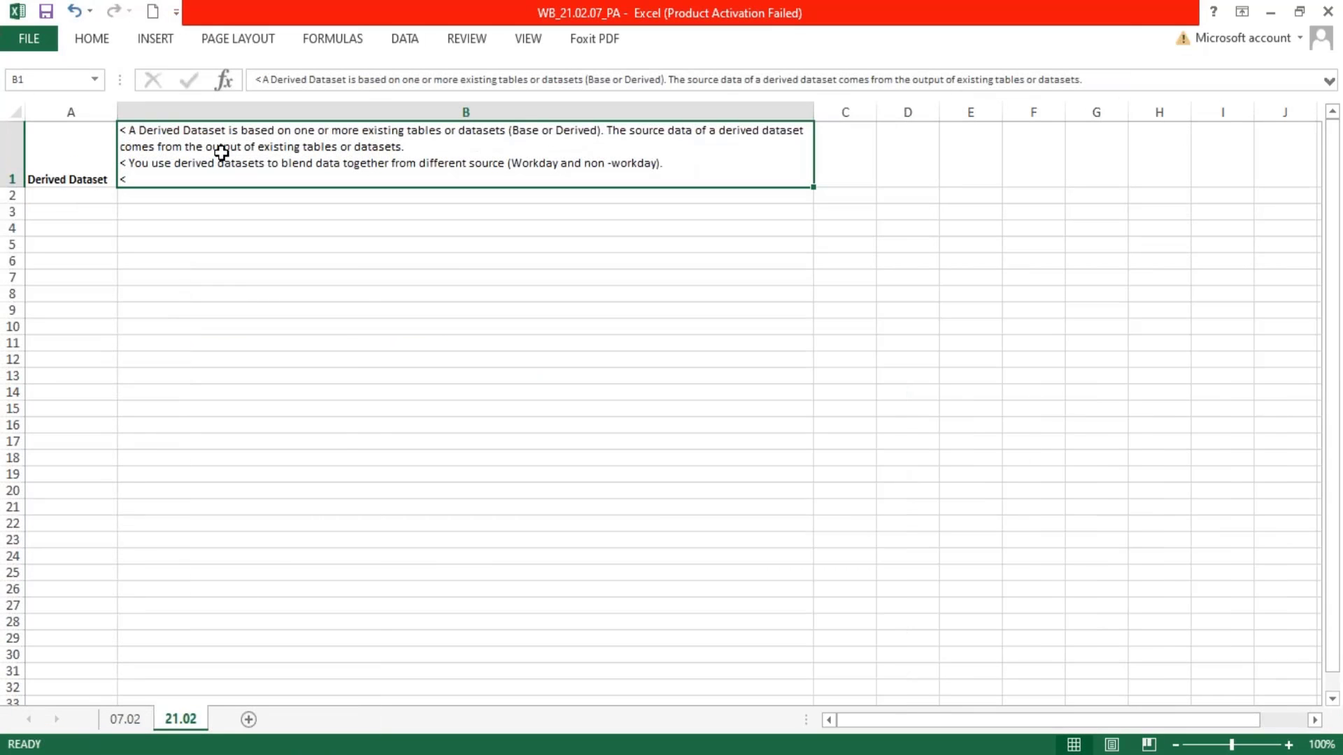
# Compare the phrase "or more existing tables or datasets" in the Derived Dataset notes in B1 with Workday's table or dataset selection
pyautogui.doubleClick(221, 152)
pyautogui.doubleClick(324, 131)
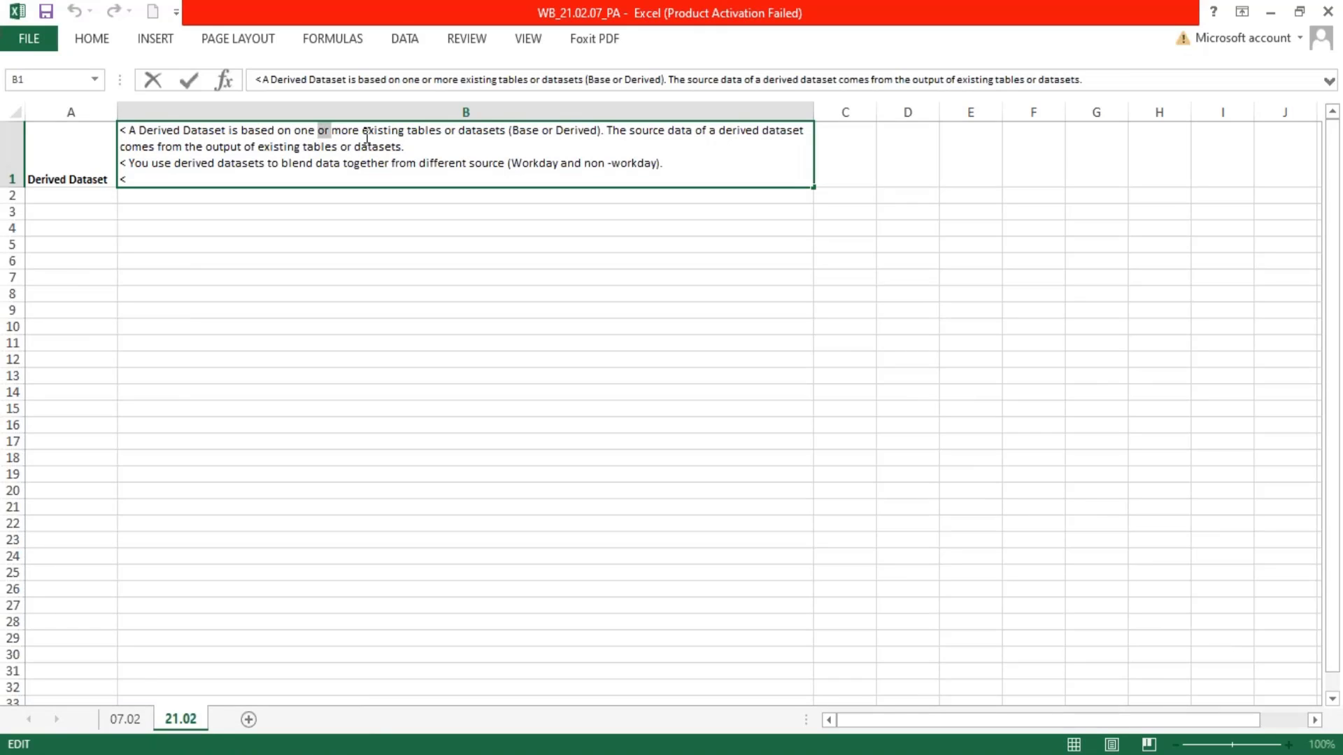
pyautogui.moveTo(367, 137); pyautogui.dragTo(505, 127)
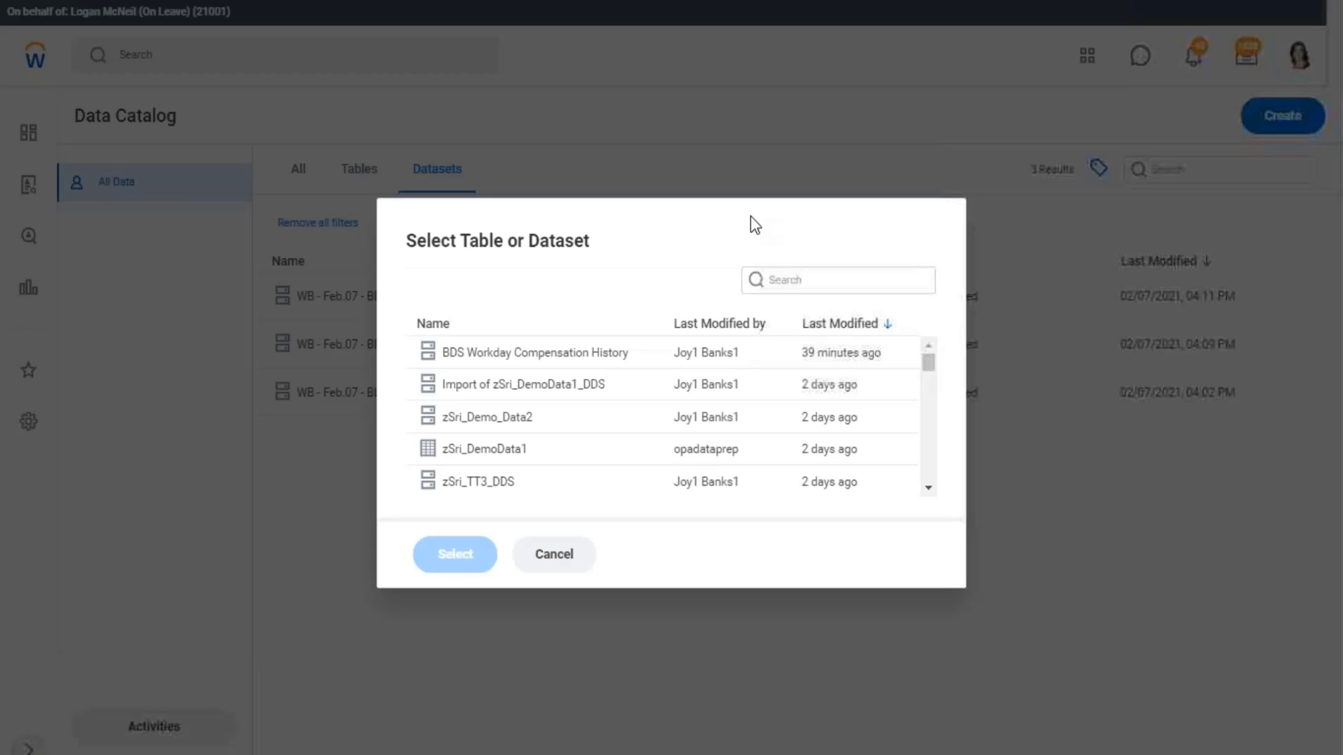
pyautogui.moveTo(456, 241); pyautogui.dragTo(591, 241)
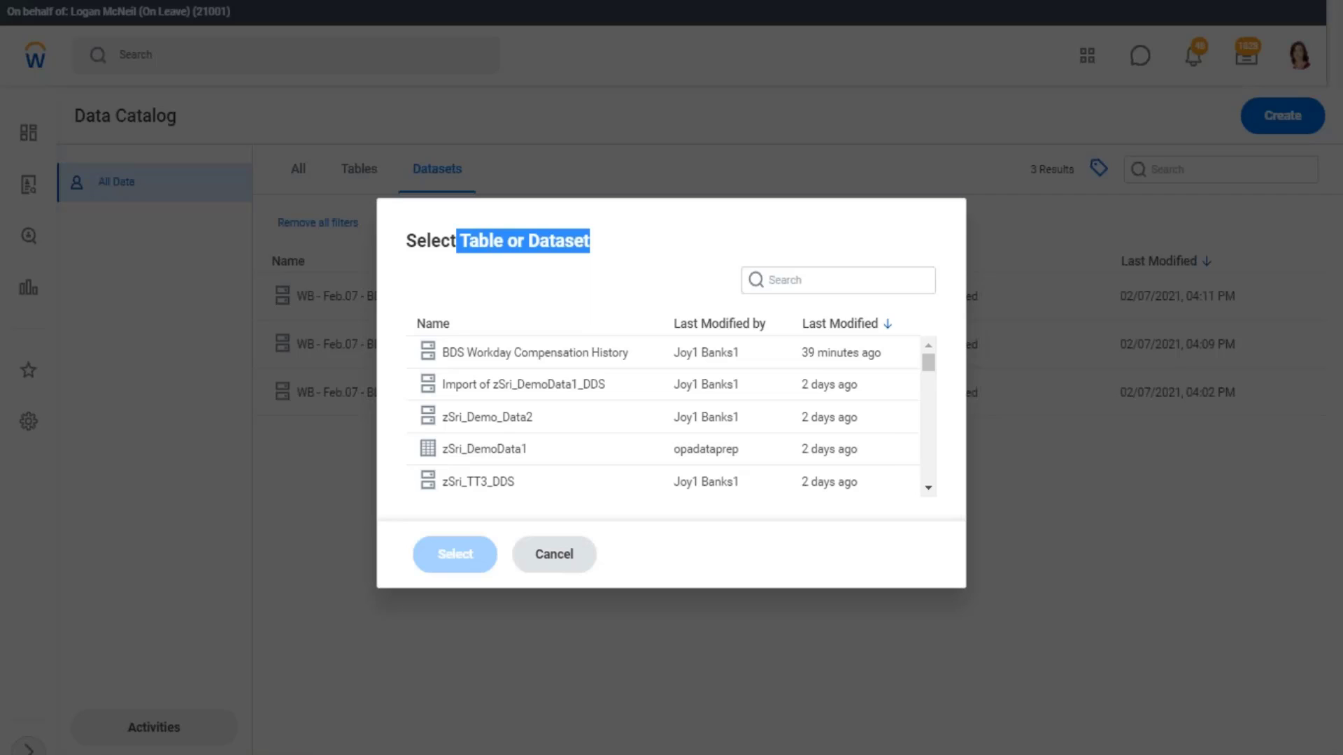
# Return to sheet 07.02 in Excel and examine the CR and BD diagram below the Pipeline notes
pyautogui.hotkey('alt', 'Tab')
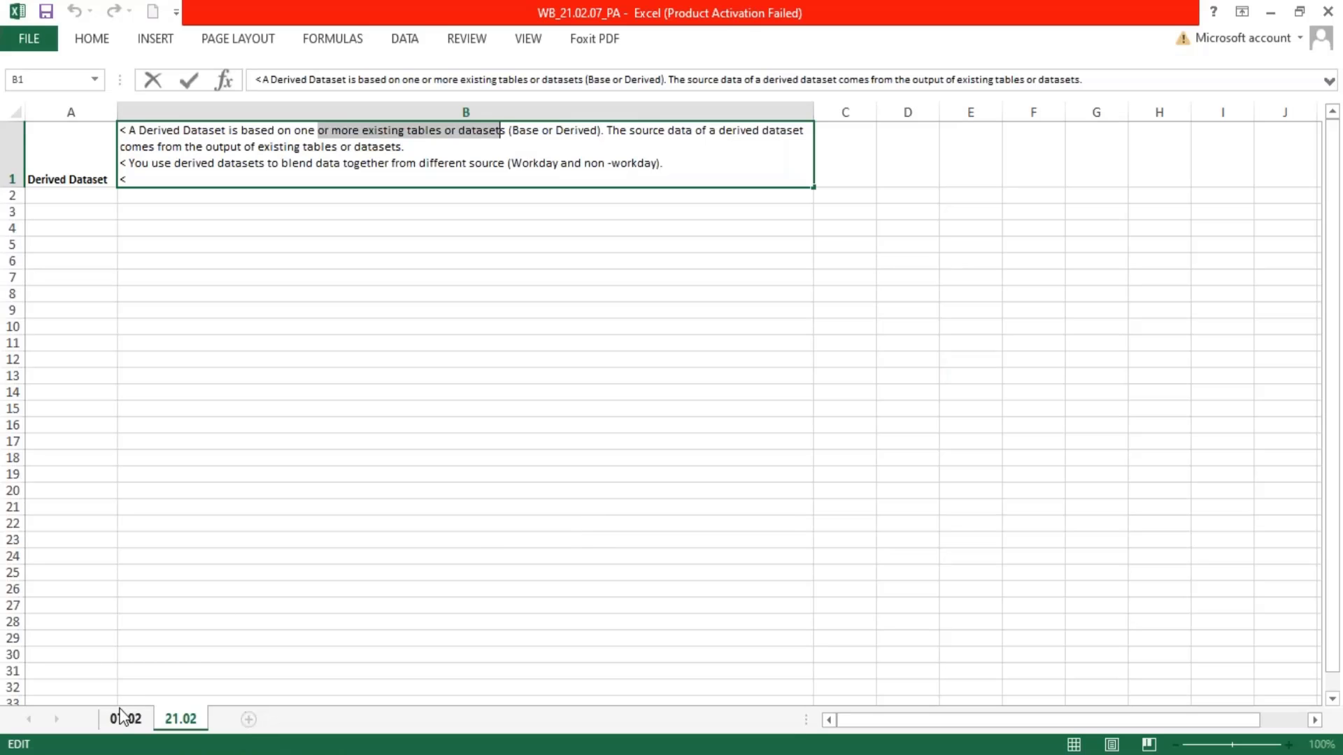
pyautogui.click(111, 720)
pyautogui.click(110, 721)
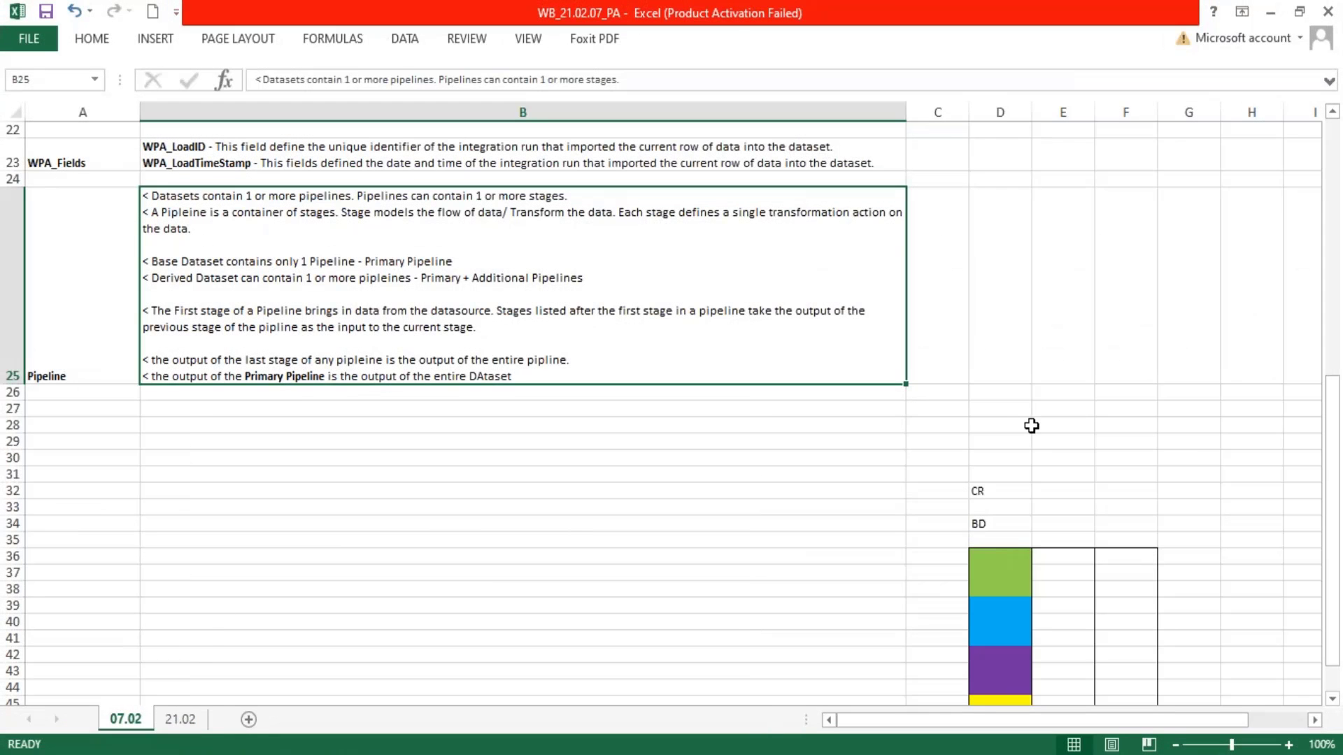
pyautogui.scroll(-1, 1035, 423)
pyautogui.keyDown('shift'); pyautogui.click(991, 491); pyautogui.keyUp('shift')
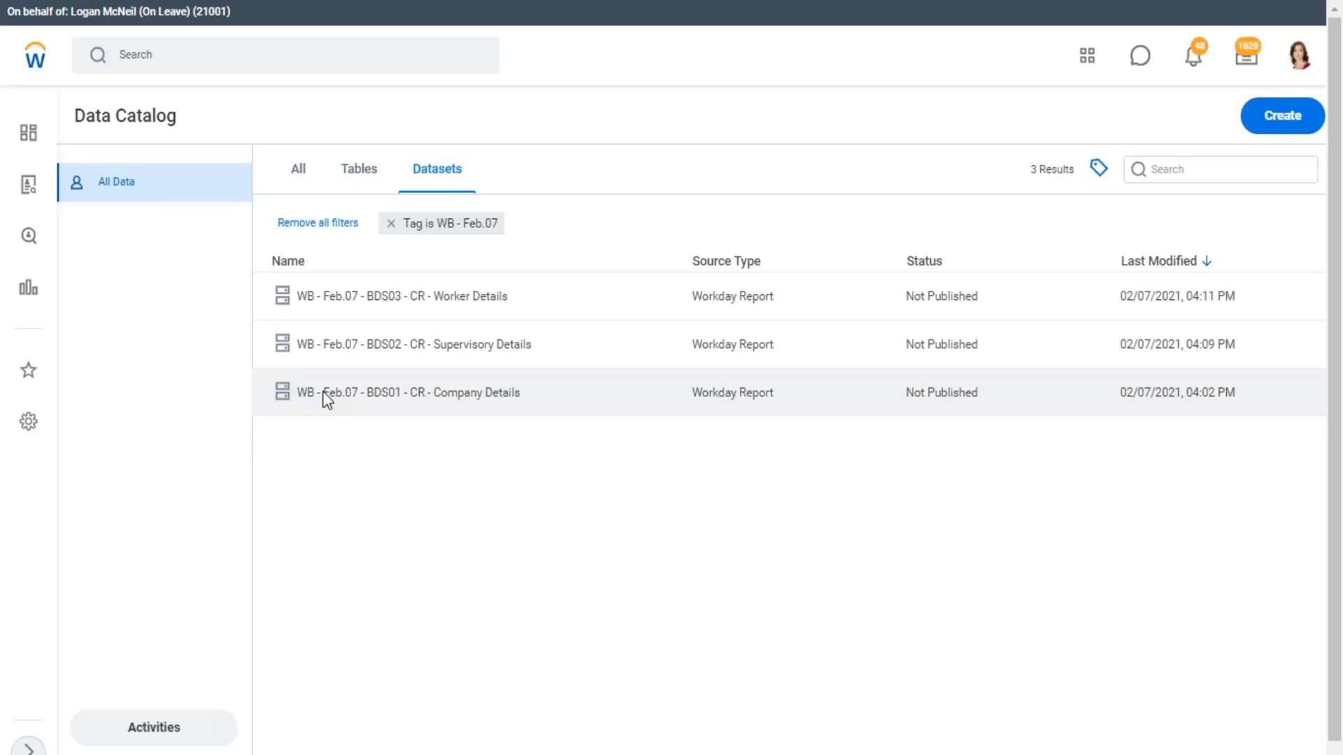
# Show the details of the dataset WB - Feb.07 - BDS01 - CR - Company Details in the Workday Data Catalog and copy its name
pyautogui.click(521, 393)
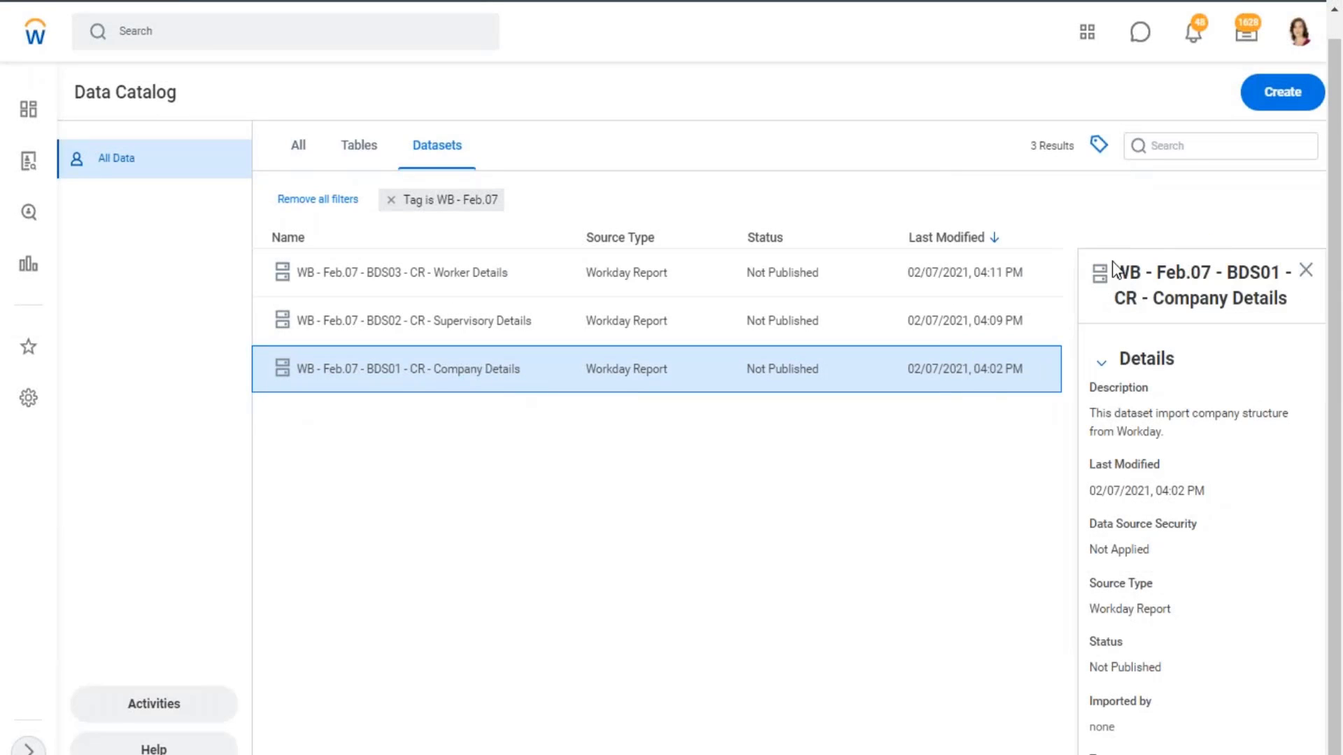
pyautogui.moveTo(1112, 270); pyautogui.dragTo(1306, 310)
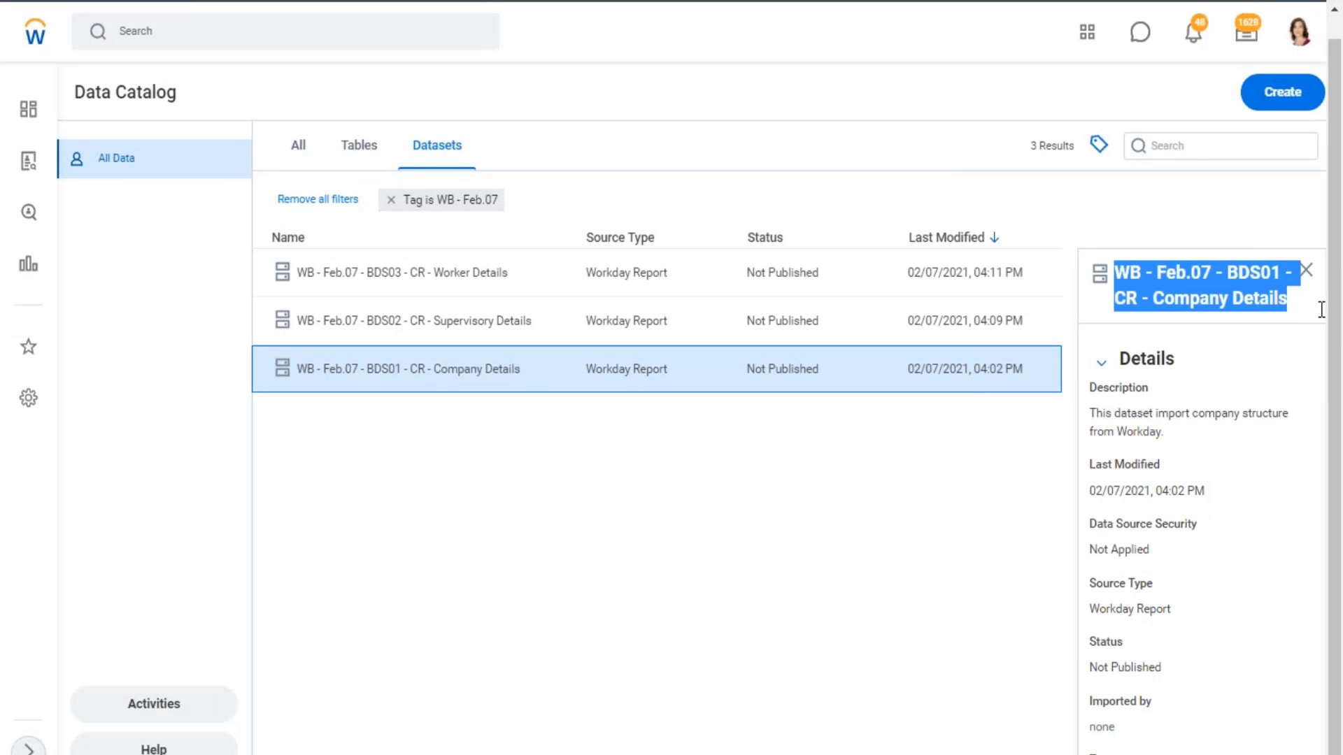
pyautogui.click(1332, 382)
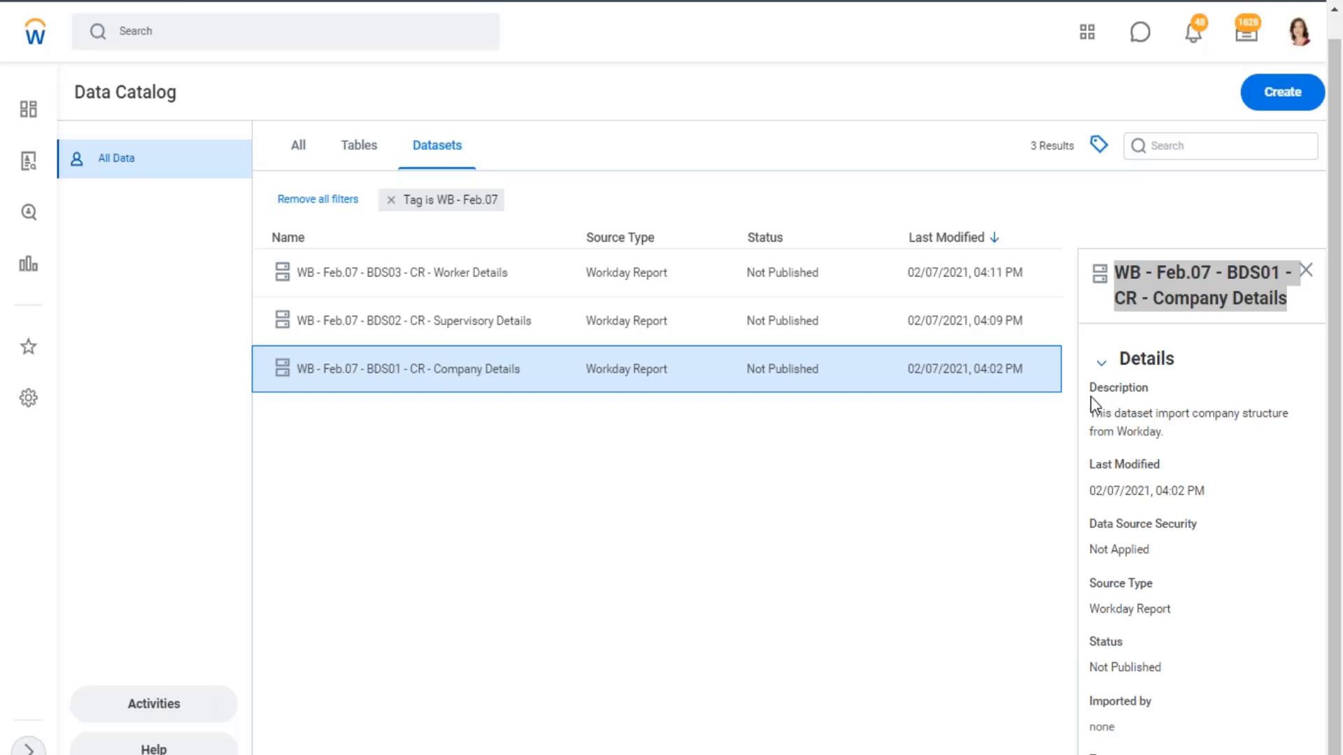
pyautogui.rightClick(1202, 290)
pyautogui.click(946, 309)
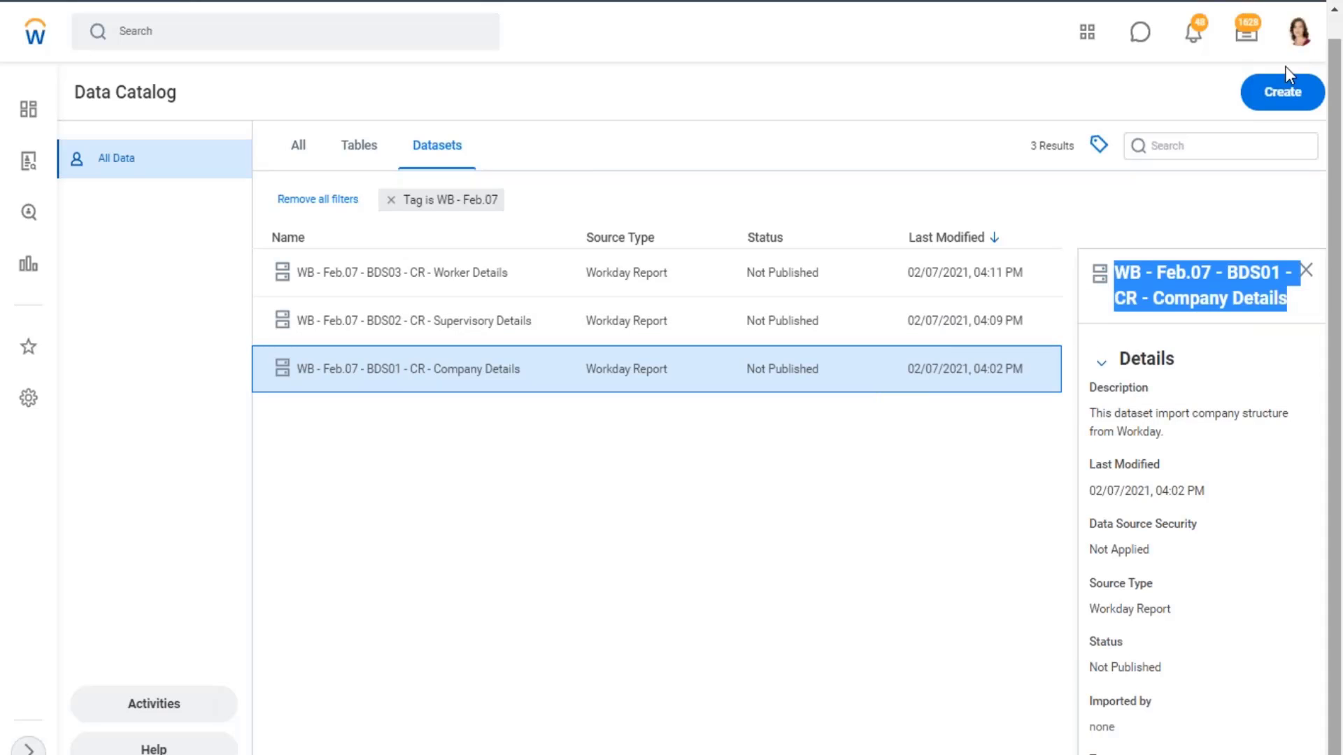
# Create a derived dataset, searching with the copied name and choosing WB - Feb.07 - BDS01 - CR - Company Details as its source
pyautogui.click(1284, 98)
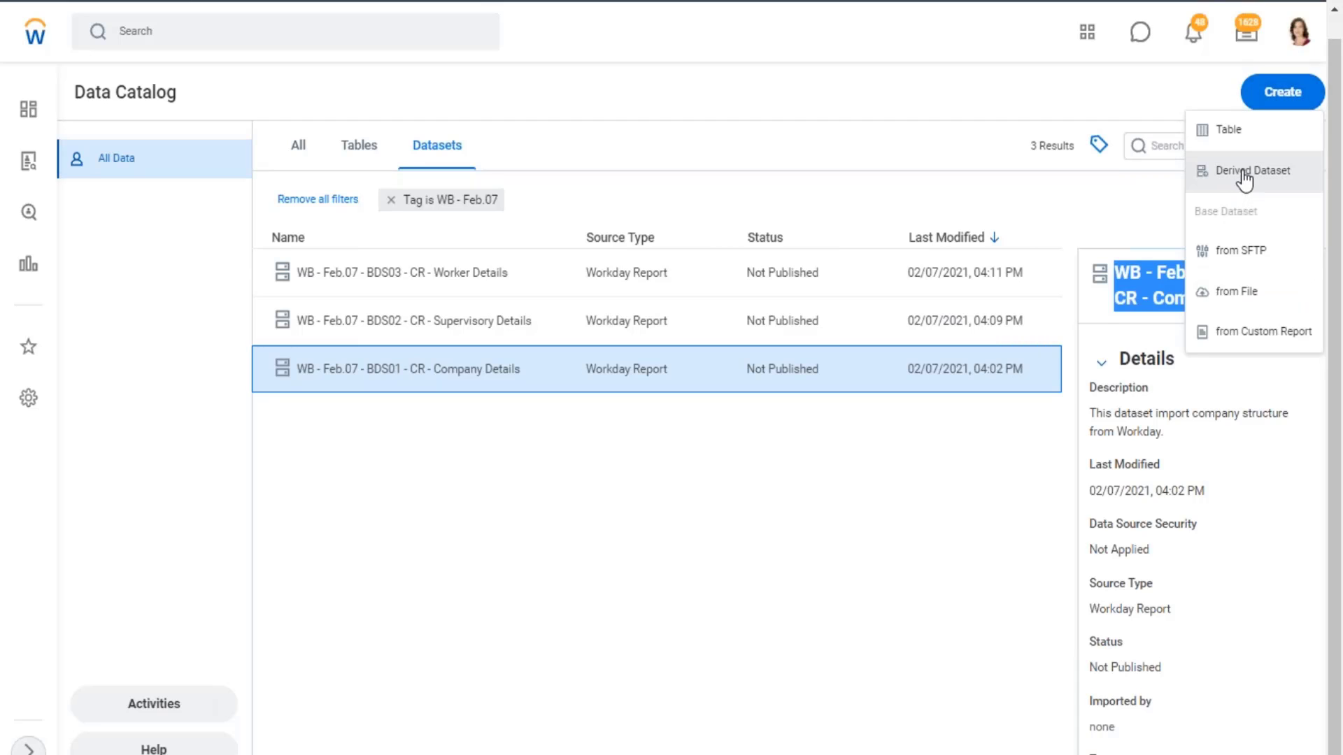
pyautogui.click(1244, 175)
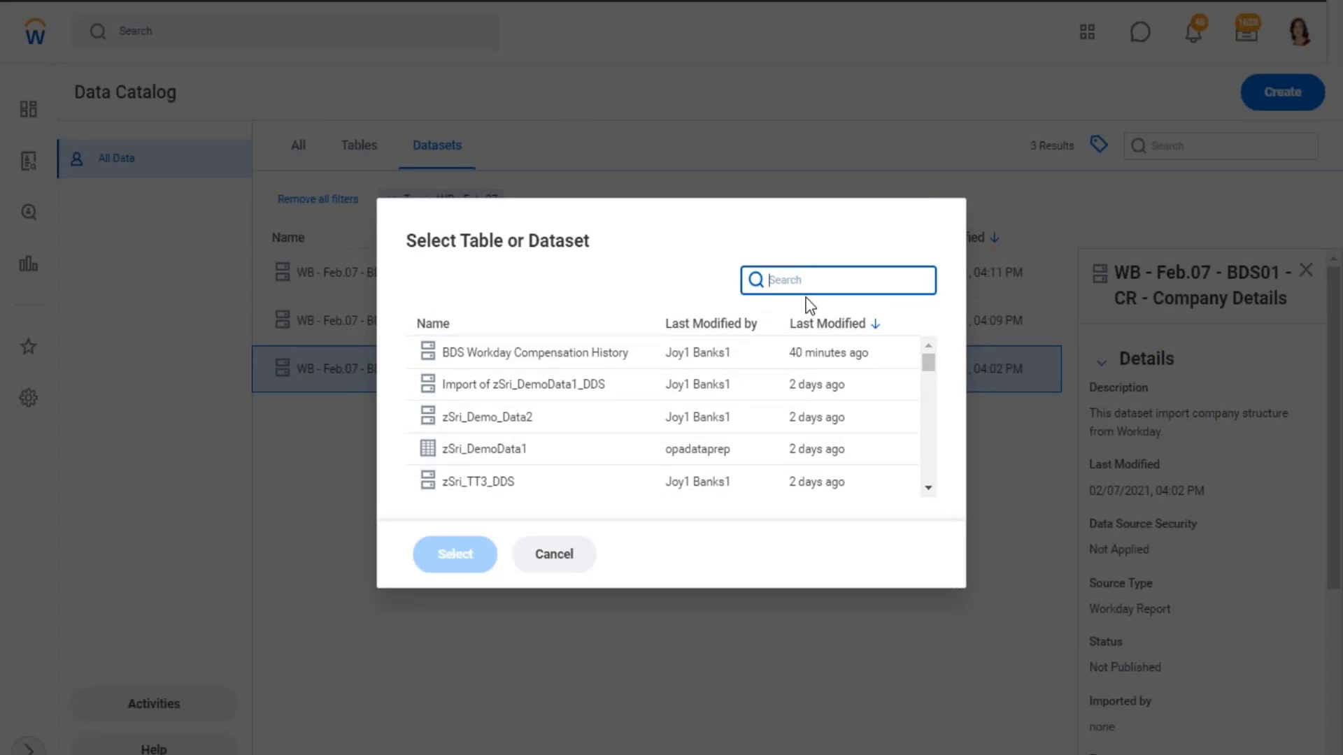
pyautogui.hotkey('ctrl', 'v')
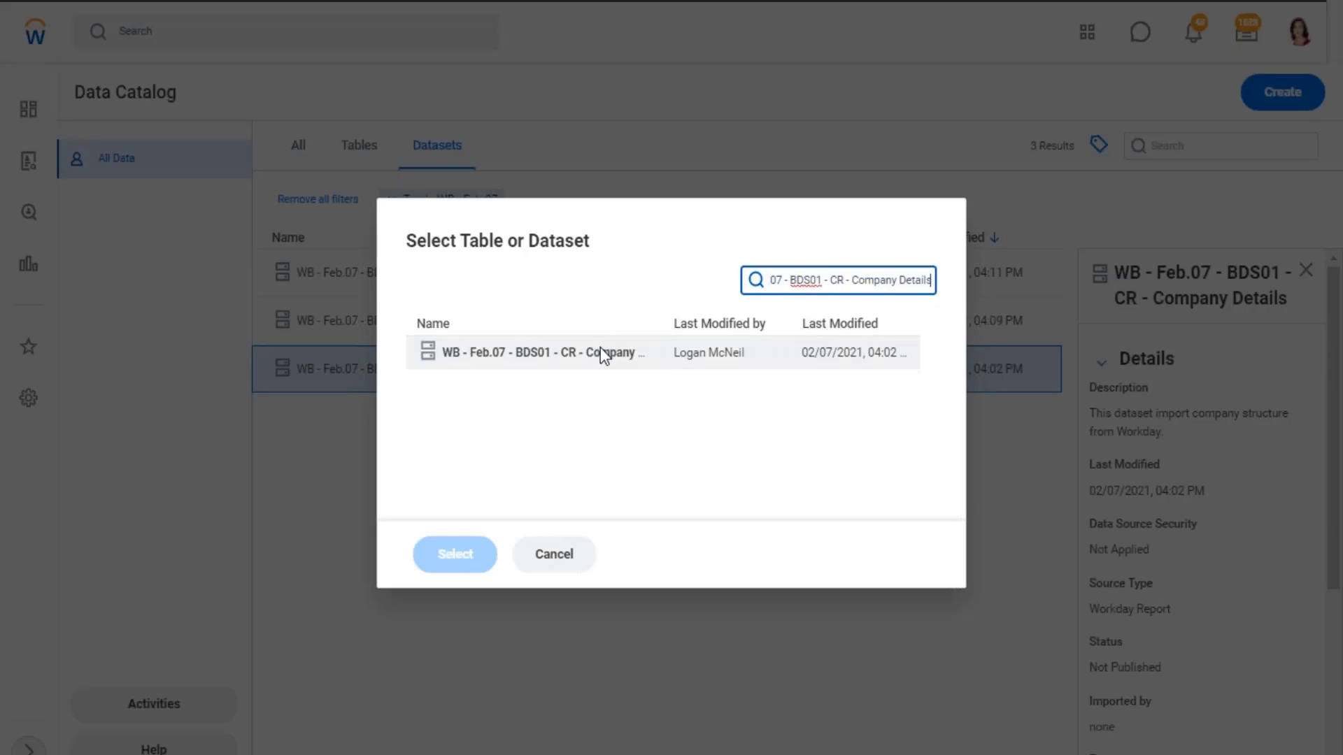
pyautogui.click(568, 354)
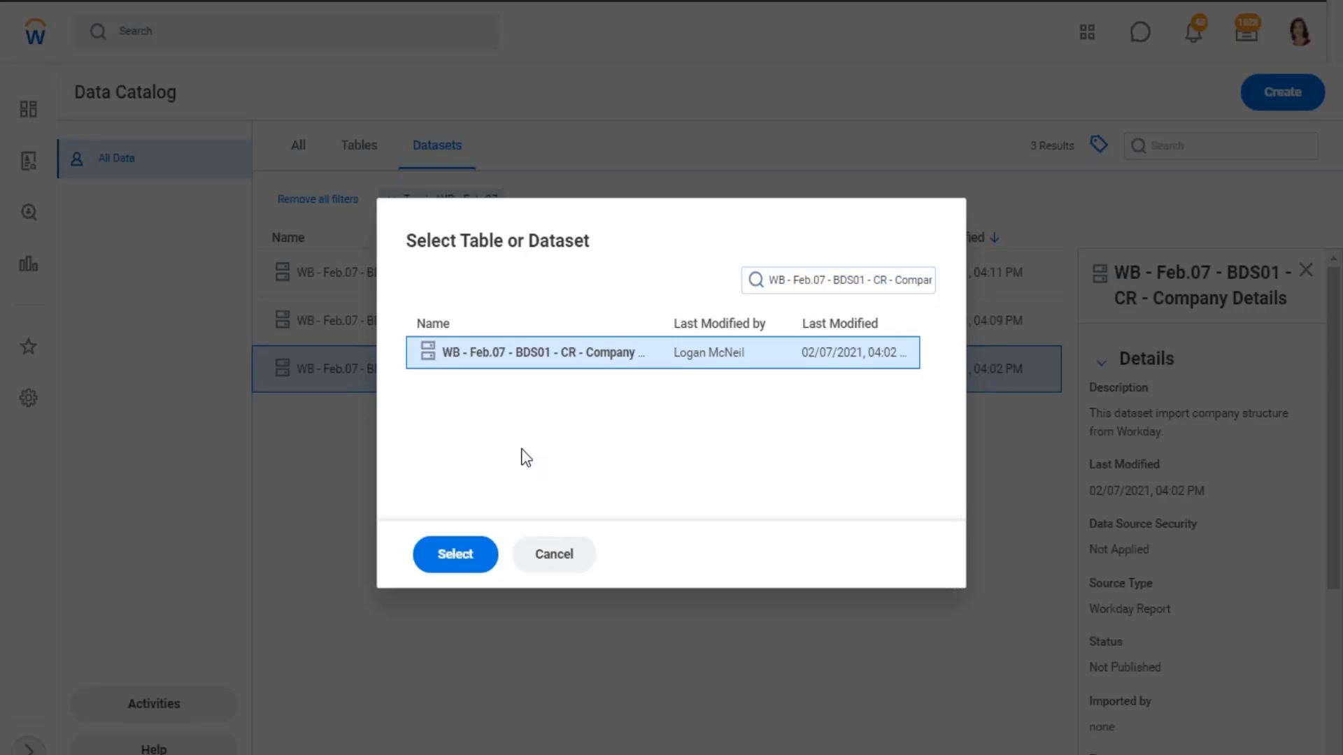
pyautogui.click(470, 560)
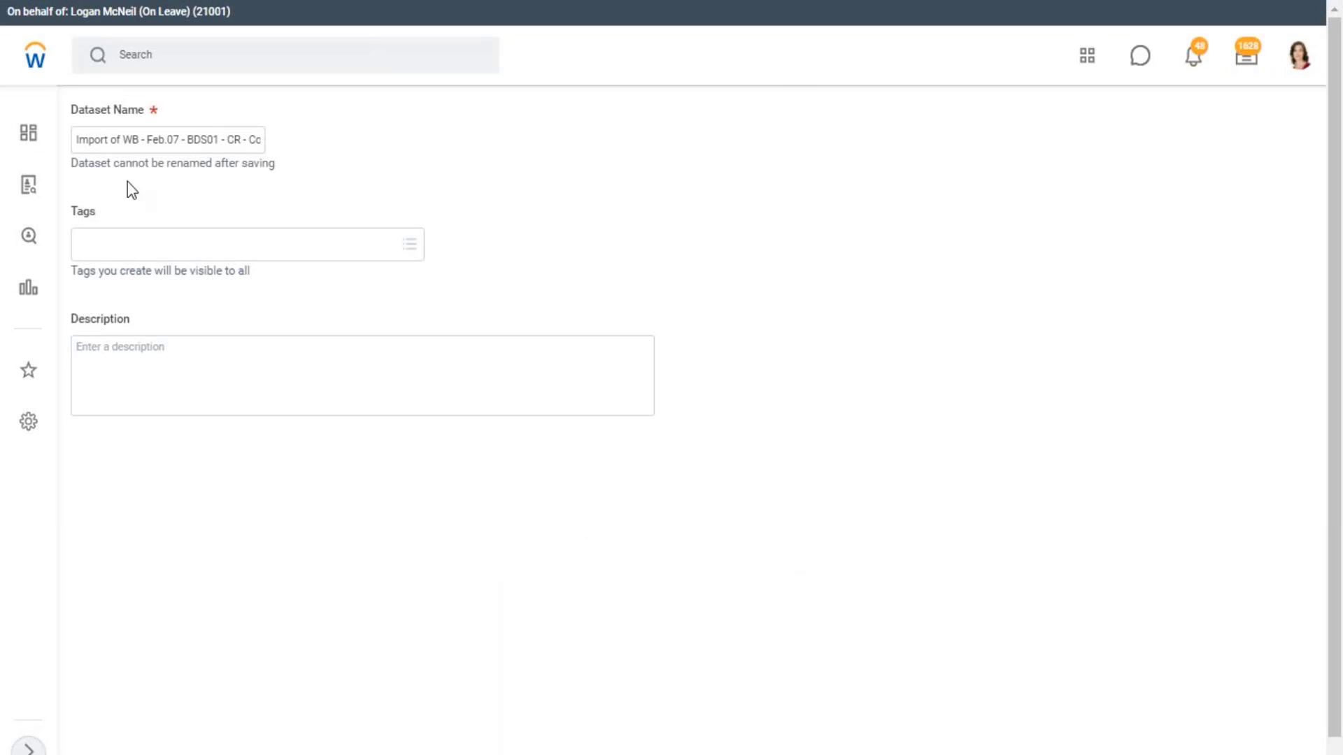
# Remove the words "Import of" from the start of the derived dataset's name
pyautogui.click(75, 140)
pyautogui.moveTo(74, 140); pyautogui.dragTo(399, 147)
pyautogui.click(79, 139)
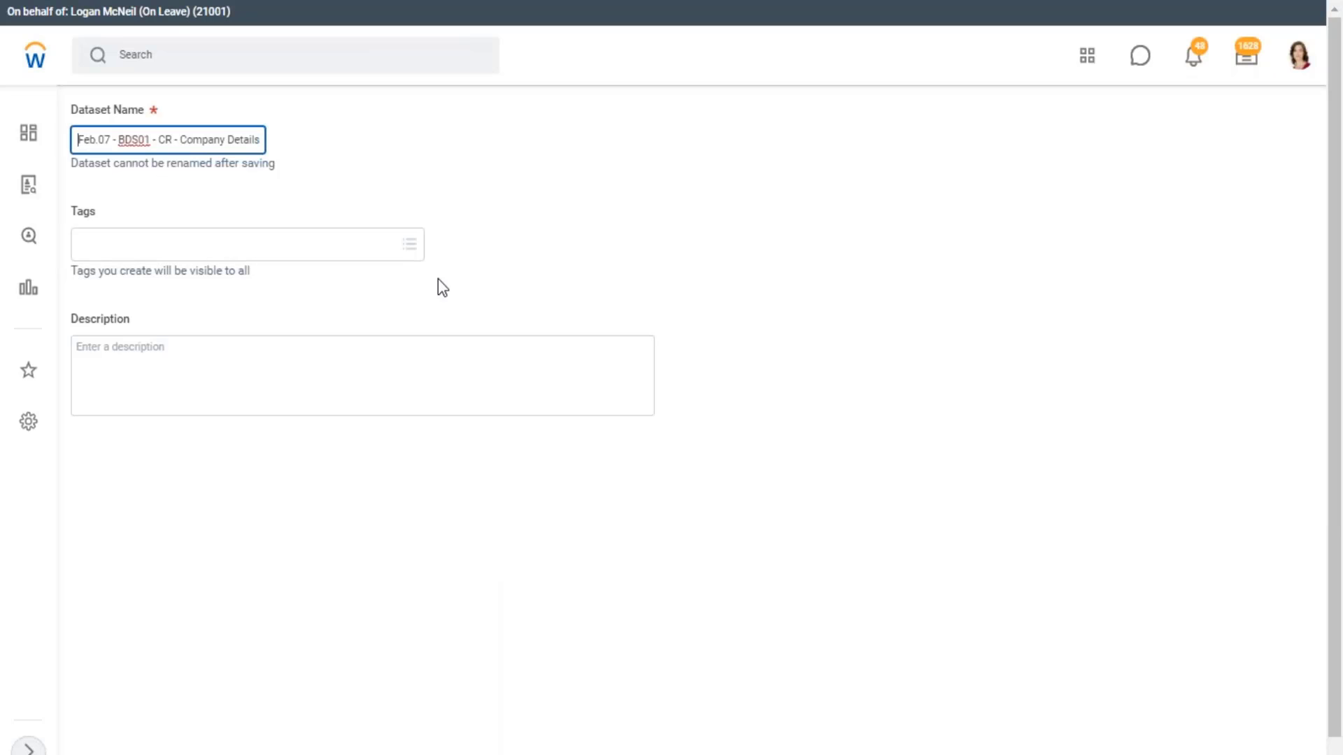
pyautogui.press('Home')
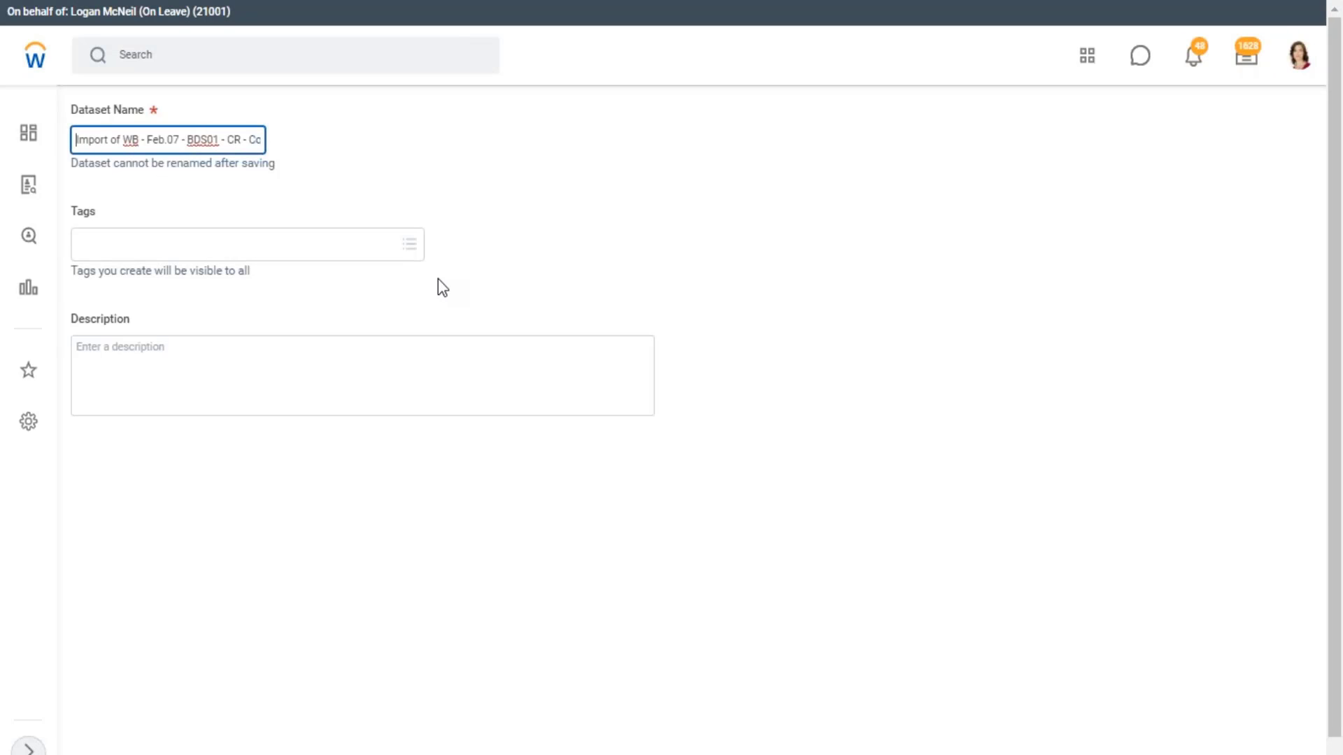
pyautogui.press('Delete')
pyautogui.press('Delete')
pyautogui.press('Delete')
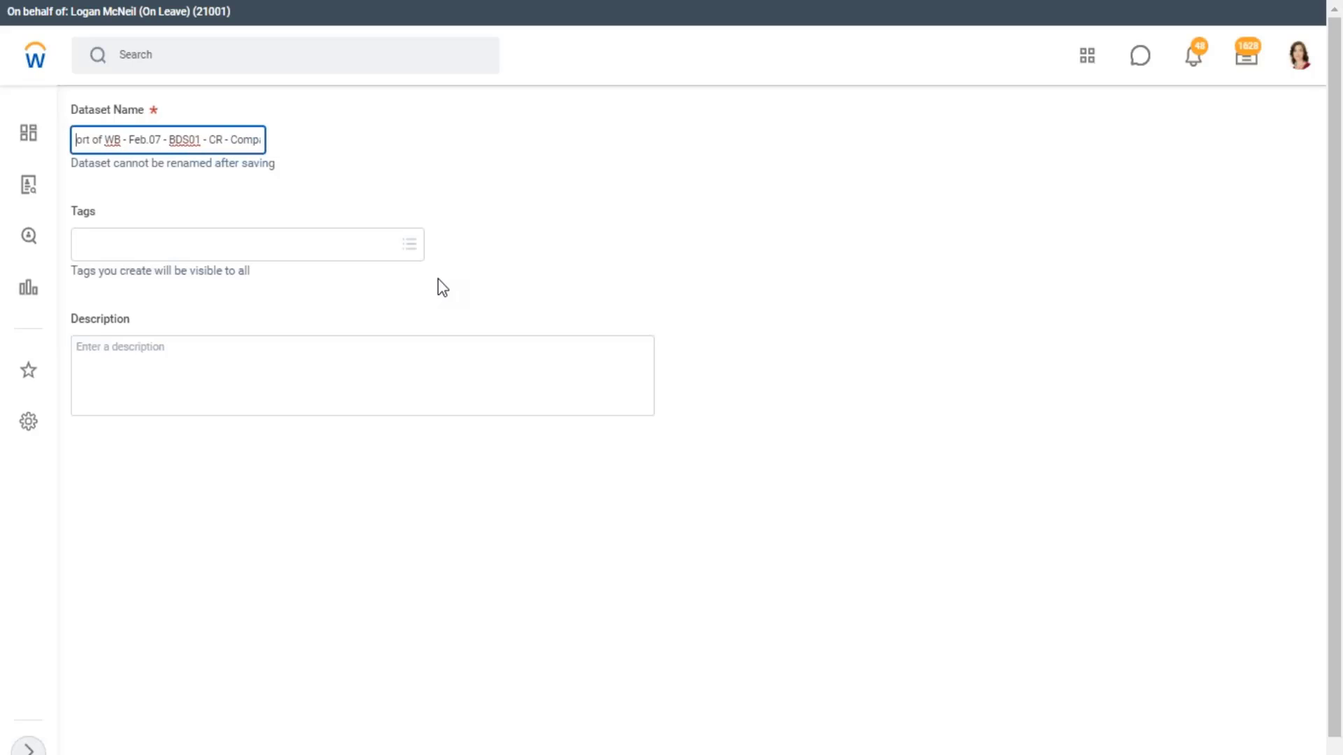
pyautogui.press('Delete')
pyautogui.press('Delete')
pyautogui.press('Delete')
pyautogui.press('Delete')
pyautogui.press('Delete')
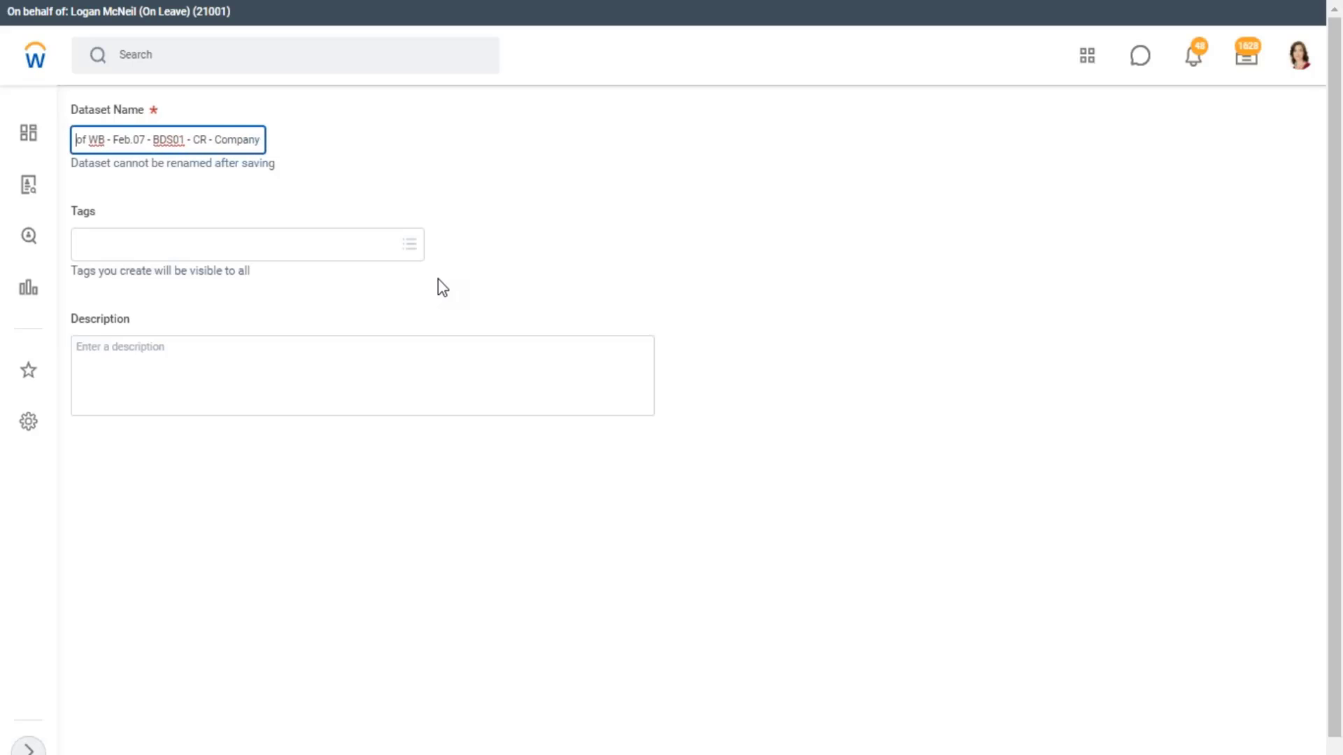
pyautogui.press('Delete')
pyautogui.press('Delete')
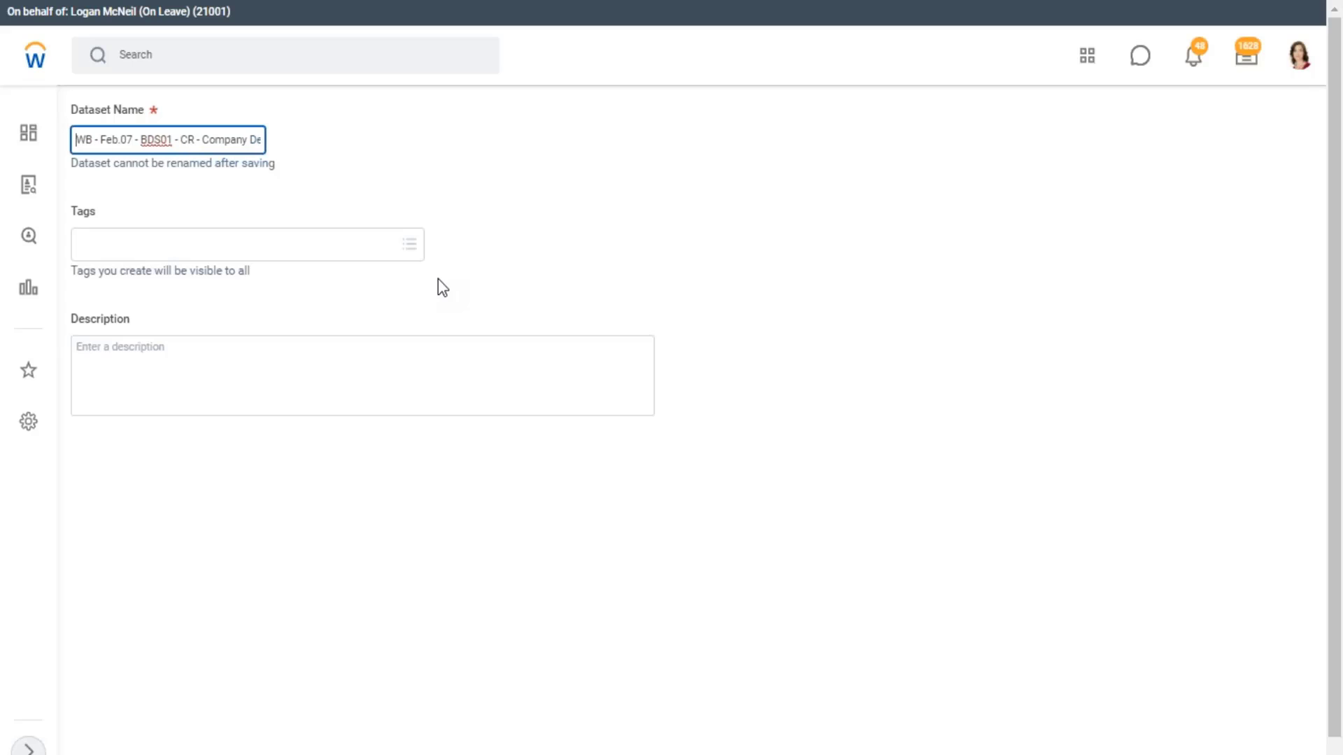
# Replace BDS01 with DDS01 and CR with 01 so the dataset name reads WB - Feb.07 - DDS01 - 01 - Company Details
pyautogui.press('Right')
pyautogui.press('Right')
pyautogui.press('Right')
pyautogui.press('Right')
pyautogui.press('Right')
pyautogui.press('Right')
pyautogui.press('Right')
pyautogui.press('Right')
pyautogui.press('Right')
pyautogui.press('Right')
pyautogui.press('BackSpace')
pyautogui.press('capslock')
pyautogui.write('D')
pyautogui.press('Right')
pyautogui.press('Right')
pyautogui.press('Right')
pyautogui.press('Right')
pyautogui.press('BackSpace')
pyautogui.press('BackSpace')
pyautogui.write('01')
pyautogui.press('End')
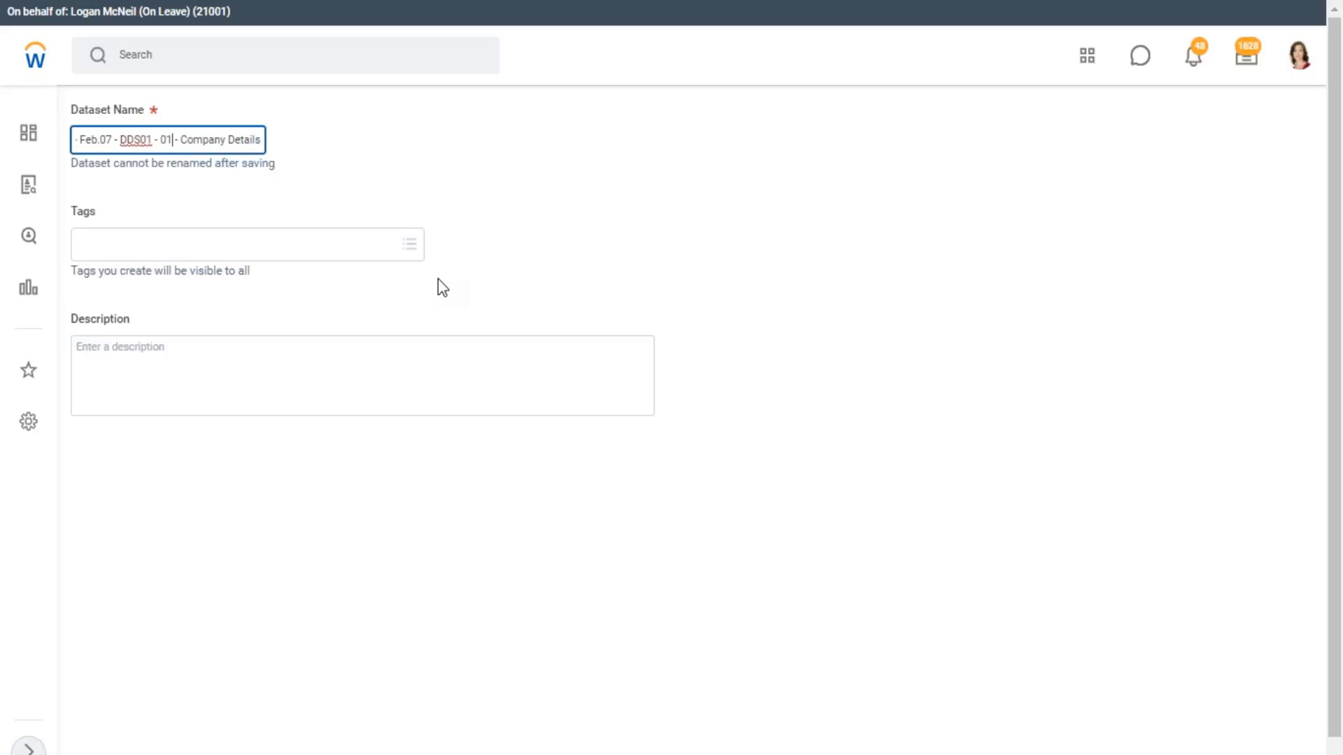
pyautogui.press('Home')
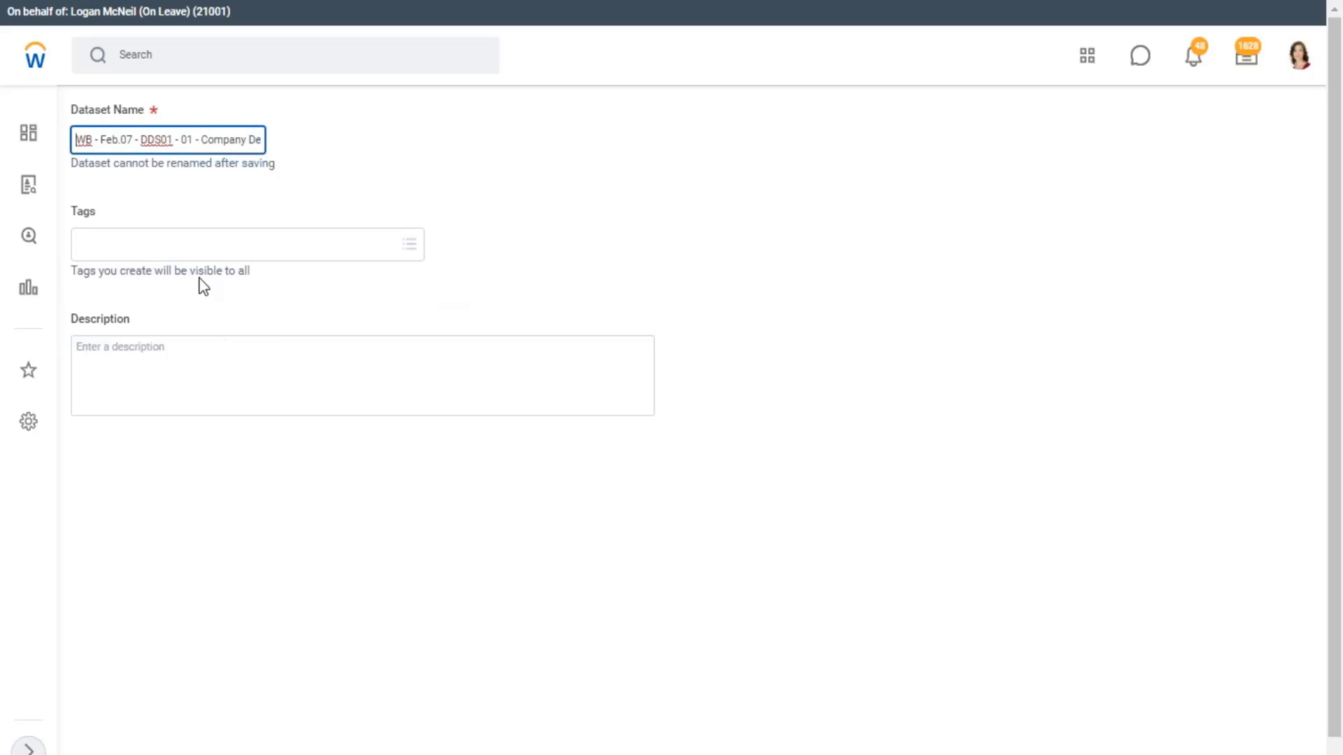
# Tag the derived dataset with WB - Feb.07 and save it with an empty description
pyautogui.click(98, 246)
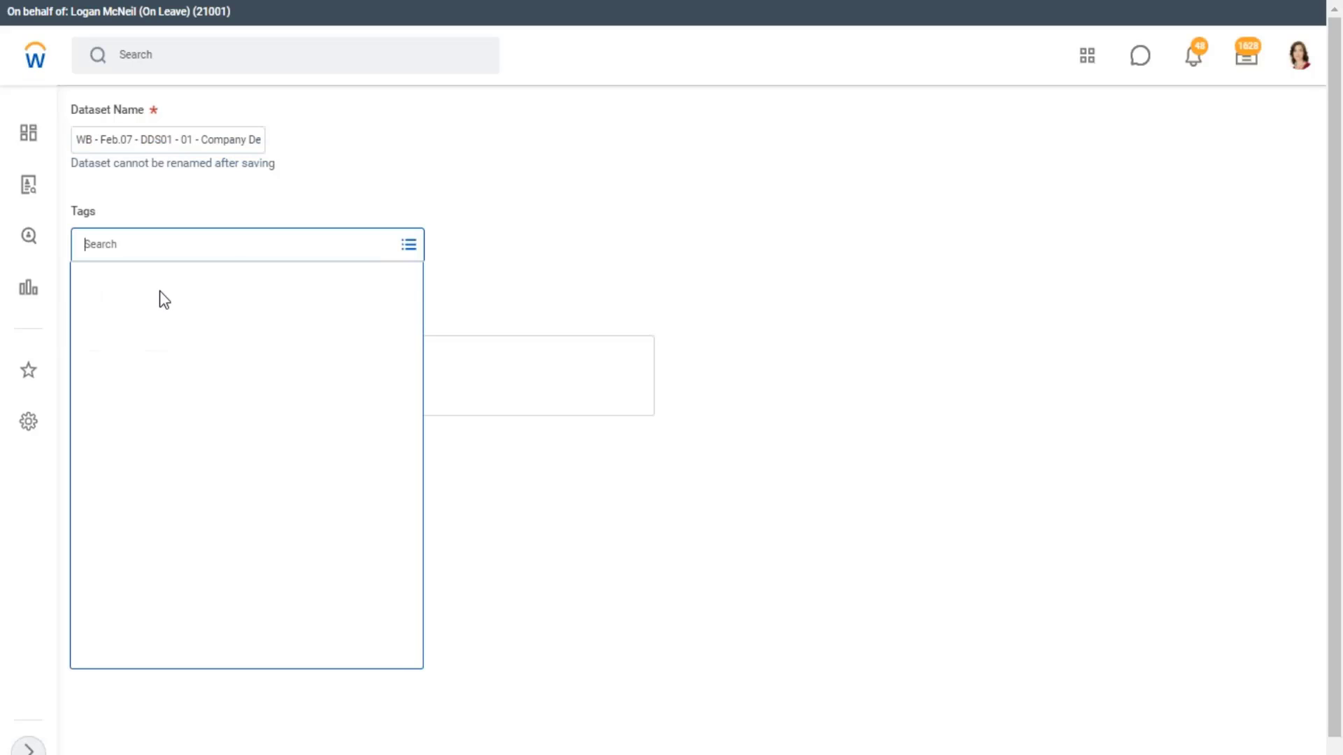
pyautogui.click(130, 487)
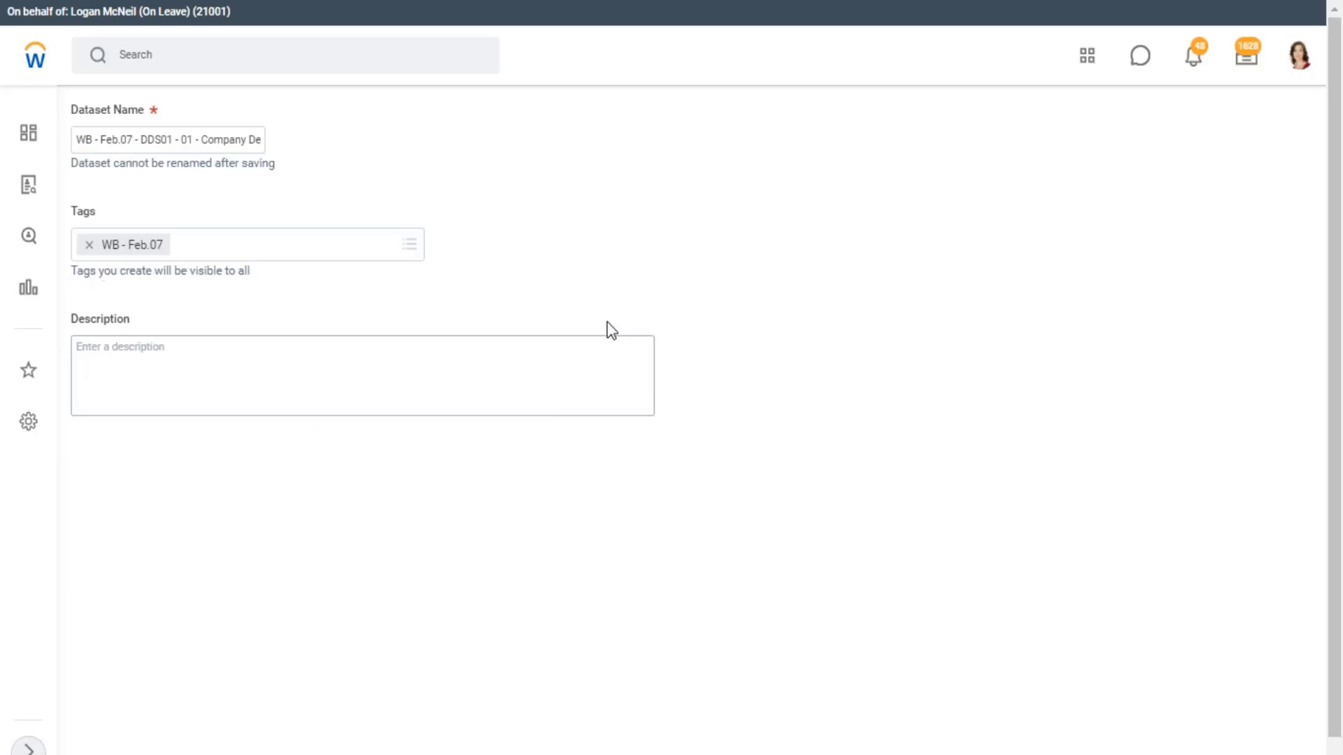
pyautogui.click(167, 363)
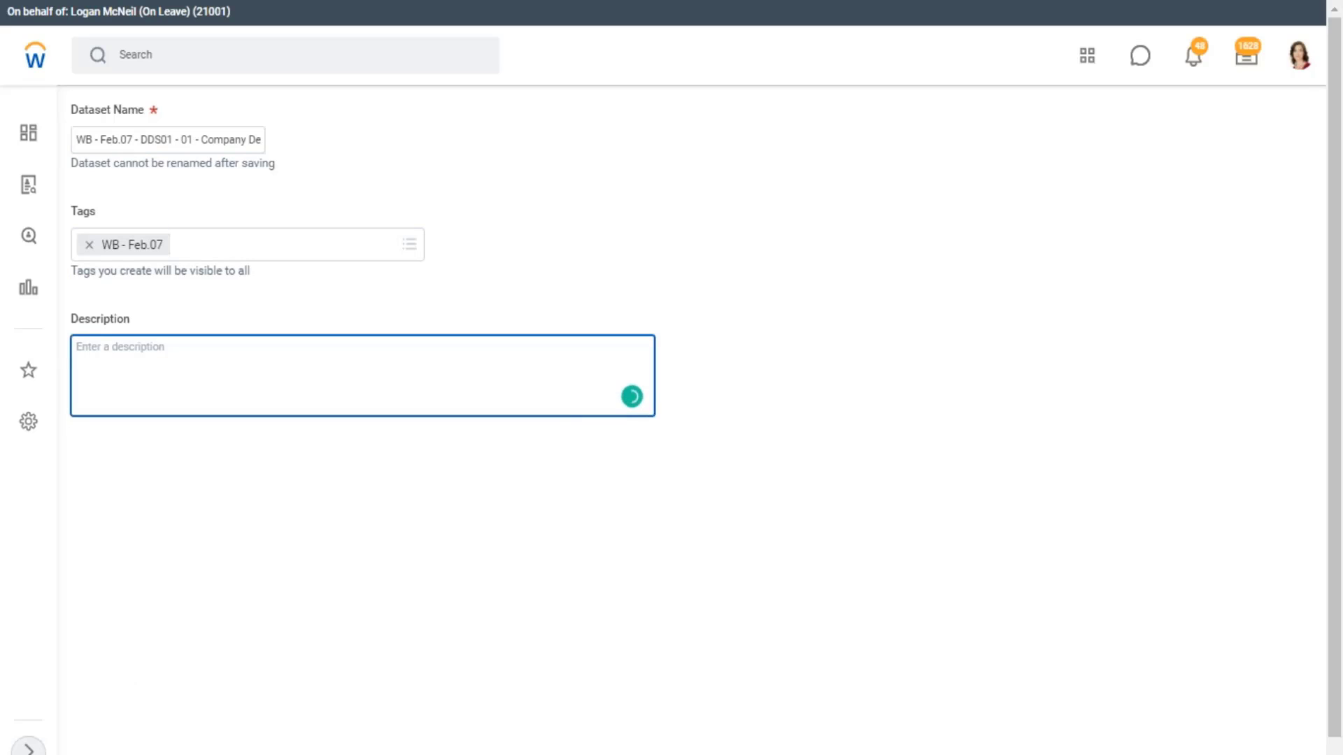
pyautogui.click(112, 752)
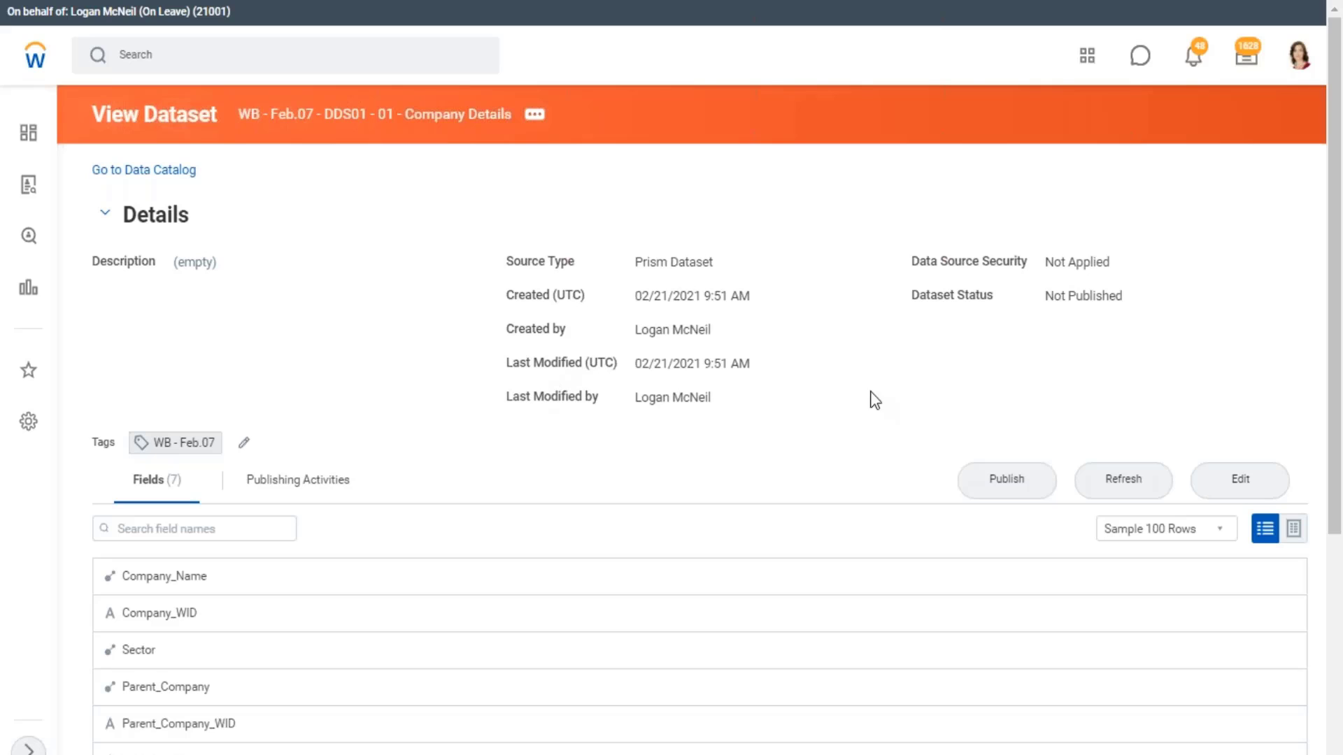
# Open the DDS01 Company Details dataset for editing and highlight its Primary Pipeline label
pyautogui.click(1237, 486)
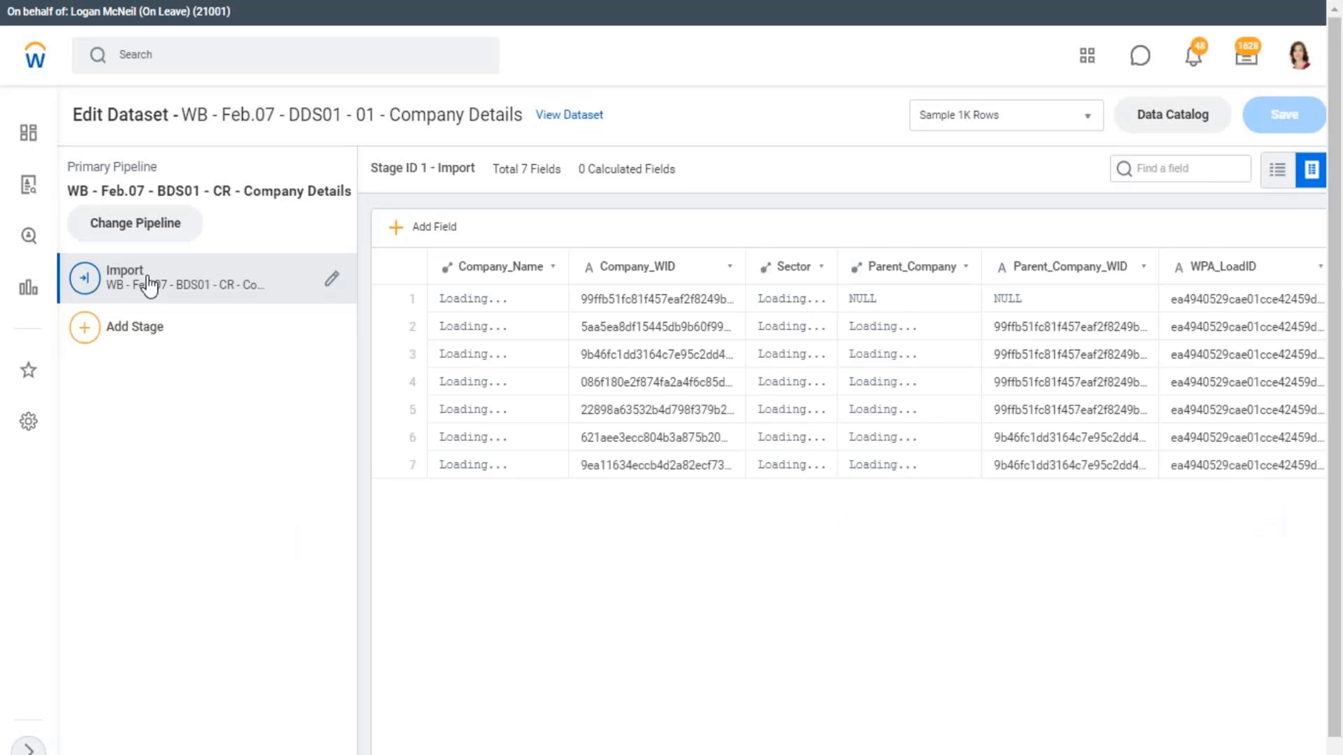
pyautogui.moveTo(68, 166); pyautogui.dragTo(159, 165)
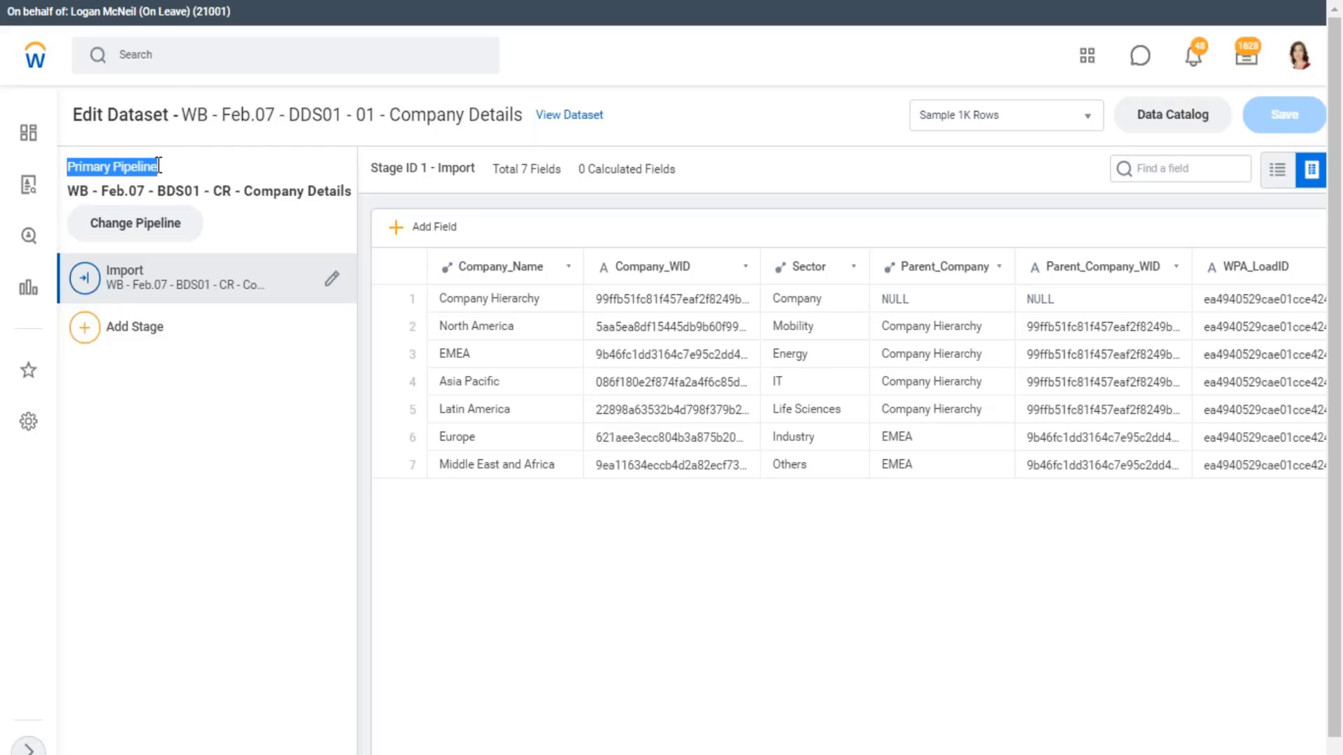
# Exit full screen, duplicate the browser tab of the dataset being edited and highlight the Primary Pipeline label
pyautogui.rightClick(183, 23)
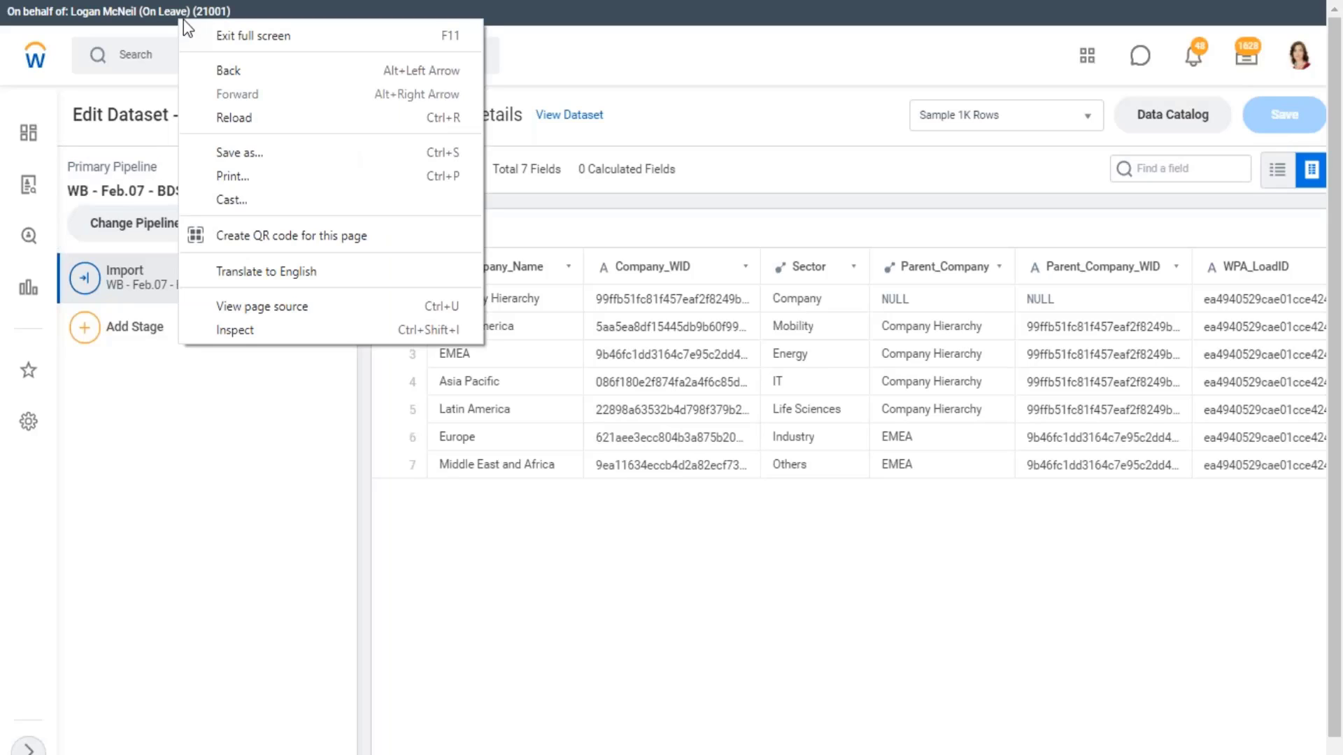
pyautogui.click(867, 145)
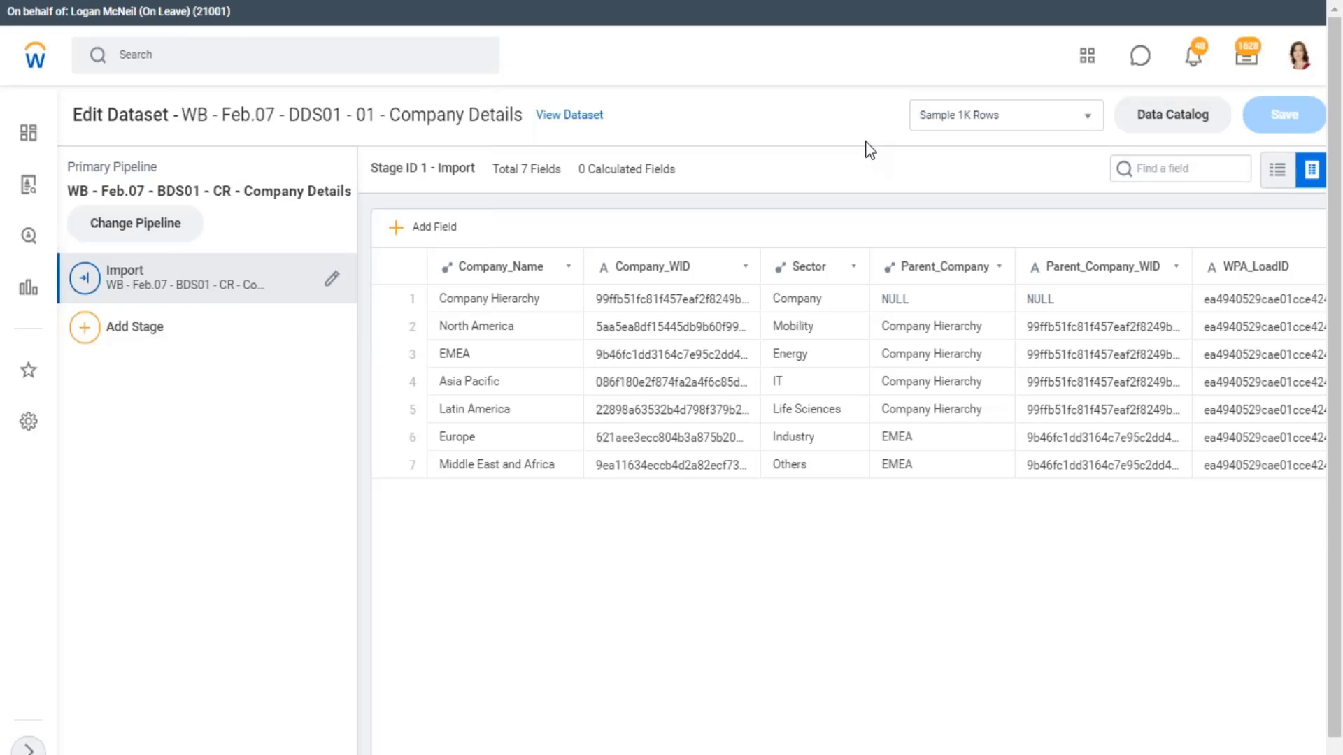
pyautogui.press('F11')
pyautogui.rightClick(144, 1)
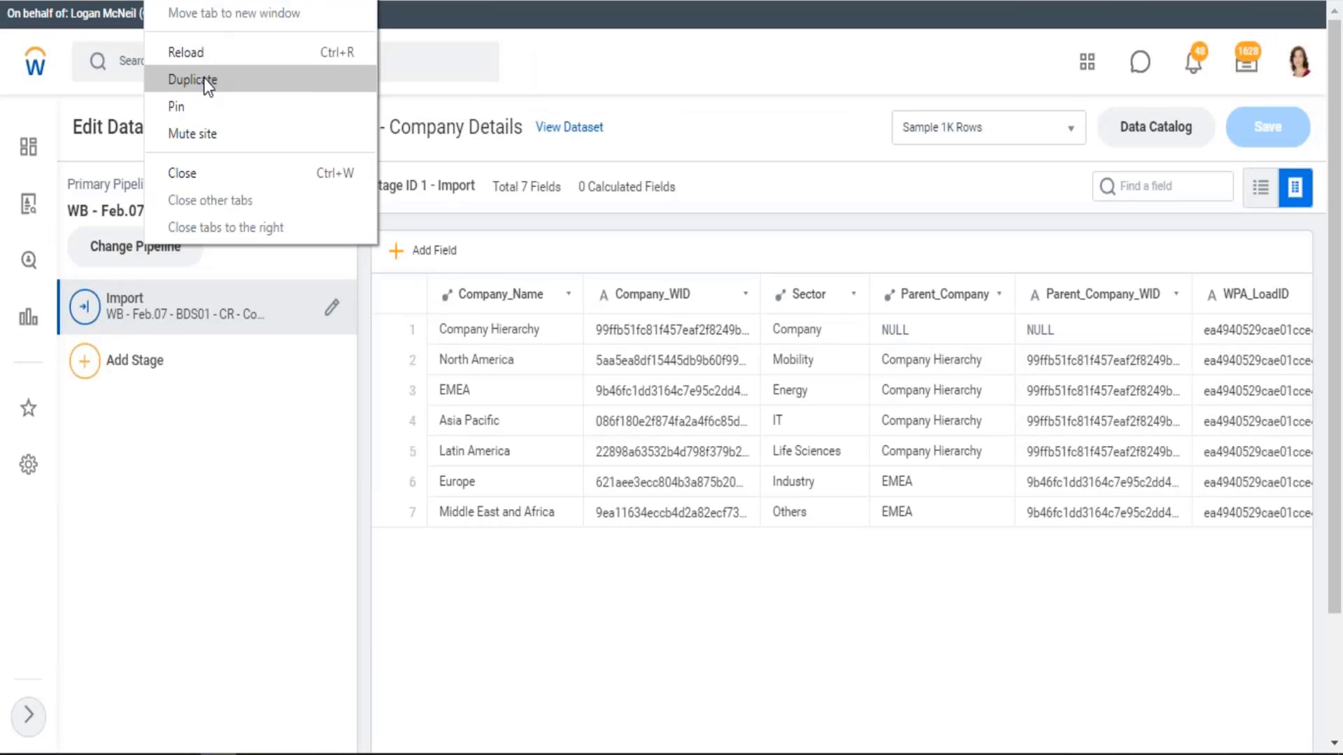
pyautogui.click(203, 81)
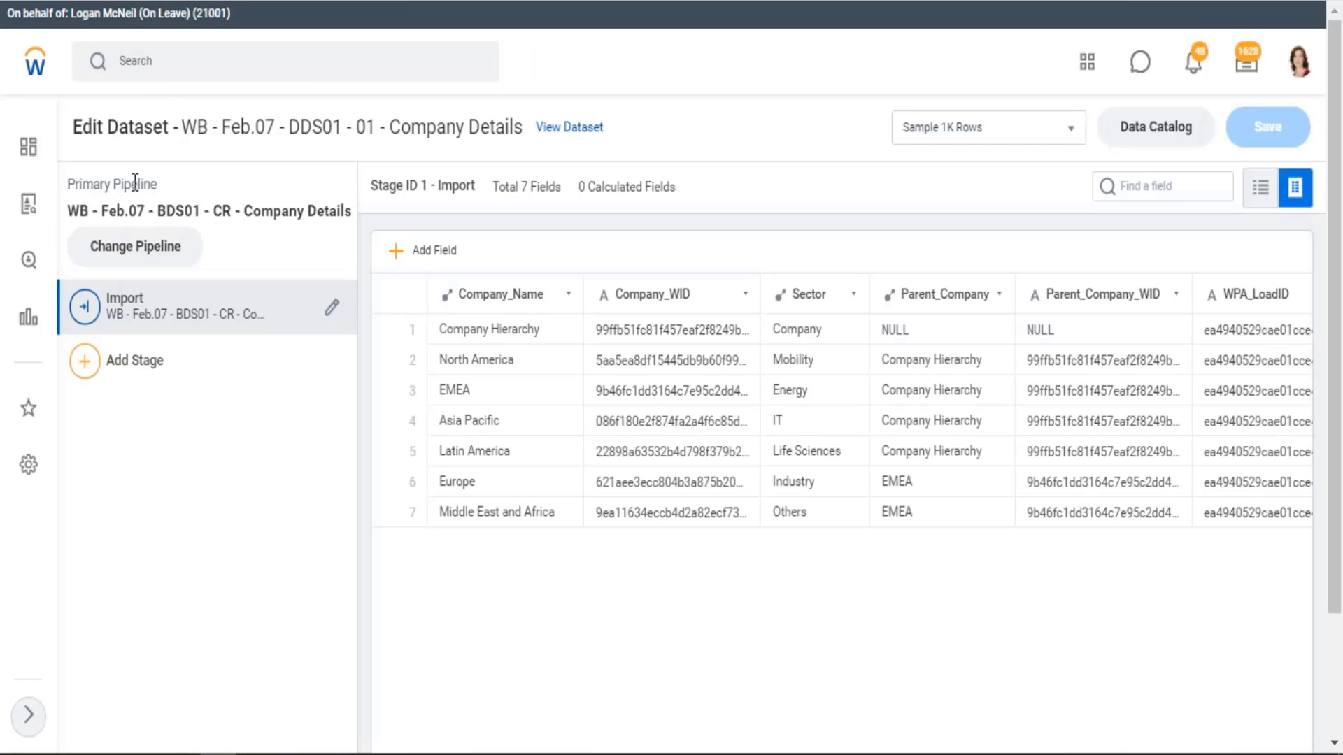
pyautogui.moveTo(74, 183); pyautogui.dragTo(179, 186)
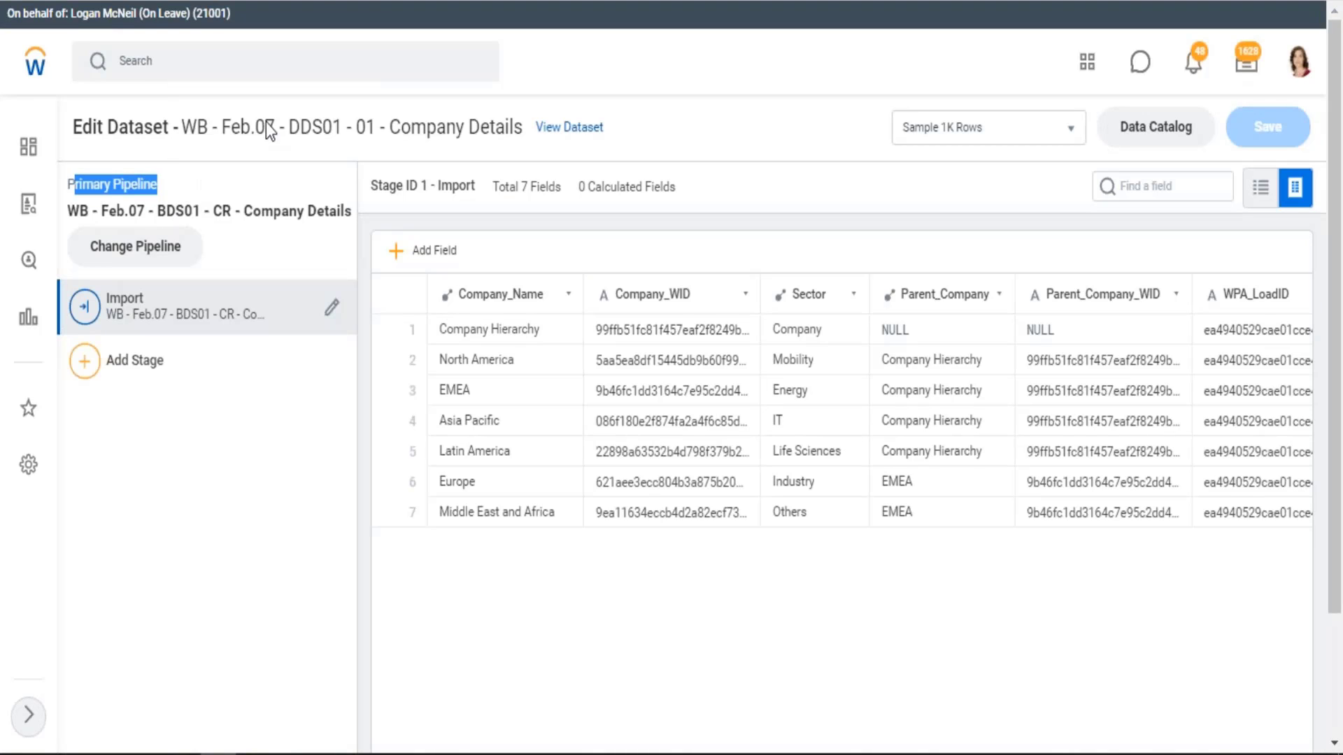
# Switch to the other browser tab of the DDS01 Company Details dataset in full screen and highlight its Primary Pipeline label
pyautogui.click(325, 1)
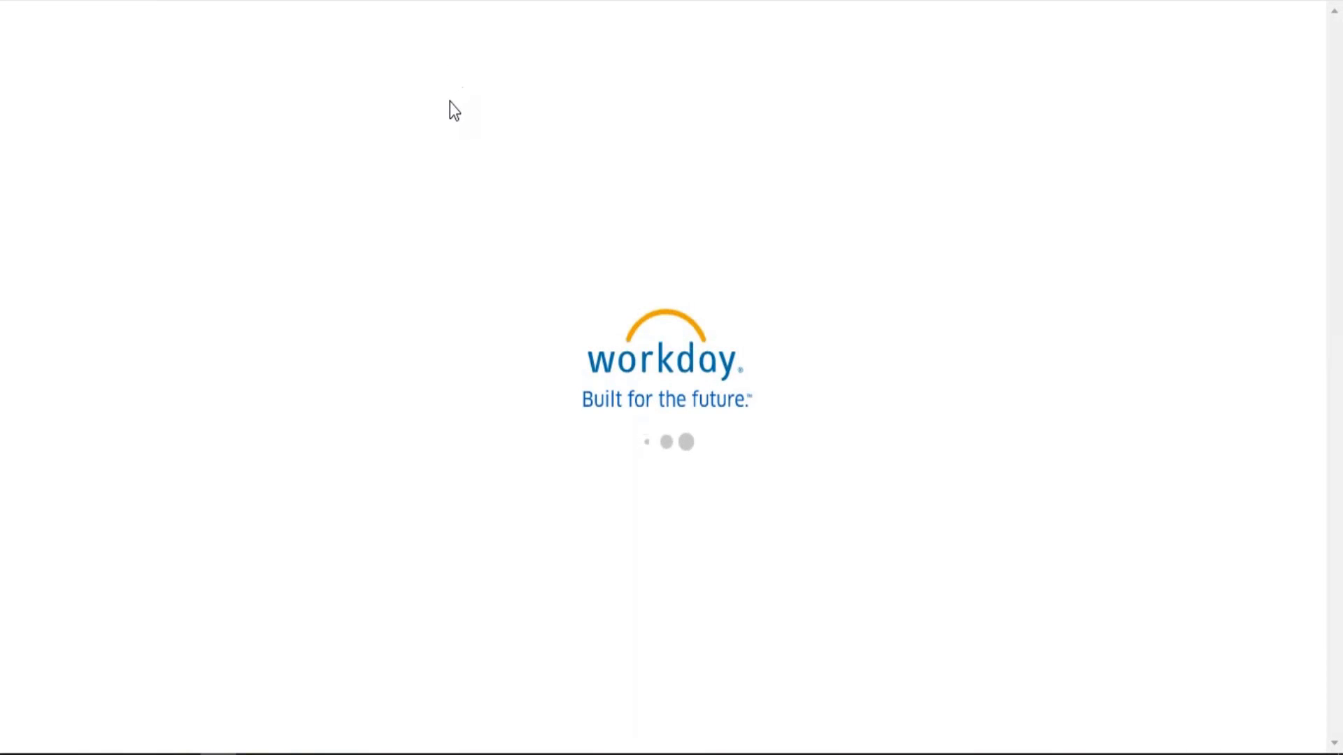
pyautogui.press('F11')
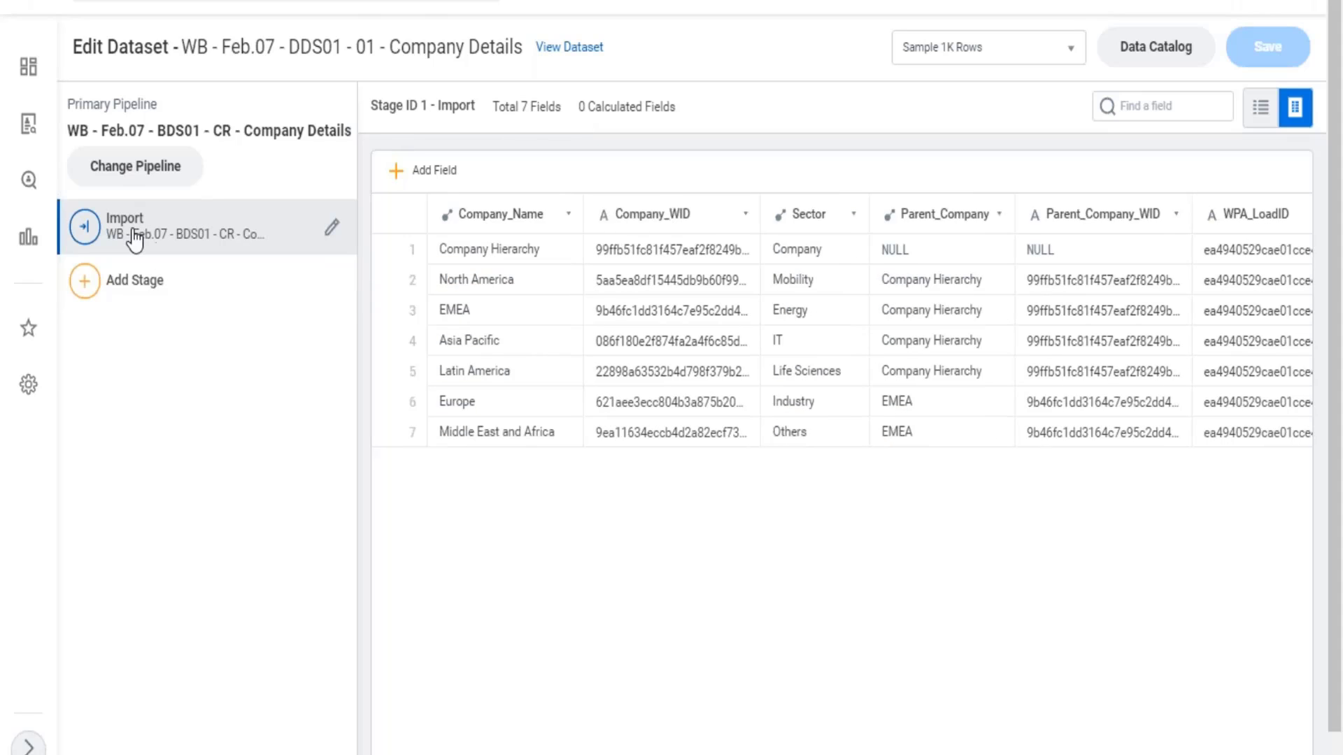
pyautogui.scroll(2, 129, 234)
pyautogui.moveTo(74, 185); pyautogui.dragTo(159, 186)
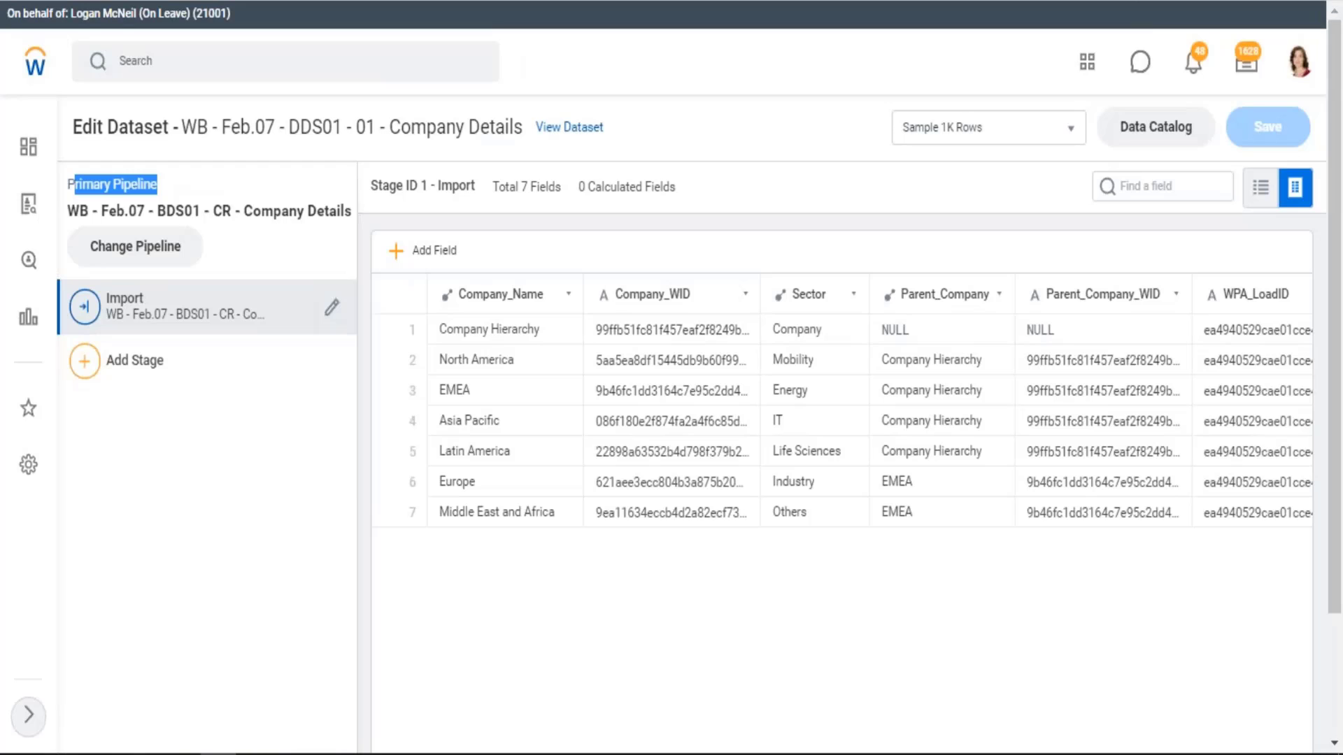
pyautogui.click(279, 199)
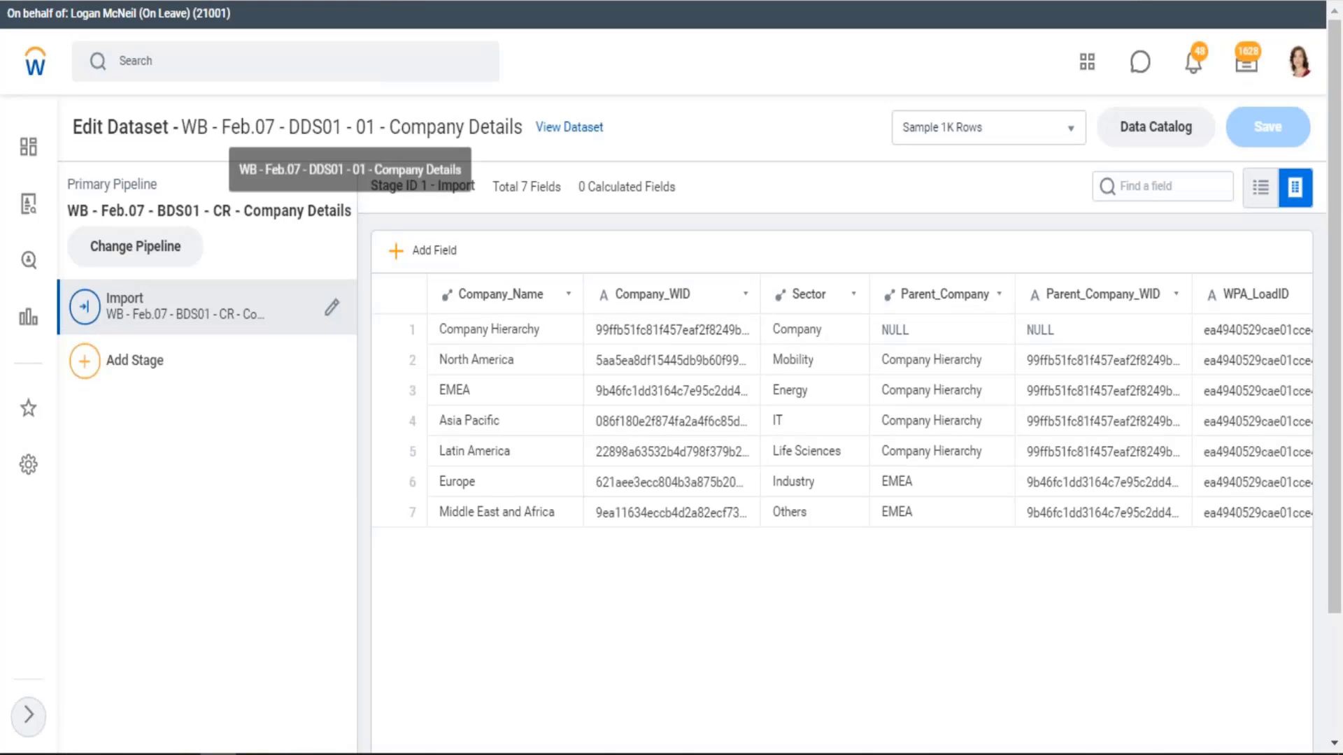
# Open the Data Catalog and highlight the Imported by dataset in the details of WB - Feb.07 - BDS01 - CR - Company Details
pyautogui.click(1157, 125)
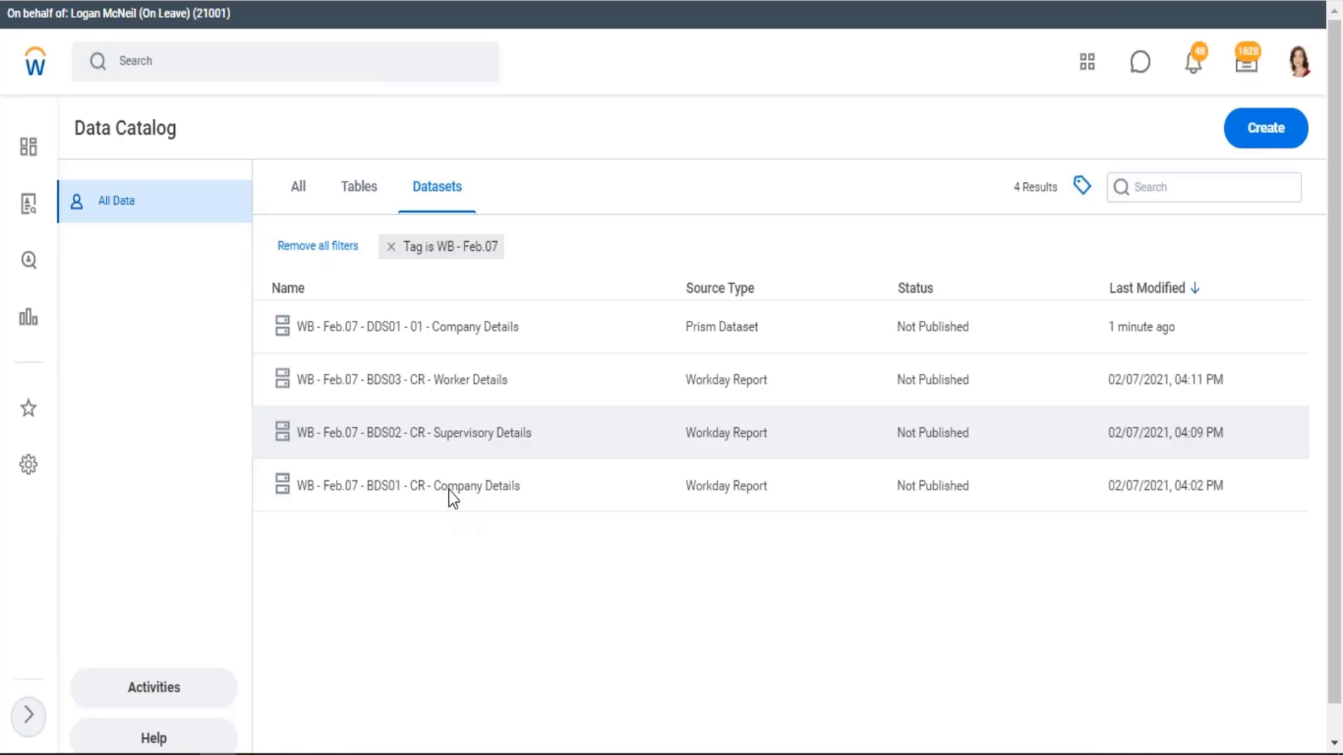
pyautogui.click(449, 489)
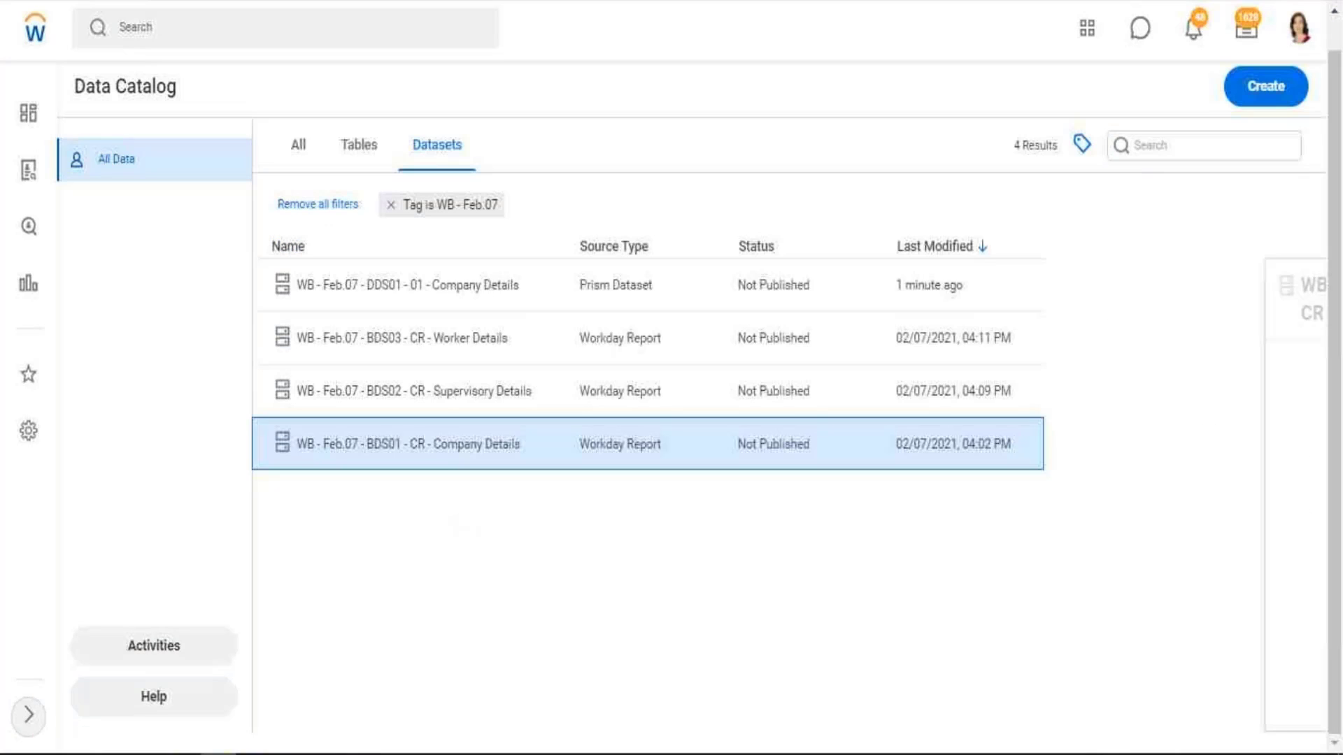
pyautogui.rightClick(441, 451)
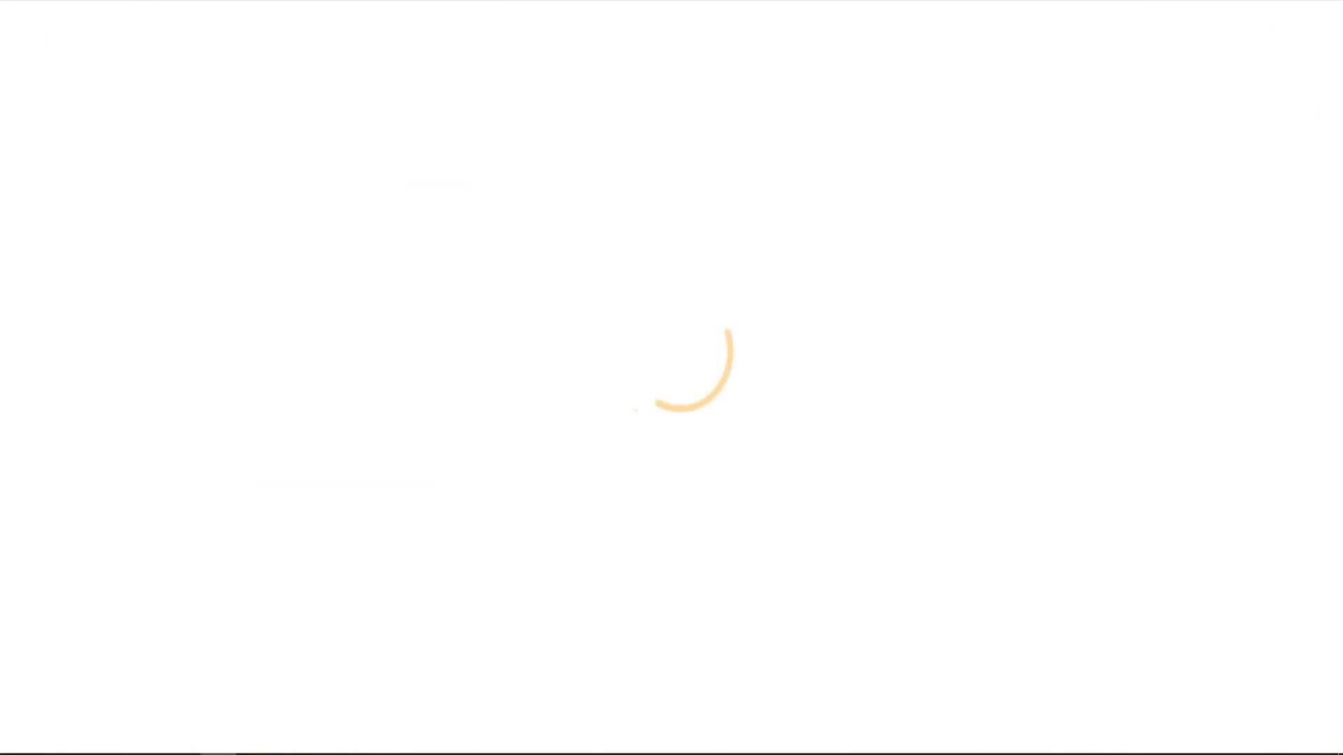
pyautogui.scroll(-5, 1183, 624)
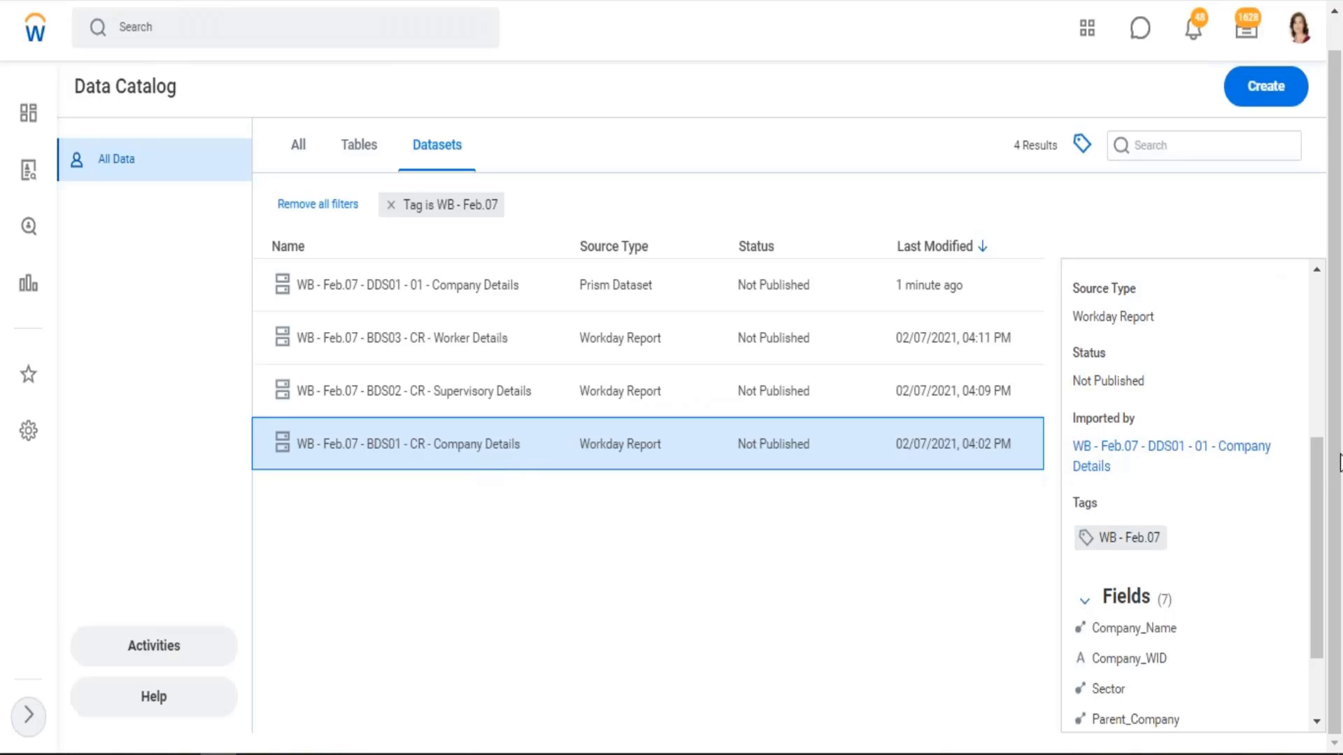
pyautogui.moveTo(1148, 451); pyautogui.dragTo(1070, 446)
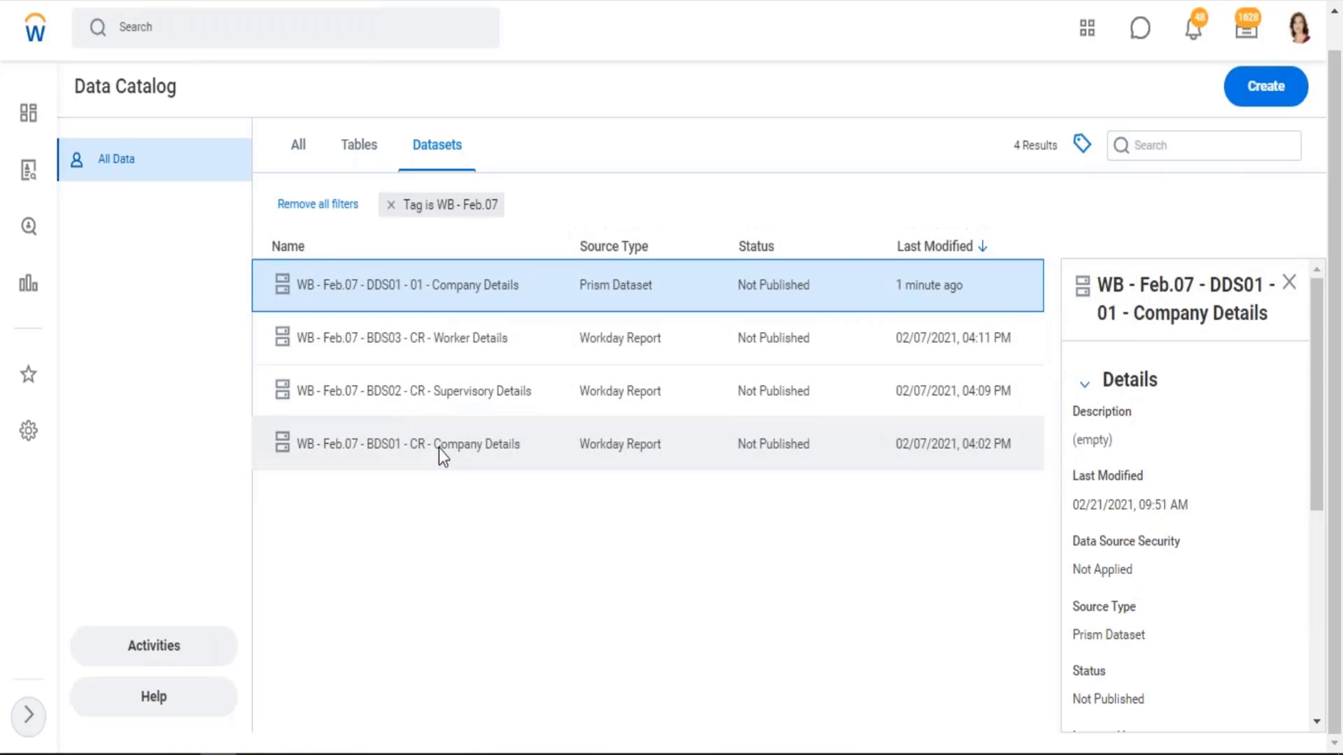
pyautogui.click(438, 448)
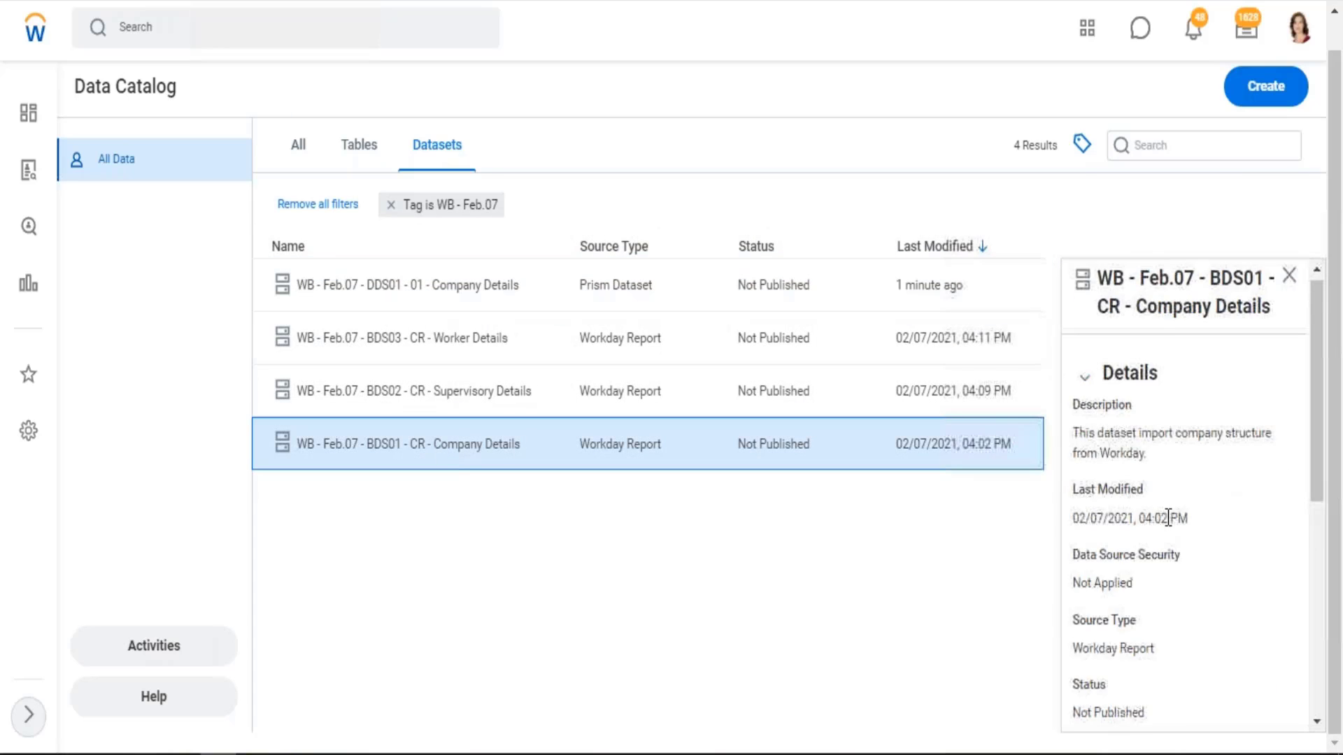
pyautogui.scroll(-5, 1154, 517)
pyautogui.scroll(-1, 1148, 392)
pyautogui.moveTo(1156, 335); pyautogui.dragTo(1071, 355)
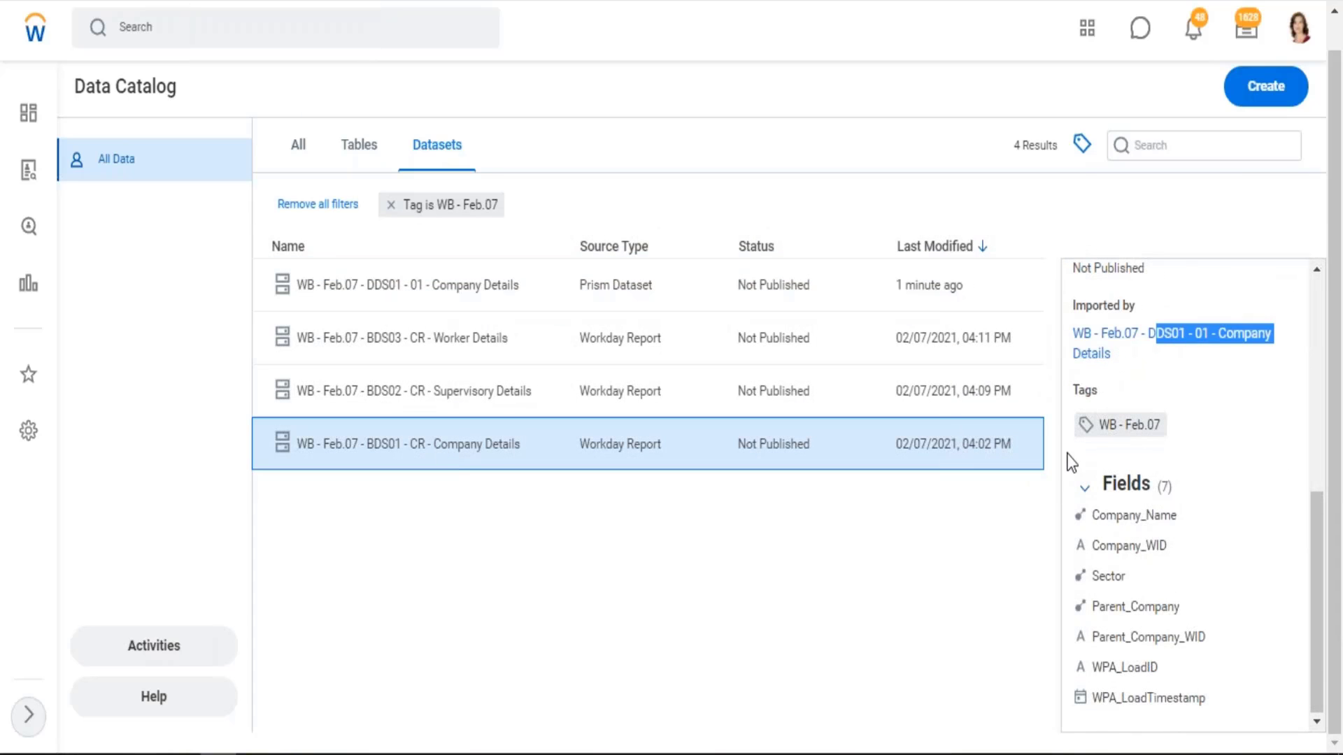
# Open the BDS01 Company Details dataset for editing, highlight its Primary Pipeline label and compare it with the DDS01 dataset's tab
pyautogui.press('F5')
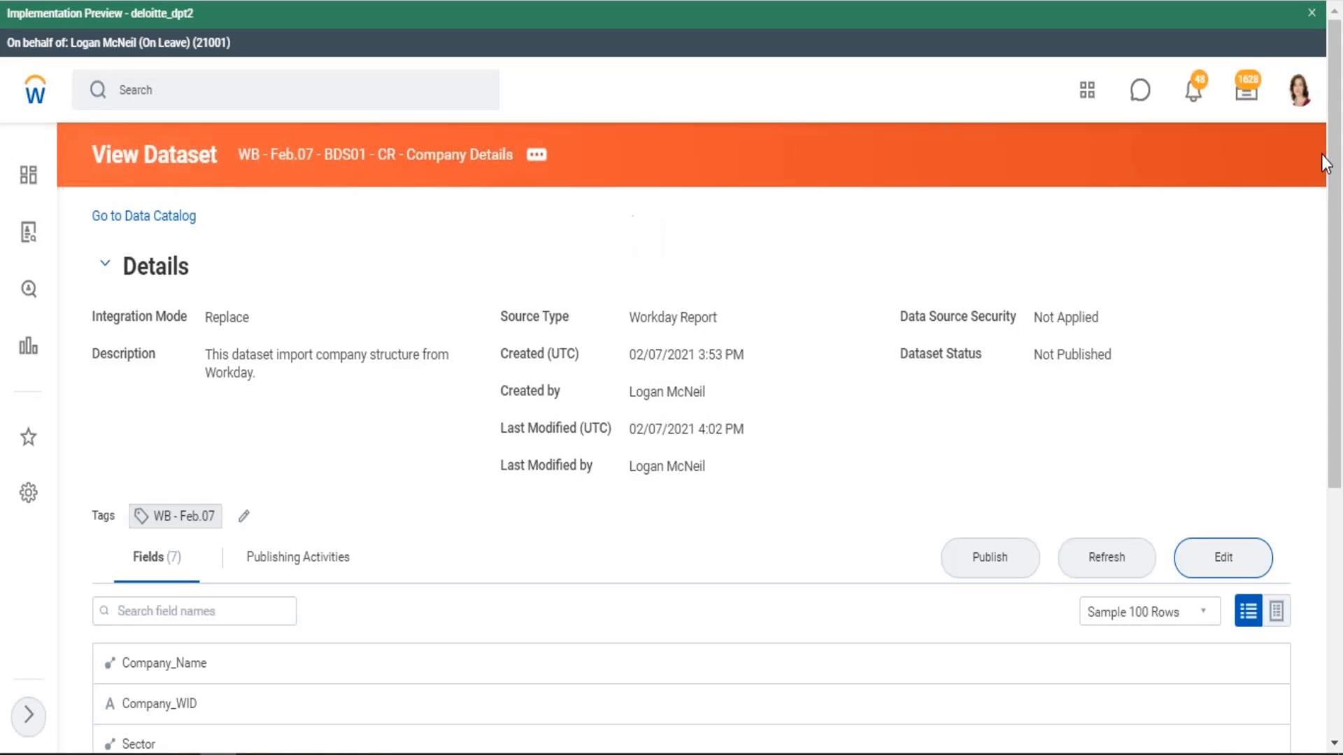
pyautogui.click(1311, 12)
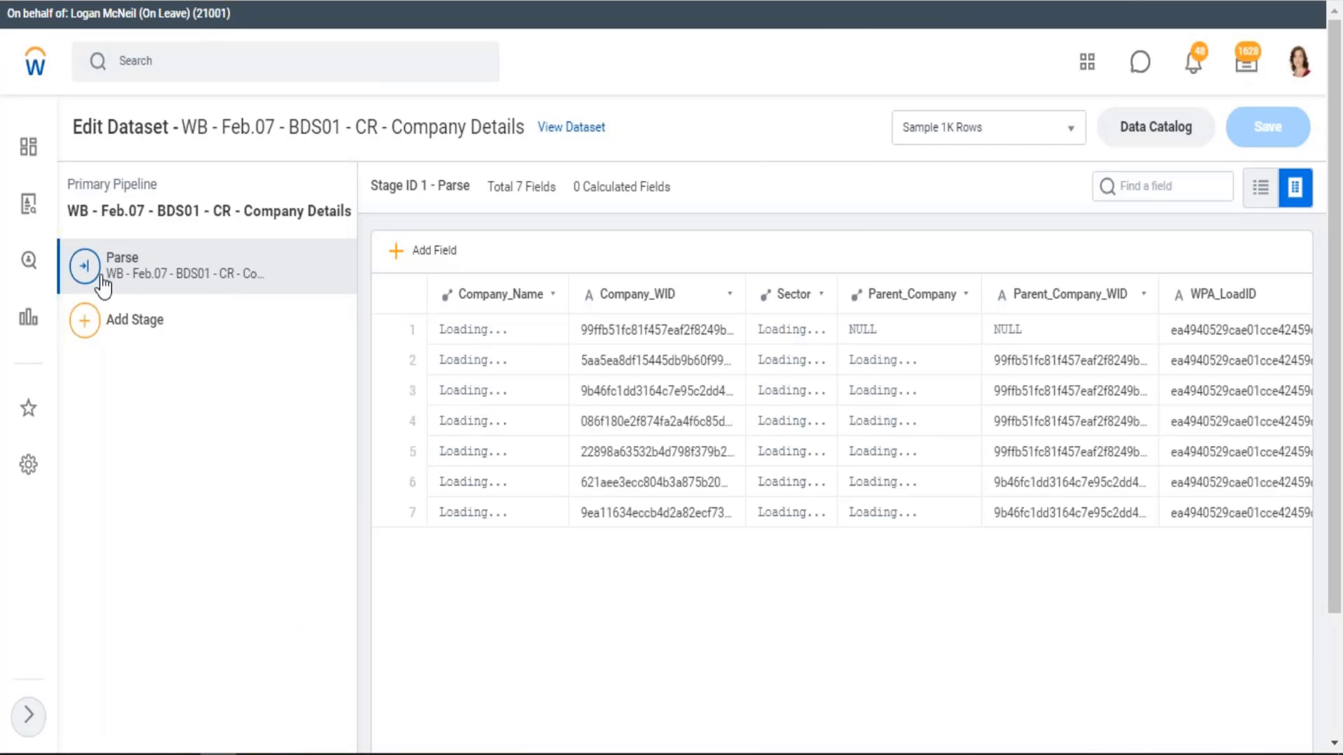
pyautogui.moveTo(100, 184); pyautogui.dragTo(144, 184)
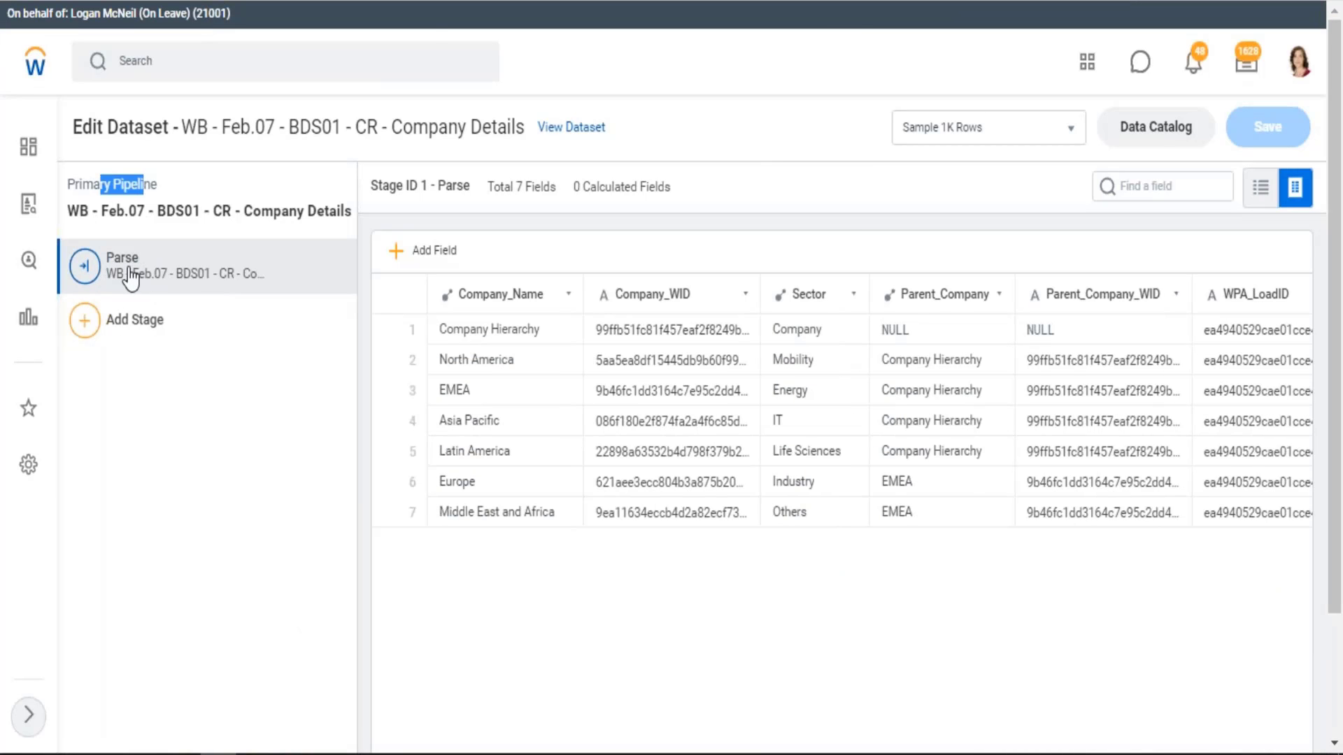
pyautogui.hotkey('ctrl', 'Tab')
pyautogui.hotkey('ctrl', 'Tab')
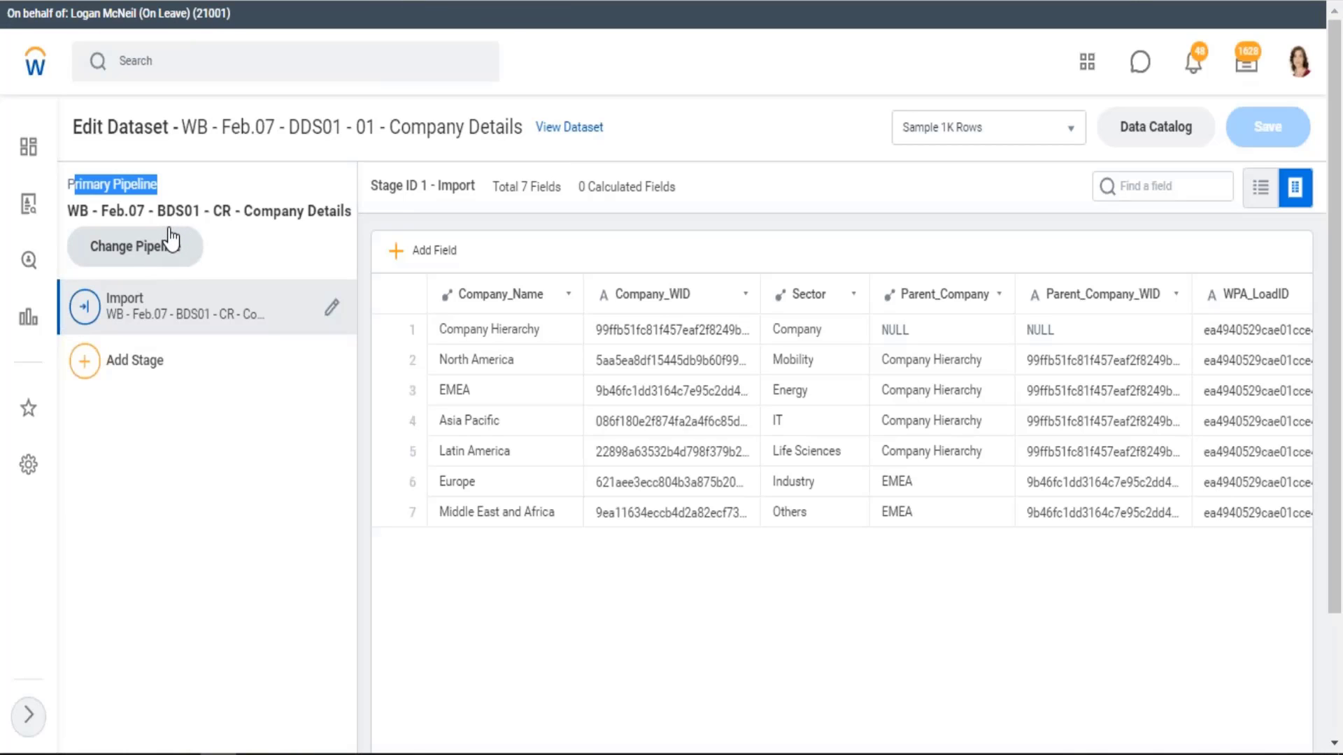
# Switch to Excel and highlight the Base Dataset and Derived Dataset pipeline statements in cell B25 of the 07.02 sheet
pyautogui.hotkey('alt', 'Tab')
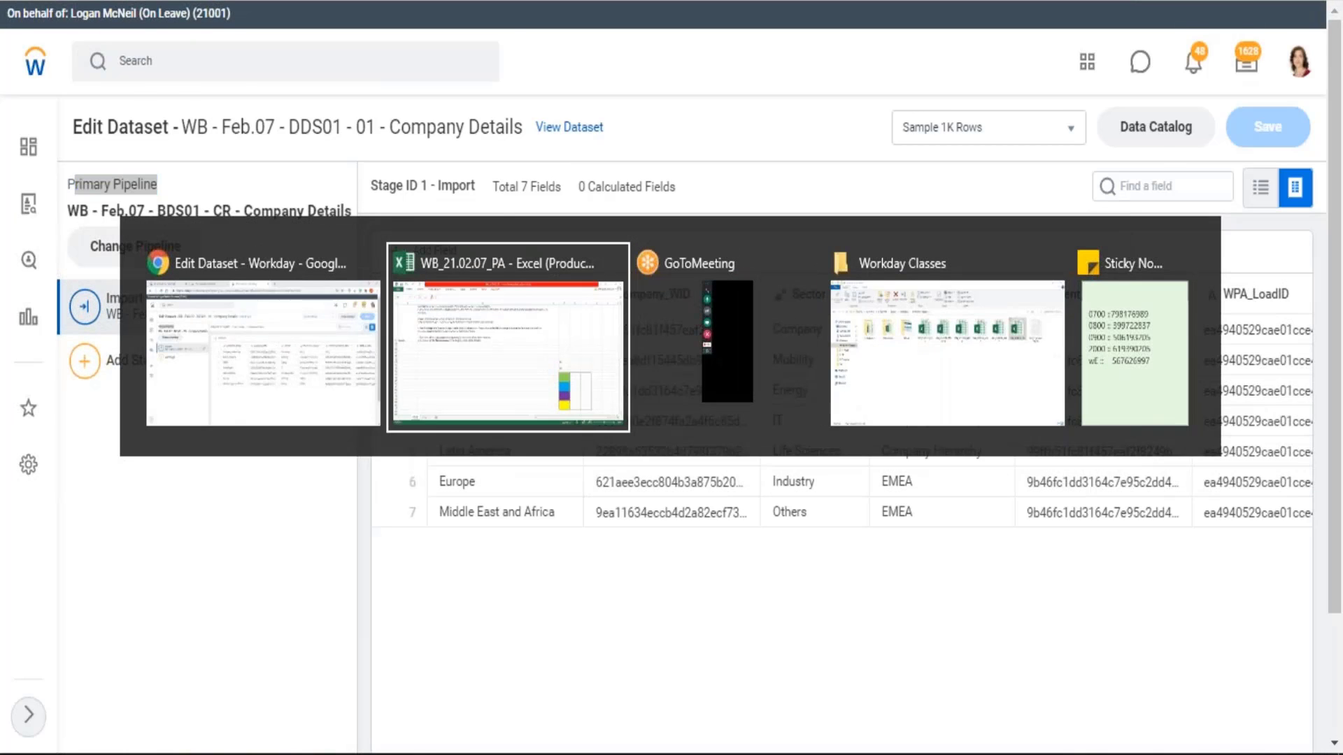
pyautogui.scroll(1, 261, 395)
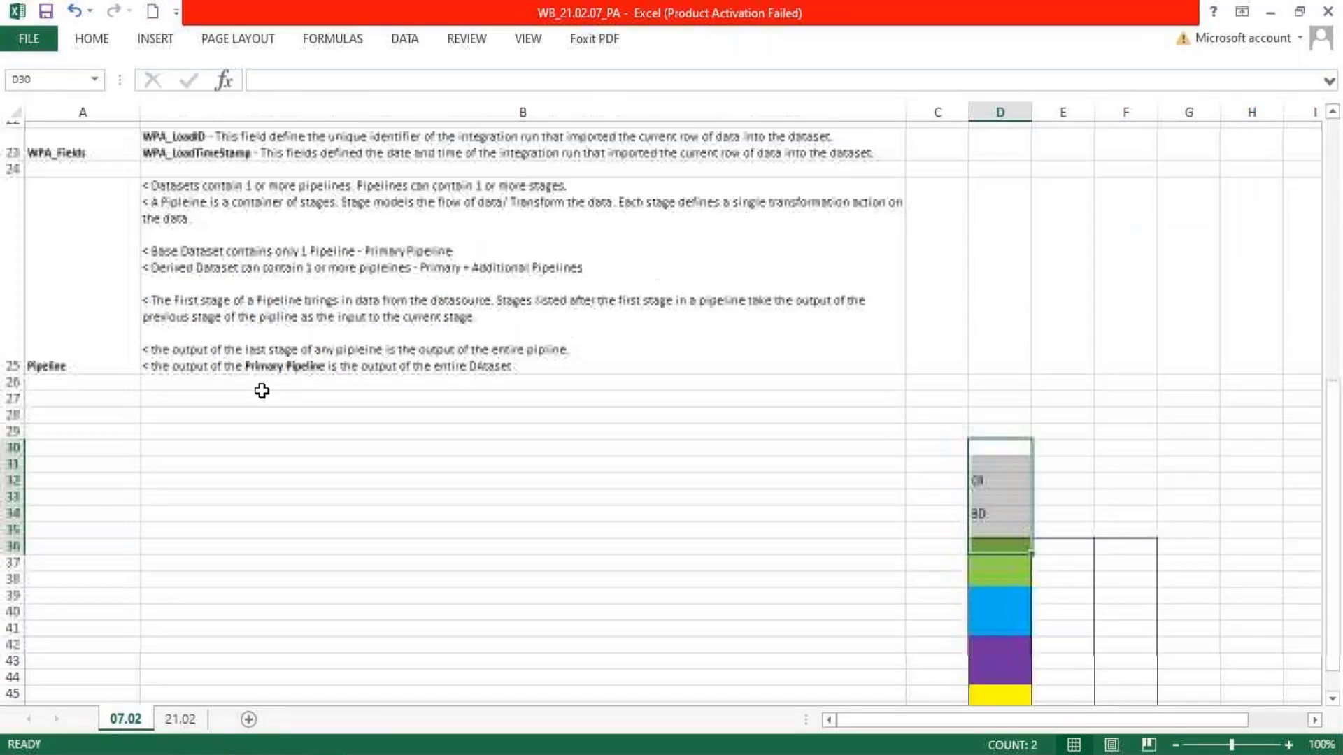
pyautogui.scroll(3, 262, 391)
pyautogui.scroll(-3, 390, 537)
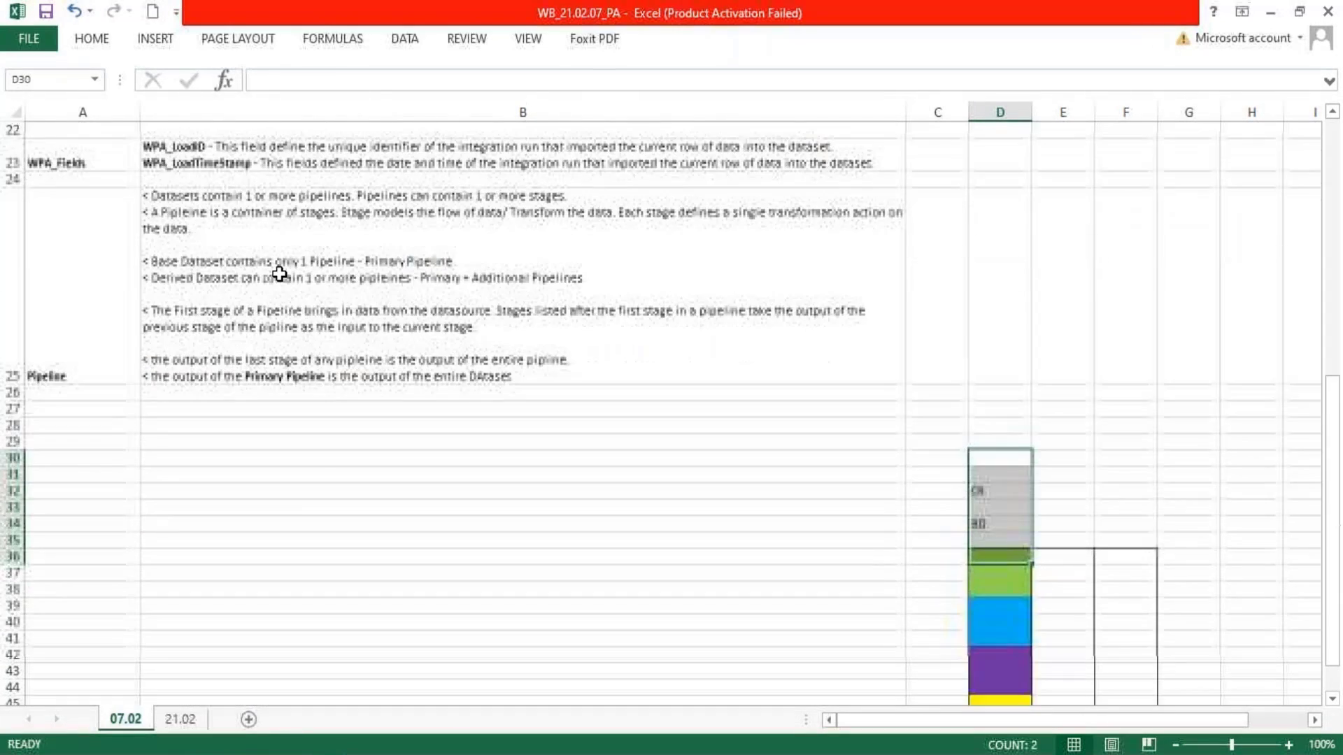
pyautogui.doubleClick(285, 271)
pyautogui.moveTo(294, 264)
pyautogui.mouseDown()
pyautogui.moveTo(307, 265)
pyautogui.moveTo(293, 256)
pyautogui.mouseUp()
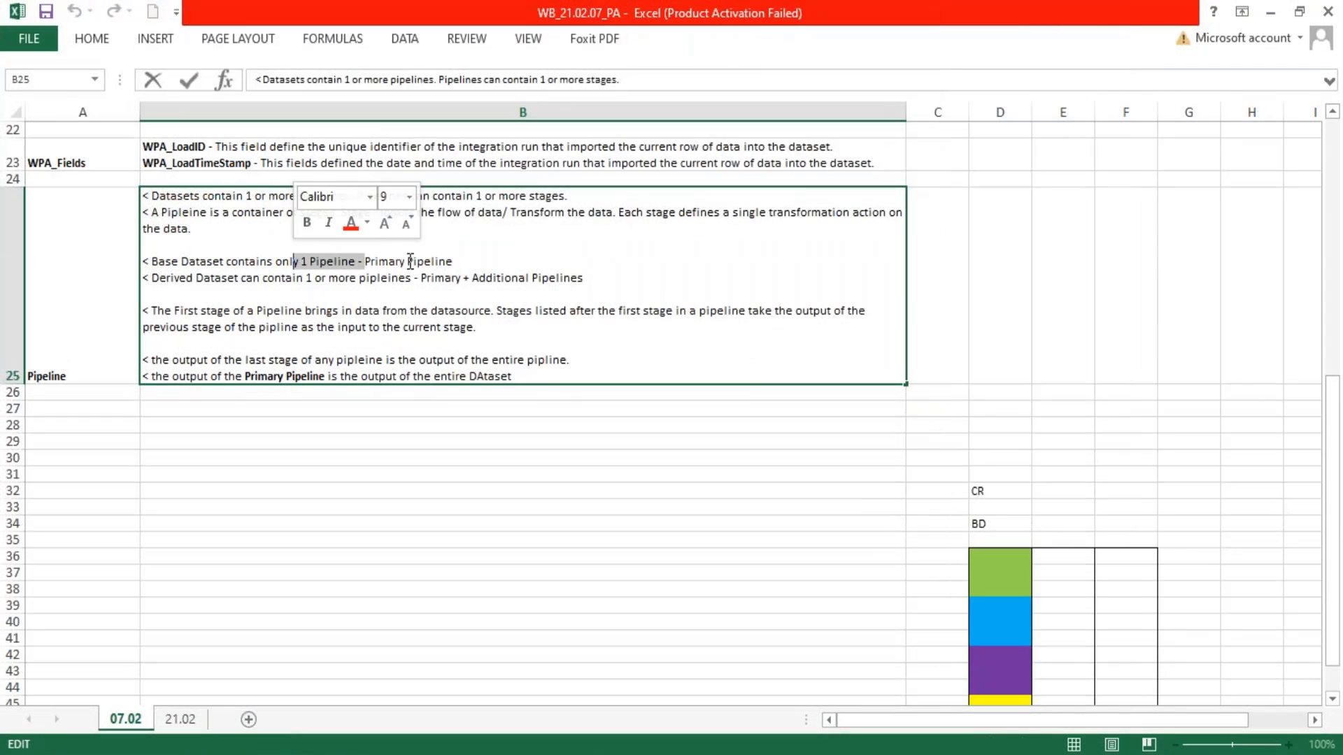
pyautogui.moveTo(453, 261); pyautogui.dragTo(343, 260)
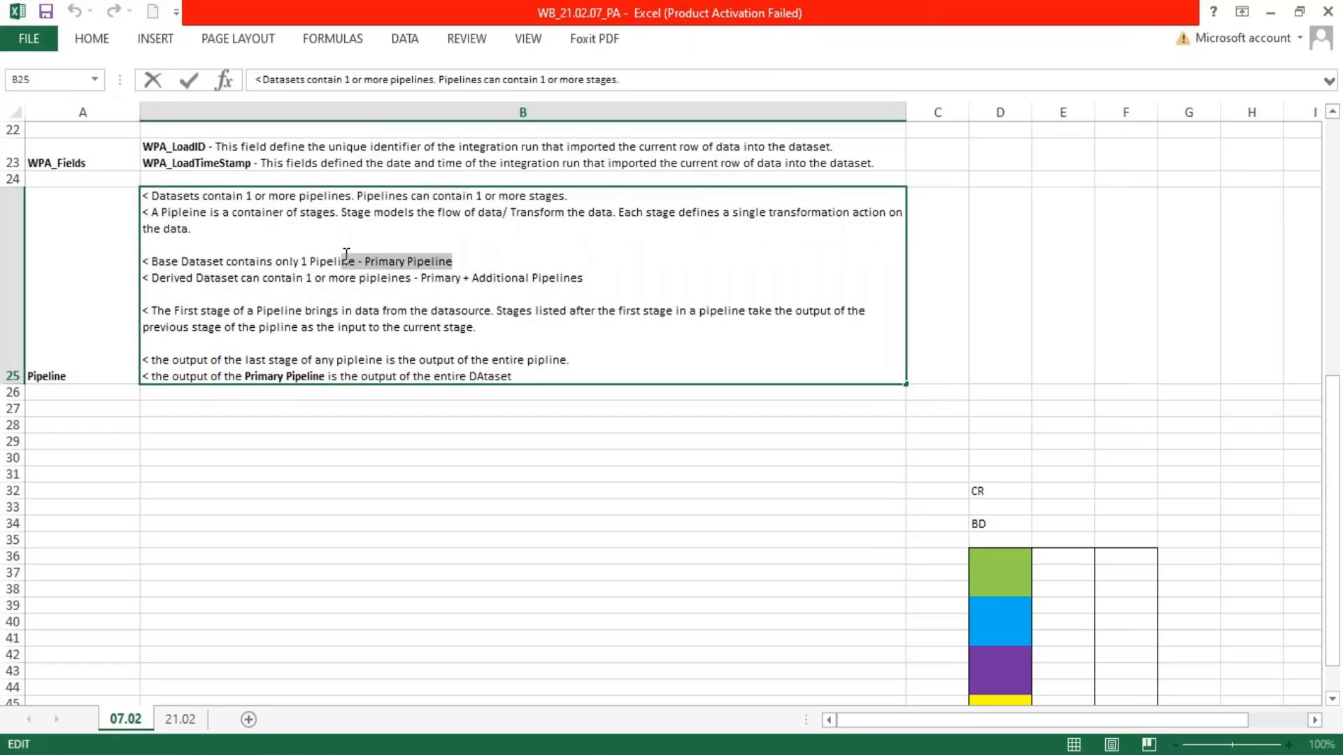
pyautogui.moveTo(197, 277); pyautogui.dragTo(608, 284)
pyautogui.doubleClick(442, 279)
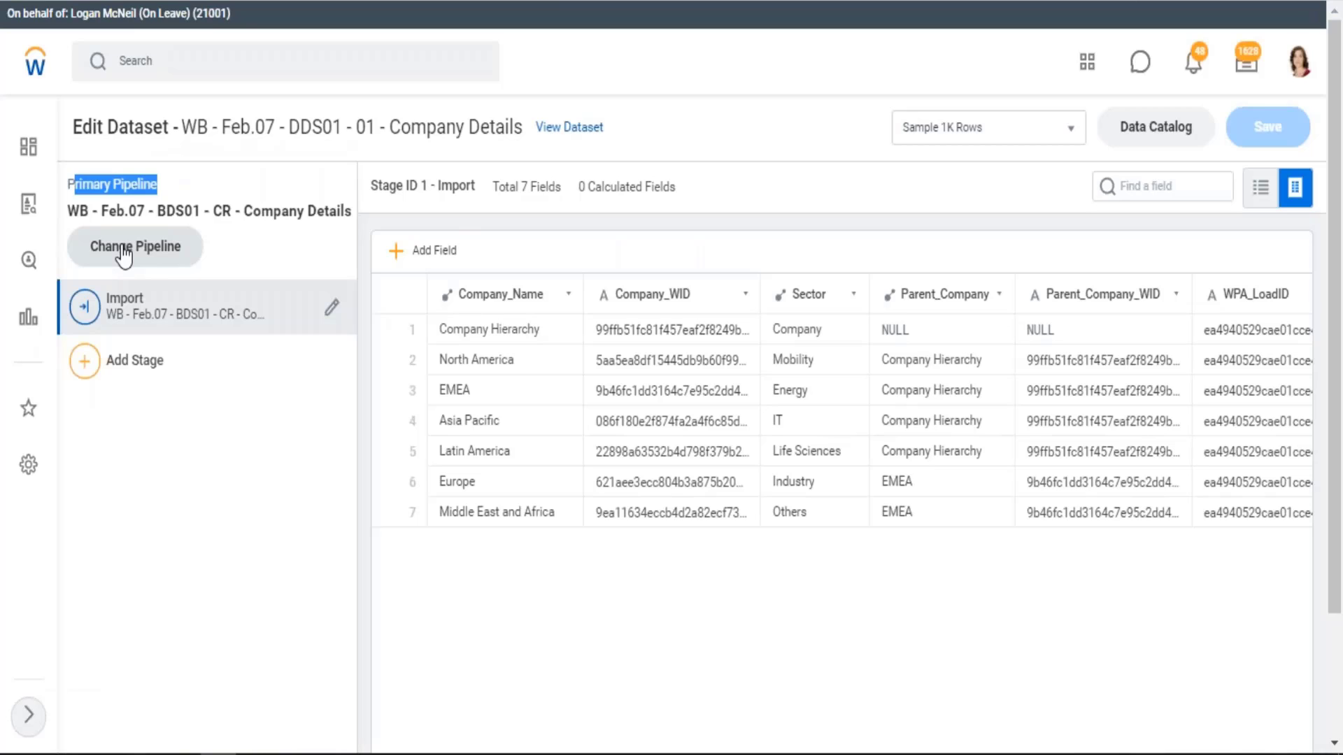
# Show the pipeline list of the DDS01 Company Details dataset in Workday and compare it with the BDS01 dataset's stage view
pyautogui.click(123, 253)
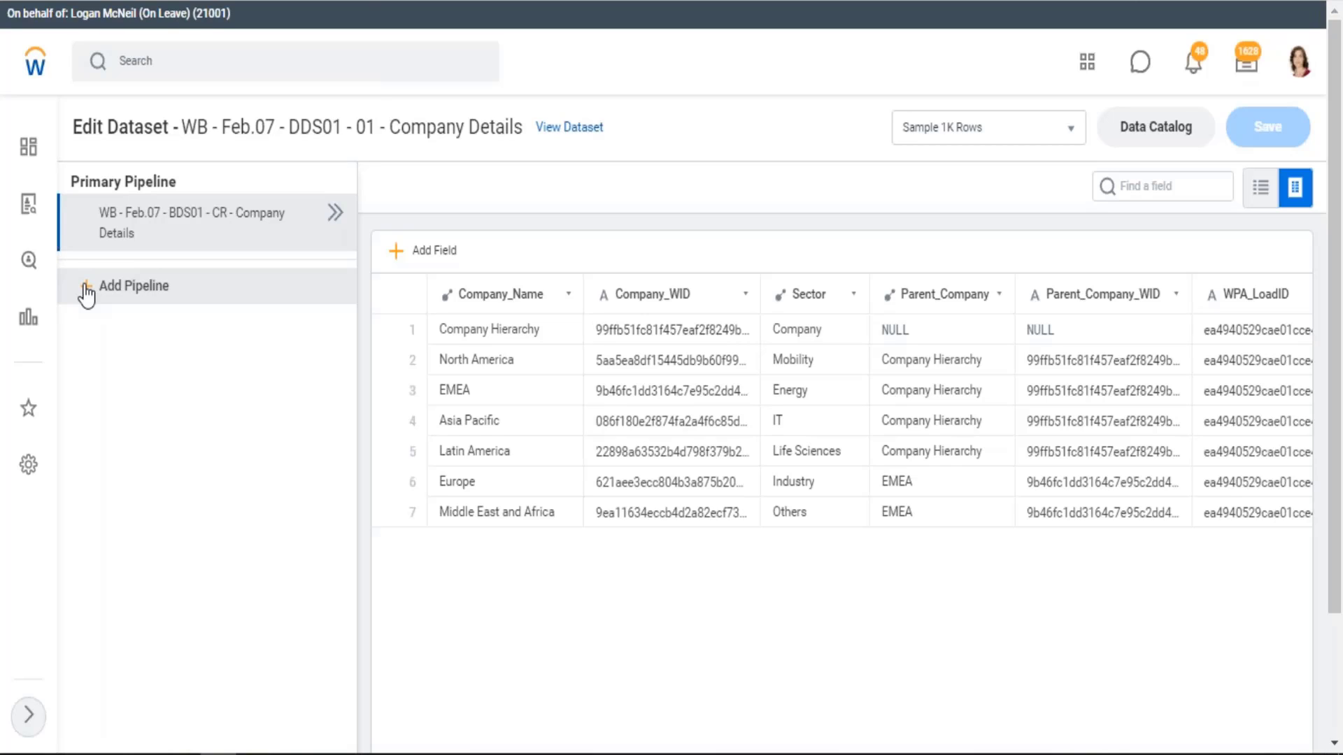
pyautogui.click(304, 2)
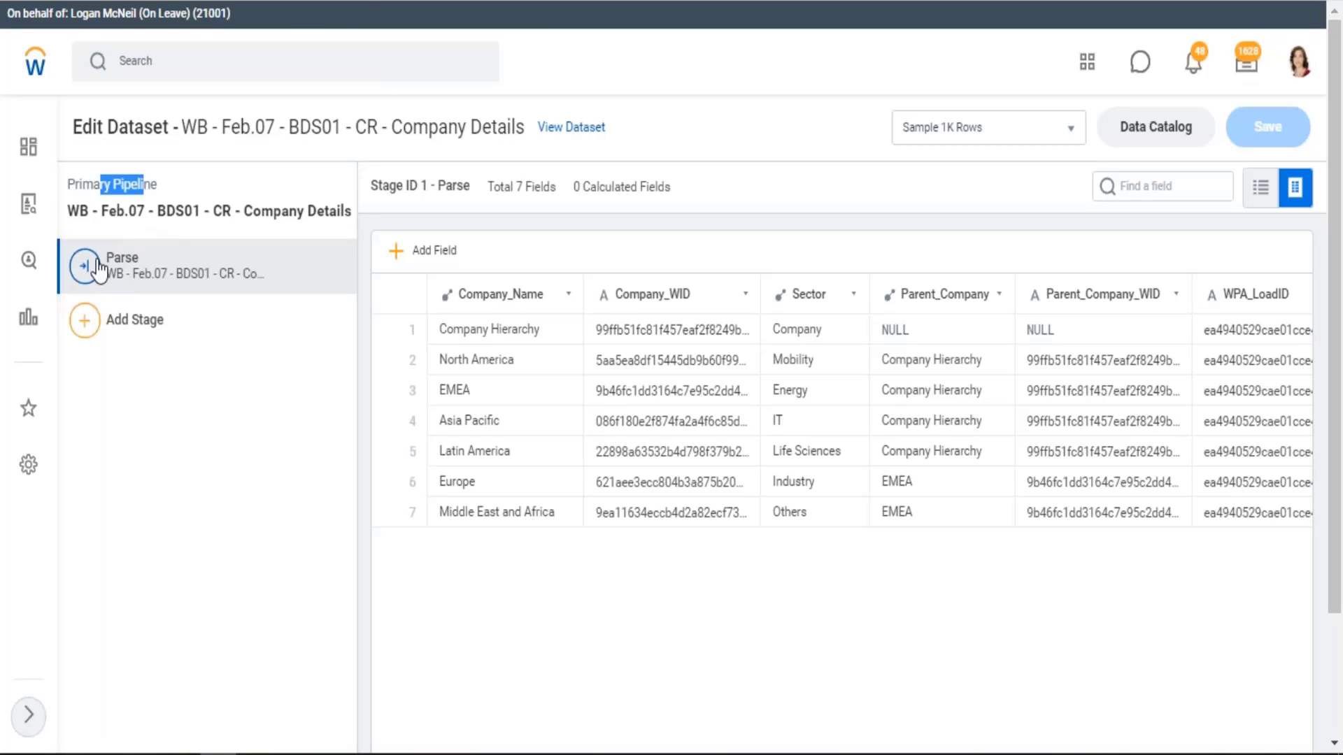
pyautogui.hotkey('ctrl', 'Tab')
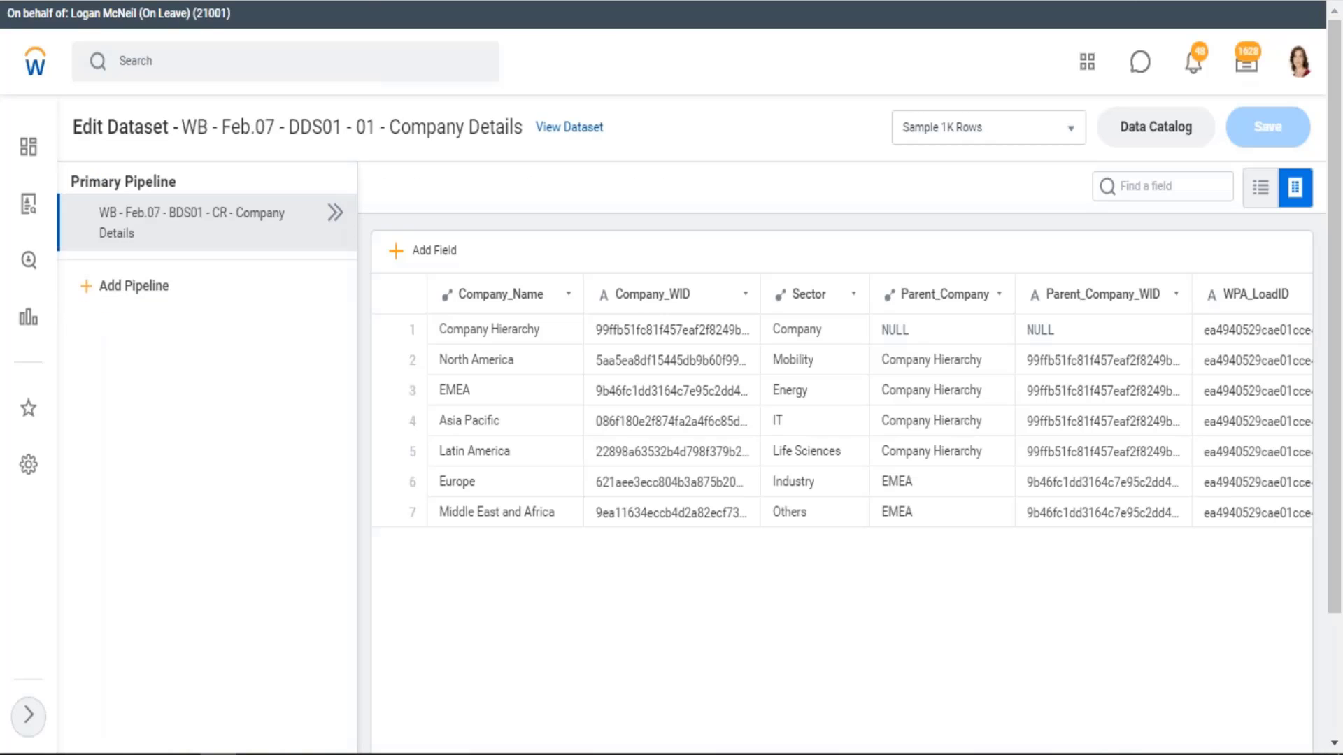
# Return to the BDS01 Company Details dataset and highlight its pipeline name and its dataset name in the title
pyautogui.hotkey('ctrl', 'Tab')
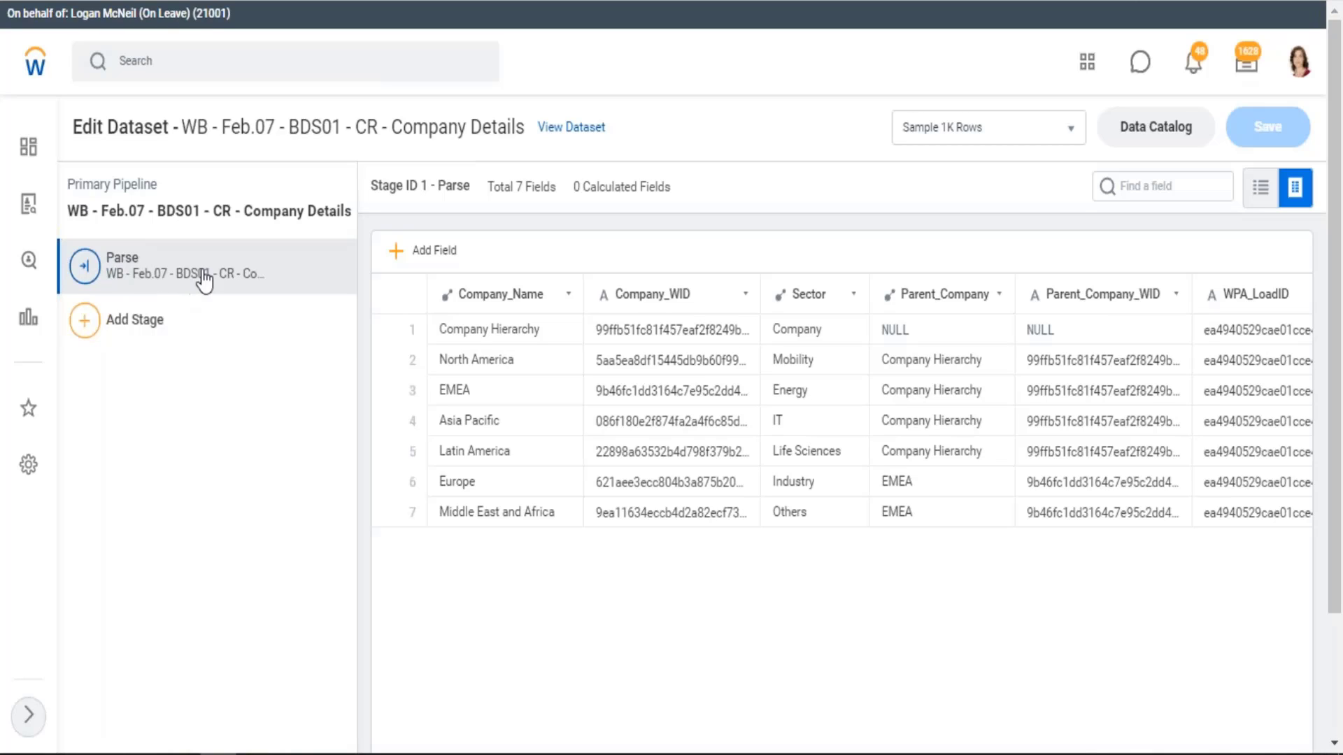
pyautogui.moveTo(80, 211); pyautogui.dragTo(308, 211)
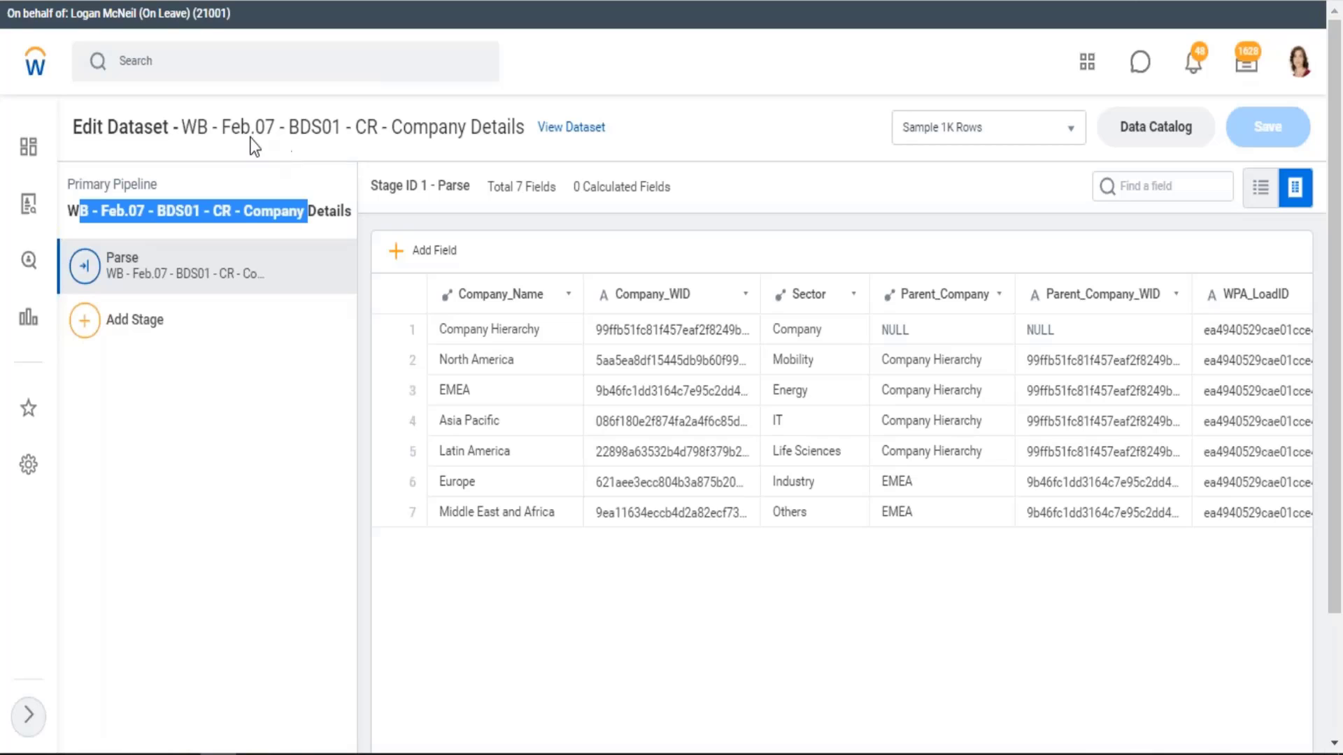
pyautogui.moveTo(182, 127); pyautogui.dragTo(509, 123)
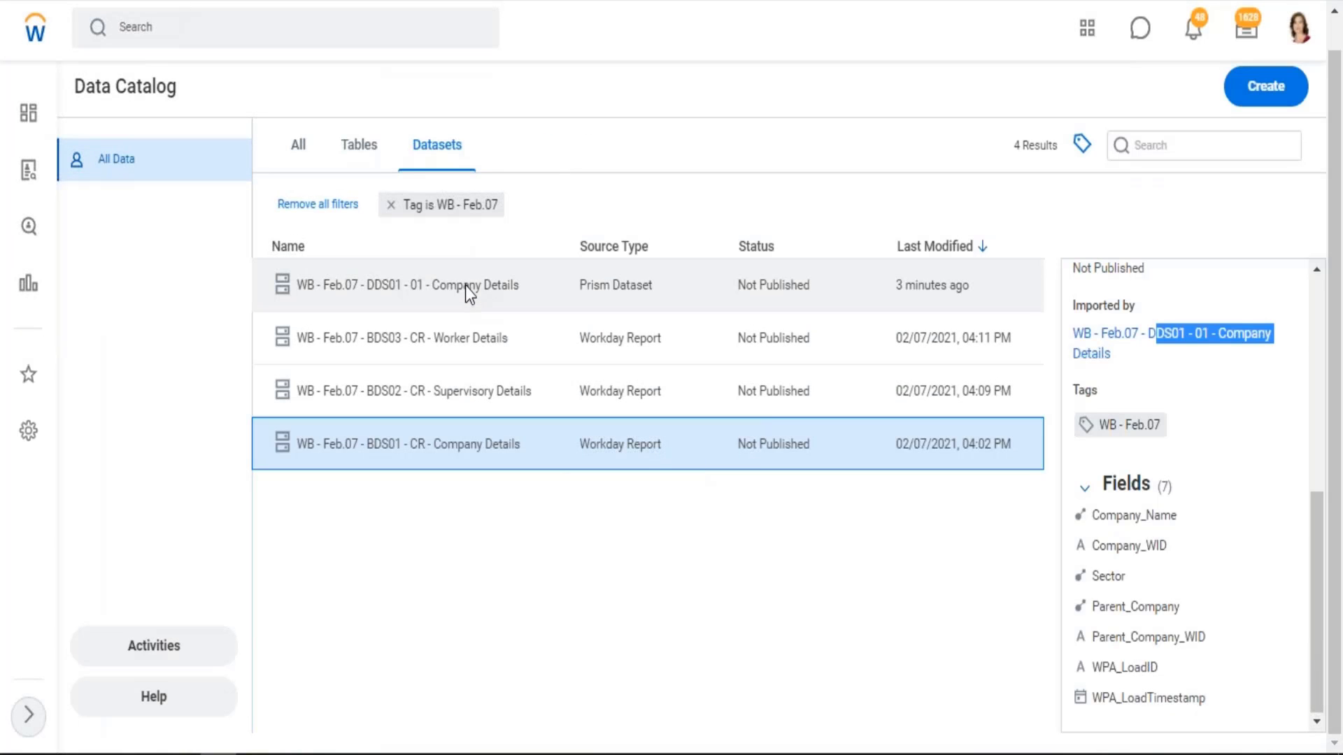
# Show the Data Catalog details of WB - Feb.07 - DDS01 - 01 - Company Details and choose one of the dataset's available actions
pyautogui.click(464, 286)
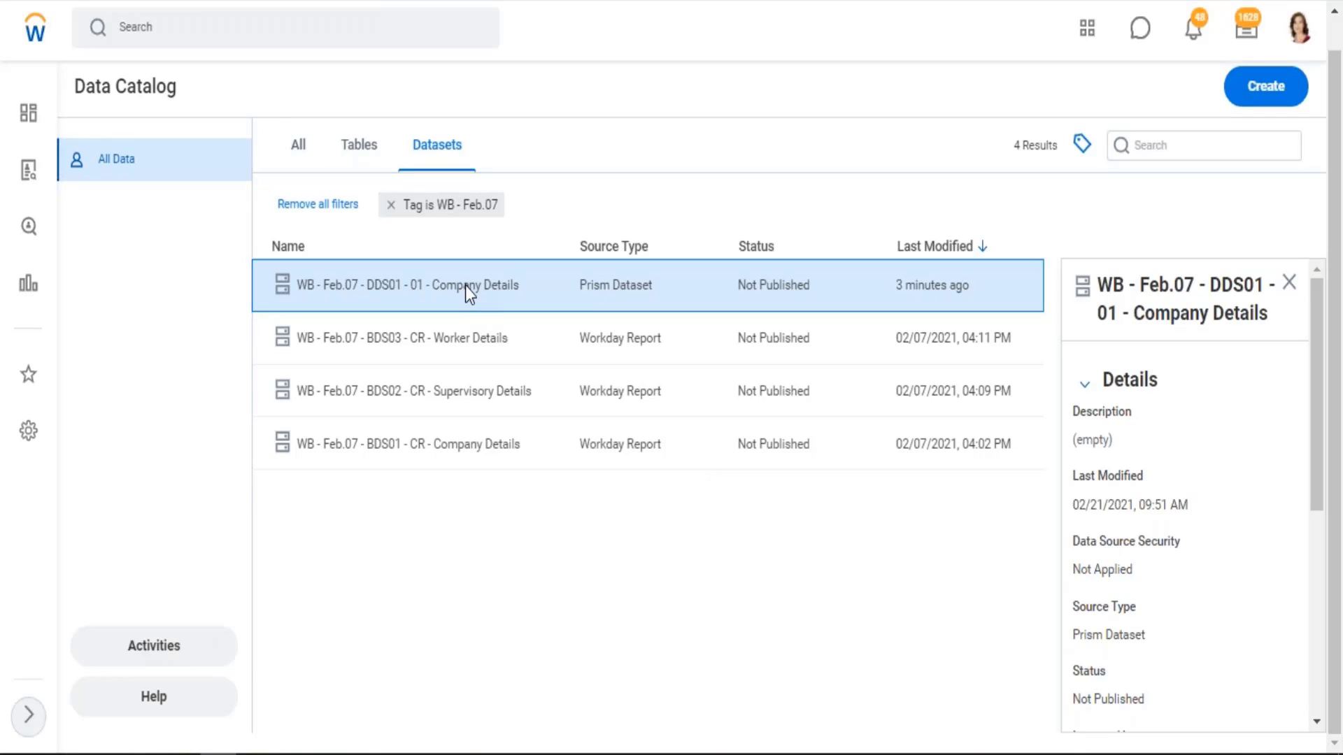
pyautogui.rightClick(464, 285)
pyautogui.click(536, 396)
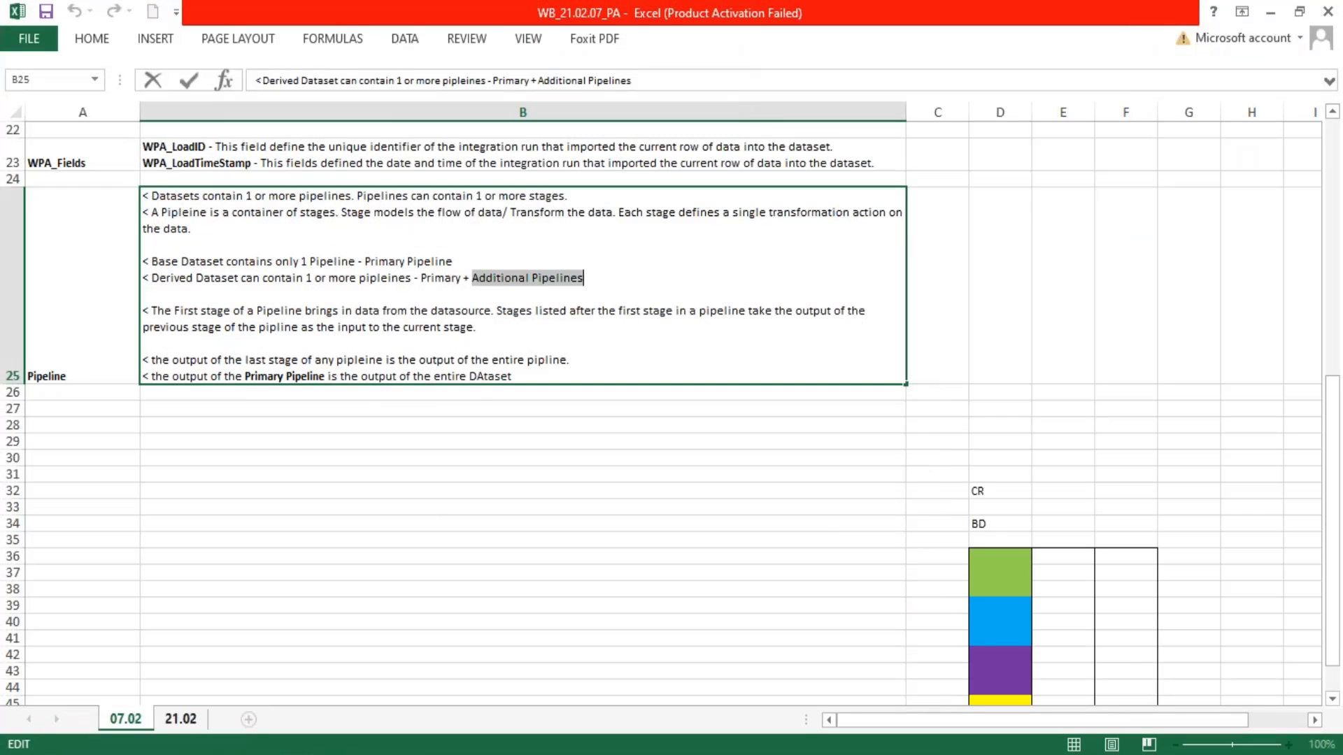
# In the Excel notes, insert a blank line before the last "<" bullet in cell B1 of the 21.02 sheet
pyautogui.click(183, 719)
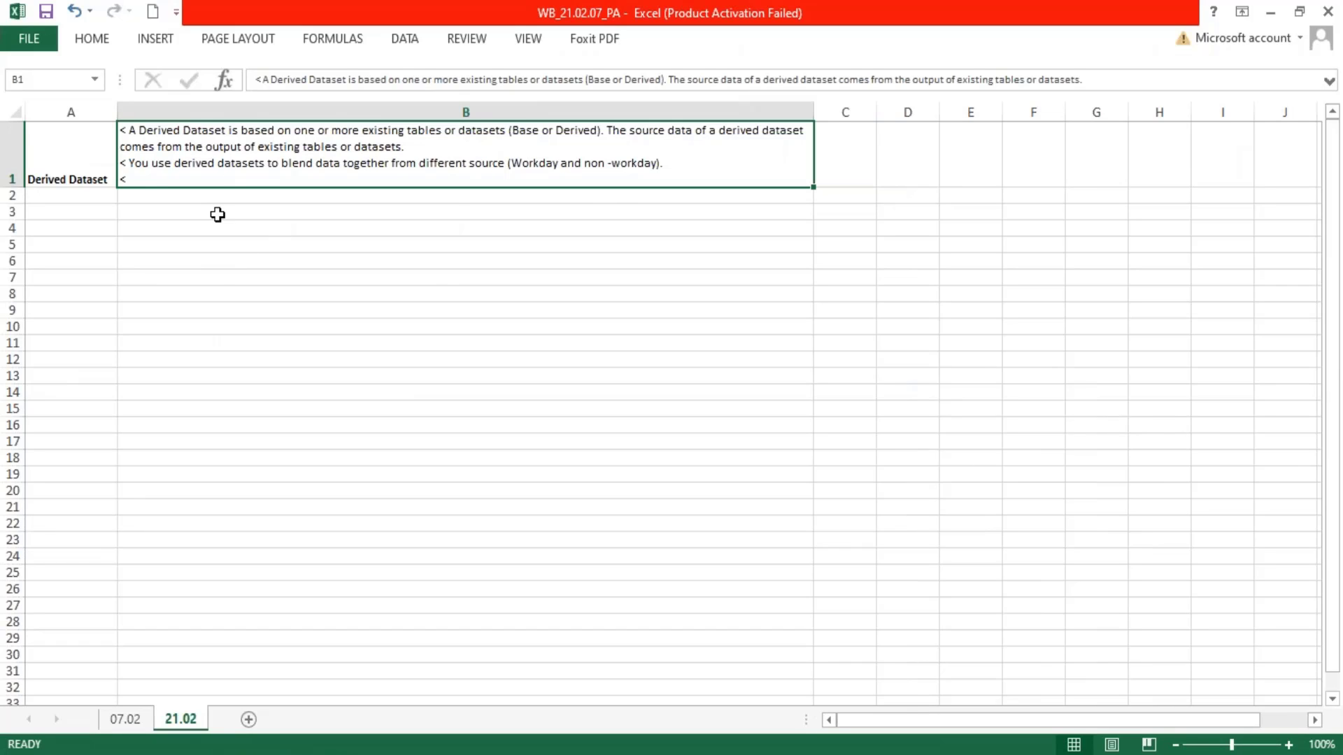
pyautogui.doubleClick(136, 178)
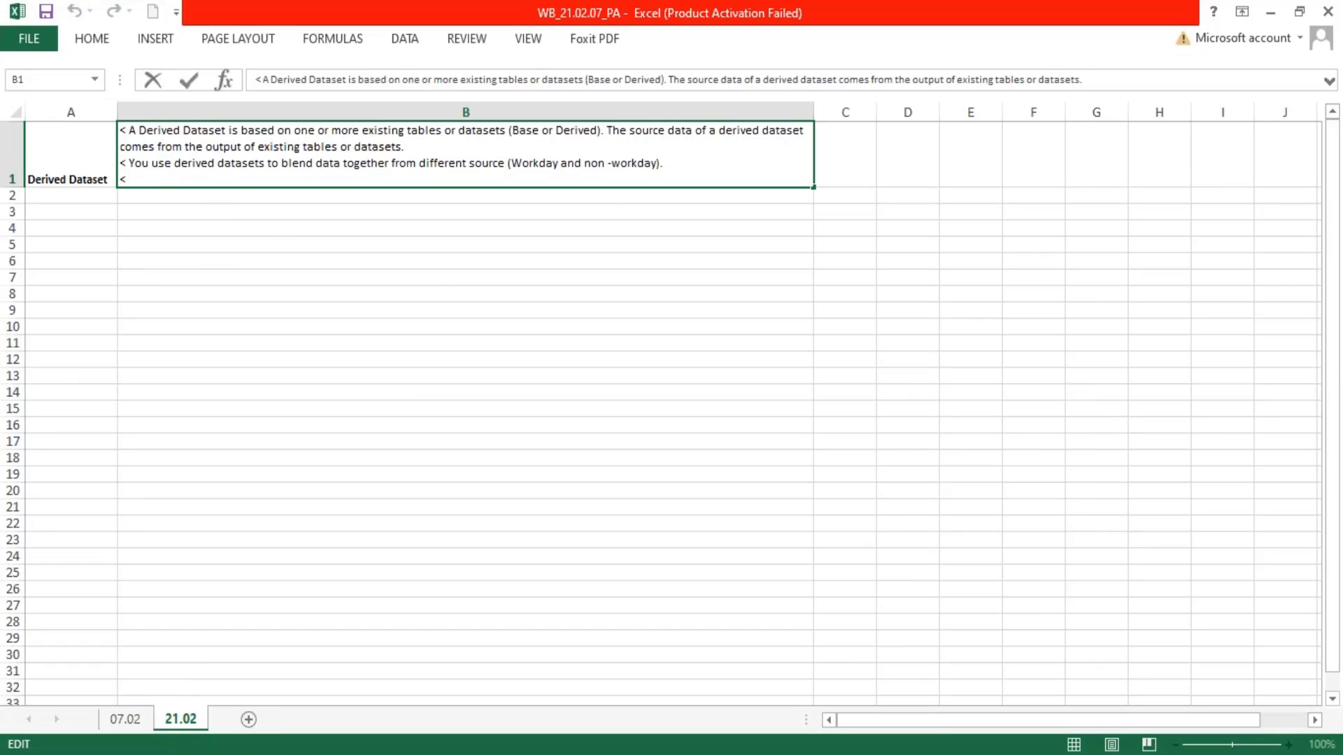
pyautogui.press('BackSpace')
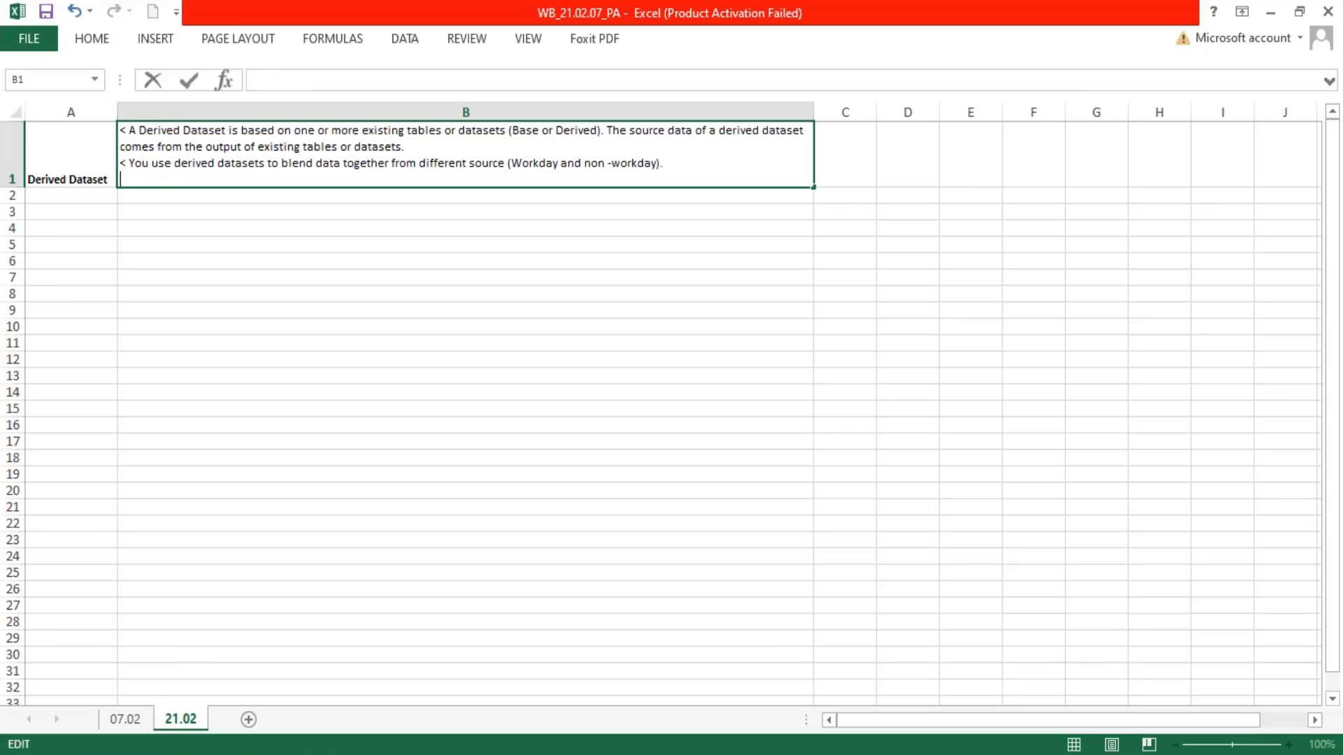
pyautogui.hotkey('alt', 'Return')
pyautogui.write('< ')
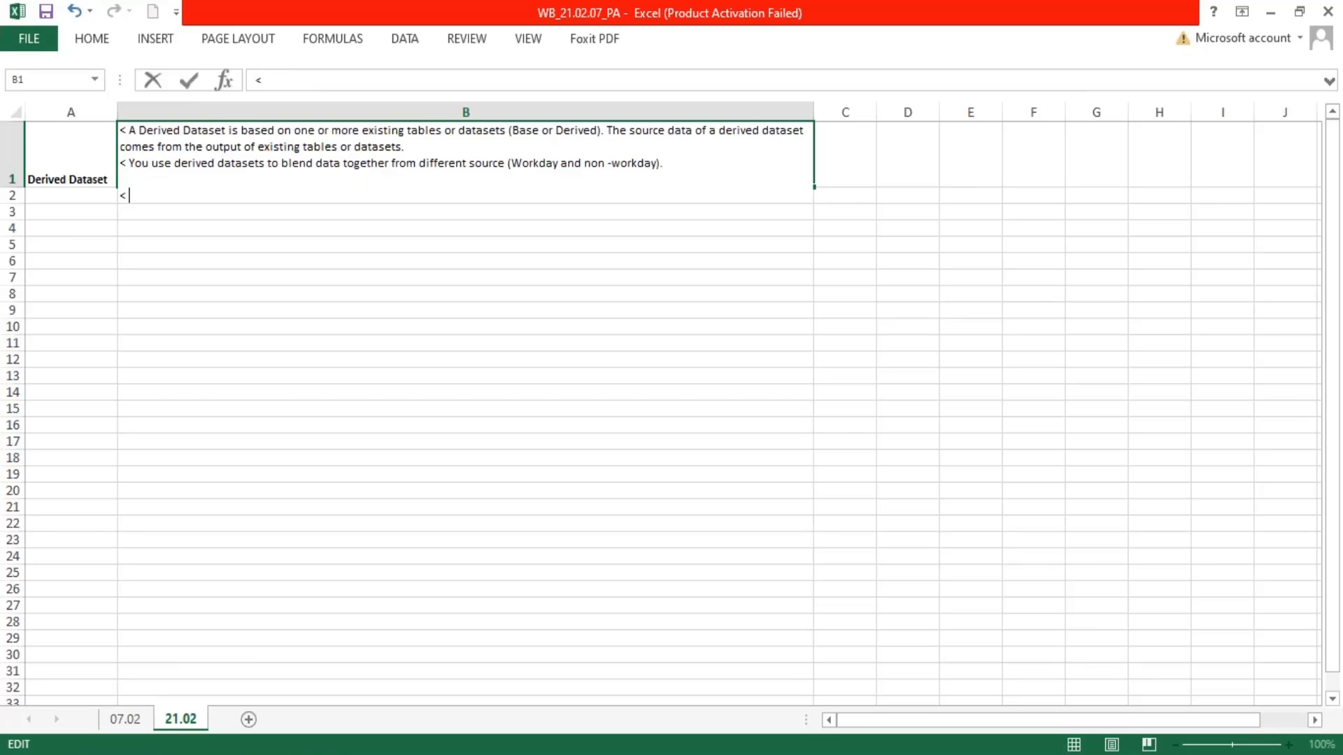
pyautogui.write('wHEN A')
# Write "When a Dataset is created Workday automatically creates a Primary Pipeline." after the last "<" bullet in cell B1
pyautogui.press('BackSpace')
pyautogui.press('BackSpace')
pyautogui.press('BackSpace')
pyautogui.press('BackSpace')
pyautogui.press('BackSpace')
pyautogui.press('BackSpace')
pyautogui.press('capslock')
pyautogui.write('When a Dataset is ')
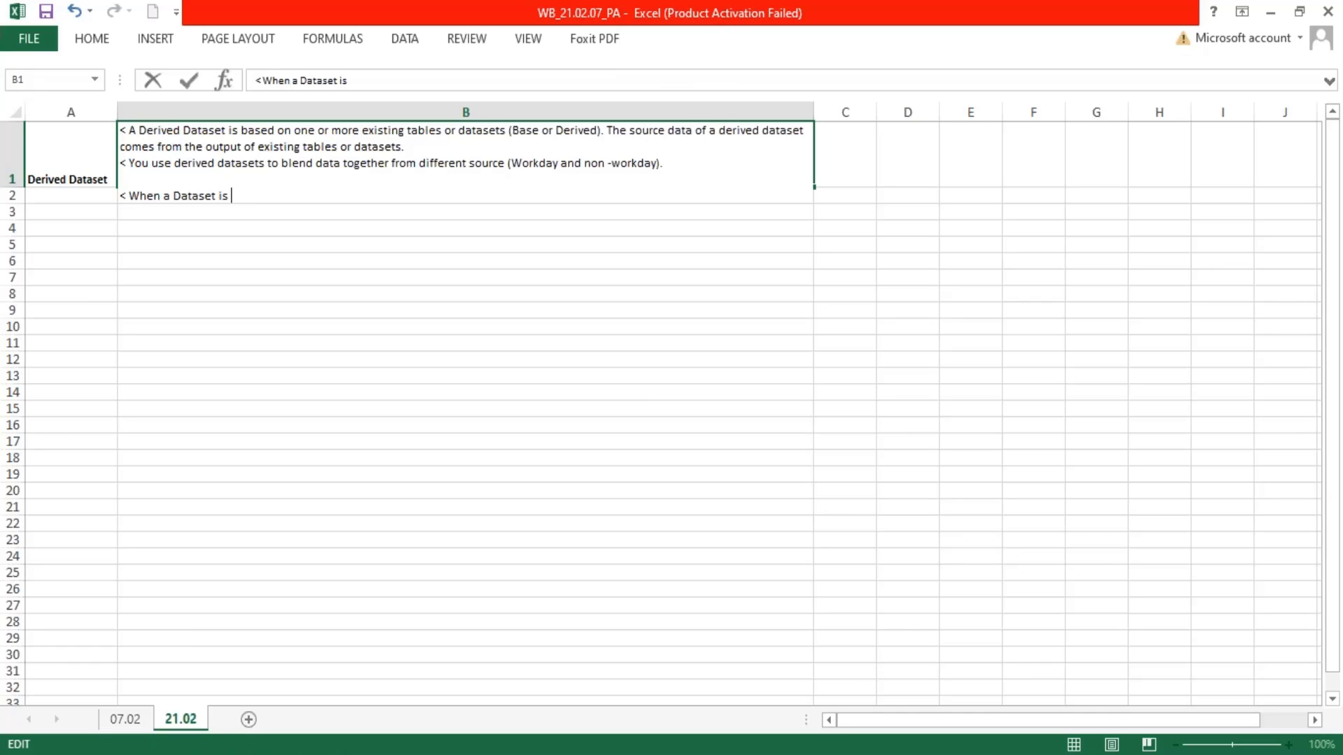
pyautogui.write('created Workday automat')
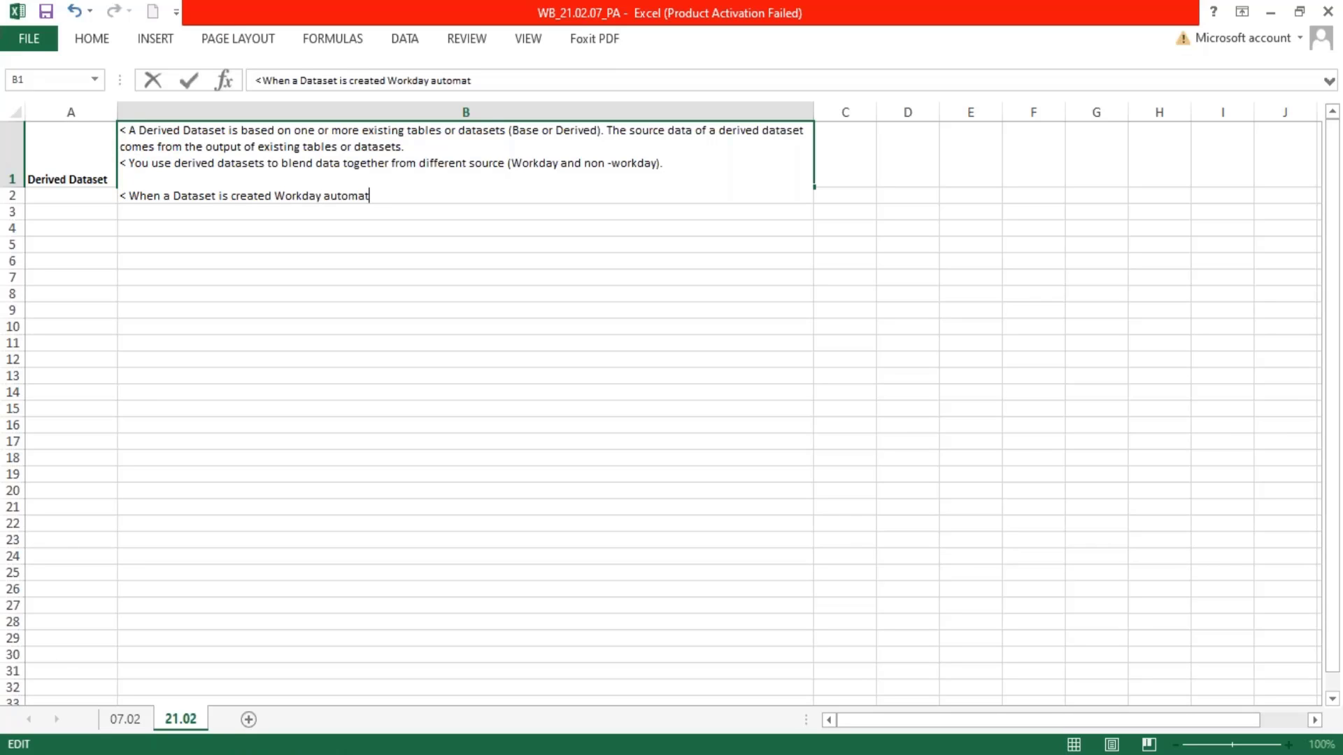
pyautogui.write('ically create')
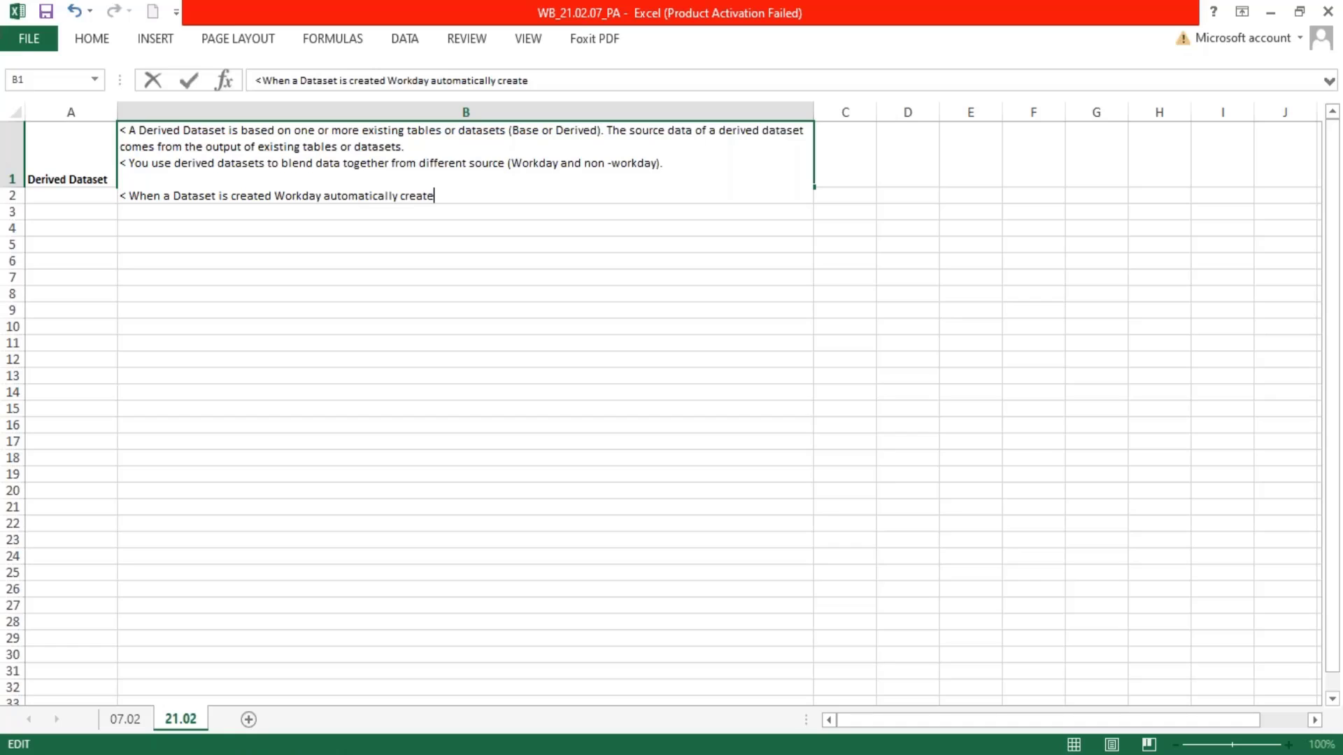
pyautogui.write('s a Primary Pipeline.')
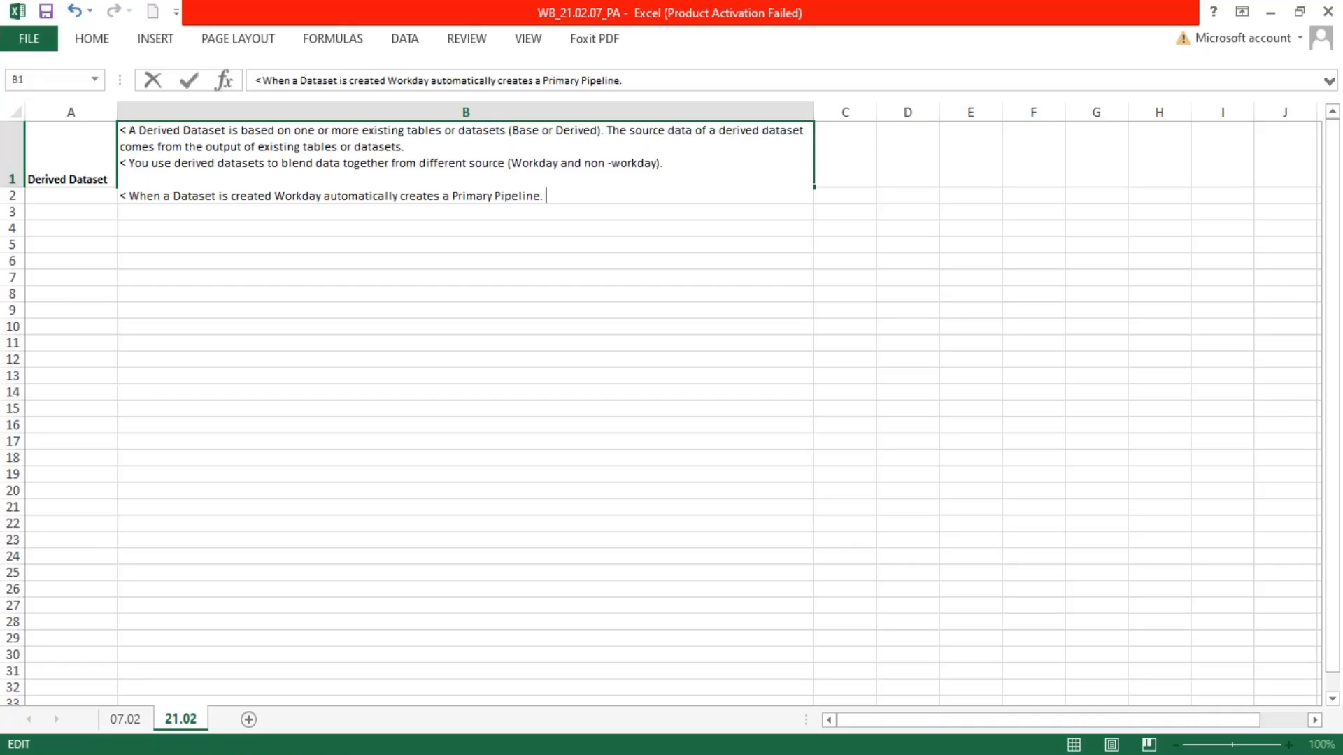
pyautogui.write(' Aftewards any nu')
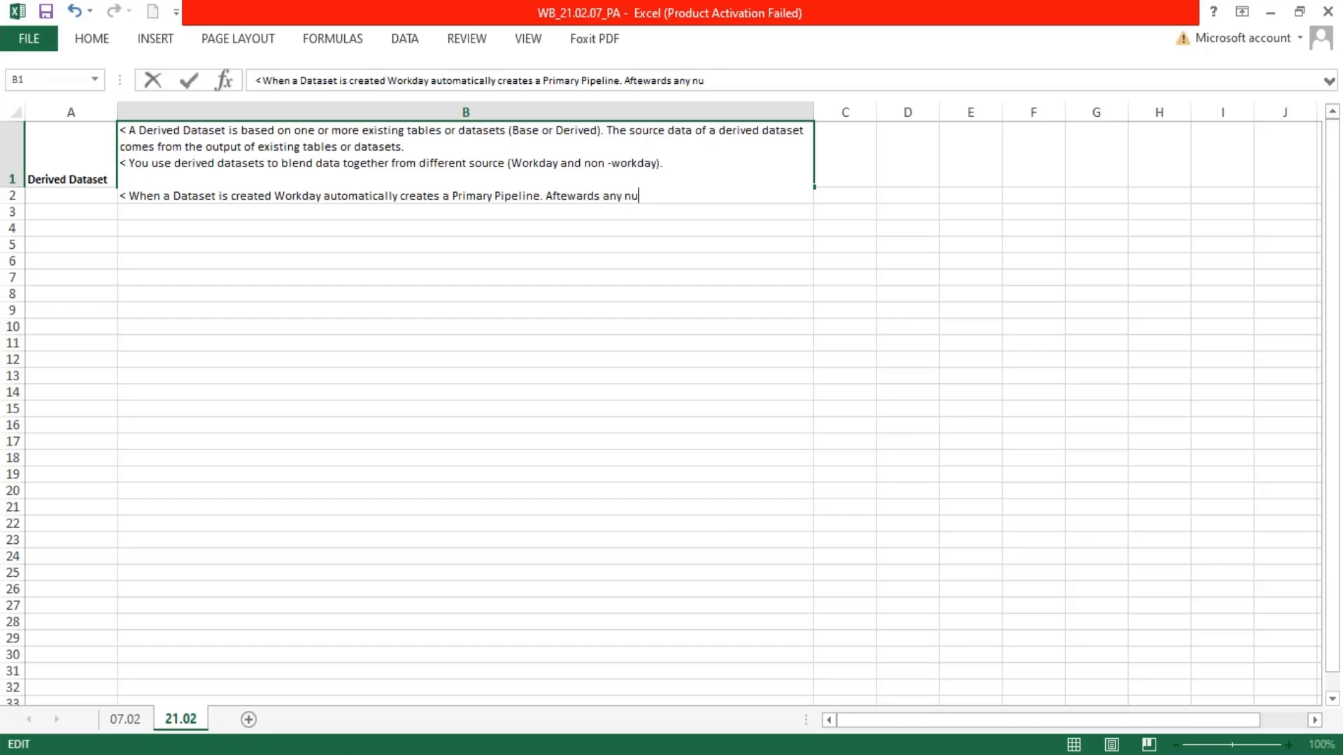
pyautogui.write('mber of additional po')
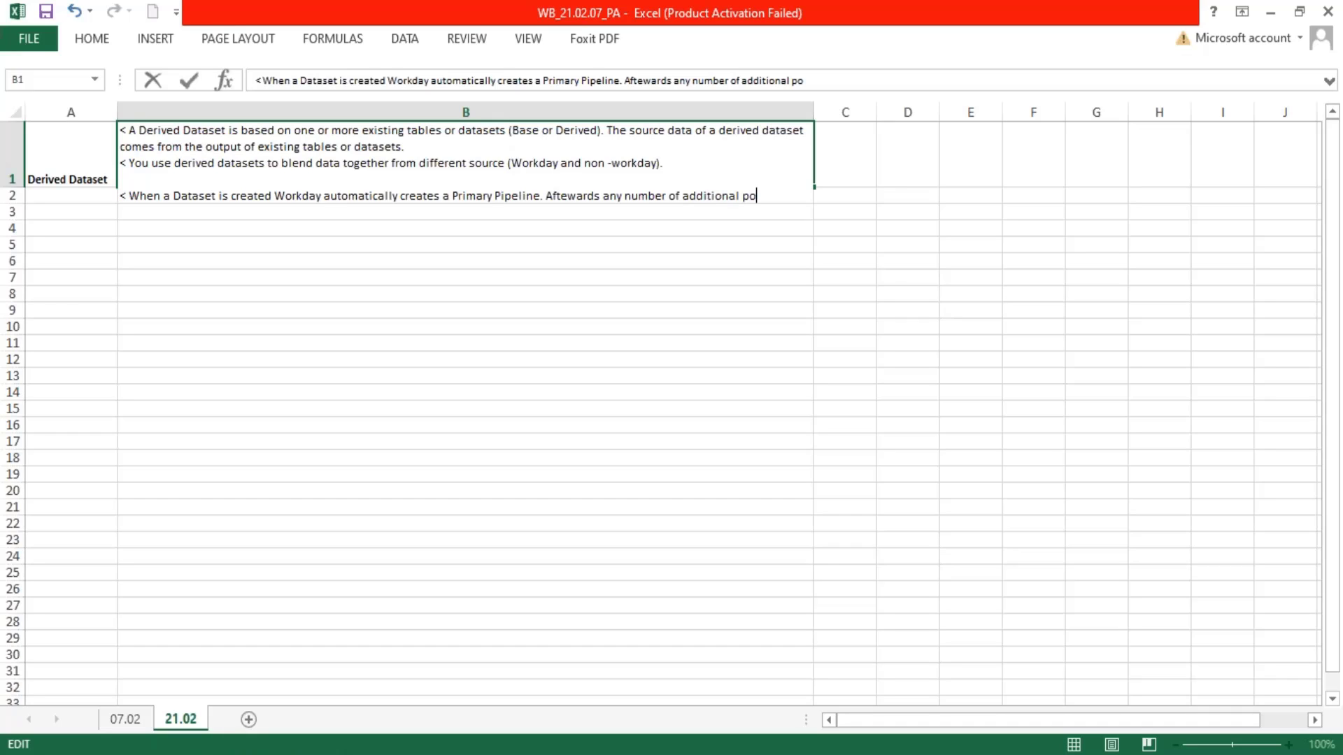
# Continue the bullet with "Aftewards any number of additional pipelines can be added by importing other tables and datasets."
pyautogui.press('BackSpace')
pyautogui.write('ipelines can be adde')
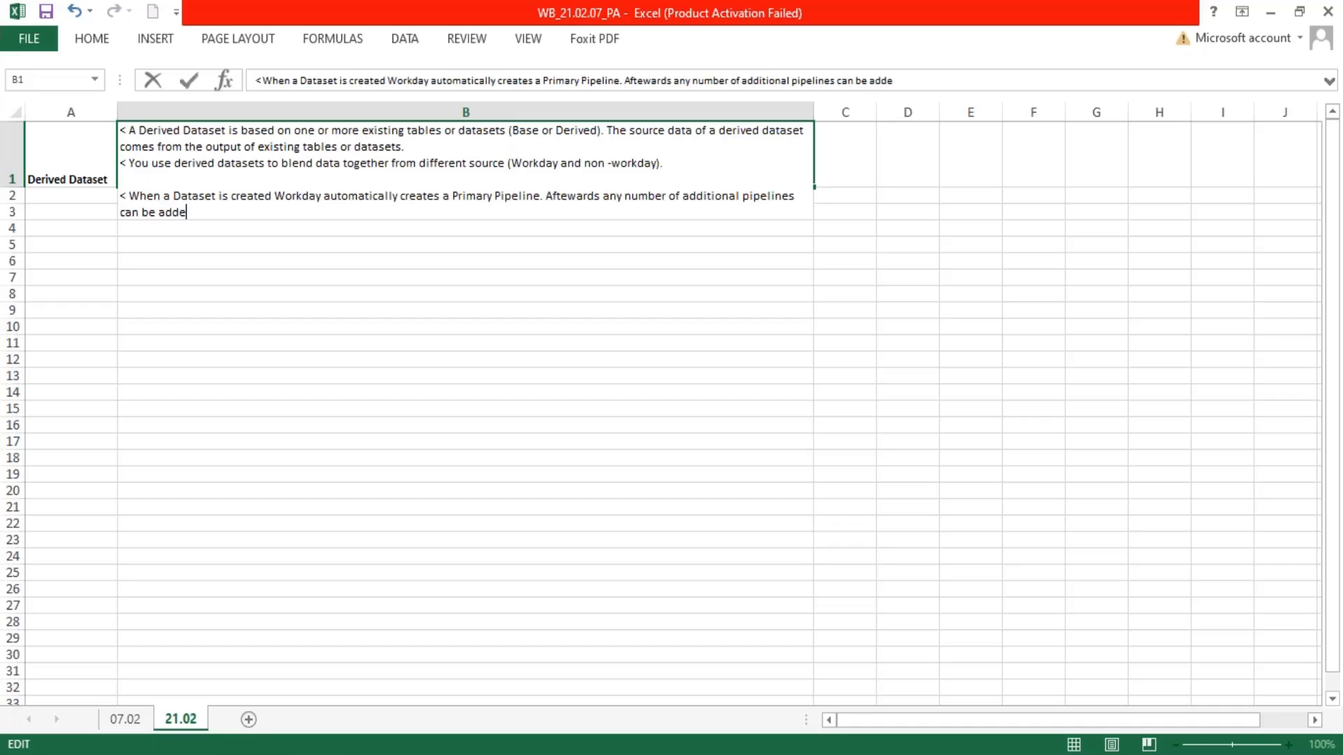
pyautogui.write('d by importing other ')
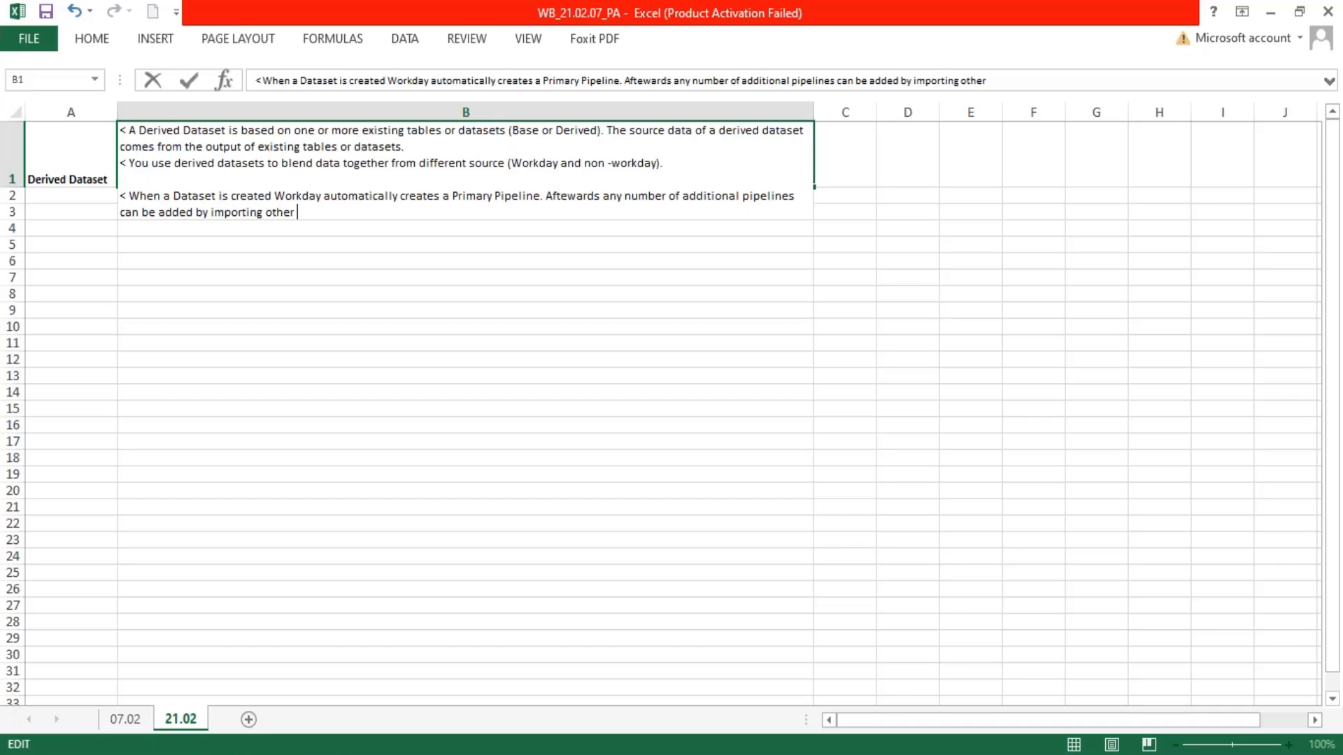
pyautogui.write('tables and da')
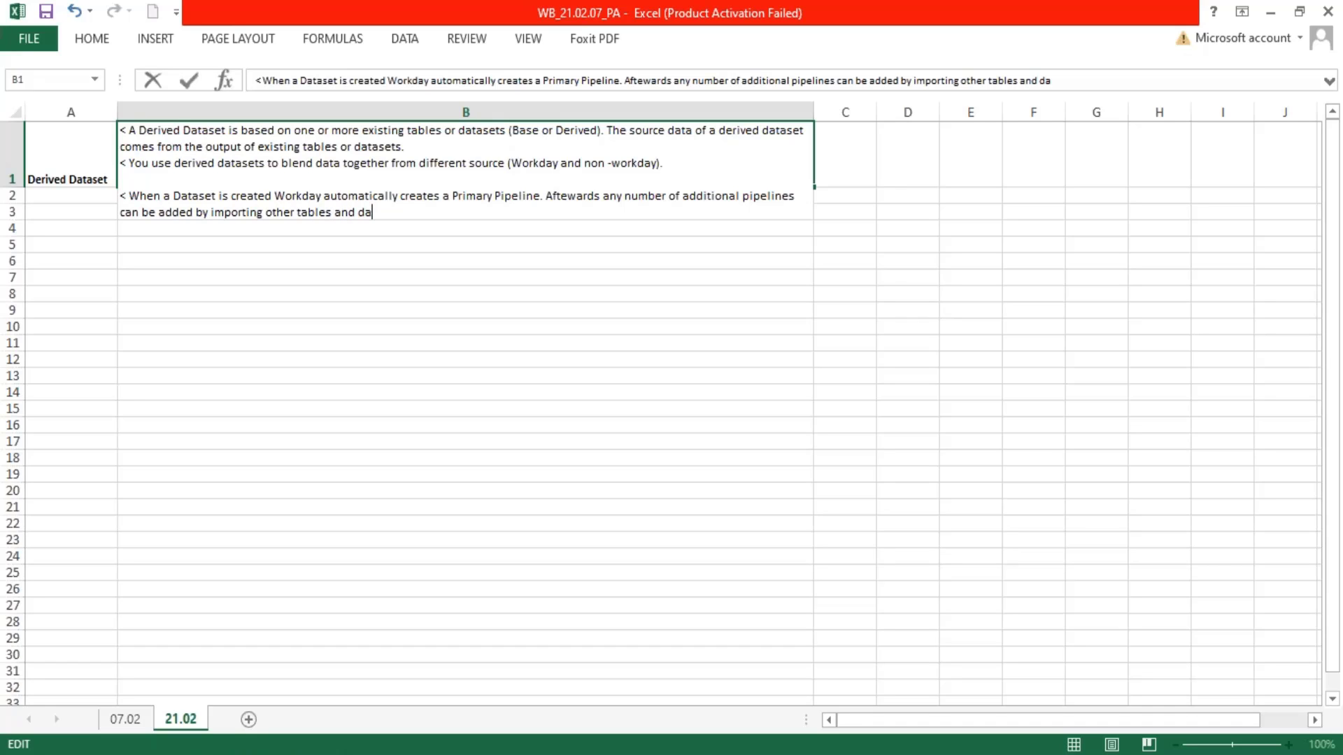
pyautogui.write('tasets.')
# Add a new line in B1 reading "< A pipeline is a collection of stages and can be added to both Base and Derived Datasets."
pyautogui.hotkey('alt', 'Return')
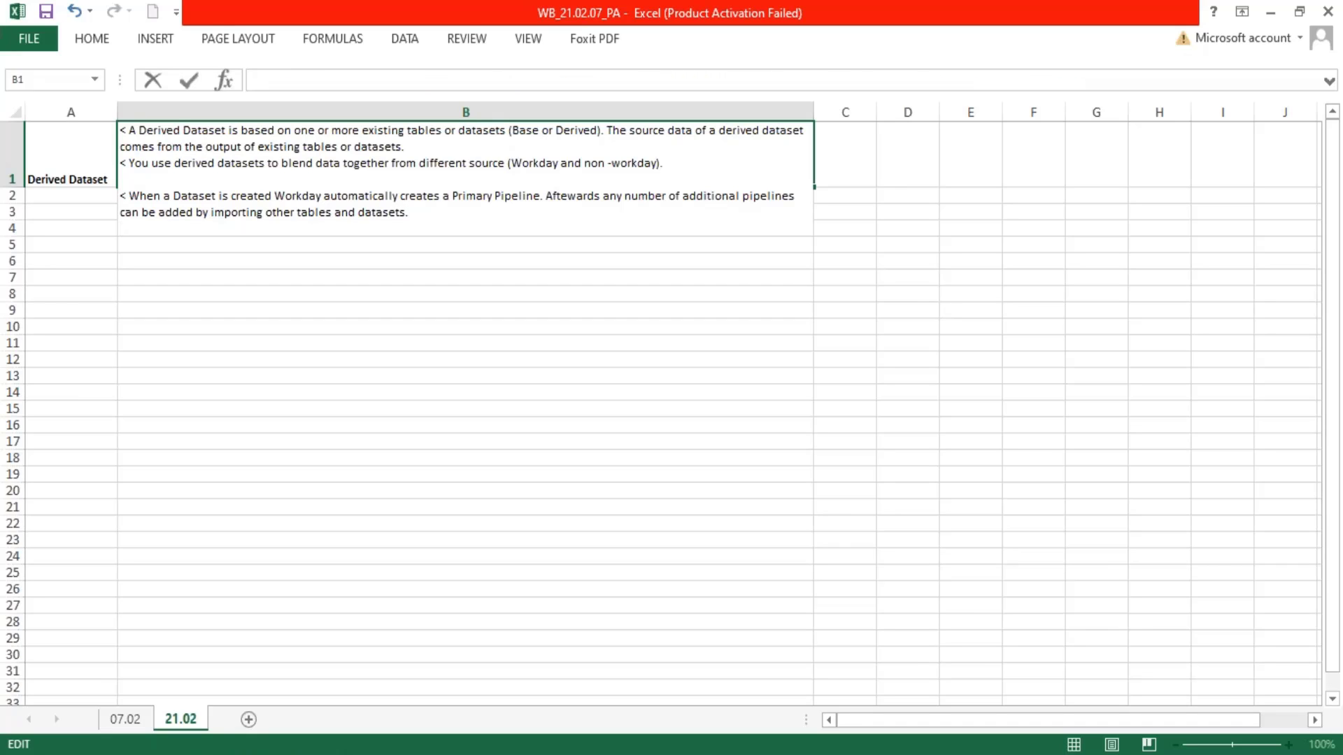
pyautogui.write('< A pipeline is')
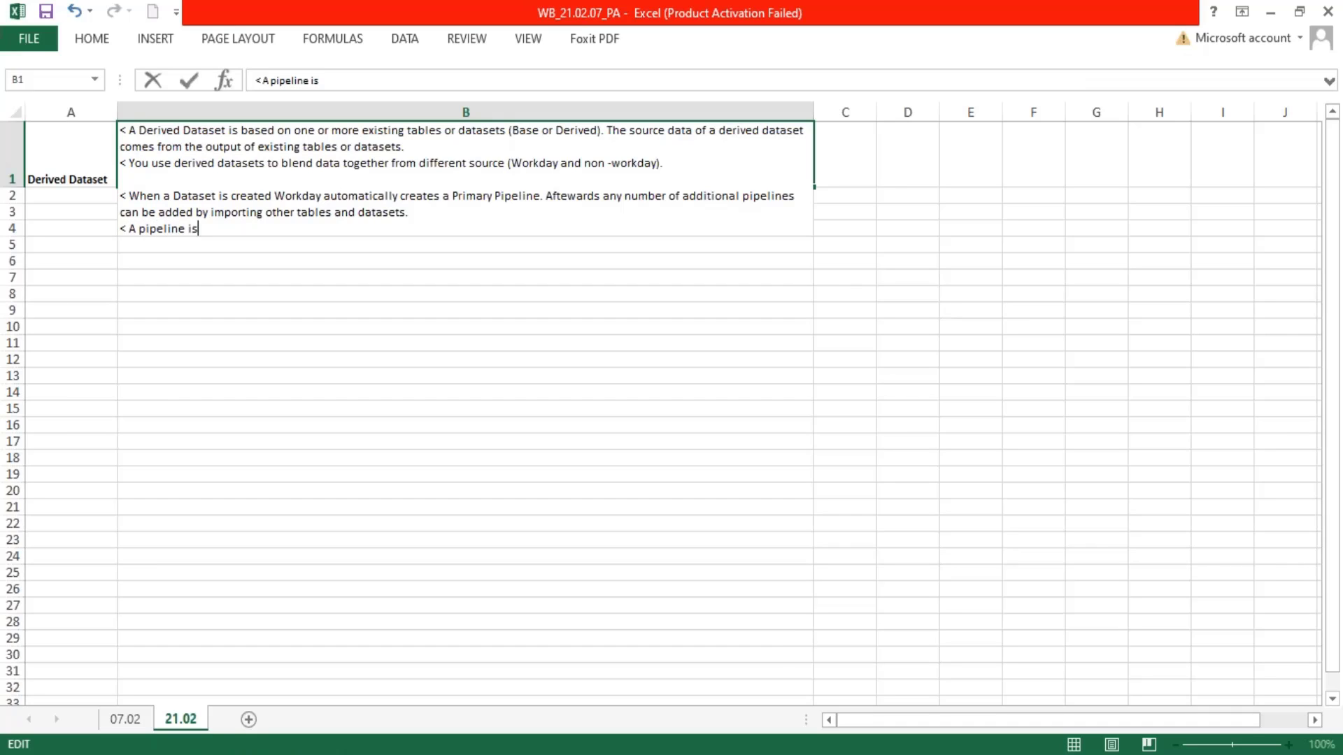
pyautogui.write(' a collection f')
pyautogui.press('BackSpace')
pyautogui.write('of stages')
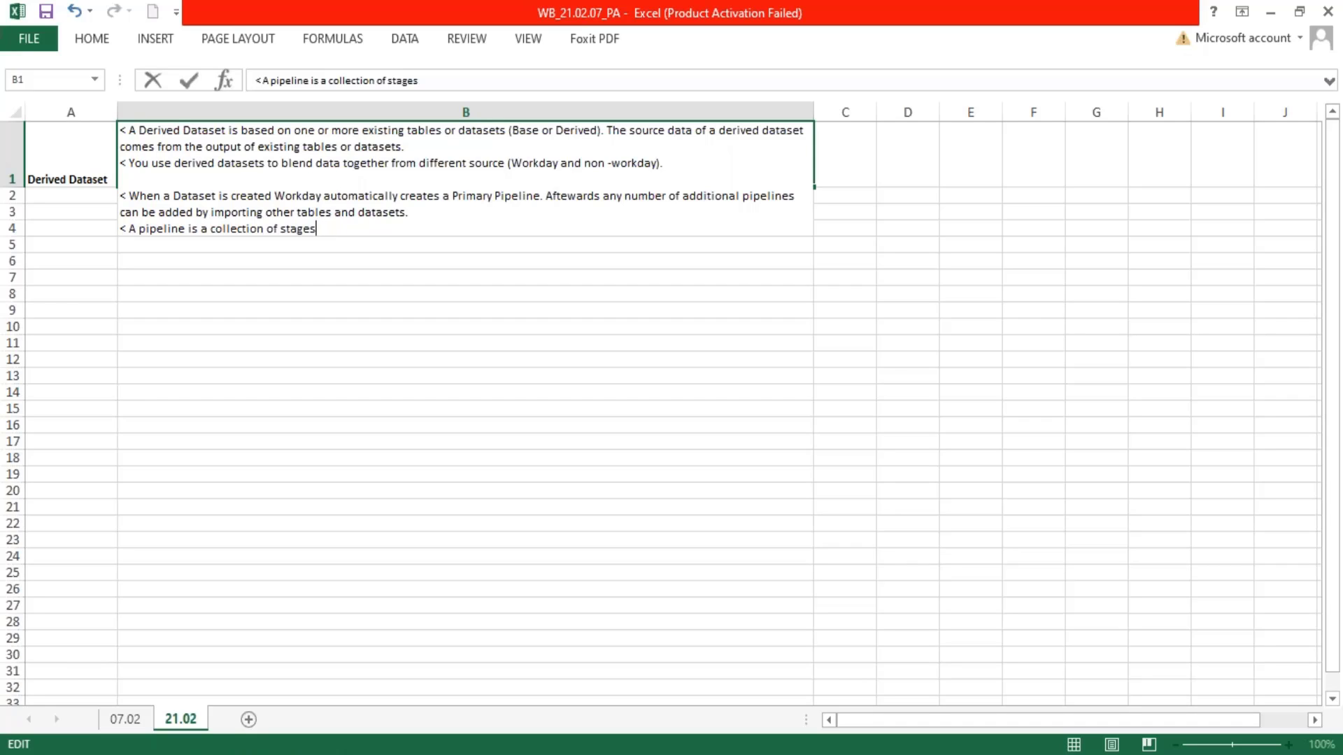
pyautogui.write(' and can be added to bo')
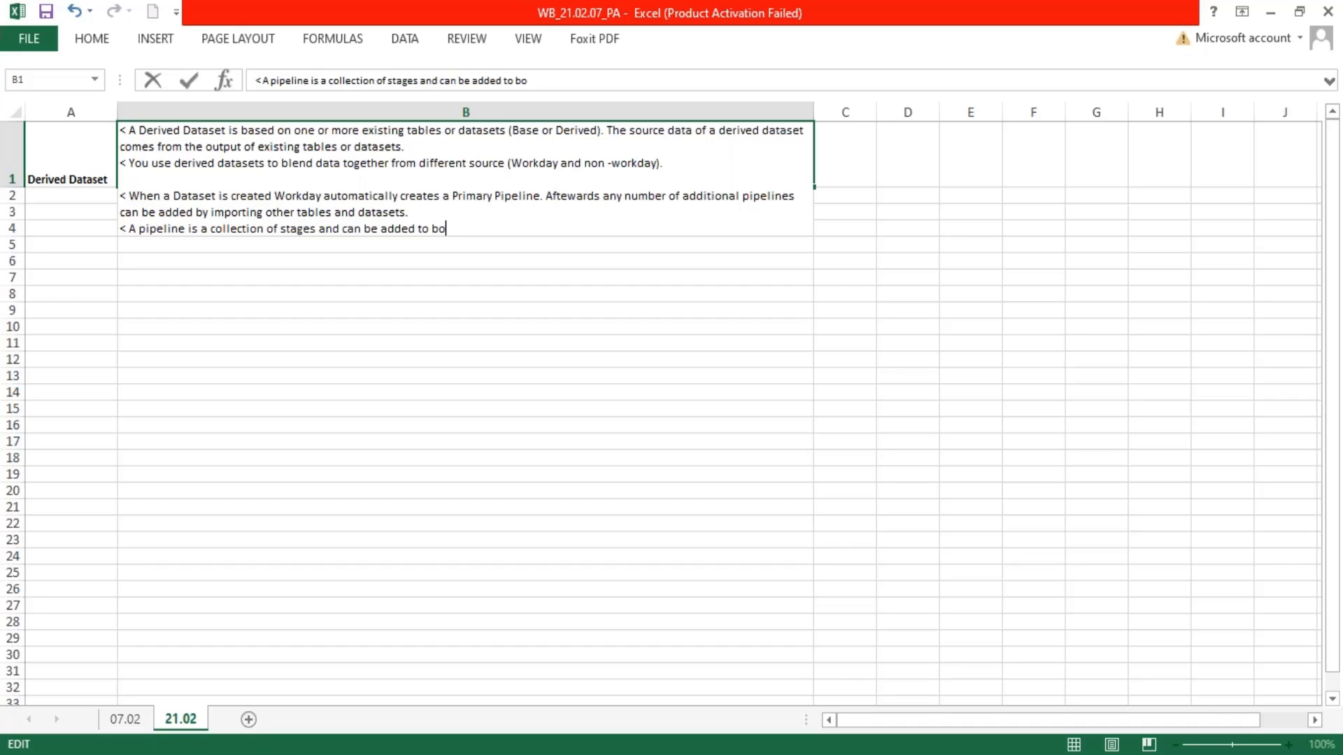
pyautogui.write('th Base and Der')
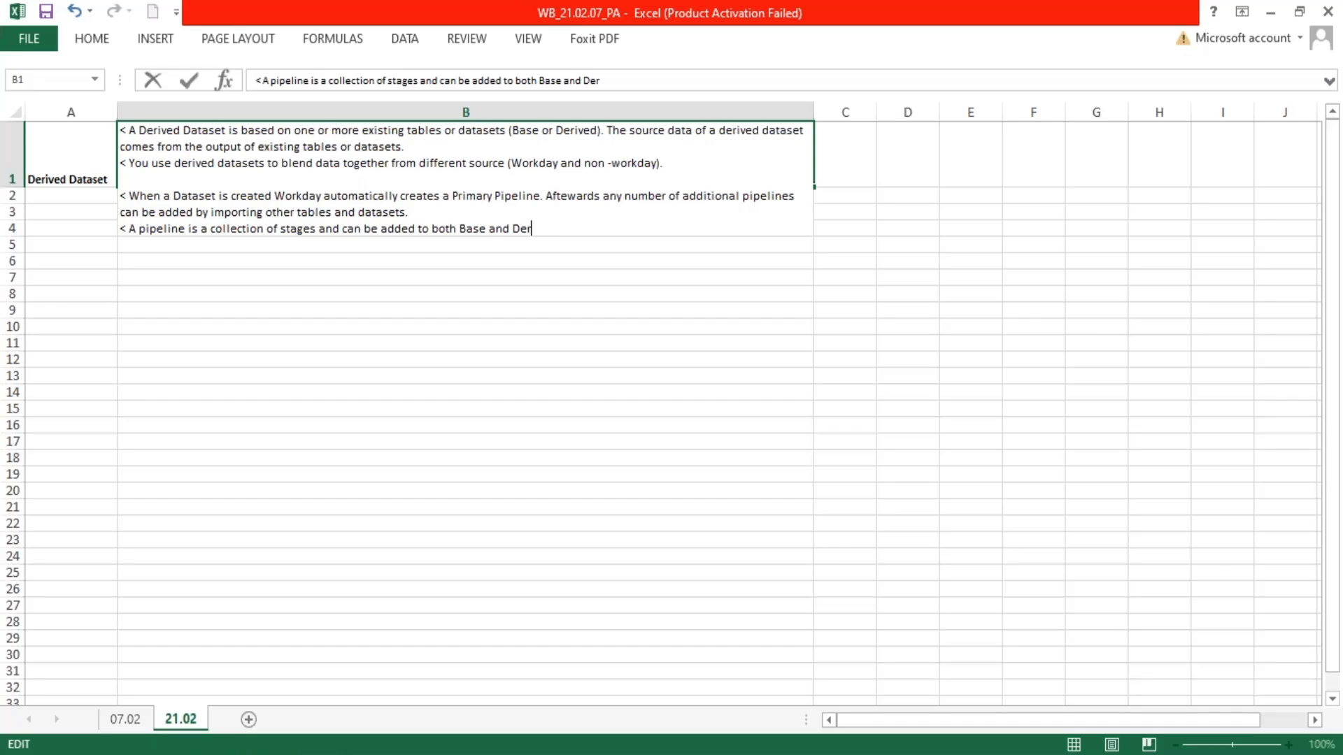
pyautogui.write('ived Dataset')
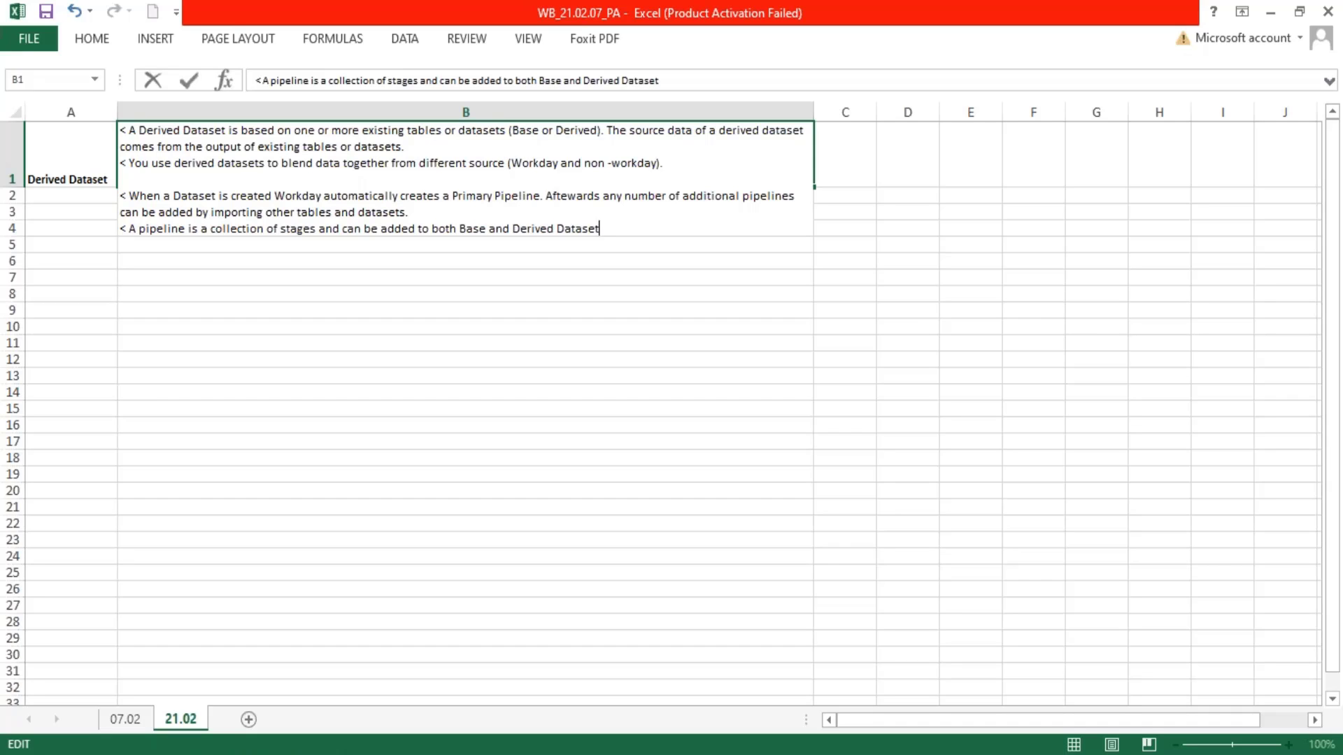
pyautogui.write('s. However some po')
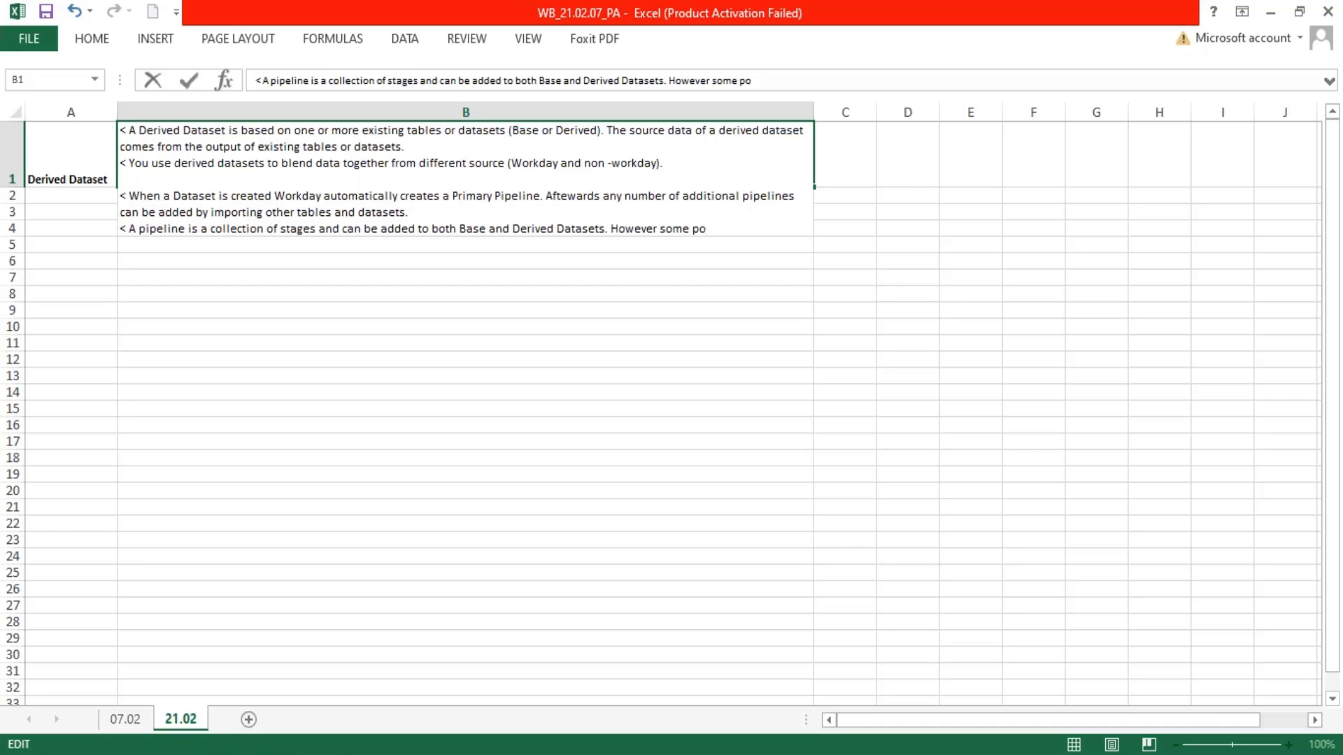
pyautogui.write('pleines can only')
# Complete the pipeline bullet with "However some stages can only be added to Derived Dataset" and commit the cell entry
pyautogui.press('BackSpace')
pyautogui.press('BackSpace')
pyautogui.press('BackSpace')
pyautogui.press('BackSpace')
pyautogui.press('BackSpace')
pyautogui.press('BackSpace')
pyautogui.press('BackSpace')
pyautogui.press('BackSpace')
pyautogui.press('BackSpace')
pyautogui.press('BackSpace')
pyautogui.press('BackSpace')
pyautogui.press('BackSpace')
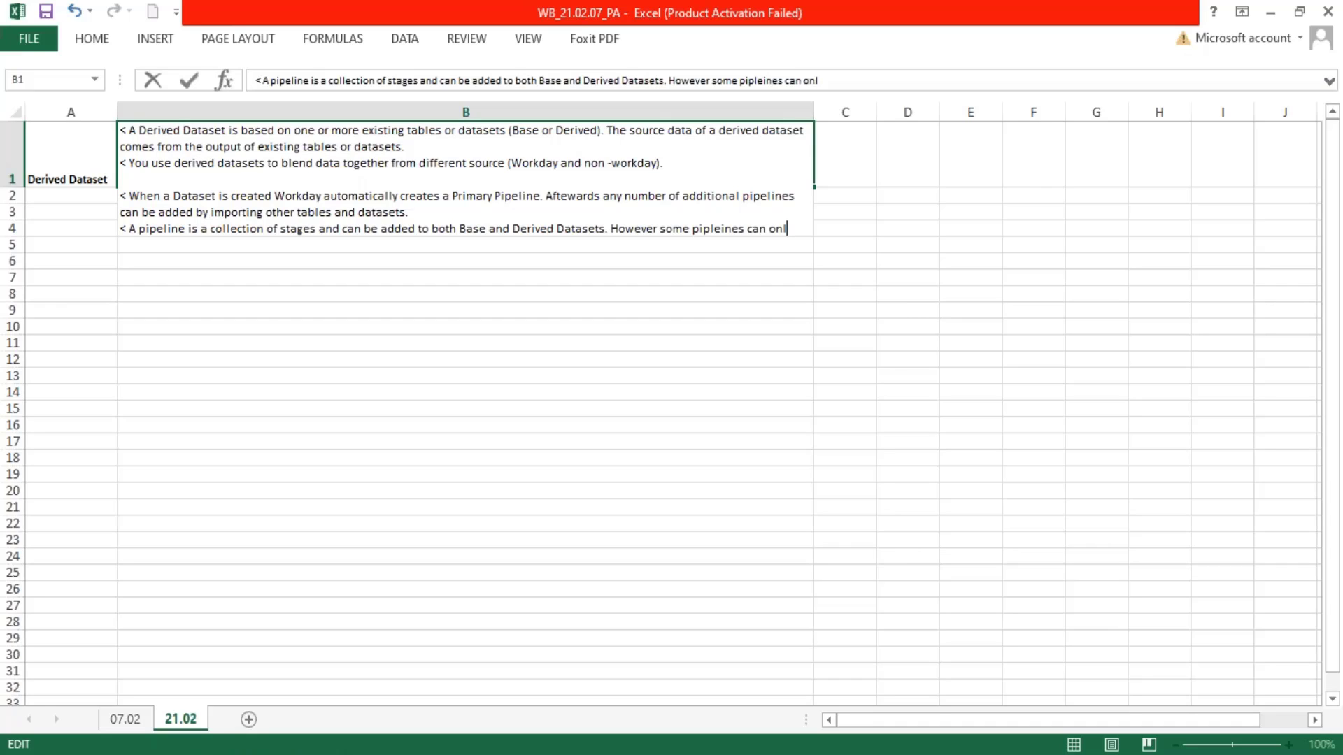
pyautogui.press('BackSpace')
pyautogui.press('BackSpace')
pyautogui.press('BackSpace')
pyautogui.press('BackSpace')
pyautogui.press('BackSpace')
pyautogui.press('BackSpace')
pyautogui.write('stages')
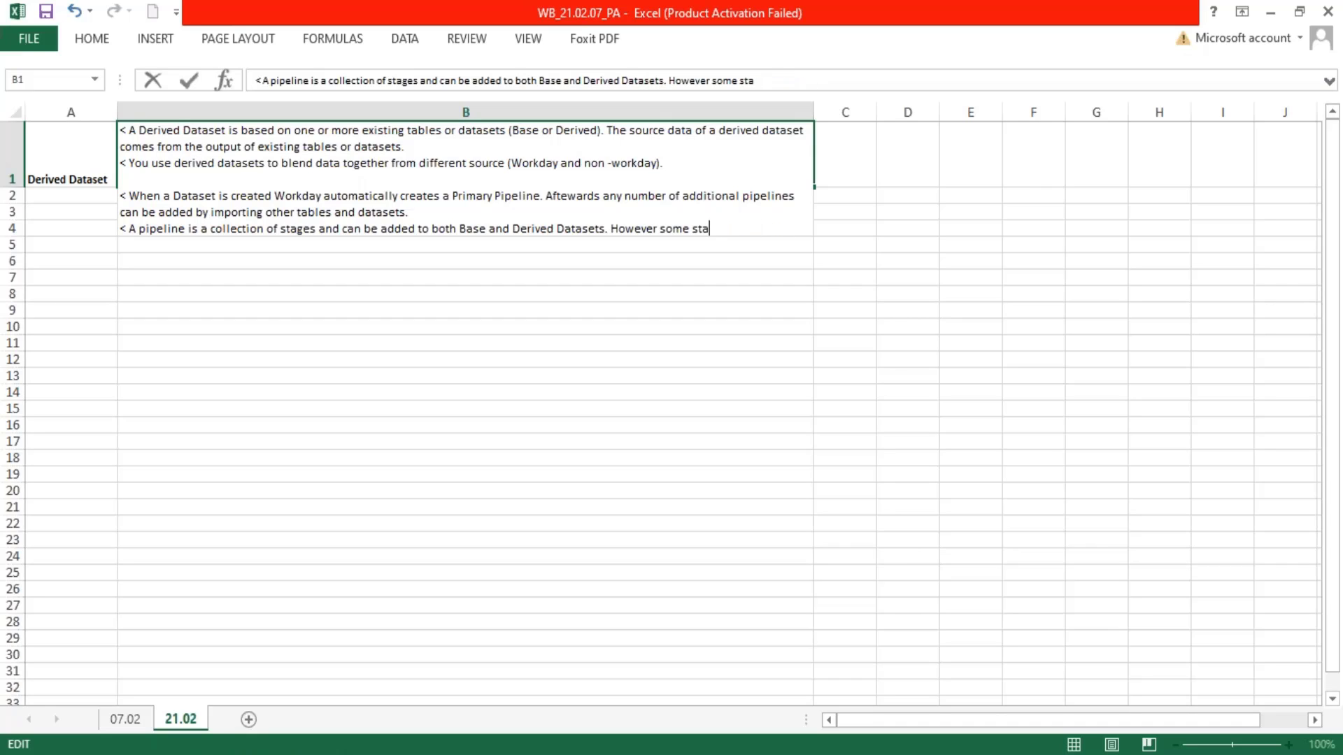
pyautogui.write(' can only')
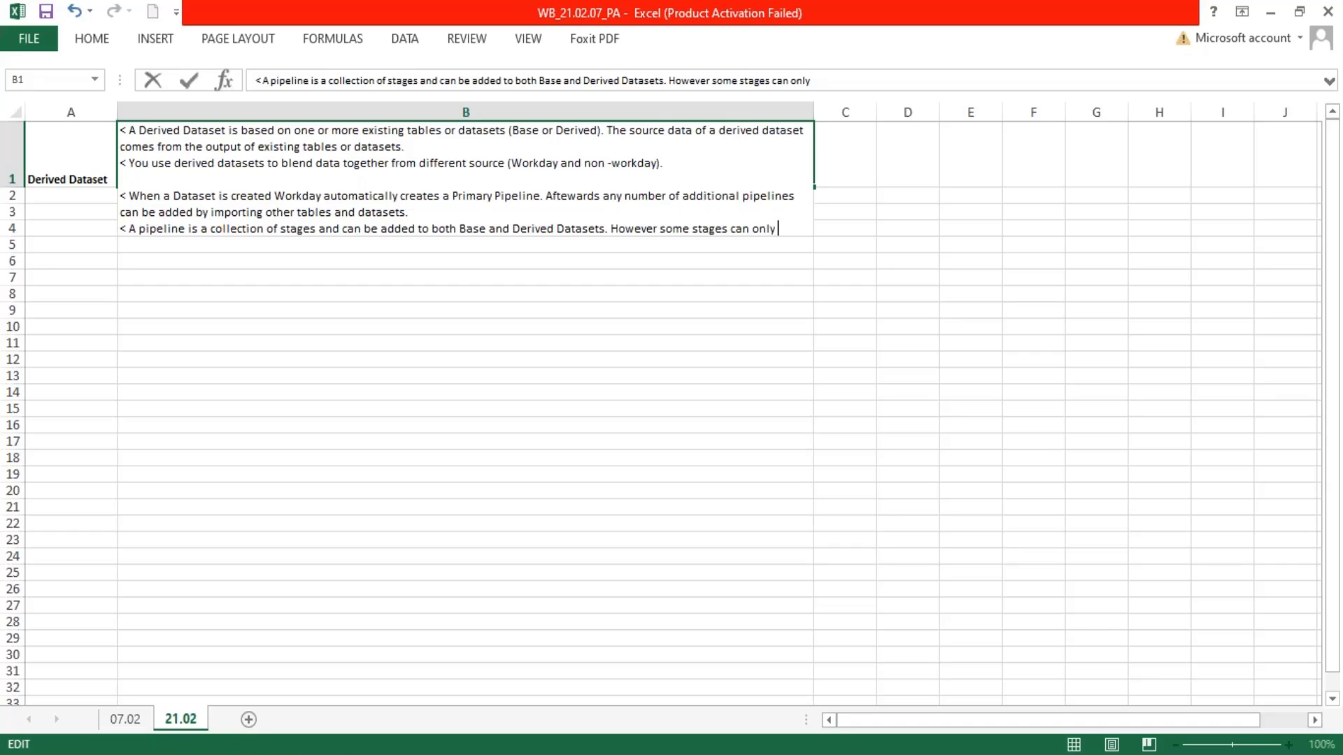
pyautogui.write(' be added to ')
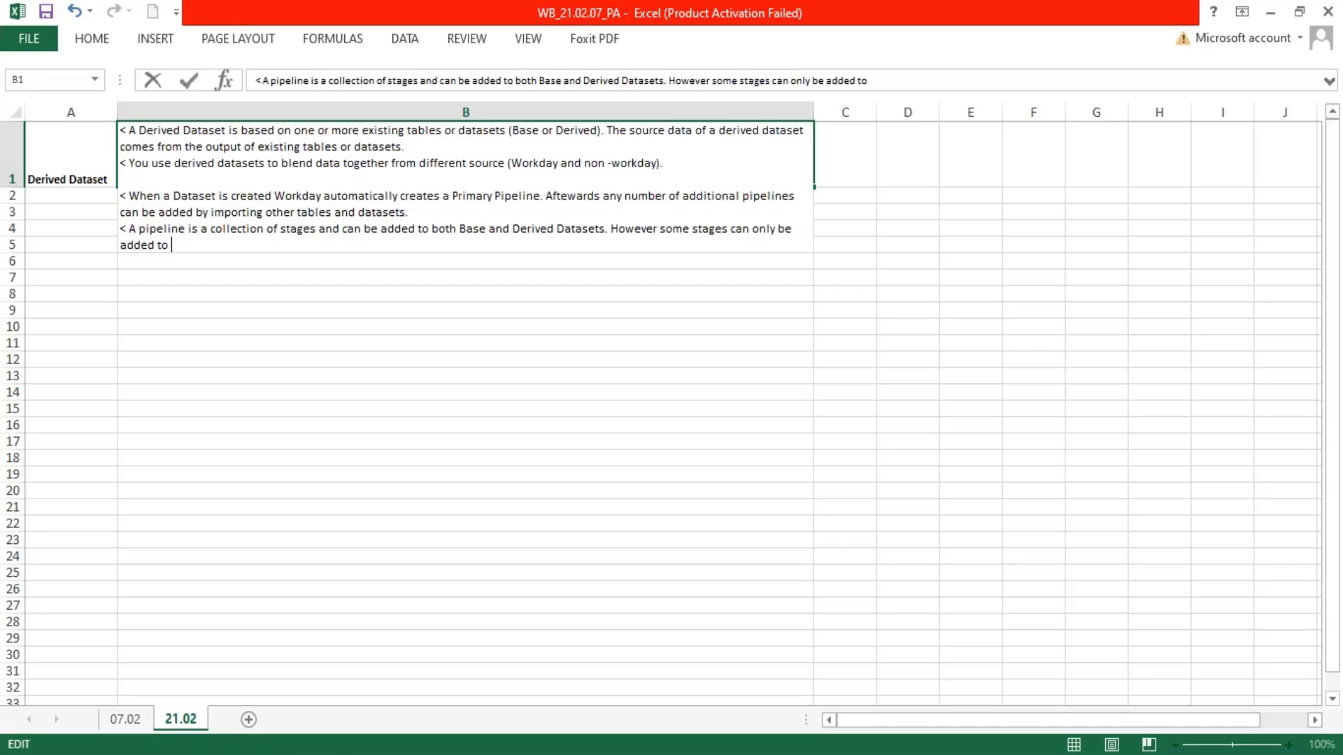
pyautogui.write('Derived Dat')
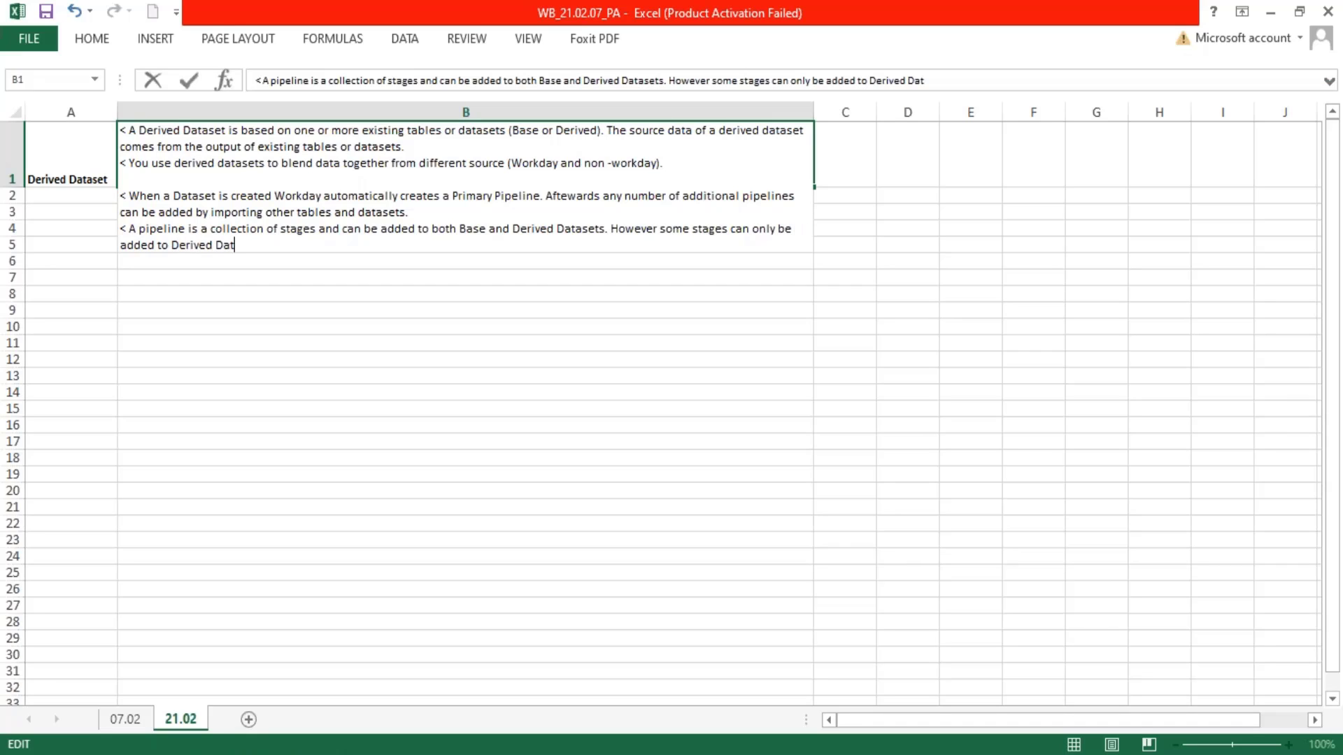
pyautogui.write('aset')
pyautogui.press('Return')
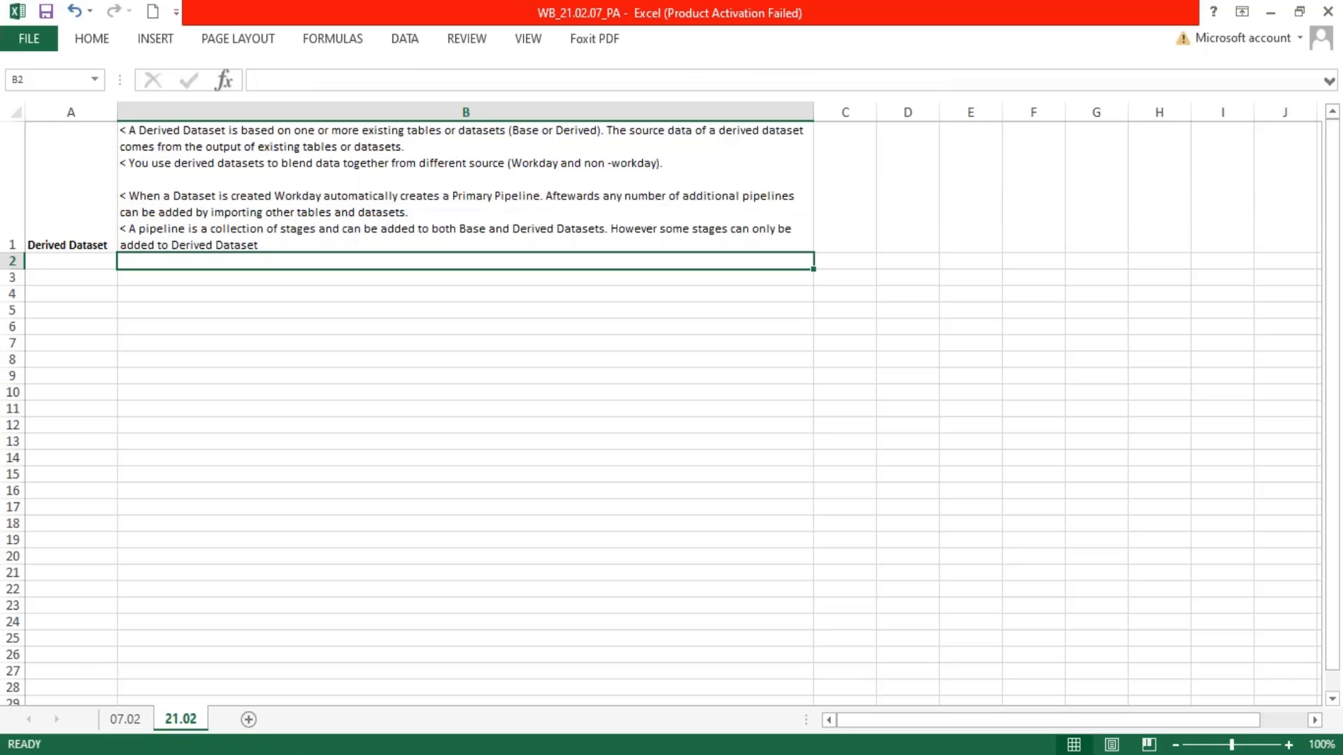
# Switch to Workday and compare the stage types that can be added to the DDS01 and BDS01 Company Details pipelines
pyautogui.click(251, 754)
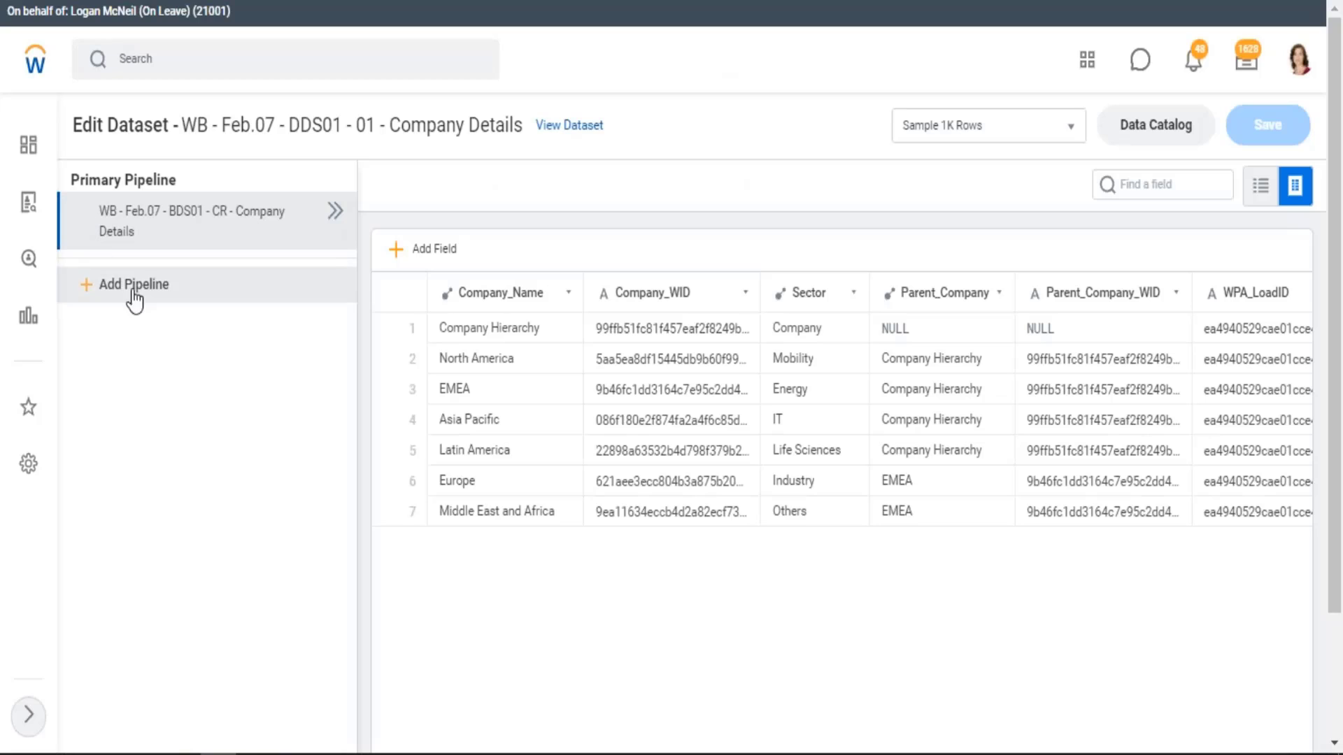
pyautogui.click(335, 212)
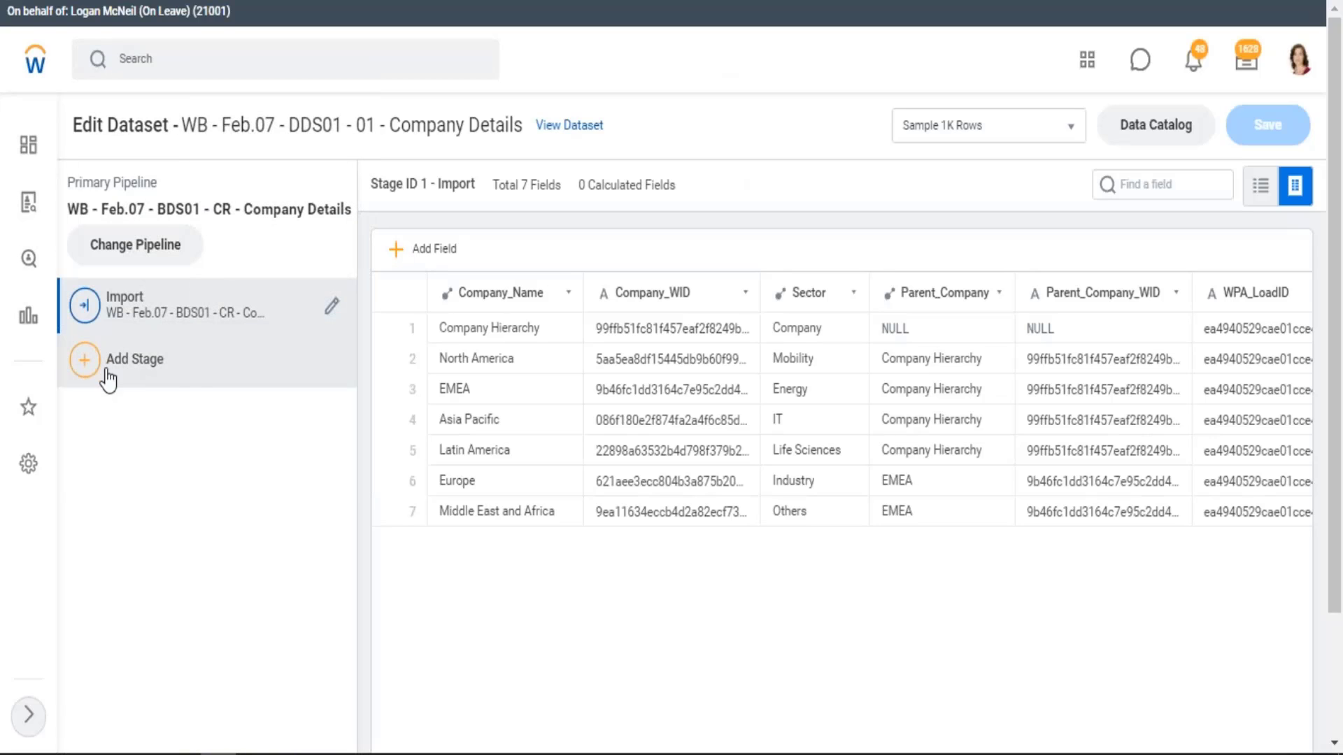
pyautogui.click(168, 381)
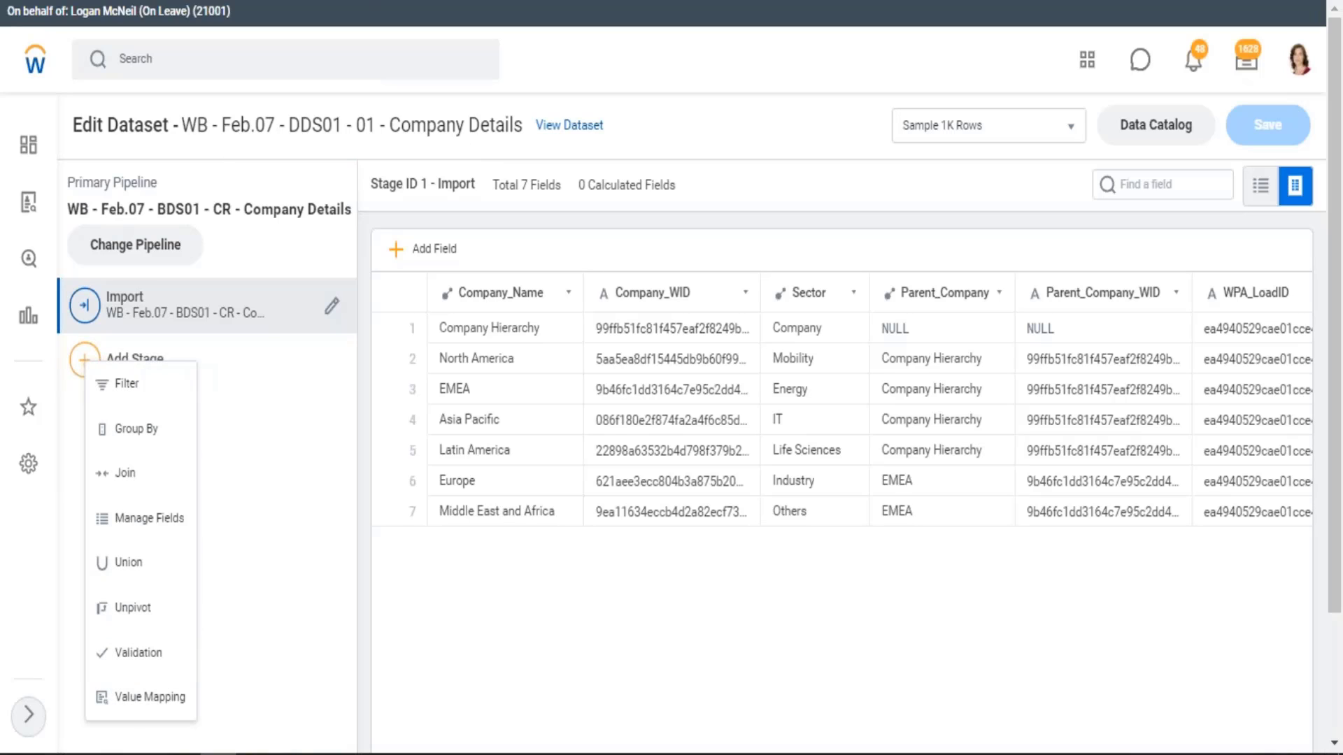
pyautogui.hotkey('ctrl', 'Tab')
pyautogui.click(95, 320)
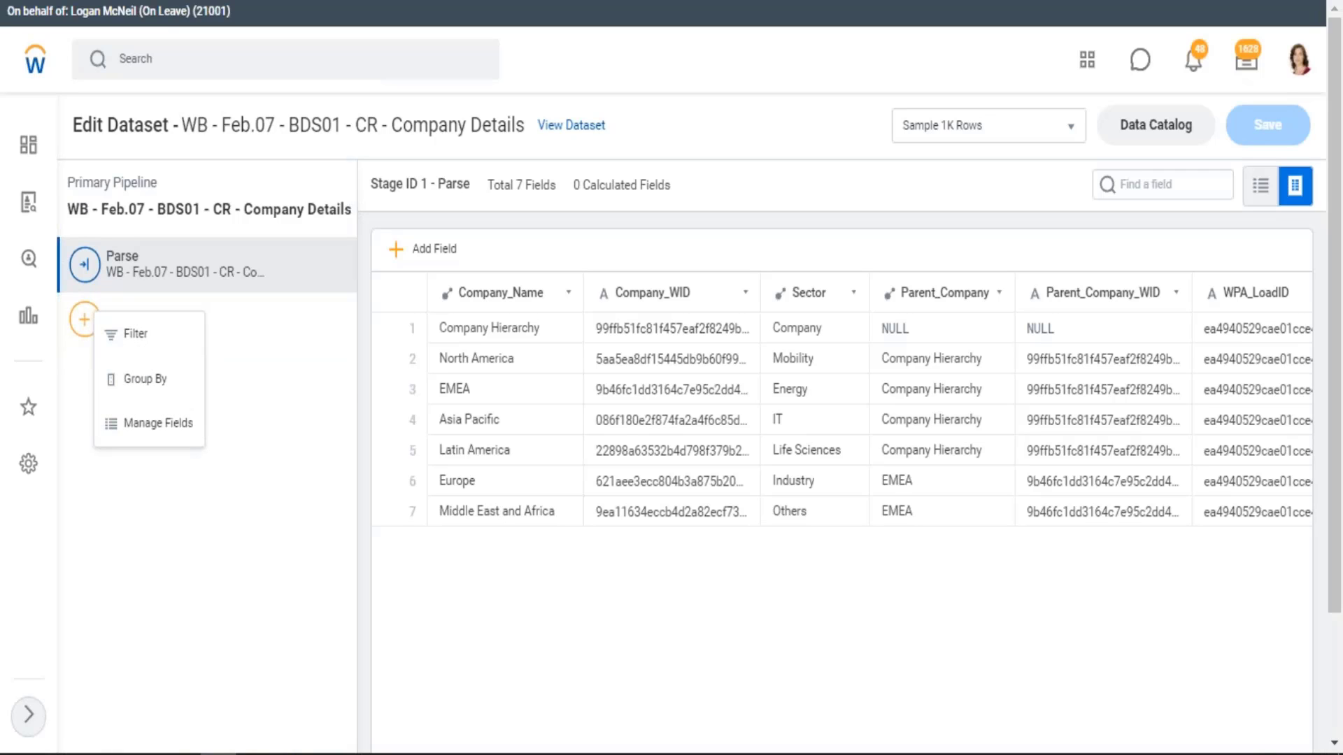
# Switch back to Excel and open the notes in cell B1 of the 21.02 sheet for editing
pyautogui.hotkey('alt', 'Tab')
pyautogui.doubleClick(338, 242)
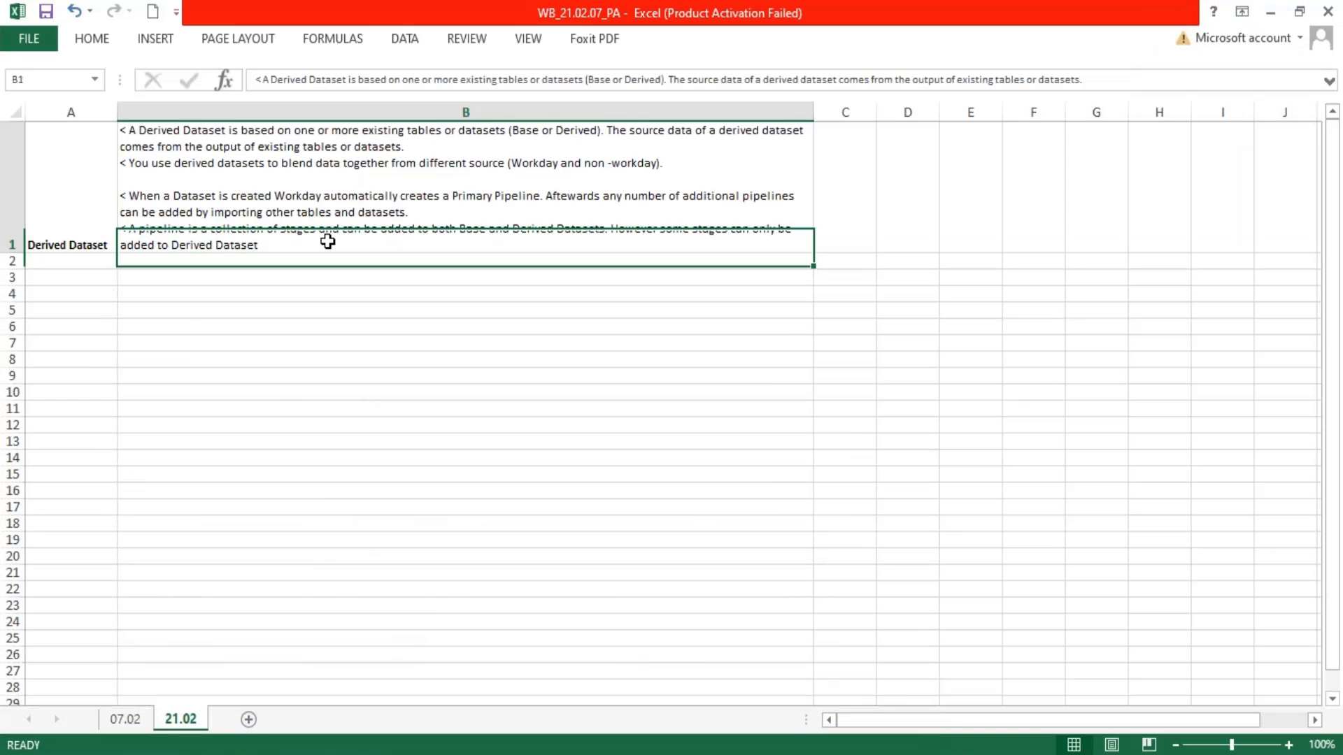
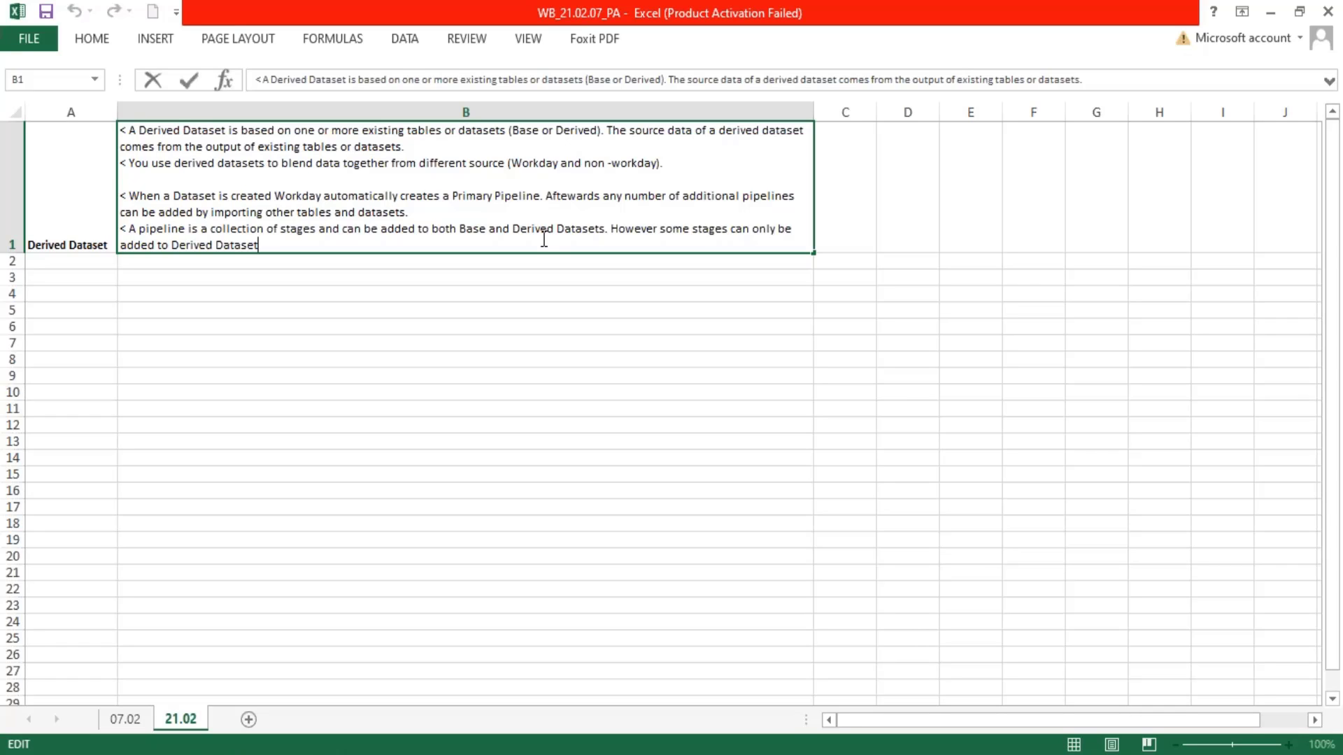
# Enter the label "Import Stage" in cell A3, below the Derived Dataset notes
pyautogui.click(48, 276)
pyautogui.write('Imp')
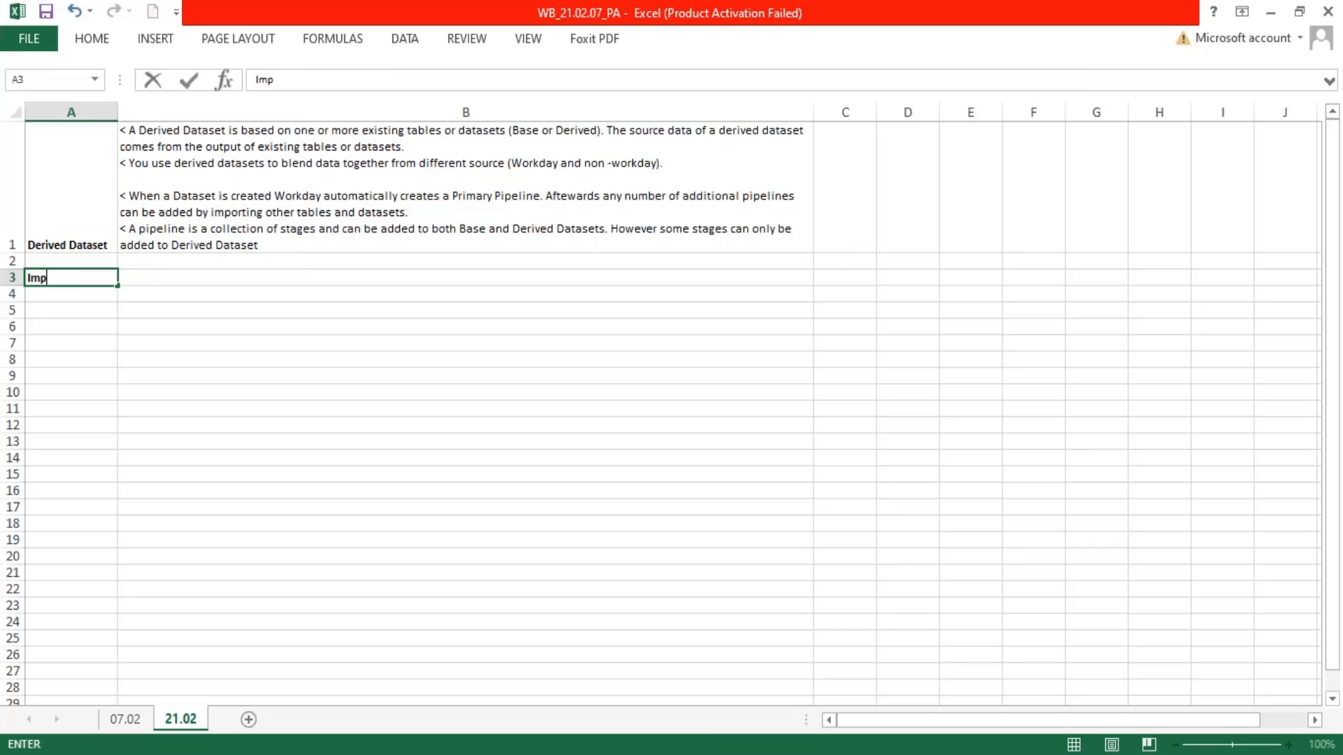
pyautogui.write('ort Stage')
pyautogui.press('Tab')
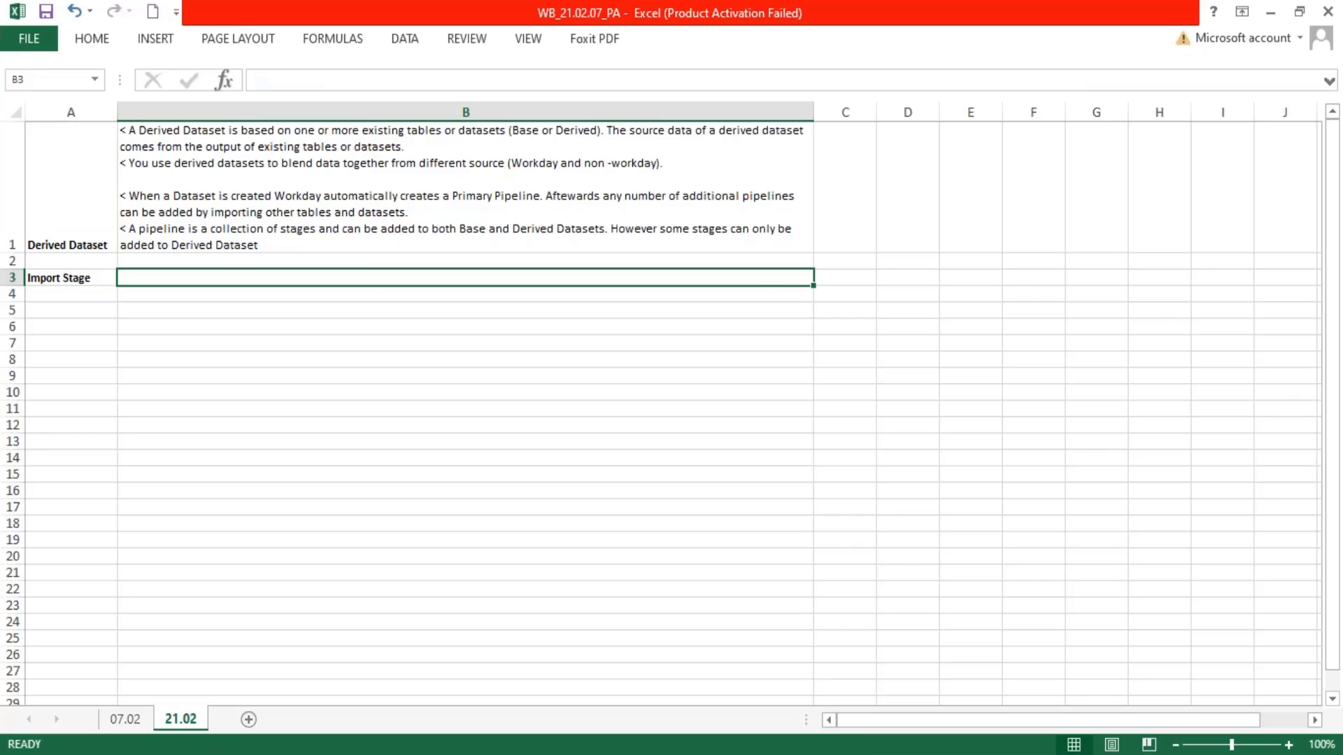
# Enter the note "< Workday Automatically adds import stage as the first stage of every derived dataset." in cell B3
pyautogui.write('< Workda')
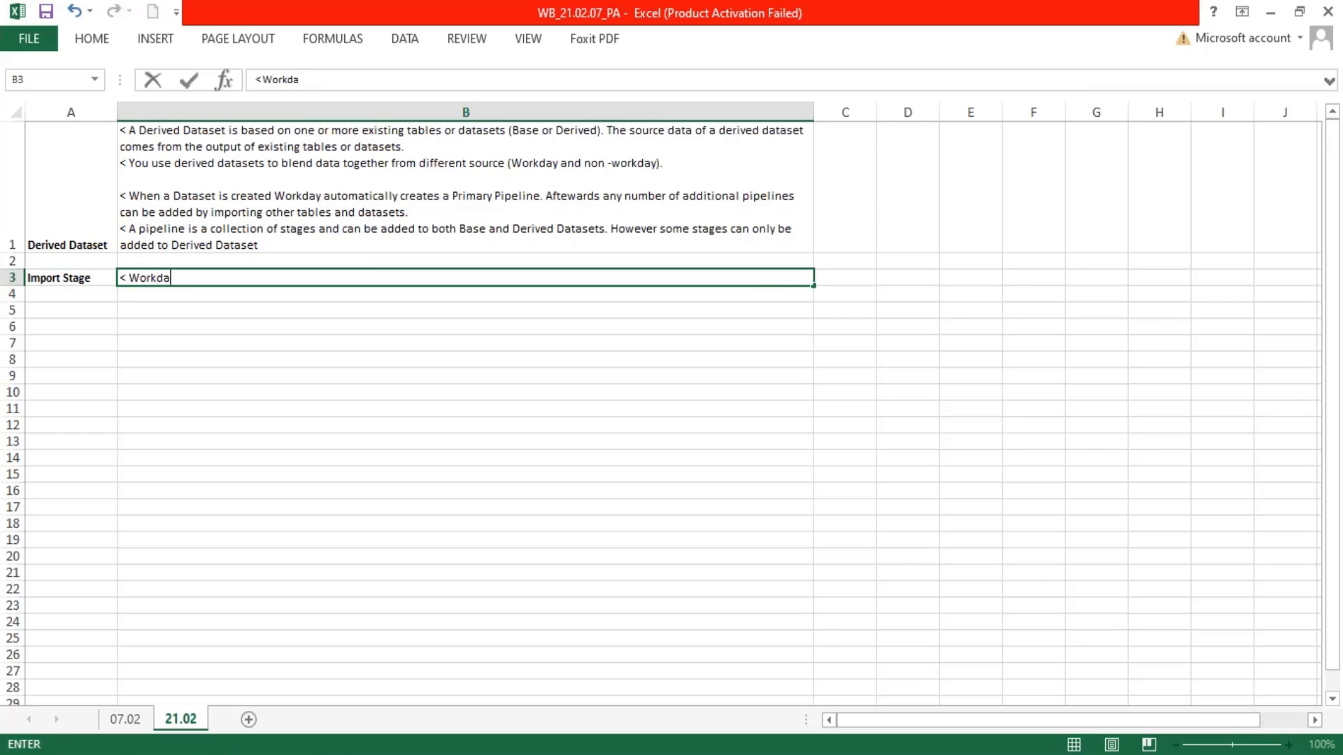
pyautogui.write('y Automatically adde')
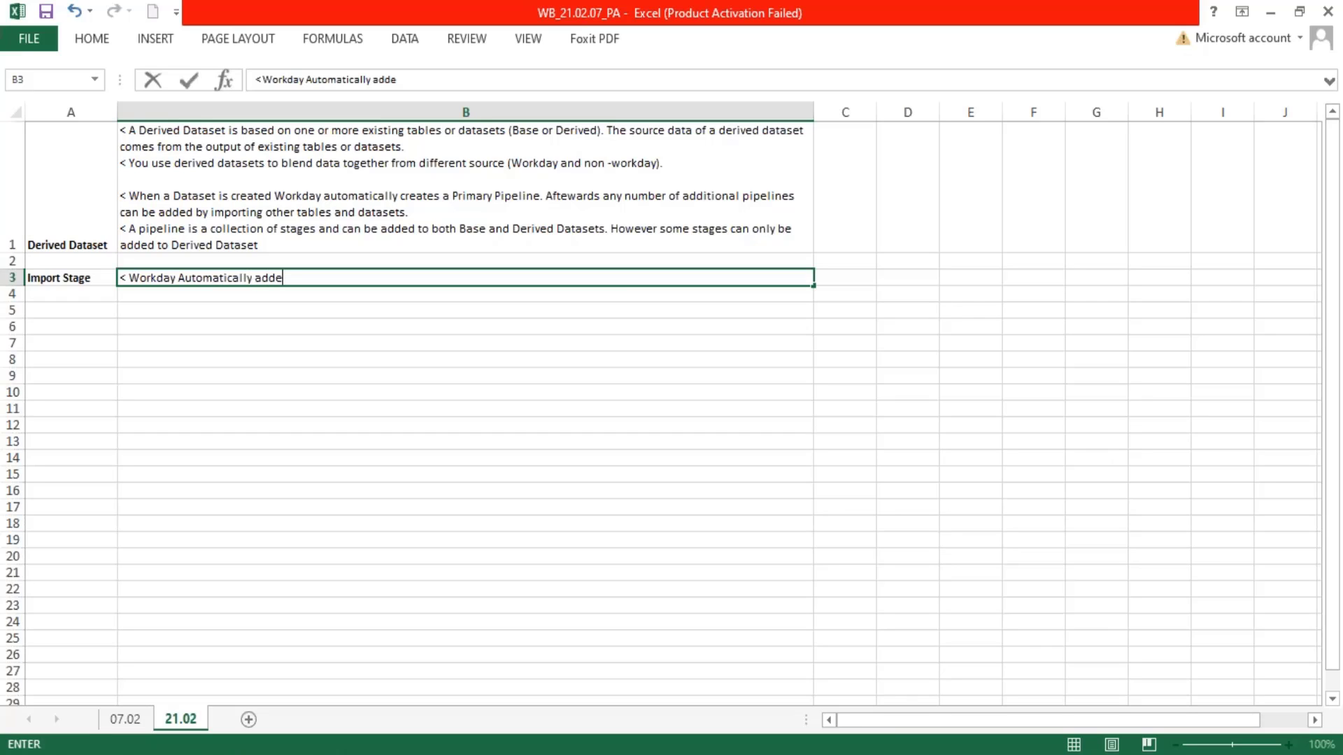
pyautogui.press('BackSpace')
pyautogui.write('s import stage ')
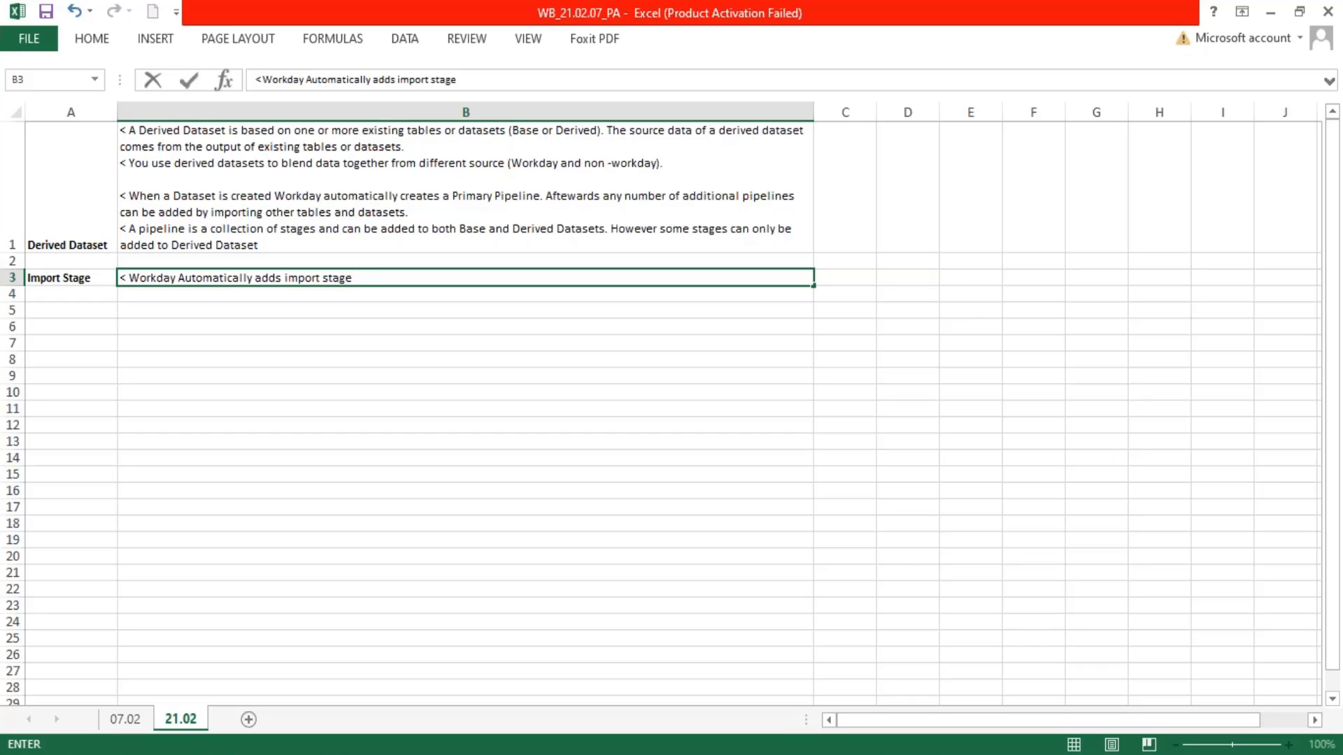
pyautogui.write('as the first stage of')
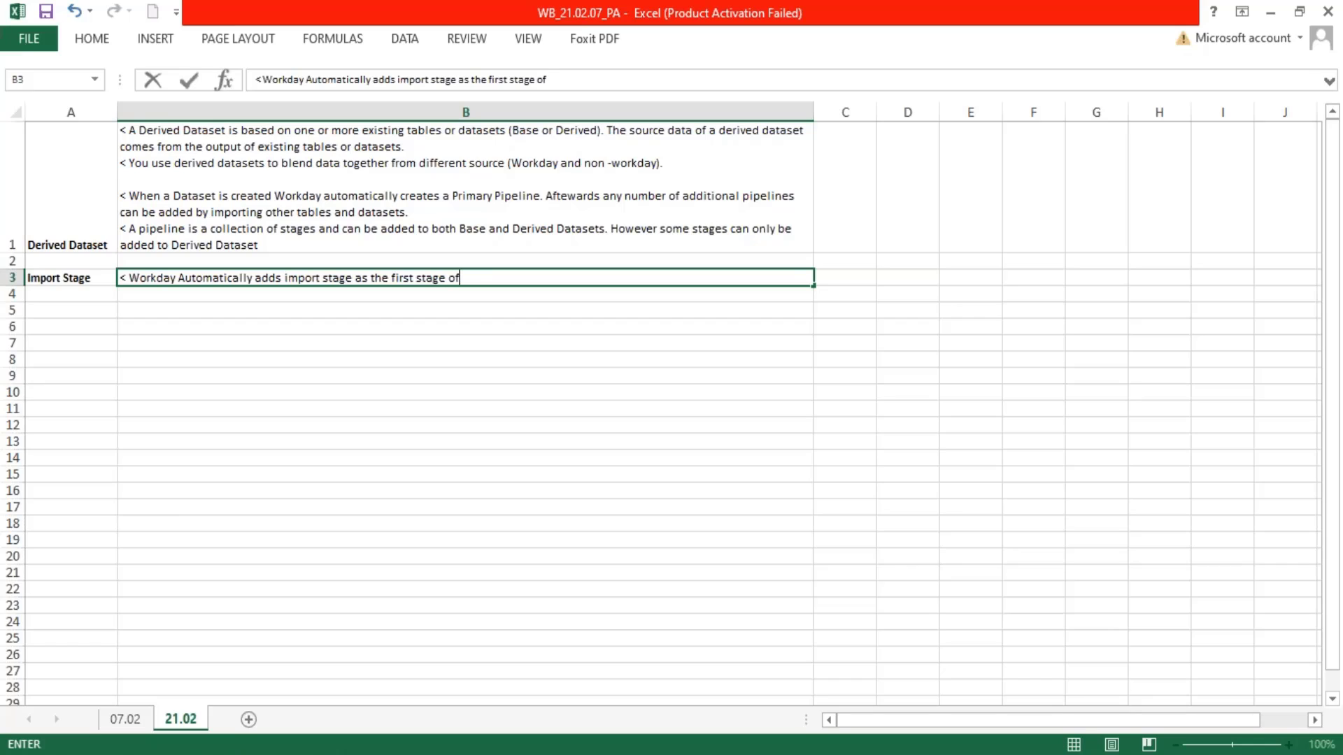
pyautogui.write(' every derived dataset')
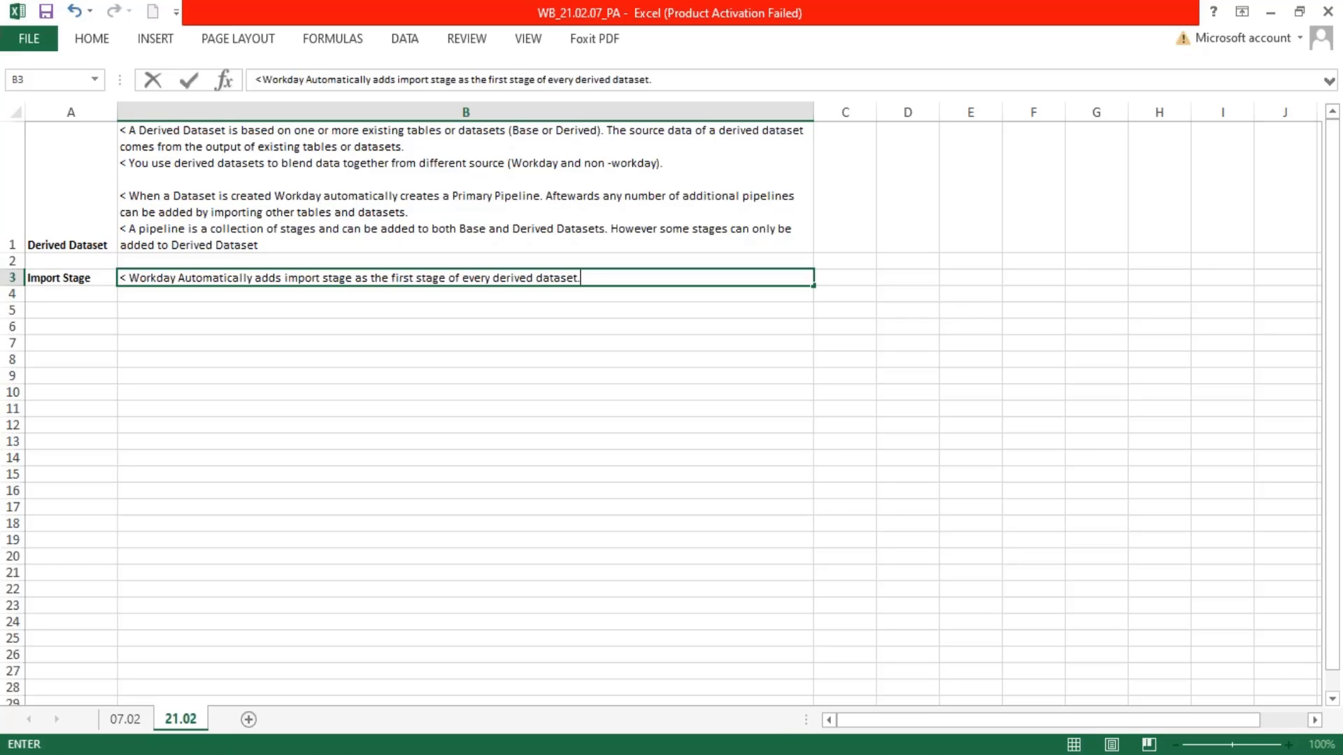
pyautogui.write('.')
# Add a second line in B3 reading "< This stage cannot be deleted."
pyautogui.hotkey('alt', 'Return')
pyautogui.write('< T')
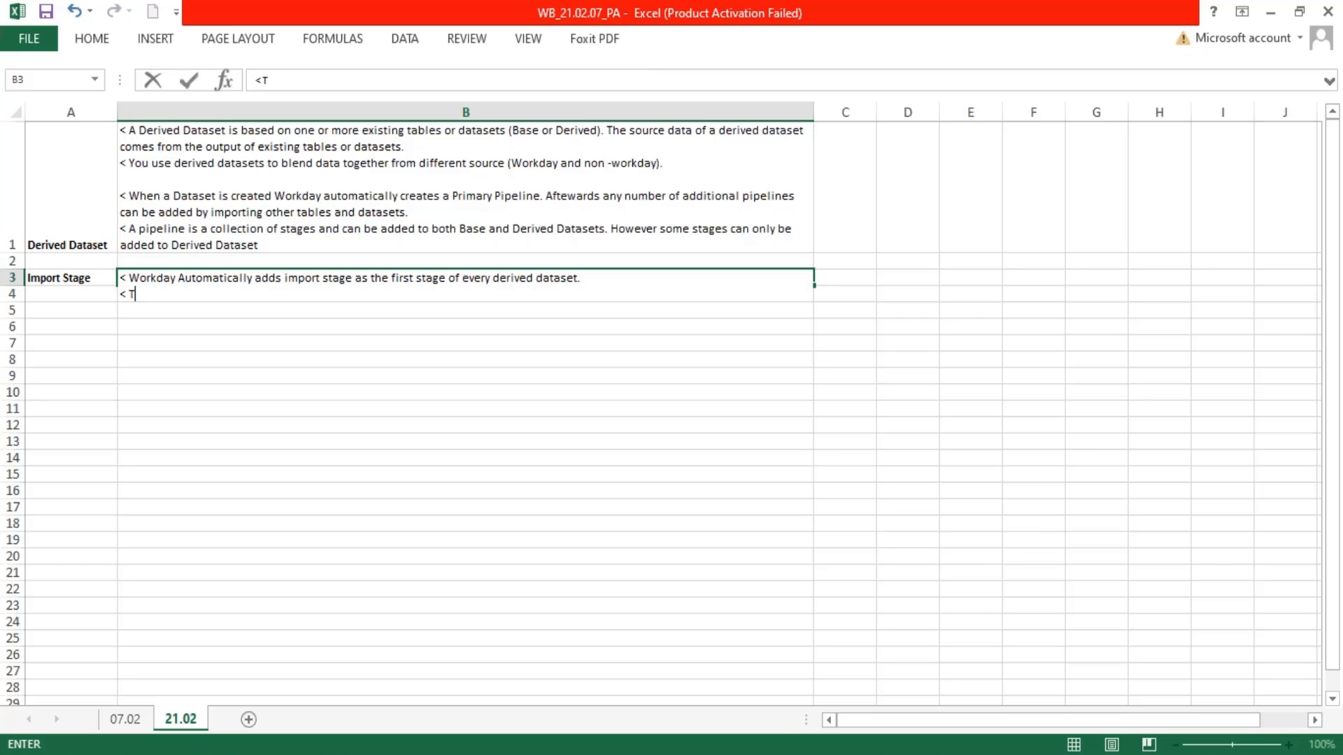
pyautogui.write('his stage can')
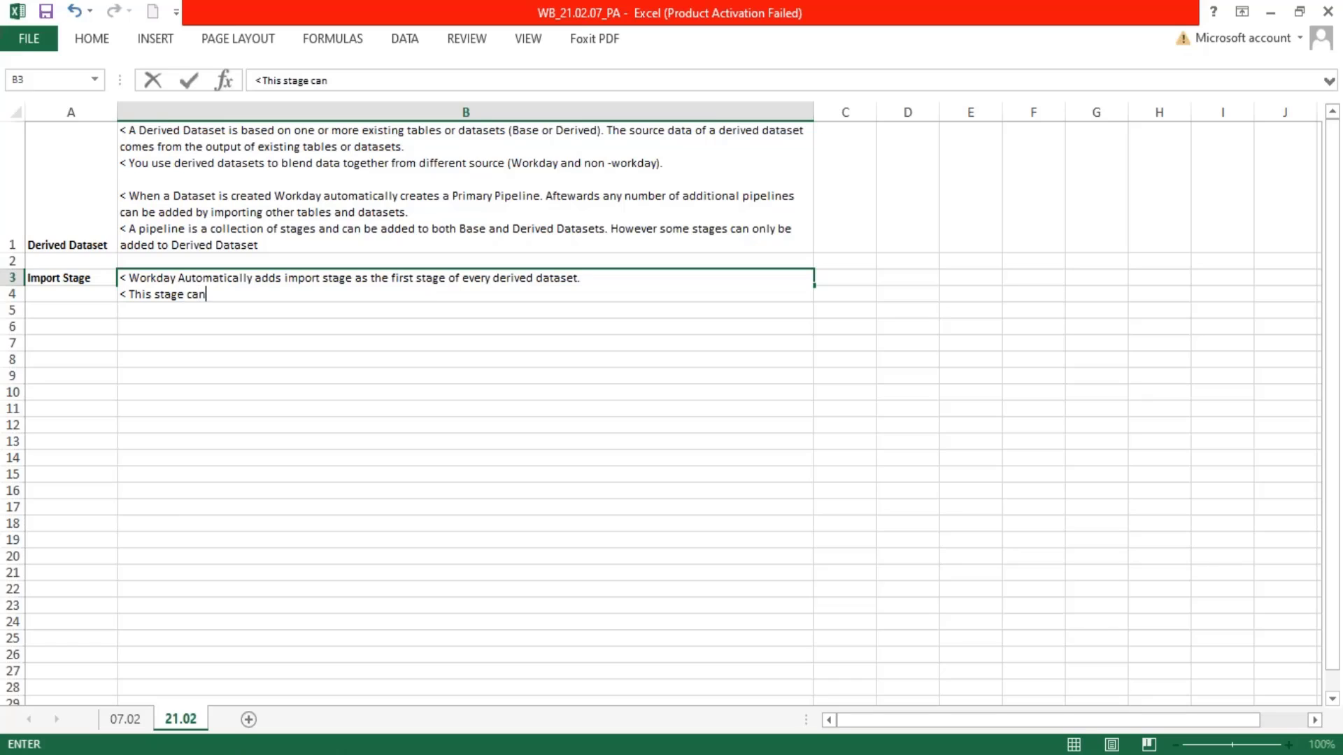
pyautogui.write('not be deleted.')
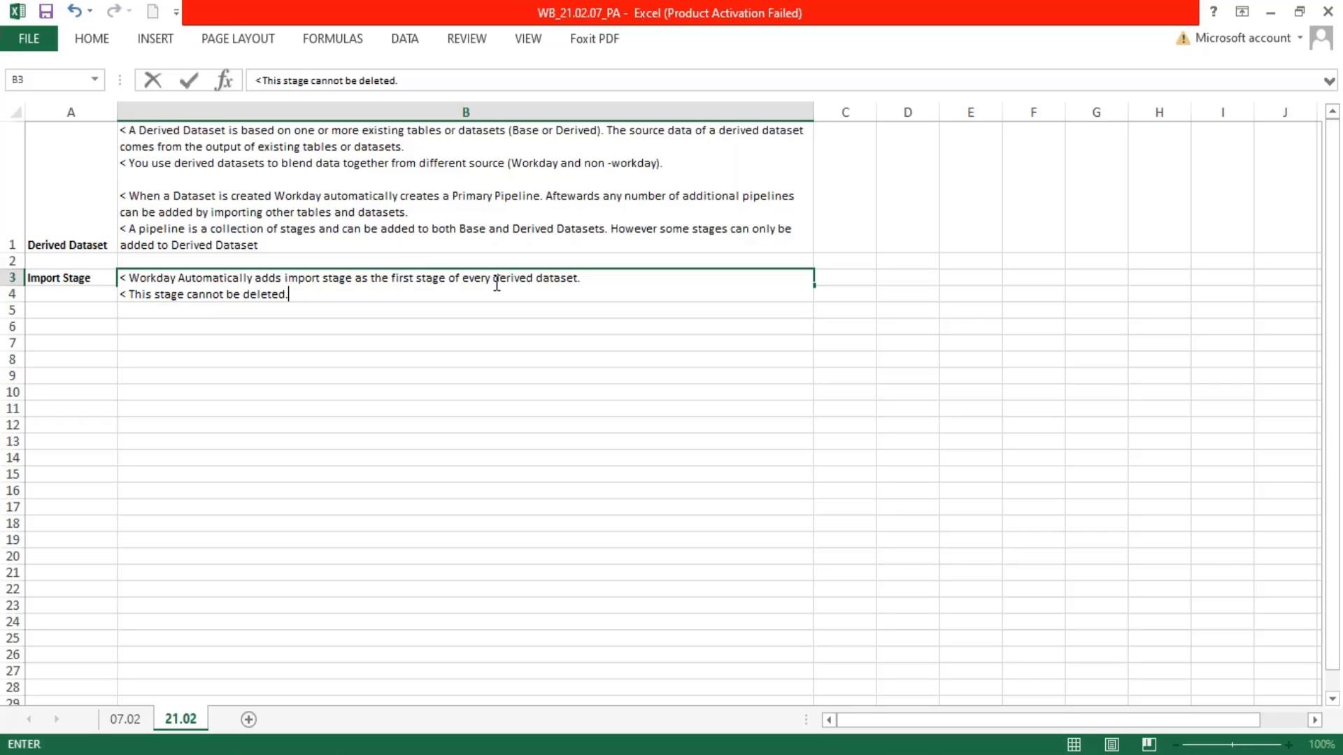
# Make the words "derived dataset" bold in the first line of B3 and commit the cell entry
pyautogui.moveTo(494, 279); pyautogui.dragTo(586, 282)
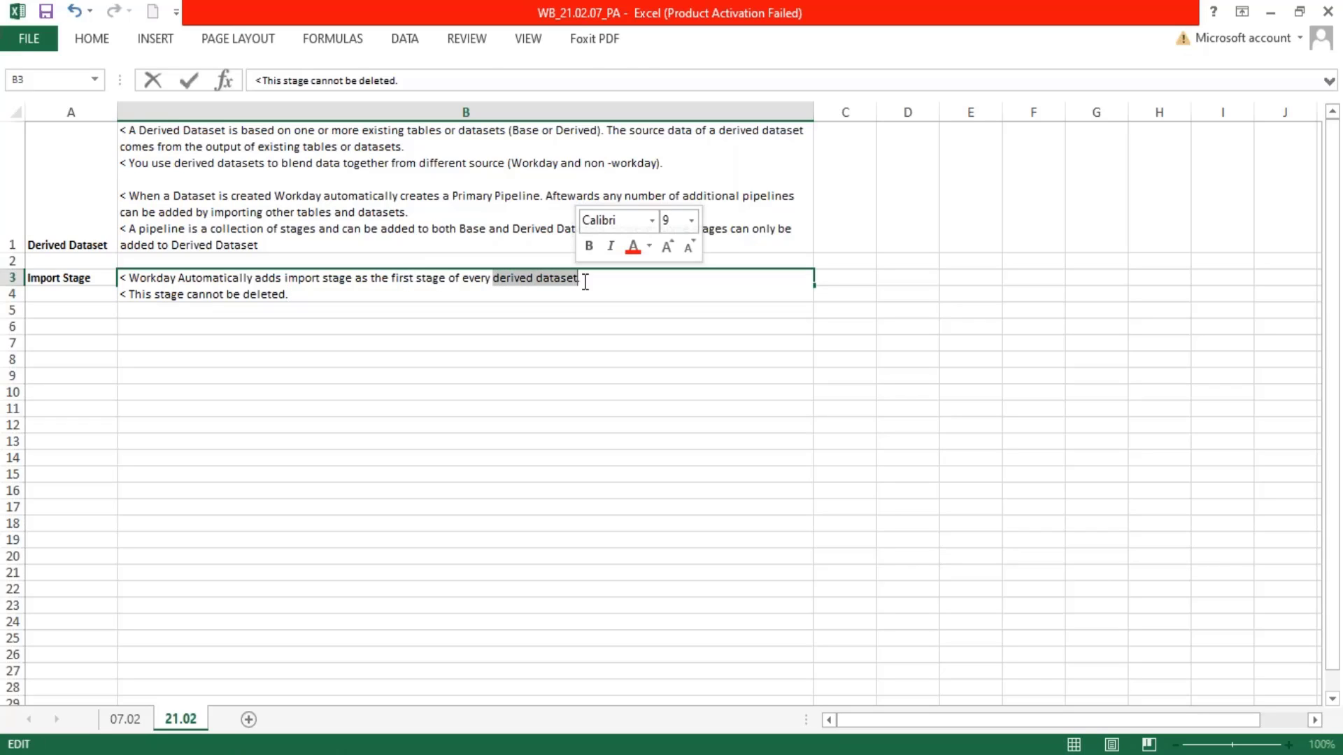
pyautogui.hotkey('ctrl', 'b')
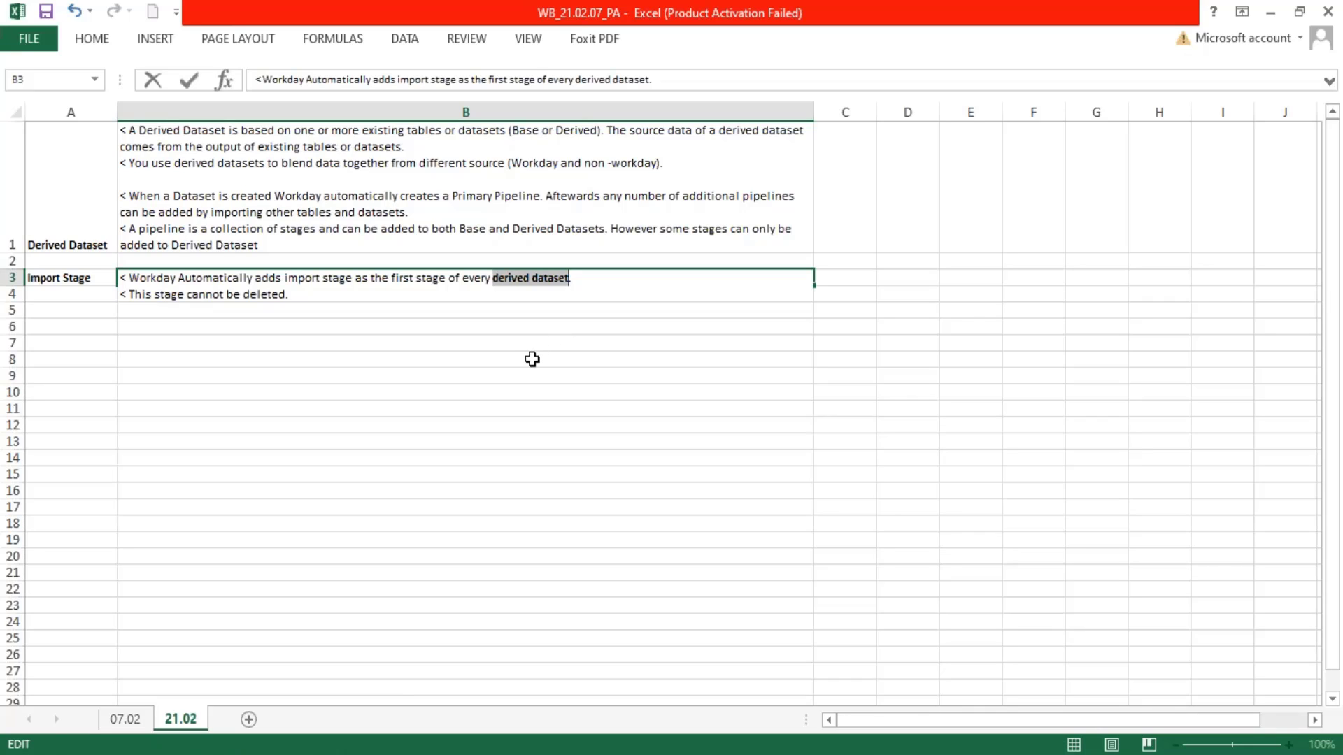
pyautogui.click(123, 338)
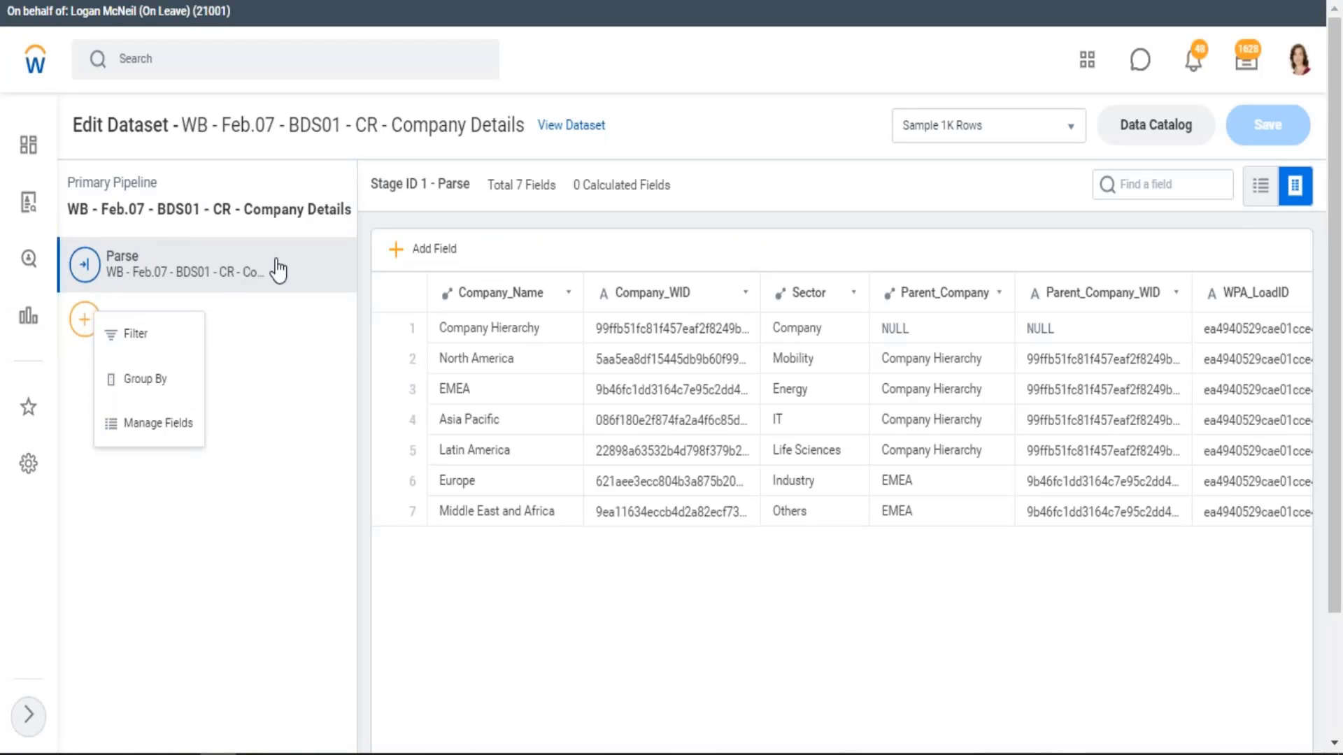
# Switch to Workday to compare the first stage of the BDS01 and DDS01 Company Details pipelines, and return to Excel
pyautogui.click(270, 270)
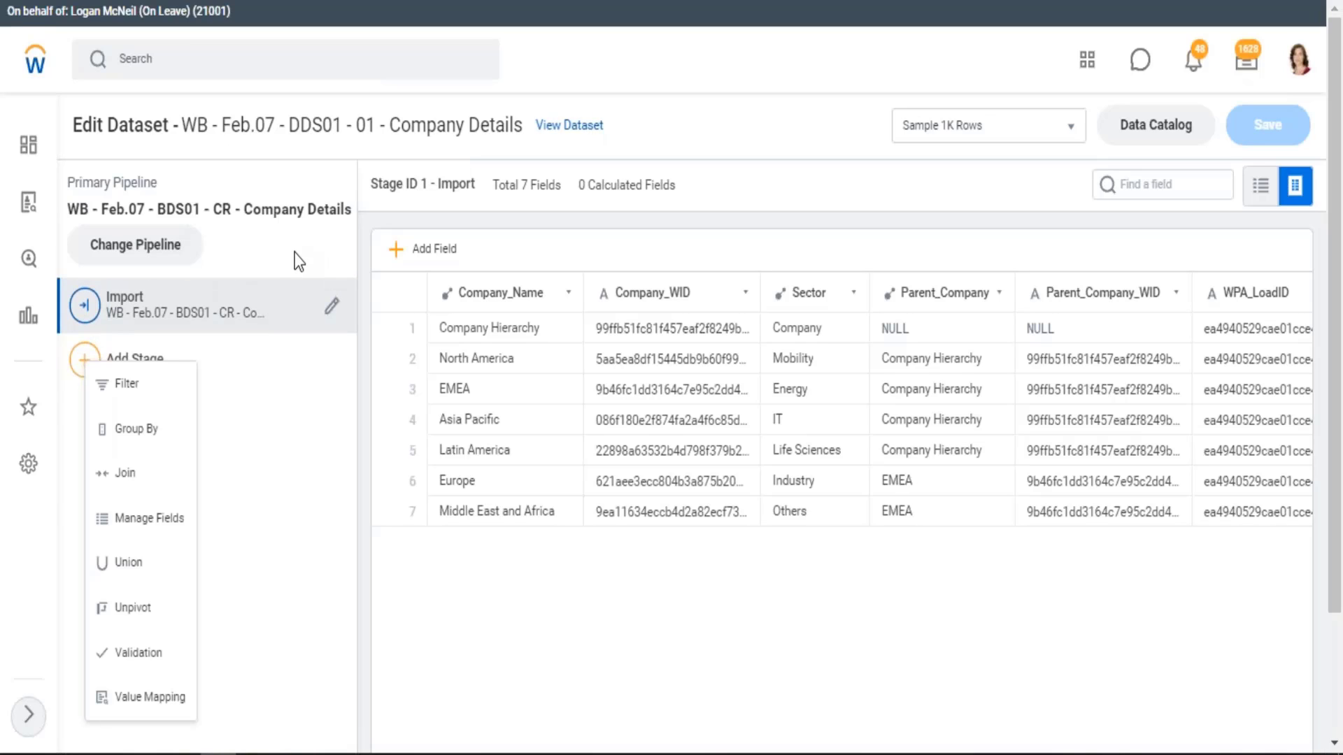
pyautogui.click(296, 253)
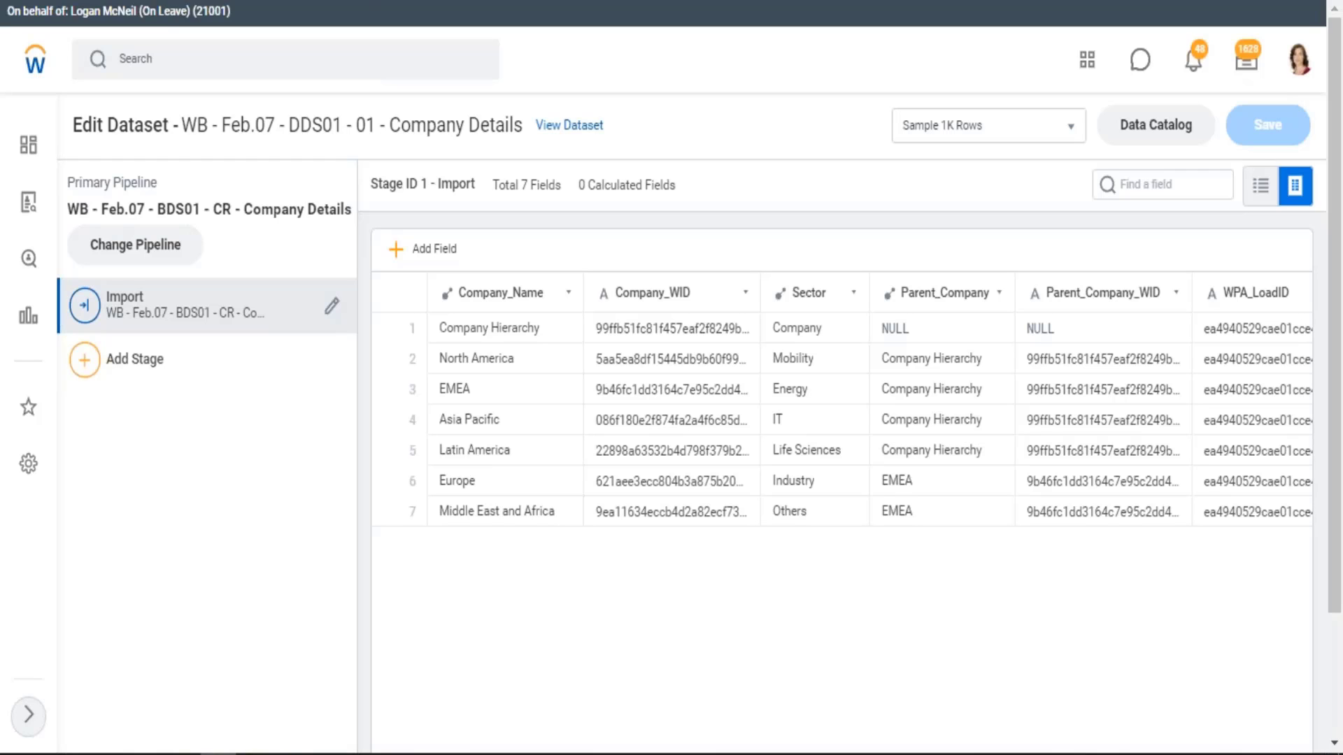
pyautogui.hotkey('alt', 'Tab')
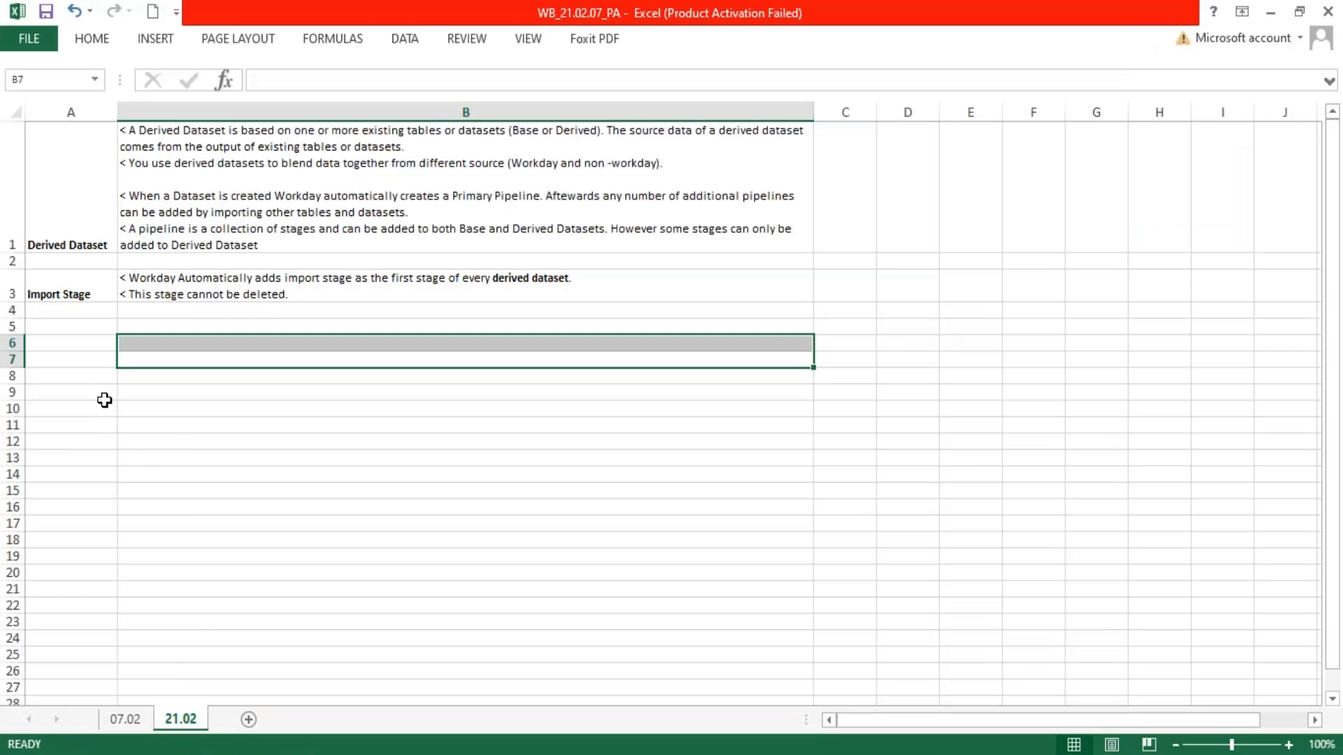
pyautogui.click(65, 329)
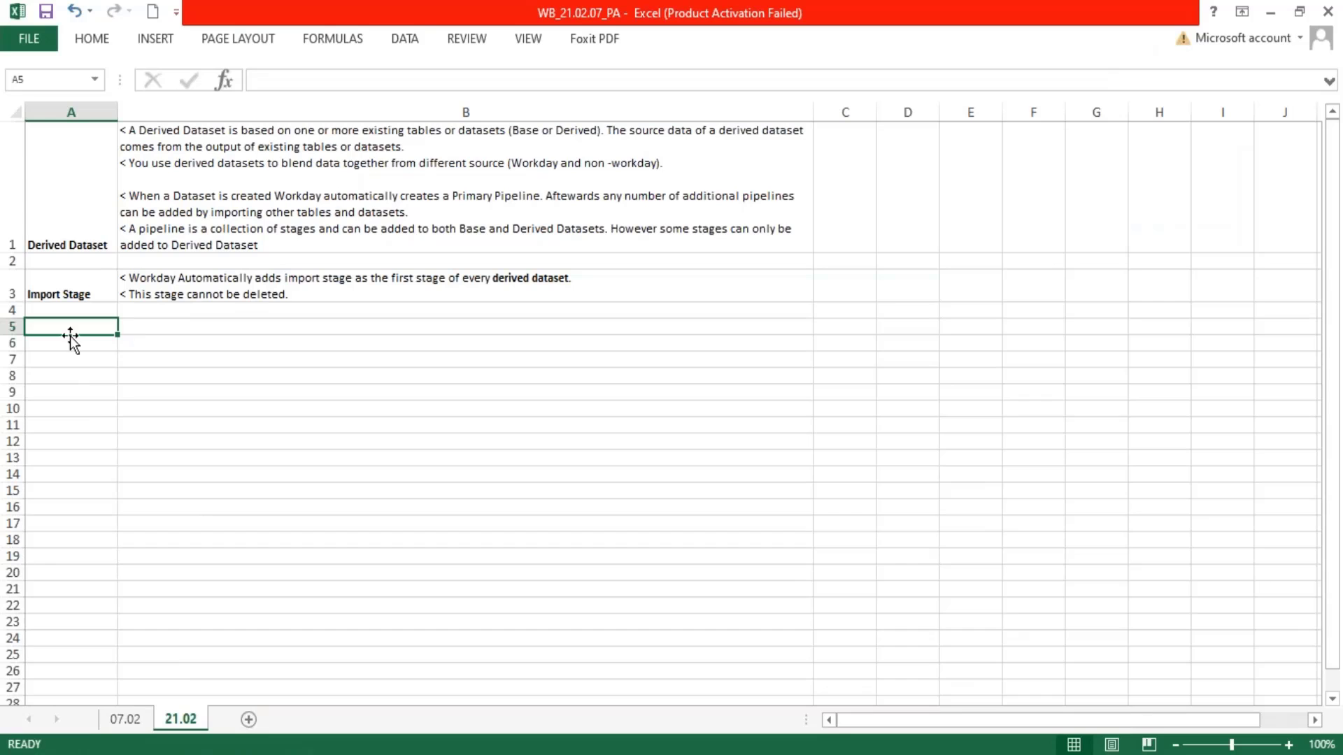
# Switch to Workday and examine which stage types can be added to the DDS01 Company Details pipeline
pyautogui.moveTo(290, 754)
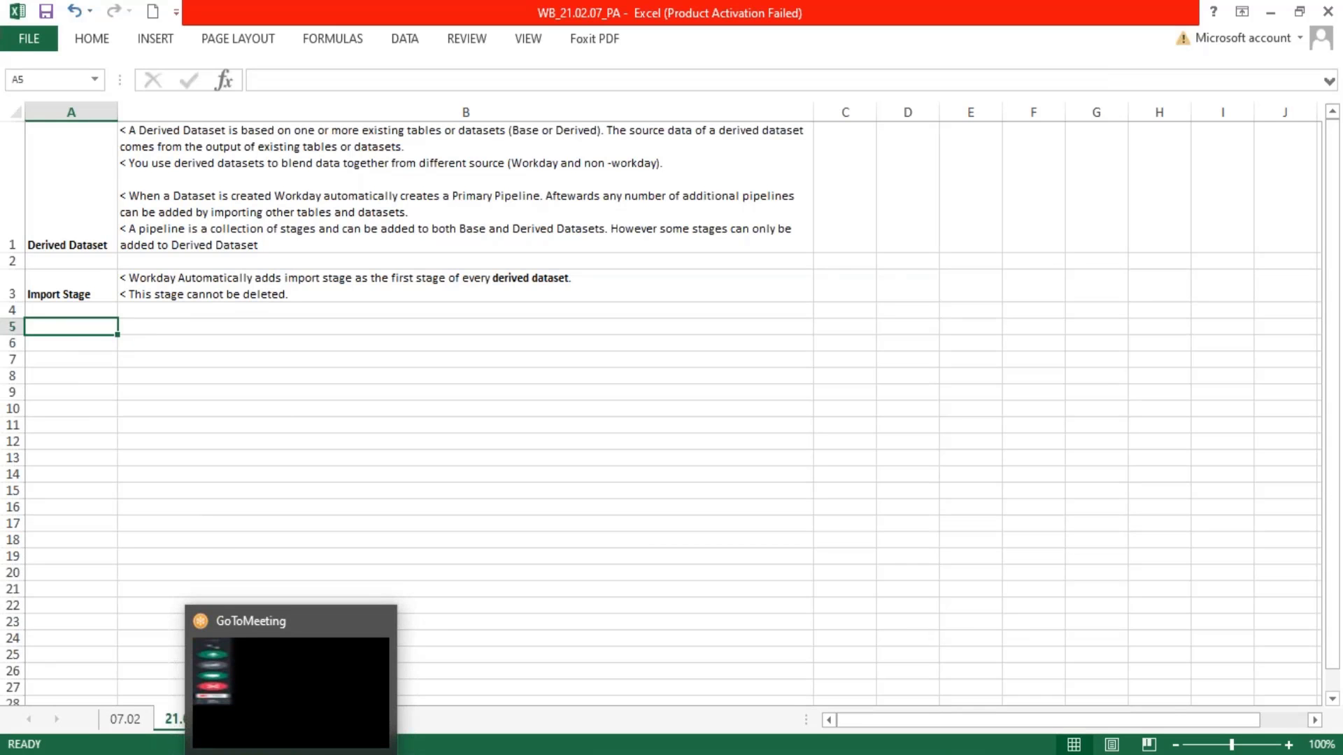
pyautogui.click(219, 754)
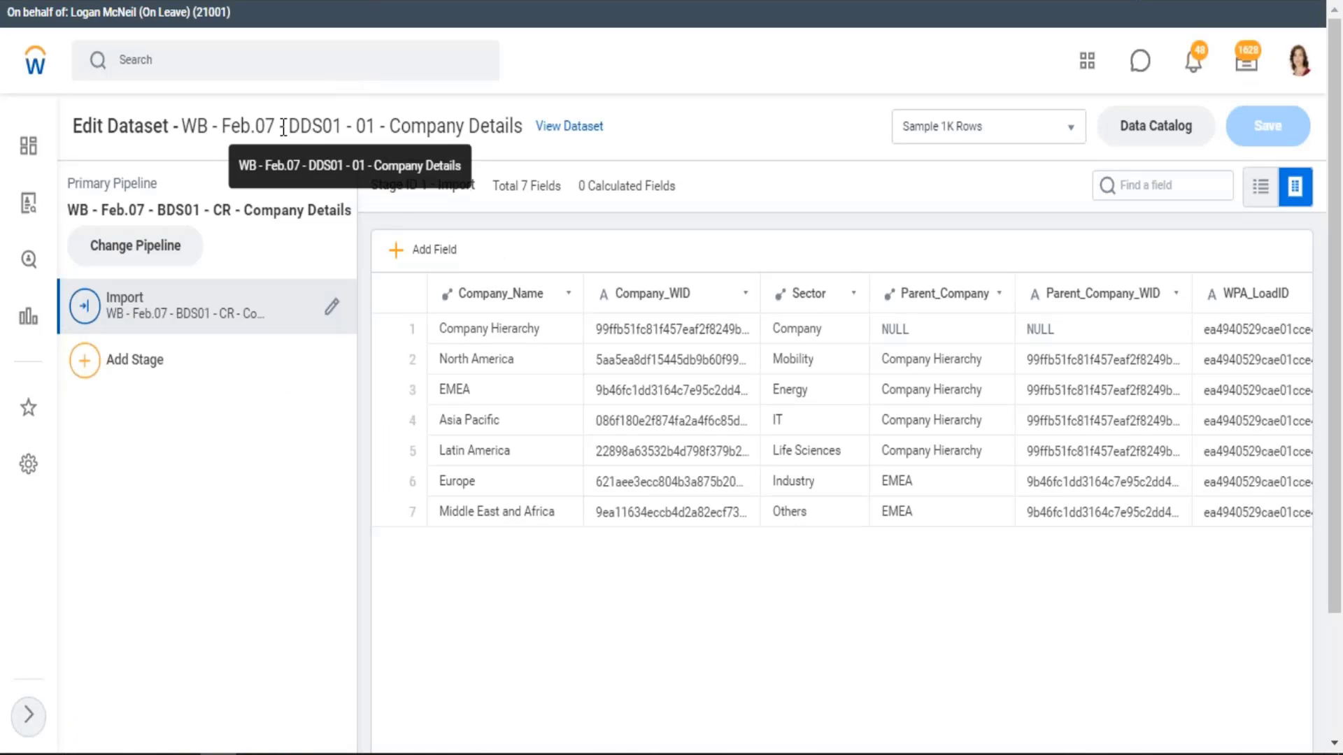
pyautogui.moveTo(280, 127); pyautogui.dragTo(403, 128)
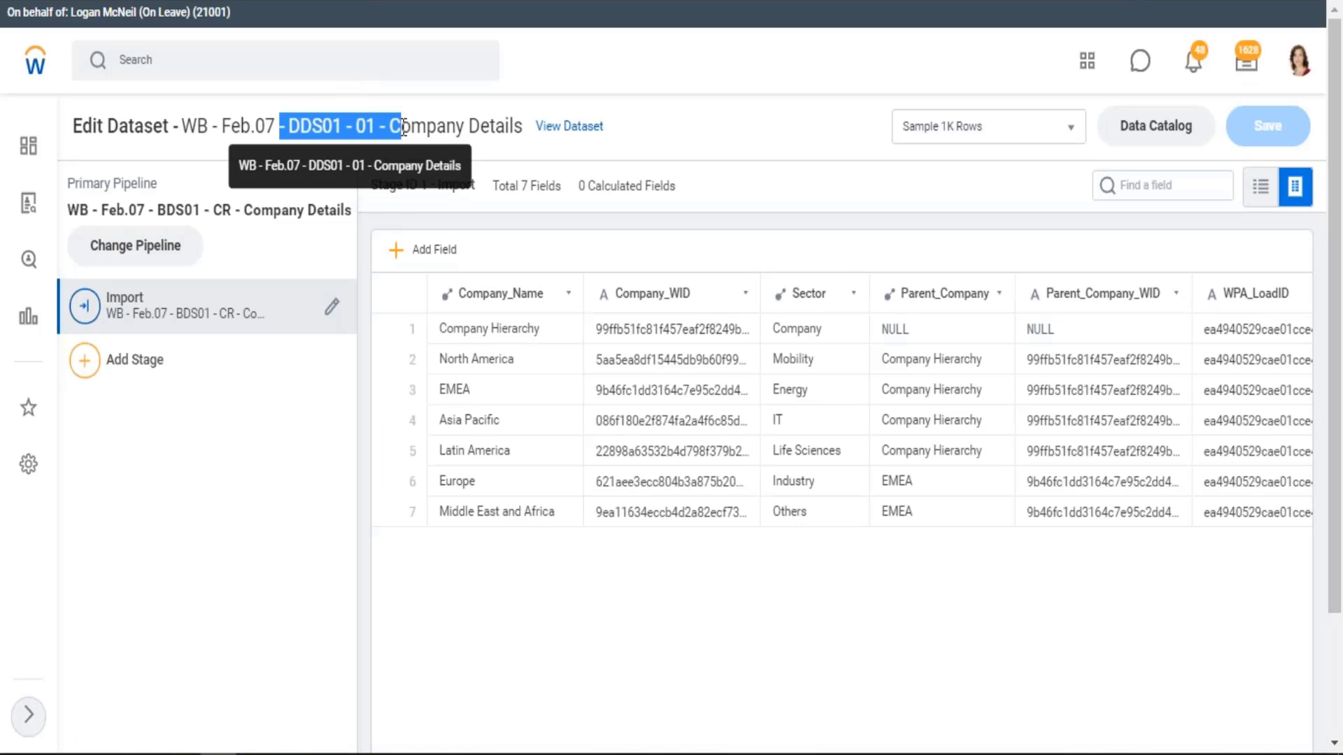
pyautogui.click(88, 372)
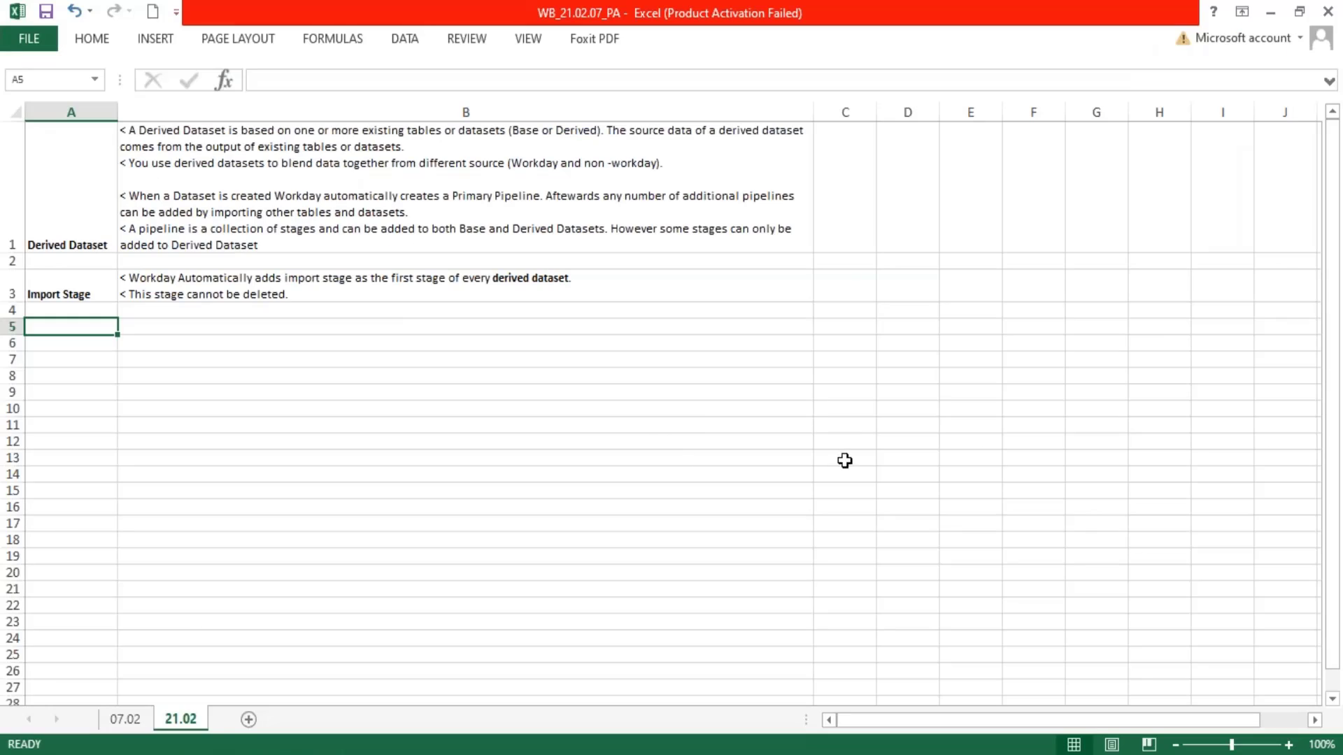
# Switch back to Excel and start a sample table with "Worker" in C7 and the title "Table1" in C6
pyautogui.click(855, 441)
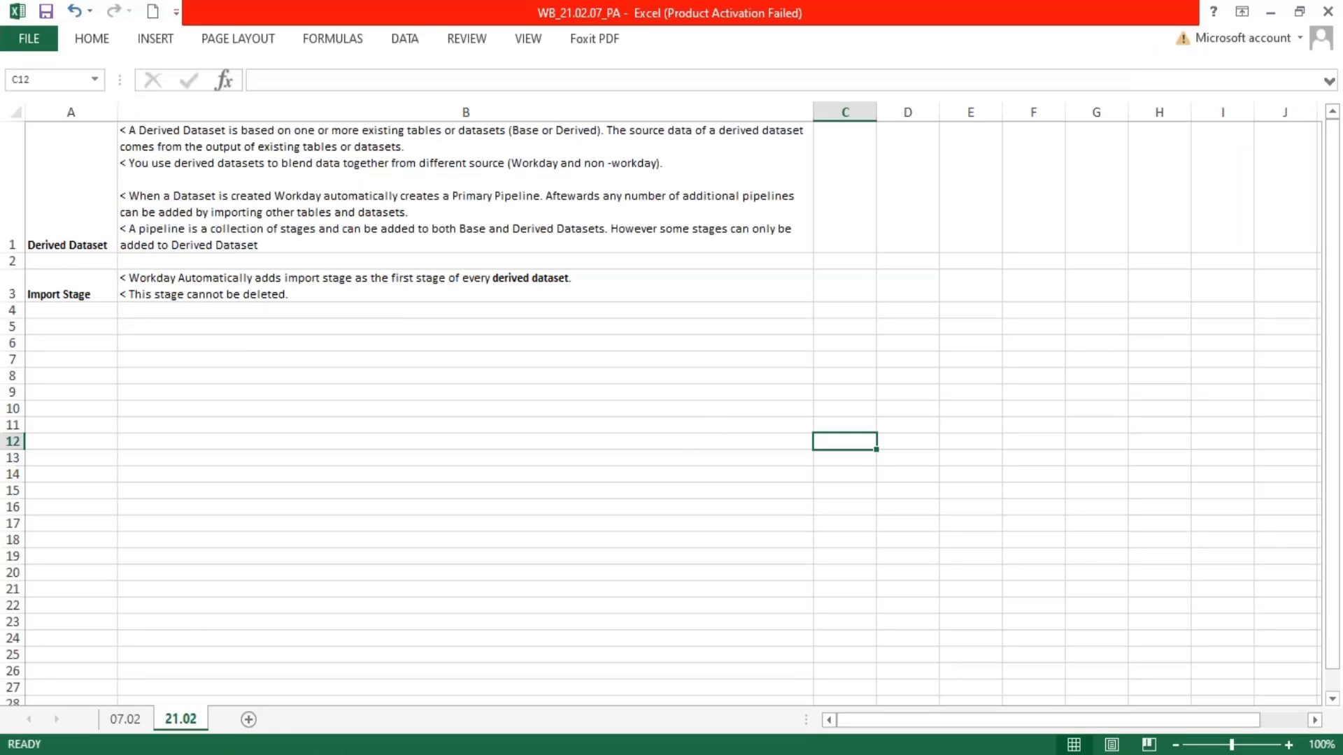
pyautogui.press('Up')
pyautogui.press('Up')
pyautogui.press('Up')
pyautogui.press('Up')
pyautogui.press('Up')
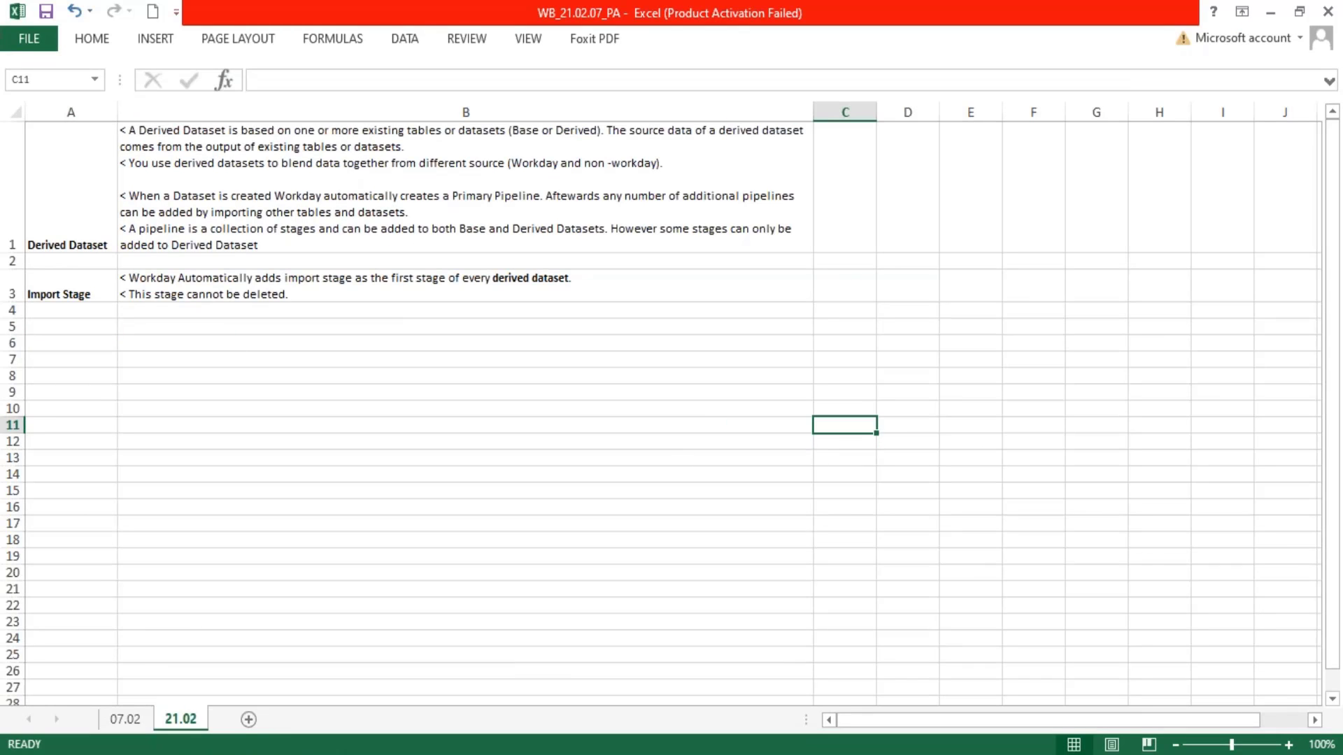
pyautogui.write('Worker')
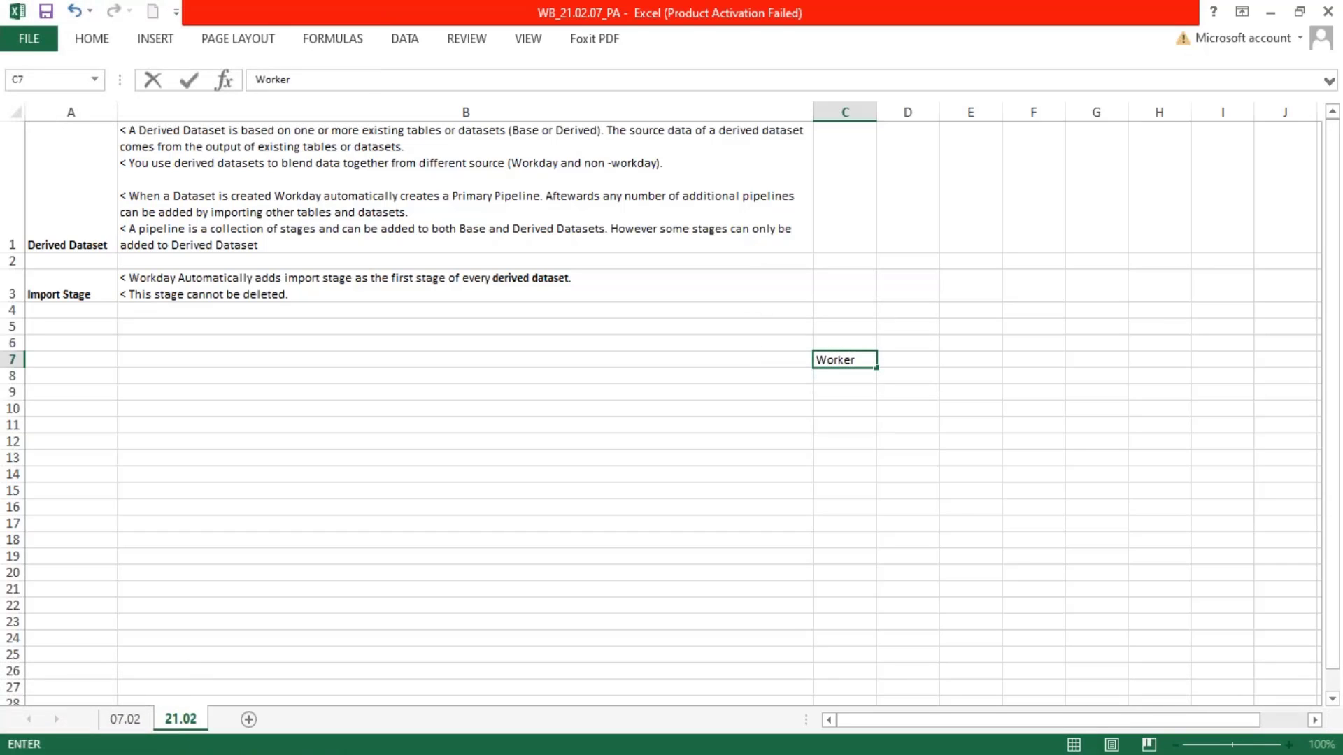
pyautogui.press('Up')
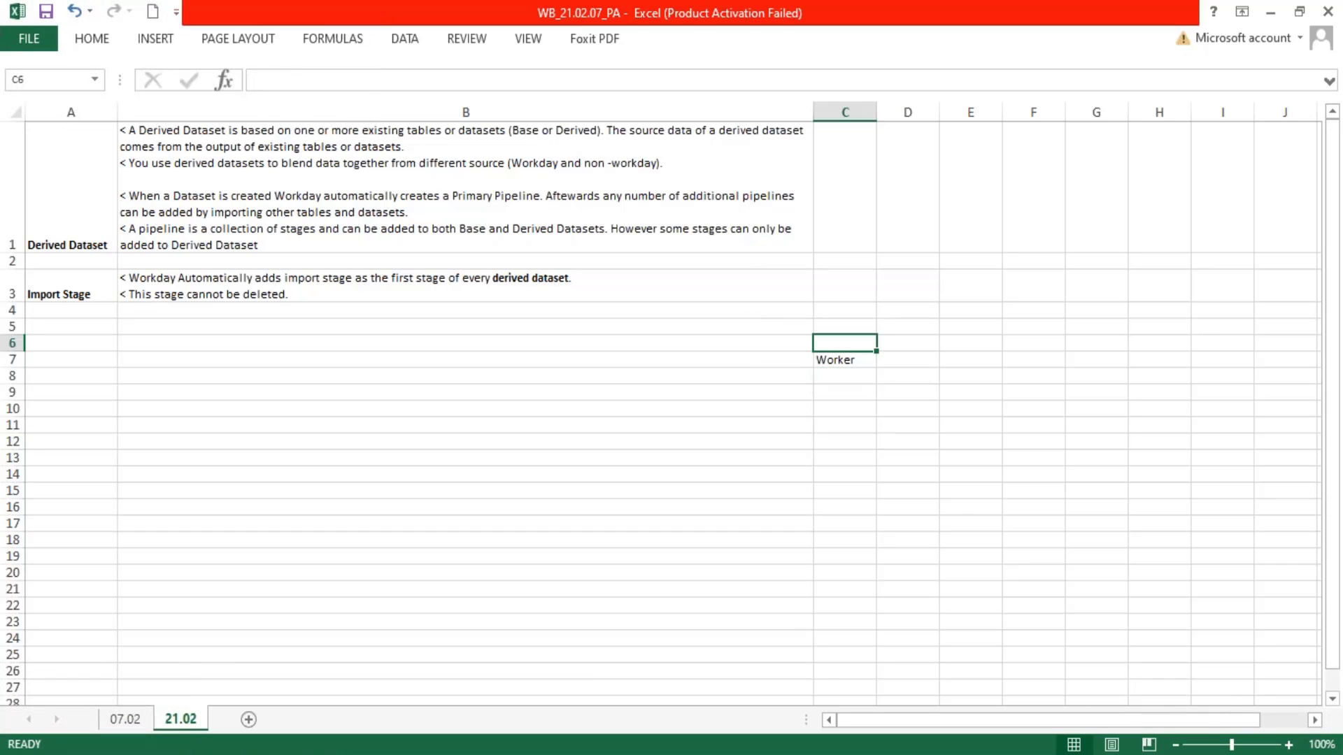
pyautogui.write('Table1')
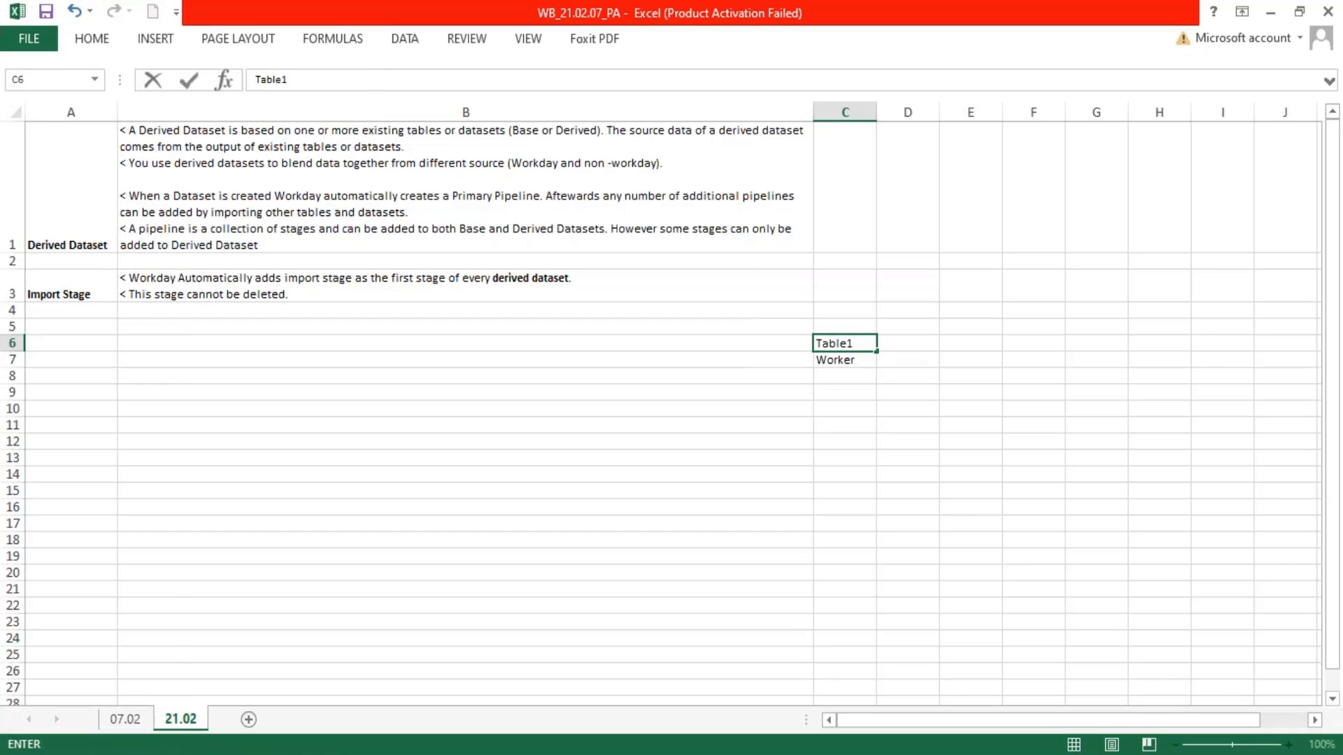
pyautogui.press('Return')
# Enter the column headers "Name" in C7 and "DoB" in D7 under the Table1 title
pyautogui.write('Name')
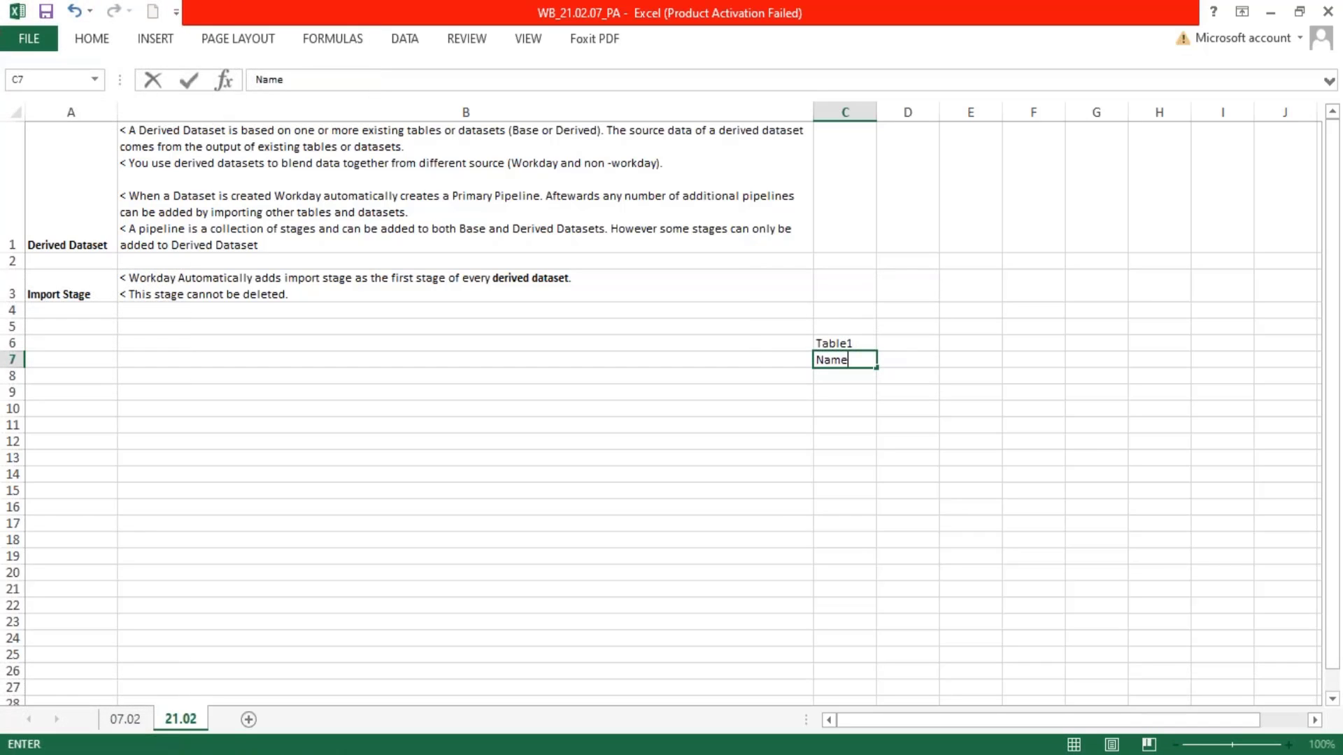
pyautogui.press('Tab')
pyautogui.write('Do')
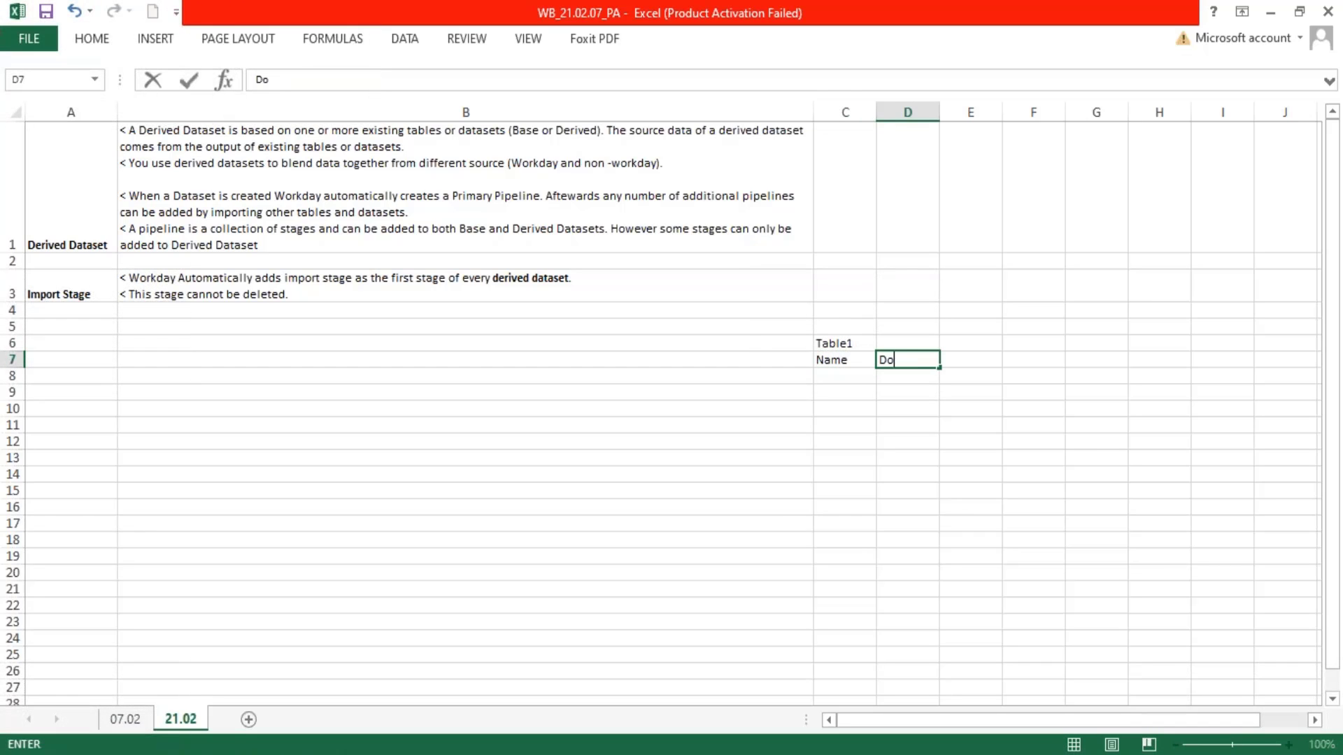
pyautogui.write('B')
pyautogui.press('Tab')
pyautogui.press('Left')
pyautogui.press('Left')
pyautogui.press('Left')
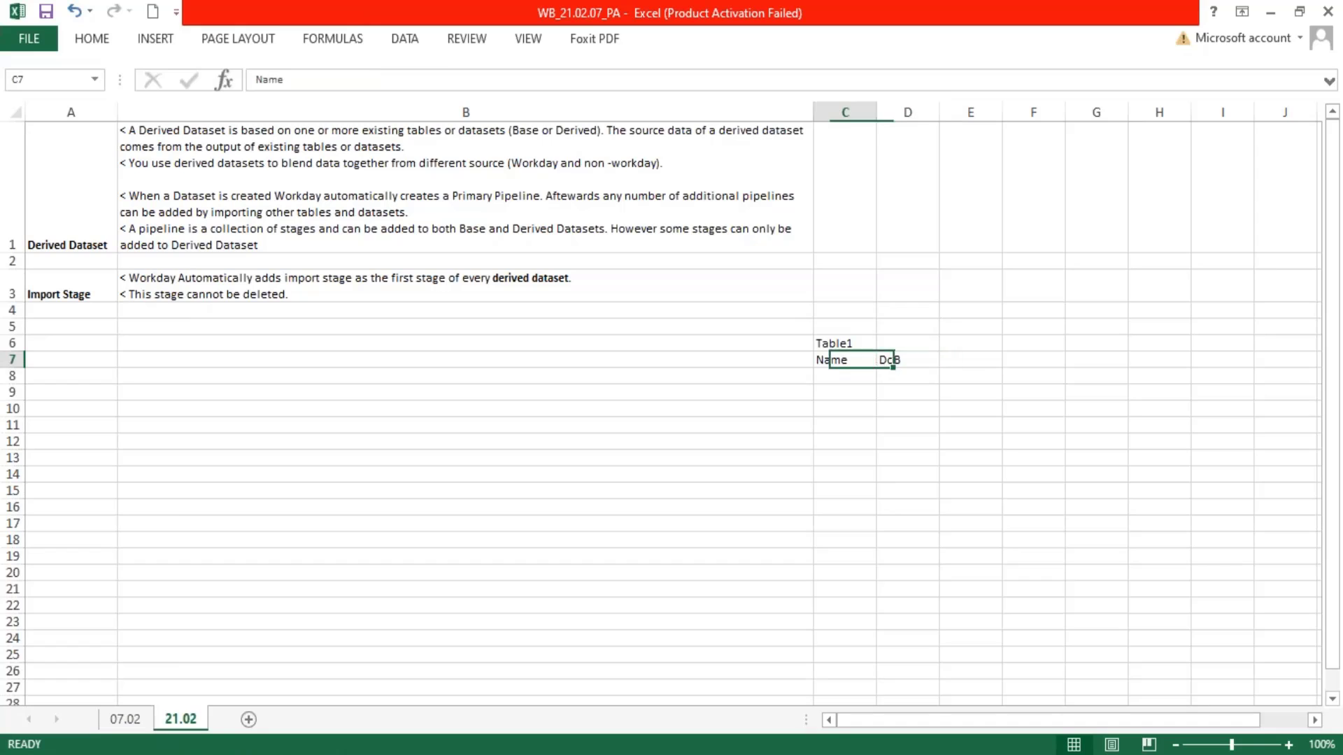
# Set the Table1 column headers in C7:E7 to "ID", "Name" and "Dob"
pyautogui.press('Right')
pyautogui.write('ID')
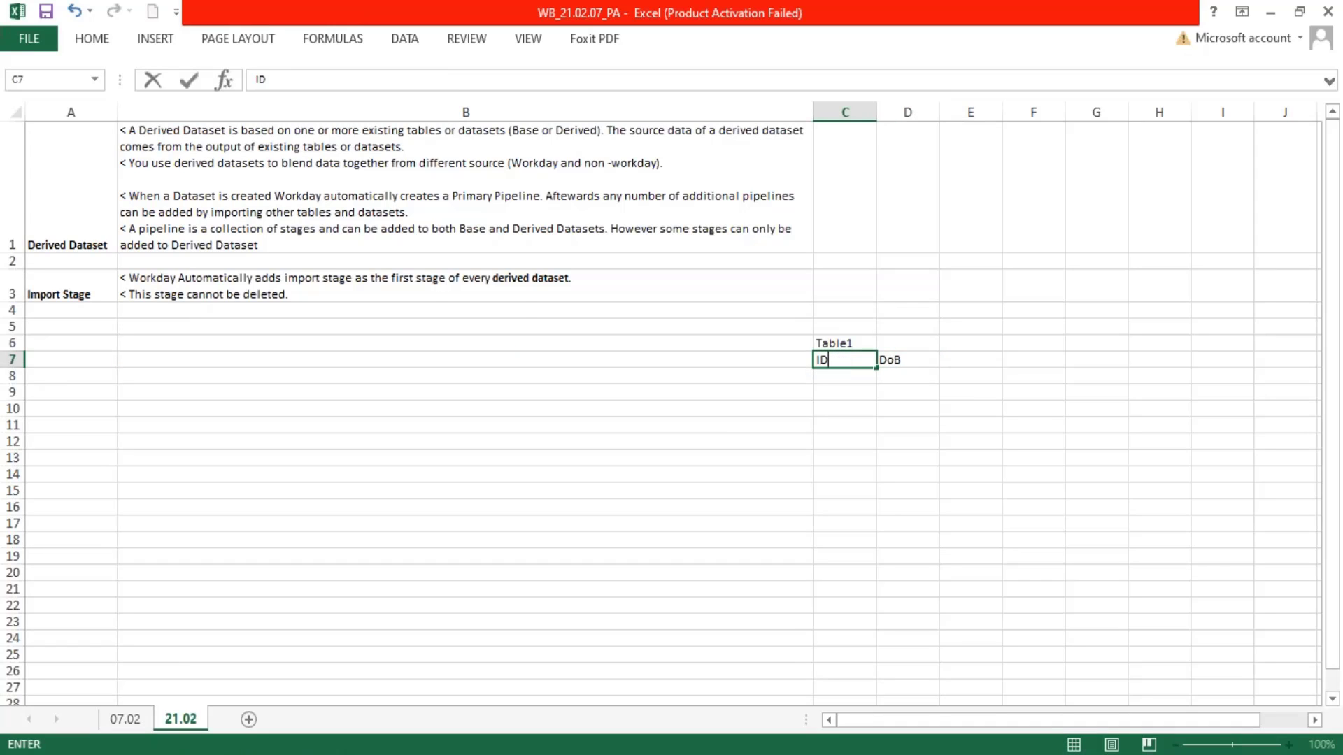
pyautogui.press('Tab')
pyautogui.write('Name')
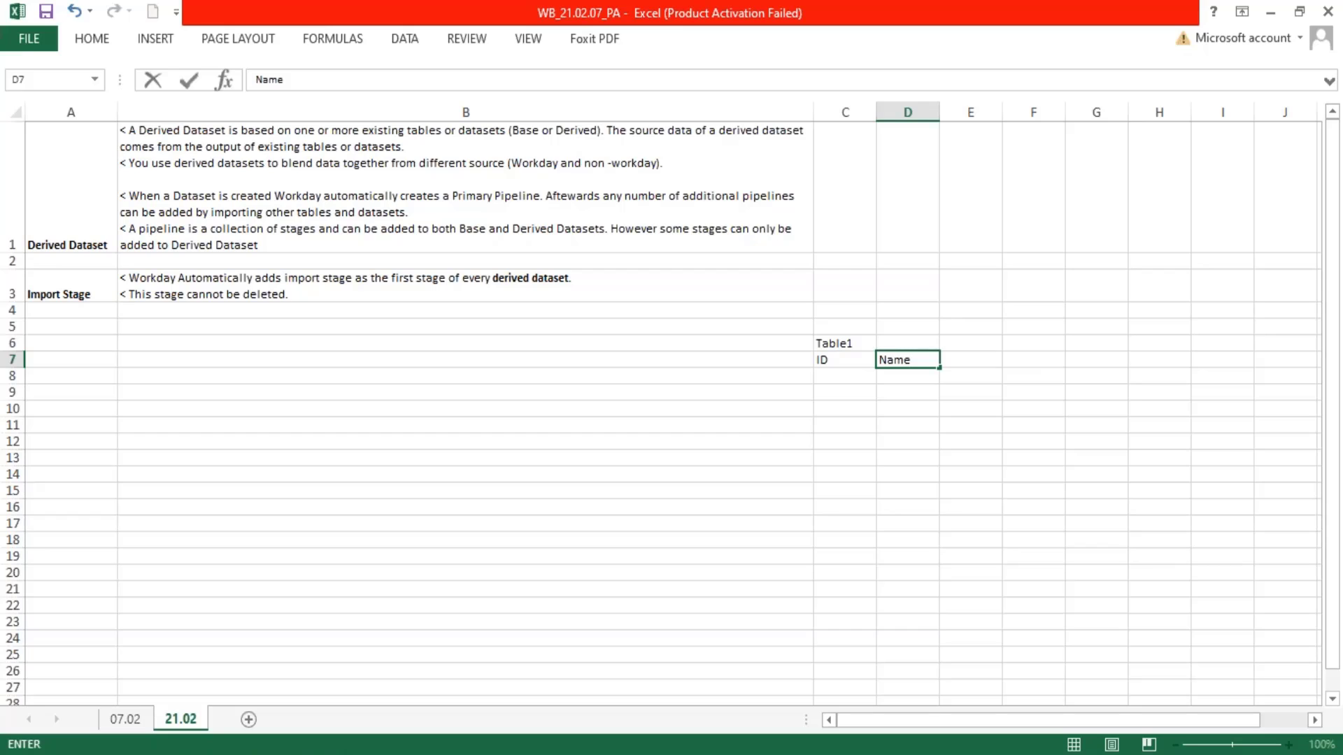
pyautogui.press('Tab')
pyautogui.write('D')
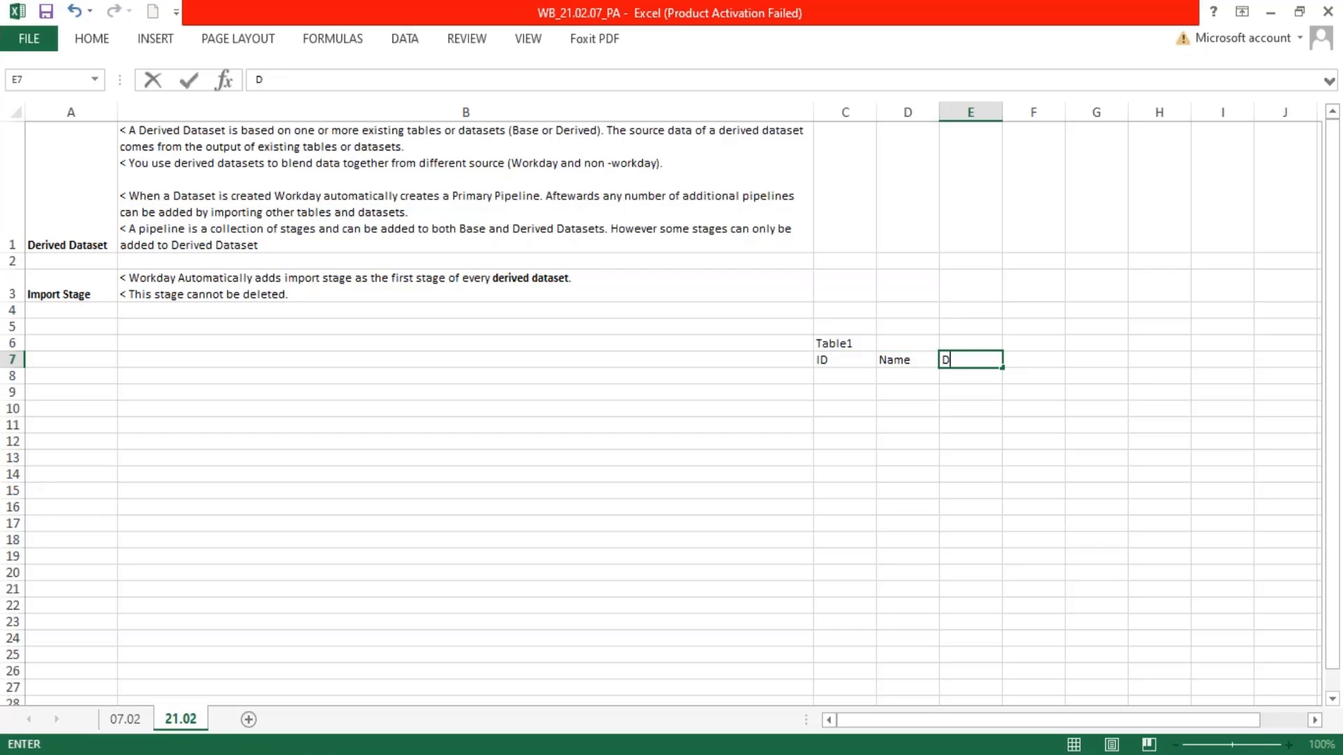
pyautogui.write('ob')
pyautogui.press('Return')
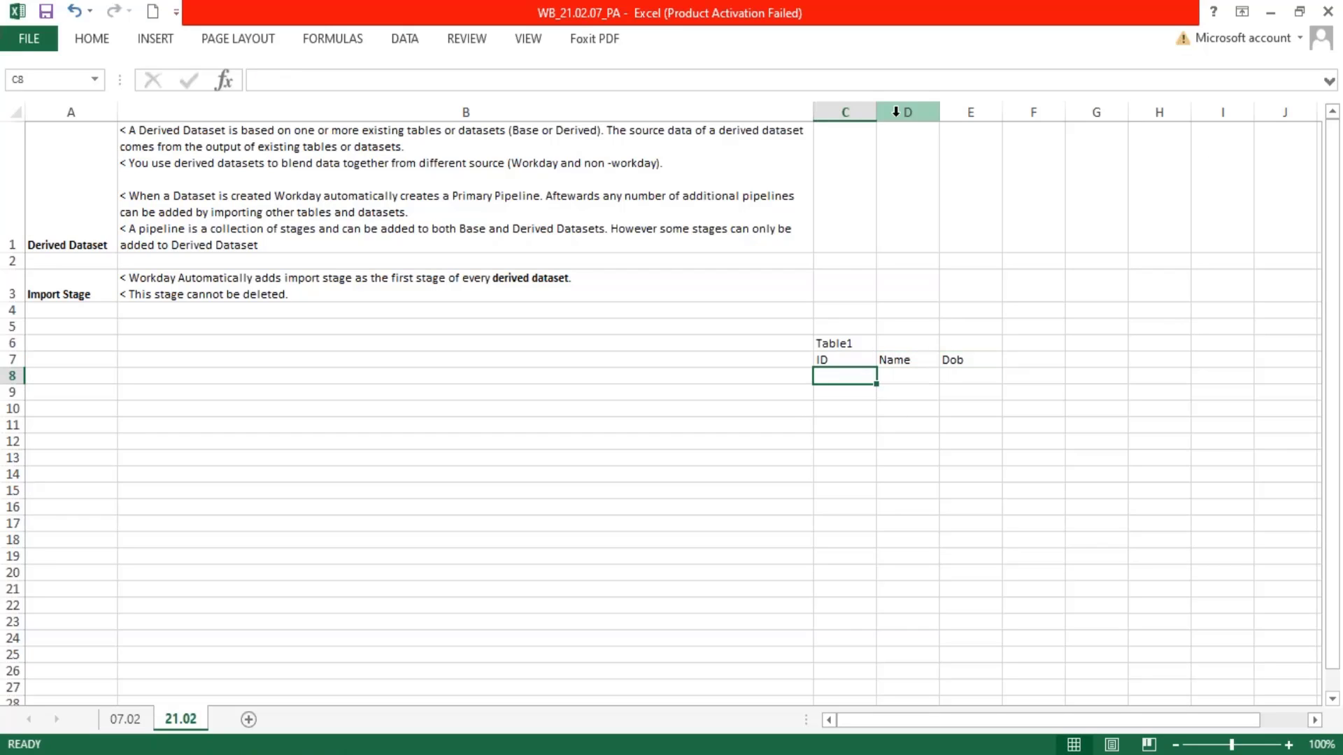
# Fit column C to its contents and fill the ID column C8:C10 with E01 through E03
pyautogui.doubleClick(876, 112)
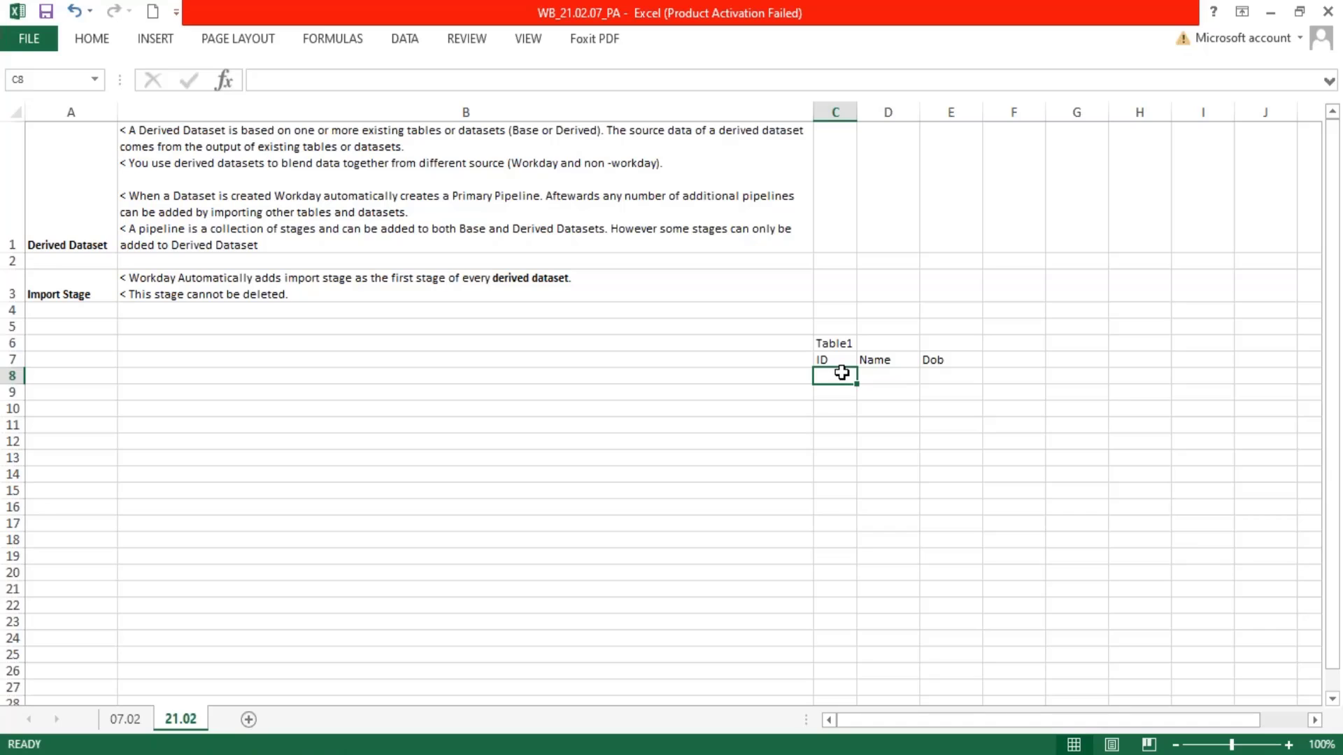
pyautogui.write('EE')
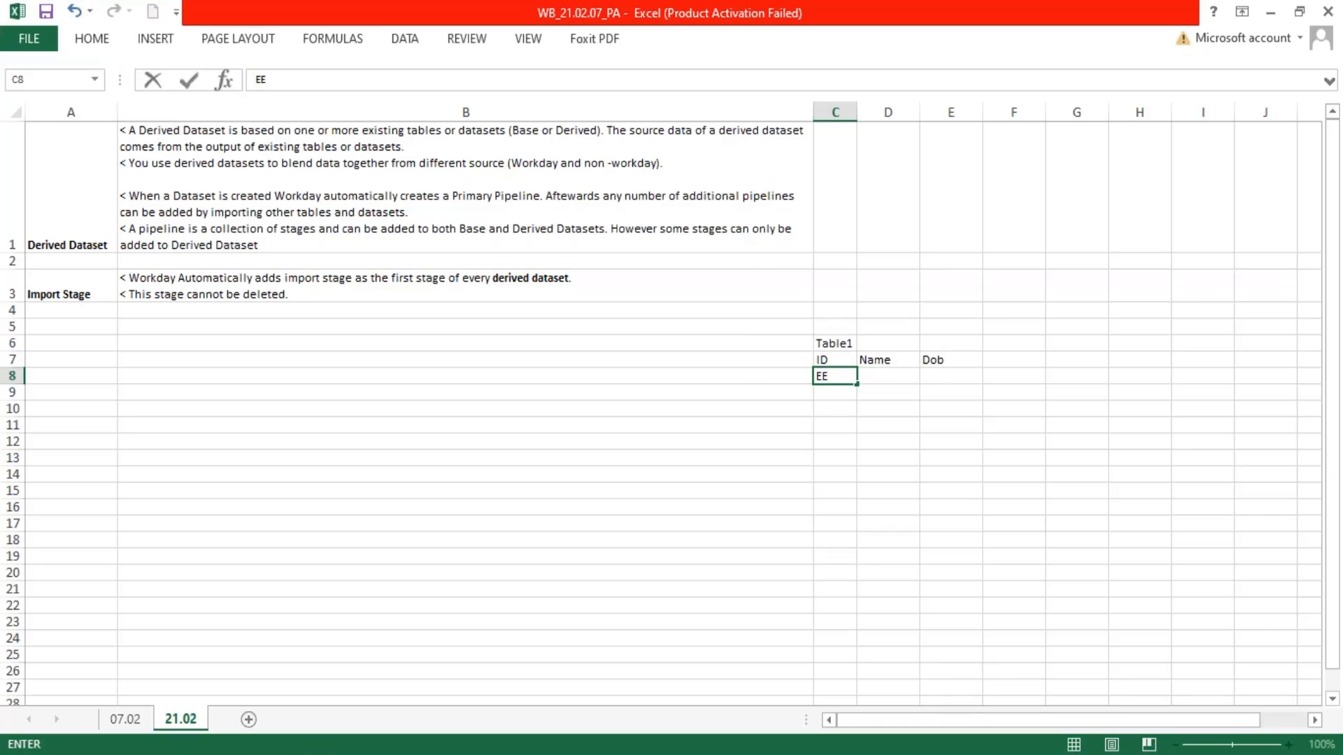
pyautogui.press('BackSpace')
pyautogui.write('01')
pyautogui.press('Return')
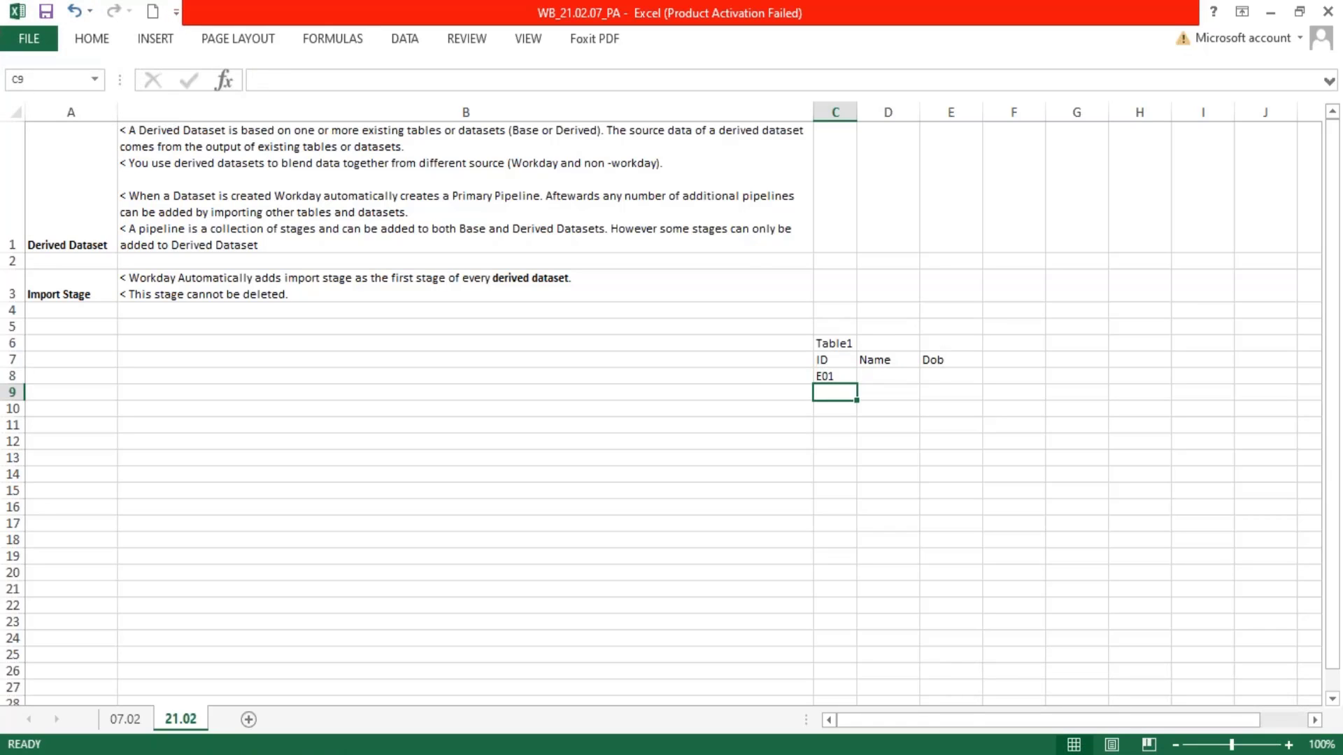
pyautogui.click(848, 376)
pyautogui.moveTo(857, 384); pyautogui.dragTo(858, 420)
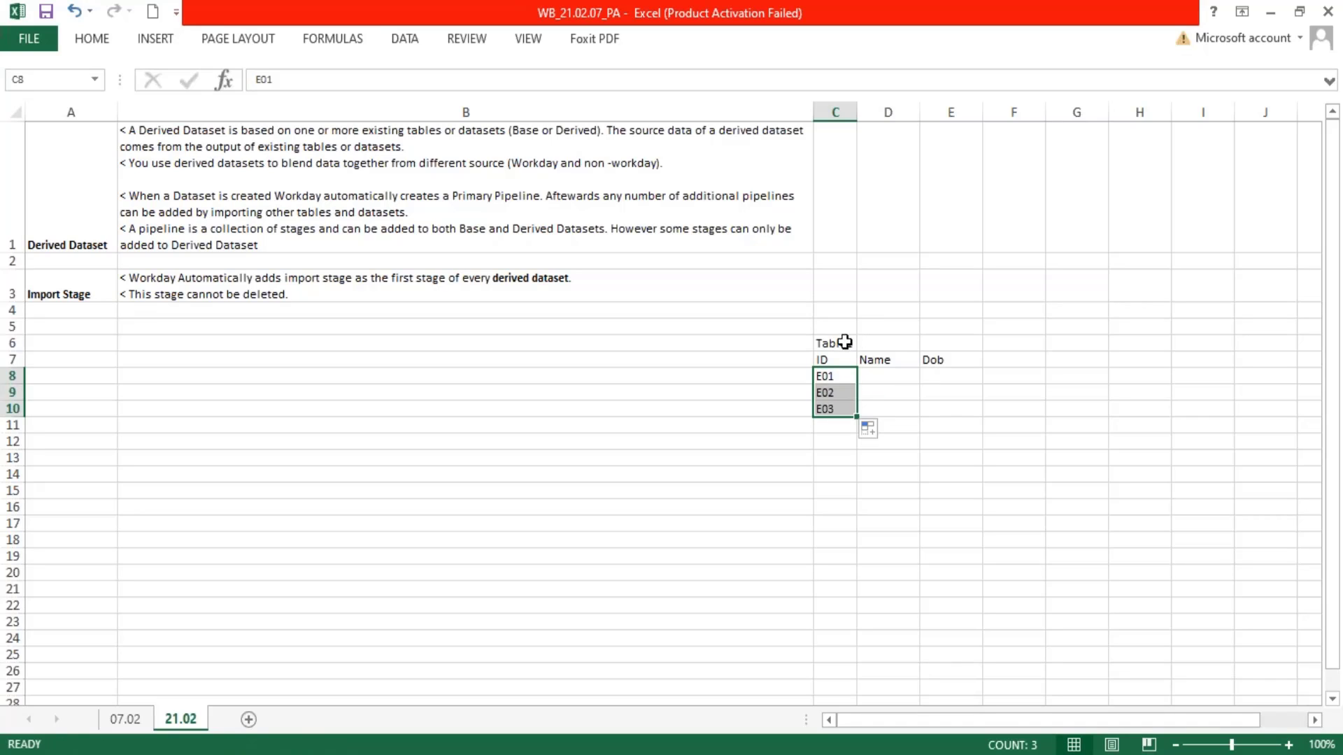
# Add the title "Emp Master" merged and centered across D6:E6, and fit row 6 to a single line
pyautogui.click(879, 346)
pyautogui.write('Em')
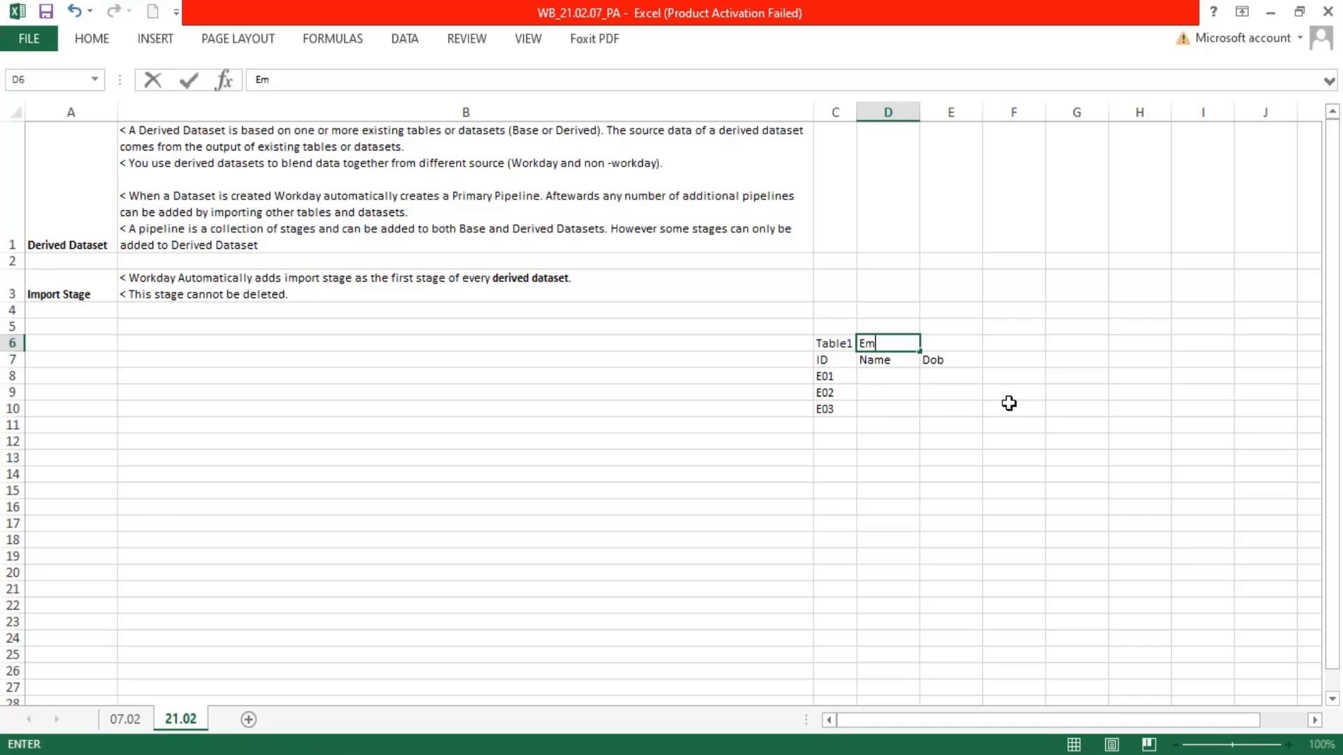
pyautogui.write('p Master')
pyautogui.press('Return')
pyautogui.moveTo(885, 355); pyautogui.dragTo(923, 347)
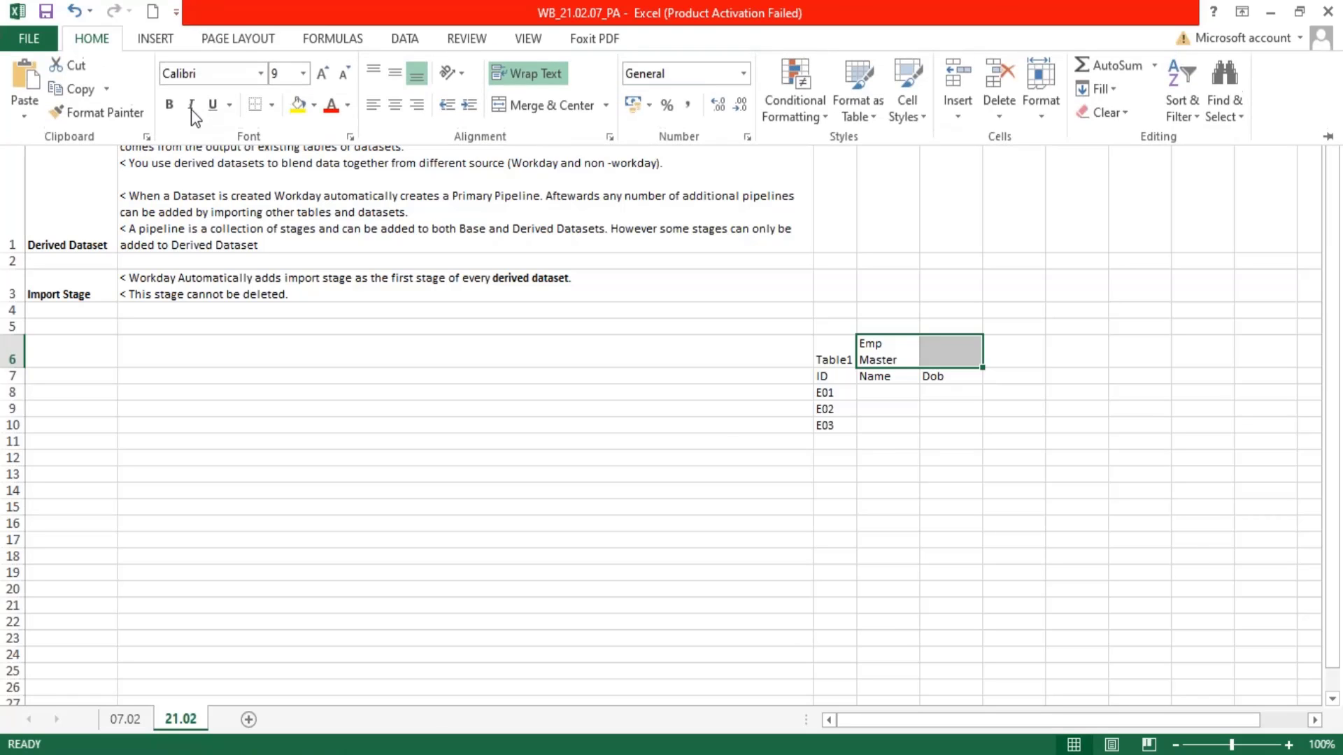
pyautogui.click(533, 105)
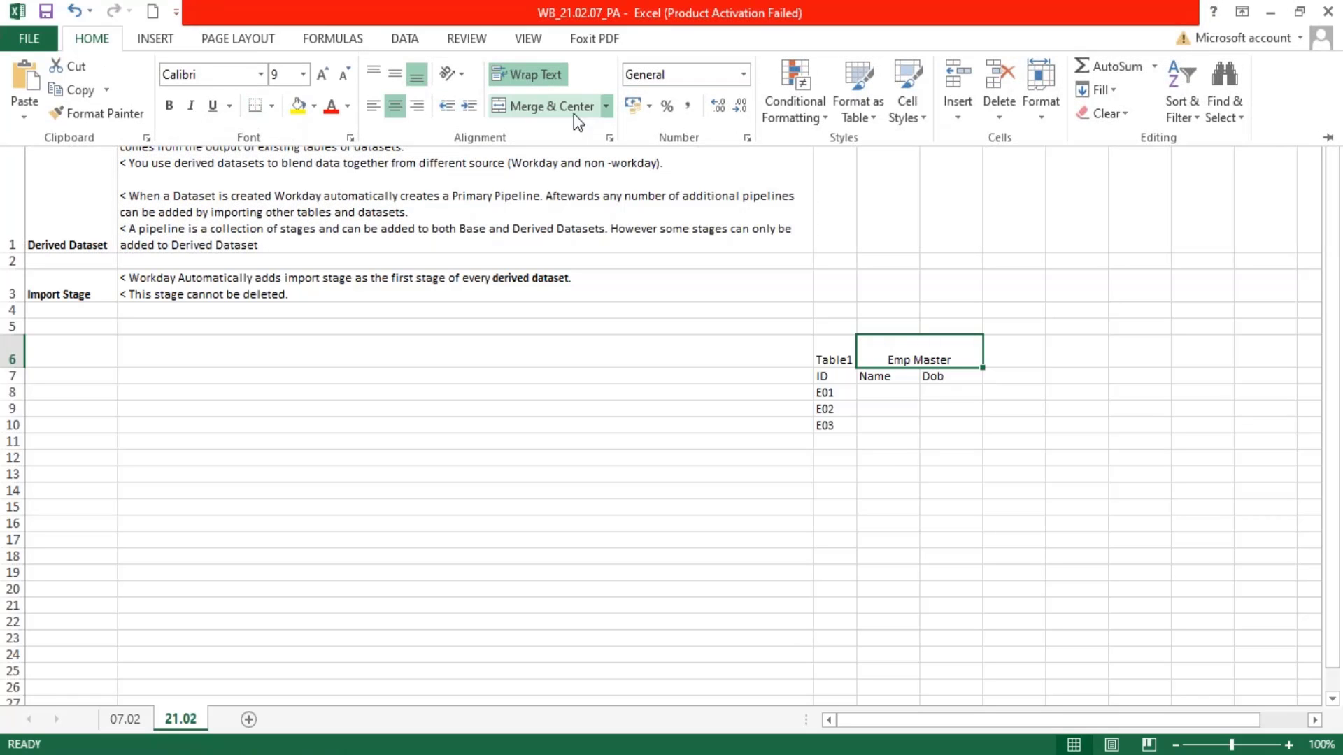
pyautogui.click(19, 368)
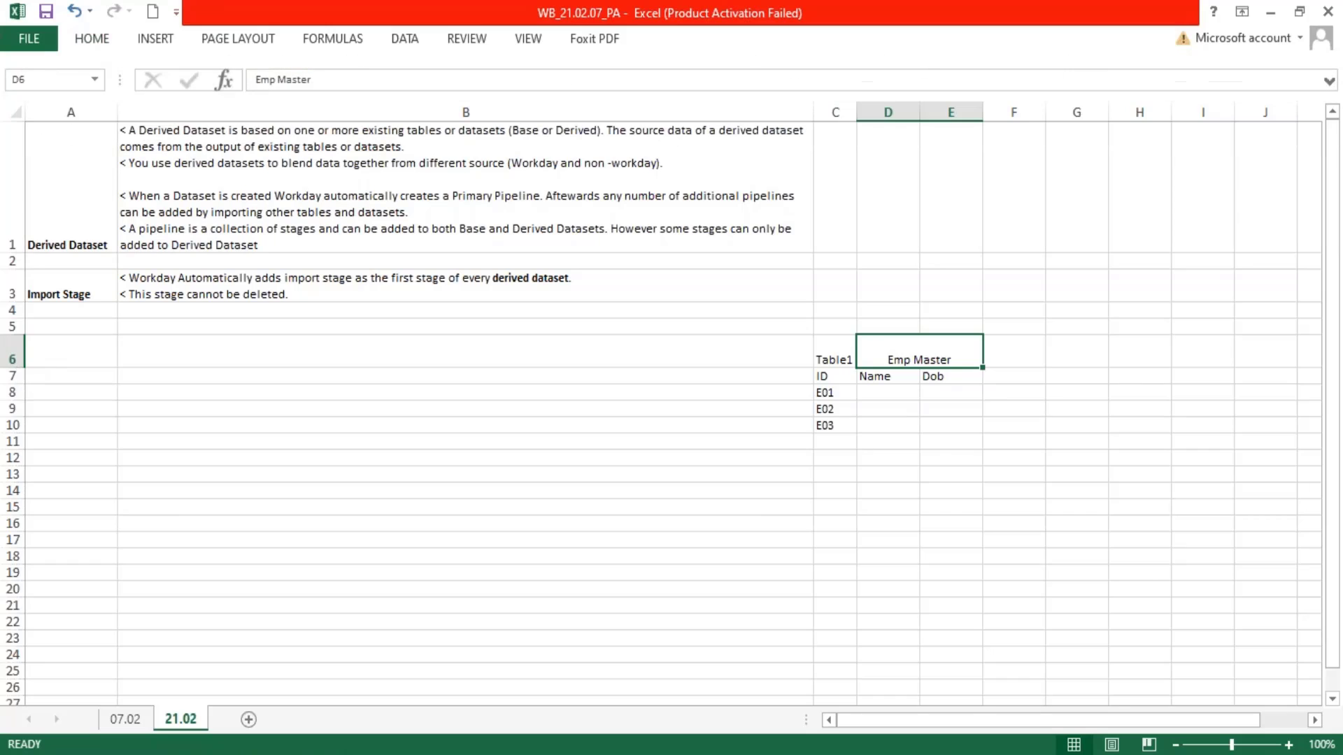
pyautogui.doubleClick(12, 366)
pyautogui.click(901, 424)
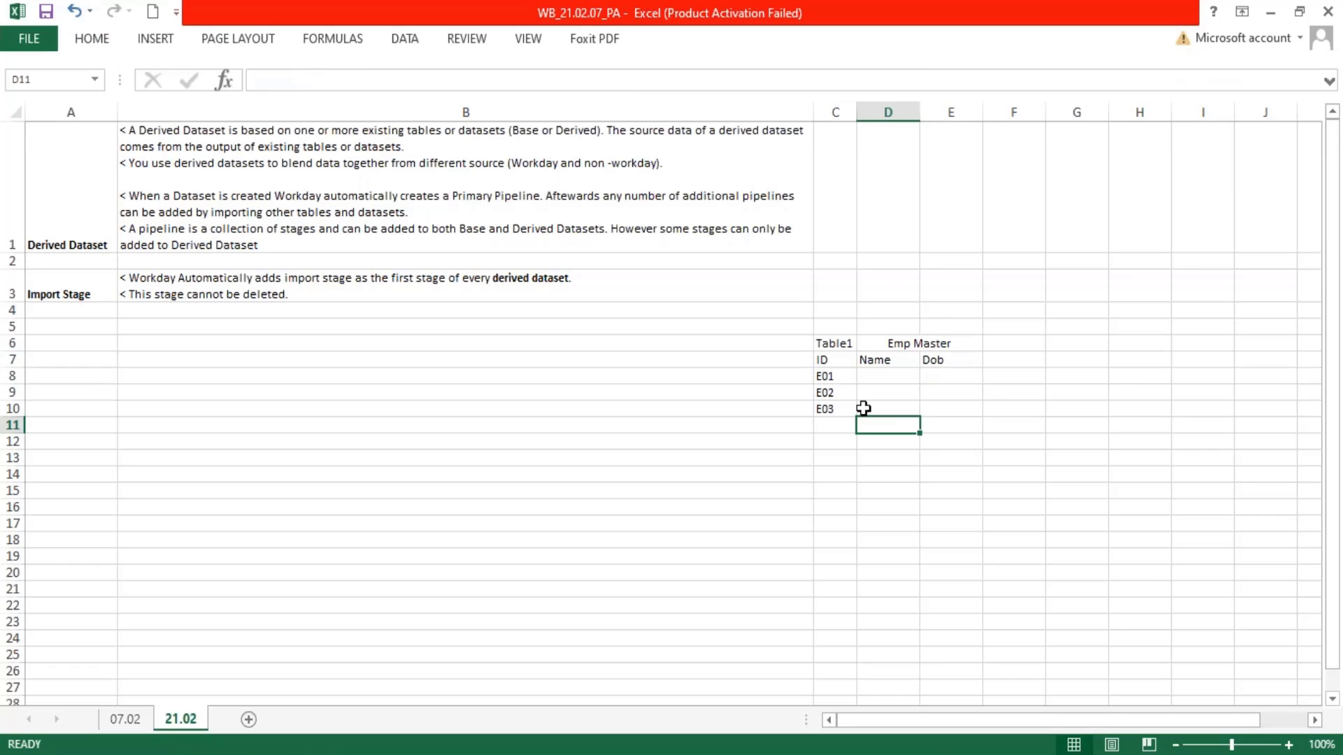
# Fill the Name column D8:D10 with "Emp1", "Emp2" and "Emp 3"
pyautogui.click(895, 377)
pyautogui.write('Emp1')
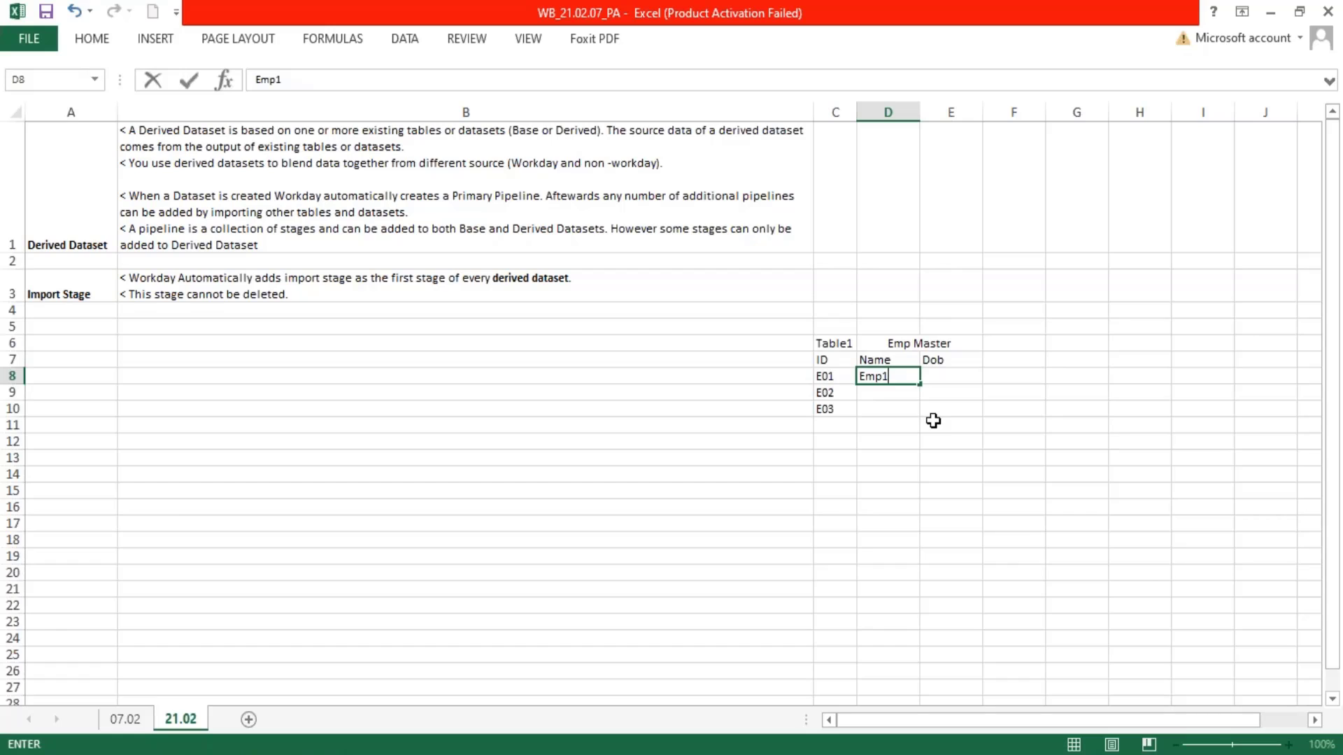
pyautogui.press('Return')
pyautogui.write('Em')
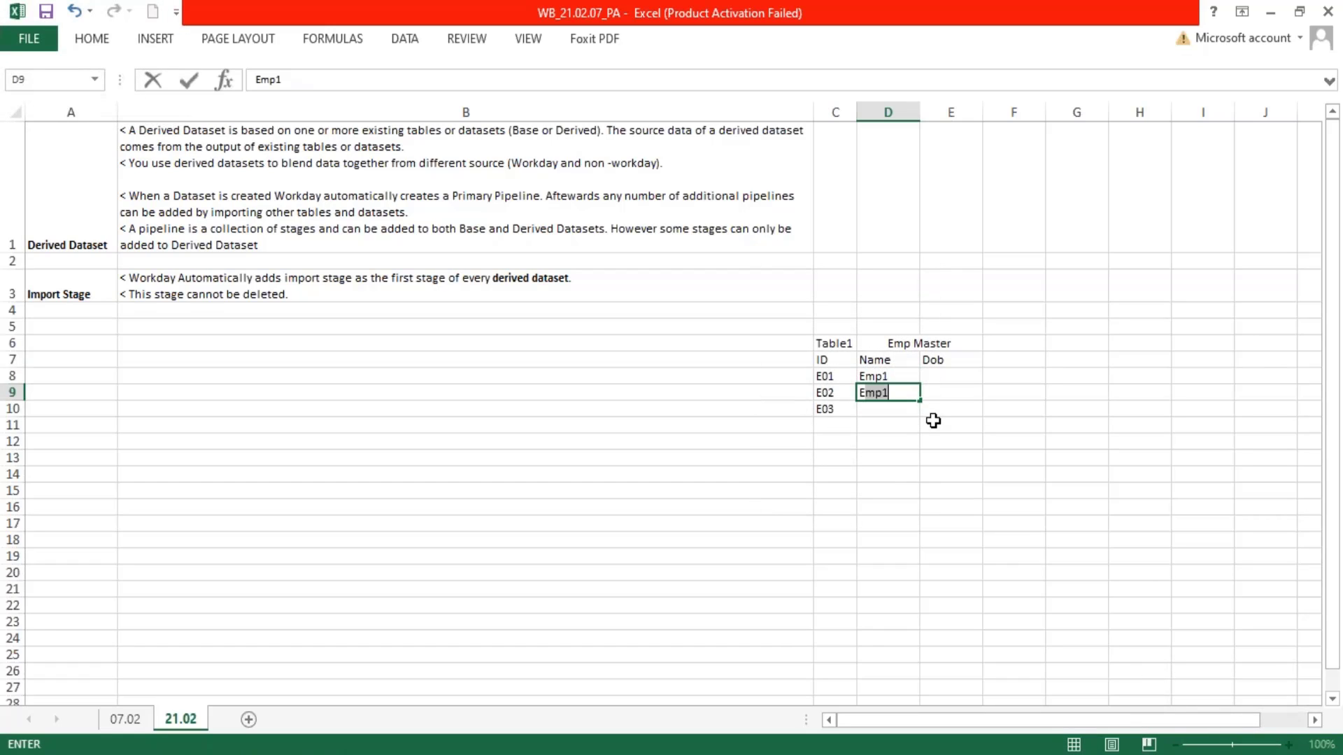
pyautogui.write('pe2')
pyautogui.press('Return')
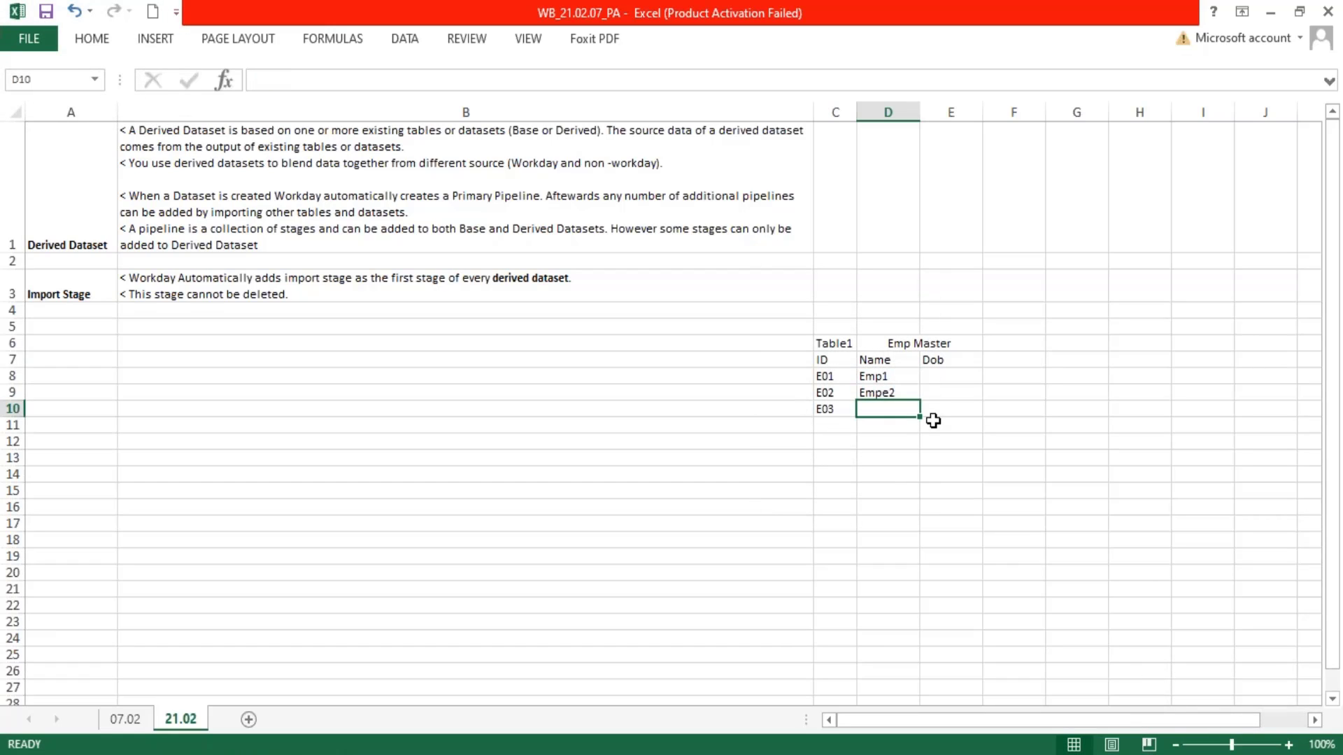
pyautogui.press('Up')
pyautogui.write('Em')
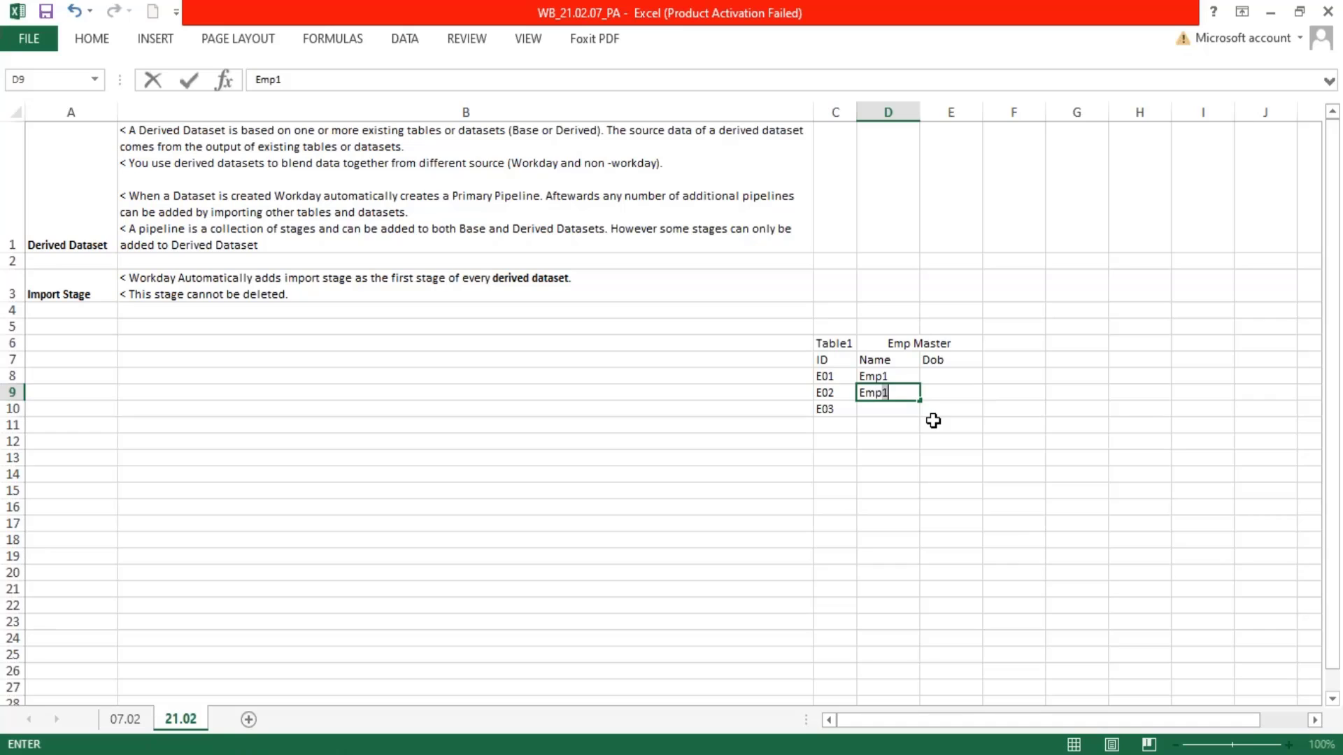
pyautogui.press('Return')
pyautogui.write('Emp')
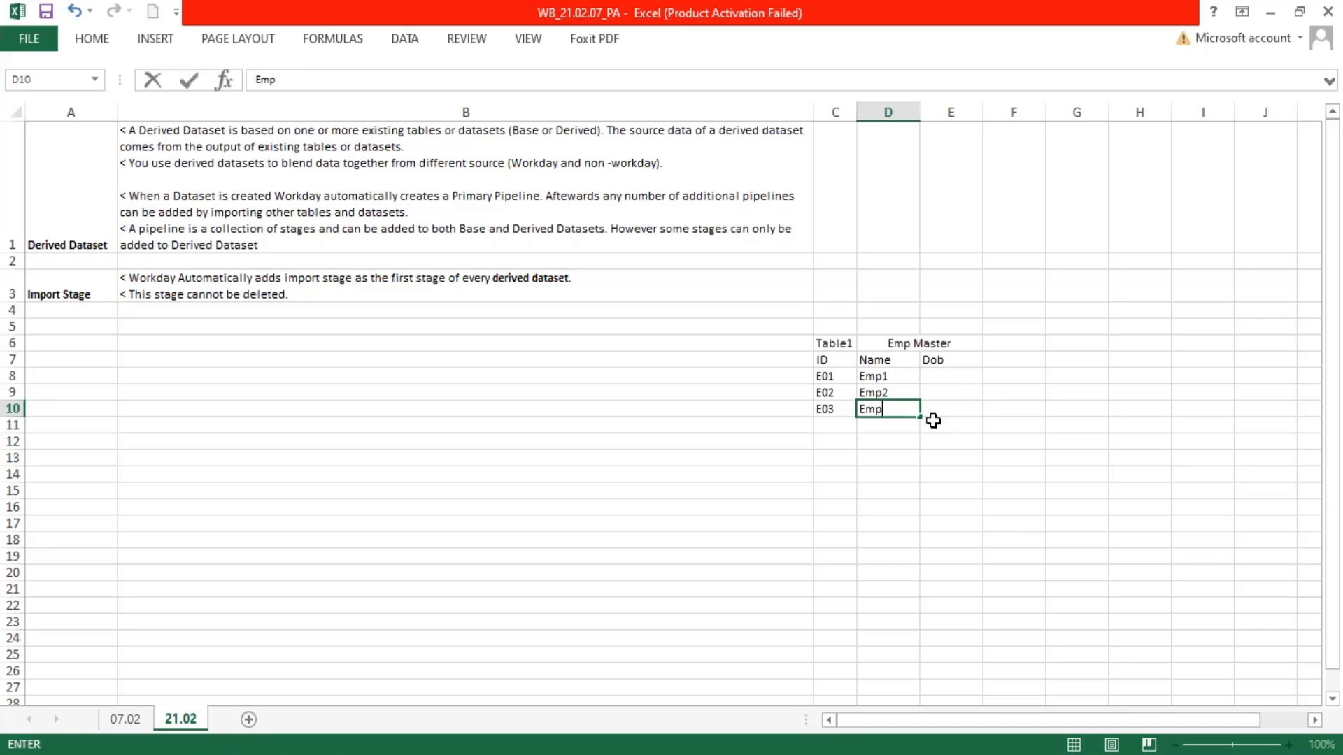
pyautogui.write(' 3')
pyautogui.press('Return')
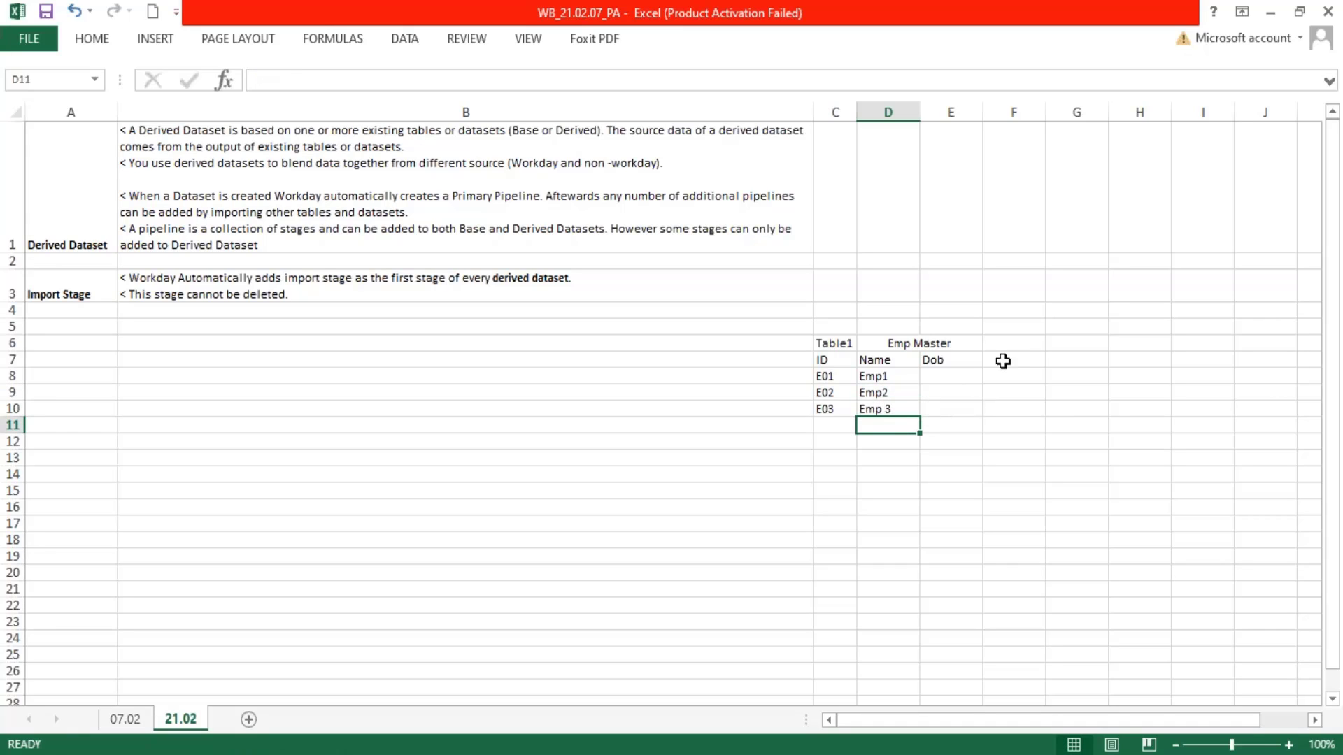
# Enter a birth year for each of the three employees in E8:E10 and fit columns D and E to their contents
pyautogui.click(965, 378)
pyautogui.write('1990')
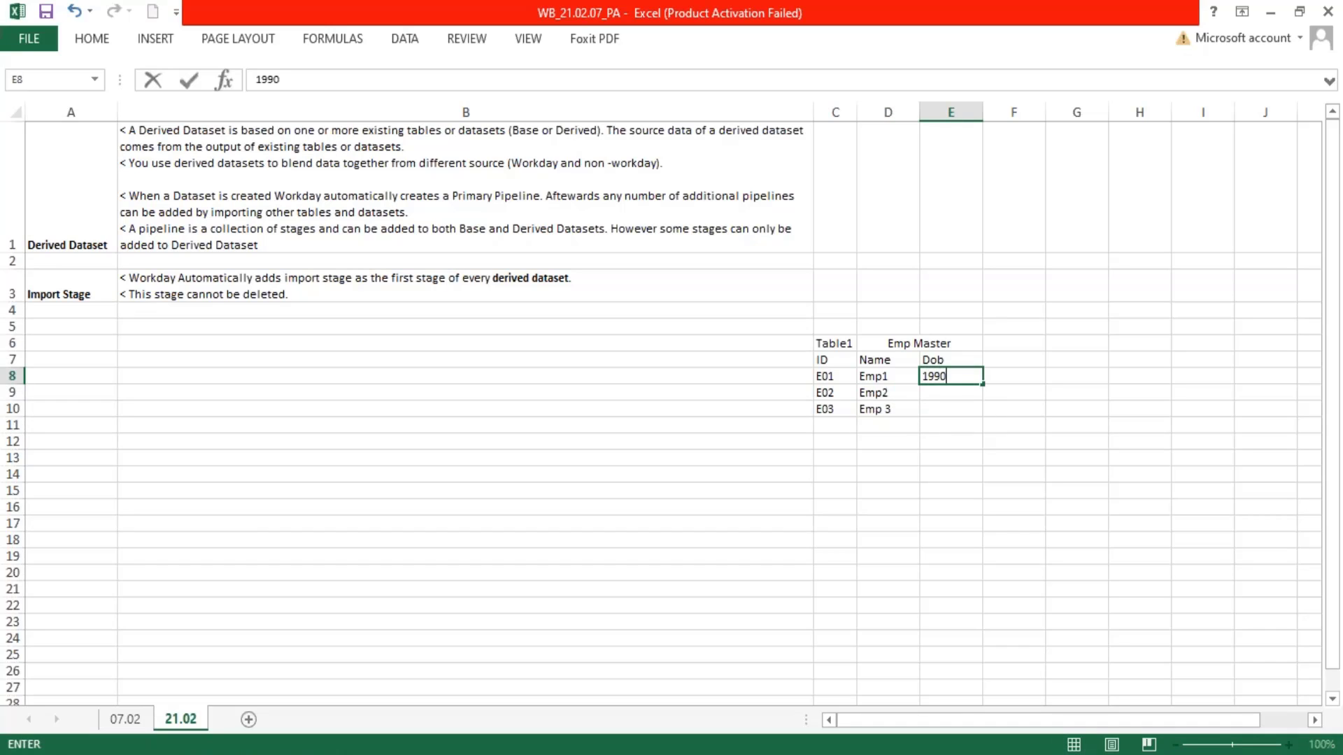
pyautogui.press('Return')
pyautogui.write('1')
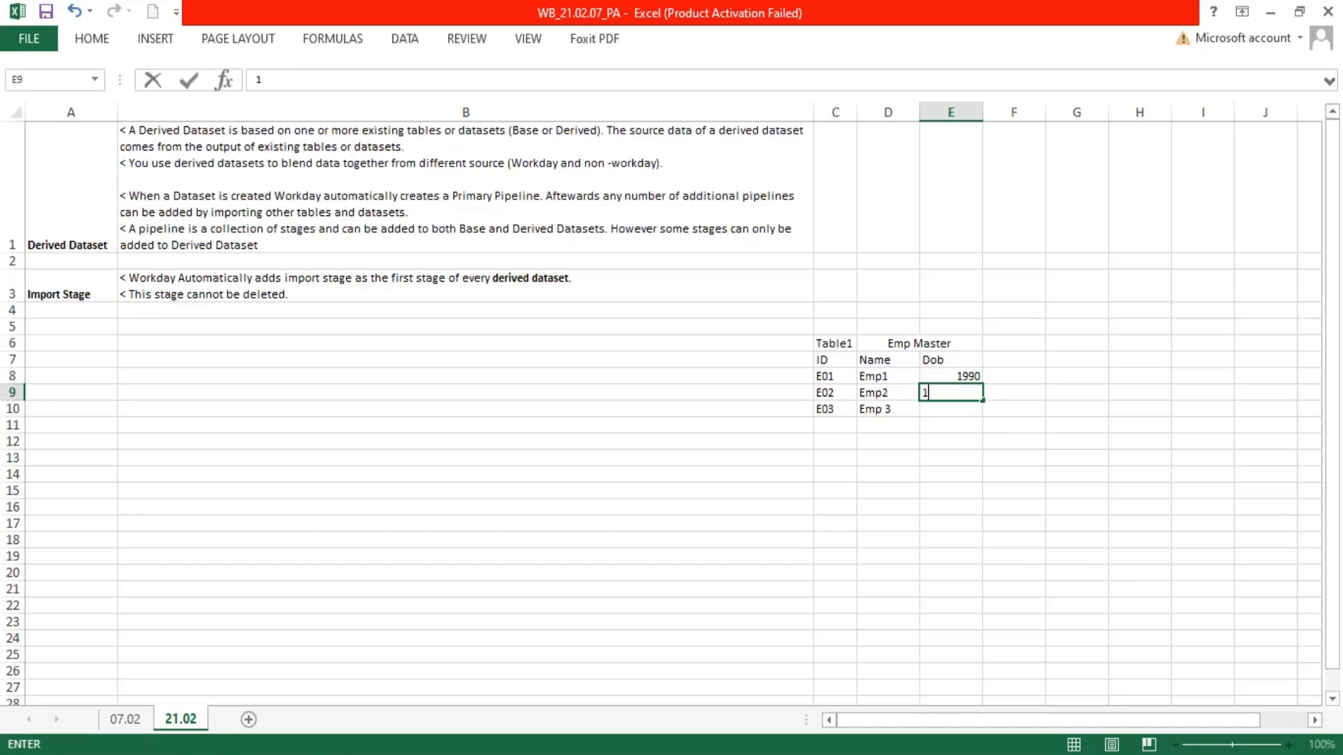
pyautogui.write('992')
pyautogui.press('Return')
pyautogui.write('19')
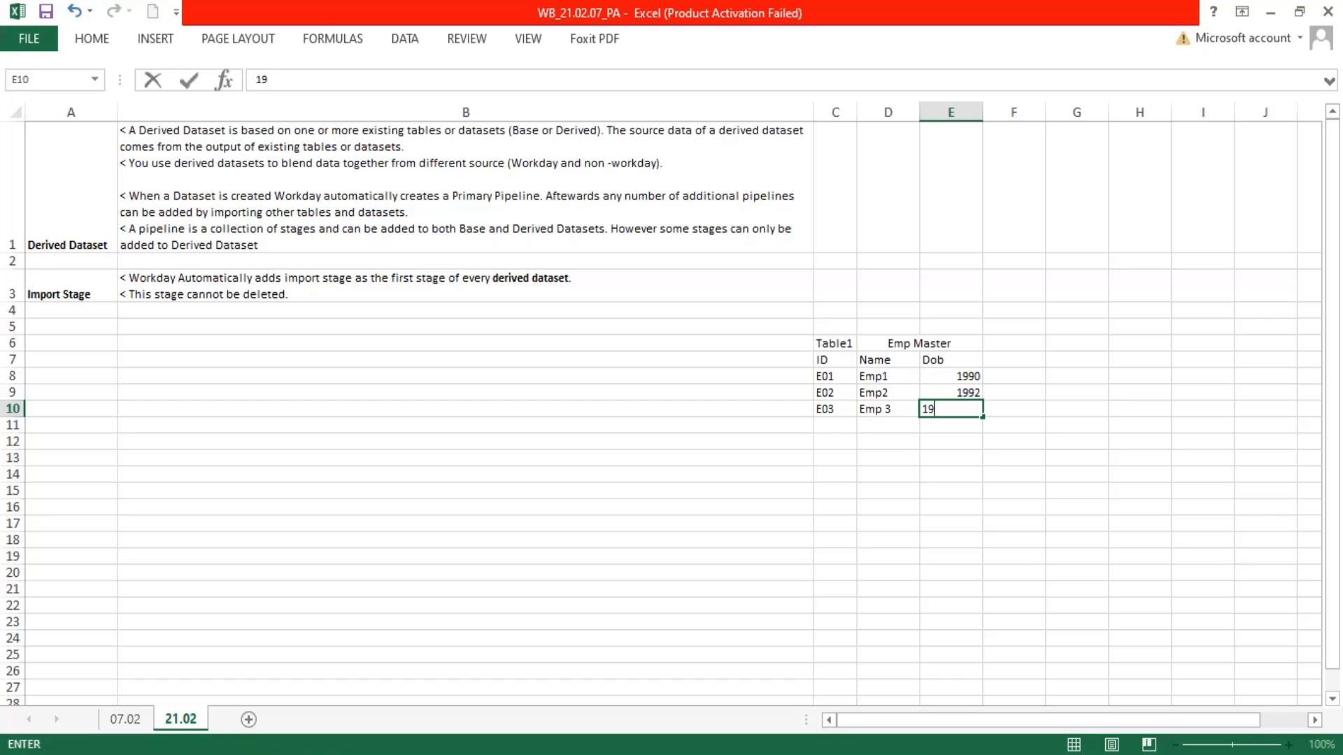
pyautogui.write('85')
pyautogui.press('Return')
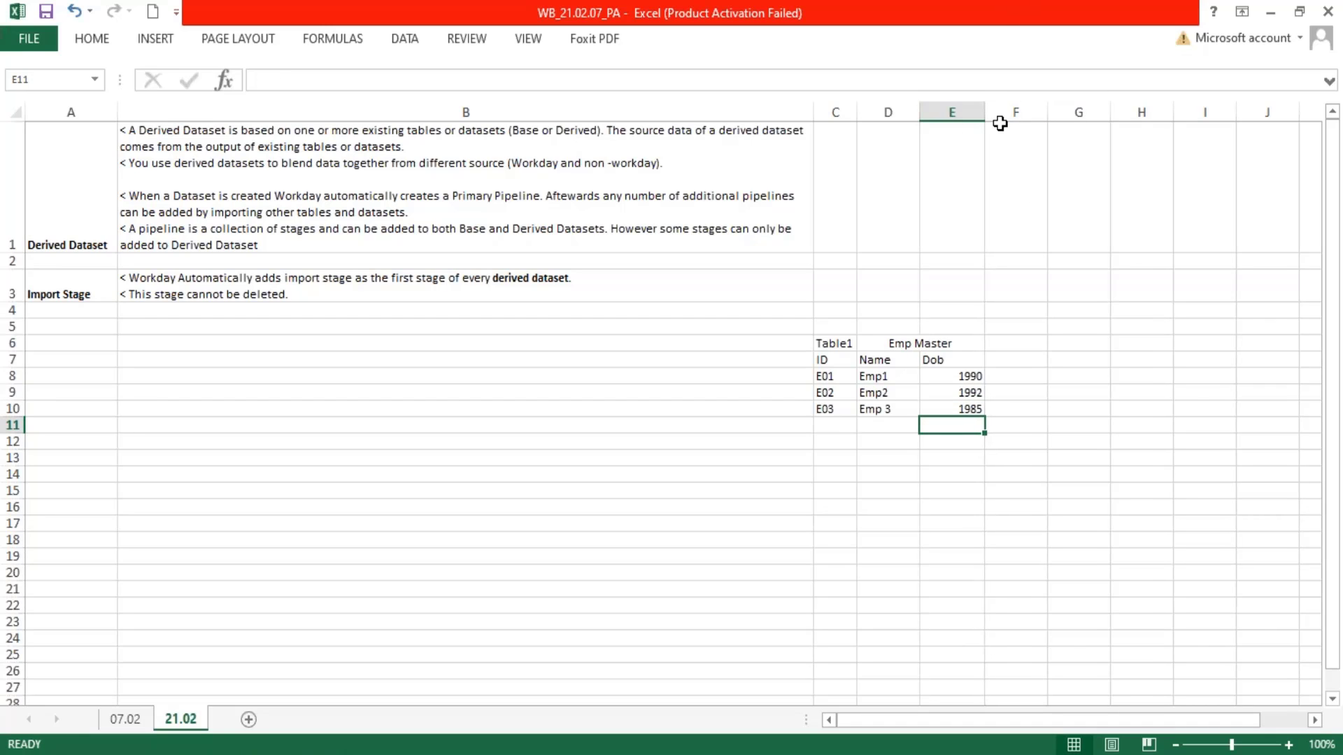
pyautogui.doubleClick(982, 109)
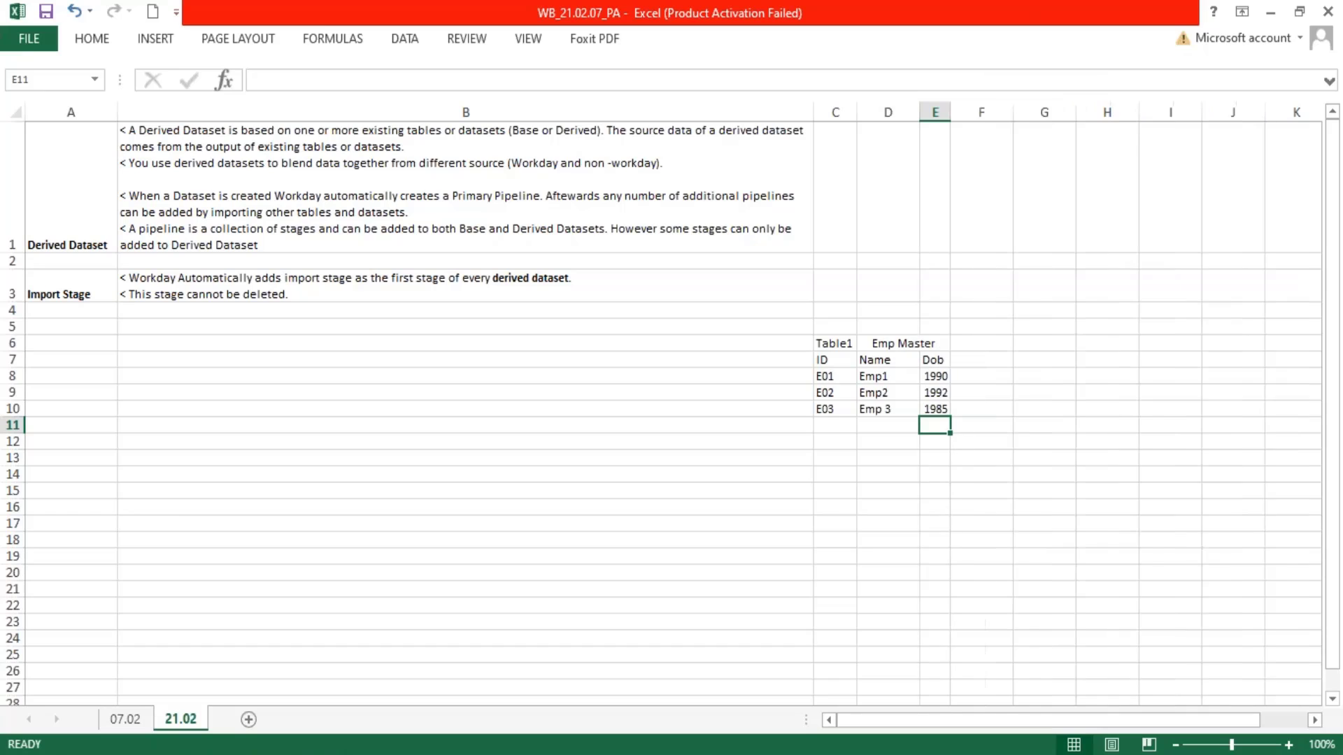
pyautogui.doubleClick(920, 110)
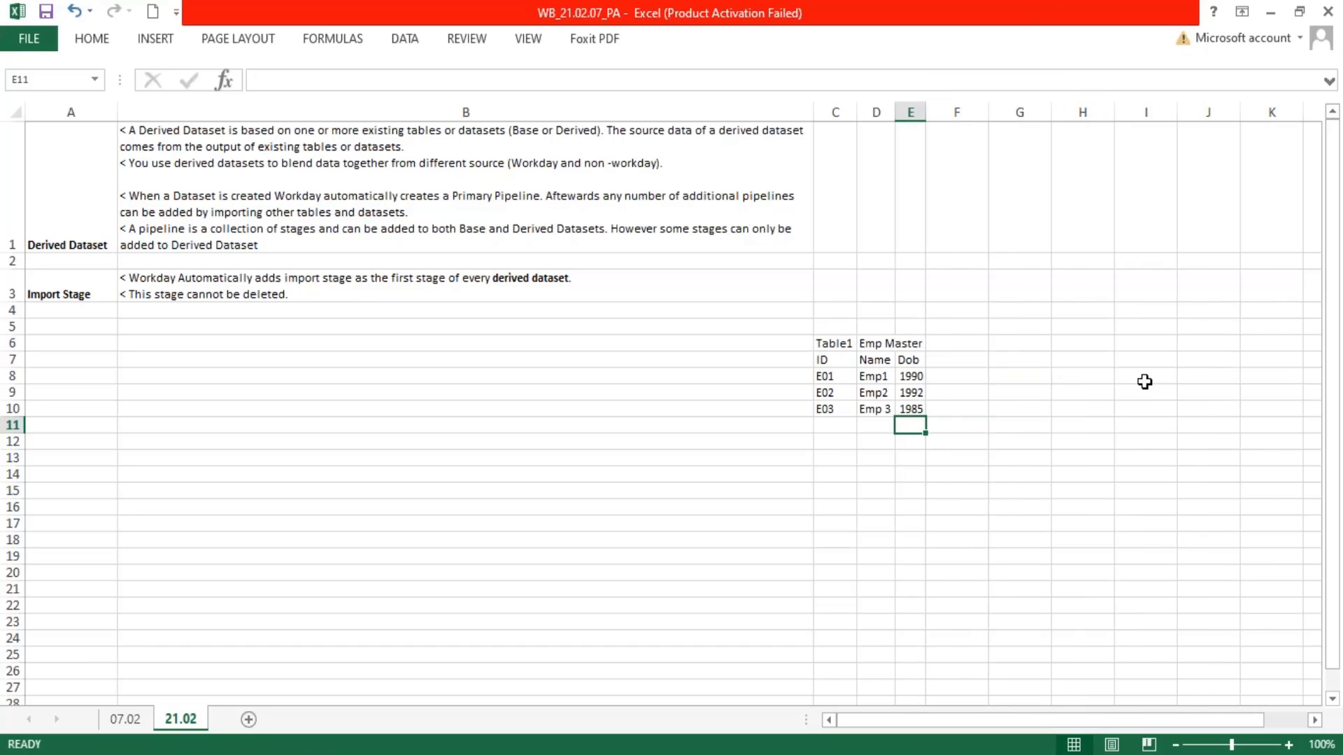
# Copy the Emp Master table C6:E10 to a second table starting at G6, and narrow the spacer column F
pyautogui.click(839, 343)
pyautogui.moveTo(900, 375); pyautogui.dragTo(908, 399)
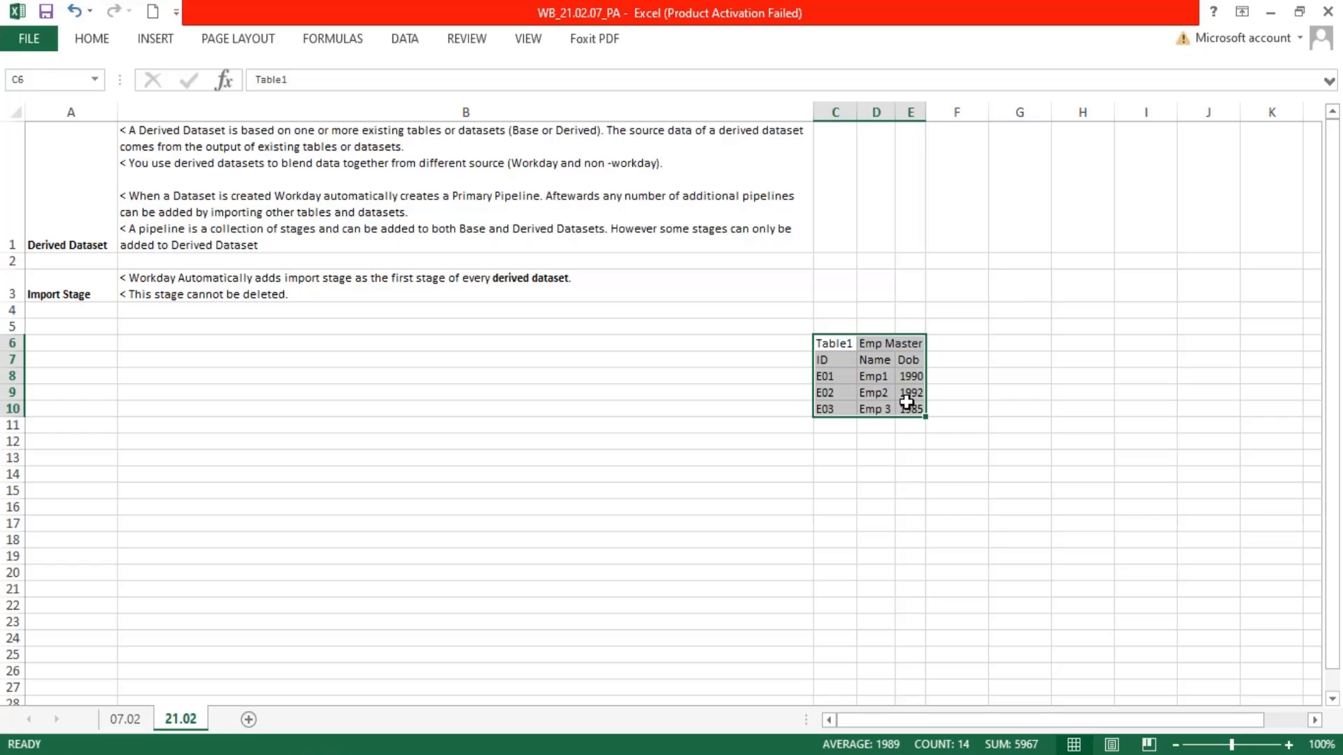
pyautogui.hotkey('ctrl', 'c')
pyautogui.click(1007, 344)
pyautogui.hotkey('ctrl', 'v')
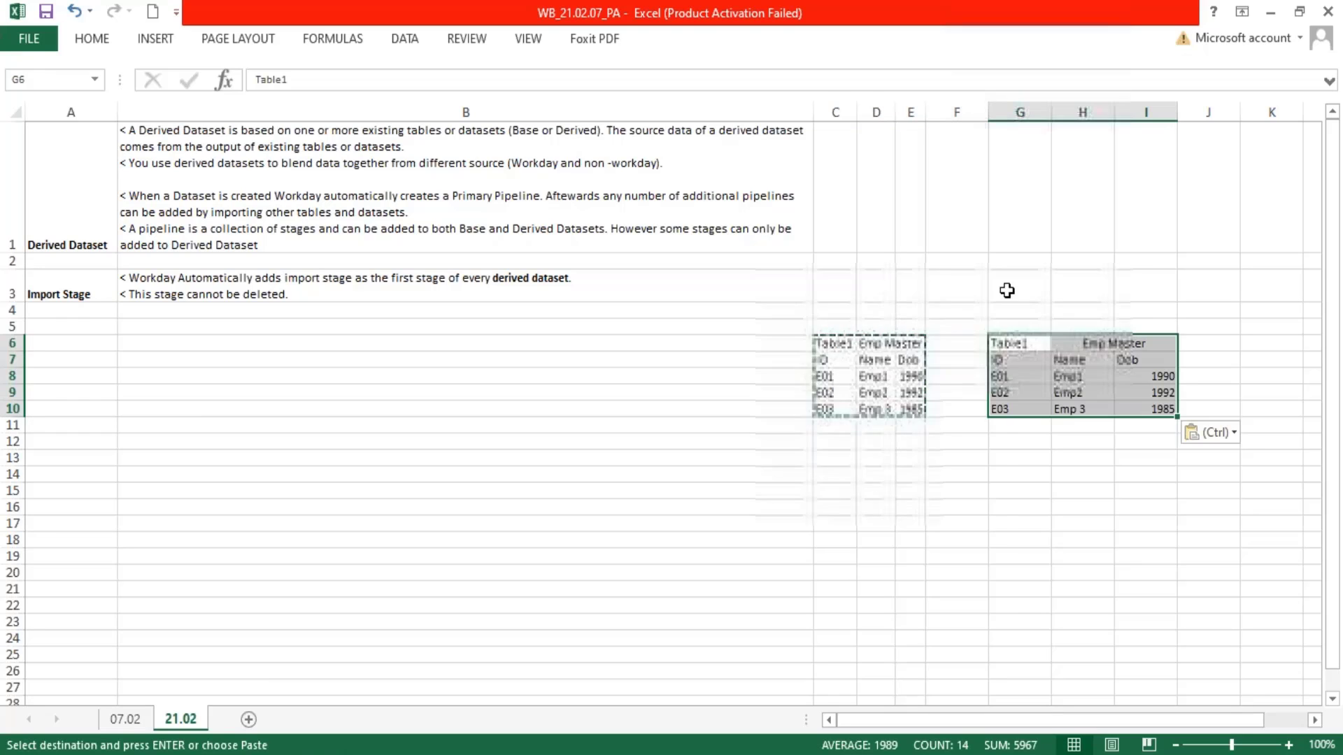
pyautogui.moveTo(988, 113); pyautogui.dragTo(956, 113)
# Retitle the copied table as "Tablew" in G6 and "Asset Master" in the merged cell H6
pyautogui.click(1000, 343)
pyautogui.press('Escape')
pyautogui.press('F2')
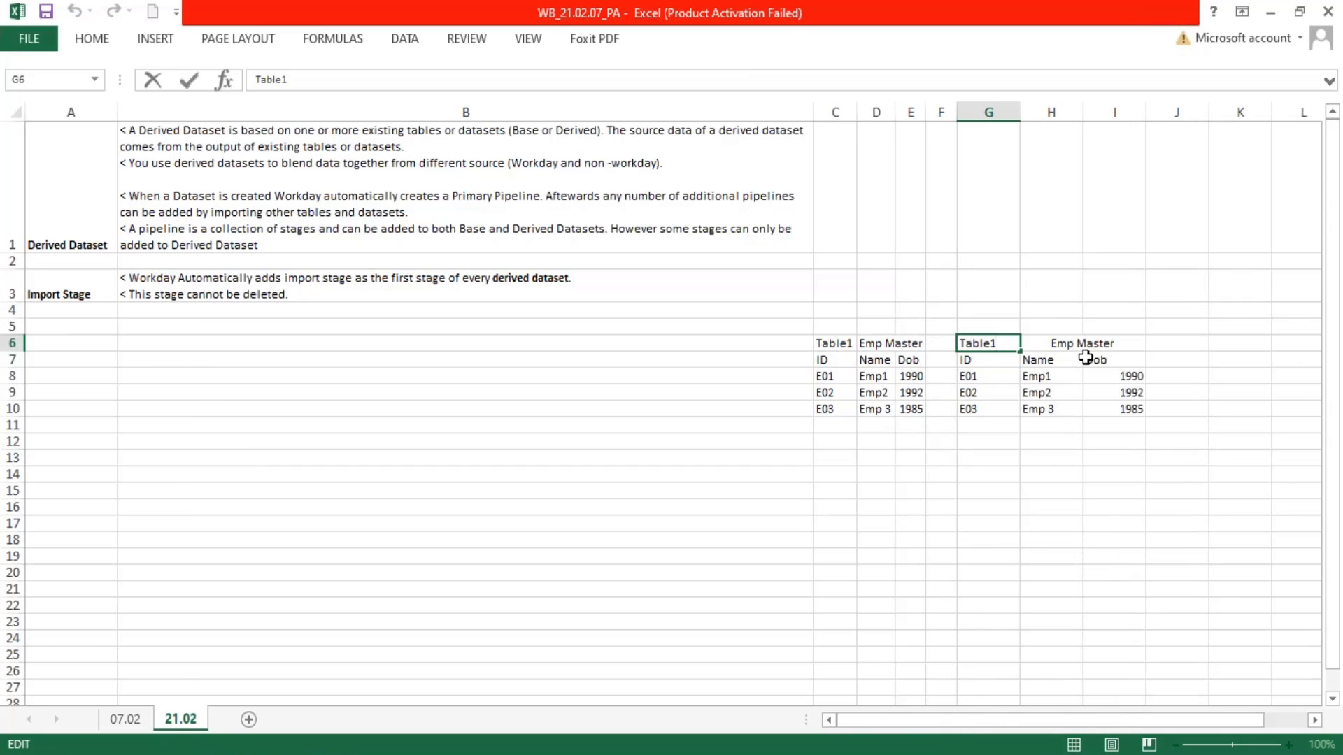
pyautogui.press('BackSpace')
pyautogui.write('w')
pyautogui.click(1065, 342)
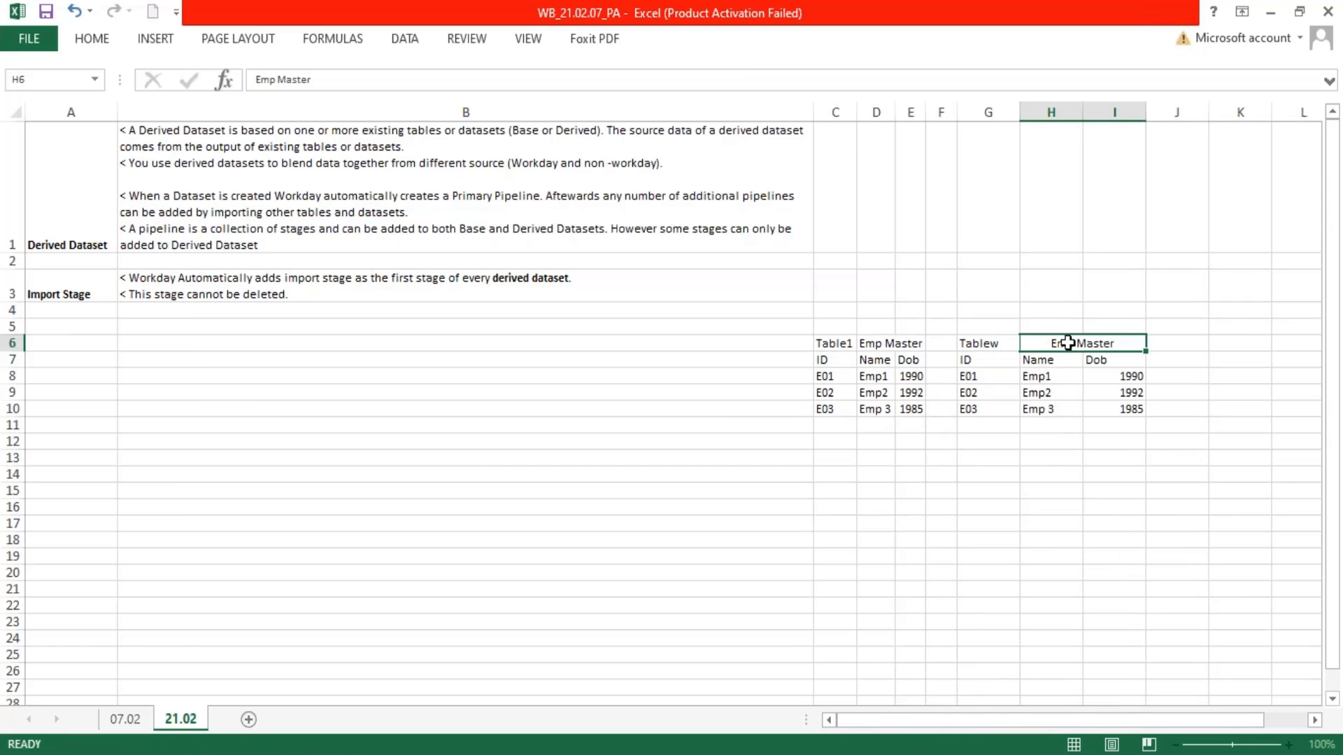
pyautogui.doubleClick(1079, 343)
pyautogui.moveTo(1075, 343); pyautogui.dragTo(1023, 342)
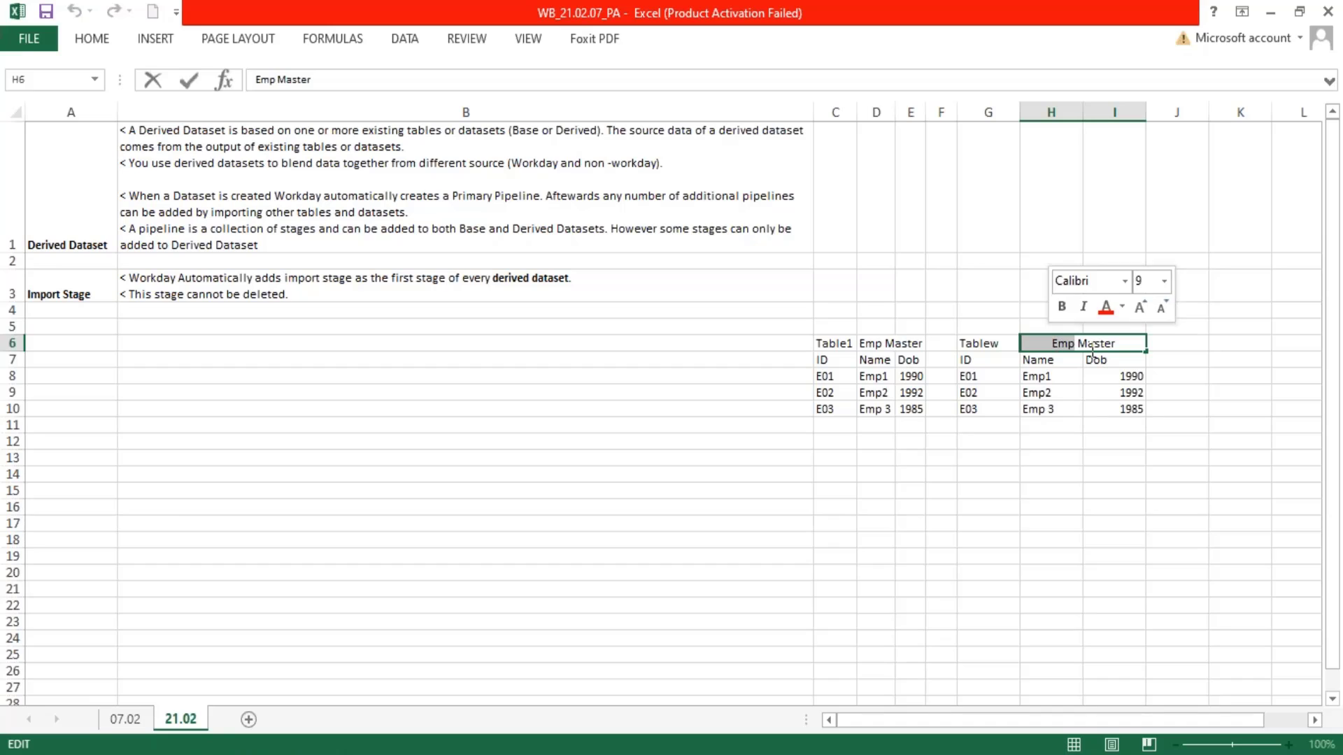
pyautogui.write('Asset')
pyautogui.press('Return')
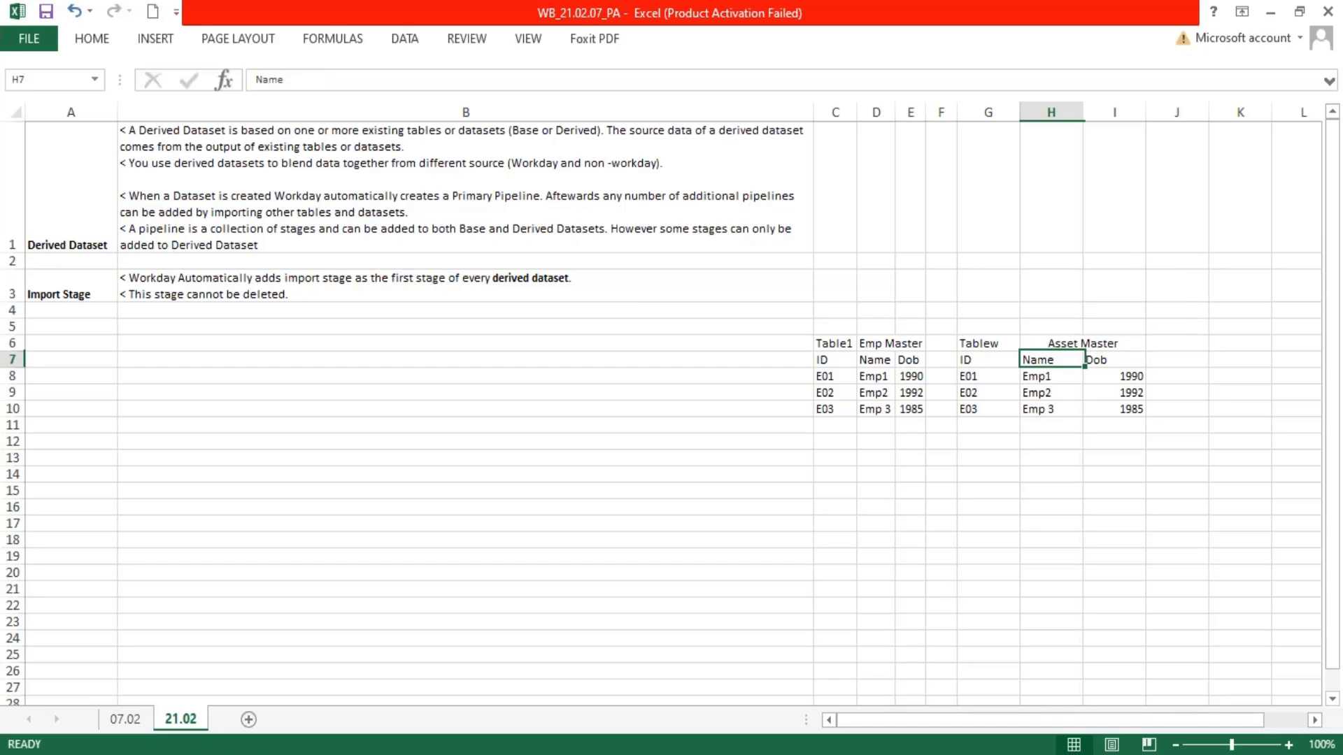
# Set the Asset Master headers in G7 and H7 to "Asset ID" and "Asset Name", widening column H to fit
pyautogui.press('Left')
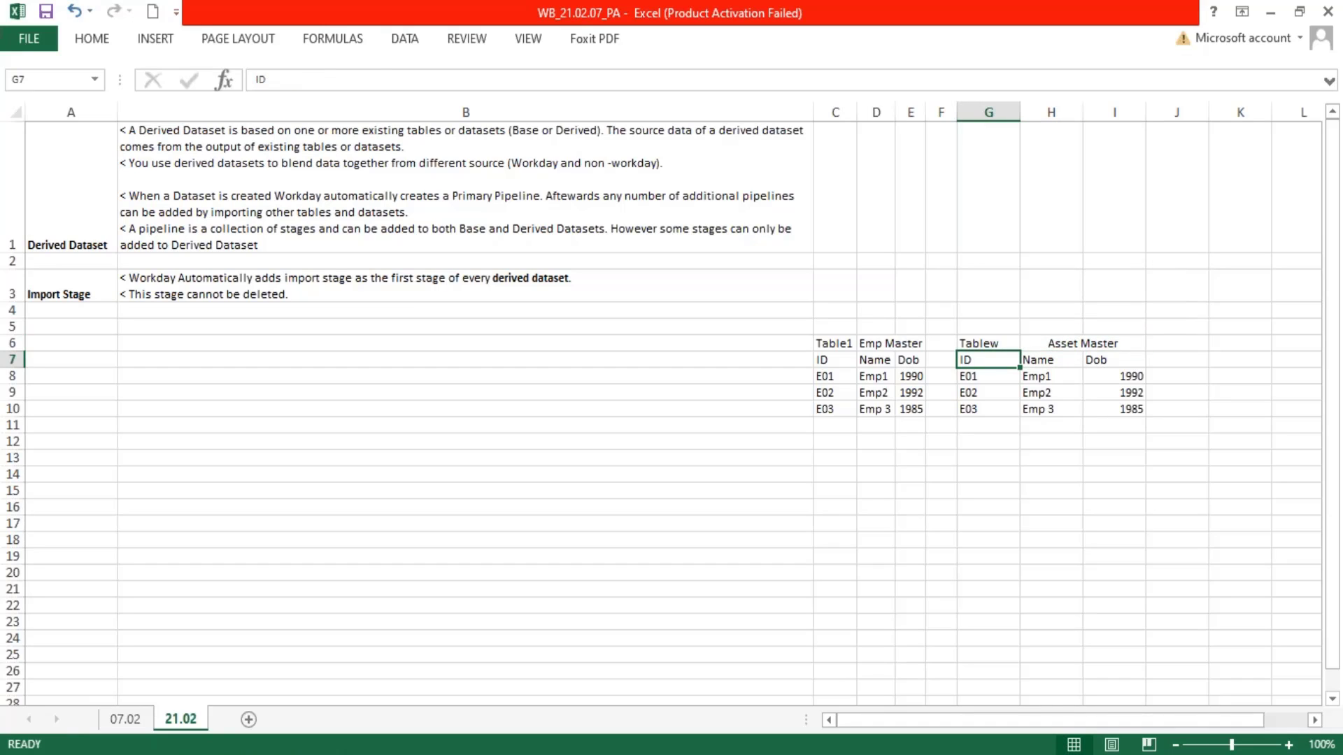
pyautogui.write('Asset')
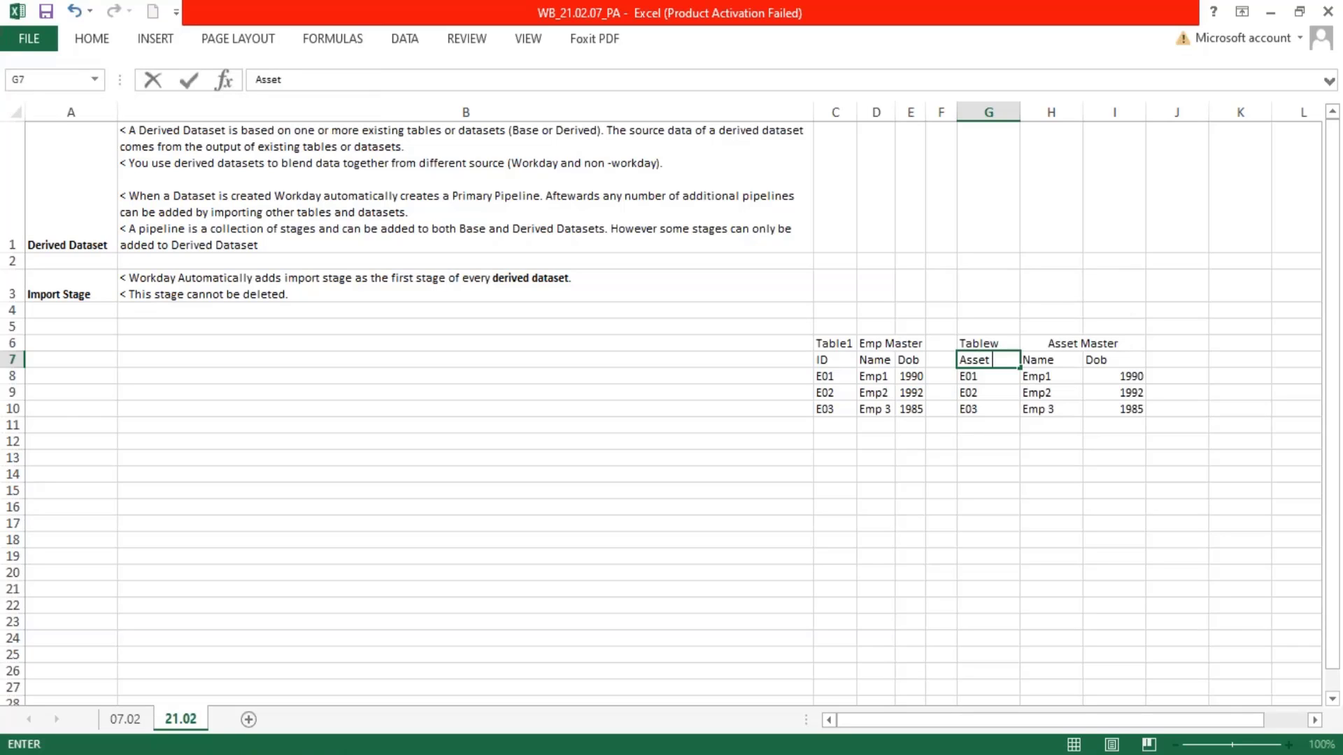
pyautogui.write(' ID')
pyautogui.press('Tab')
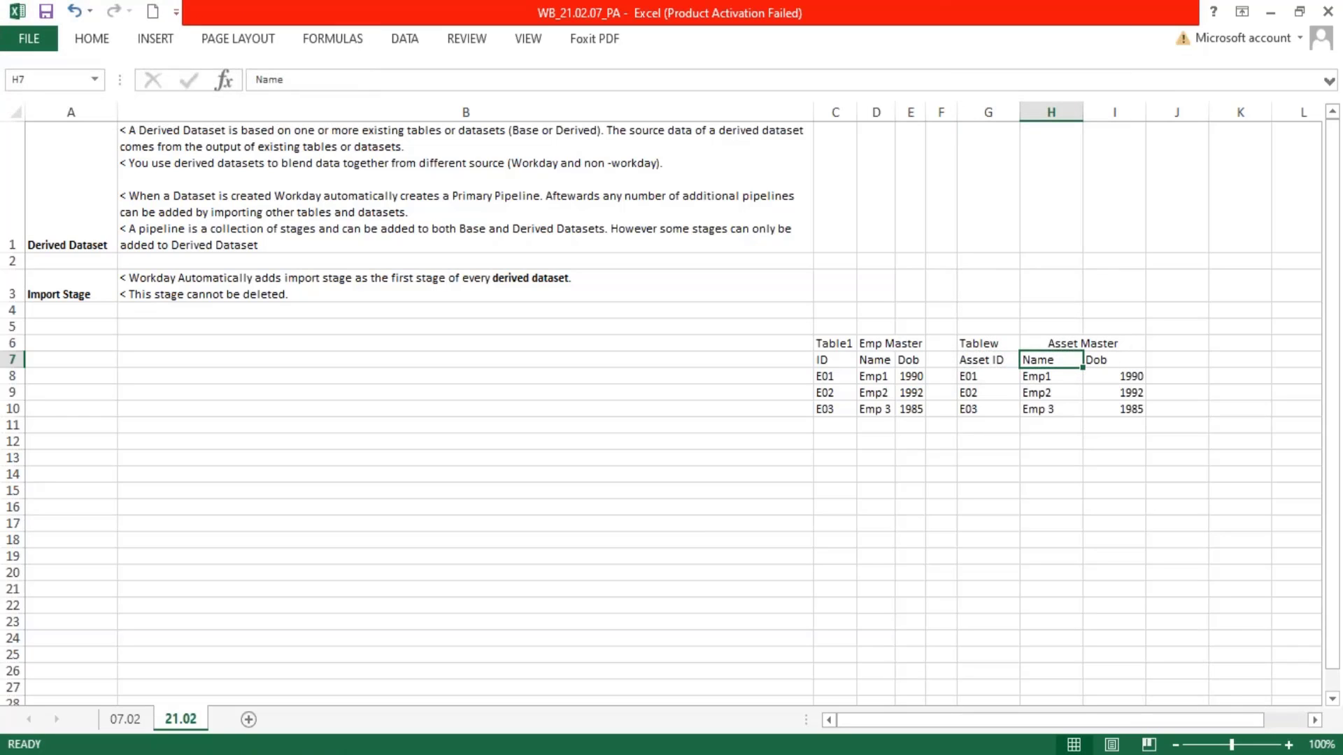
pyautogui.write('Asset')
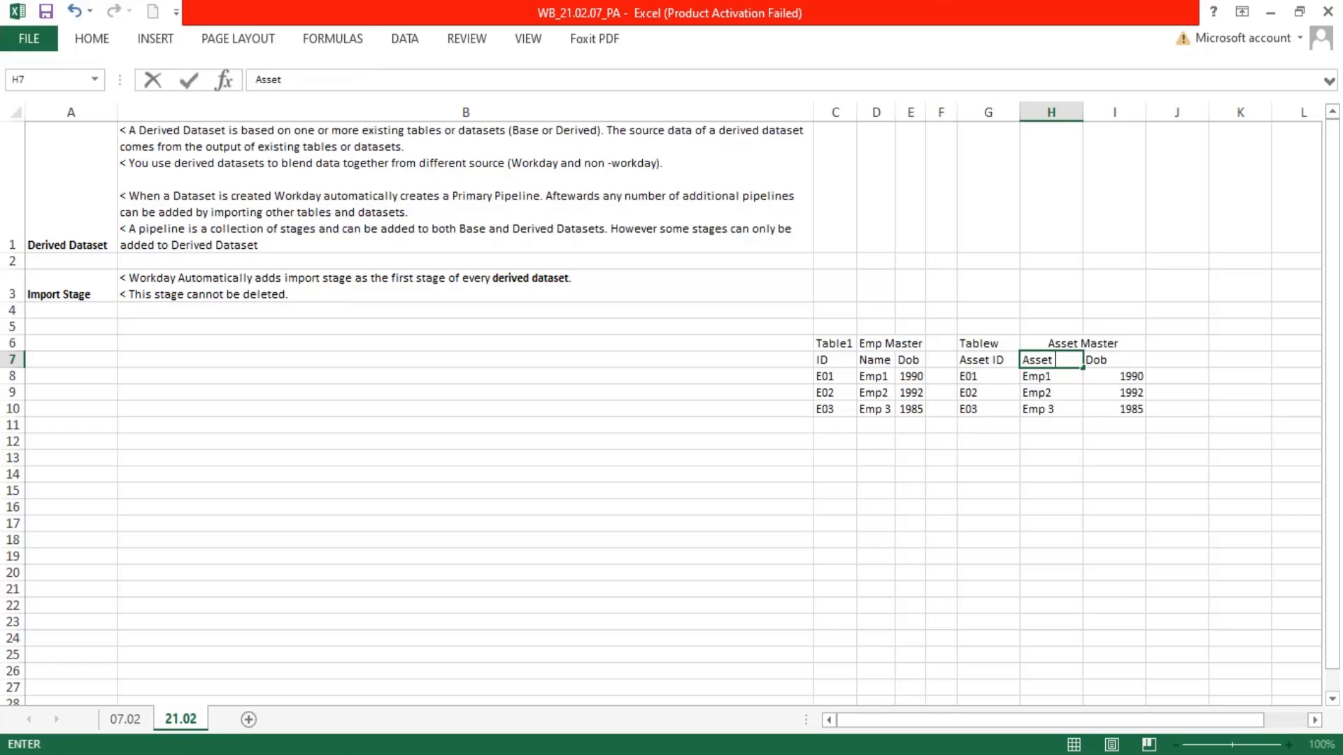
pyautogui.write(' Name#')
pyautogui.press('Tab')
pyautogui.moveTo(1088, 108); pyautogui.dragTo(1097, 106)
pyautogui.moveTo(15, 384); pyautogui.dragTo(15, 368)
# Set the third Asset Master column header in I7 to "Emp Tag"
pyautogui.write('E')
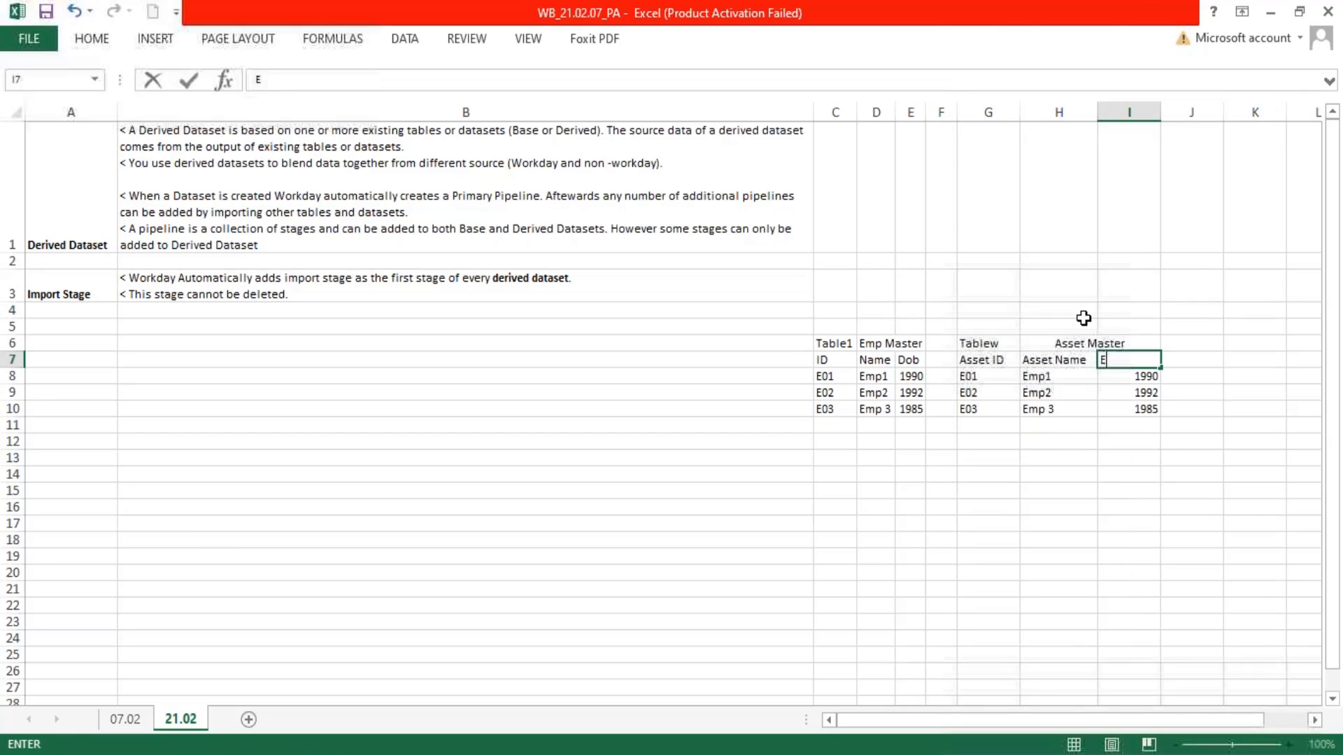
pyautogui.write('mp')
pyautogui.write(' Assign')
pyautogui.press('BackSpace')
pyautogui.press('BackSpace')
pyautogui.press('BackSpace')
pyautogui.press('BackSpace')
pyautogui.press('BackSpace')
pyautogui.press('BackSpace')
pyautogui.write('Tag')
pyautogui.press('Return')
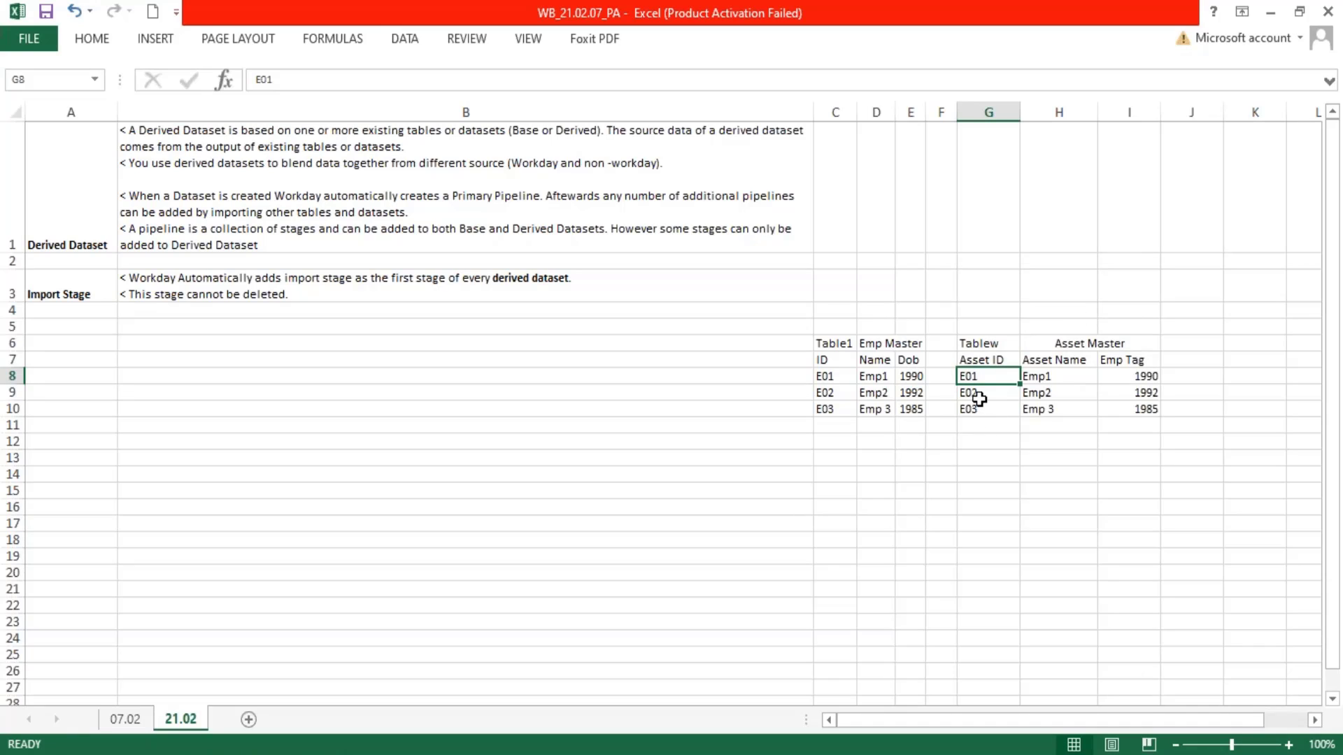
# Set the first Asset ID in G8 to "A01" and fill the series down to G10
pyautogui.write('A0')
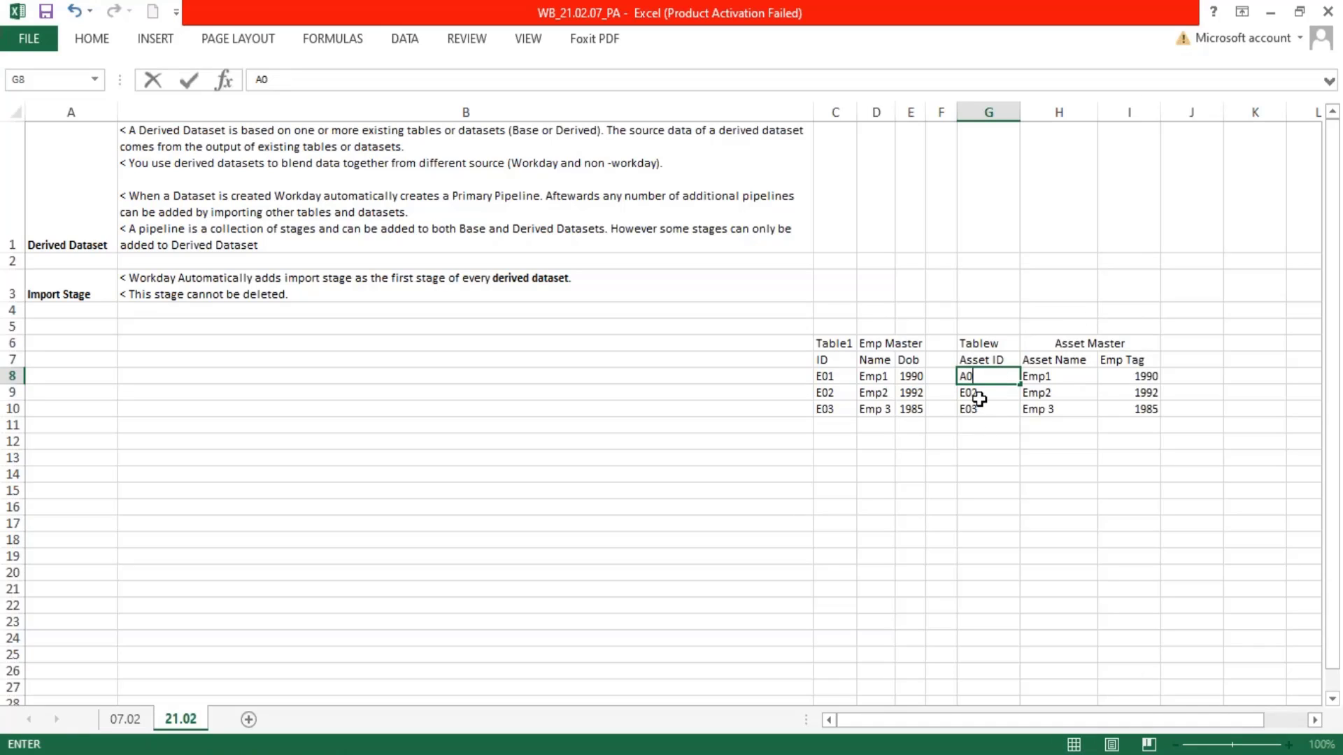
pyautogui.write('1')
pyautogui.press('Return')
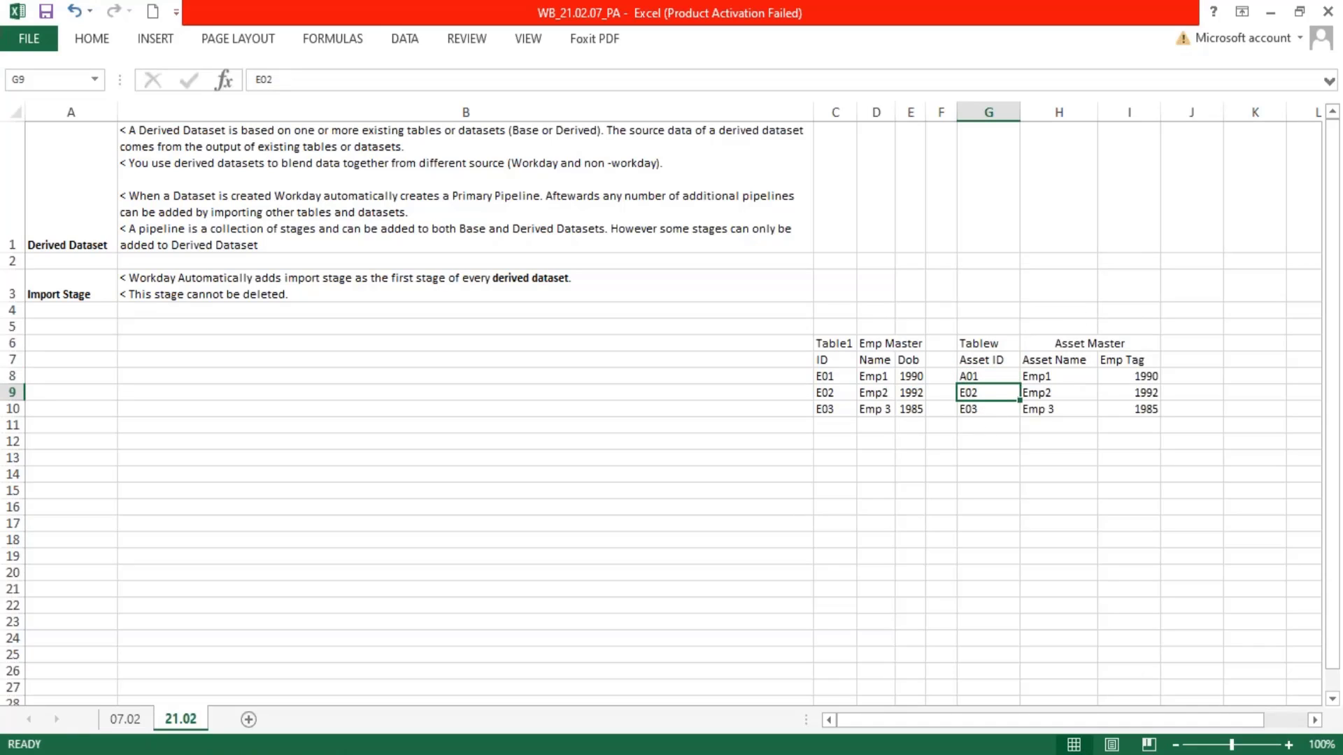
pyautogui.click(1006, 379)
pyautogui.moveTo(1019, 385); pyautogui.dragTo(1014, 416)
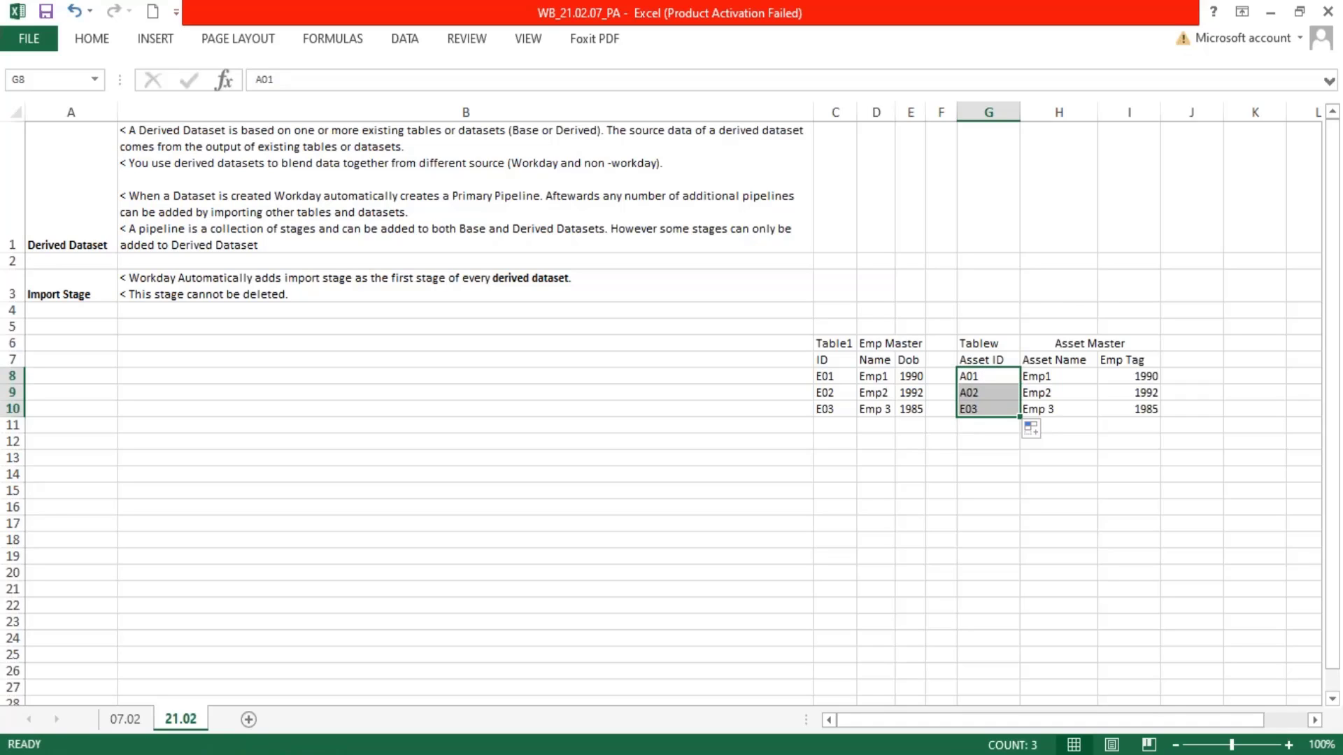
# Complete asset A01's first row with Asset Name "Laptop" in H8 and Emp Tag "E01" in I8
pyautogui.click(1058, 378)
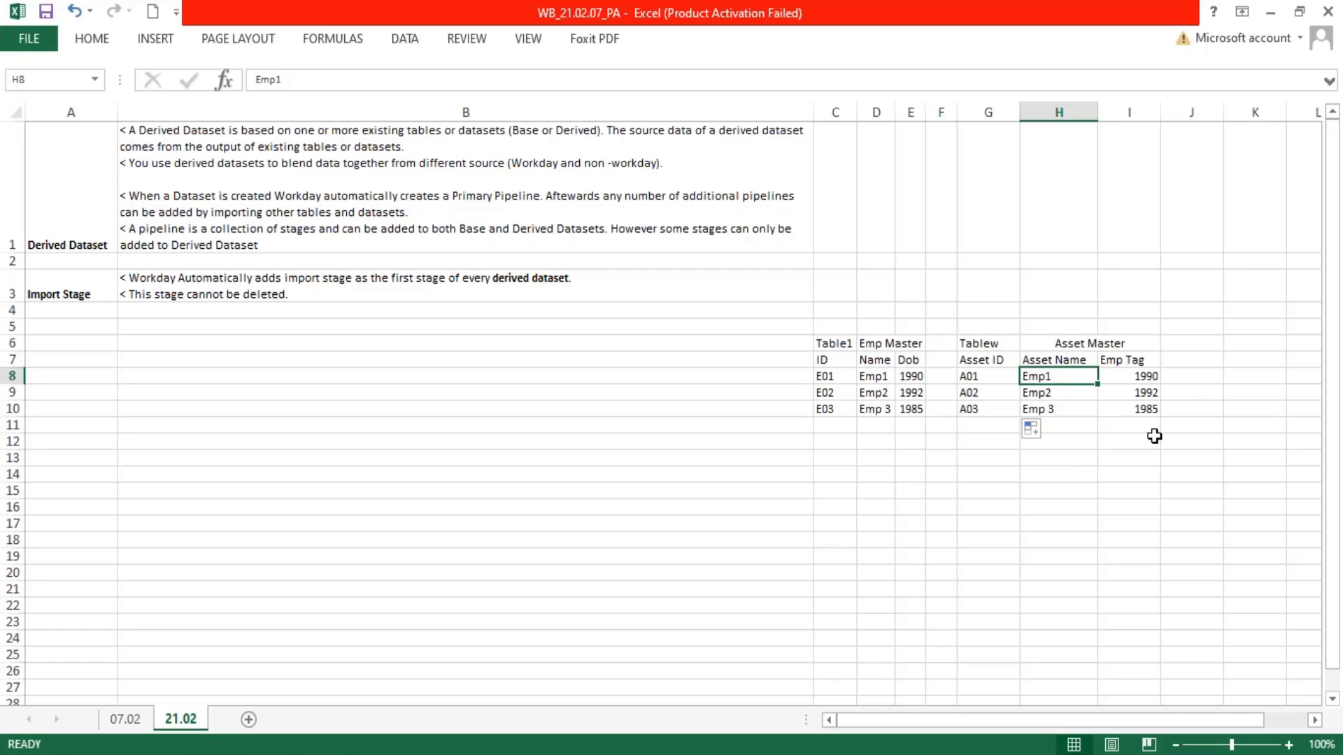
pyautogui.write('Laptop')
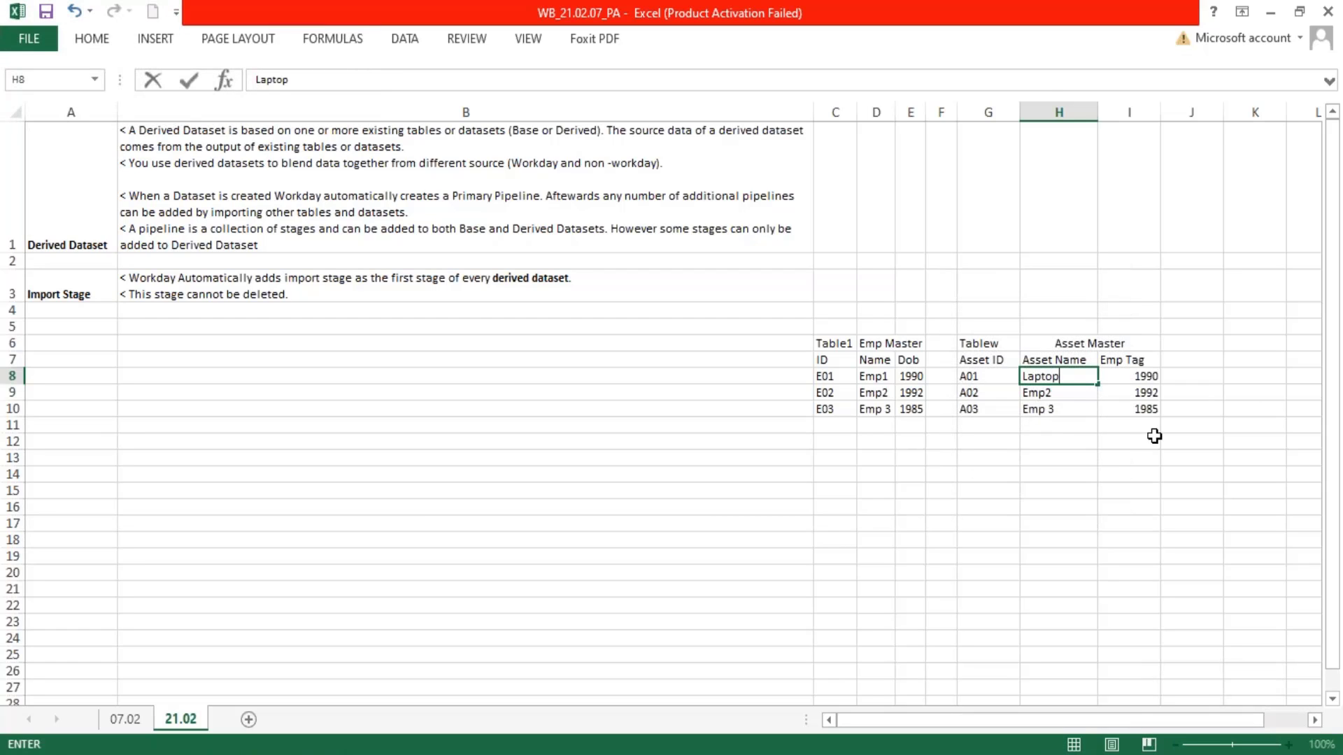
pyautogui.press('Tab')
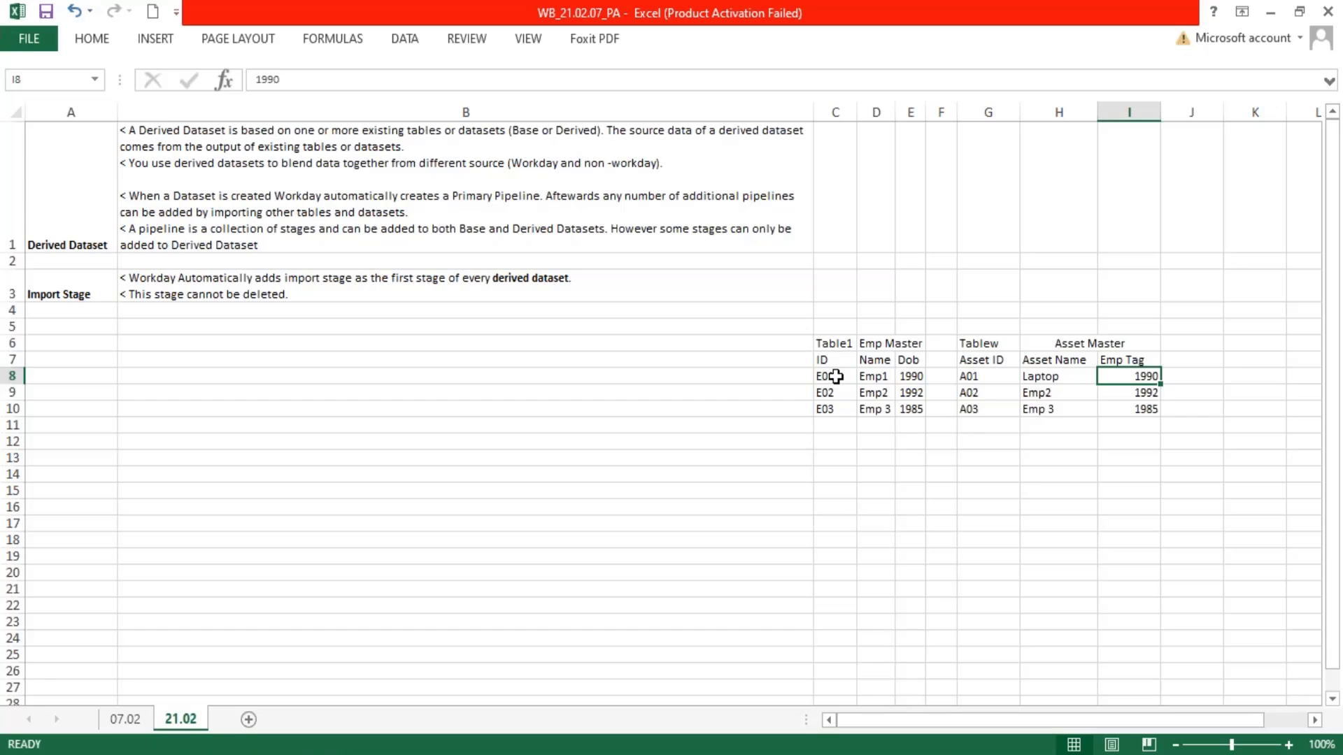
pyautogui.write('E01')
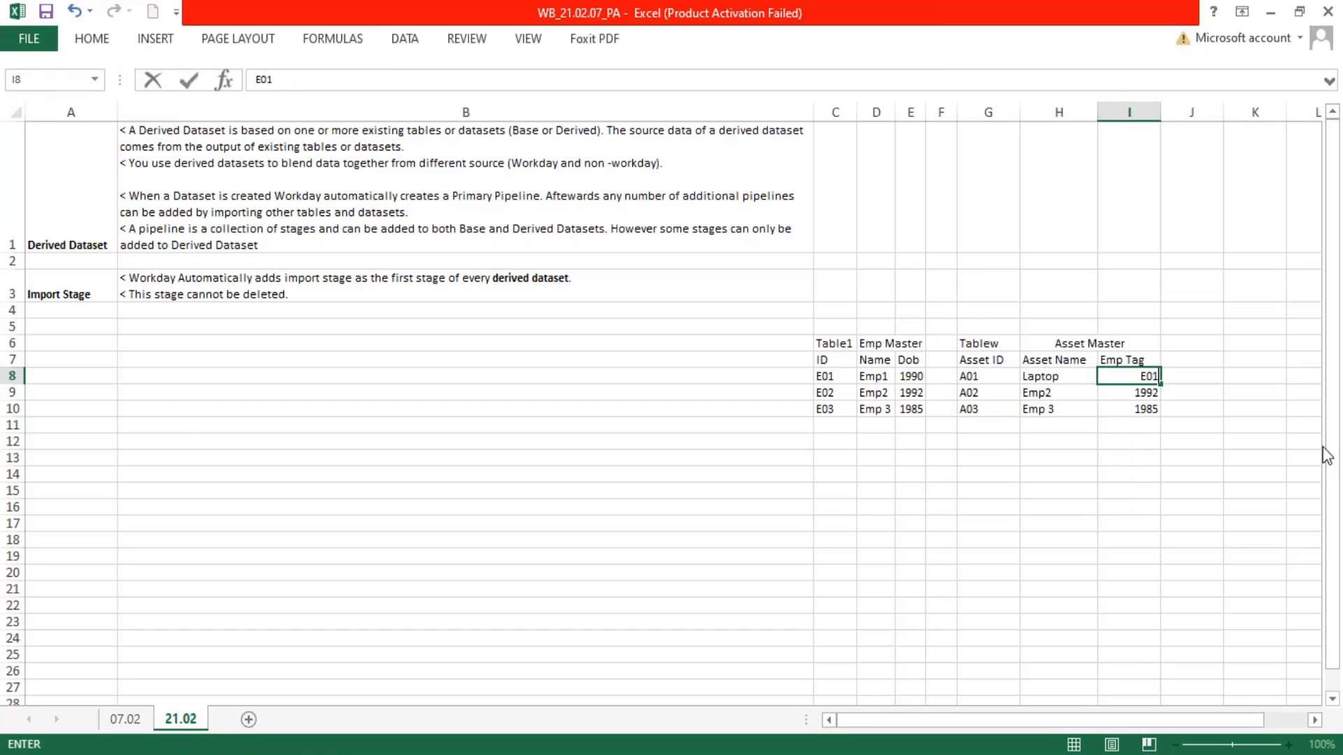
pyautogui.press('Return')
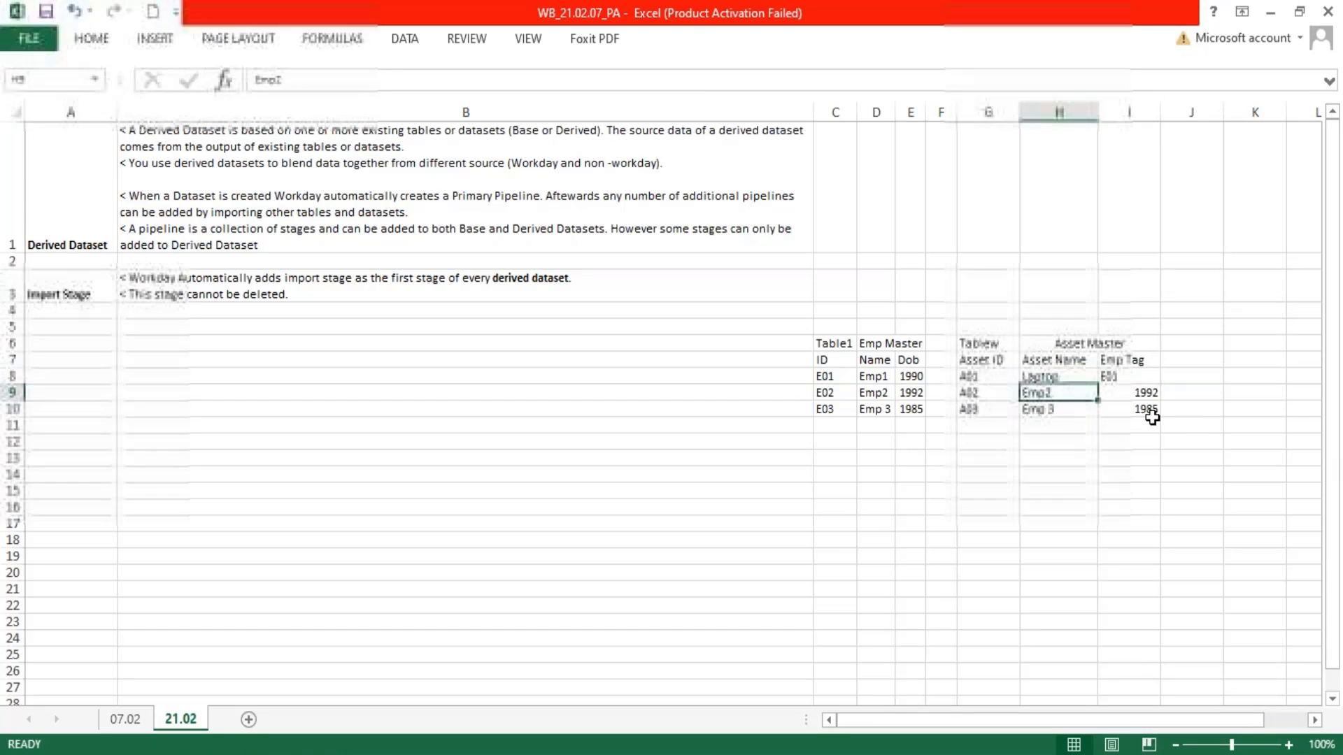
# Autofit the widths of the Asset Name and Emp Tag columns, H and I
pyautogui.click(989, 377)
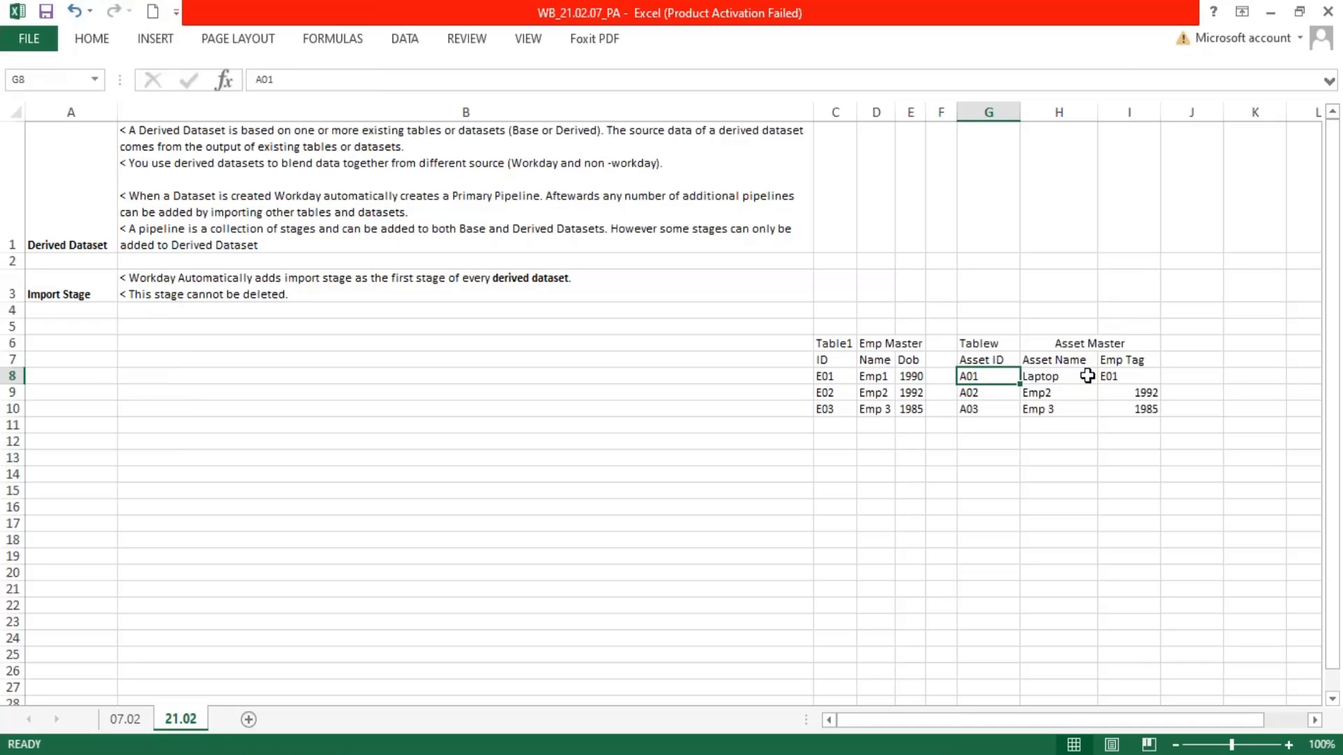
pyautogui.click(1111, 376)
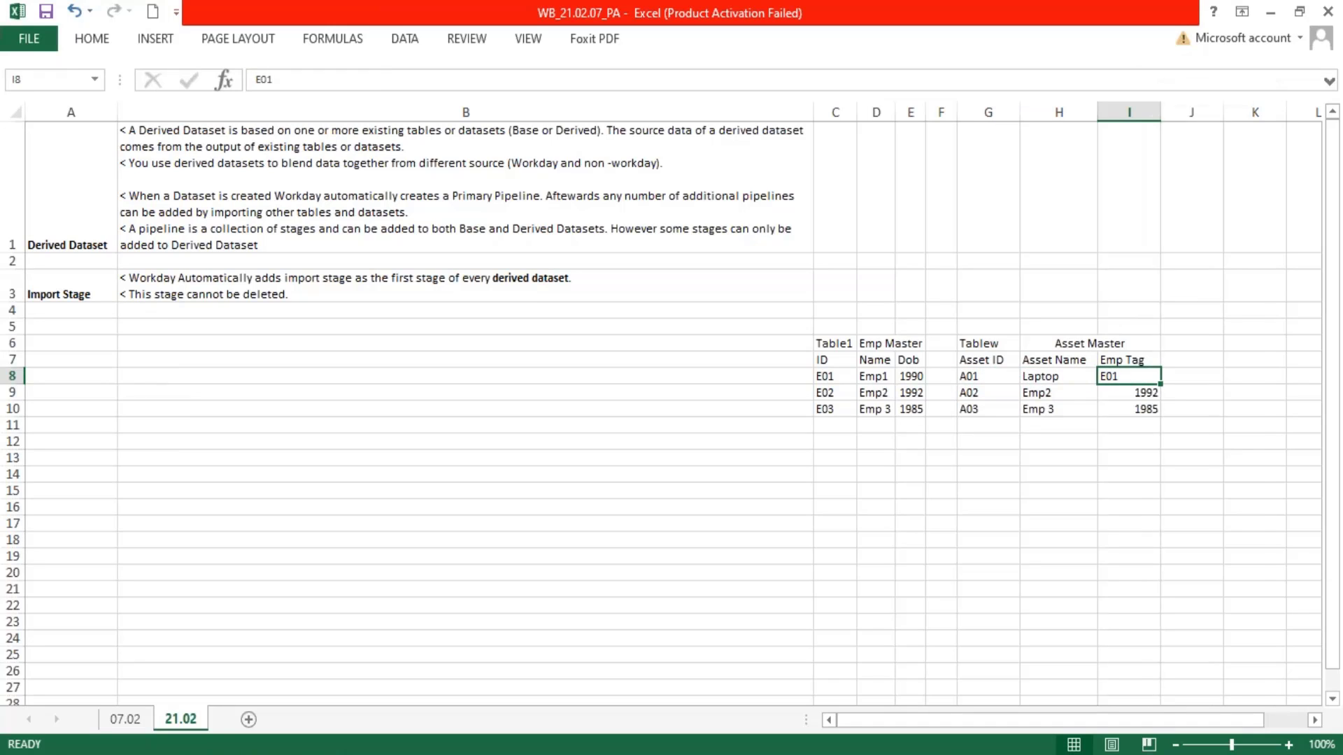
pyautogui.doubleClick(1160, 113)
pyautogui.doubleClick(1098, 112)
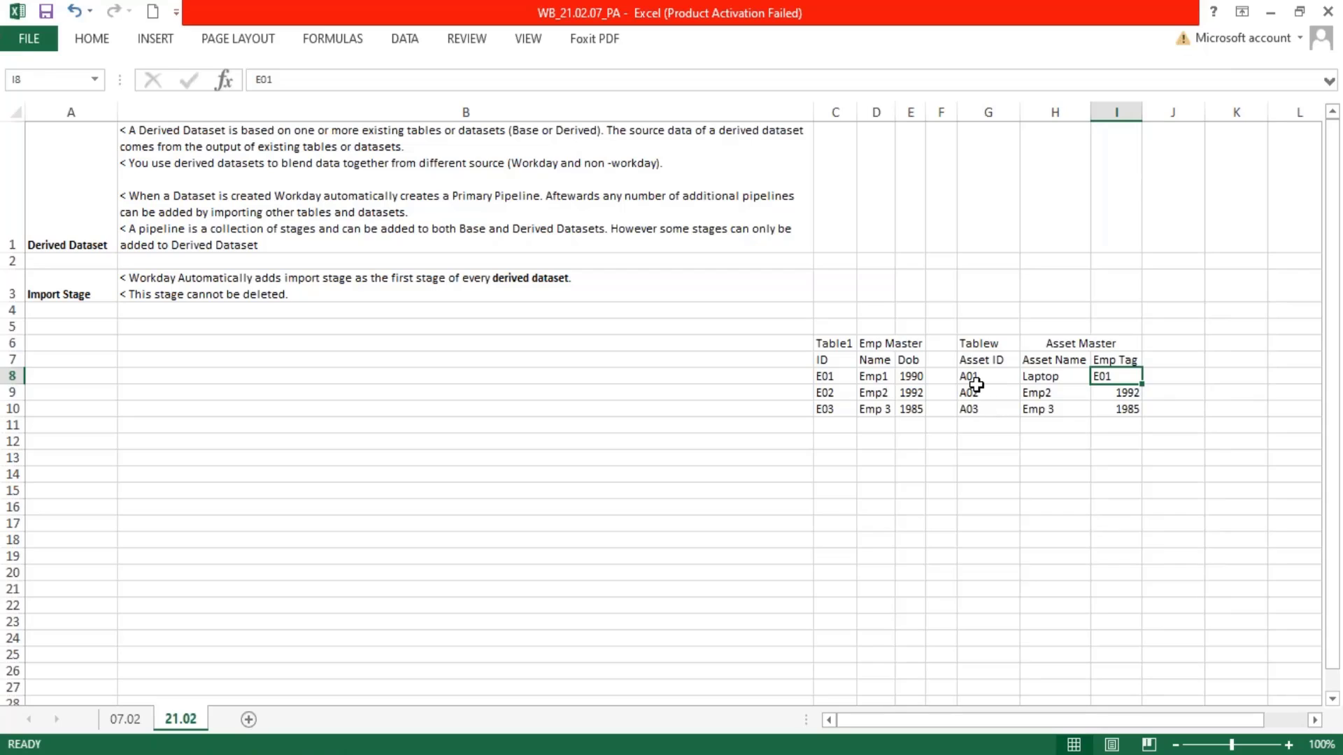
# Set asset A02's Asset Name in H9 to "Headset" and its Emp Tag in I9 to "E01"
pyautogui.moveTo(974, 387); pyautogui.dragTo(1119, 406)
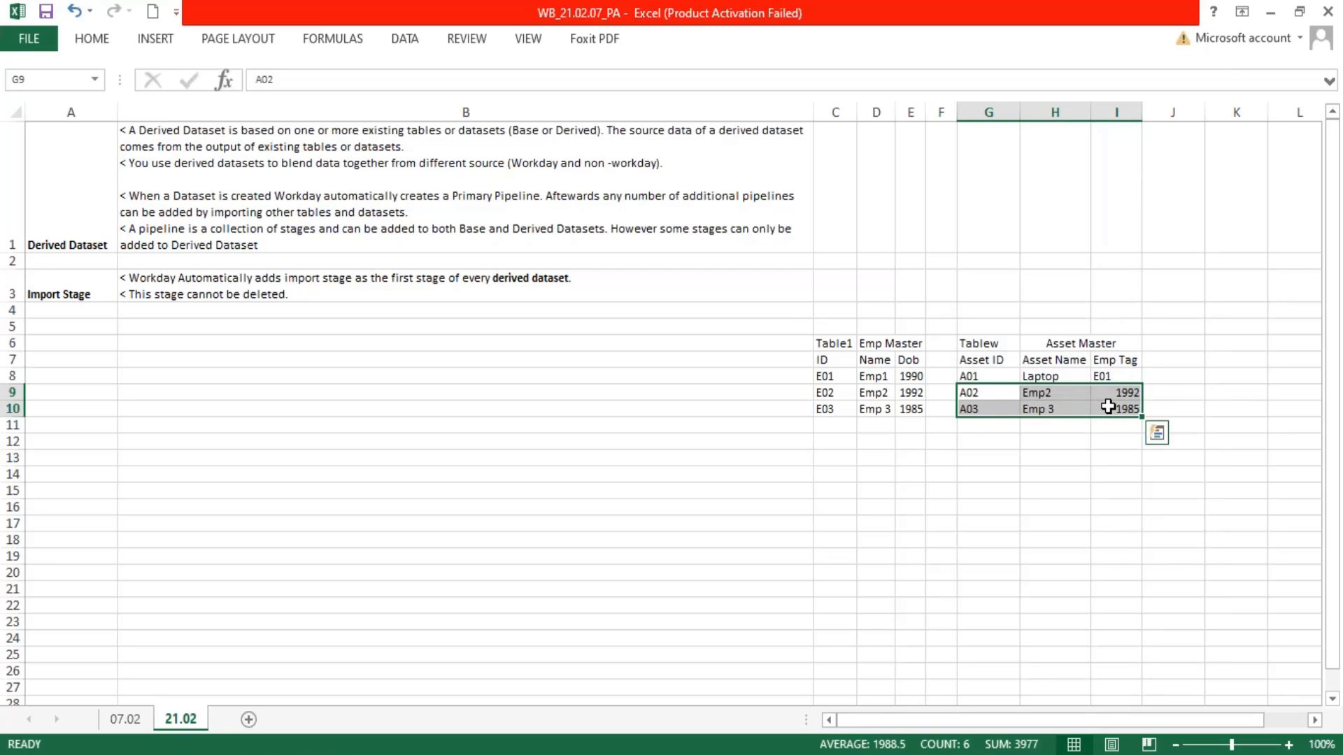
pyautogui.click(975, 394)
pyautogui.click(1050, 393)
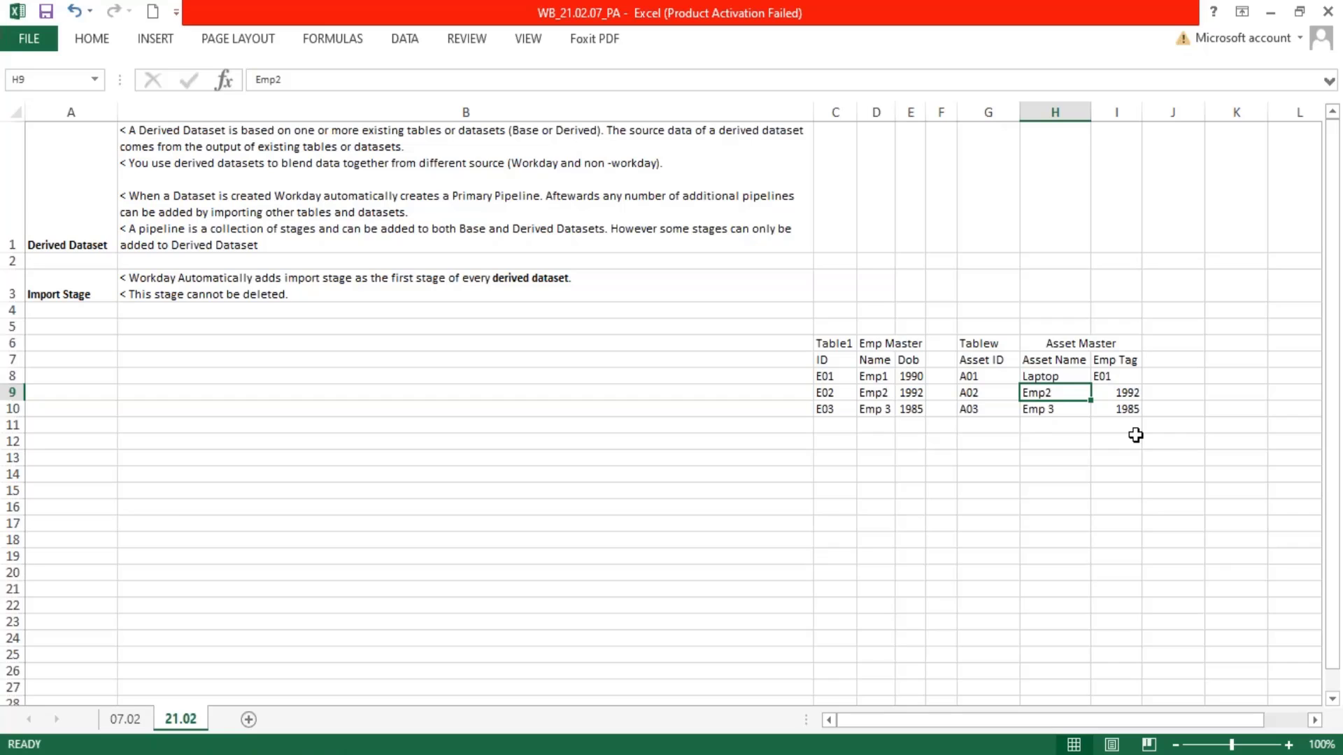
pyautogui.write('Hea')
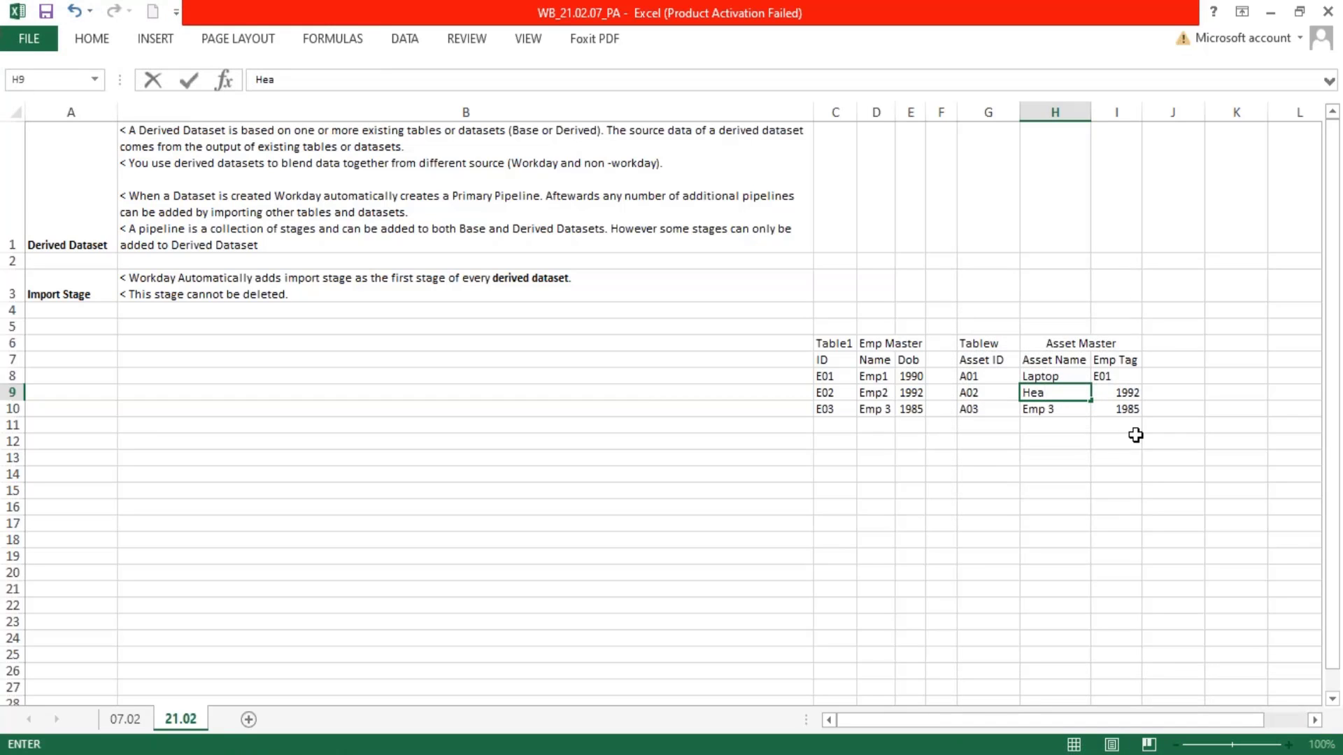
pyautogui.write('dset')
pyautogui.press('Tab')
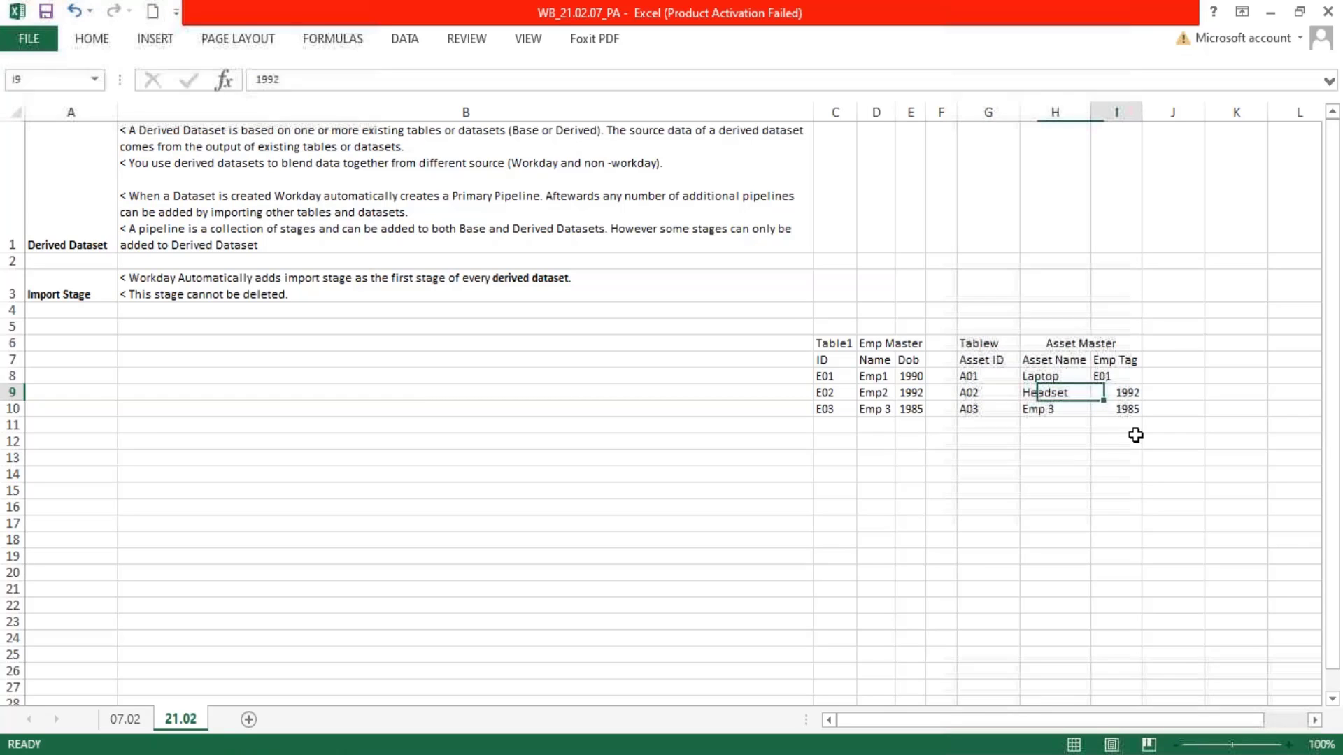
pyautogui.write('E01')
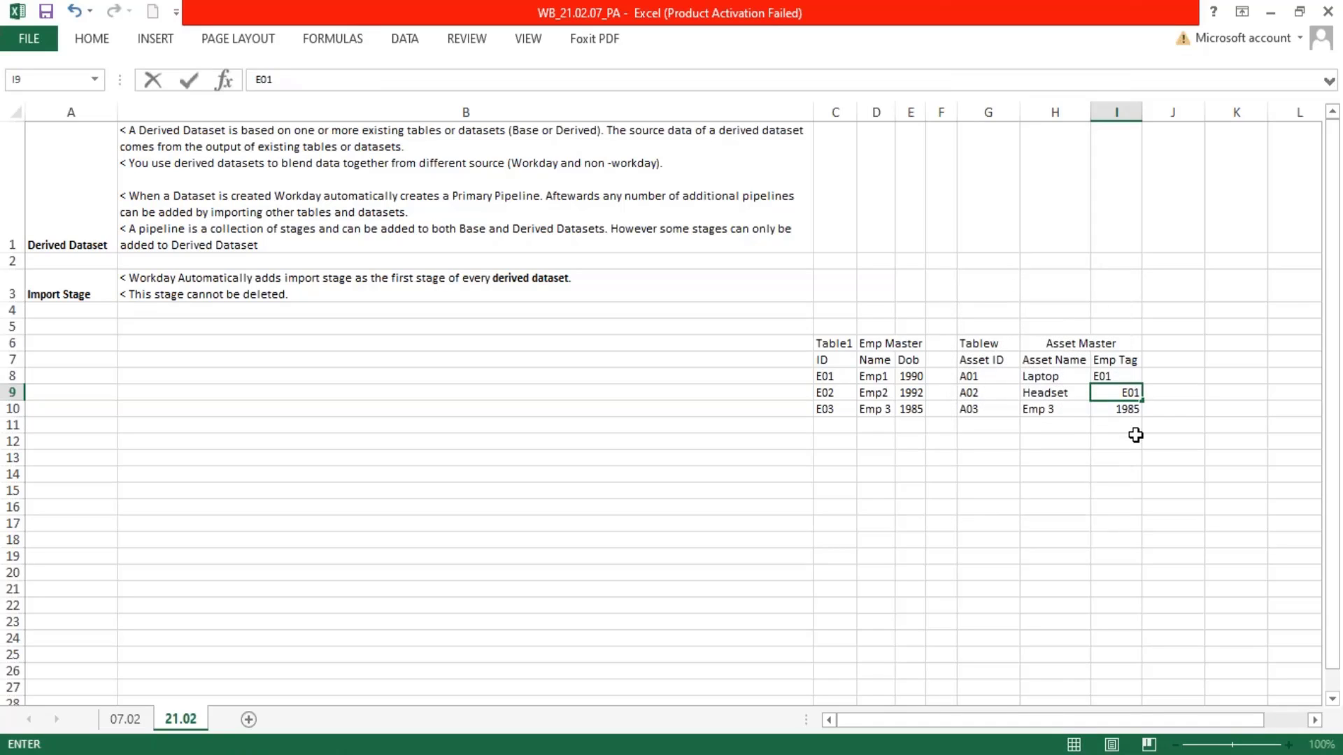
pyautogui.press('Return')
# Overwrite Asset Master row 10 with Asset ID "A01", Asset Name "Laptop" and Emp Tag "E02"
pyautogui.press('Left')
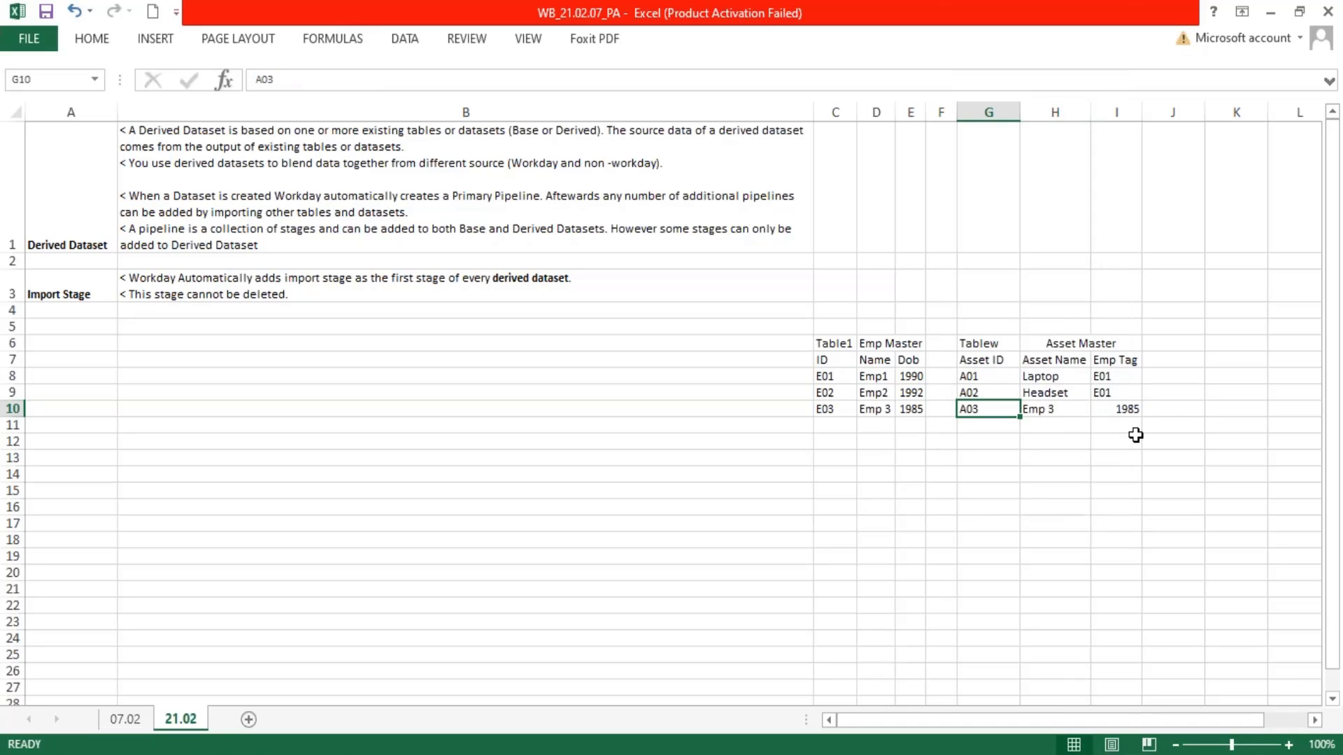
pyautogui.write('A0')
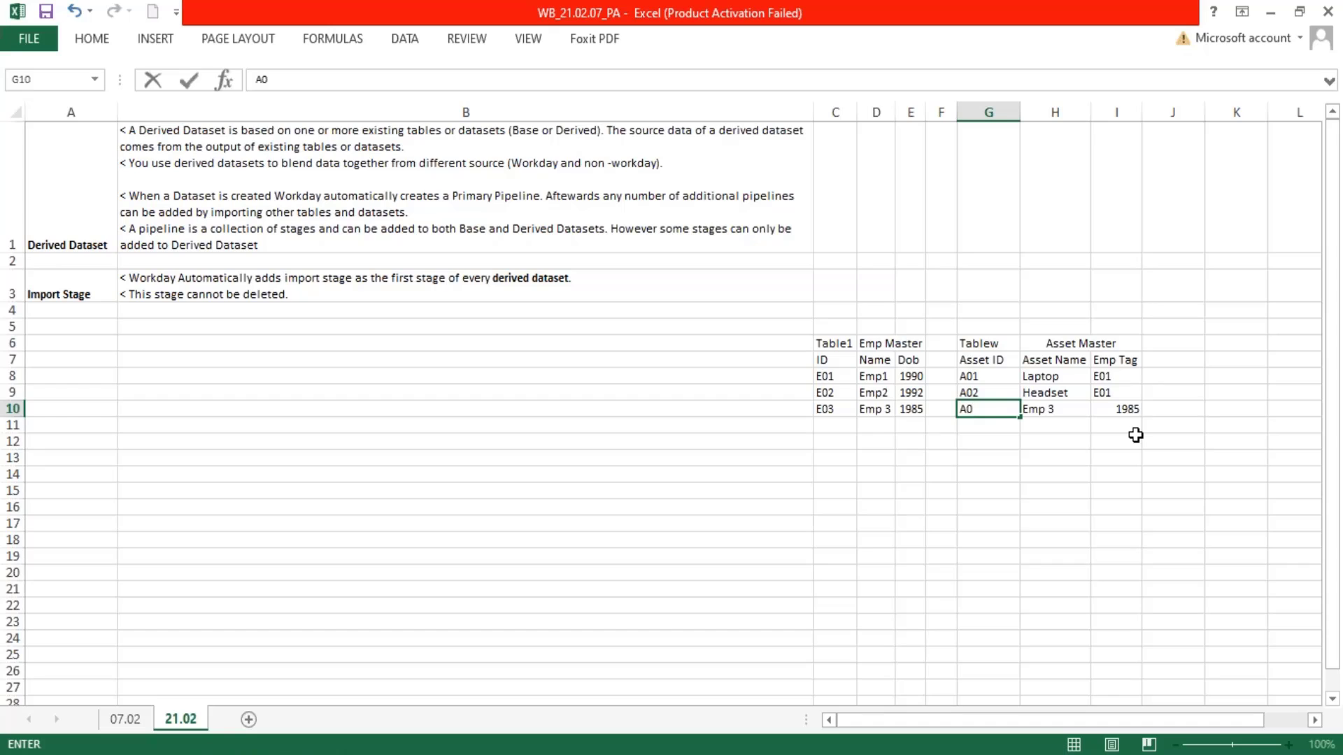
pyautogui.write('1')
pyautogui.press('Tab')
pyautogui.write('L')
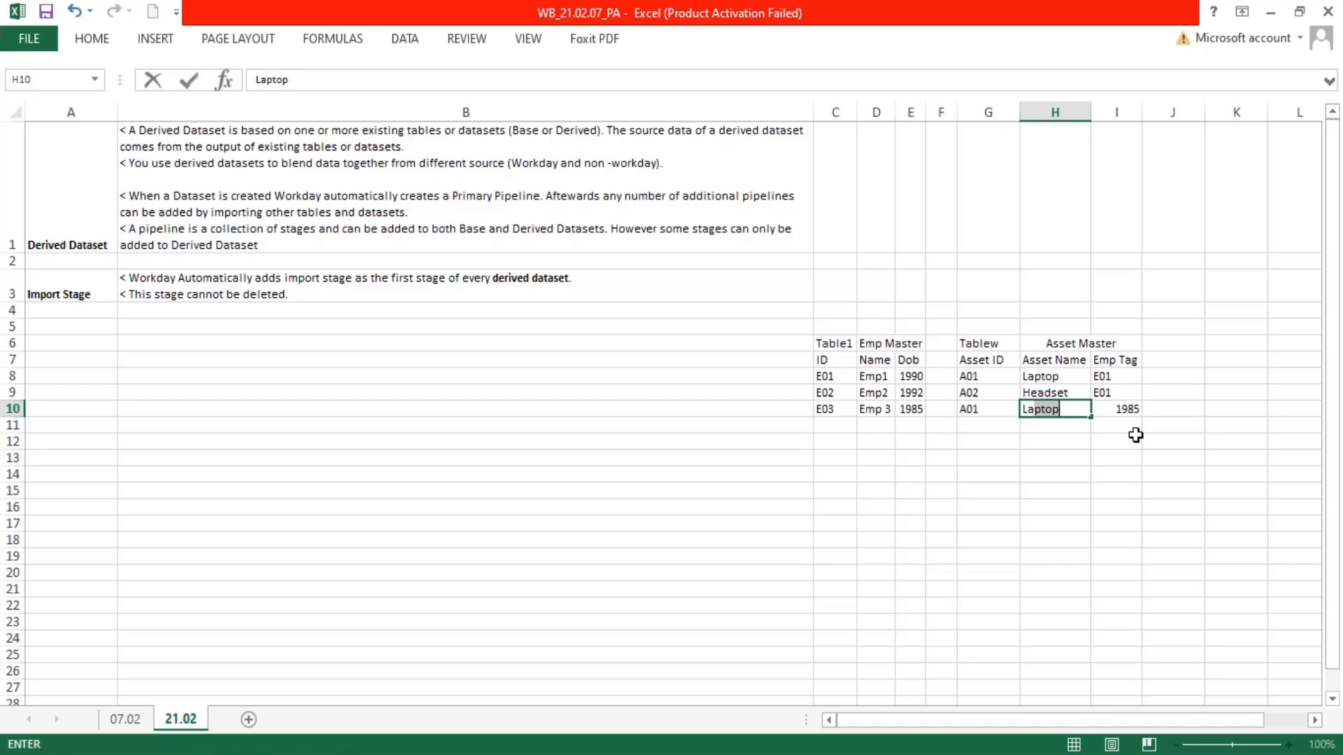
pyautogui.press('Tab')
pyautogui.write('E01')
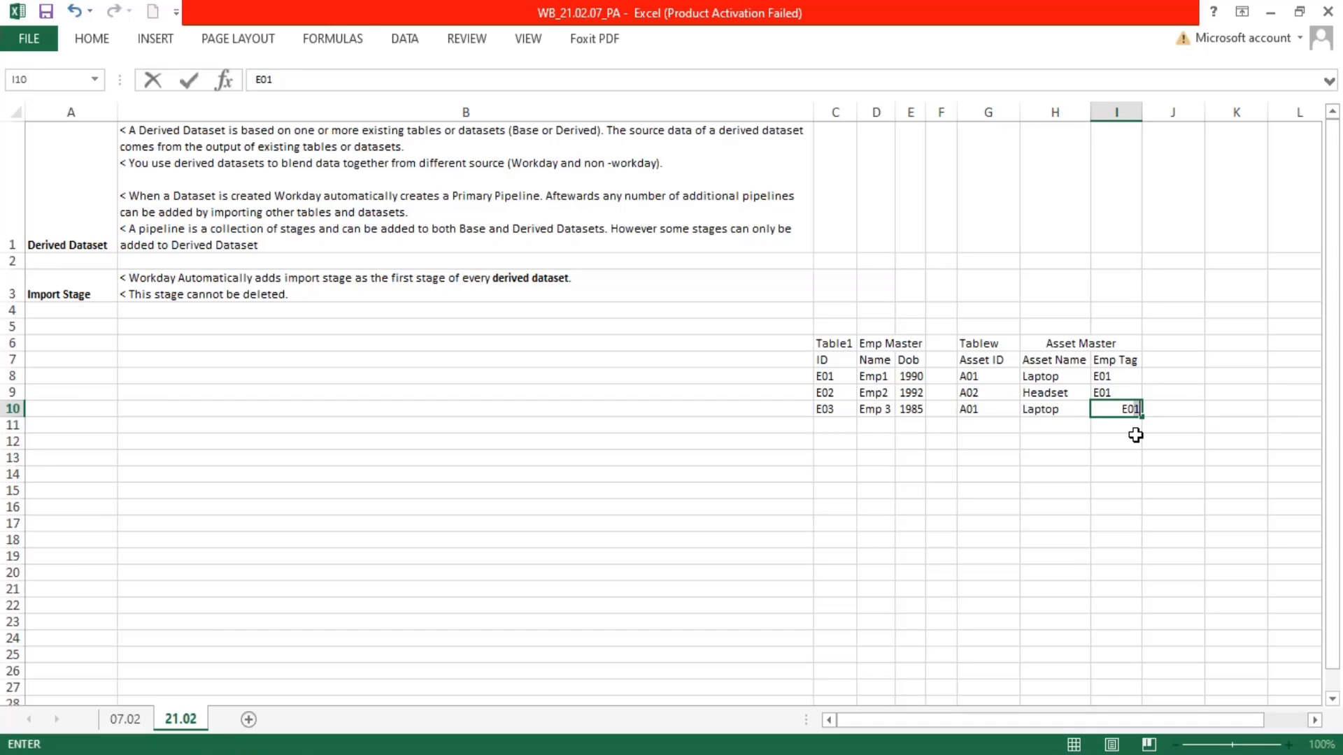
pyautogui.press('Return')
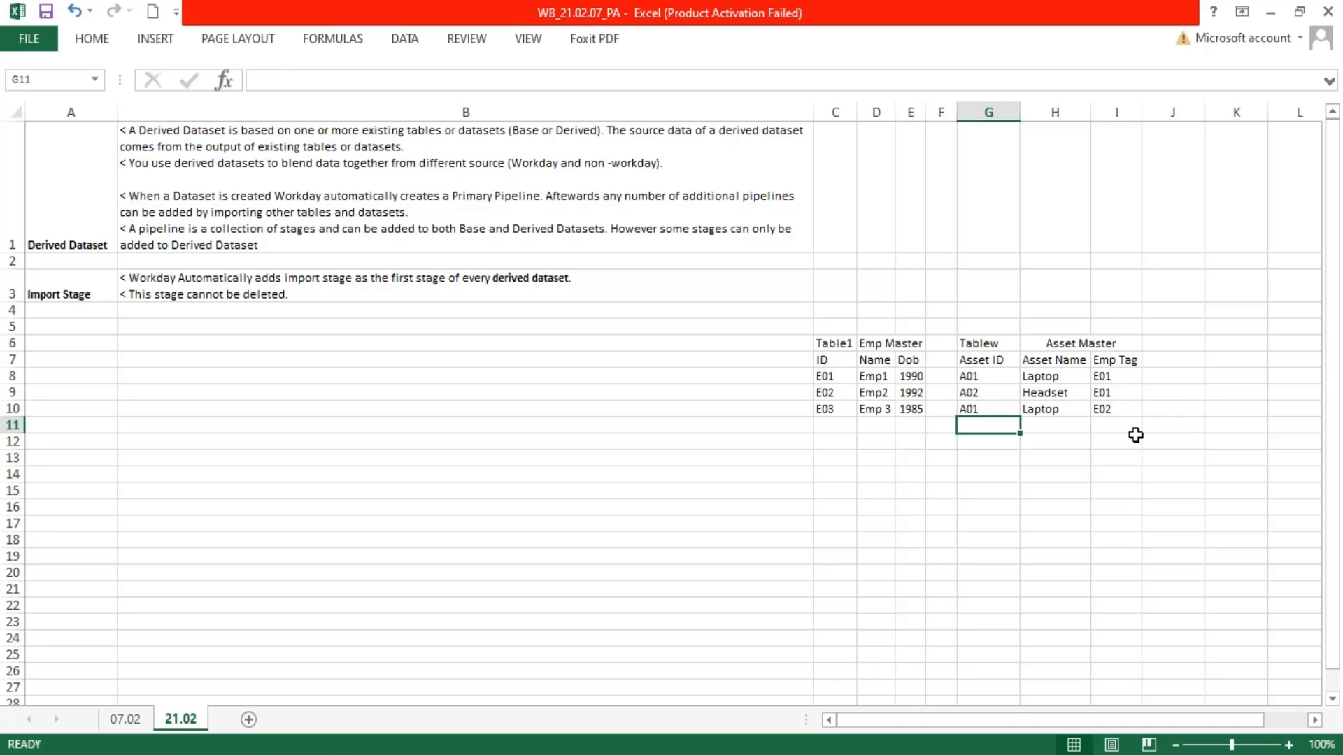
# Add a fourth asset in row 11 with "A03", "Server" and "Admin", and narrow column G to fit its contents
pyautogui.write('A')
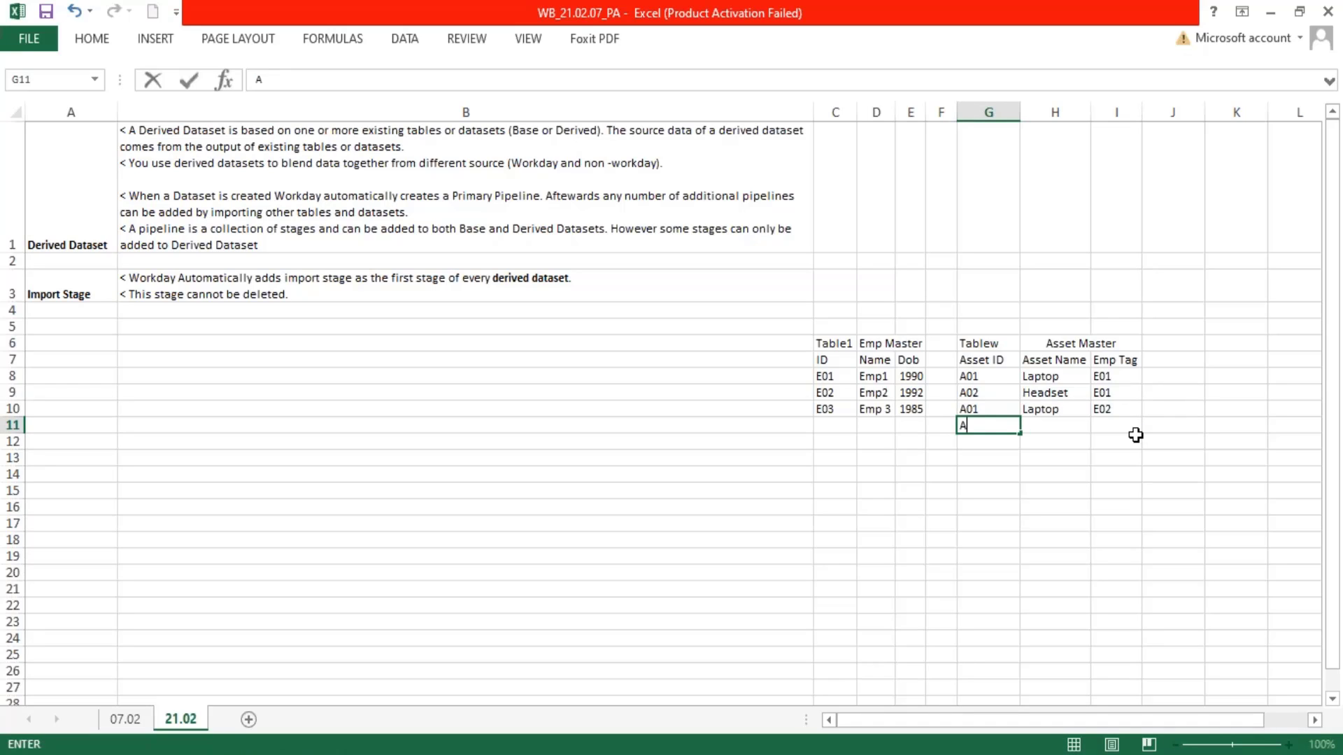
pyautogui.write('03')
pyautogui.press('Tab')
pyautogui.write('Server')
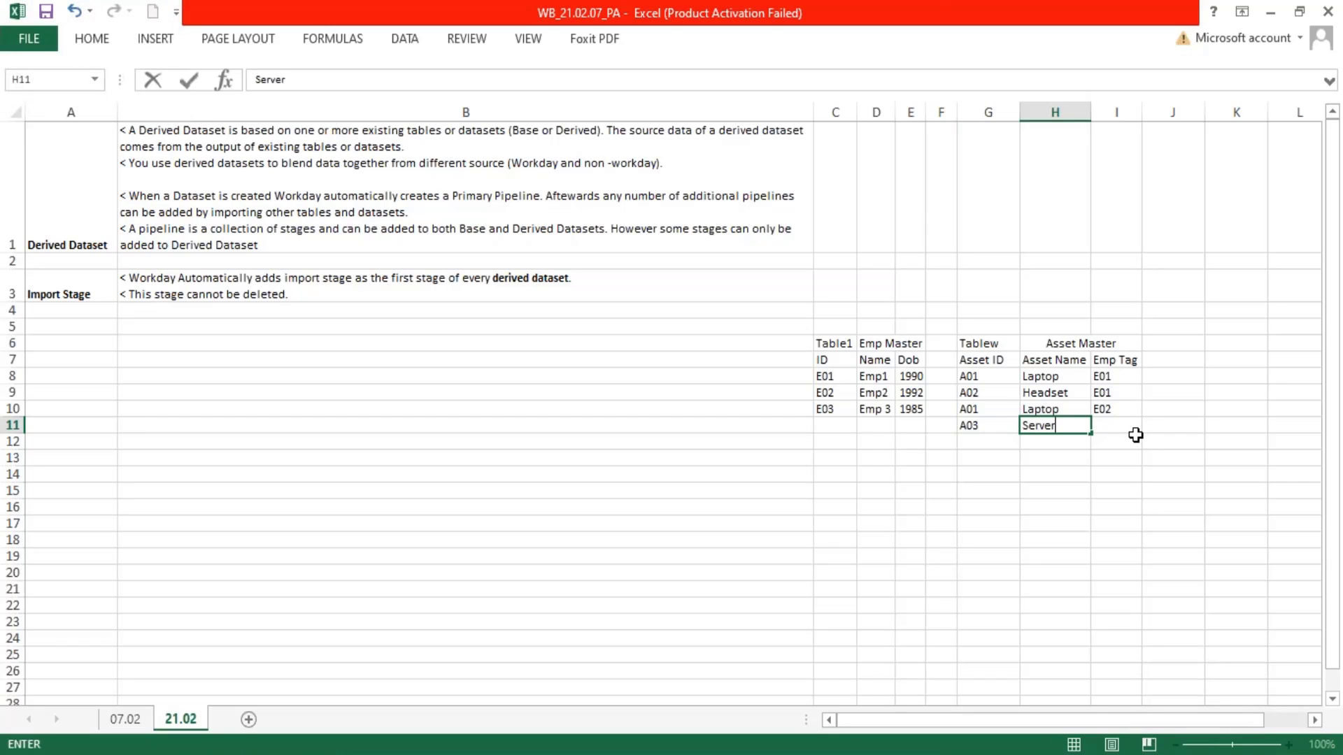
pyautogui.press('Tab')
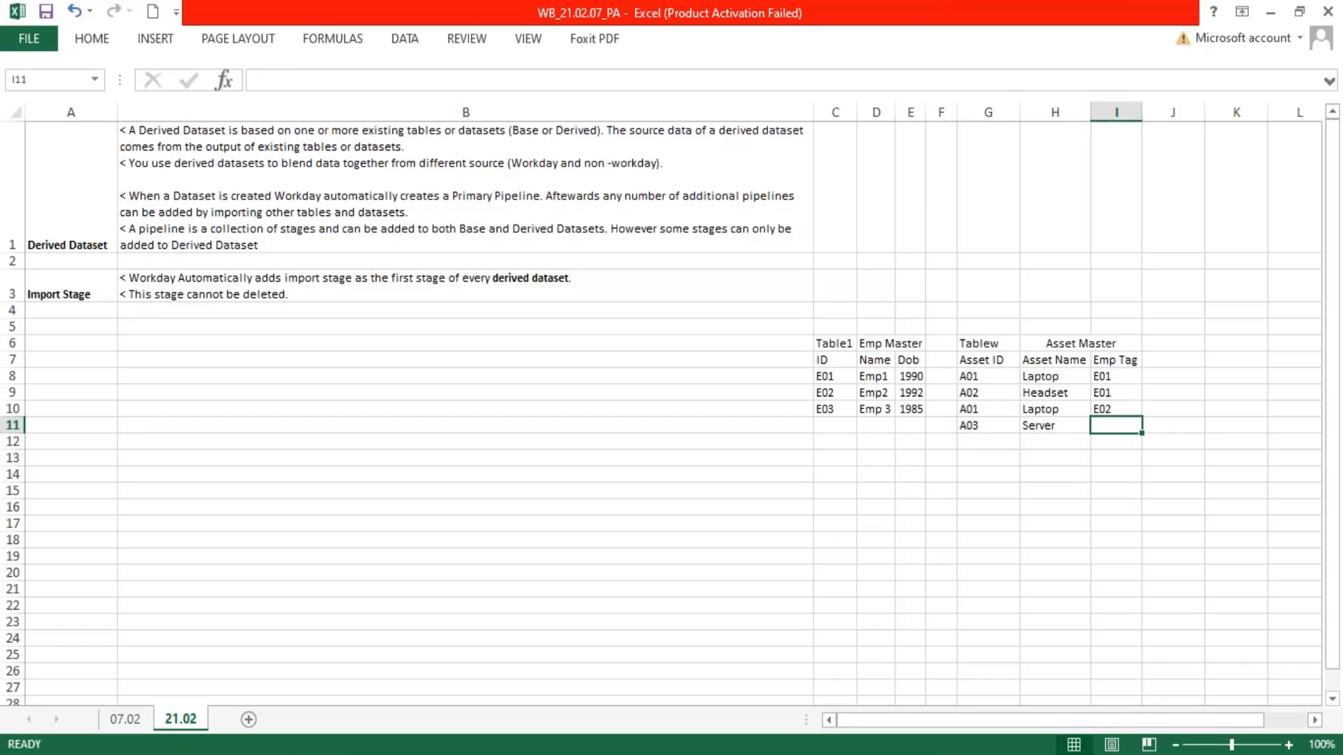
pyautogui.write('Admin')
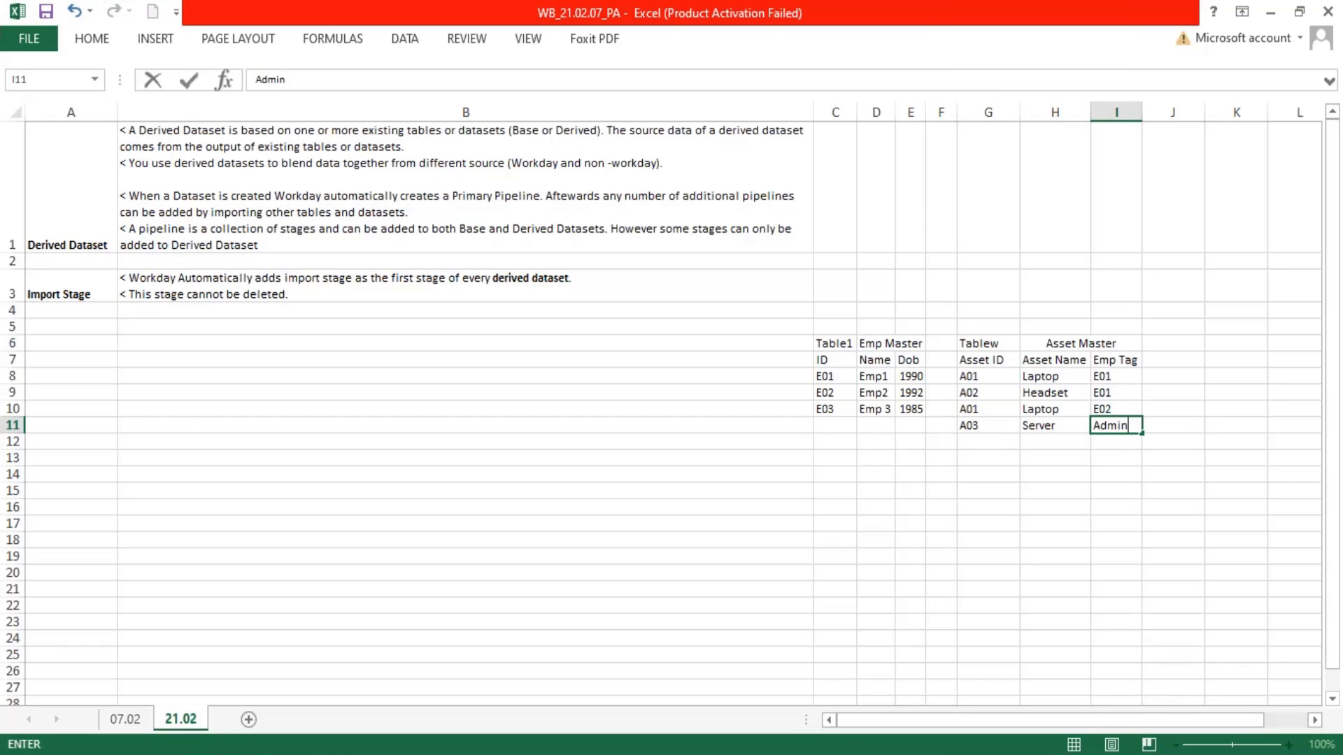
pyautogui.press('Return')
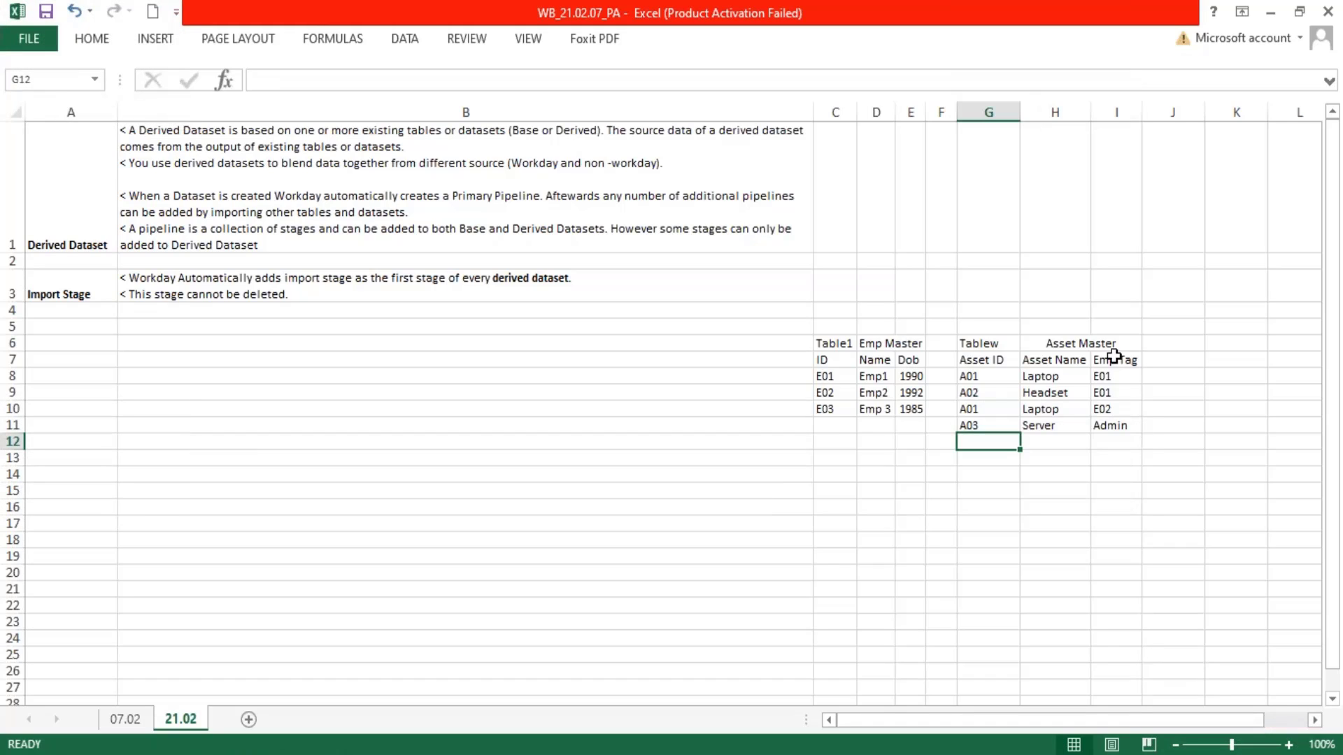
pyautogui.moveTo(1022, 111); pyautogui.dragTo(1008, 110)
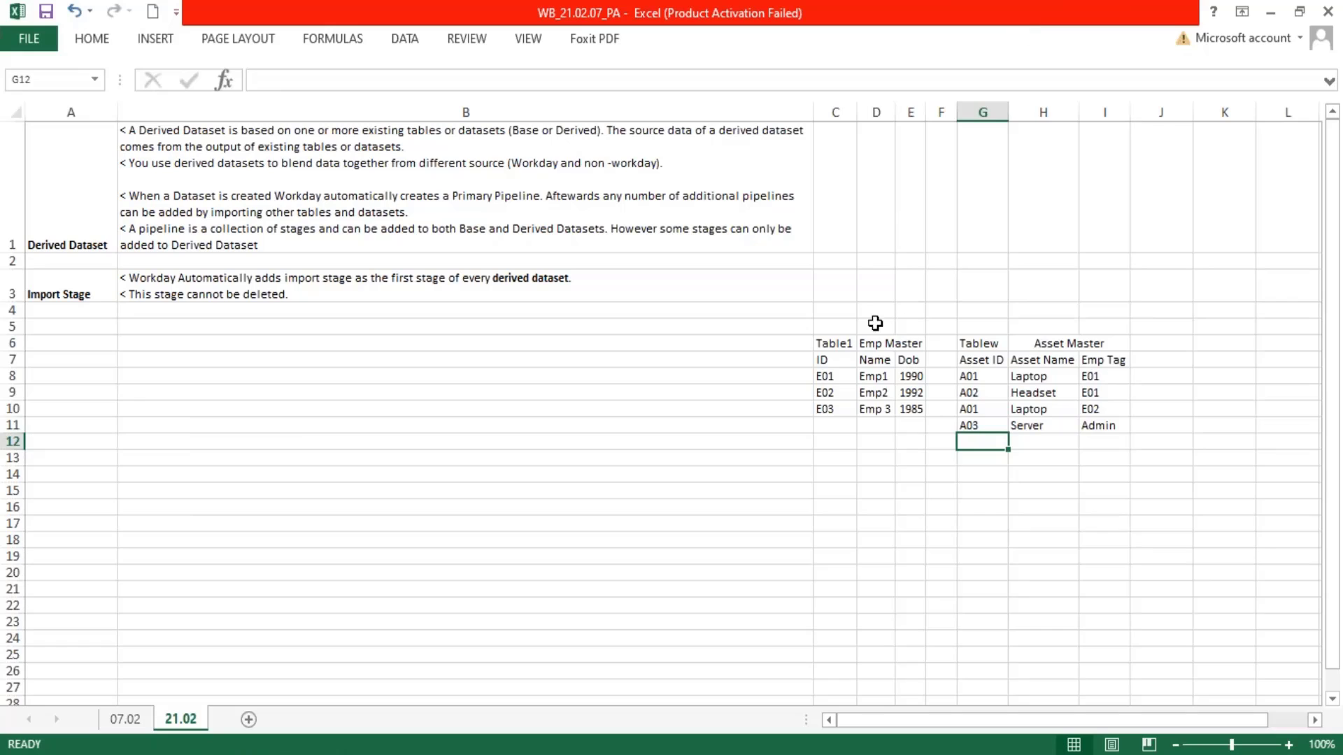
# Correct the Asset Master table label in G6 to "Table 2"
pyautogui.moveTo(824, 341); pyautogui.dragTo(909, 403)
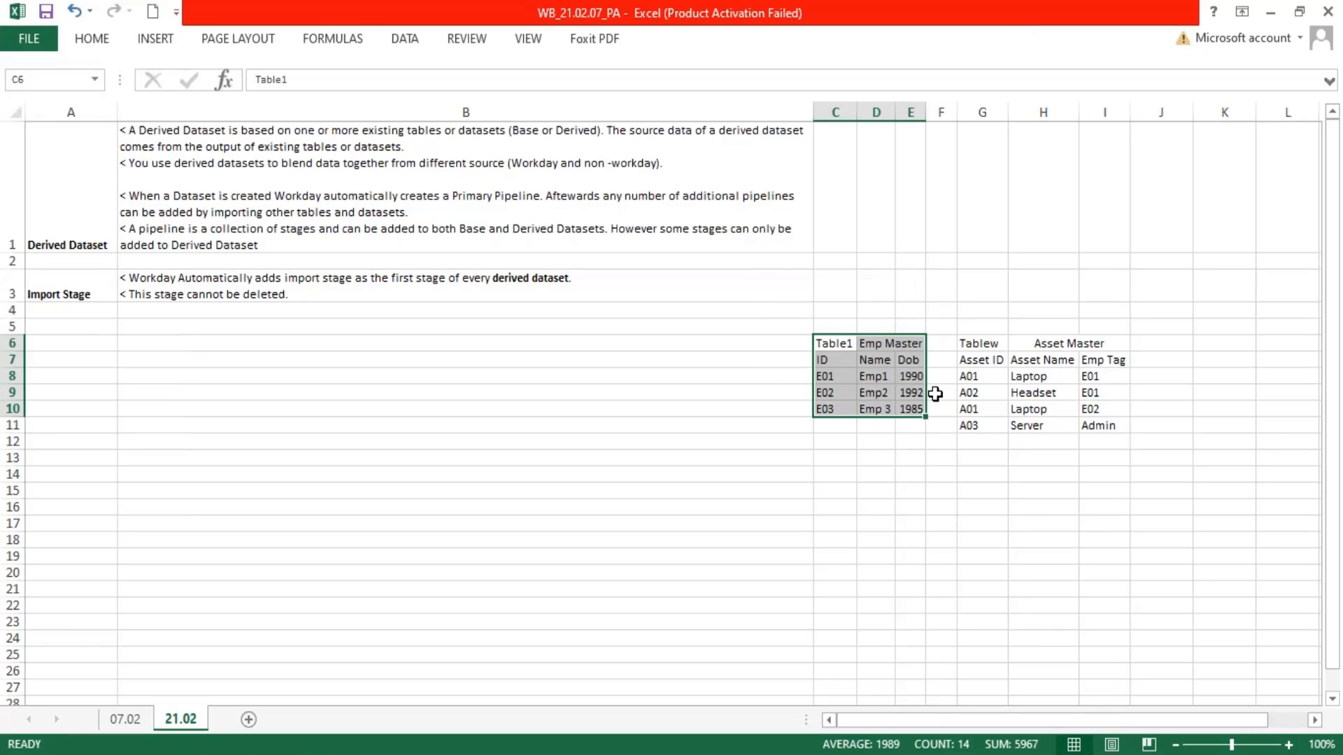
pyautogui.click(1000, 343)
pyautogui.doubleClick(999, 344)
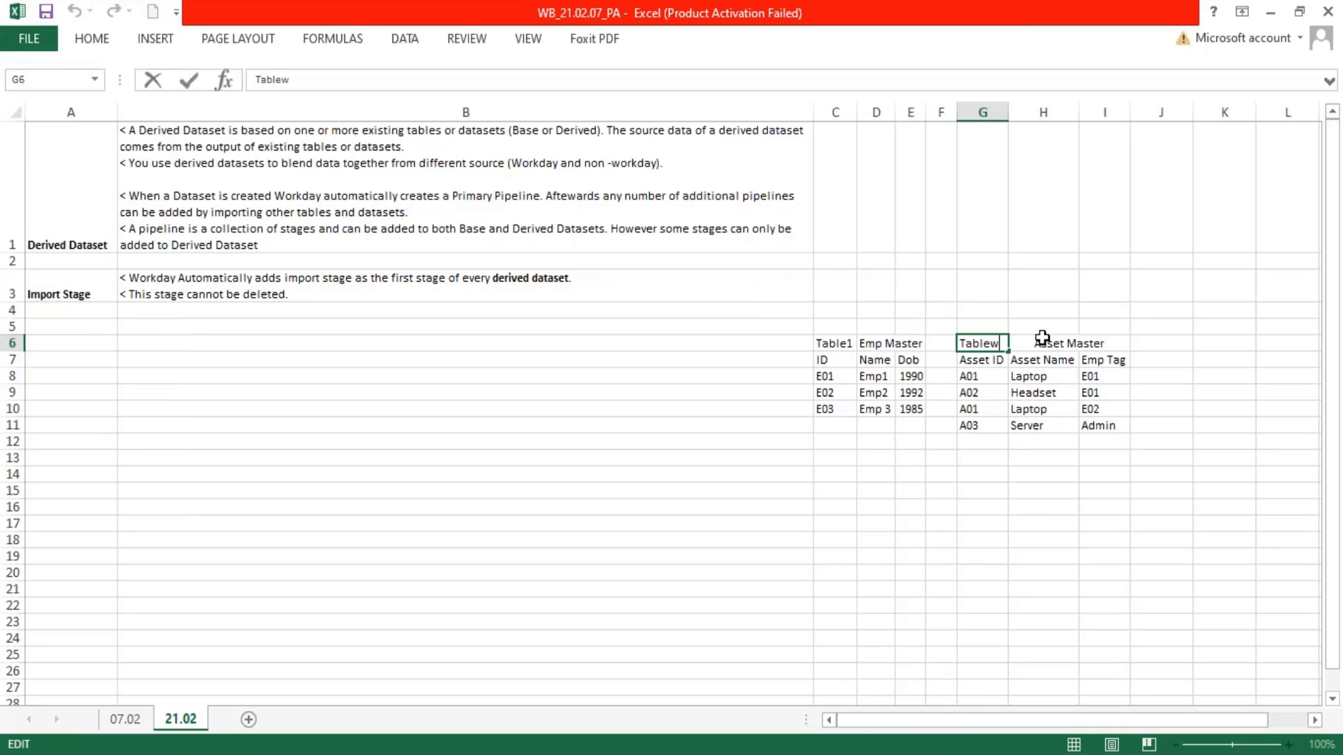
pyautogui.press('BackSpace')
pyautogui.write('2')
pyautogui.press('Return')
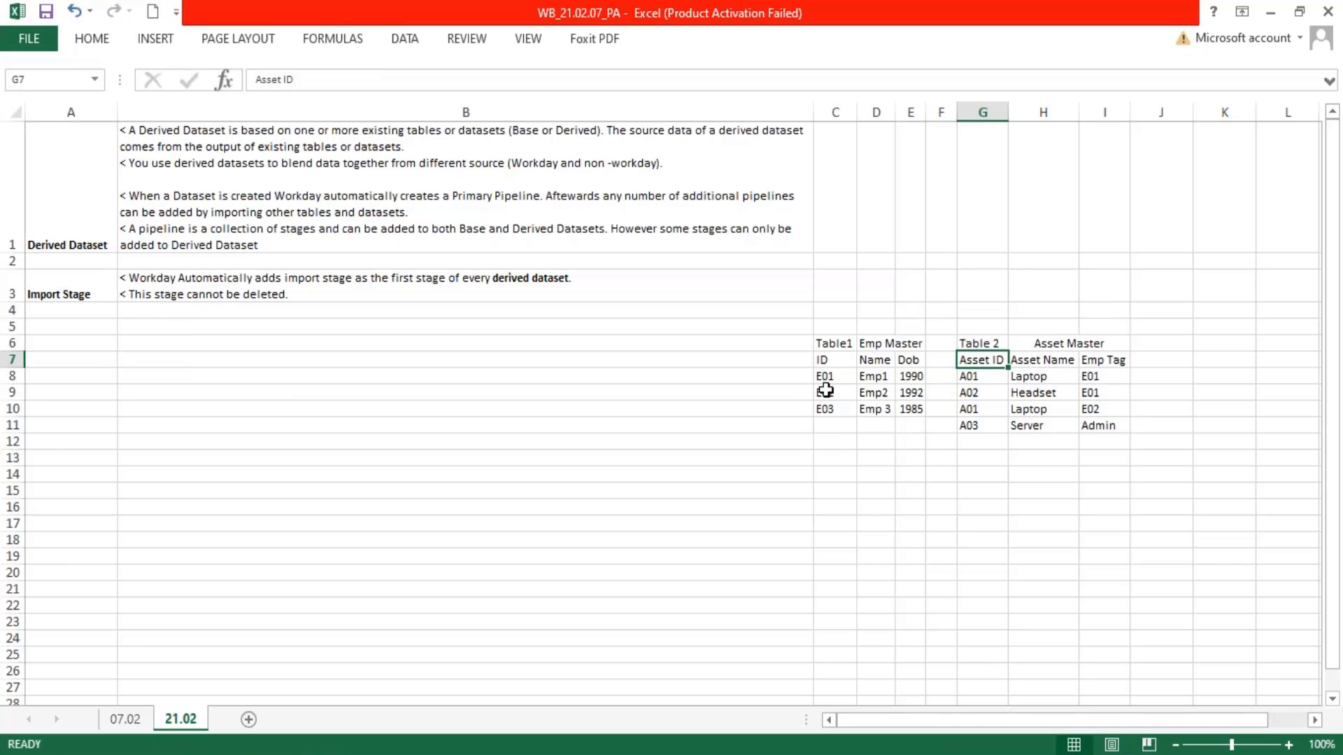
# Examine the Emp Master columns, the blank area C14:I20 below, and the Asset ID and Asset Name columns as material for a combined table
pyautogui.moveTo(825, 376); pyautogui.dragTo(912, 410)
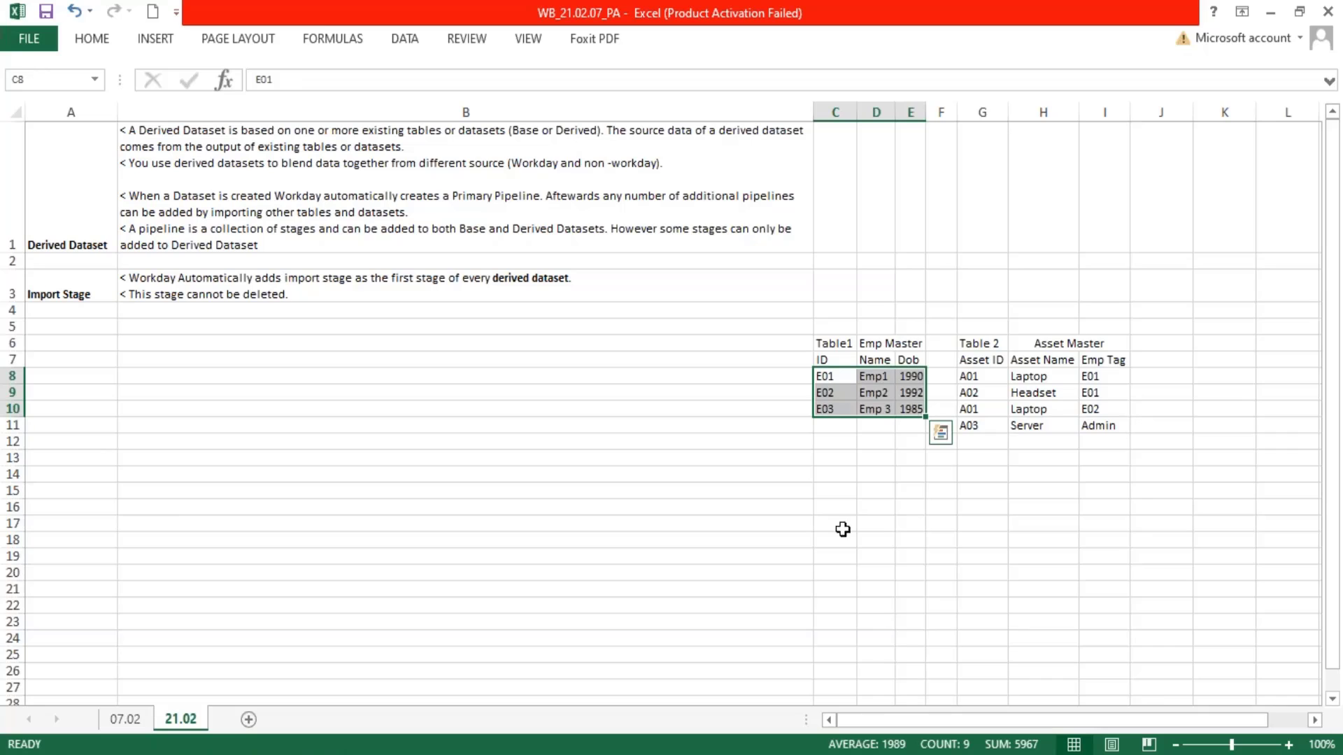
pyautogui.moveTo(834, 475); pyautogui.dragTo(1084, 569)
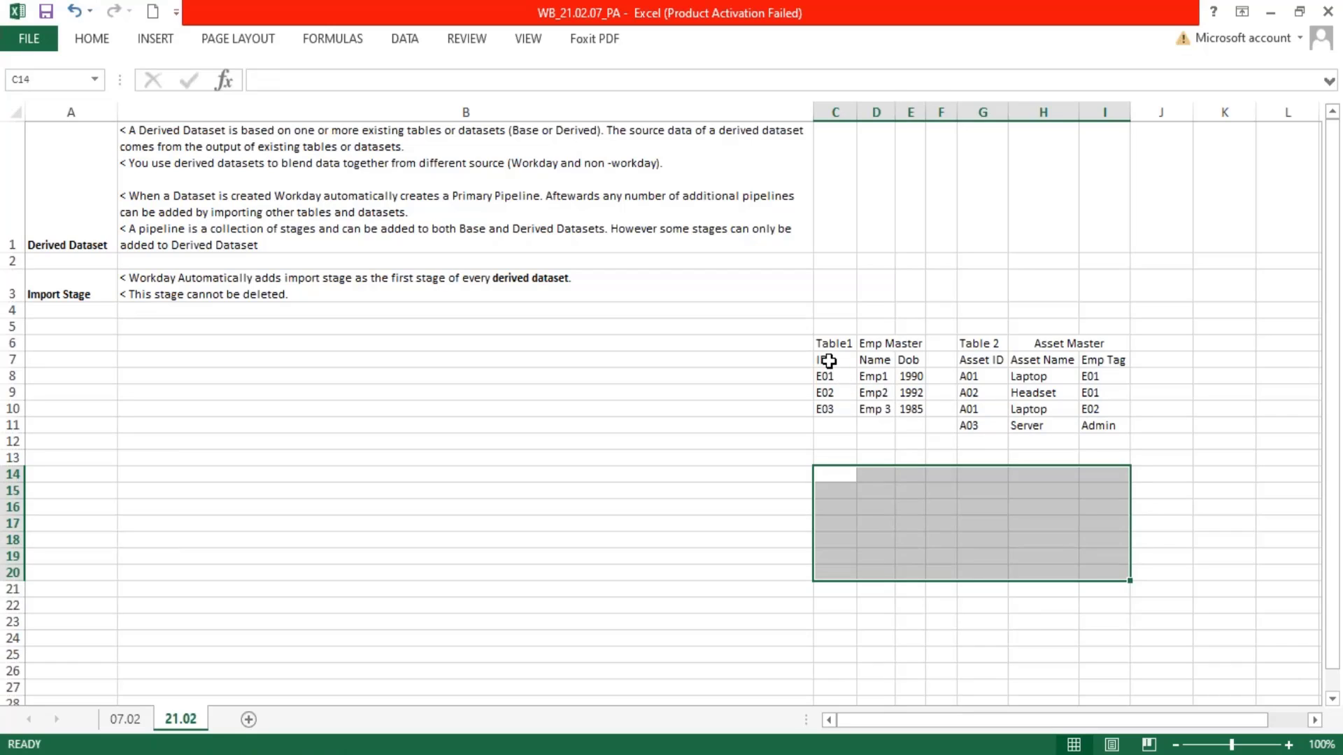
pyautogui.moveTo(827, 362); pyautogui.dragTo(833, 407)
pyautogui.moveTo(870, 363); pyautogui.dragTo(825, 397)
pyautogui.moveTo(882, 363); pyautogui.dragTo(884, 414)
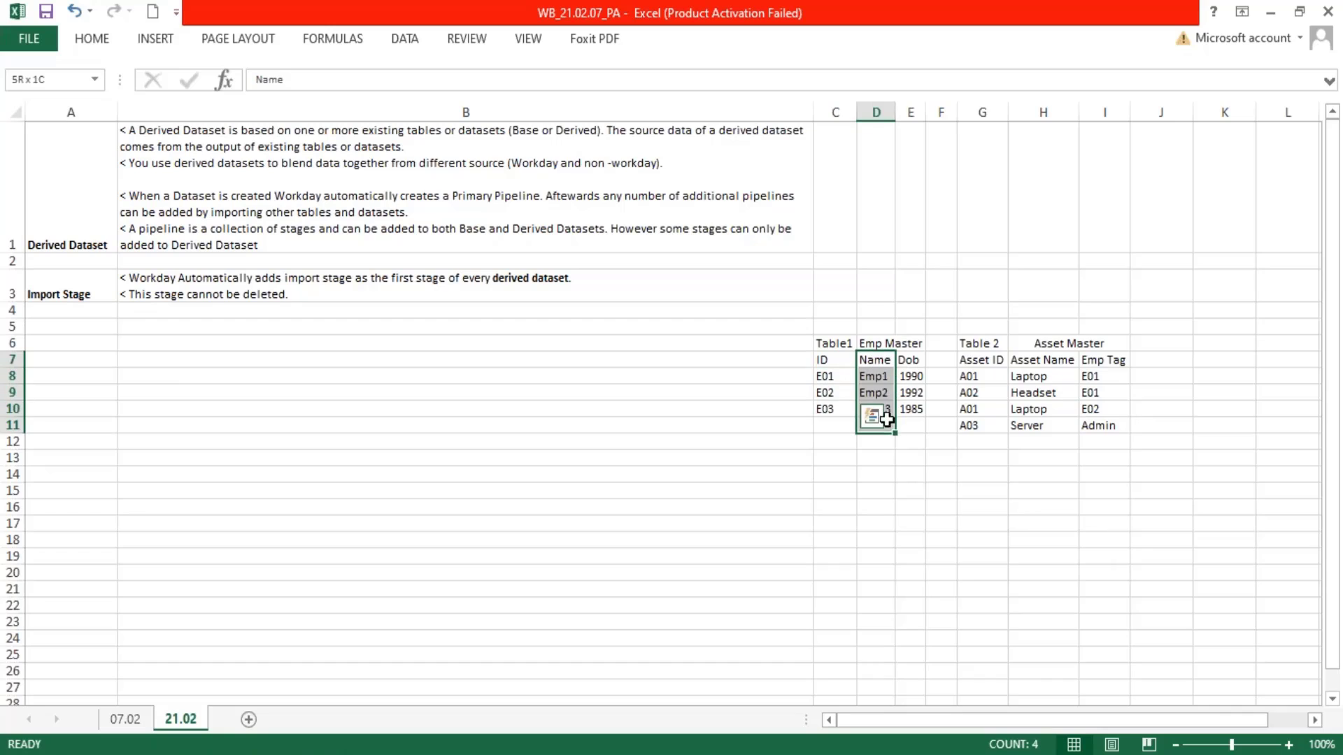
pyautogui.moveTo(913, 360); pyautogui.dragTo(918, 411)
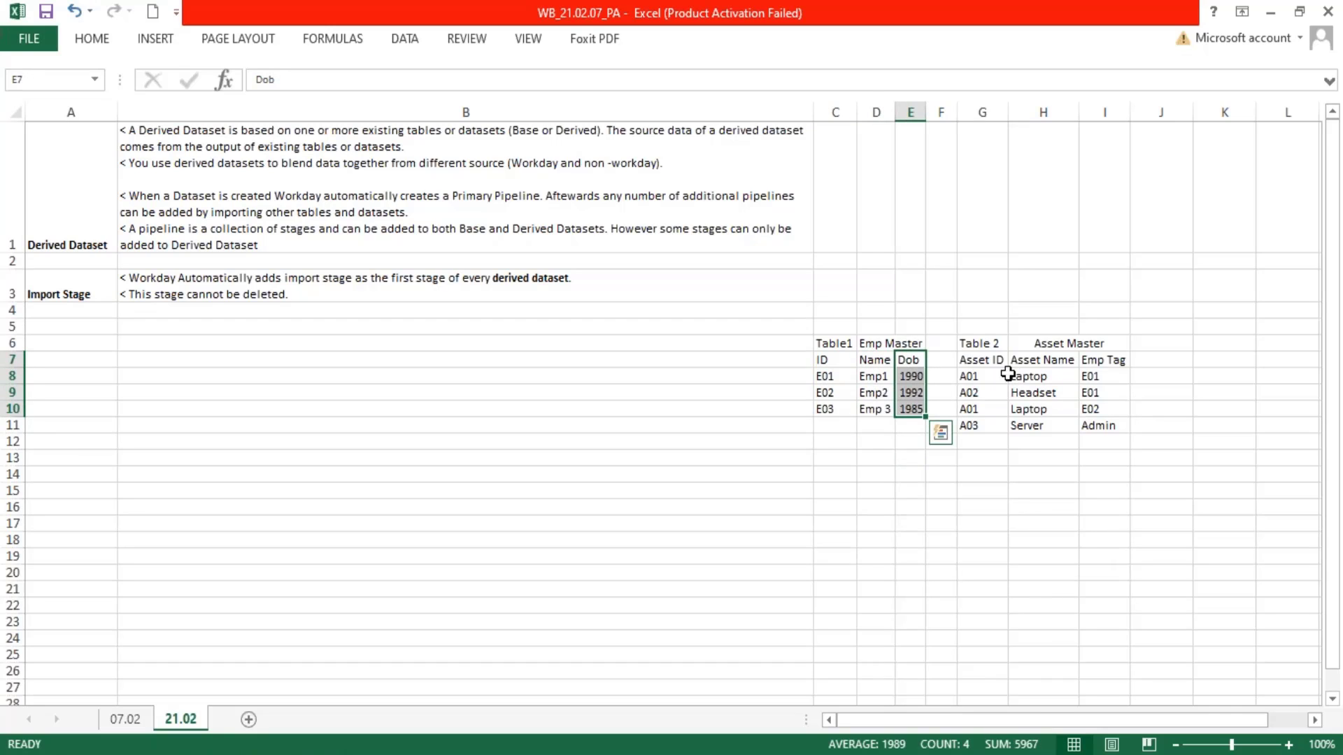
pyautogui.moveTo(1034, 363); pyautogui.dragTo(969, 424)
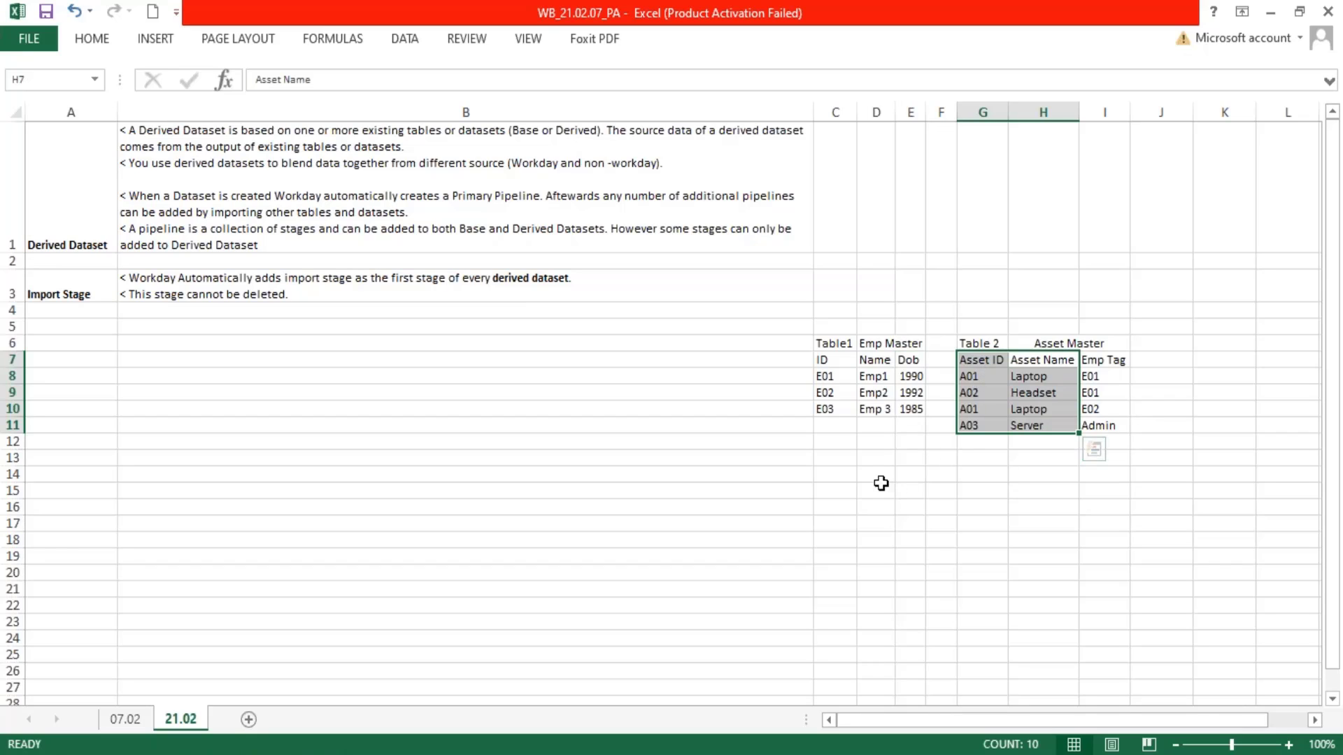
# Examine the blank area C14:I21 and the two source tables, and compare Table 2 with the primary pipeline in Workday
pyautogui.moveTo(833, 470); pyautogui.dragTo(1104, 586)
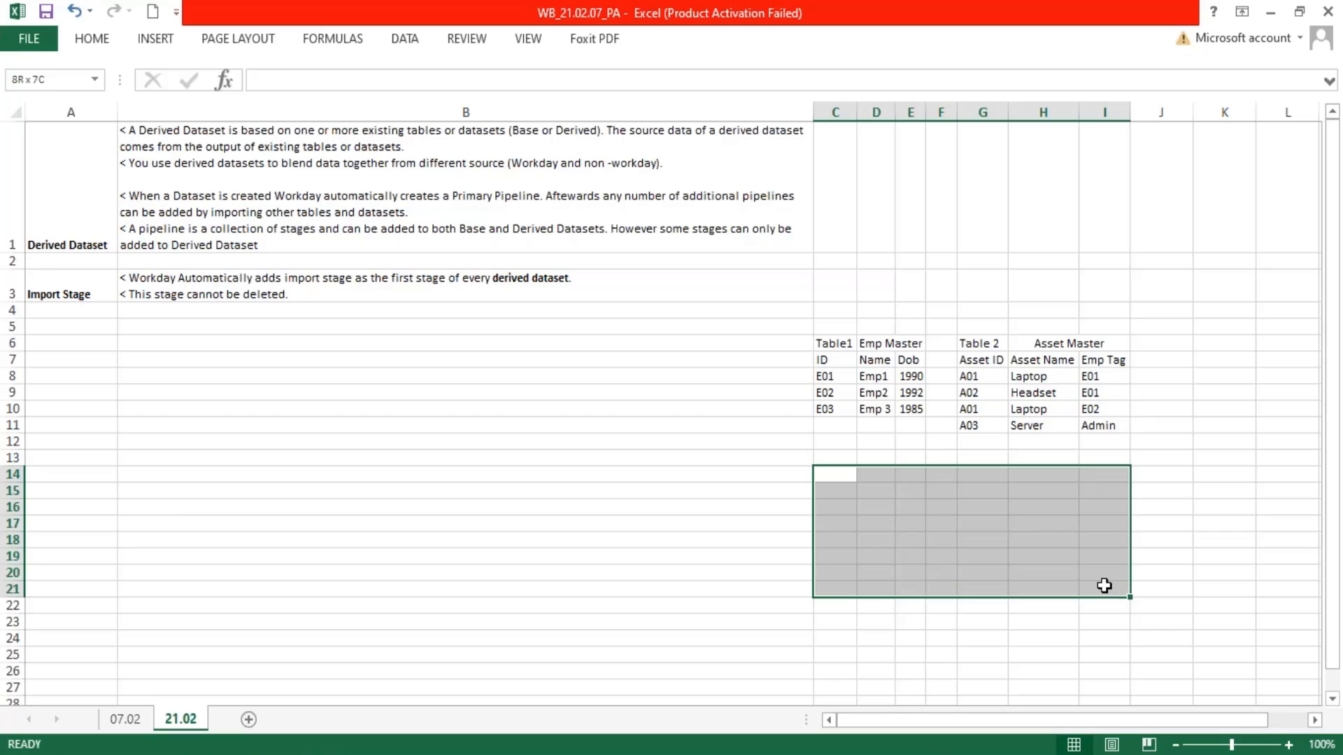
pyautogui.moveTo(823, 357); pyautogui.dragTo(1105, 427)
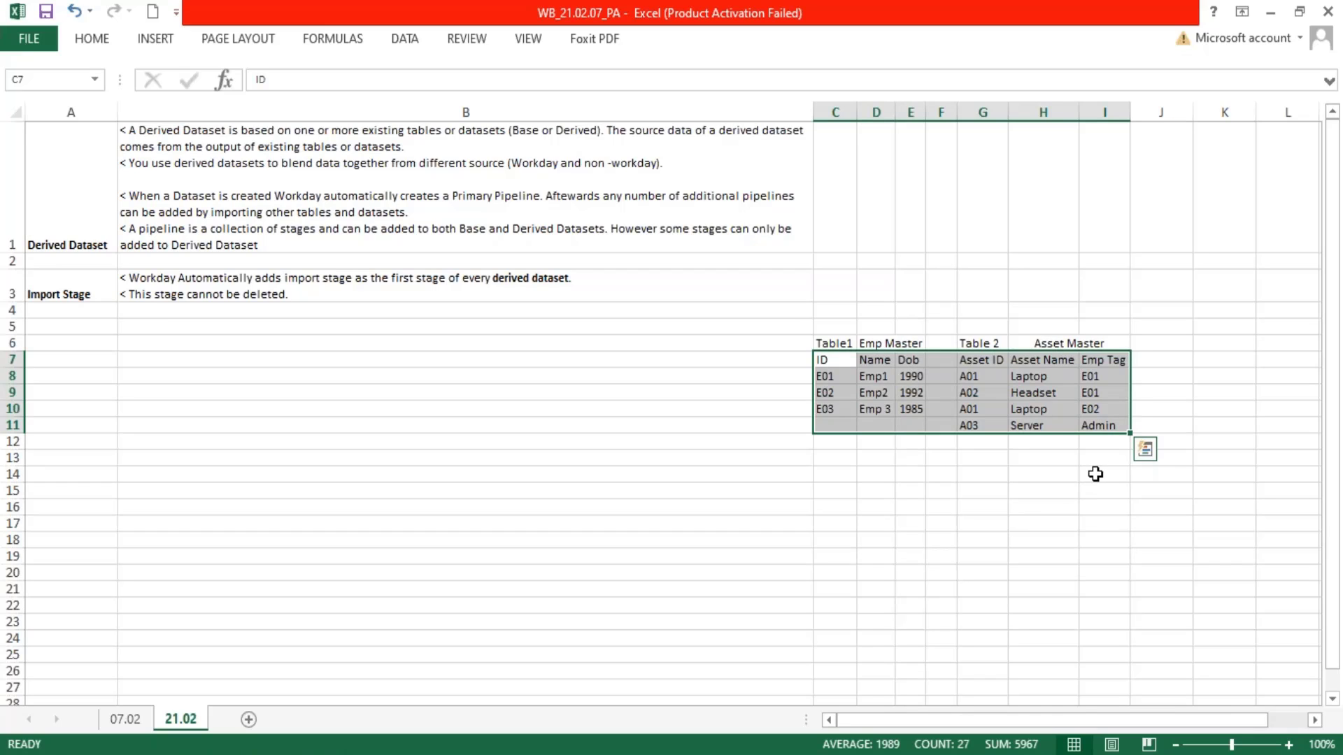
pyautogui.moveTo(836, 361); pyautogui.dragTo(1062, 425)
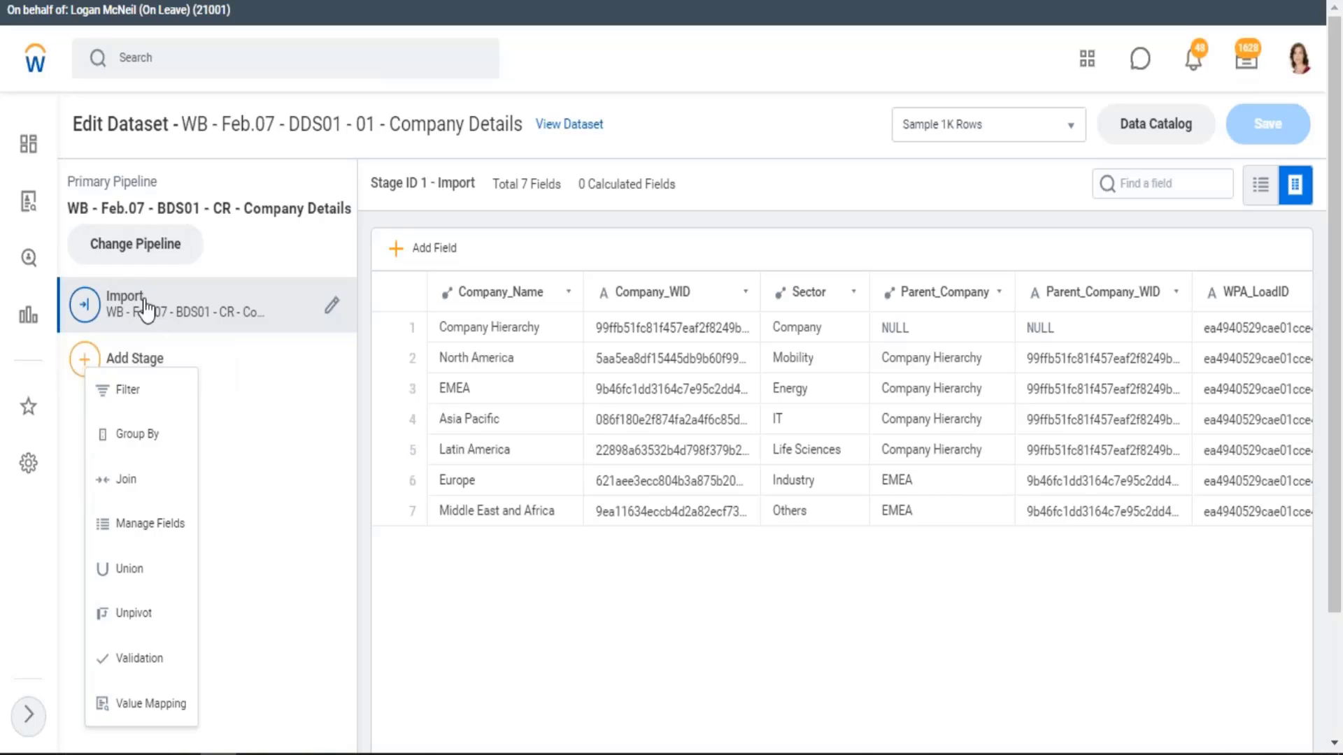
pyautogui.moveTo(83, 181); pyautogui.dragTo(149, 180)
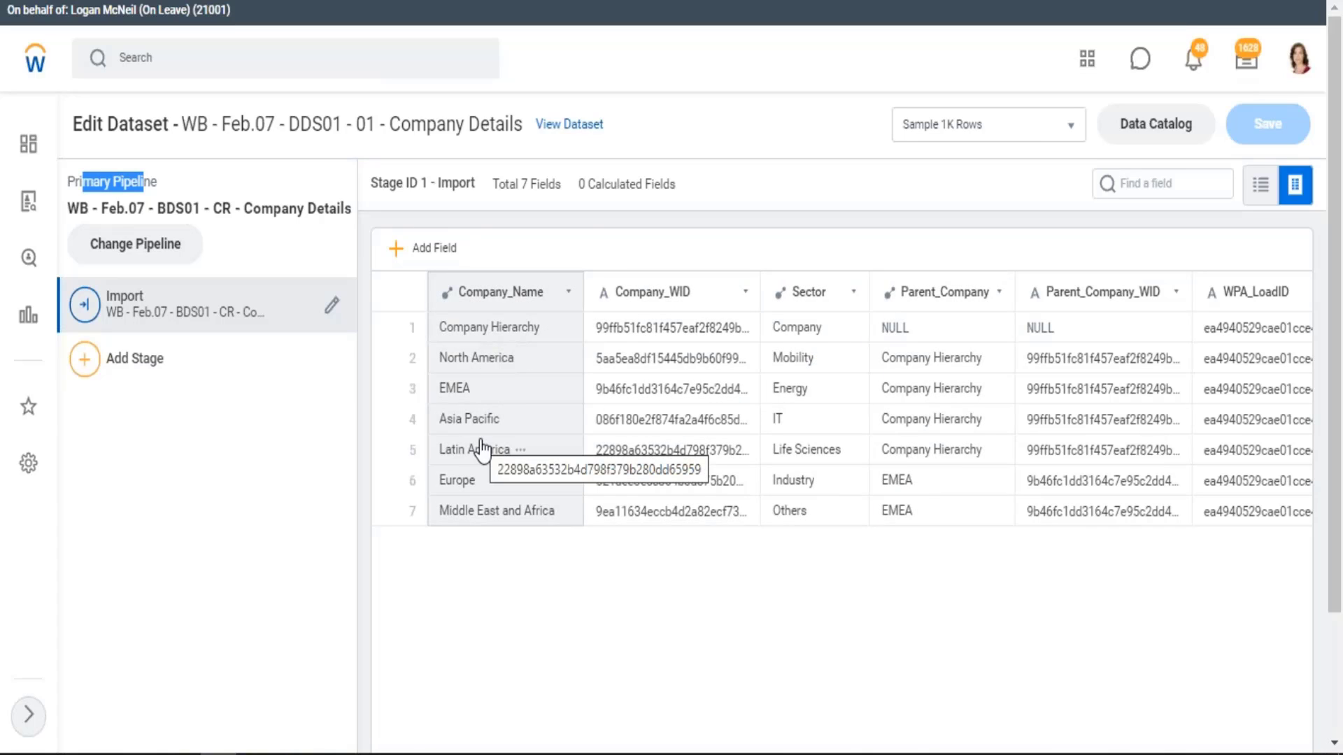
pyautogui.hotkey('alt', 'Tab')
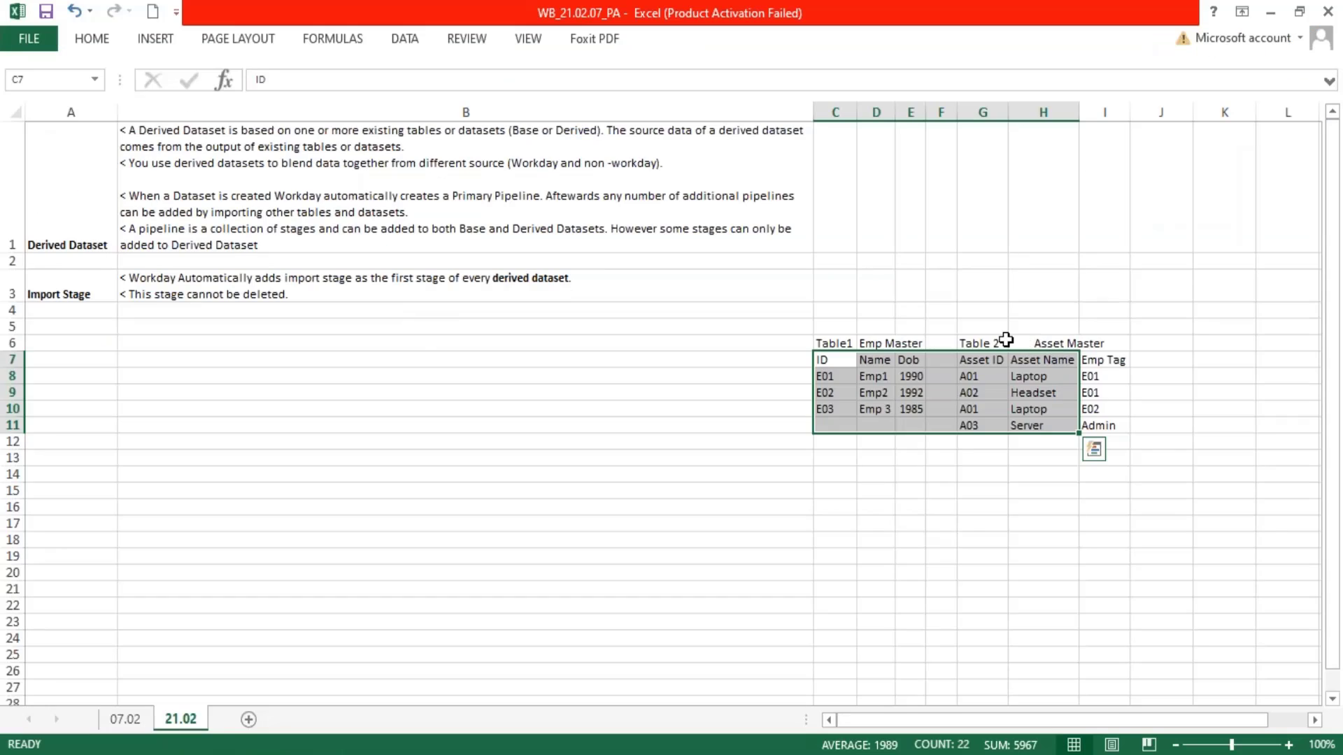
pyautogui.moveTo(986, 341); pyautogui.dragTo(1110, 443)
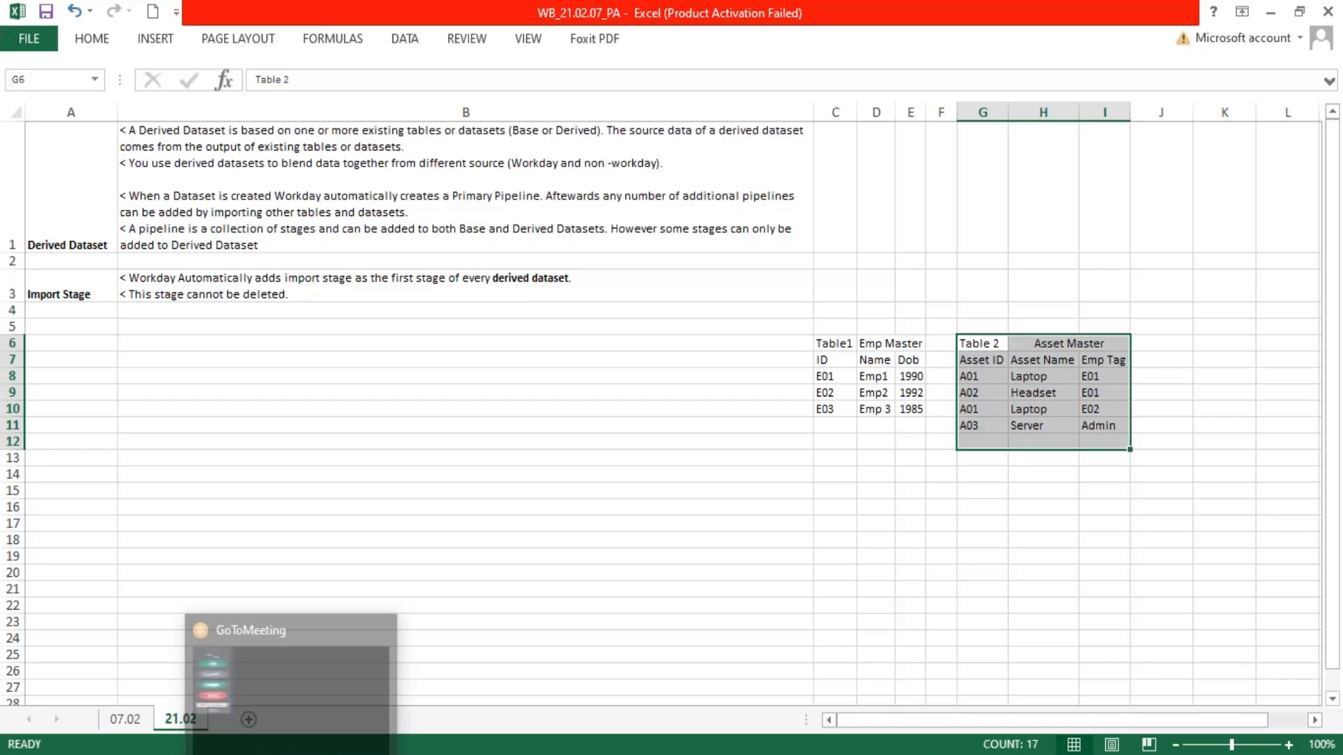
# Switch to the Workday dataset editor and add a Join stage after the Import stage of the primary pipeline
pyautogui.moveTo(246, 754)
pyautogui.click(263, 727)
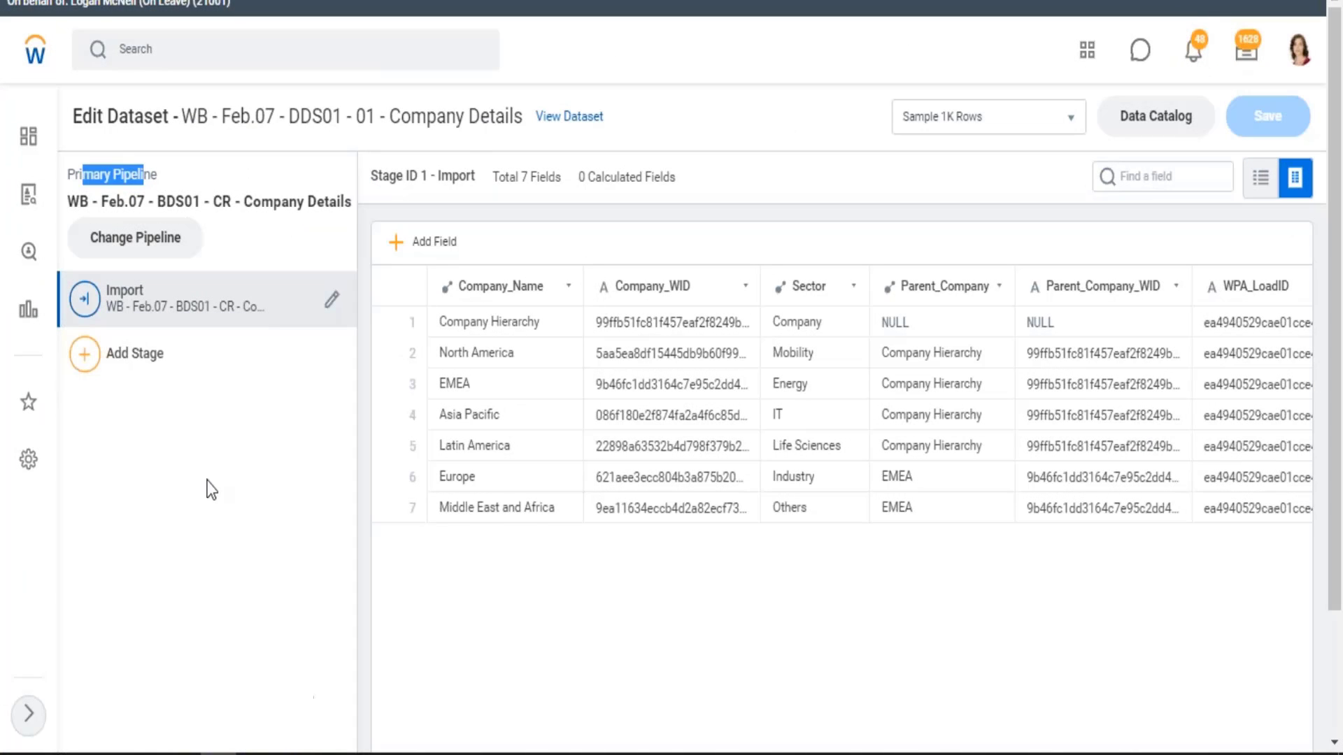
pyautogui.click(155, 252)
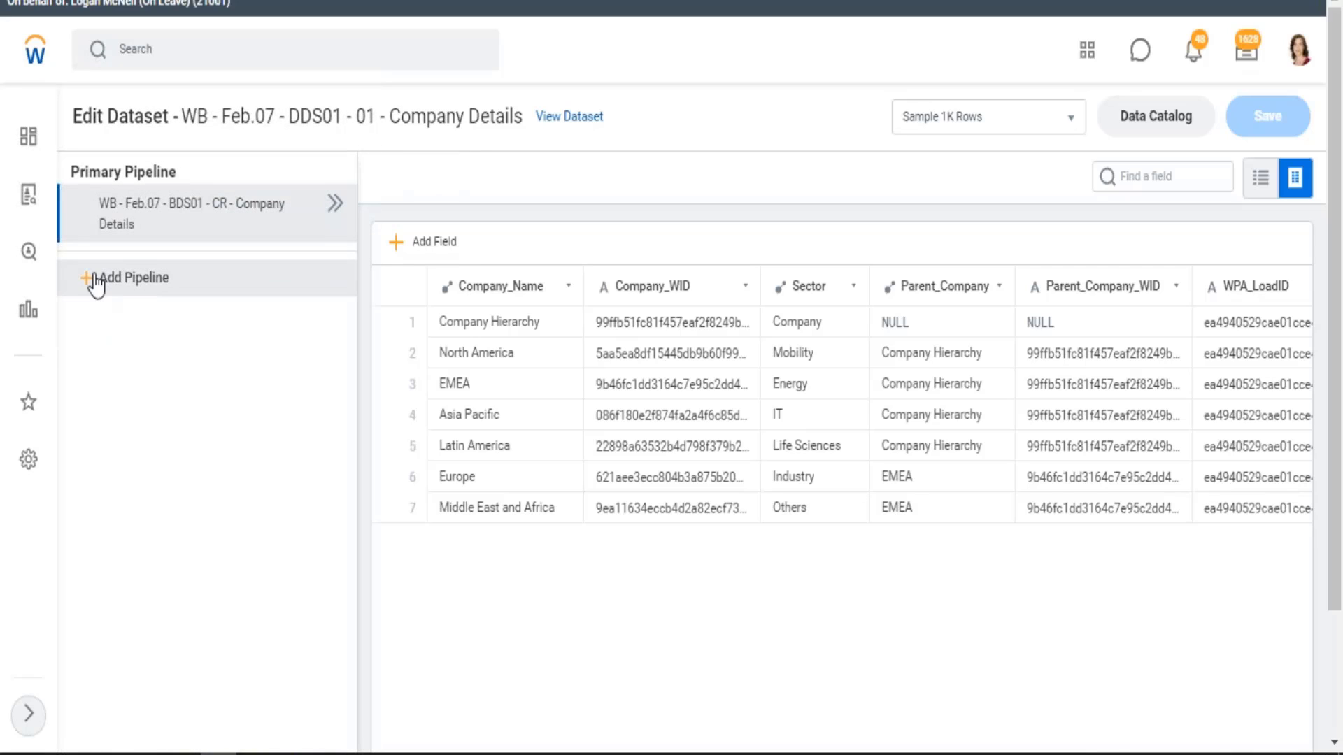
pyautogui.click(335, 204)
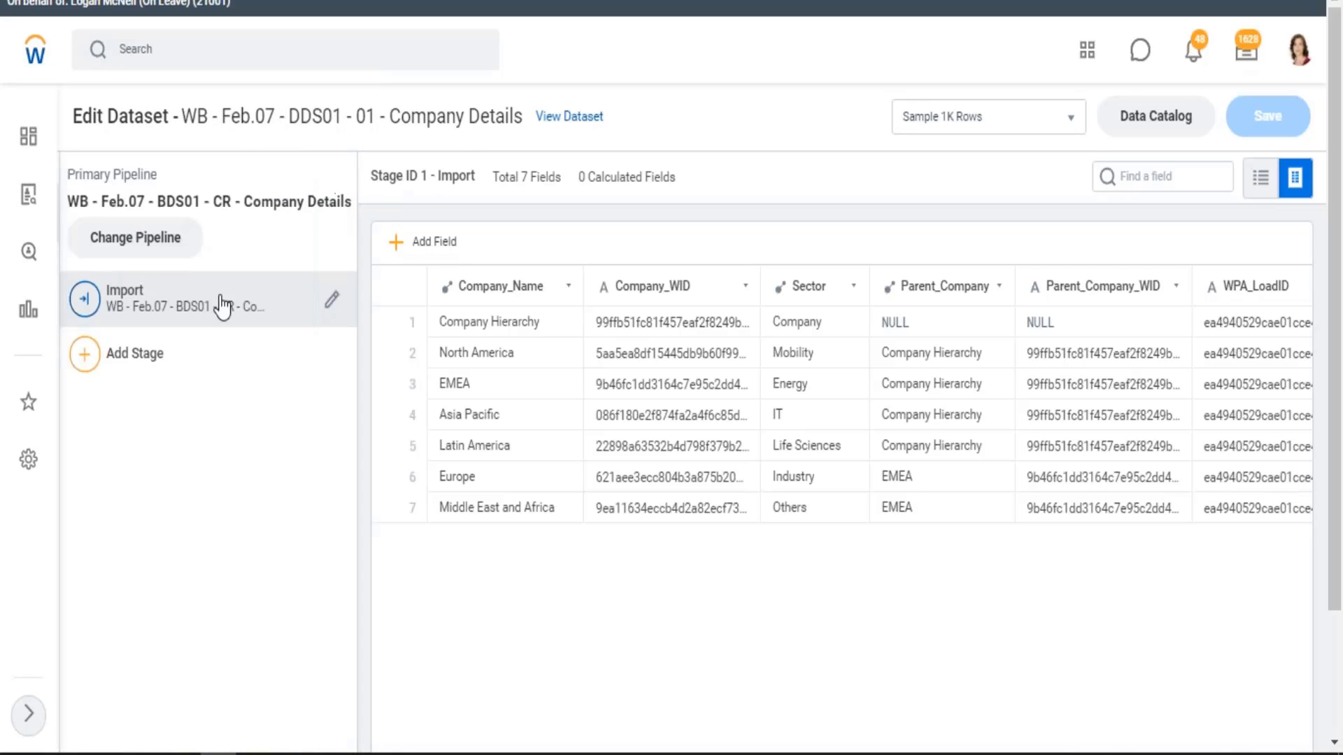
pyautogui.click(85, 356)
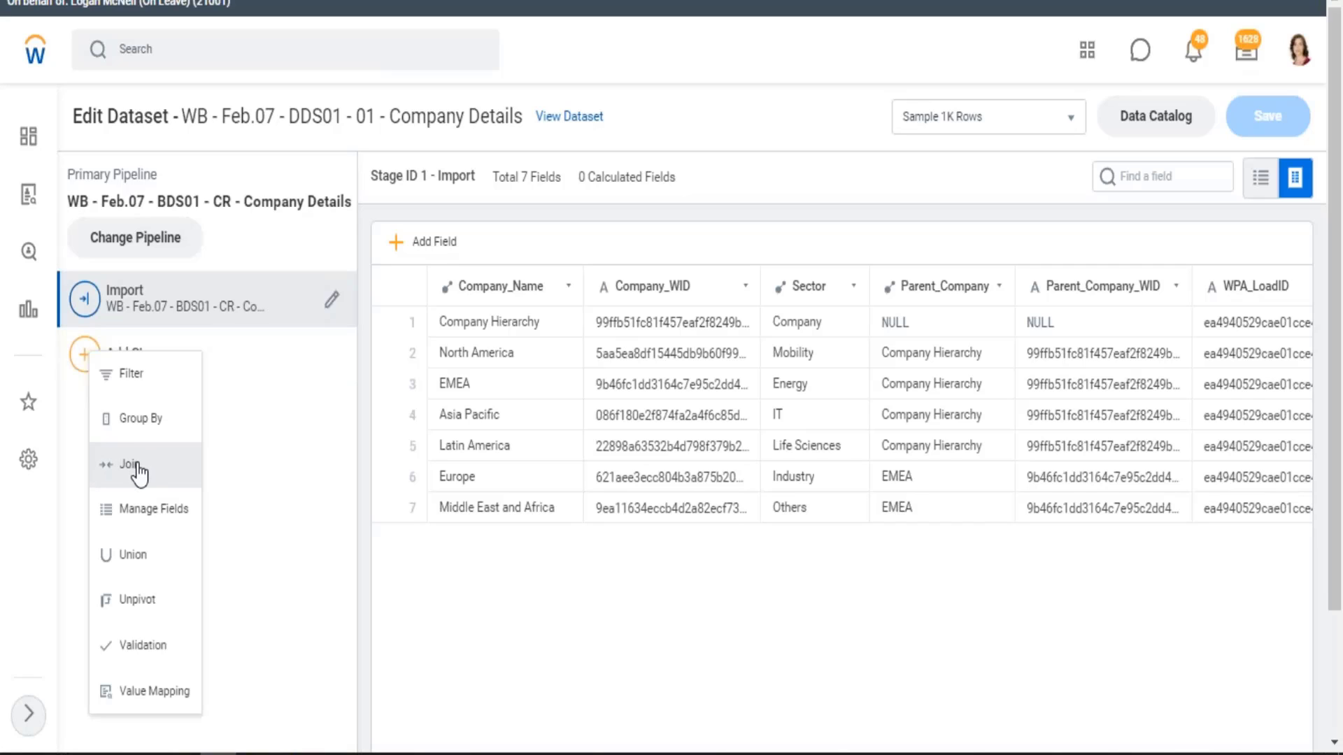
pyautogui.click(130, 468)
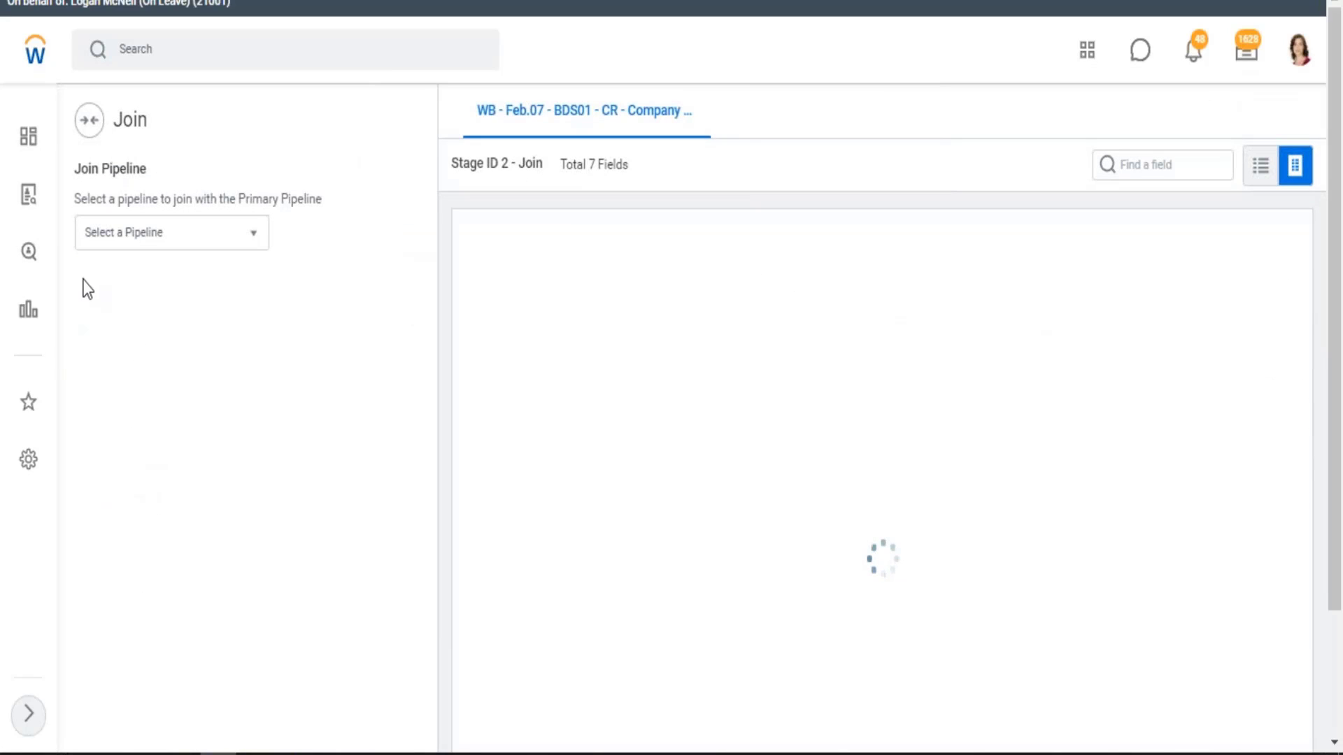
pyautogui.moveTo(87, 199); pyautogui.dragTo(336, 208)
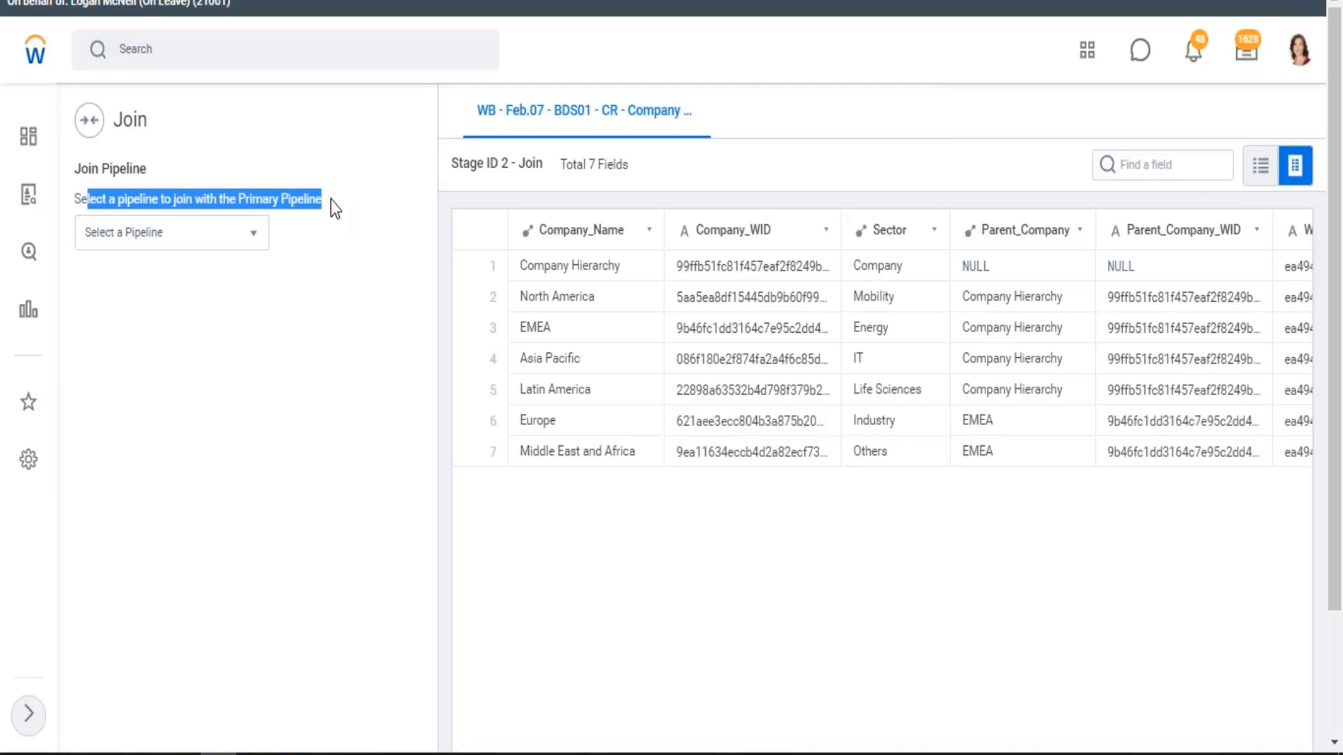
pyautogui.click(243, 198)
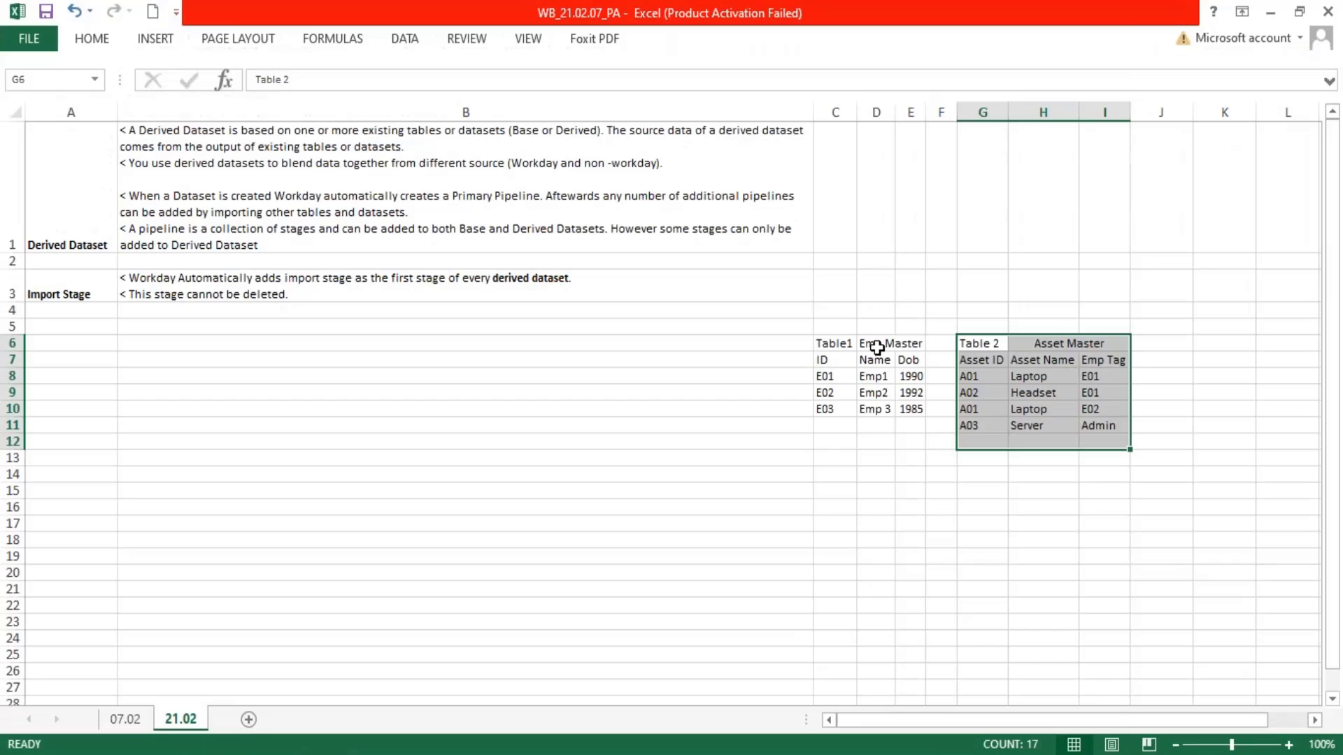
# Open the details of the dataset WB - Feb.07 - BDS02 - CR - Supervisory Details in Data Catalog and copy its name
pyautogui.moveTo(840, 344); pyautogui.dragTo(1118, 445)
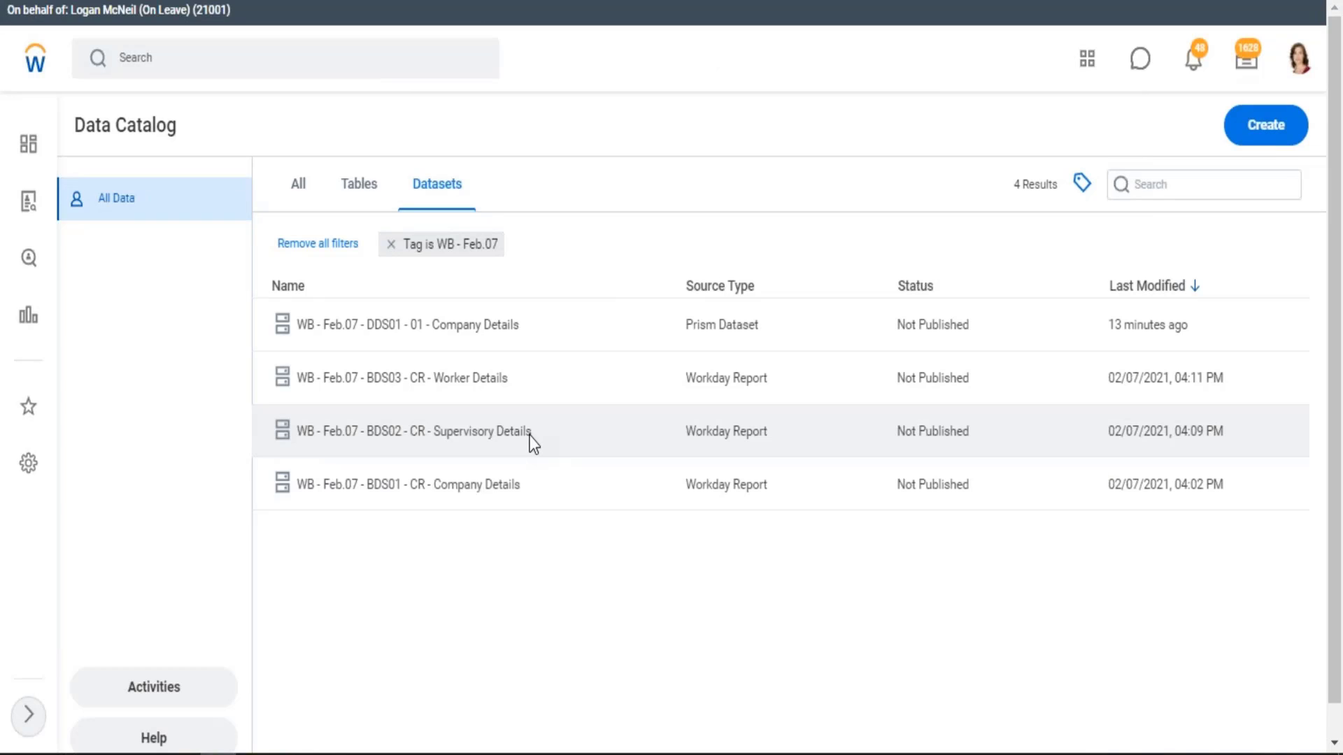
pyautogui.click(530, 439)
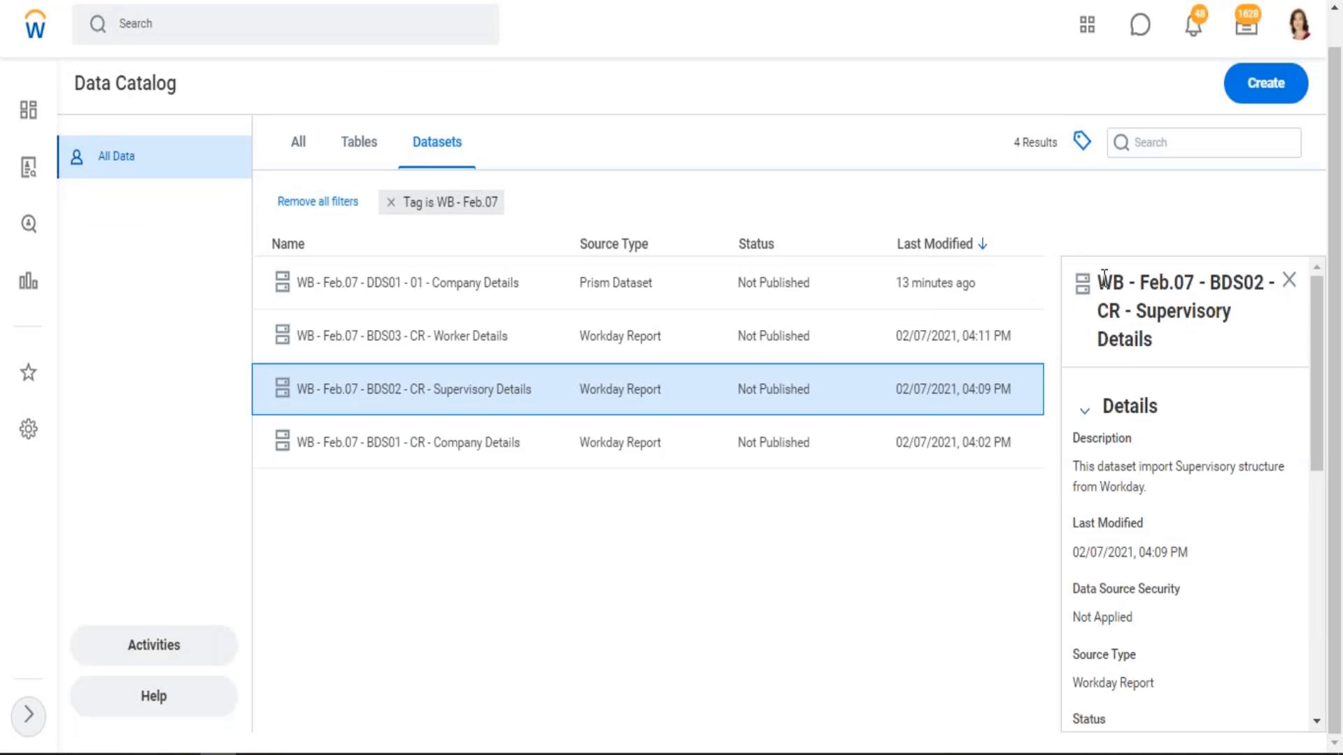
pyautogui.moveTo(1100, 279); pyautogui.dragTo(1158, 341)
pyautogui.hotkey('ctrl', 'c')
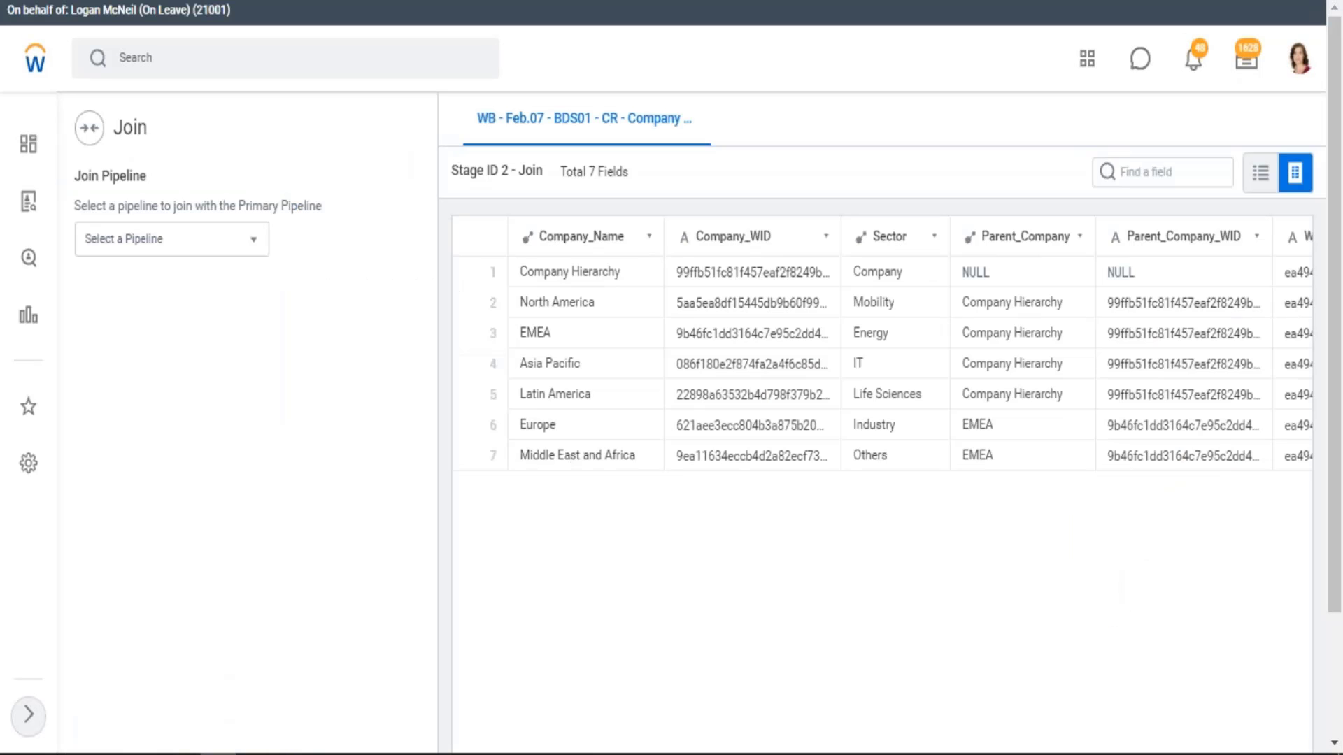
# Add WB - Feb.07 - BDS02 - CR - Supervisory Details as another pipeline for the Join stage and compare both pipelines' names
pyautogui.click(161, 235)
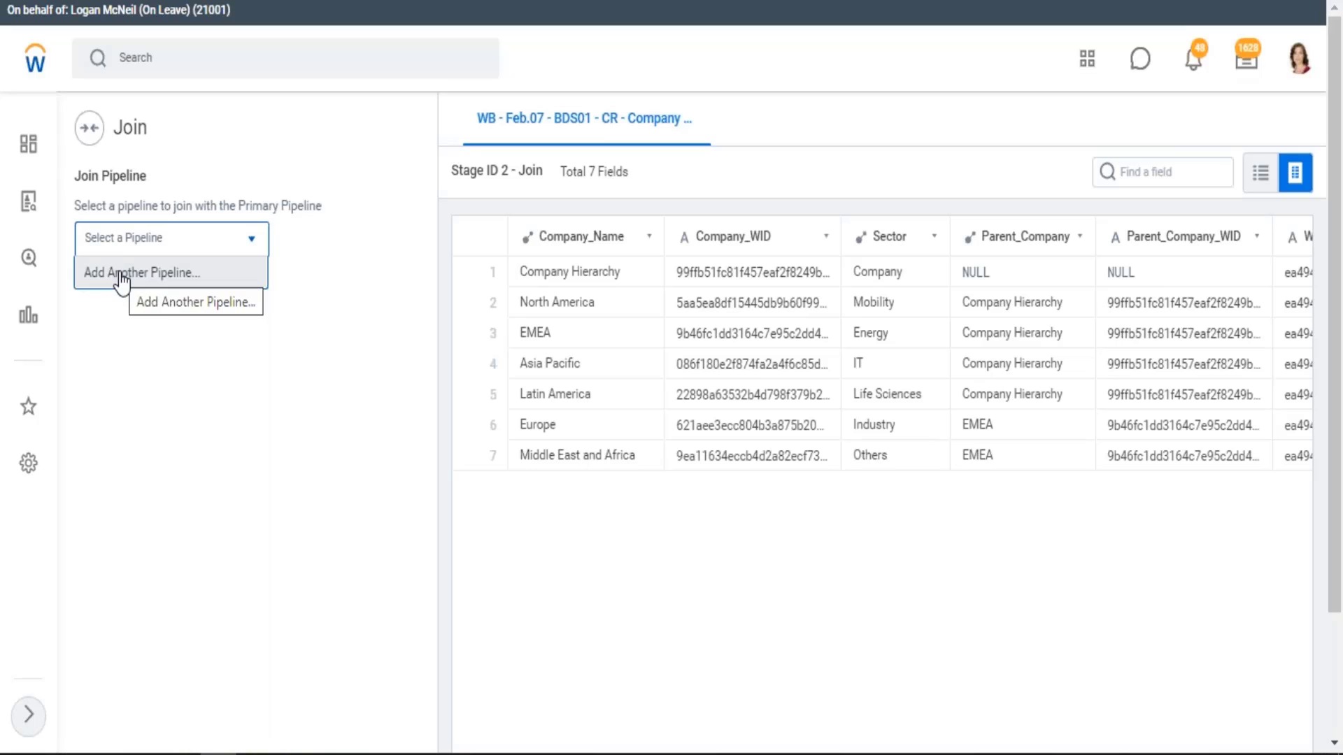
pyautogui.click(120, 274)
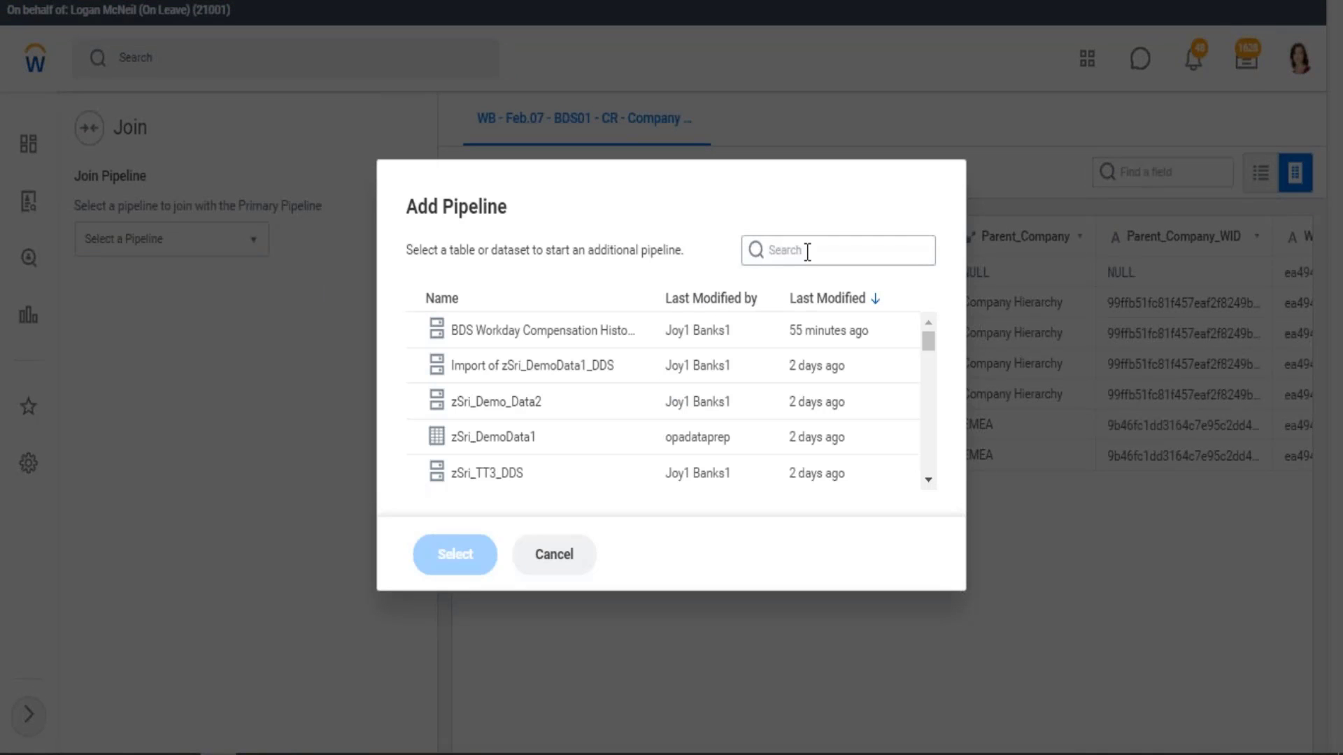
pyautogui.click(807, 252)
pyautogui.hotkey('ctrl', 'v')
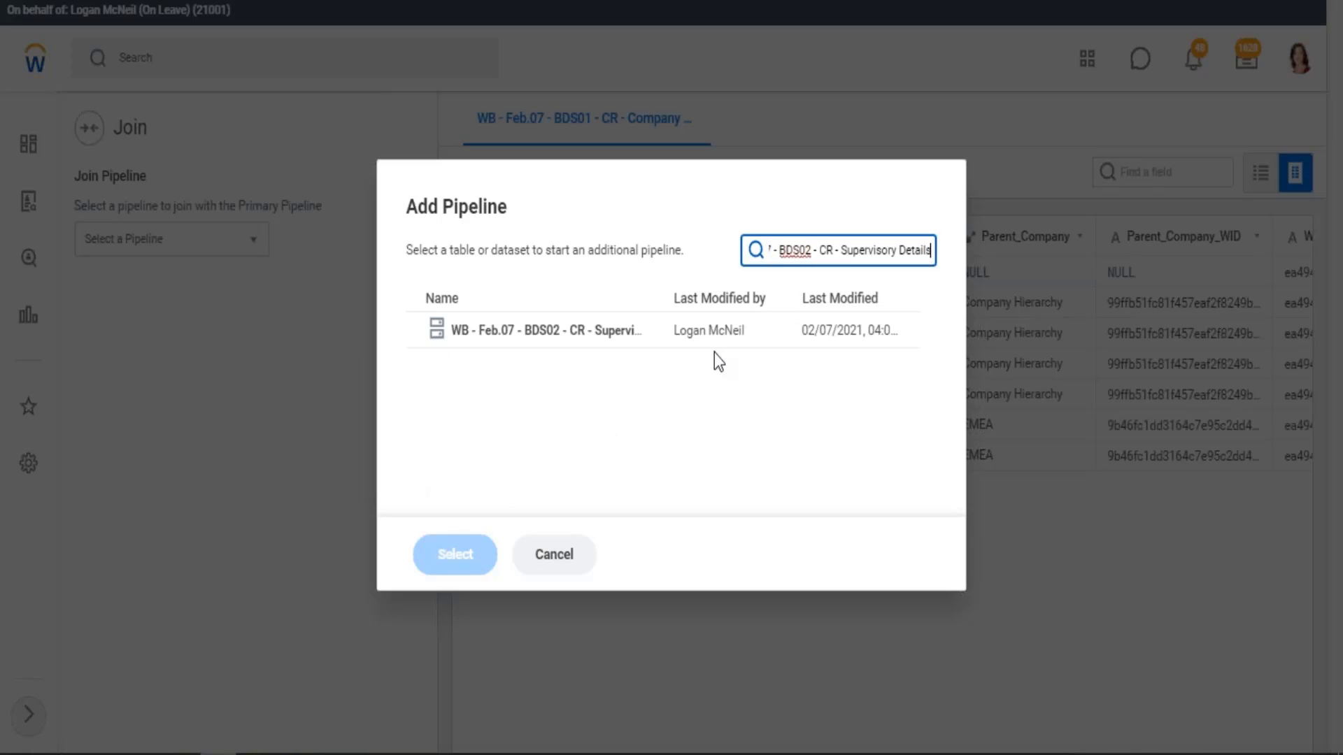
pyautogui.click(605, 341)
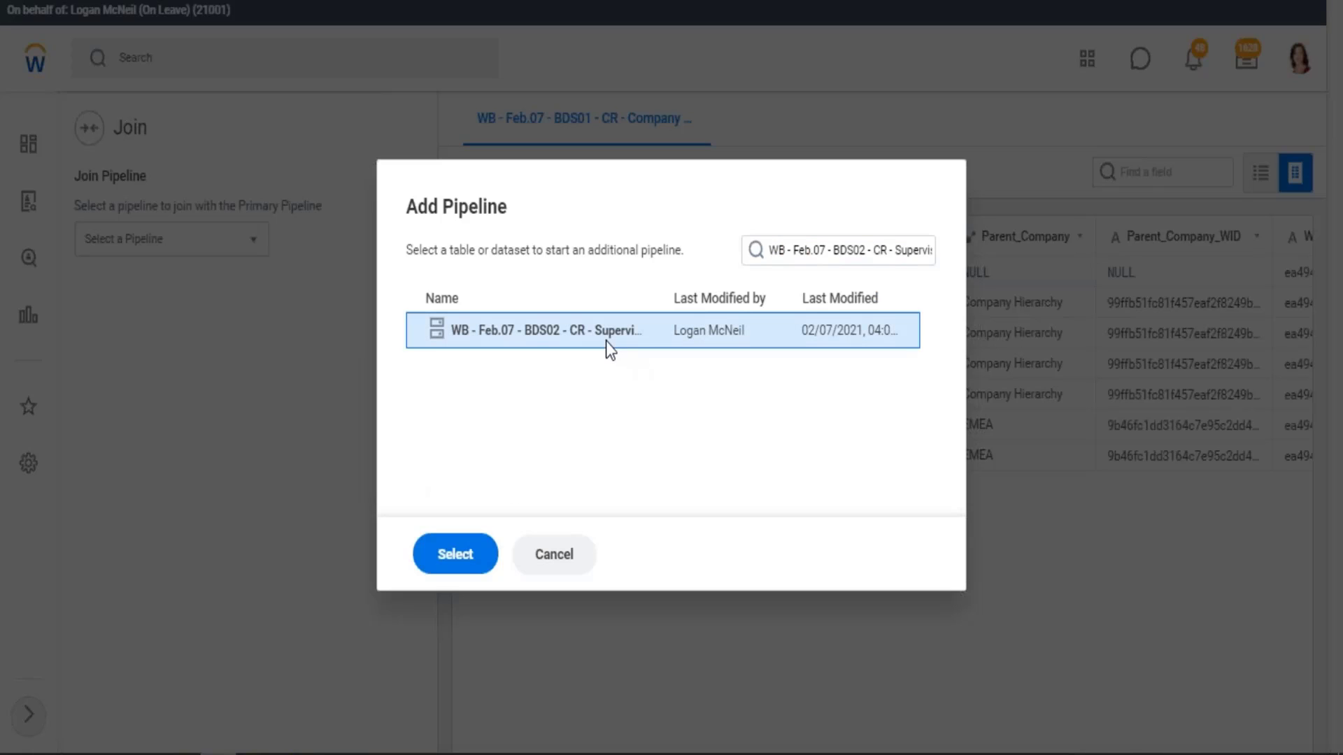
pyautogui.click(480, 566)
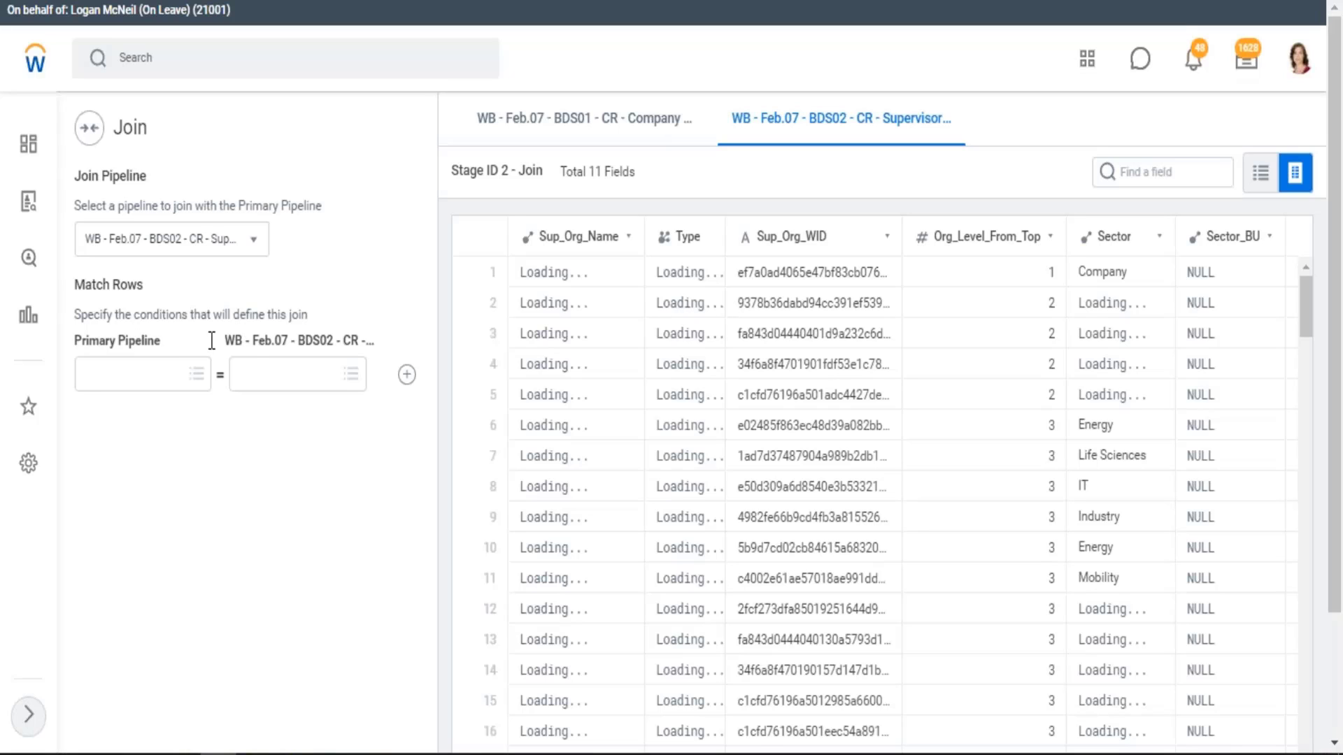
pyautogui.moveTo(236, 337); pyautogui.dragTo(383, 350)
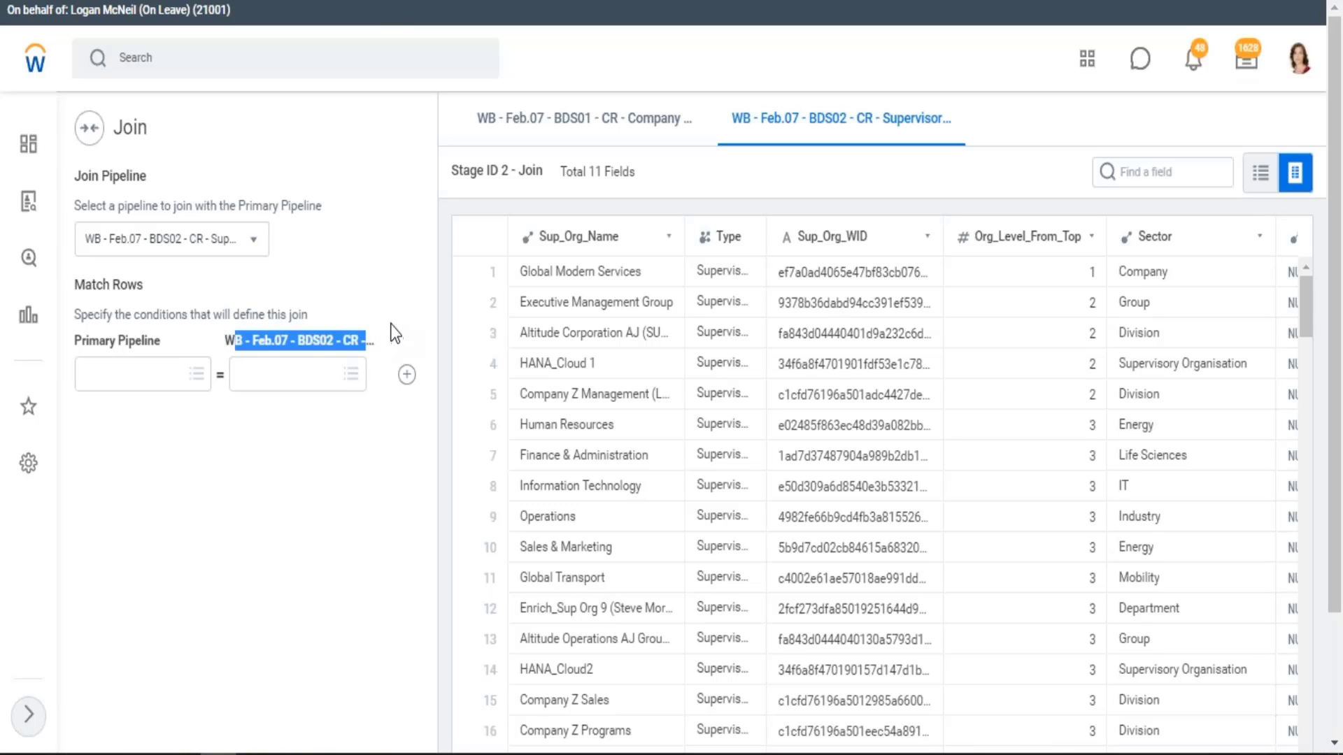
pyautogui.click(476, 128)
pyautogui.moveTo(476, 128); pyautogui.dragTo(791, 133)
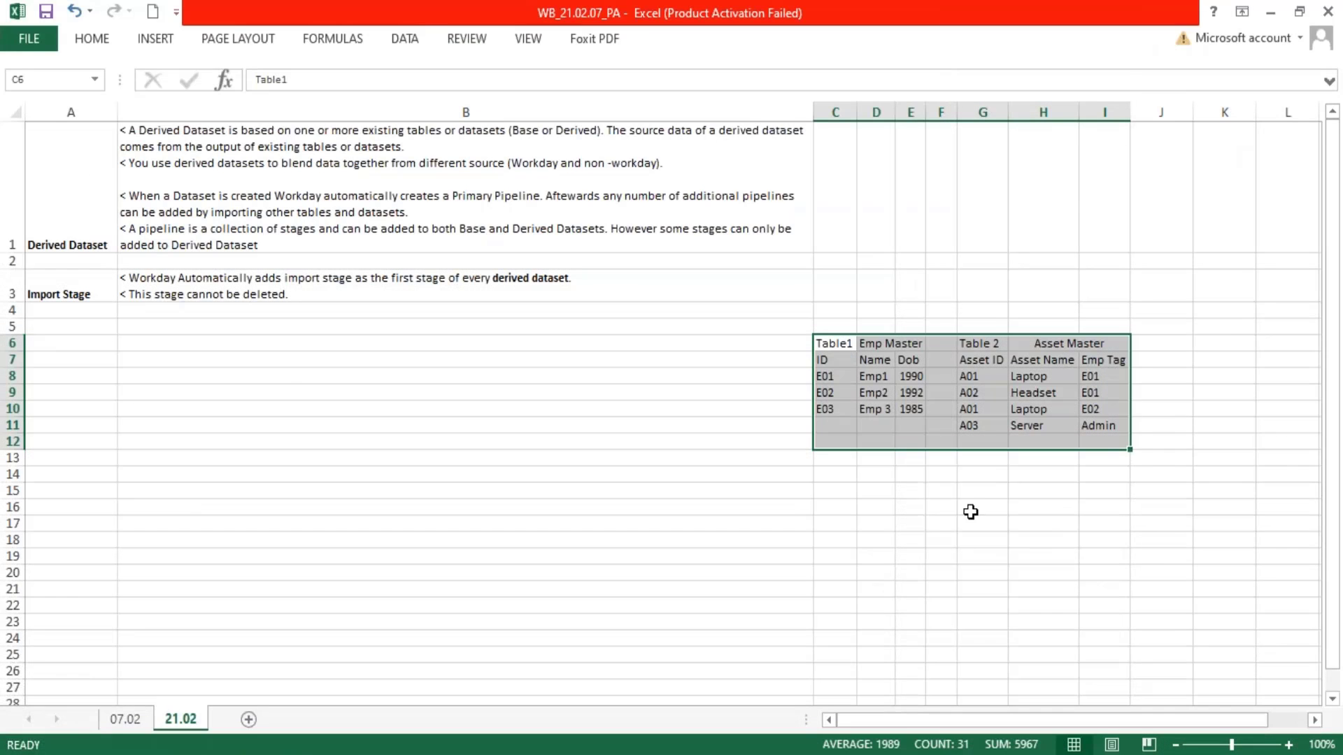
# Switch to the Excel sheet and bold the column headers of Emp Master in C7:E7 and Asset Master in G7:I7
pyautogui.click(967, 510)
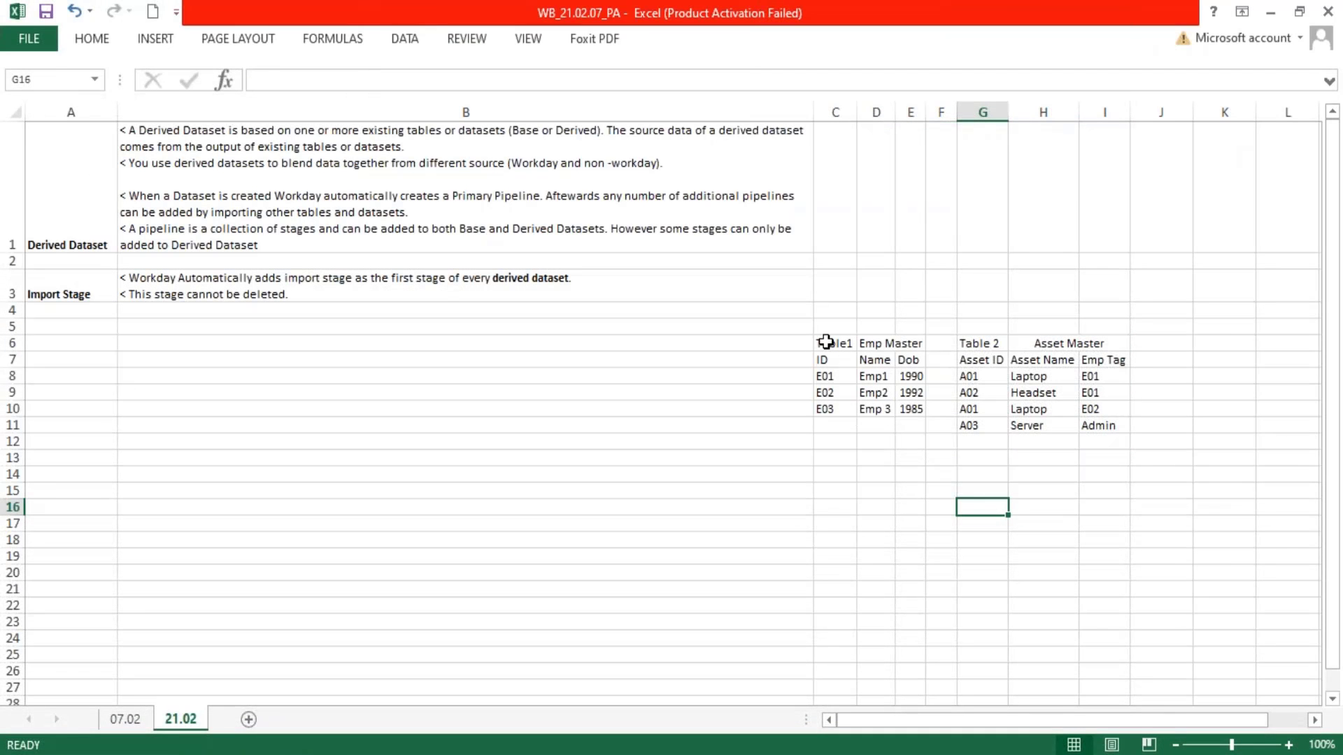
pyautogui.moveTo(824, 345); pyautogui.dragTo(905, 404)
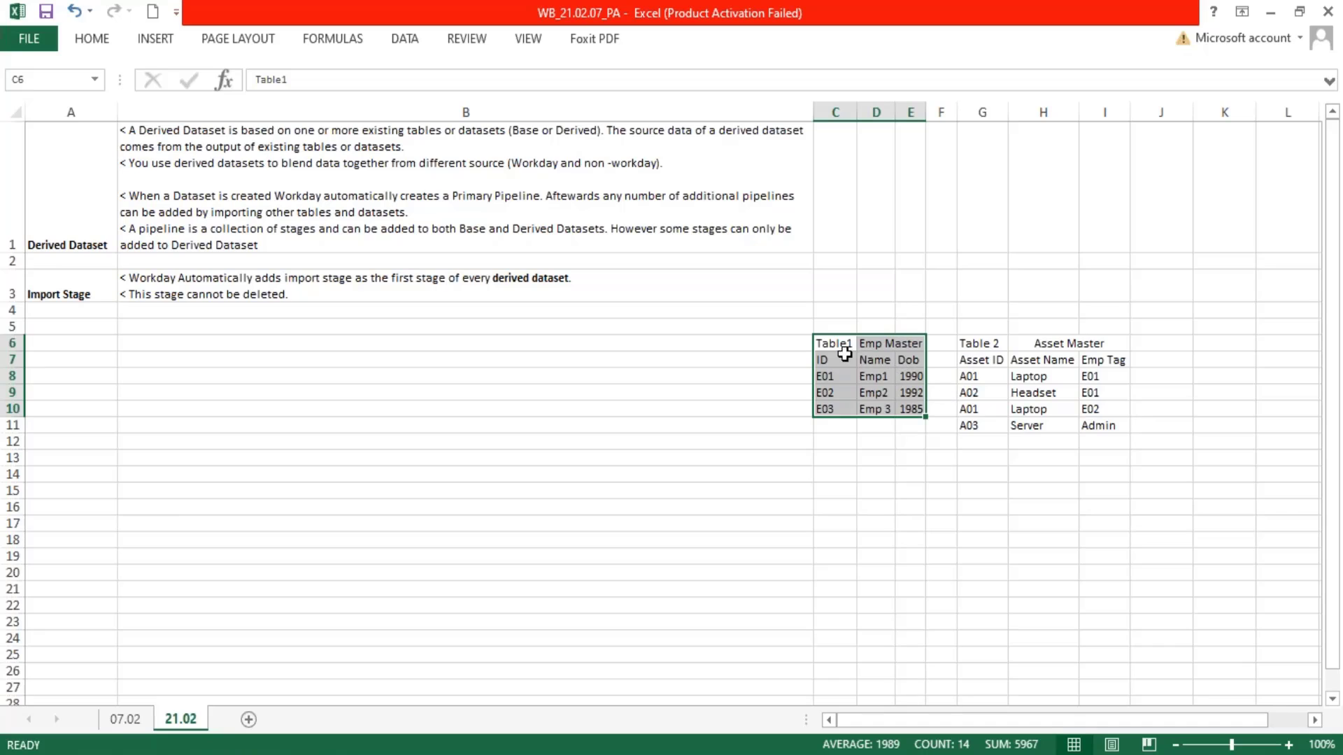
pyautogui.moveTo(820, 360); pyautogui.dragTo(909, 365)
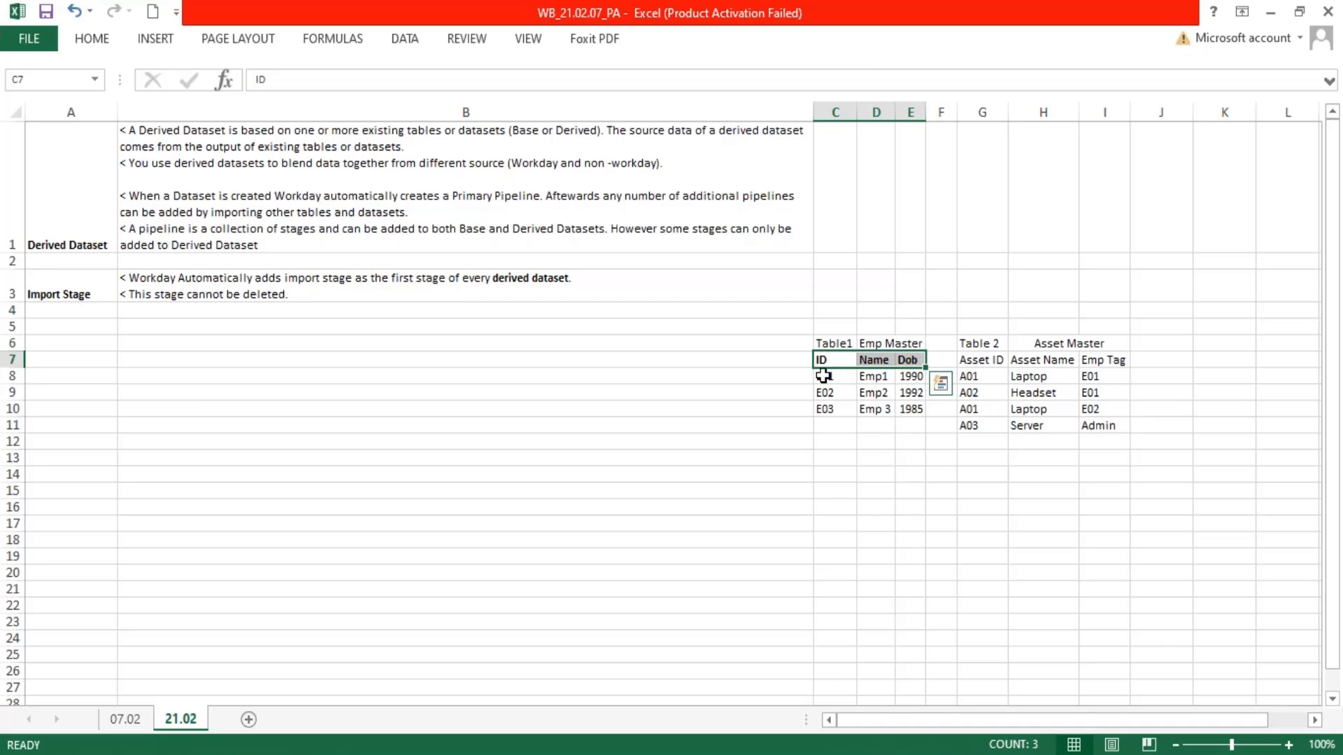
pyautogui.moveTo(823, 376); pyautogui.dragTo(826, 406)
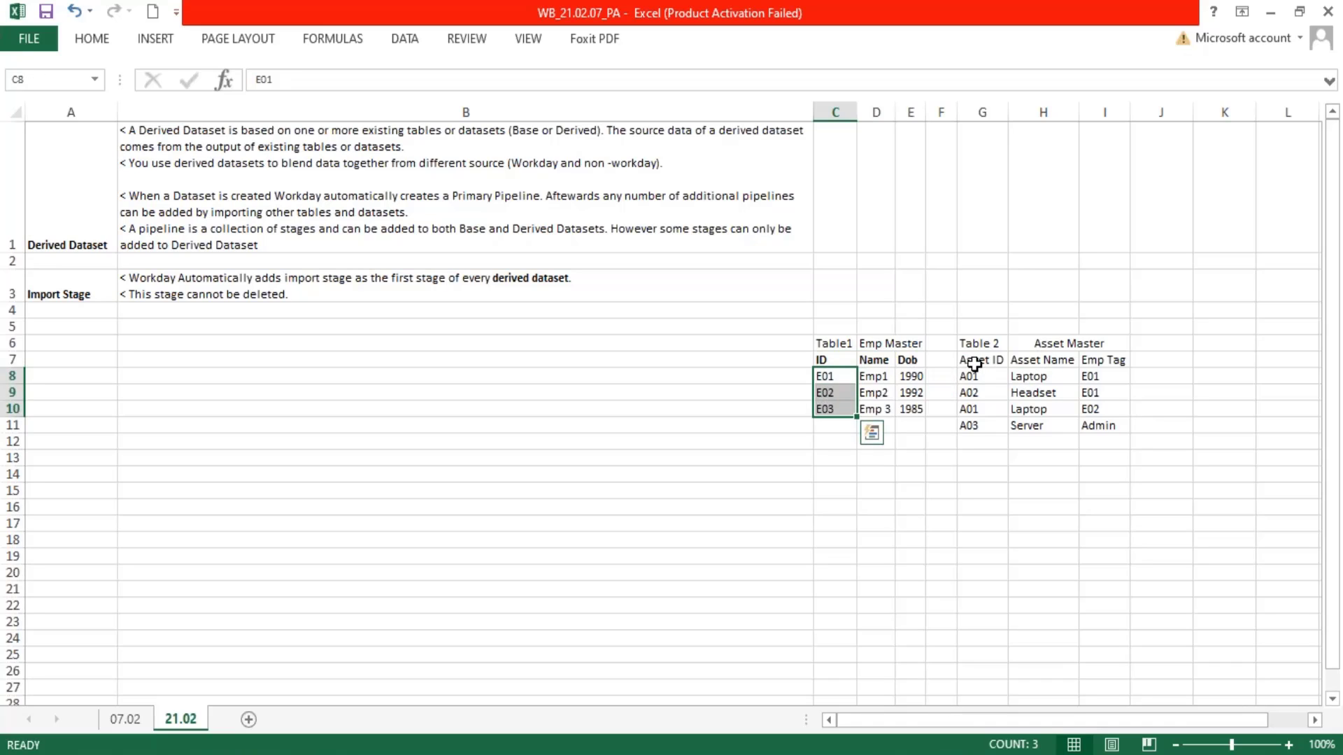
pyautogui.moveTo(972, 361); pyautogui.dragTo(1107, 363)
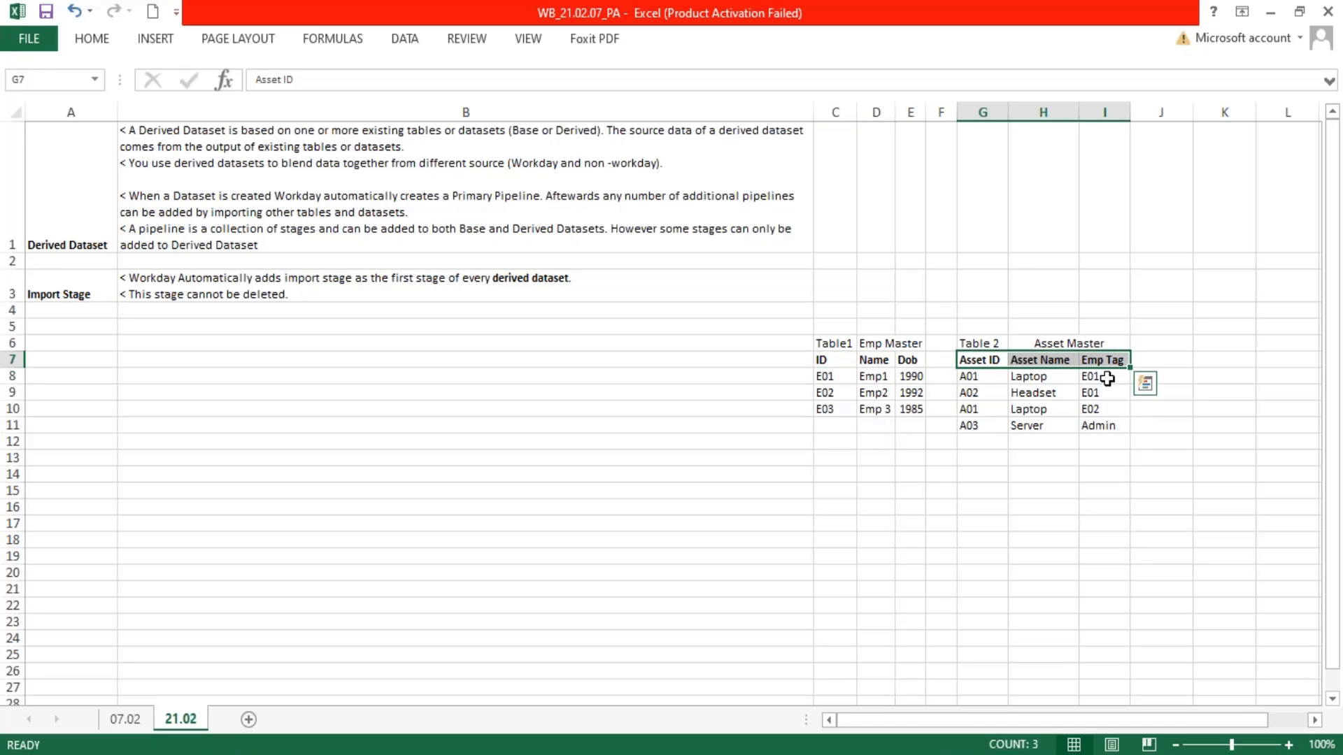
pyautogui.click(970, 490)
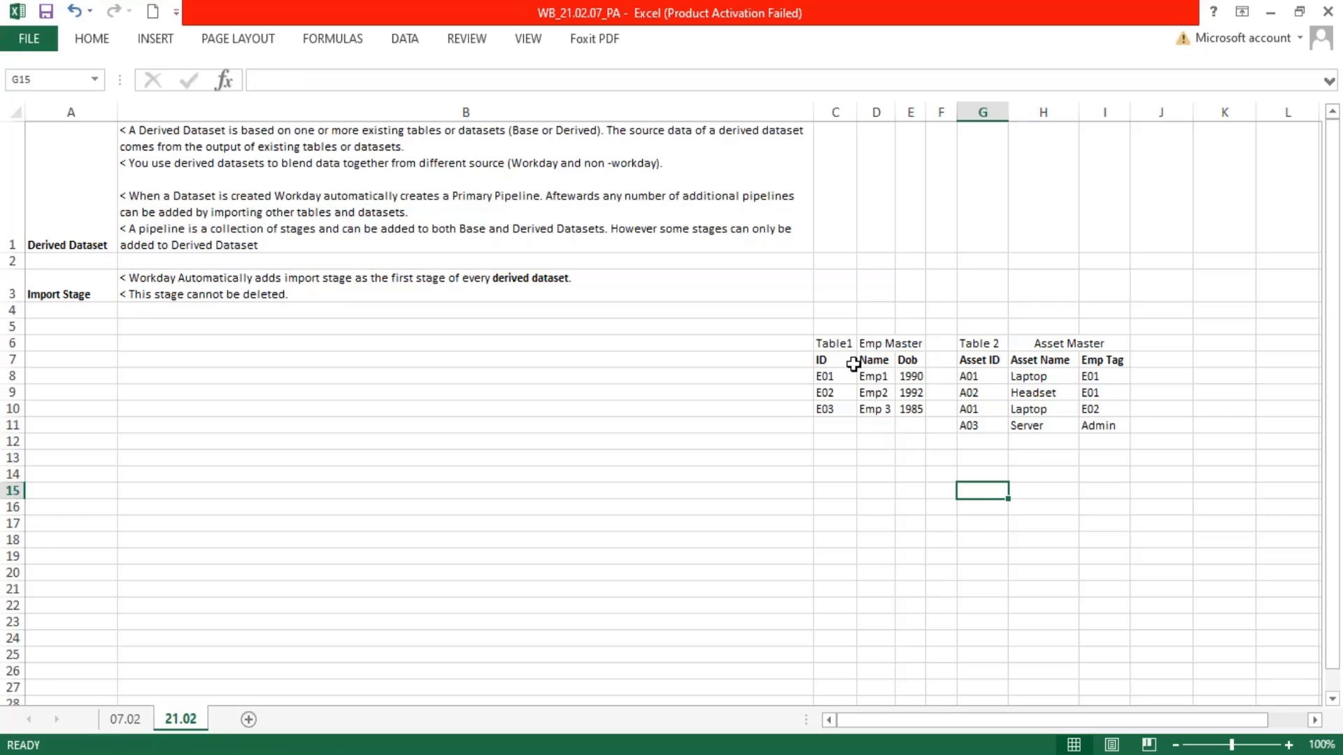
# Apply All Borders to the Emp Master table in C6:E10
pyautogui.moveTo(830, 341); pyautogui.dragTo(909, 410)
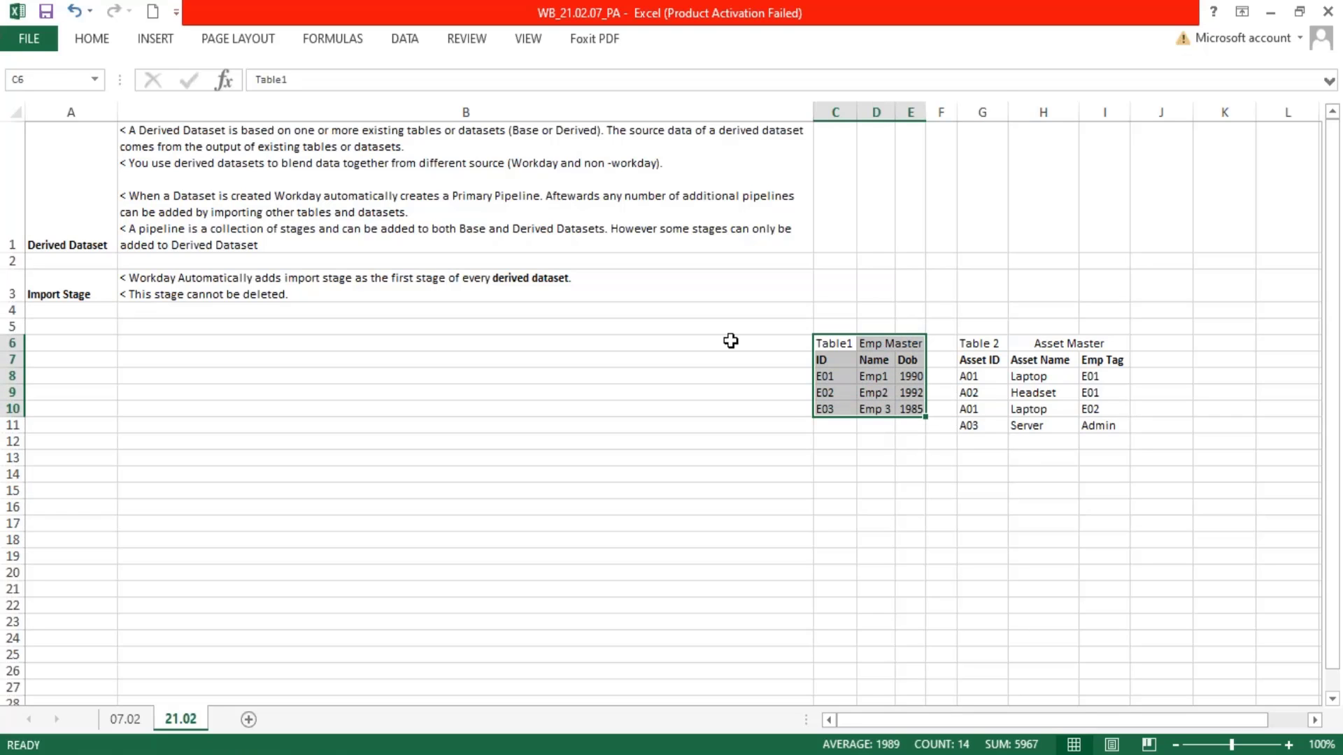
pyautogui.click(92, 39)
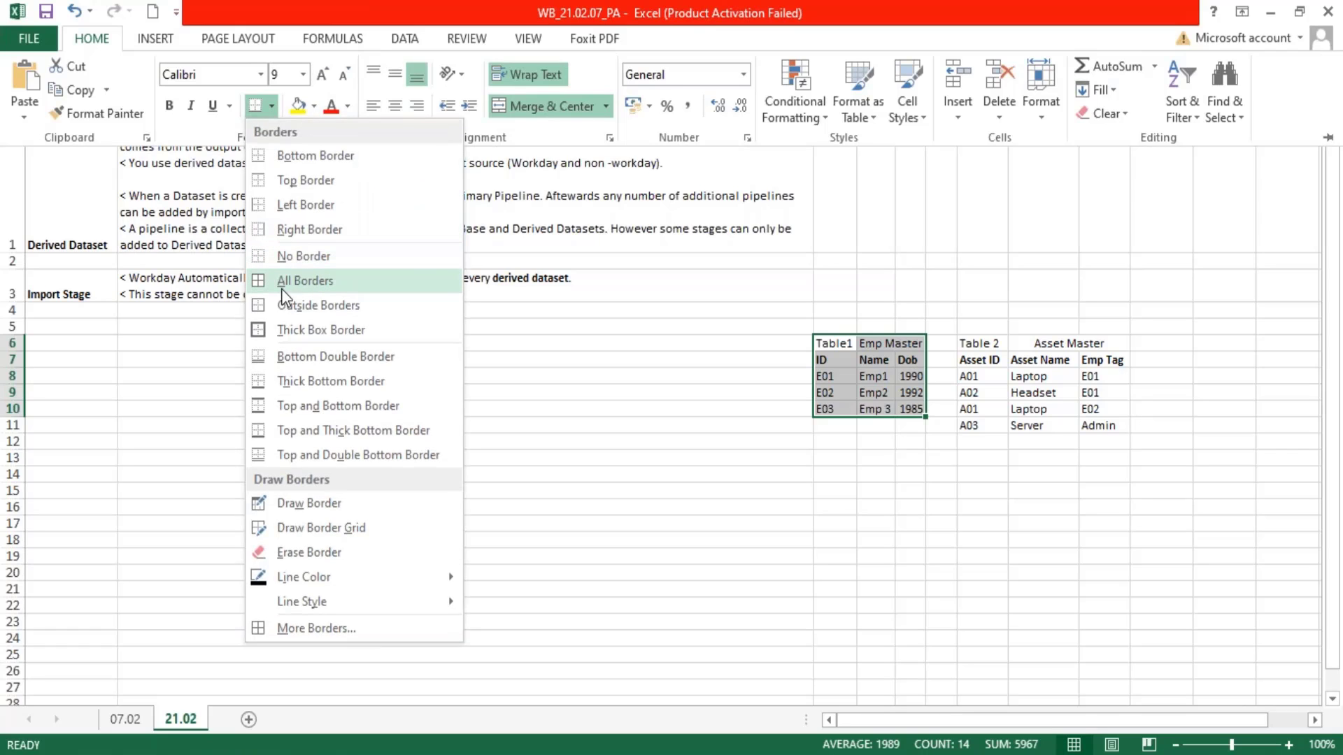
pyautogui.click(283, 287)
# Apply All Borders to the Asset Master table in G6:I11
pyautogui.click(974, 345)
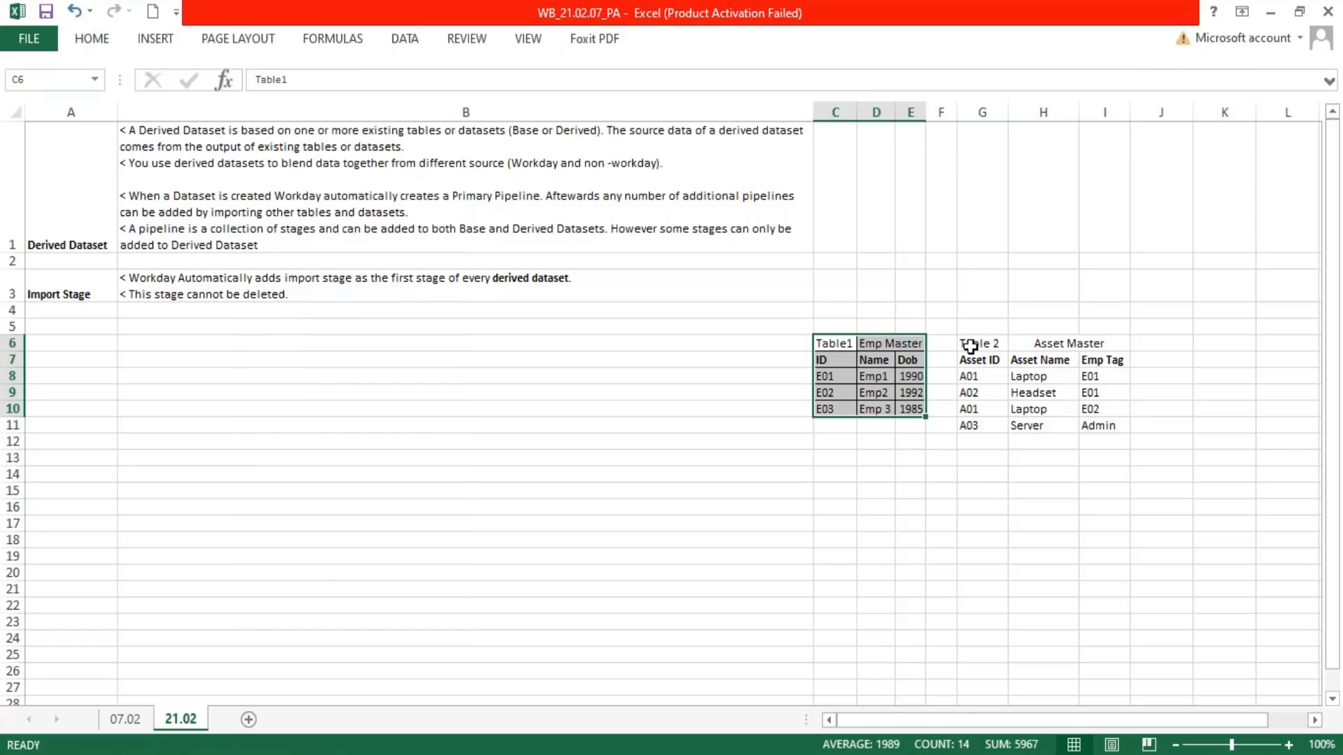
pyautogui.moveTo(978, 343); pyautogui.dragTo(1121, 426)
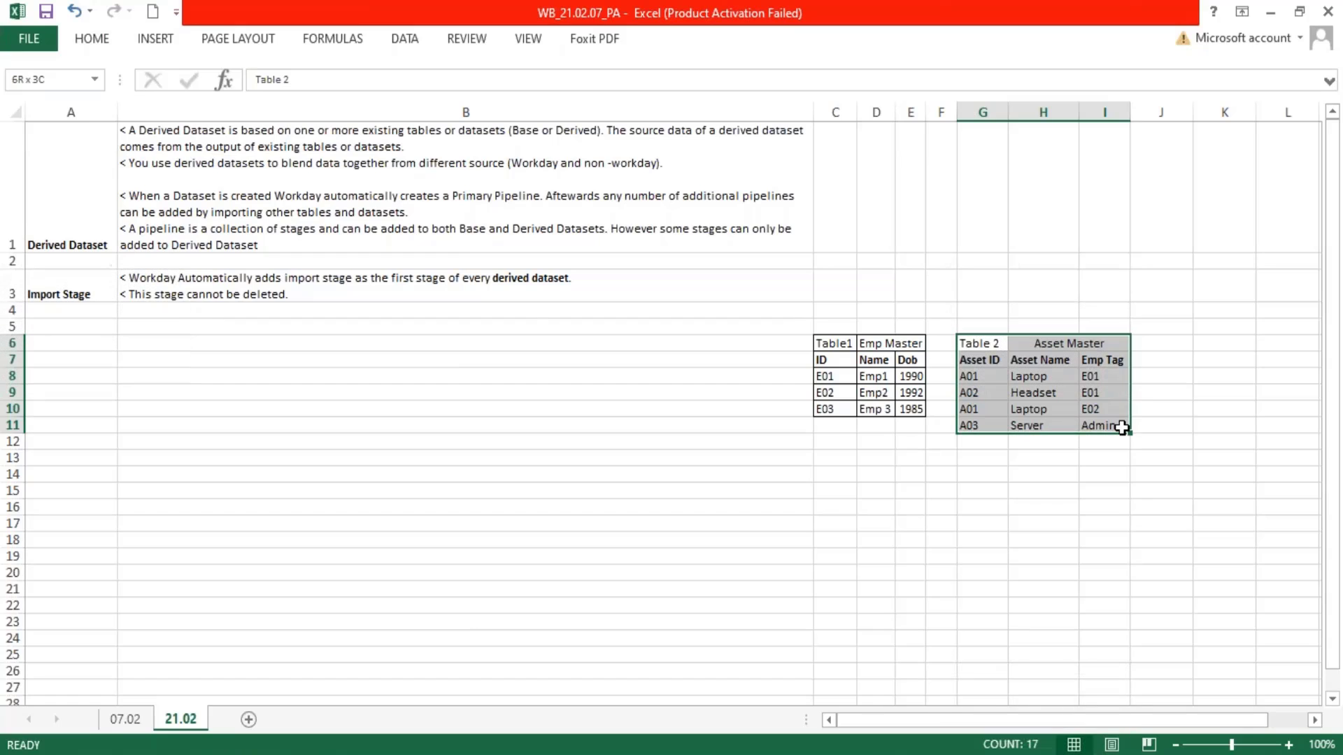
pyautogui.click(98, 49)
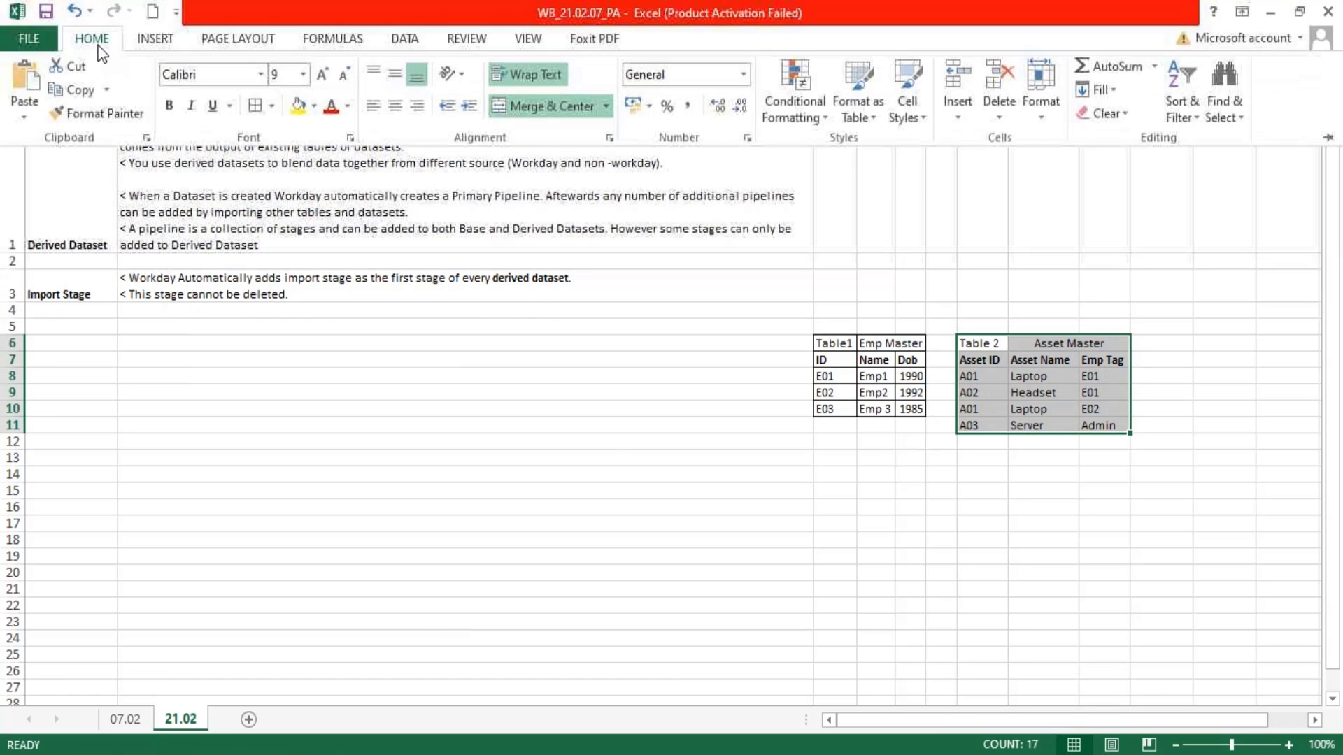
pyautogui.click(253, 107)
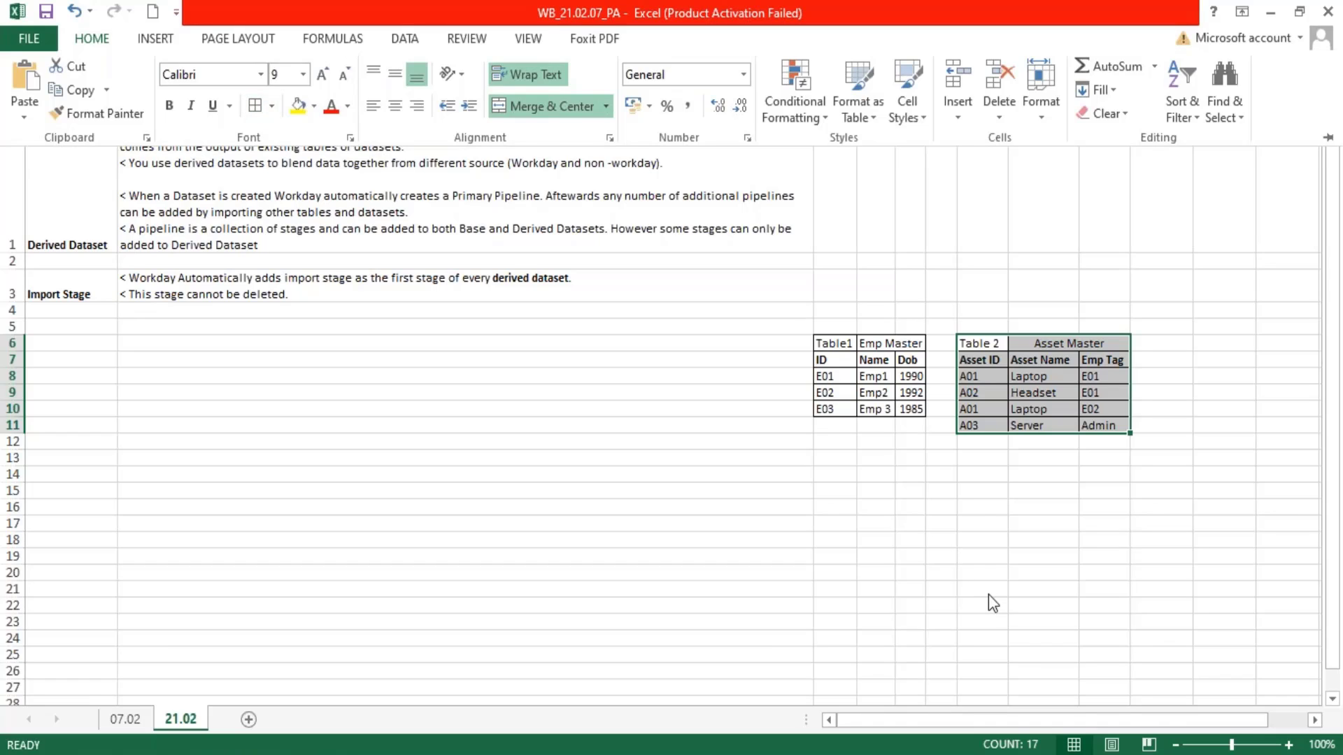
# Compare the ID values of Emp Master in C8:C10 with the Emp Tag values of Asset Master in I8:I11
pyautogui.click(988, 543)
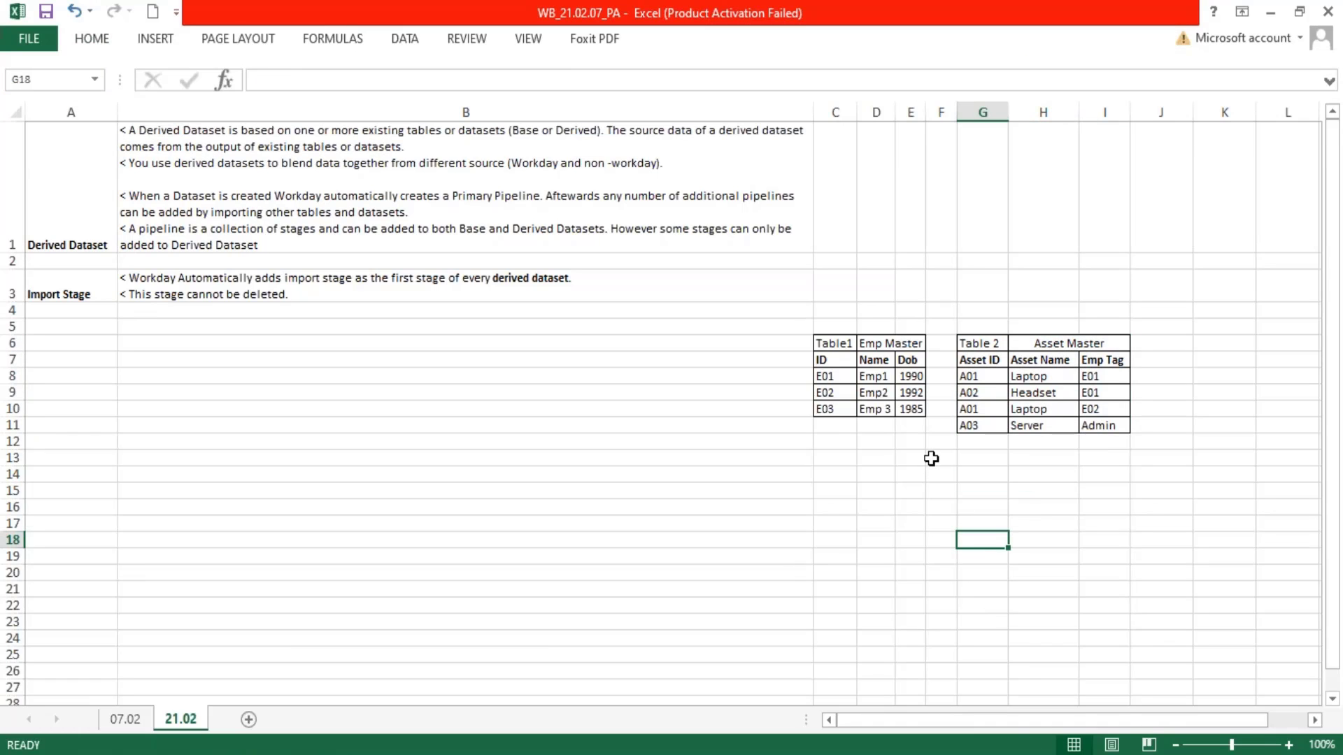
pyautogui.click(830, 379)
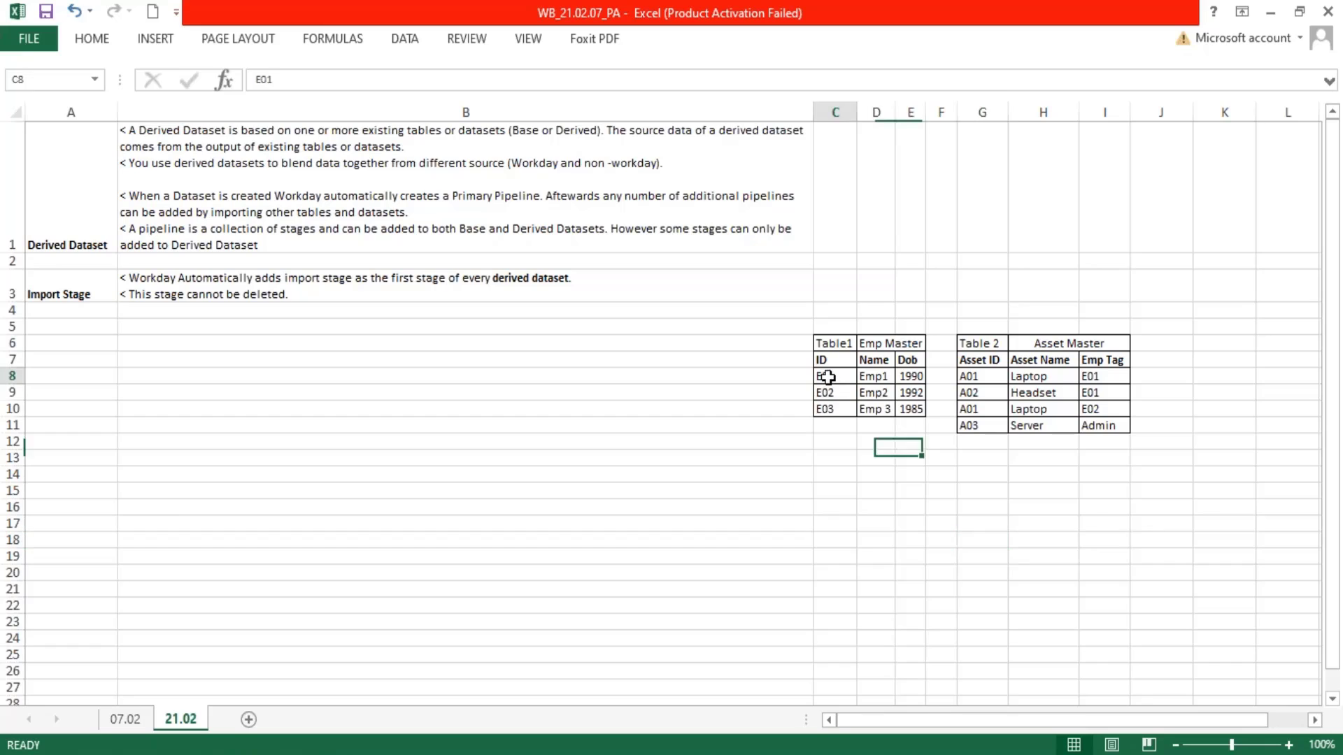
pyautogui.moveTo(1117, 384); pyautogui.dragTo(1103, 430)
pyautogui.moveTo(830, 376); pyautogui.dragTo(830, 423)
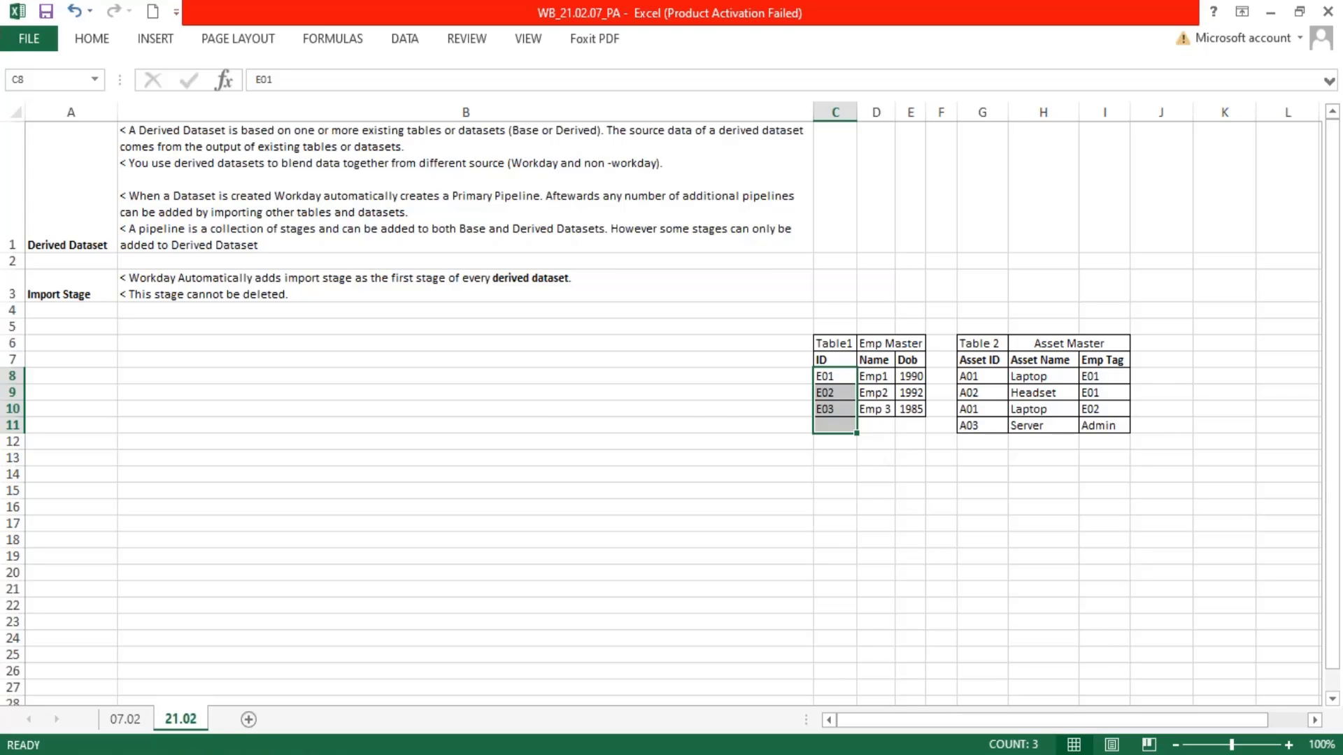
pyautogui.hotkey('alt', 'Tab')
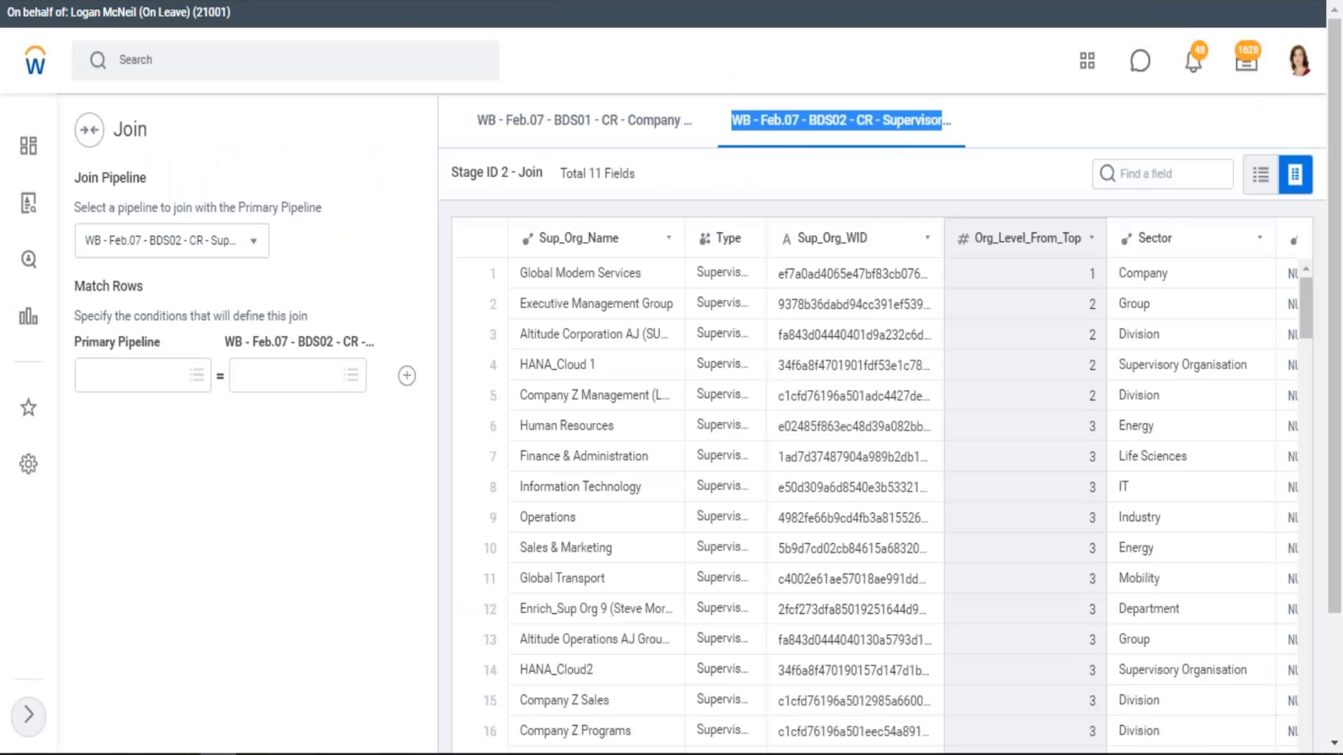
pyautogui.hotkey('alt', 'Tab')
pyautogui.click(830, 377)
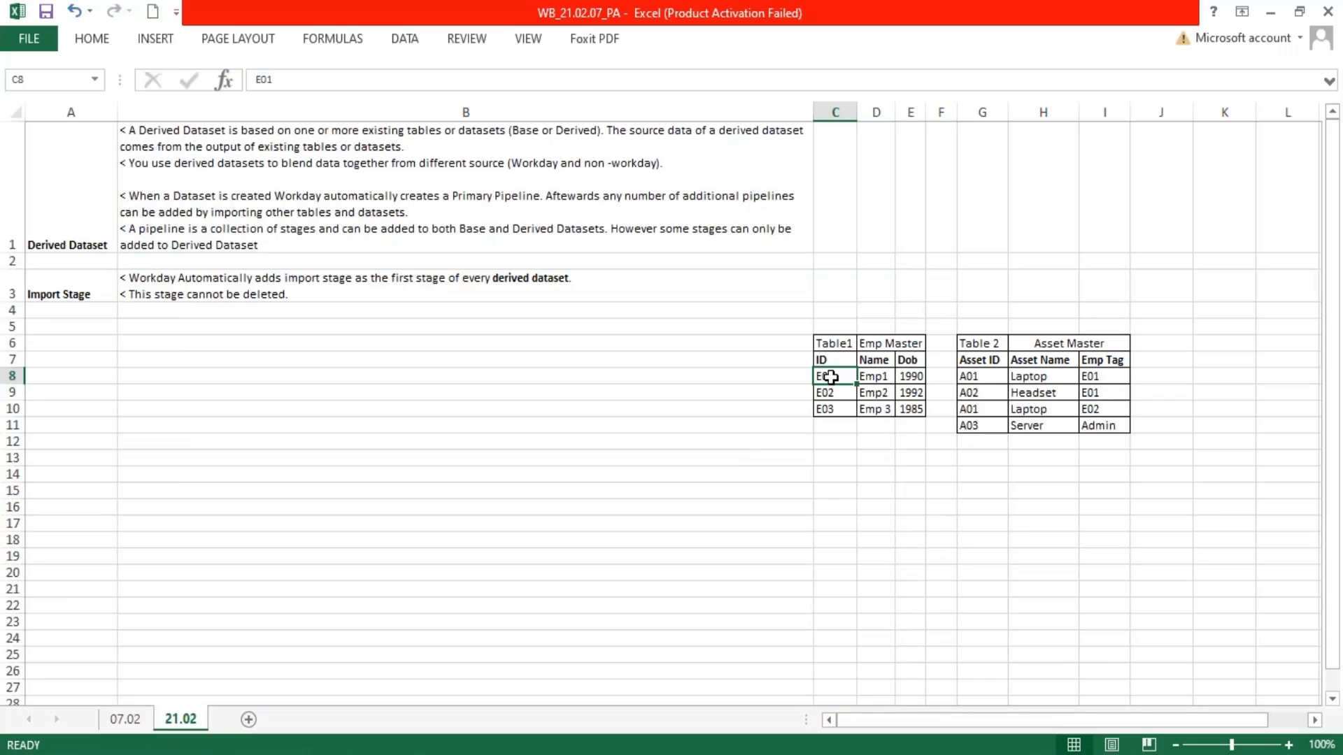
pyautogui.keyDown('ctrl'); pyautogui.click(1109, 376); pyautogui.keyUp('ctrl')
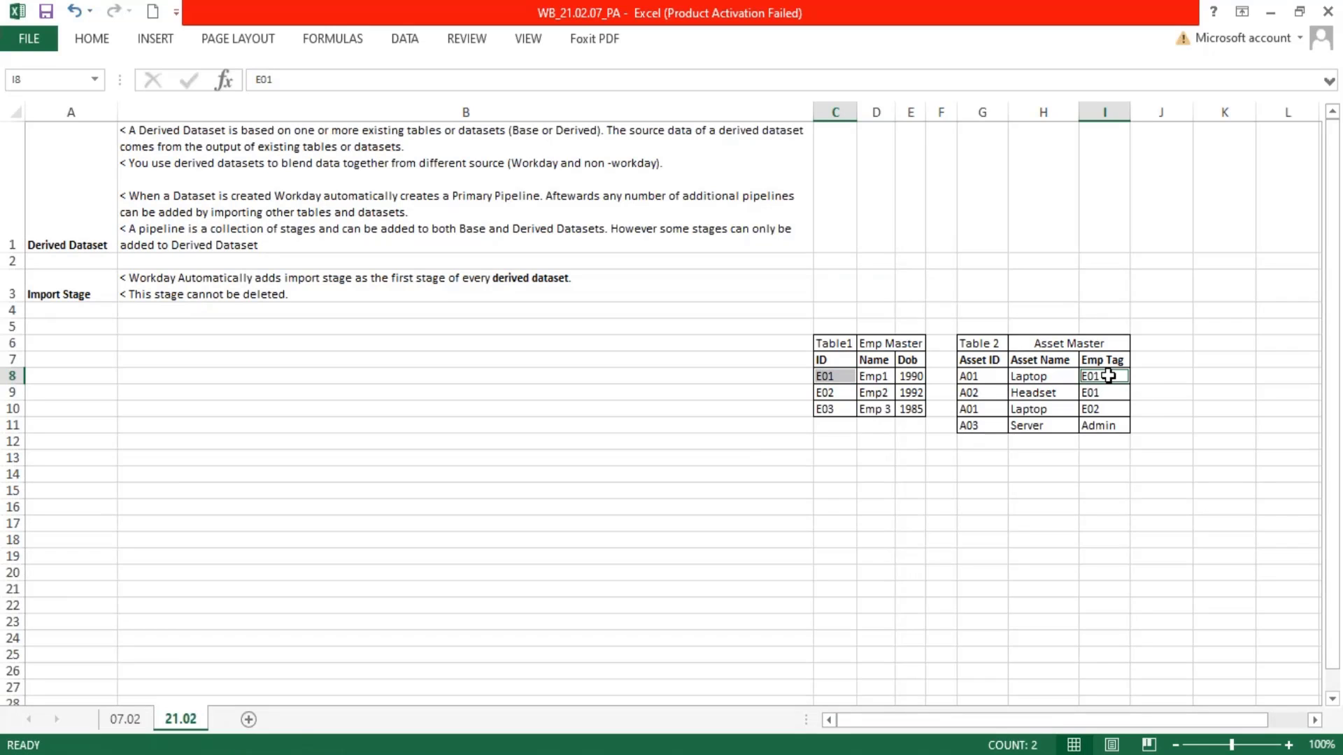
pyautogui.click(827, 362)
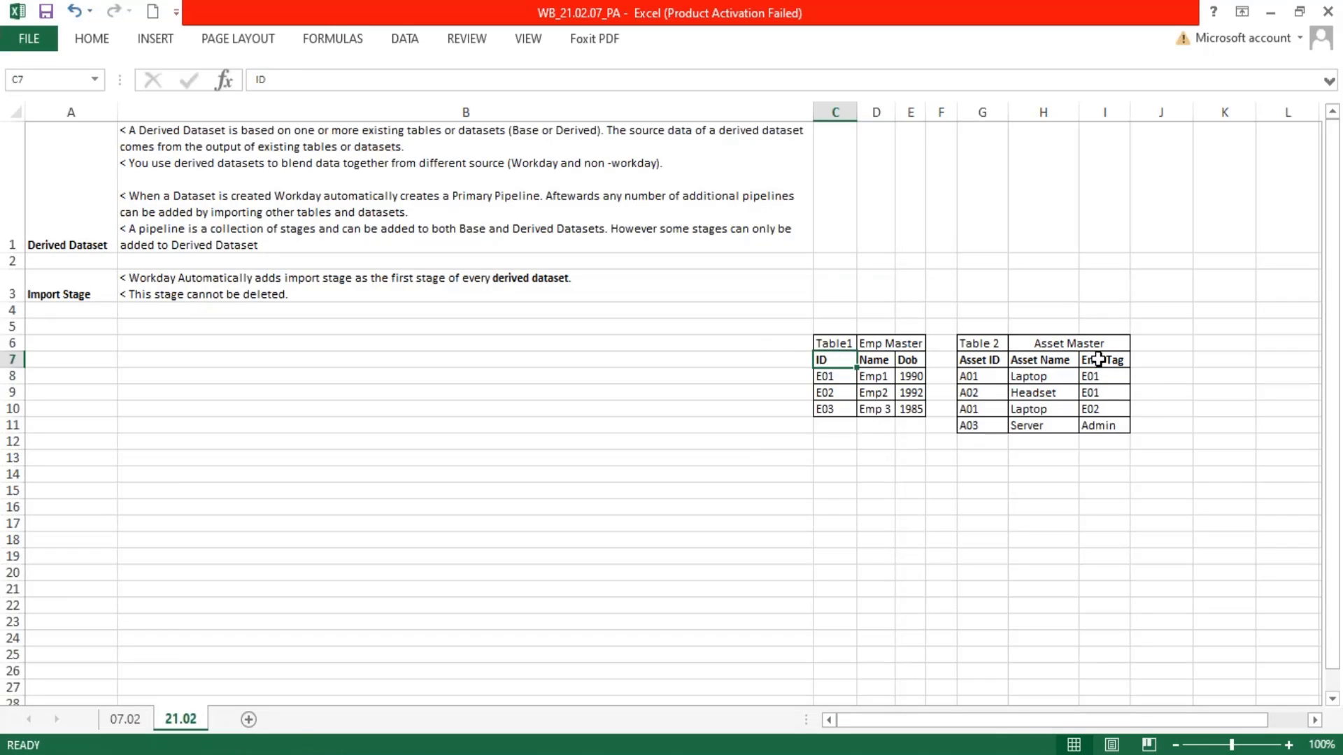
pyautogui.keyDown('ctrl'); pyautogui.moveTo(1098, 360); pyautogui.dragTo(1097, 393); pyautogui.keyUp('ctrl')
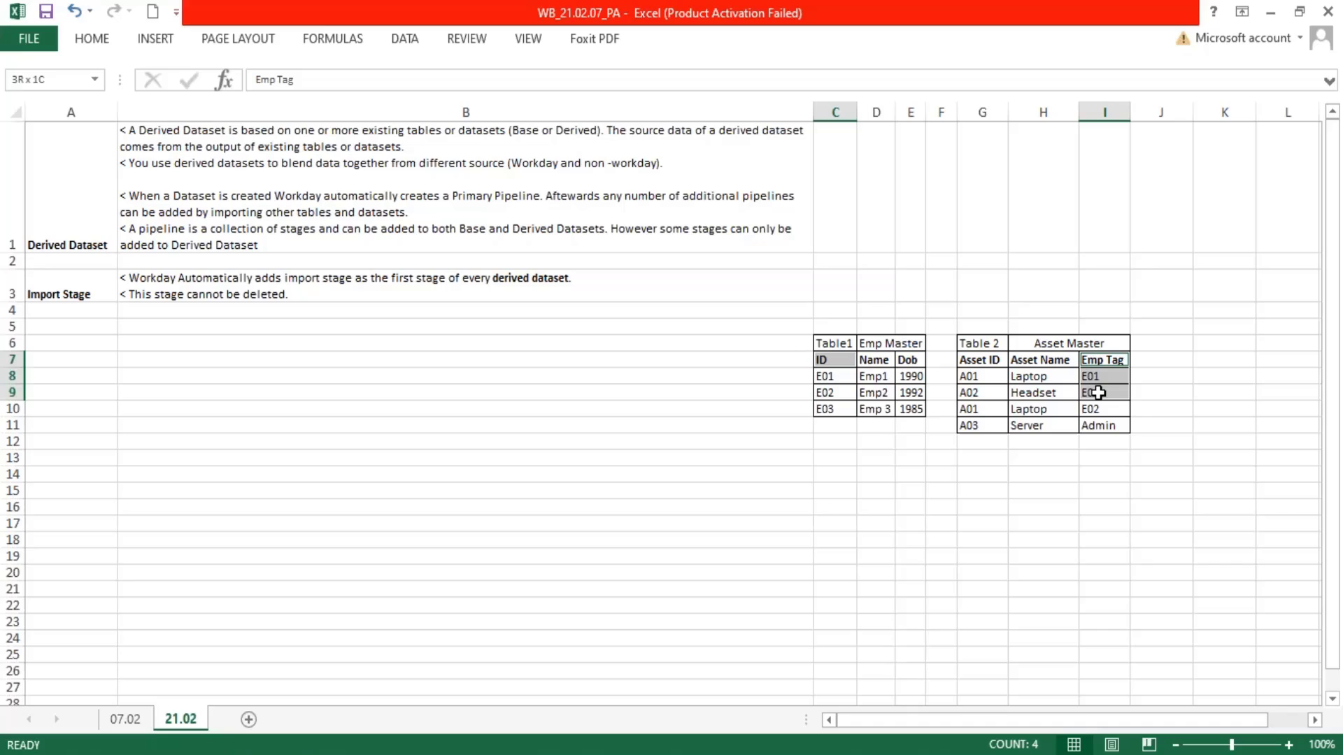
pyautogui.click(829, 378)
pyautogui.keyDown('ctrl'); pyautogui.click(1092, 374); pyautogui.keyUp('ctrl')
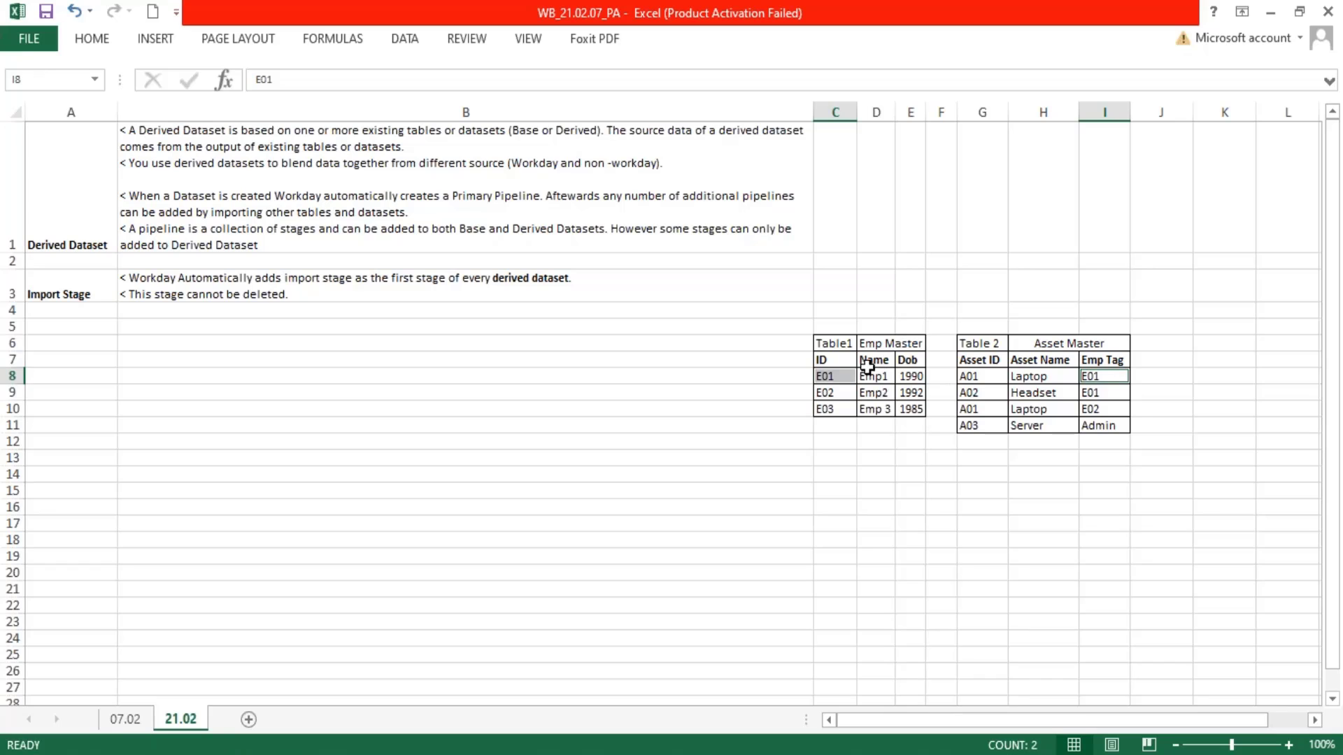
pyautogui.moveTo(868, 365); pyautogui.dragTo(1066, 426)
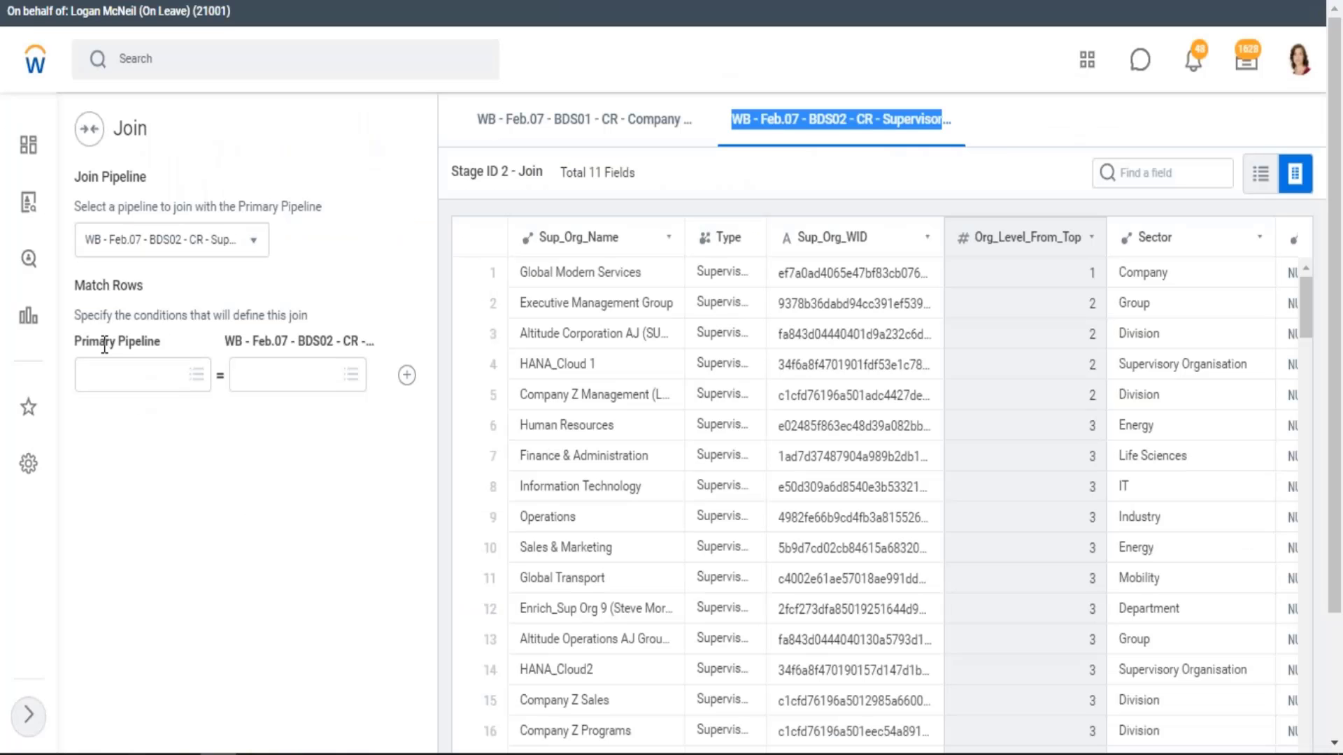
# Switch to Workday and read the Match Rows instruction and the names of the two pipelines in the Join stage
pyautogui.moveTo(86, 308); pyautogui.dragTo(319, 315)
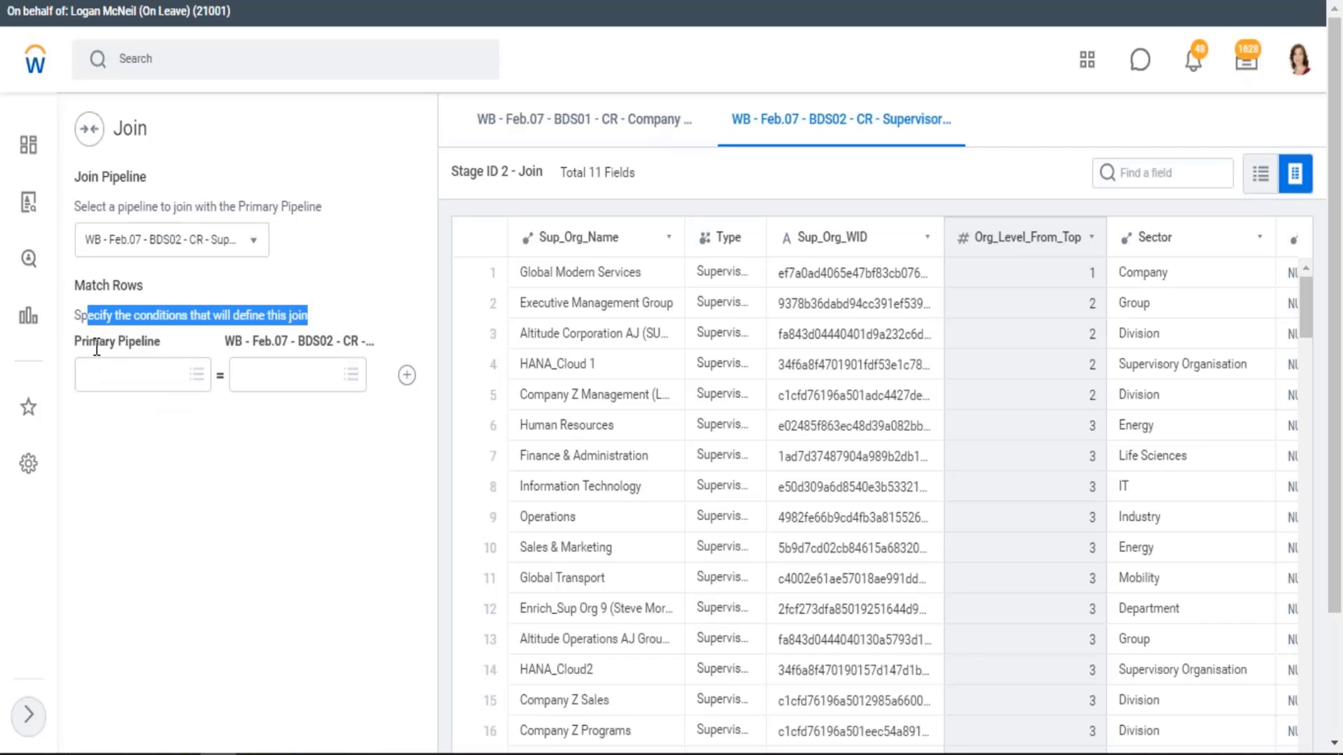
pyautogui.moveTo(75, 343); pyautogui.dragTo(151, 342)
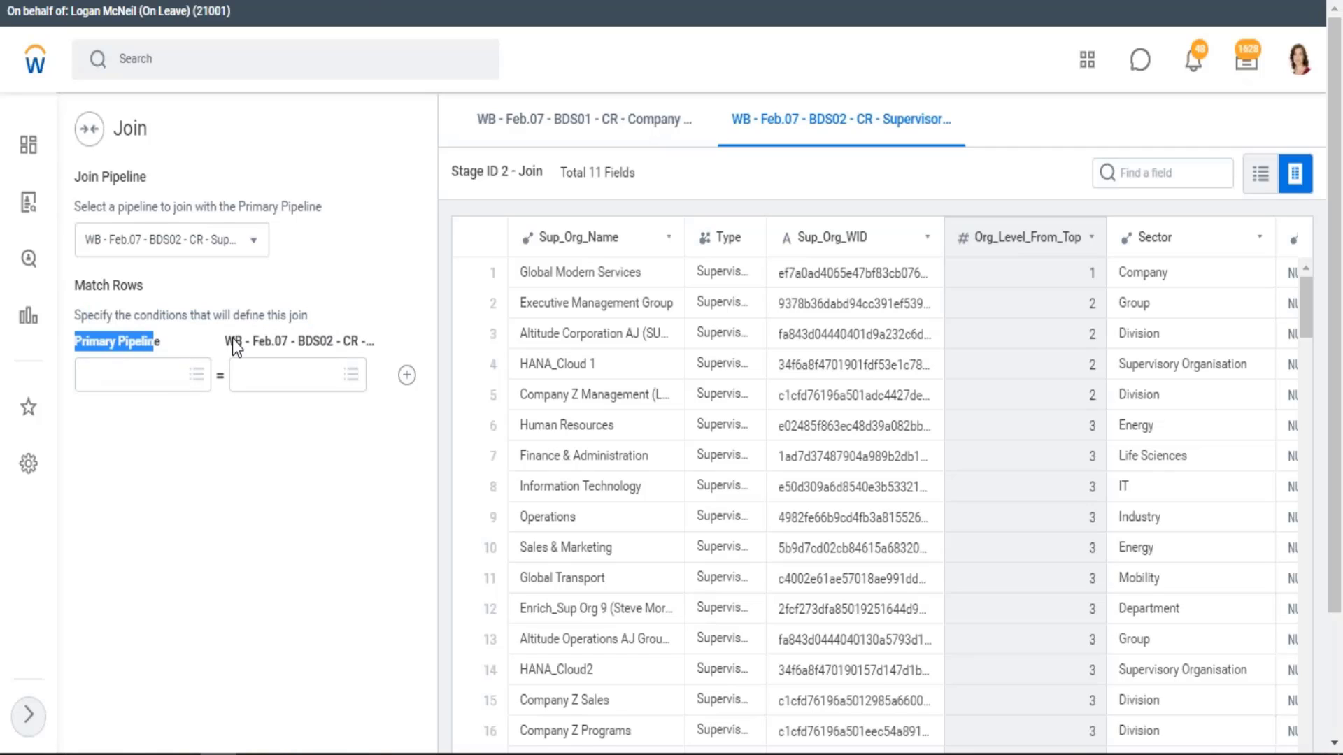
pyautogui.moveTo(264, 341); pyautogui.dragTo(409, 351)
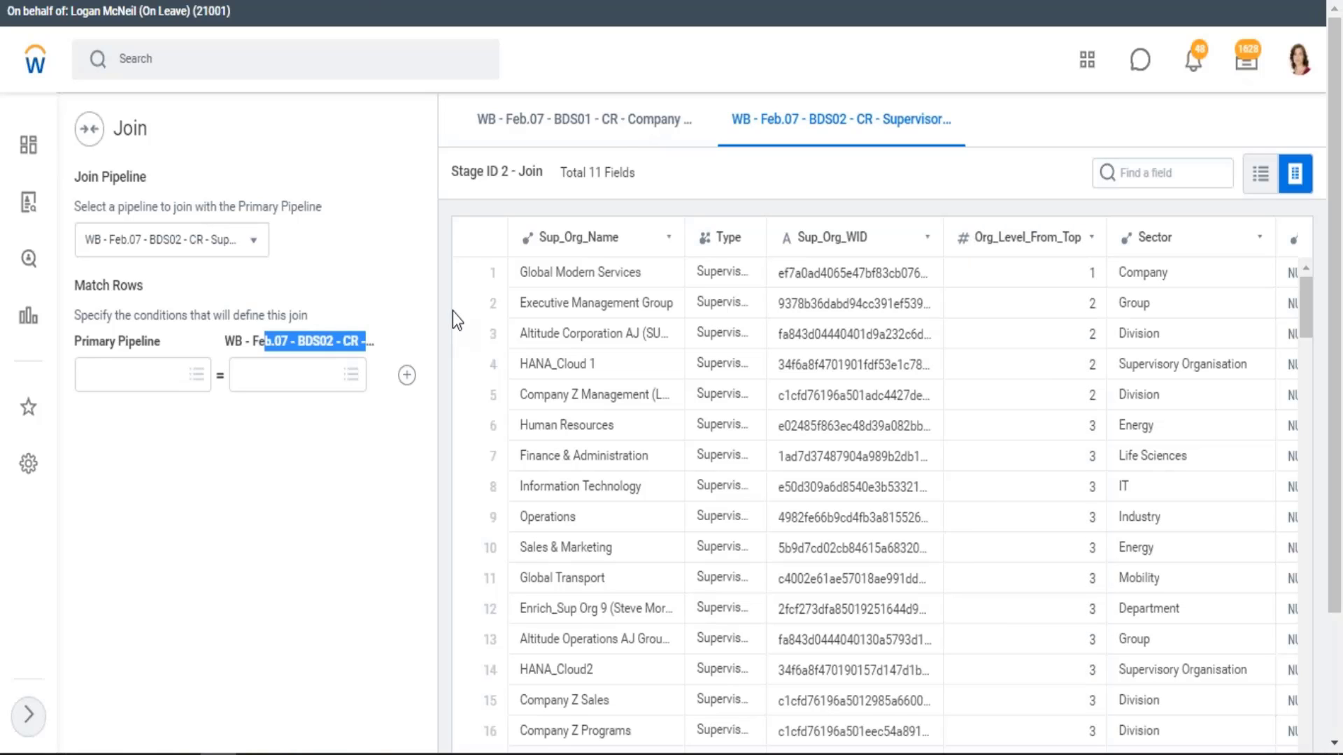
# Examine the fields of the WB - Feb.07 - BDS01 - CR - Company pipeline, from Company_Name through WPA_LoadTimestamp
pyautogui.click(600, 129)
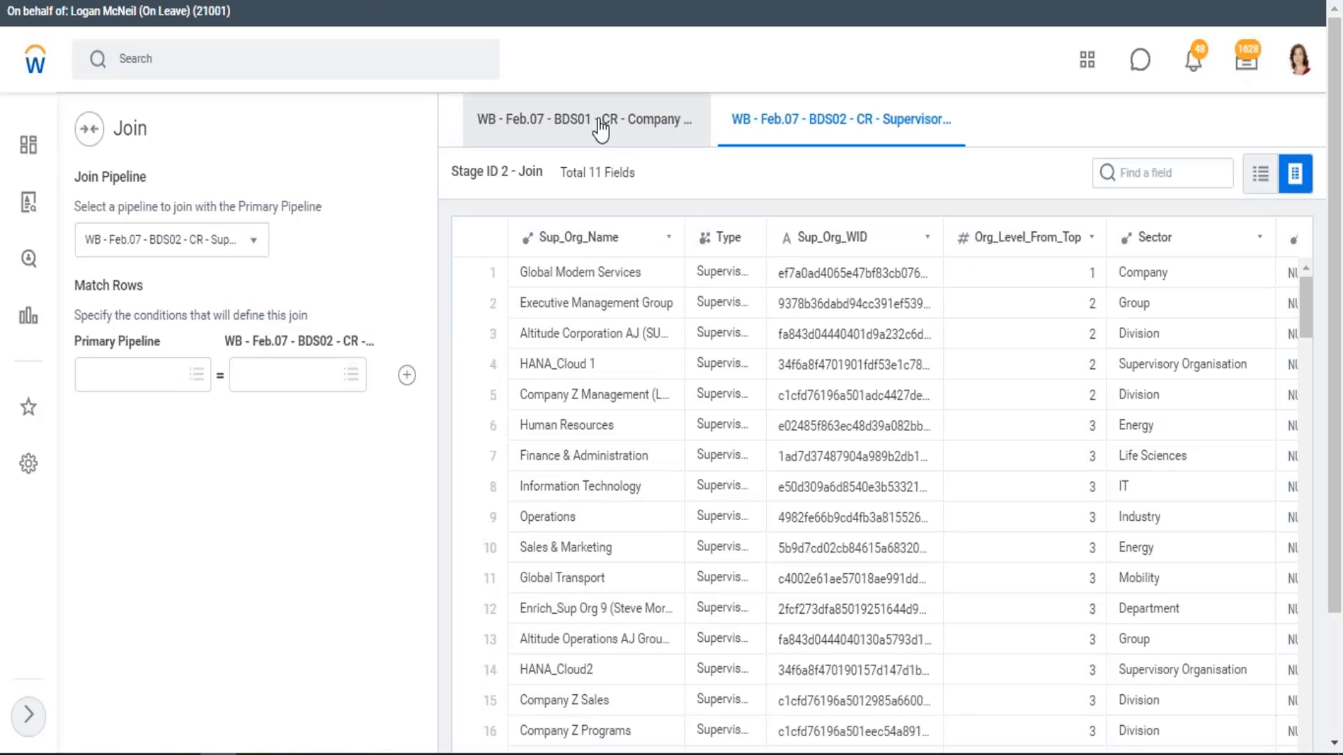
pyautogui.click(600, 130)
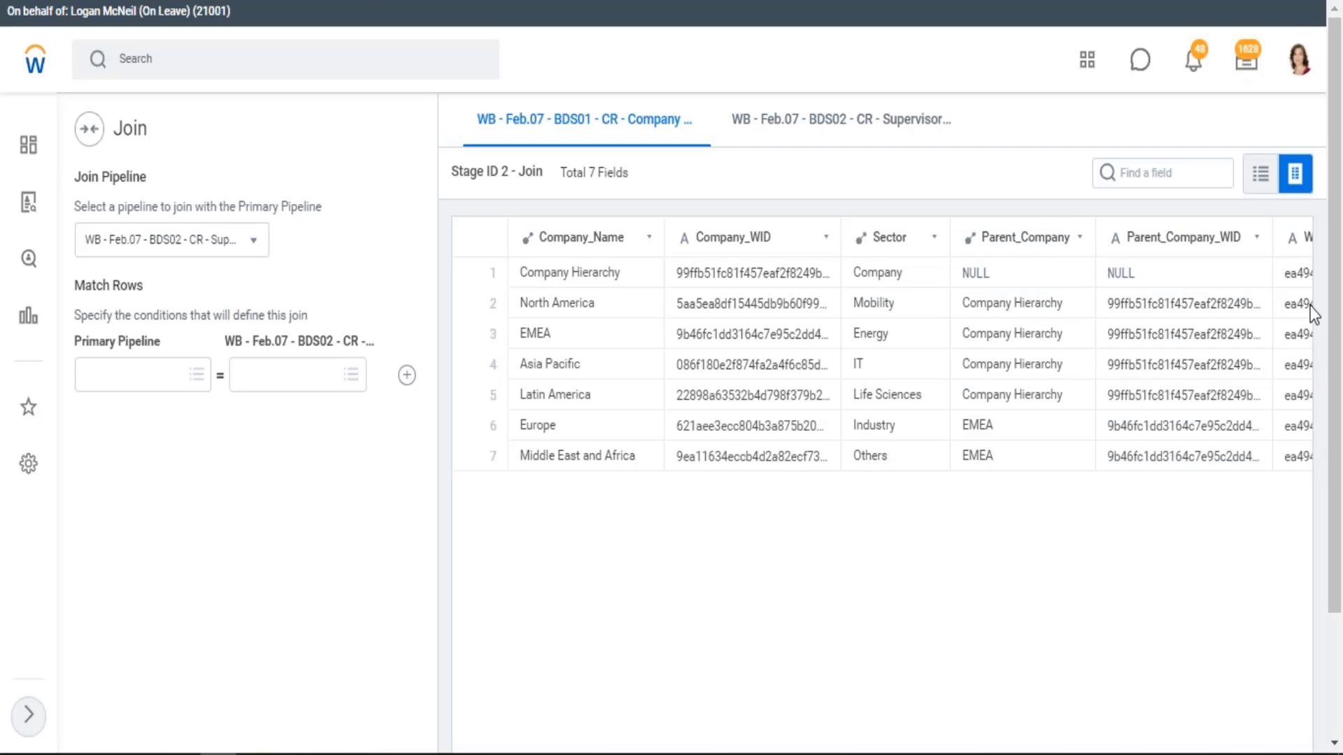
pyautogui.click(1333, 675)
pyautogui.moveTo(1004, 728); pyautogui.dragTo(1194, 727)
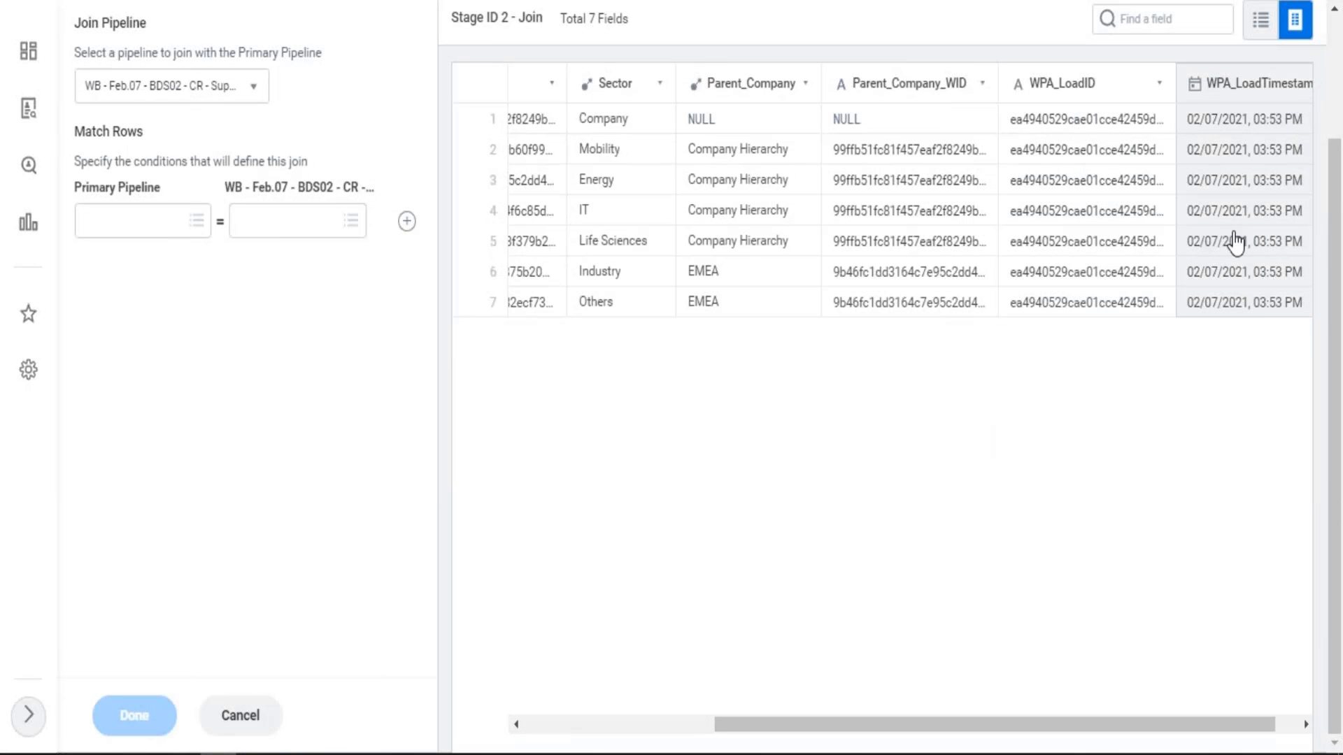
pyautogui.moveTo(770, 728); pyautogui.dragTo(612, 734)
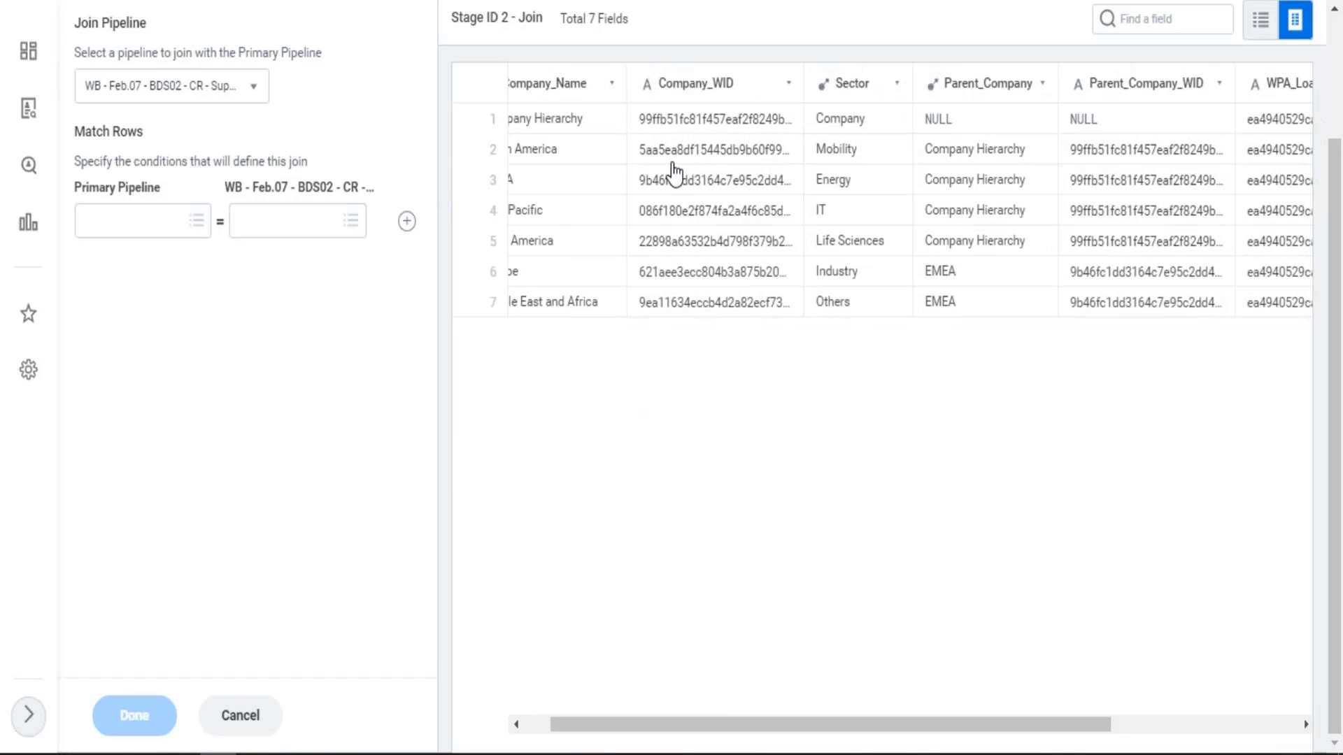
pyautogui.click(1335, 60)
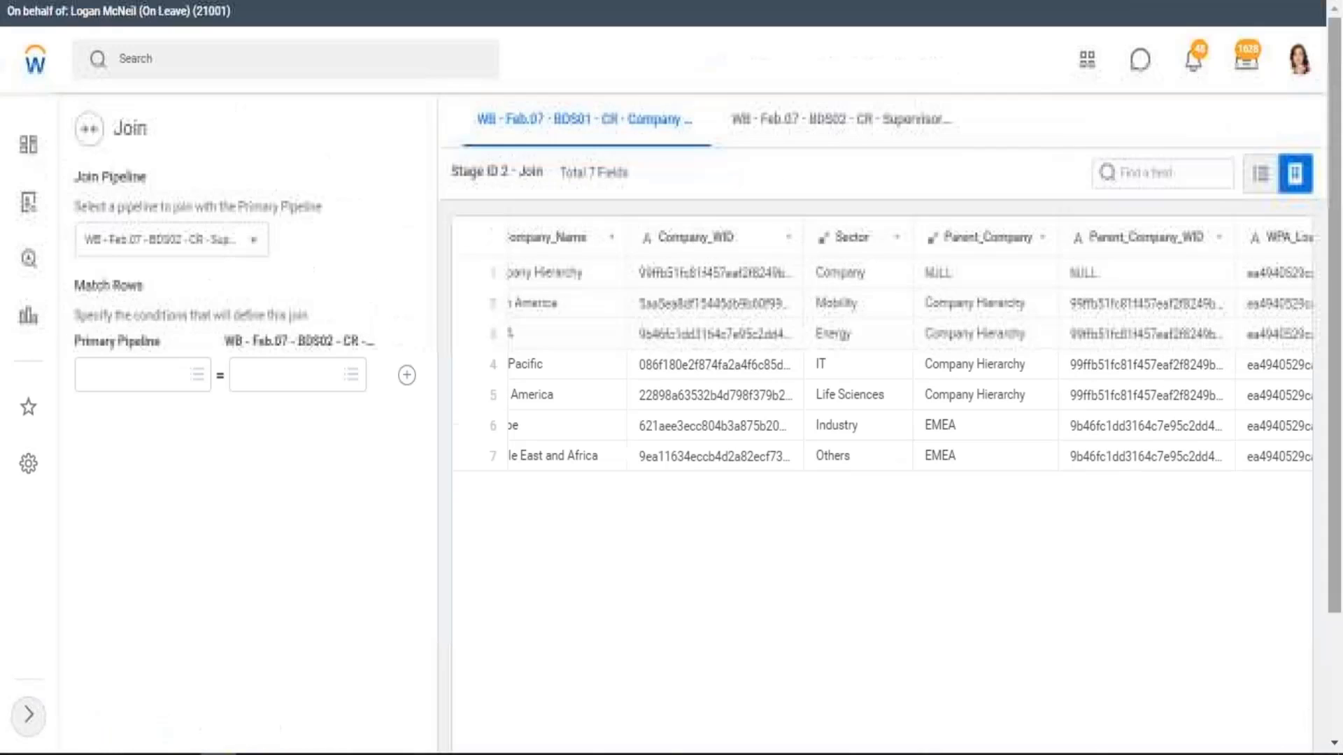
# Examine the rows and fields of the WB - Feb.07 - BDS02 - CR - Supervisory pipeline, including Sector, Sector_BU and the headcount fields
pyautogui.click(842, 137)
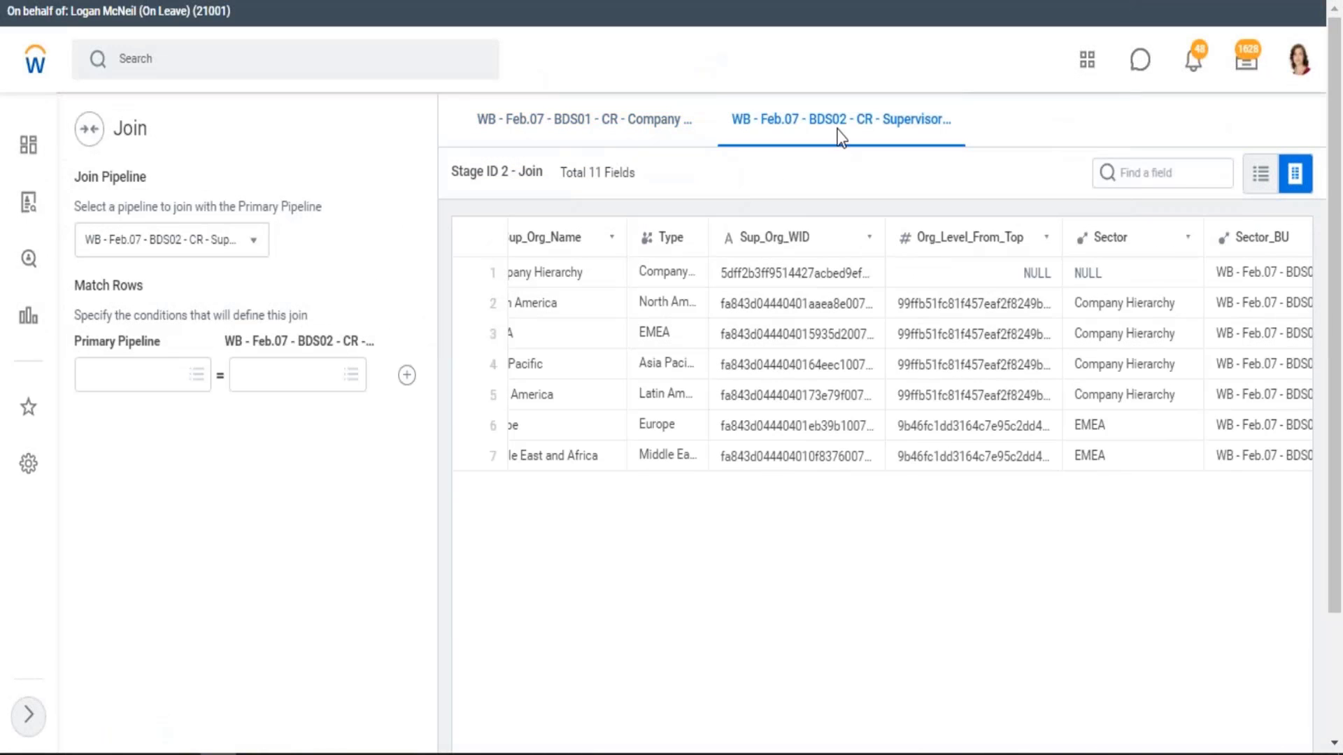
pyautogui.click(1333, 692)
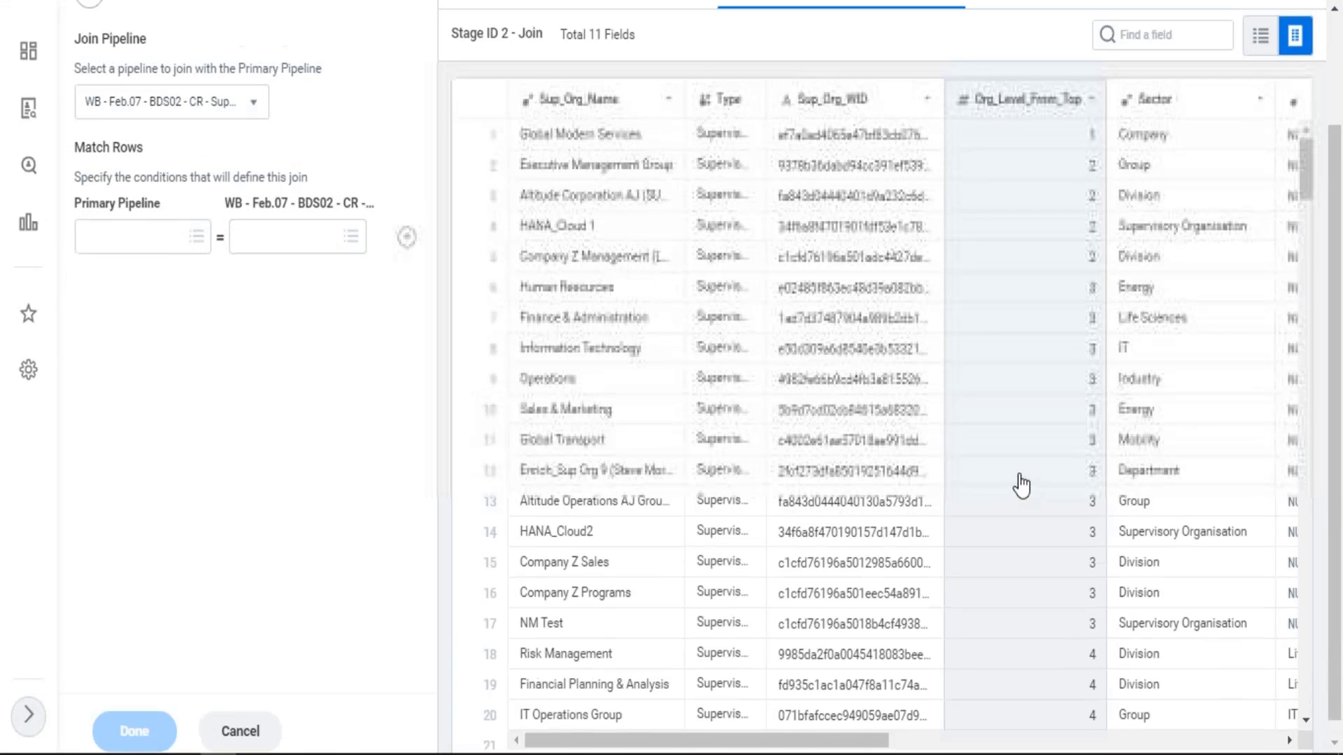
pyautogui.scroll(2, 929, 270)
pyautogui.scroll(-3, 955, 617)
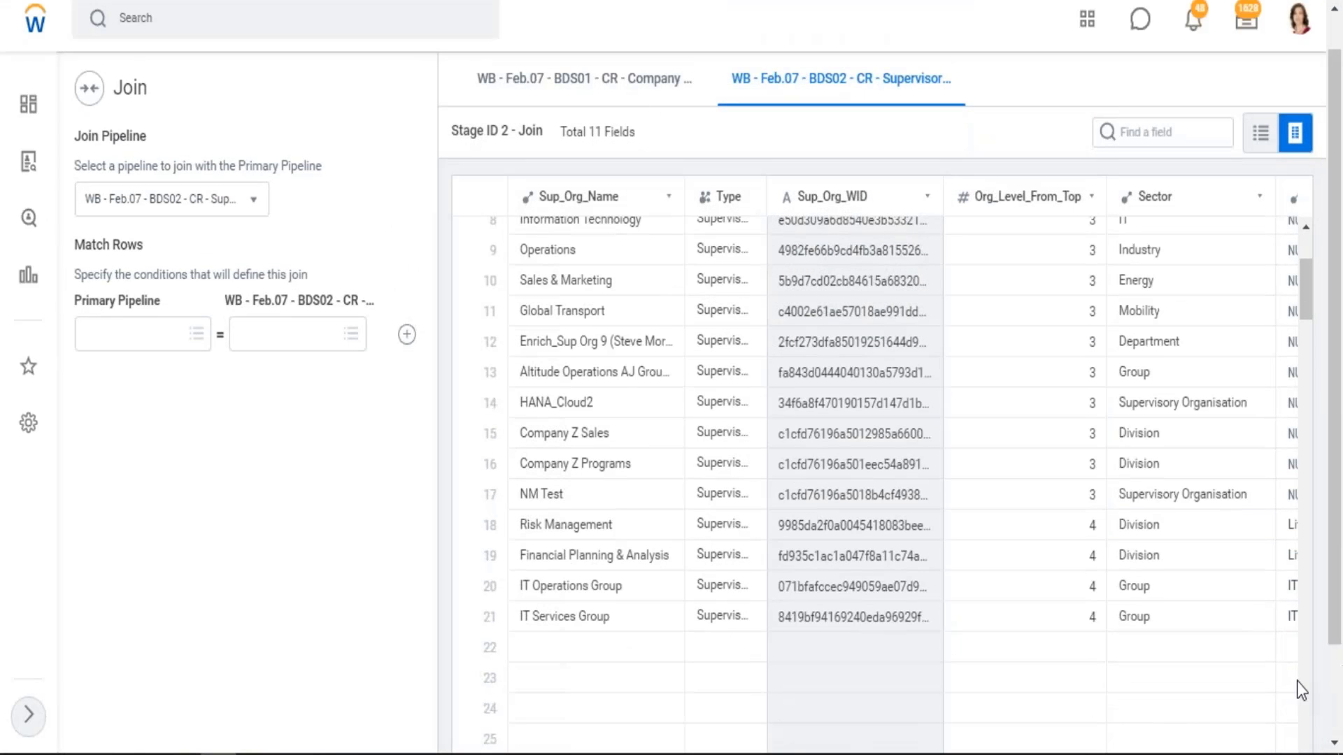
pyautogui.click(1334, 710)
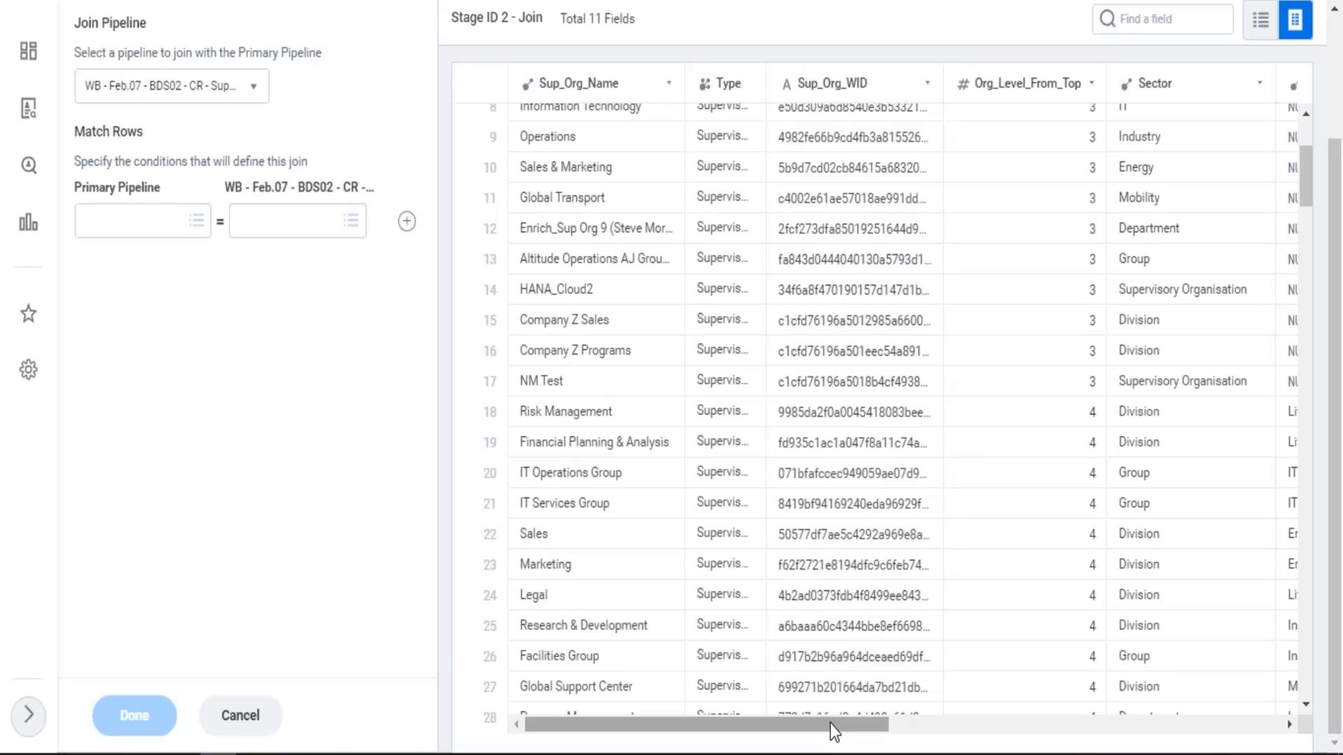
pyautogui.moveTo(829, 724); pyautogui.dragTo(949, 731)
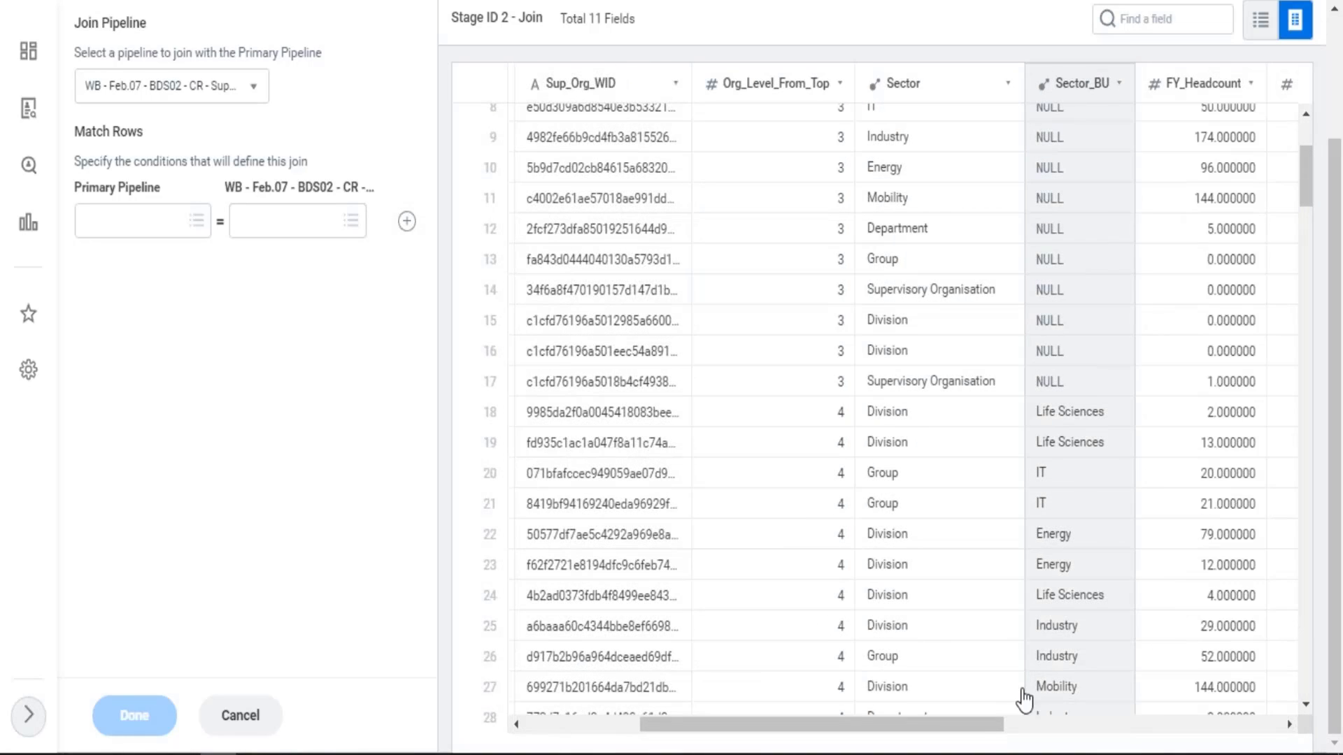
pyautogui.moveTo(980, 728); pyautogui.dragTo(1259, 748)
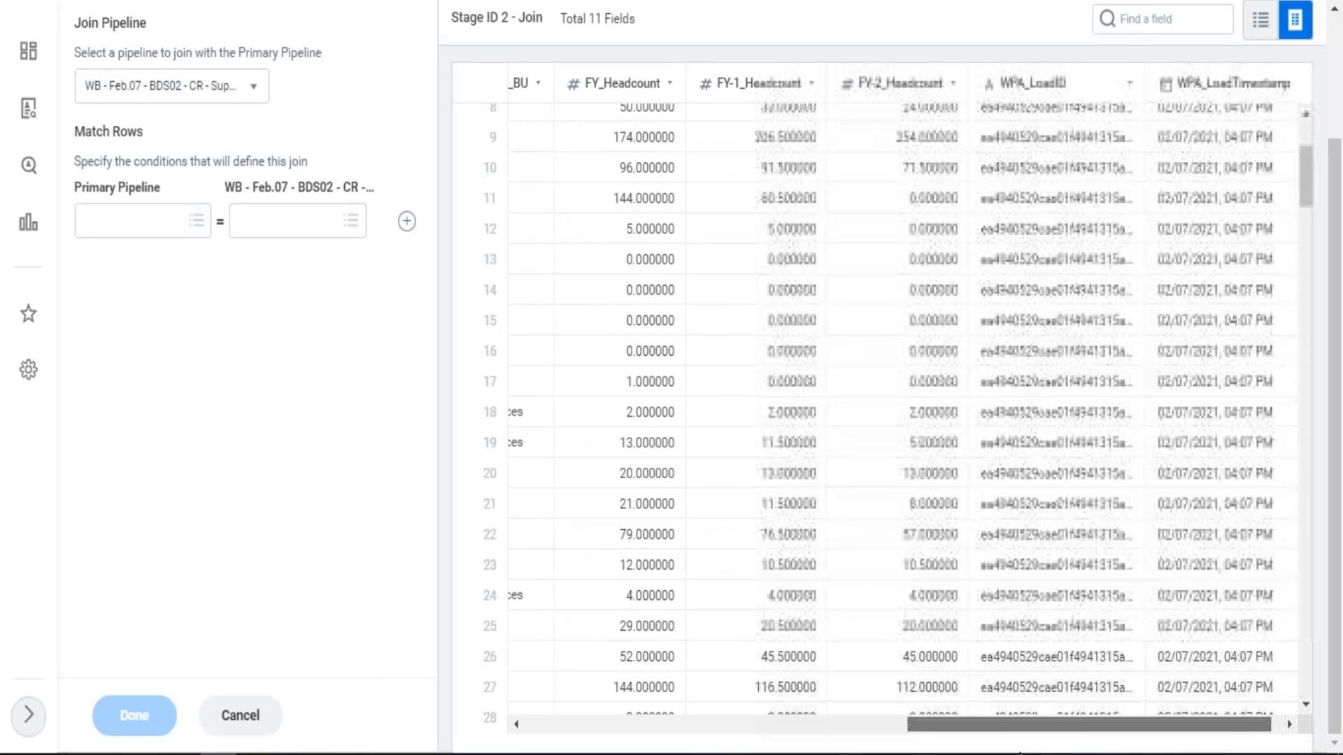
pyautogui.moveTo(1020, 753); pyautogui.dragTo(1052, 748)
pyautogui.click(896, 512)
pyautogui.scroll(3, 899, 507)
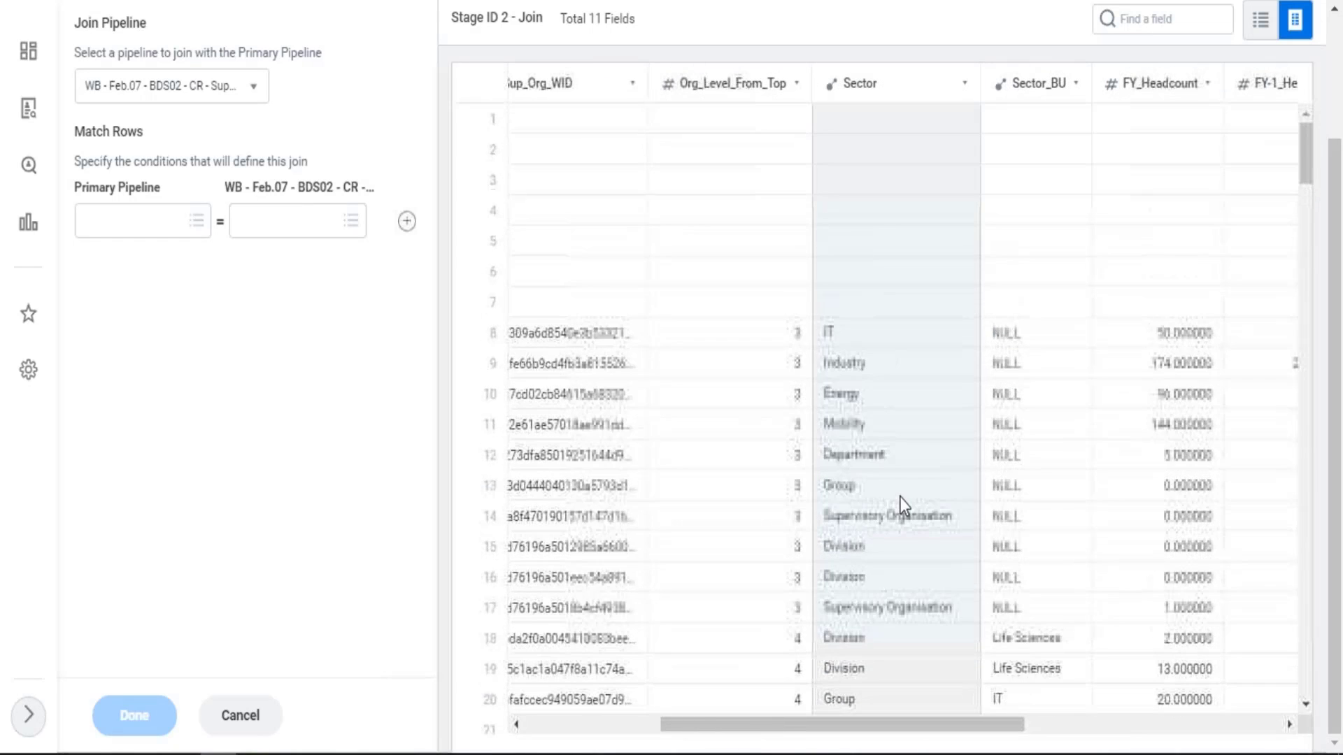
pyautogui.scroll(3, 779, 275)
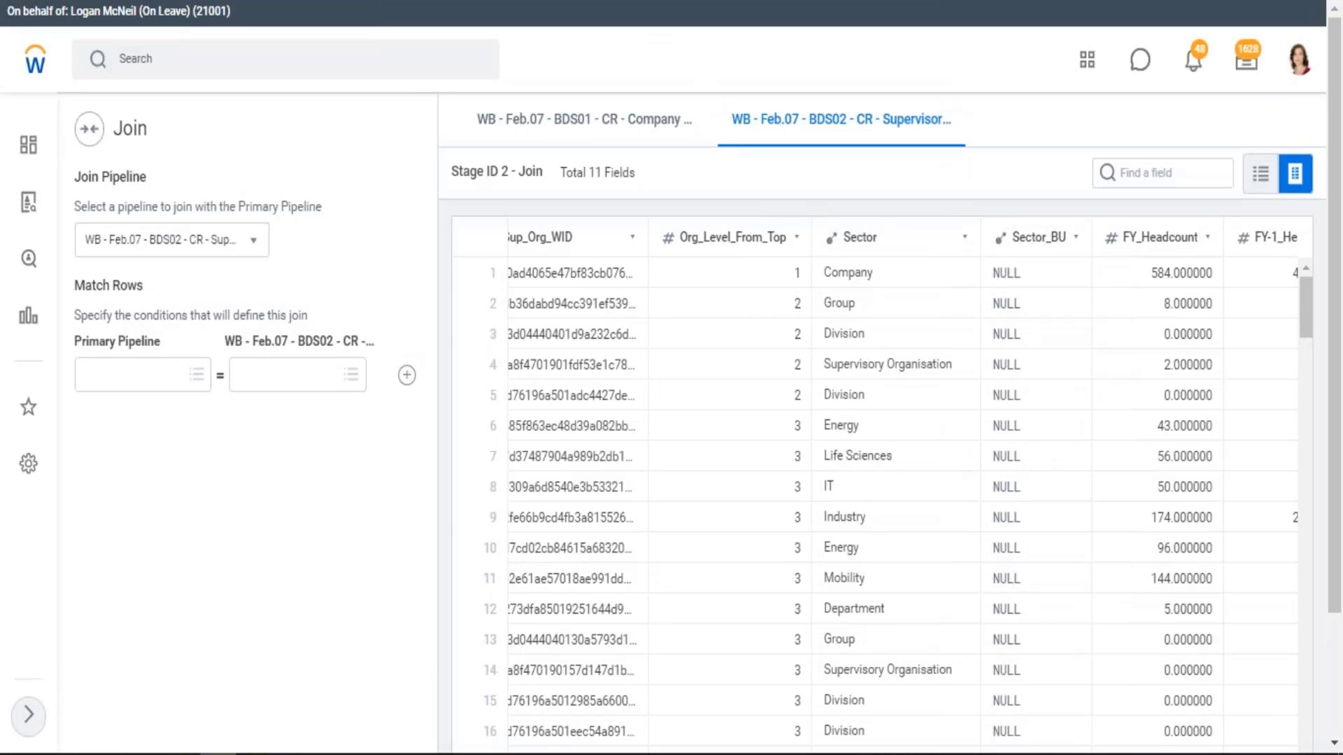
# Match rows on Sector in the primary pipeline and Sector in WB - Feb.07 - BDS02, and review the Join Result and Join Type
pyautogui.click(600, 132)
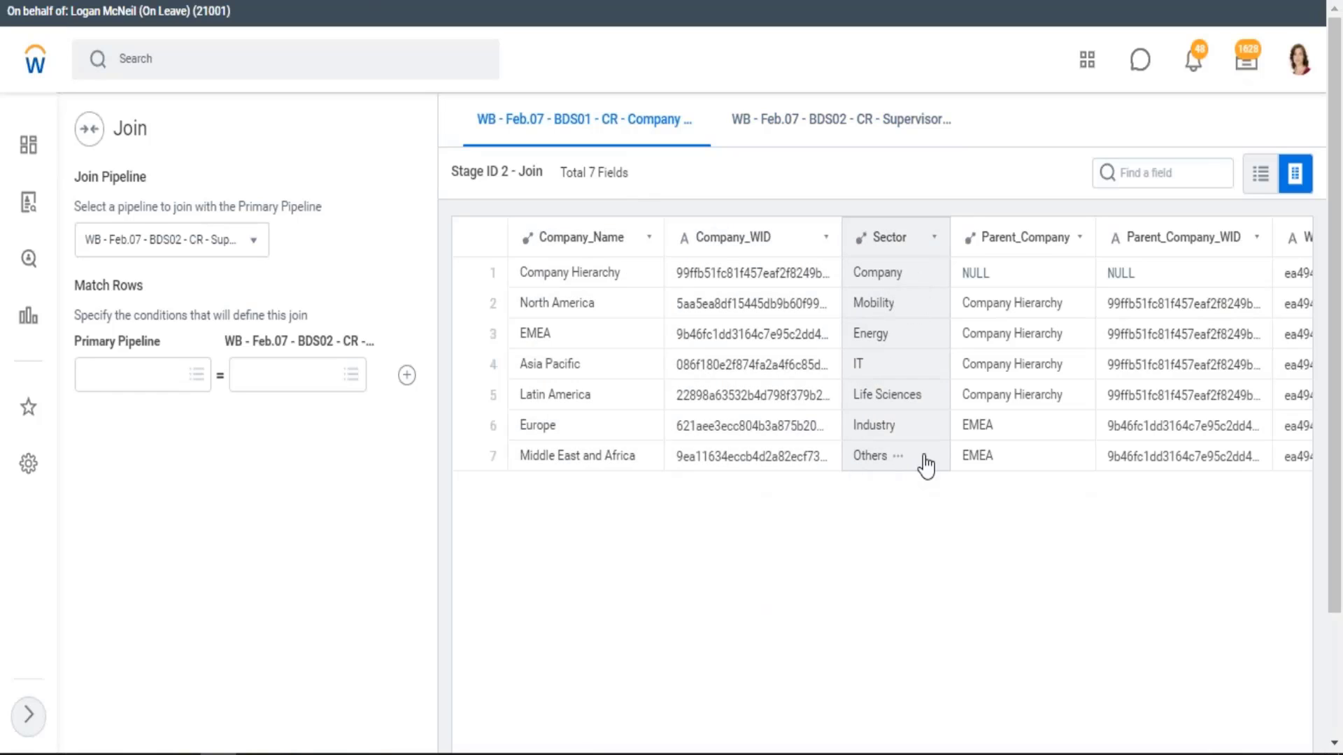
pyautogui.click(840, 137)
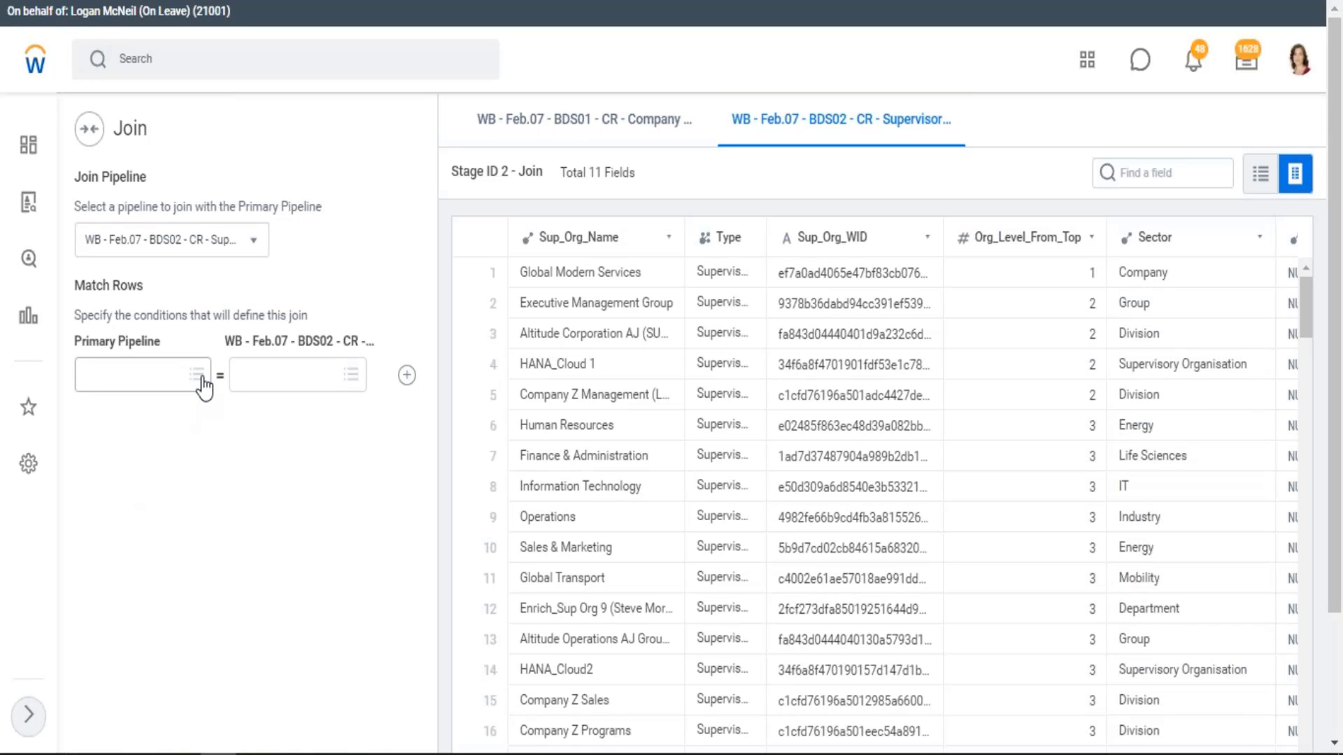
pyautogui.click(201, 380)
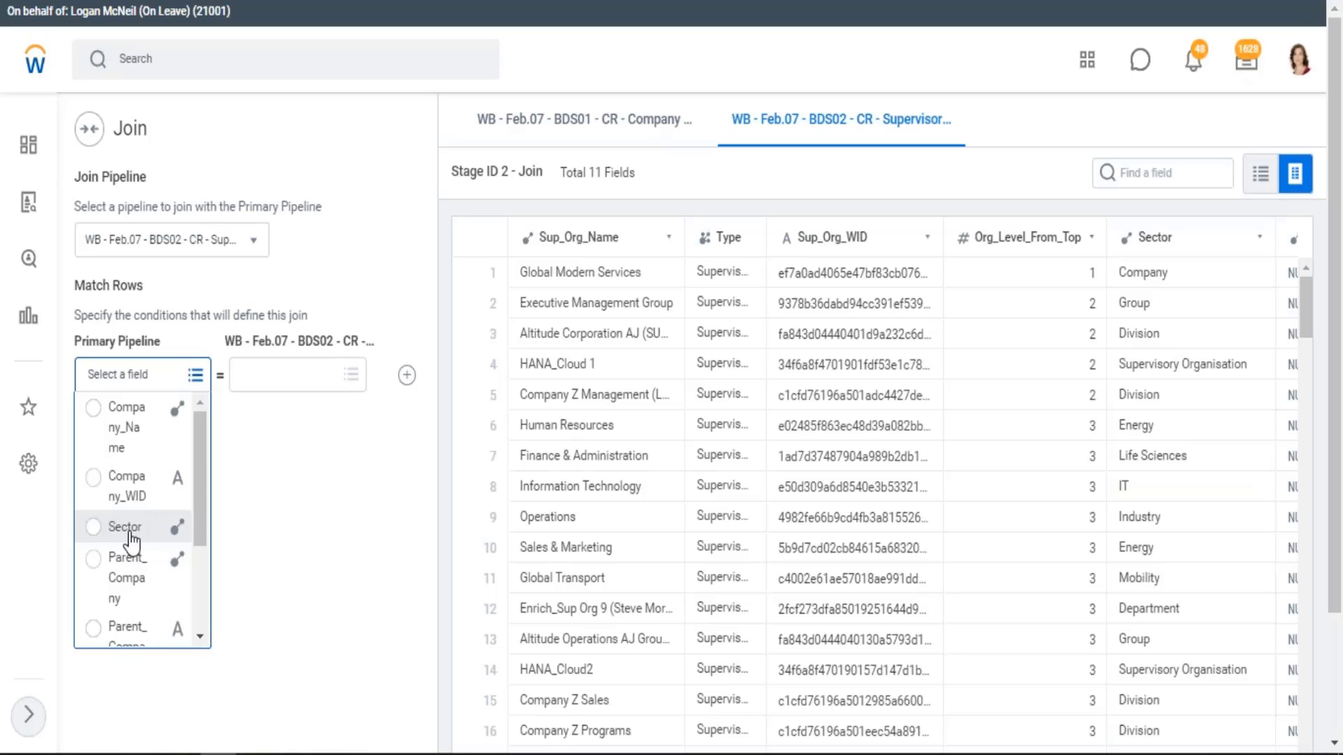
pyautogui.click(129, 532)
pyautogui.click(351, 378)
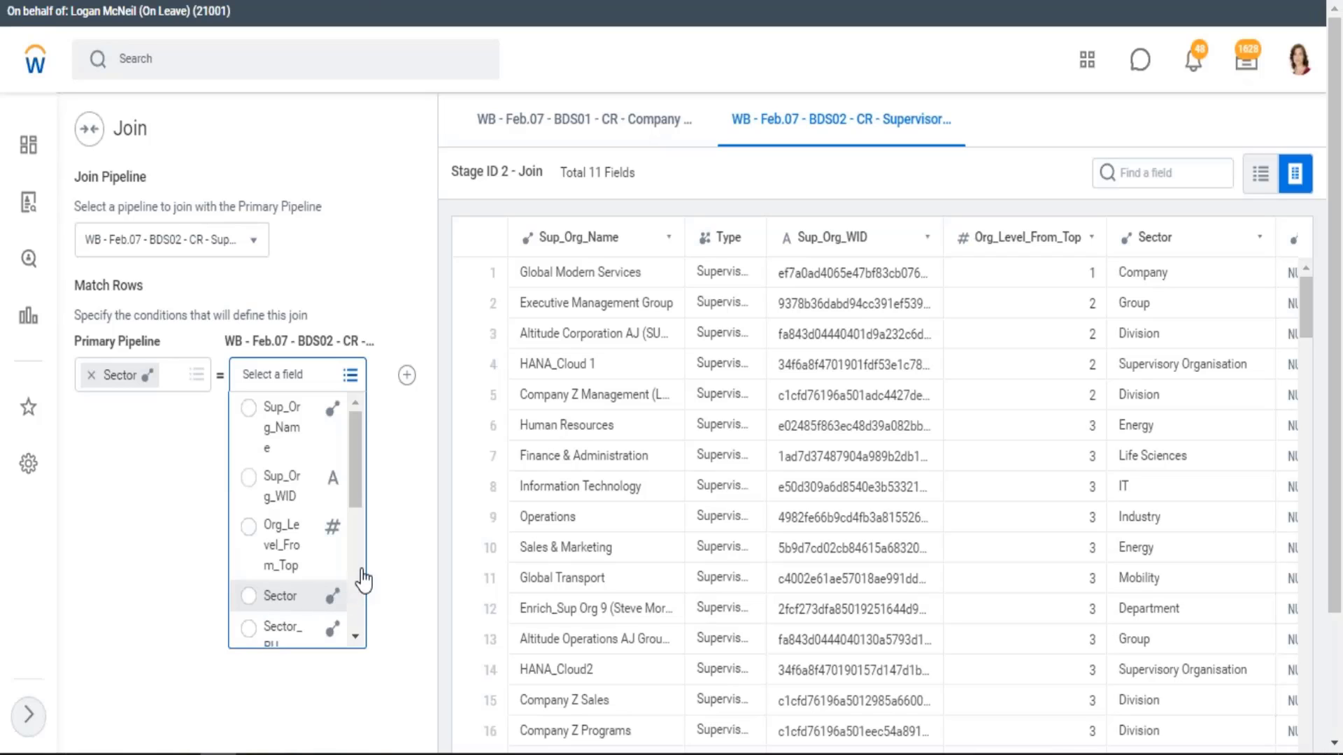
pyautogui.click(272, 596)
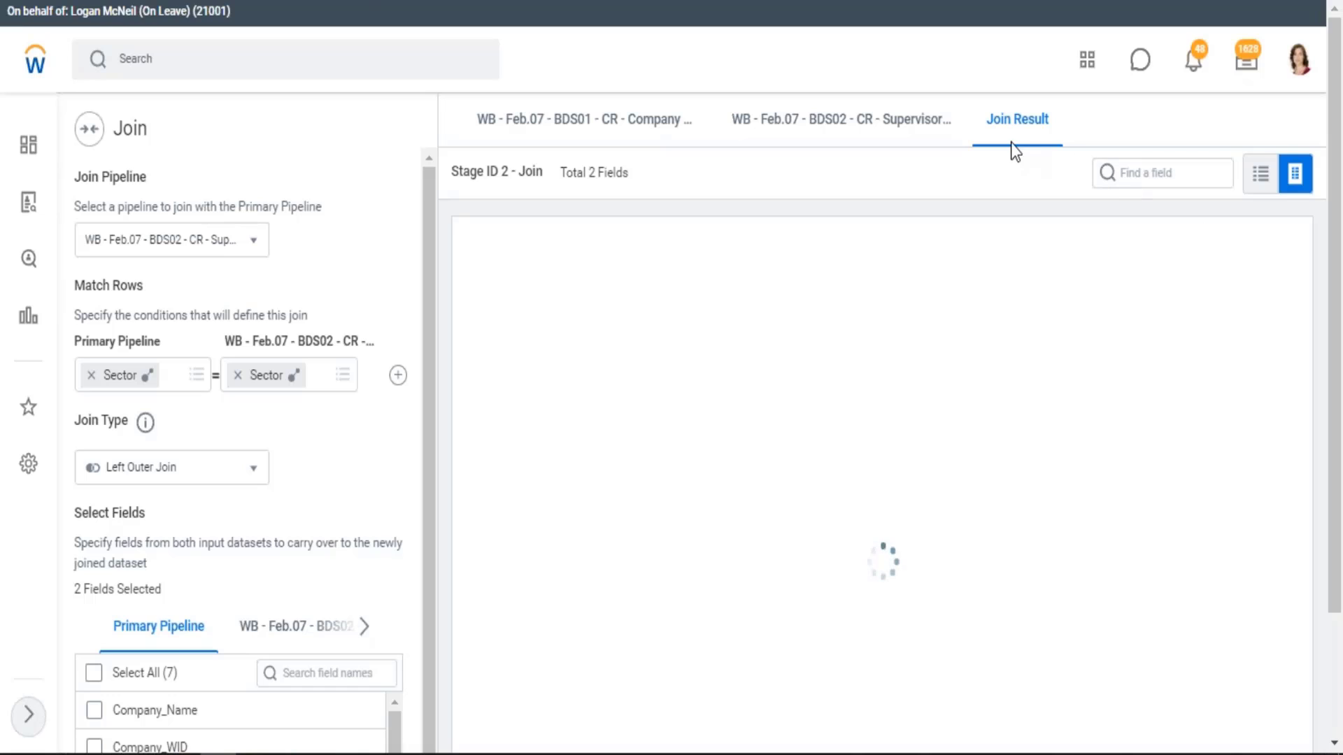
pyautogui.moveTo(983, 112); pyautogui.dragTo(1063, 123)
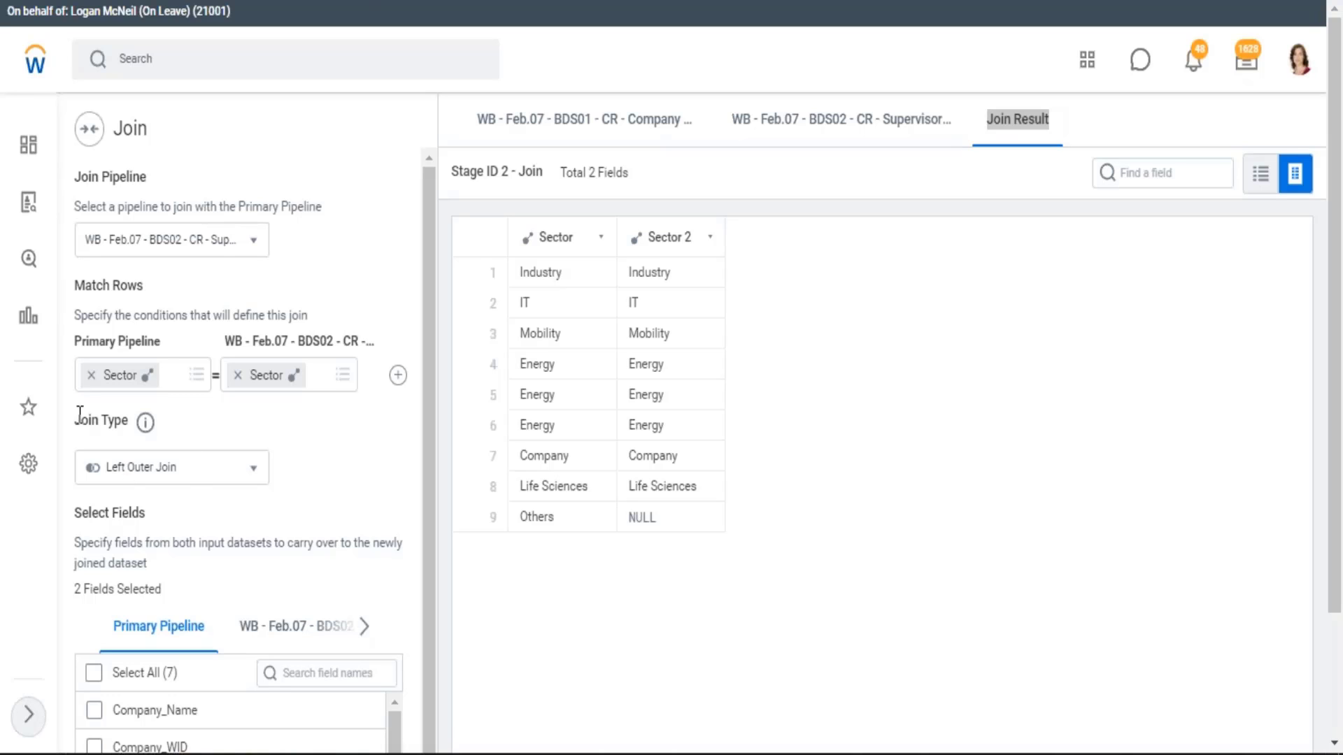
pyautogui.moveTo(79, 419); pyautogui.dragTo(114, 420)
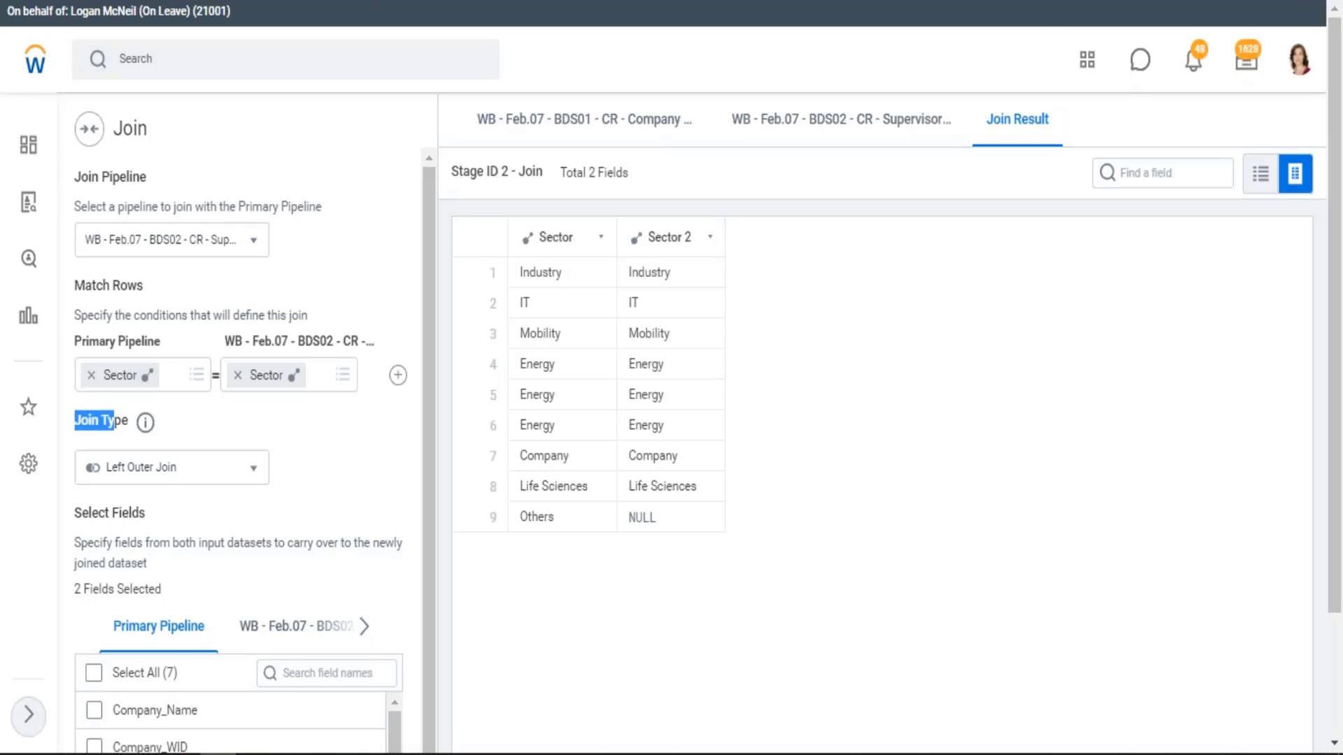
# Switch to Excel and enter the headings ID, Name, Dob and Asset ID across C14:F14 beneath the Emp Master table
pyautogui.hotkey('alt', 'Tab')
pyautogui.moveTo(825, 363); pyautogui.dragTo(1107, 437)
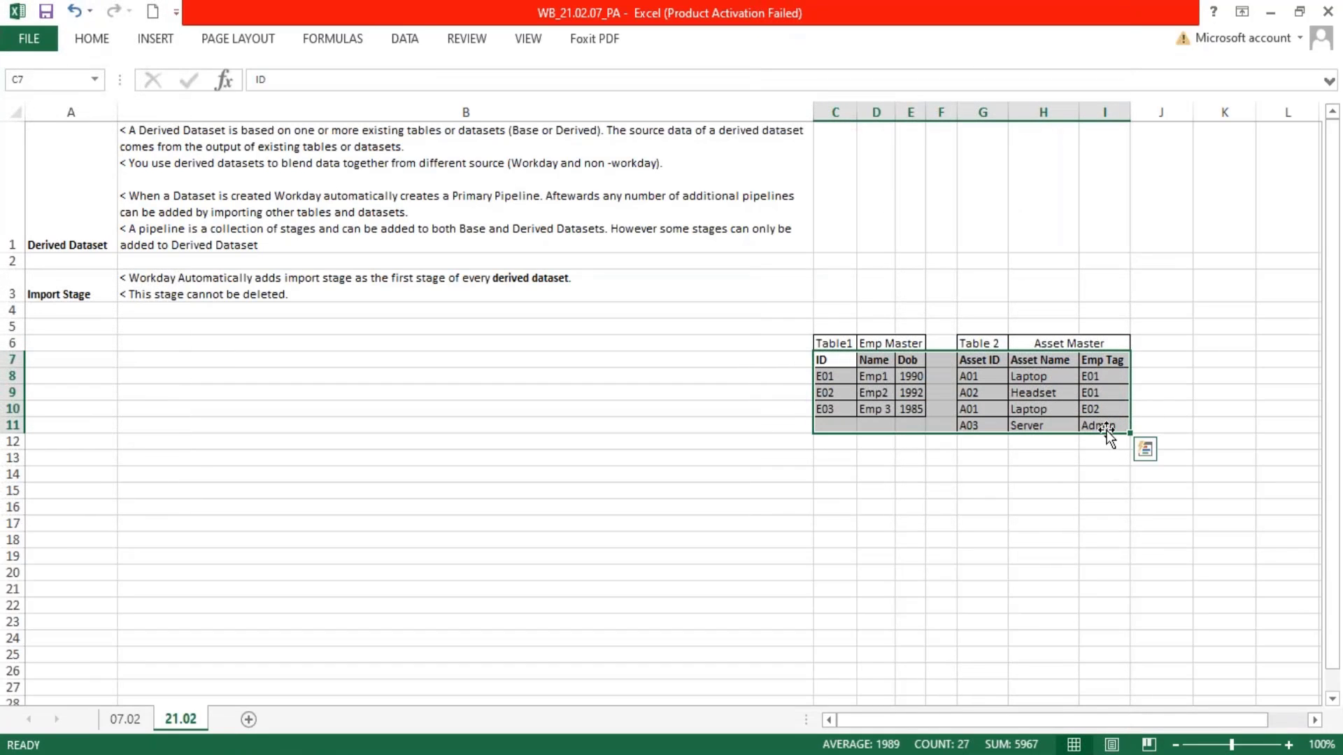
pyautogui.click(833, 475)
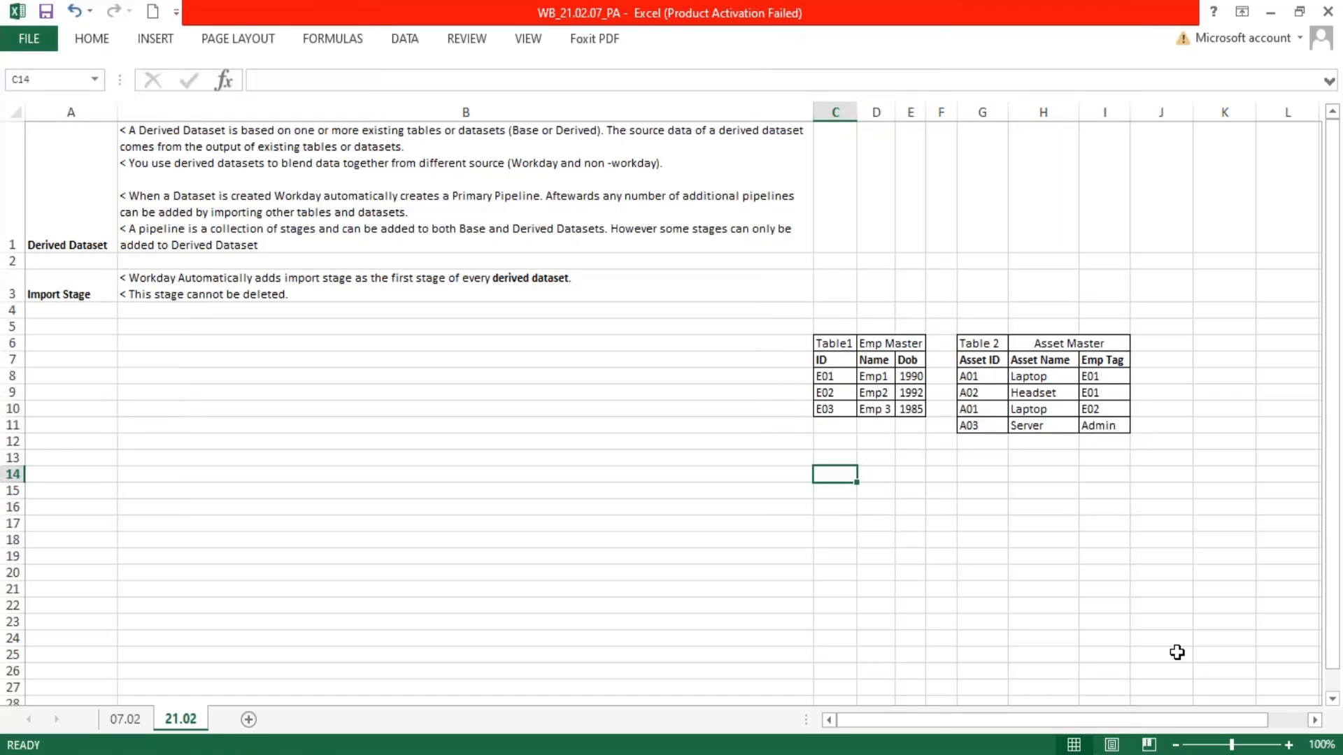
pyautogui.write('ID')
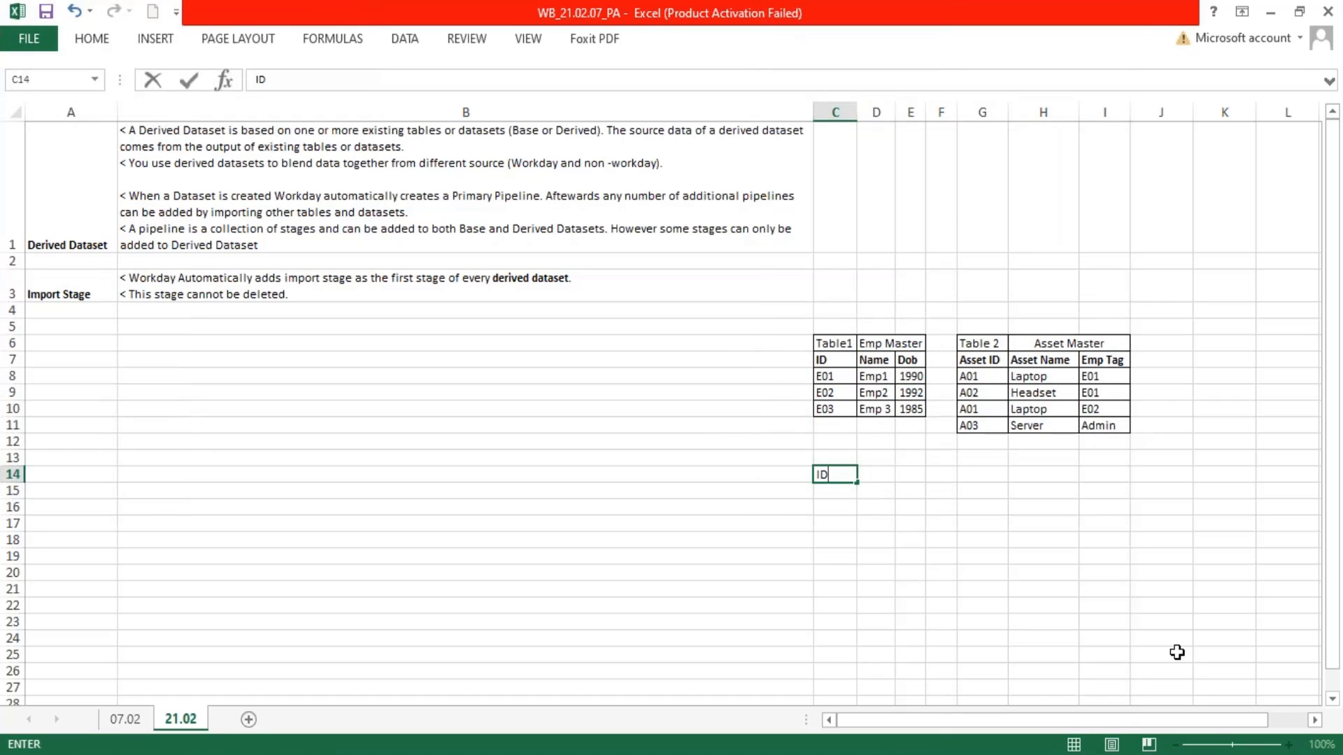
pyautogui.press('Tab')
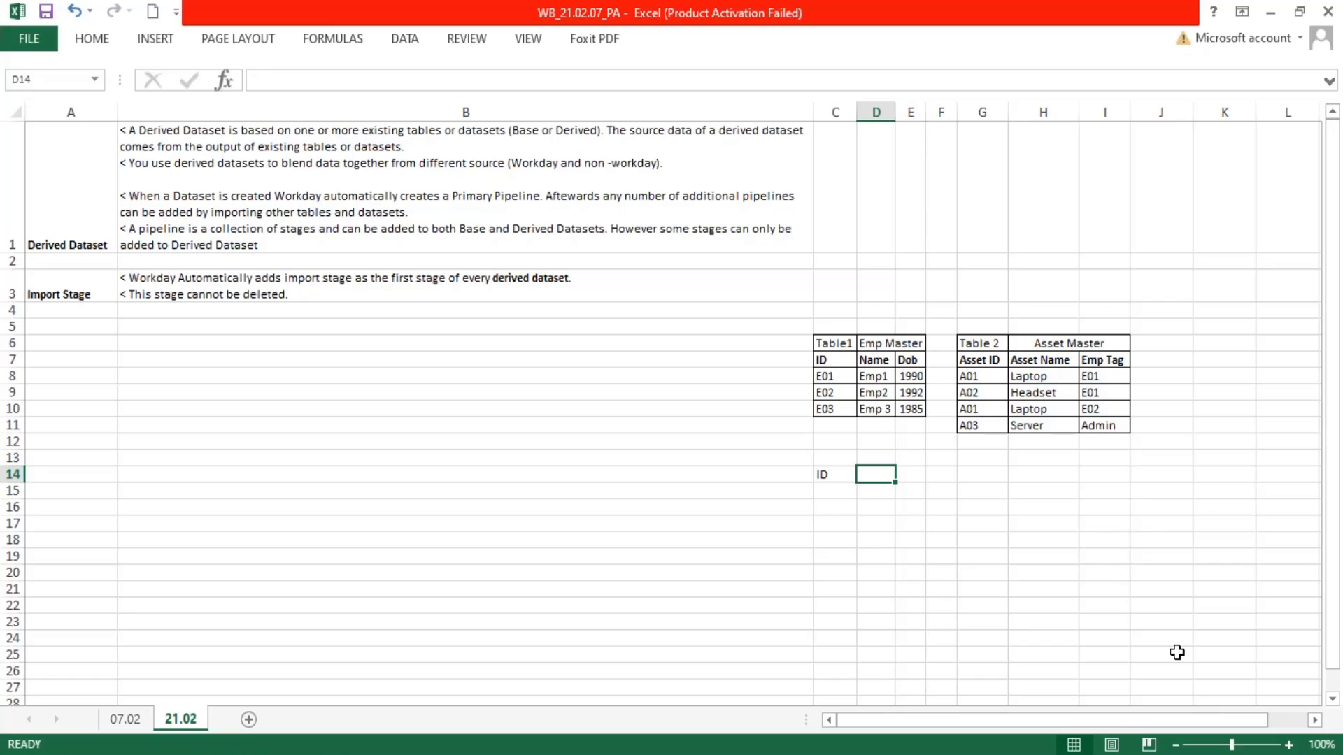
pyautogui.write('Name')
pyautogui.press('Tab')
pyautogui.write('D')
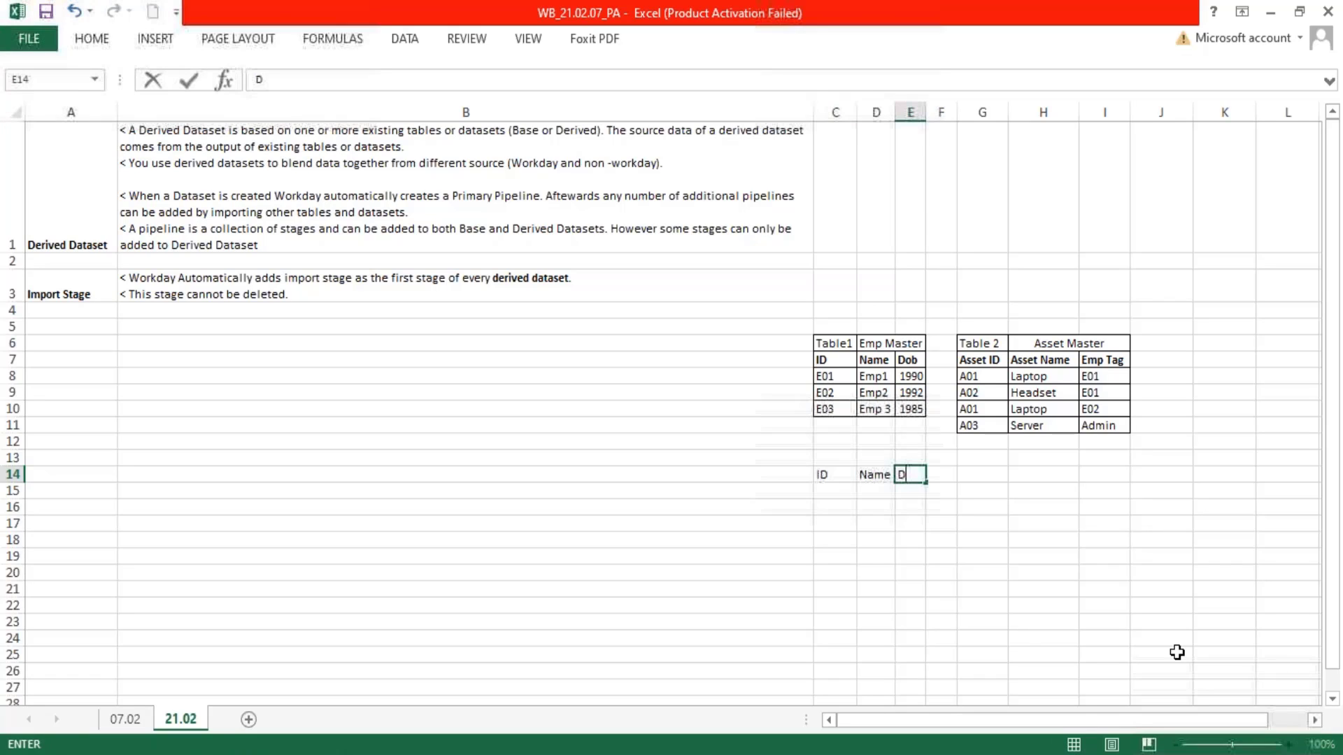
pyautogui.press('Tab')
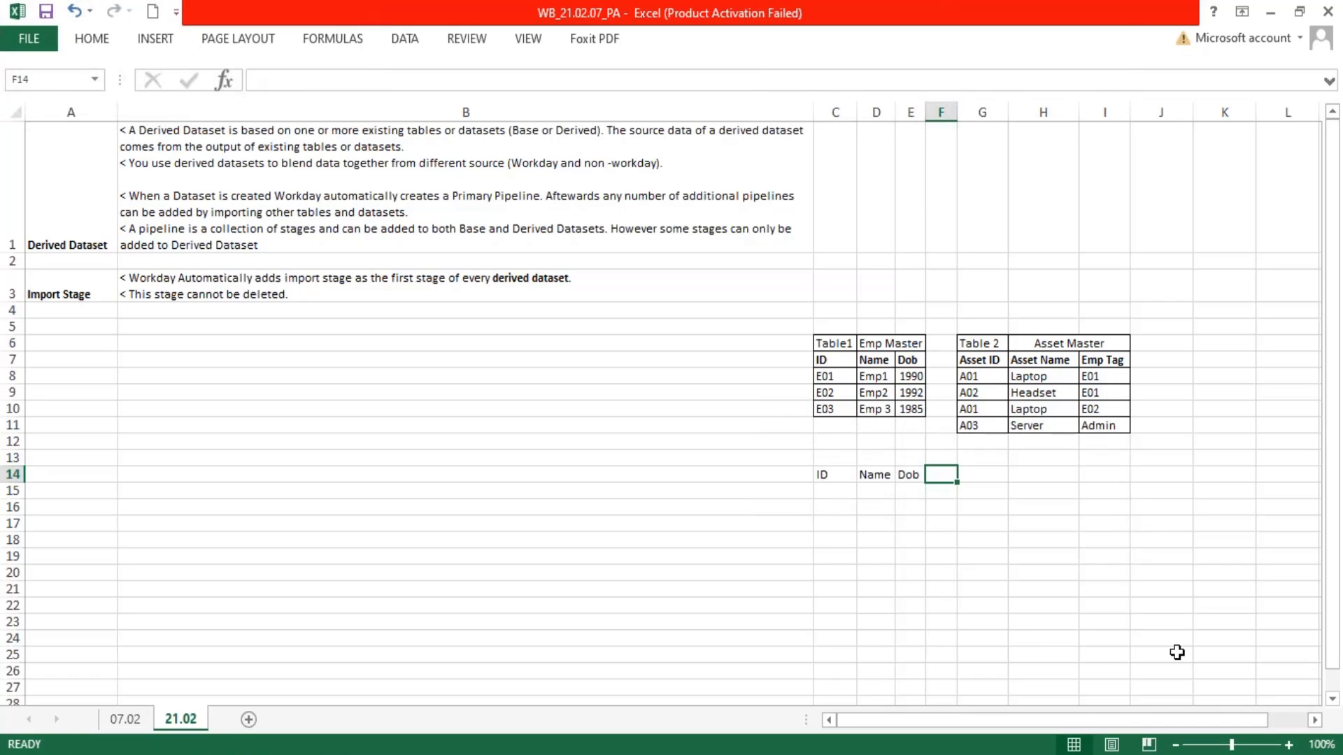
pyautogui.write('Asset ID')
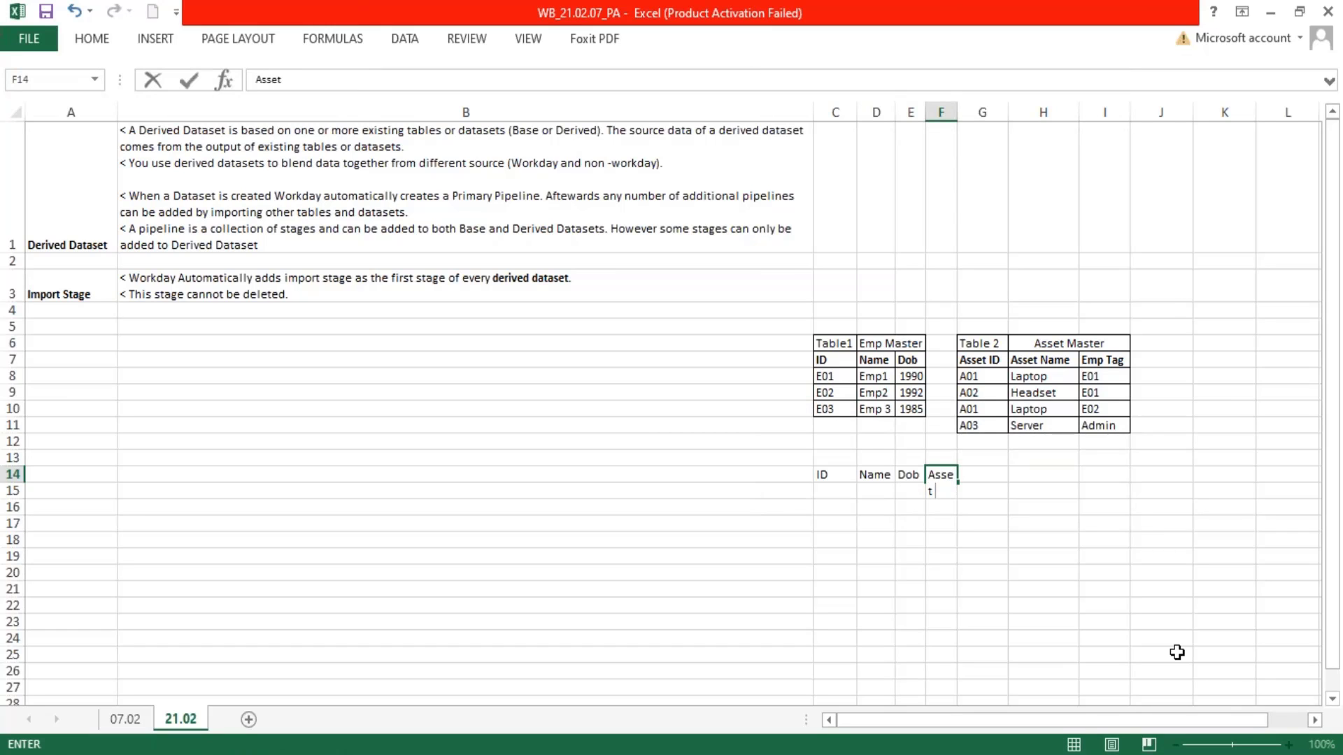
# Widen column F to fit the Asset ID heading on one line
pyautogui.click(944, 110)
pyautogui.moveTo(958, 109); pyautogui.dragTo(987, 111)
pyautogui.doubleClick(9, 515)
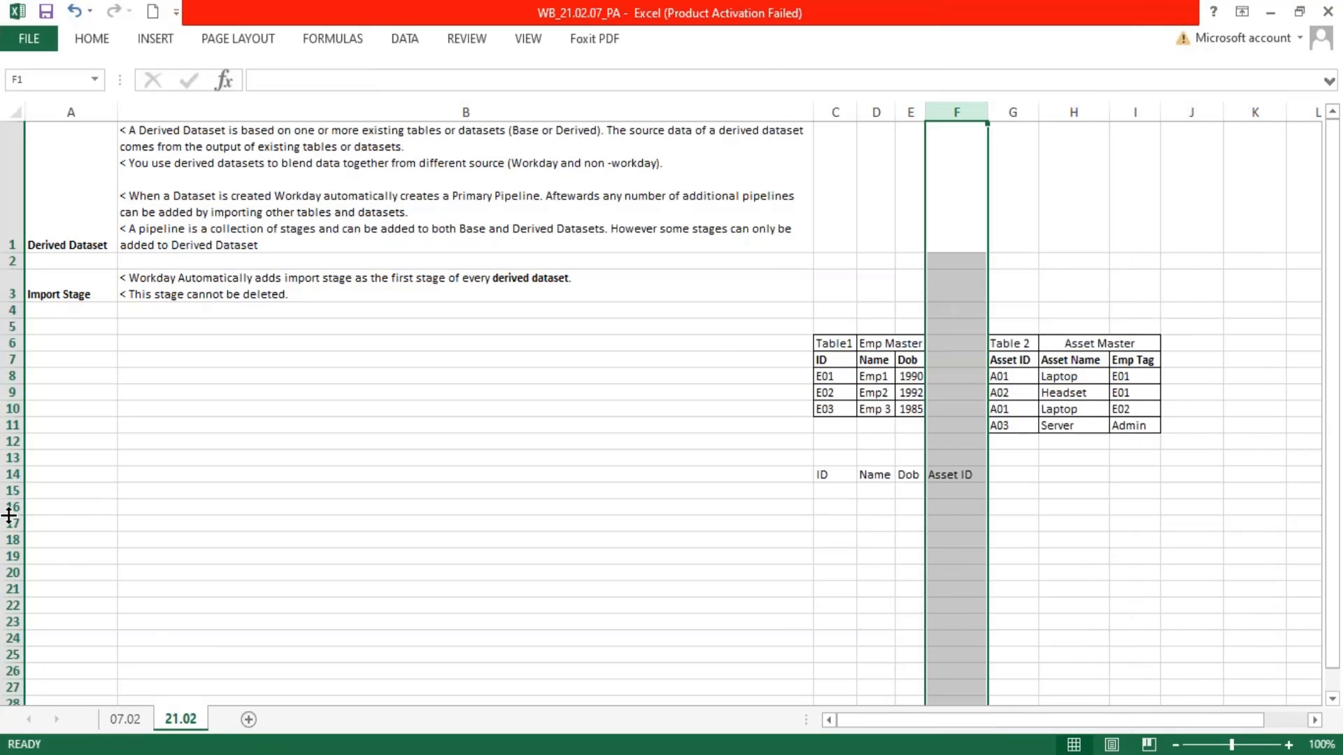
pyautogui.doubleClick(981, 110)
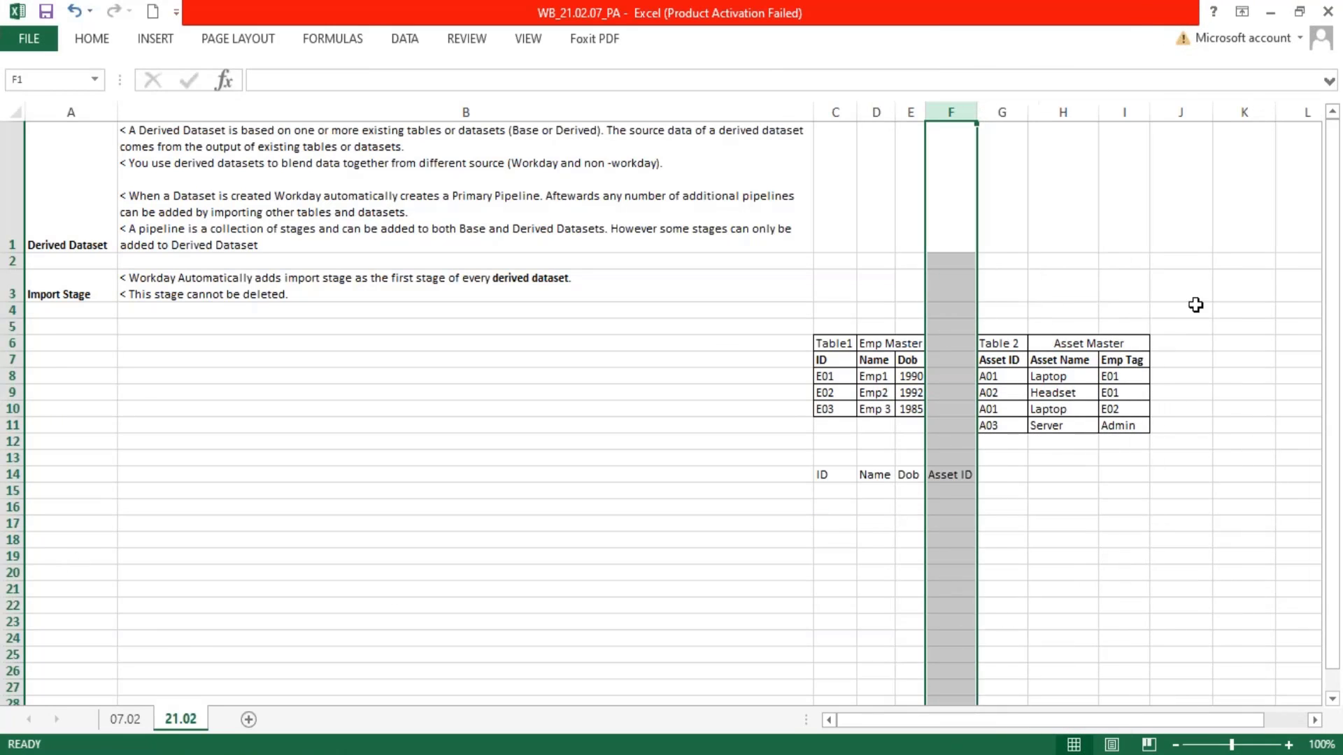
# Move the four headings from C14:F14 to D14:G14, then widen column E and fit row 14 so Name stays on one line
pyautogui.moveTo(1045, 357); pyautogui.dragTo(1127, 357)
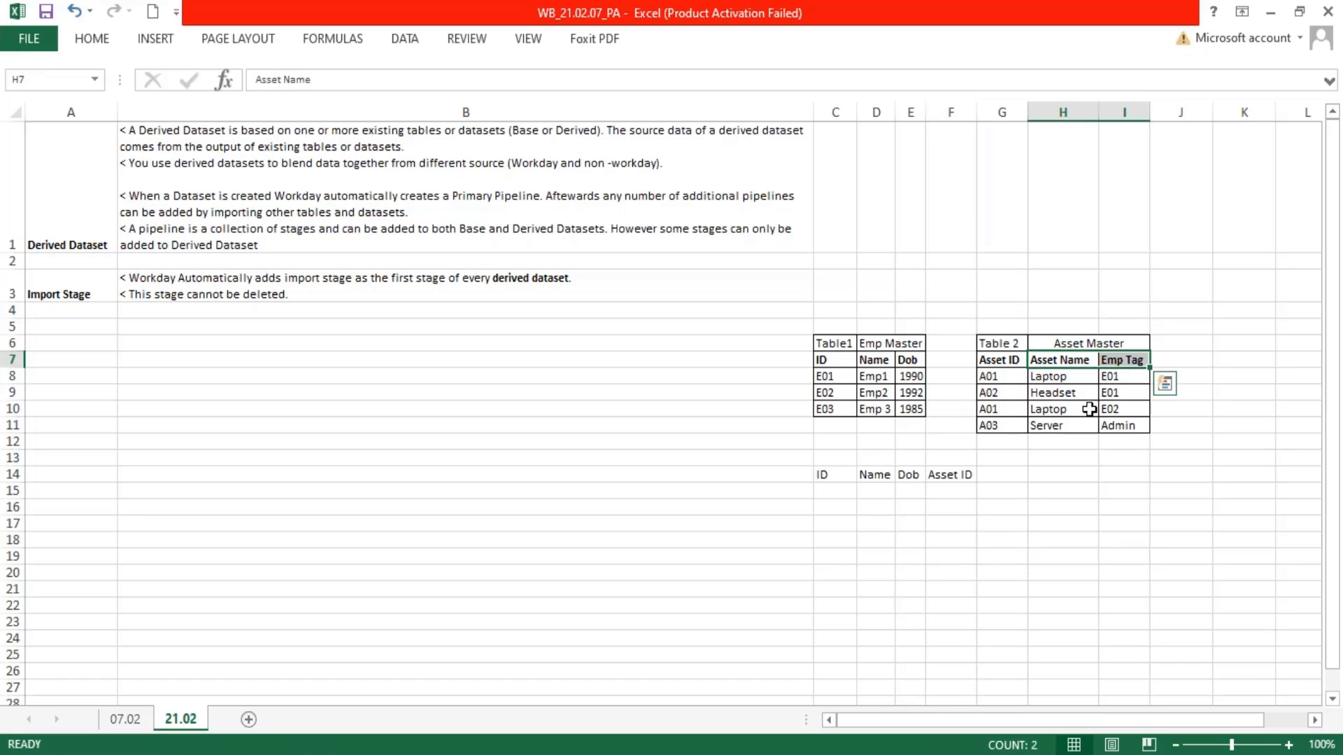
pyautogui.moveTo(827, 474); pyautogui.dragTo(946, 474)
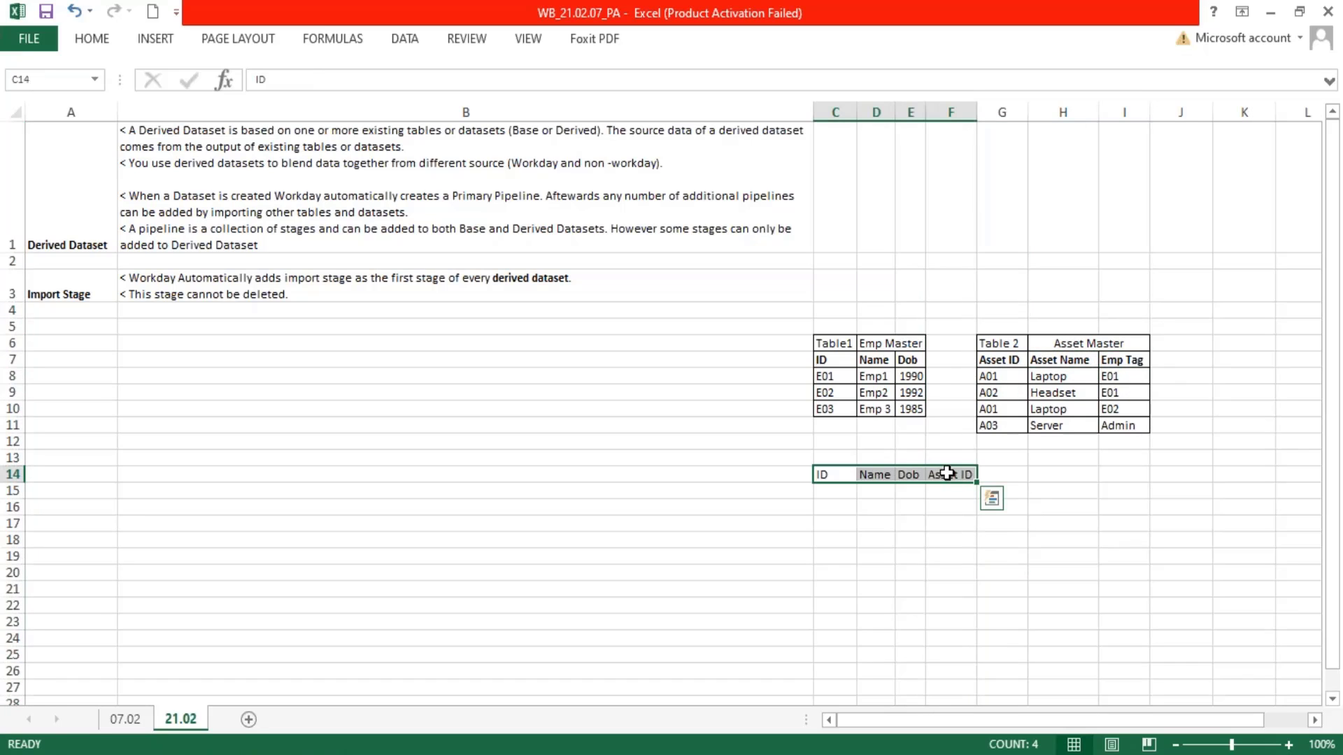
pyautogui.hotkey('ctrl', 'c')
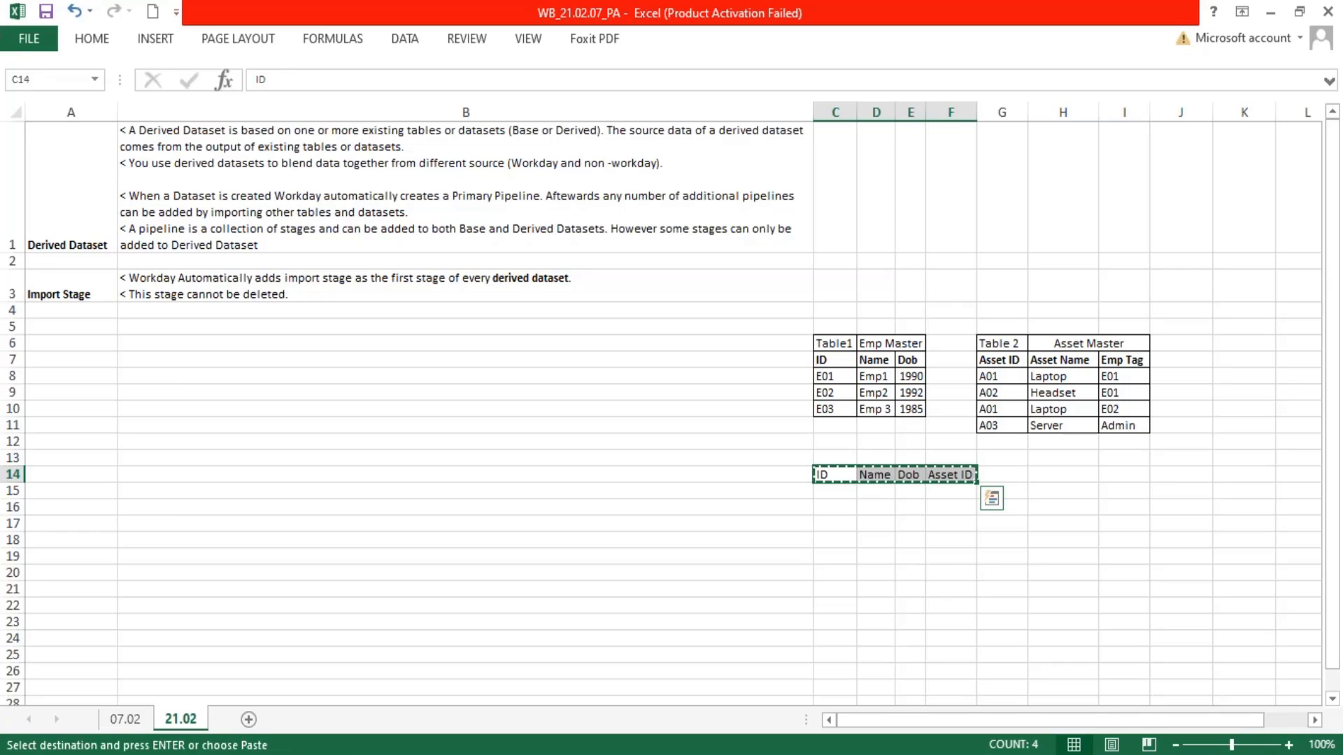
pyautogui.press('Right')
pyautogui.hotkey('ctrl', 'v')
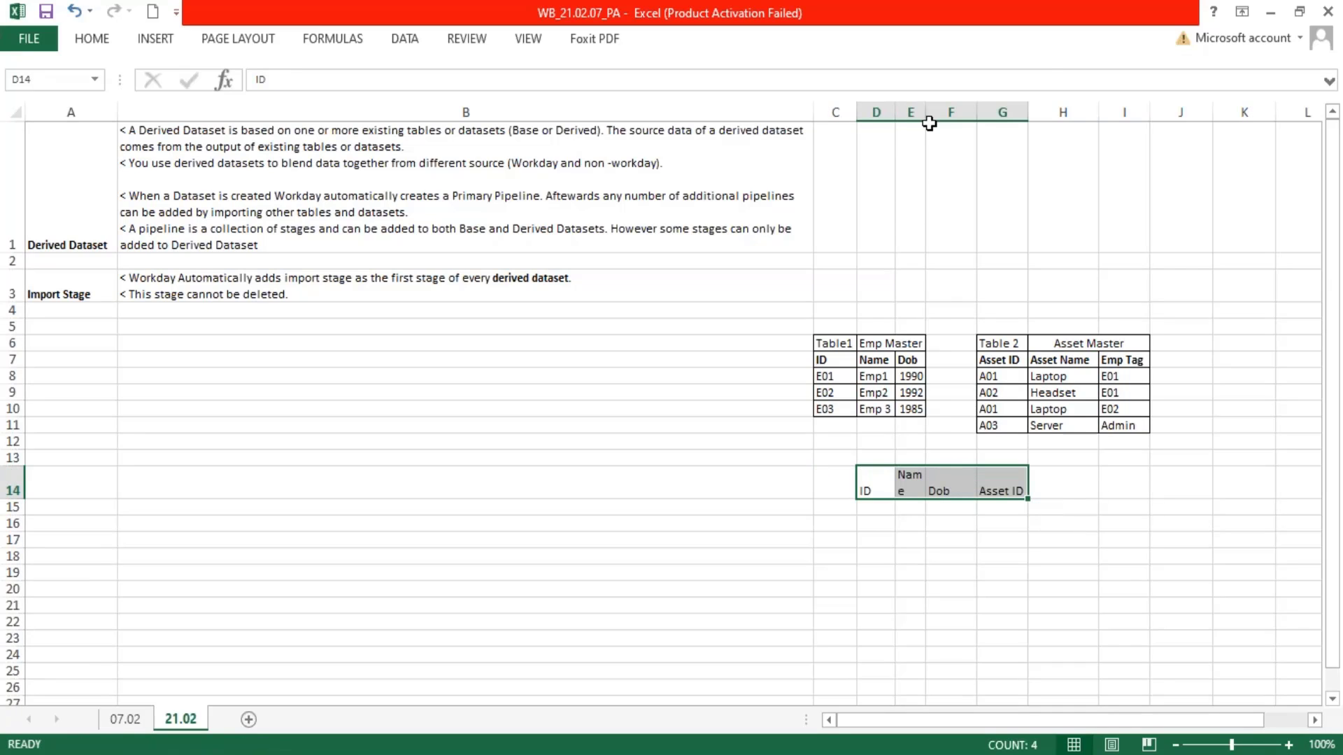
pyautogui.moveTo(930, 109); pyautogui.dragTo(942, 108)
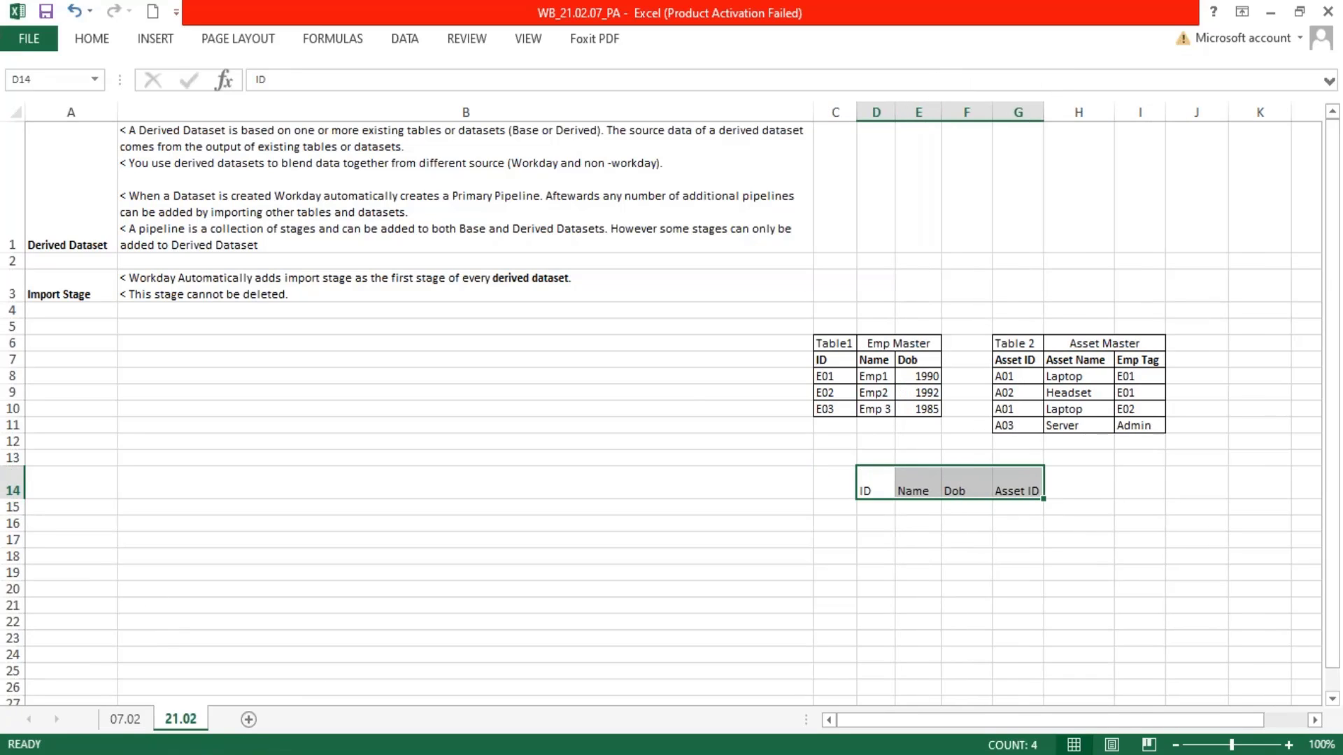
pyautogui.doubleClick(16, 497)
# Copy the Asset Name and Emp Tag headings from Asset Master into H14:I14, and make the headings in D14:G14 bold
pyautogui.moveTo(1073, 360); pyautogui.dragTo(1138, 354)
pyautogui.hotkey('ctrl', 'c')
pyautogui.click(1073, 475)
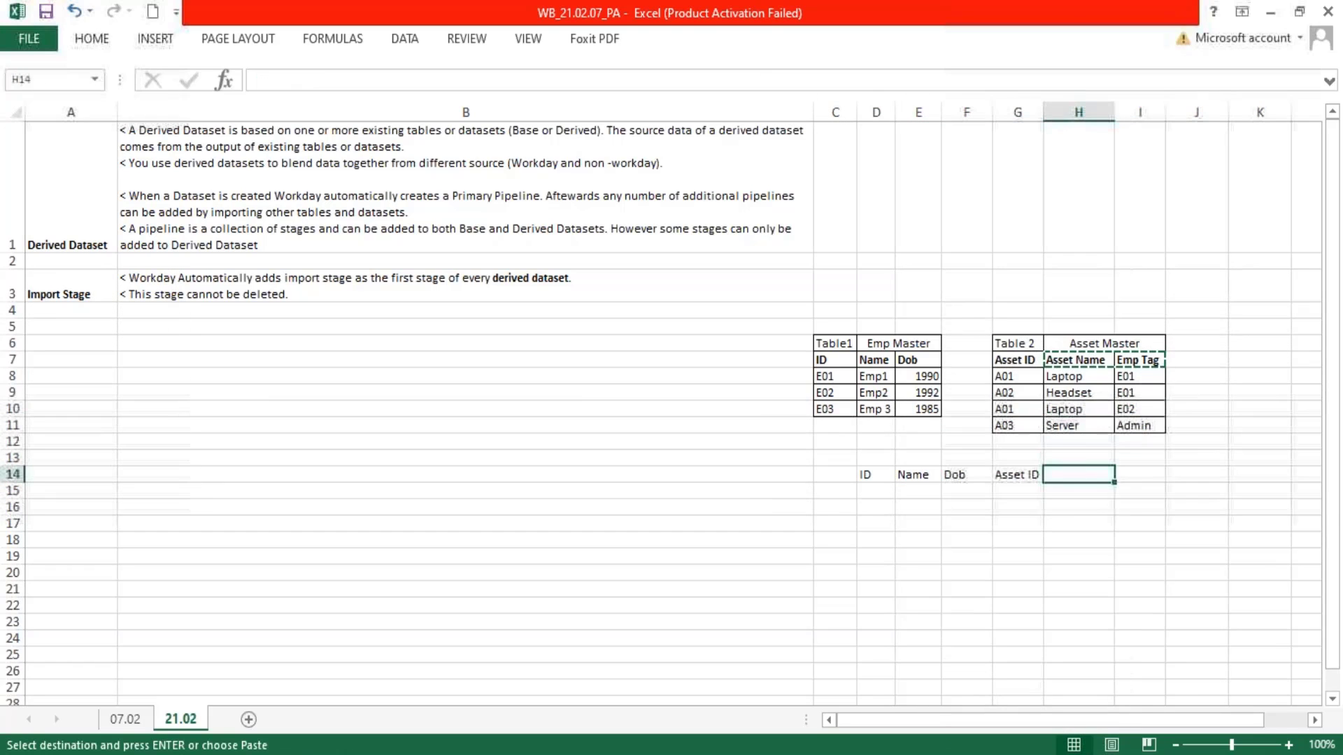
pyautogui.hotkey('ctrl', 'v')
pyautogui.moveTo(1005, 474); pyautogui.dragTo(1029, 474)
pyautogui.press('Escape')
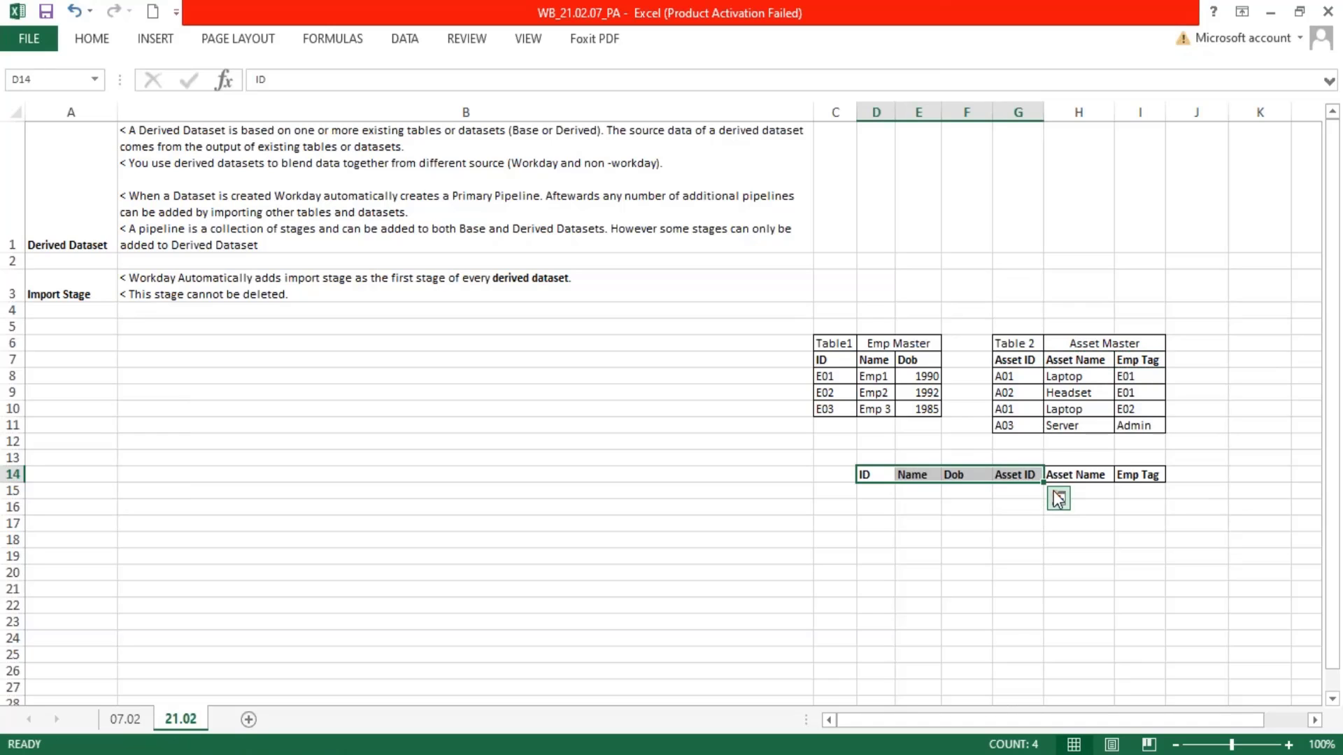
# Copy the ID E01 from the Emp Master table into D15 under the new ID heading
pyautogui.click(825, 375)
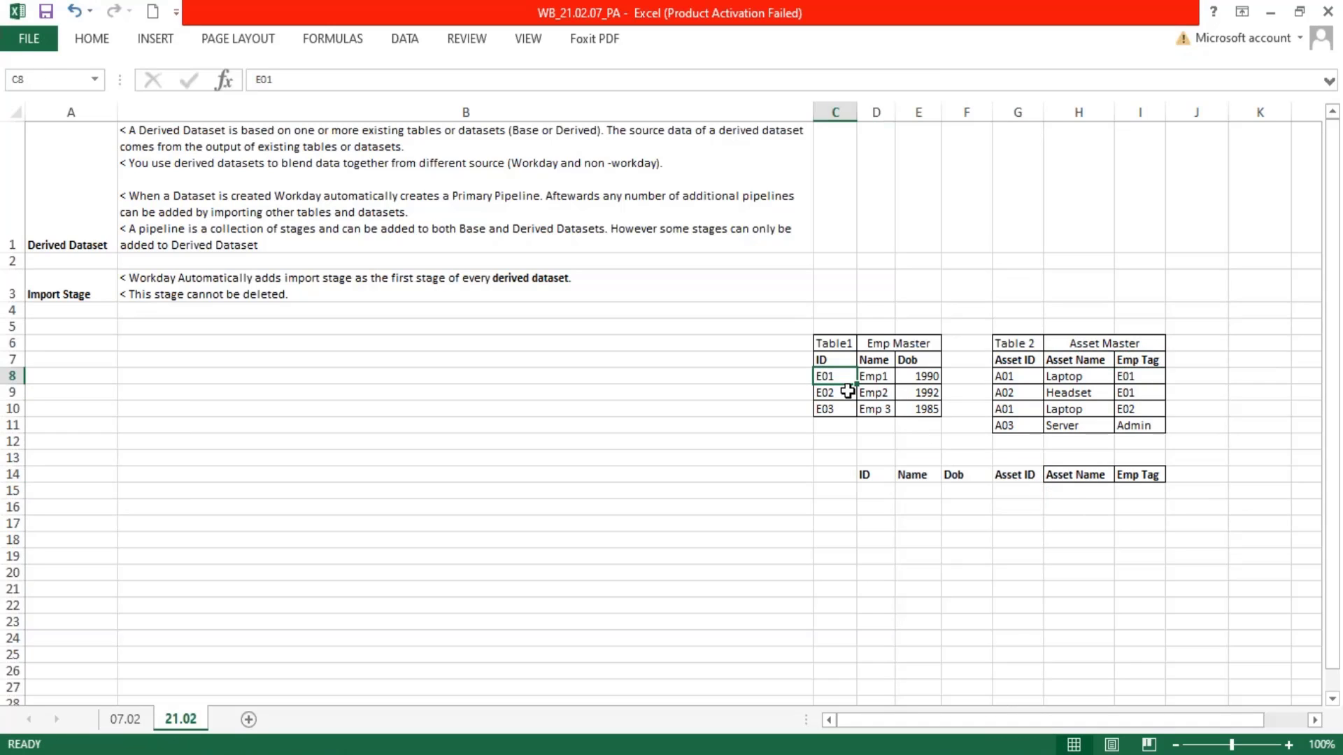
pyautogui.moveTo(820, 374); pyautogui.dragTo(916, 382)
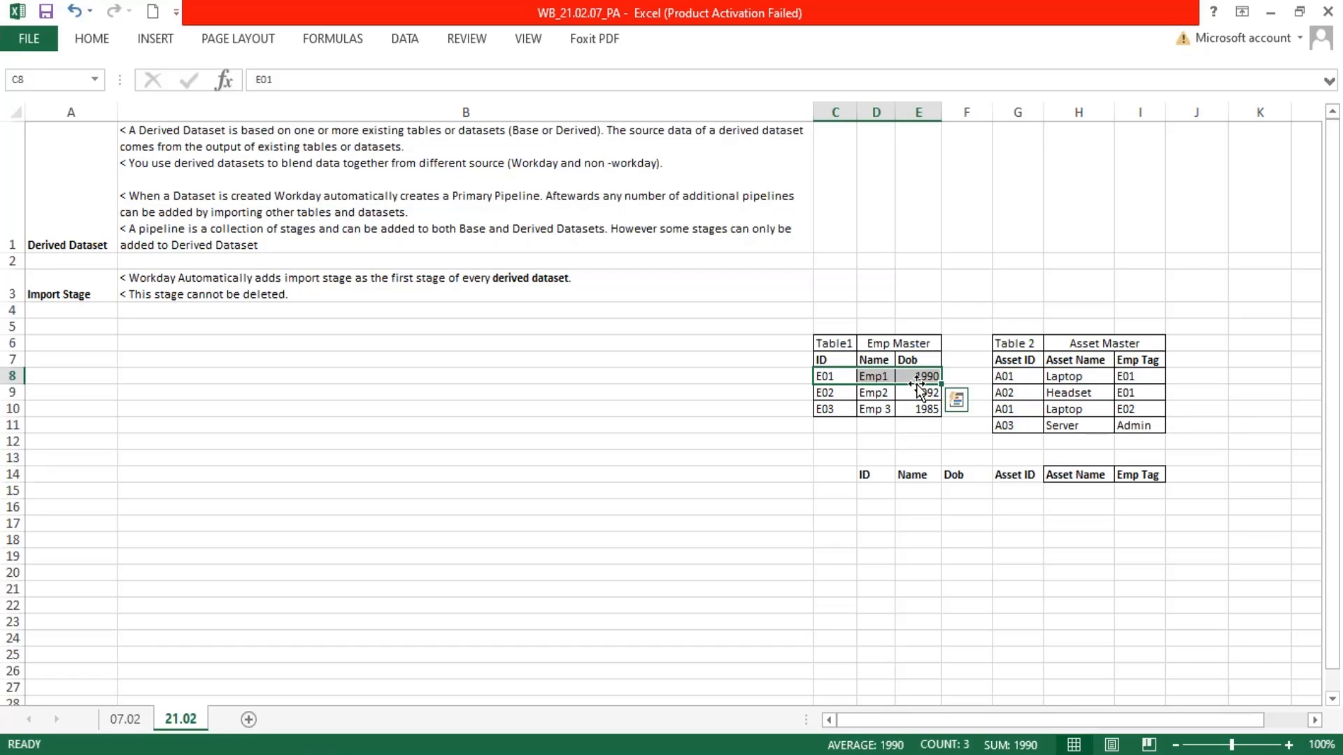
pyautogui.hotkey('ctrl', 'c')
pyautogui.click(867, 492)
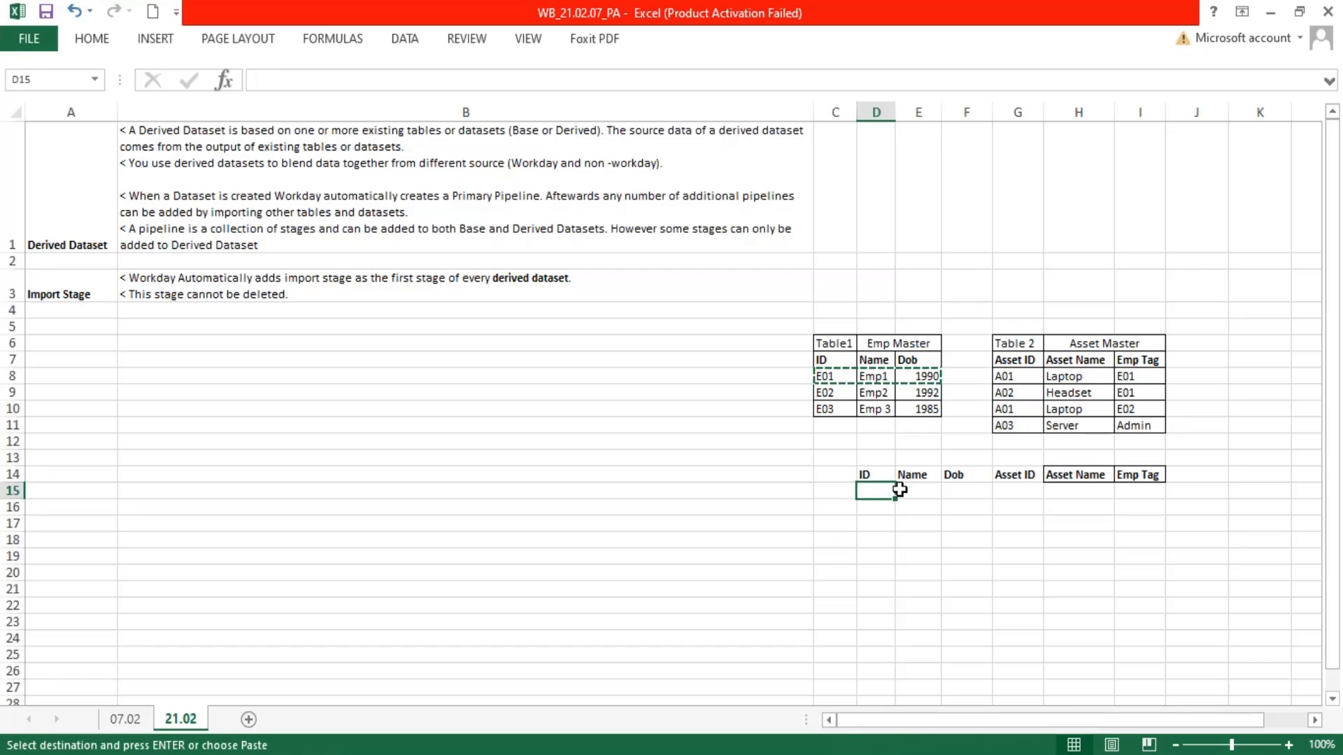
pyautogui.click(826, 377)
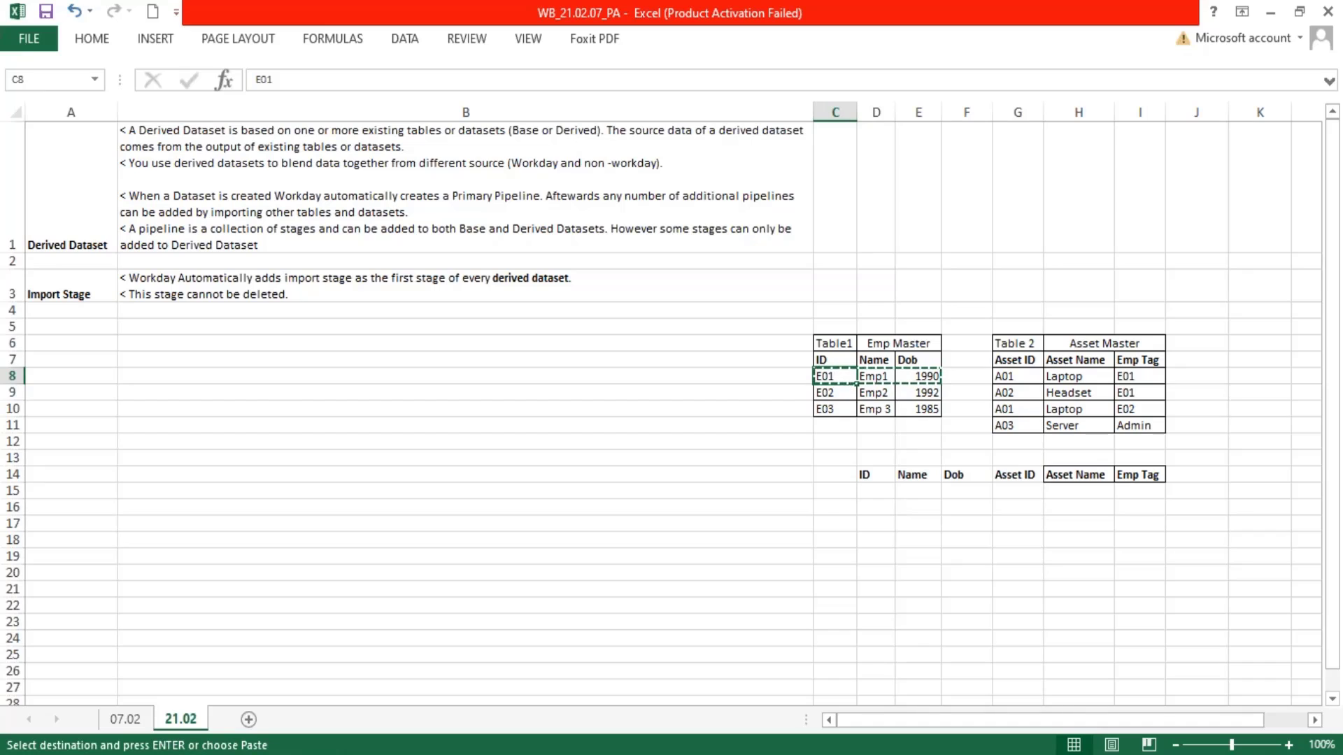
pyautogui.click(874, 490)
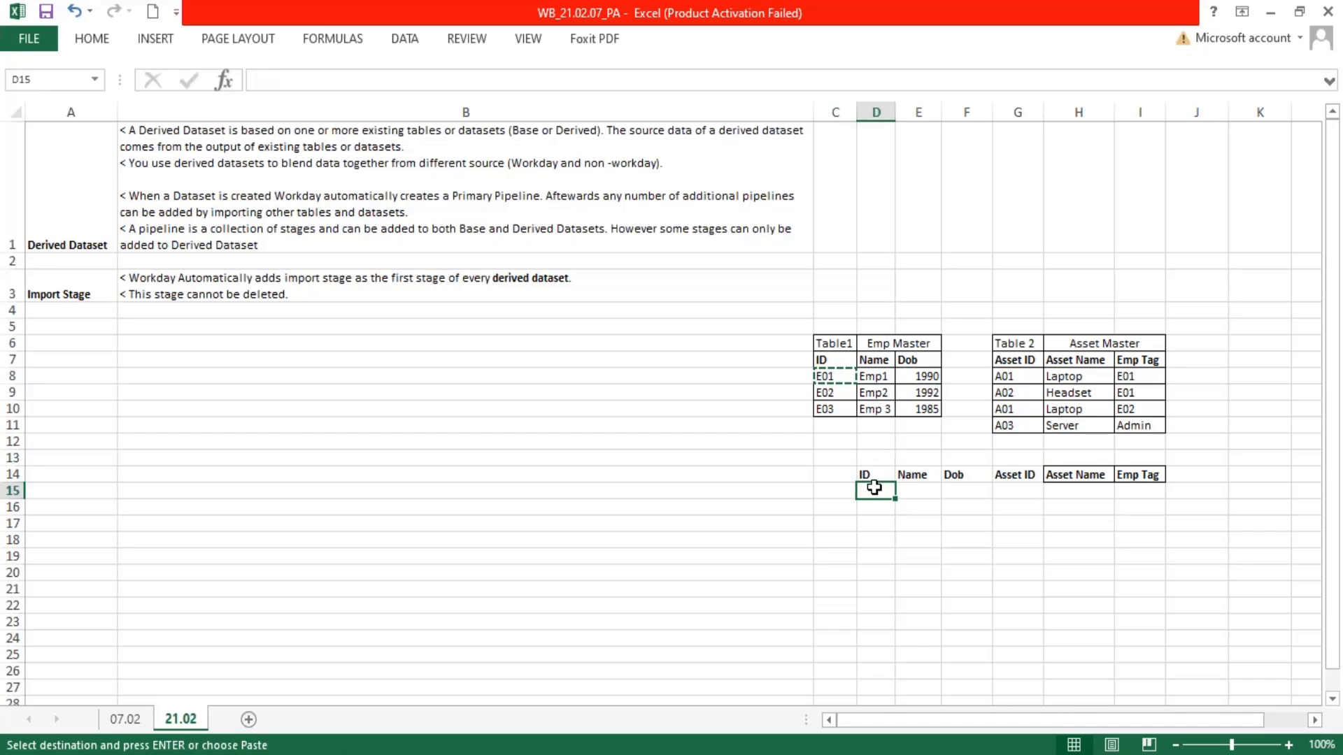
pyautogui.hotkey('ctrl', 'v')
# Copy the two Asset Master rows tagged E01, Laptop and Headset, into G15:I16
pyautogui.moveTo(1007, 376); pyautogui.dragTo(1126, 389)
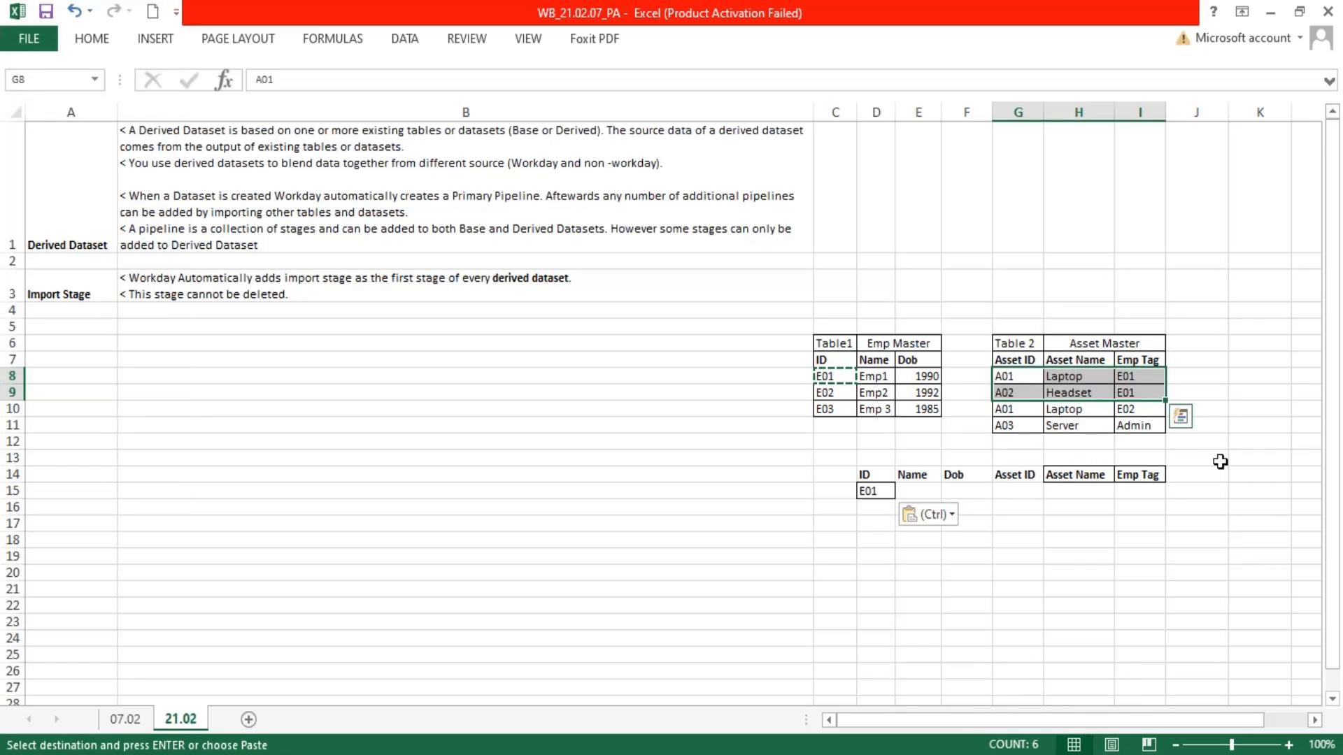
pyautogui.hotkey('ctrl', 'c')
pyautogui.click(1022, 489)
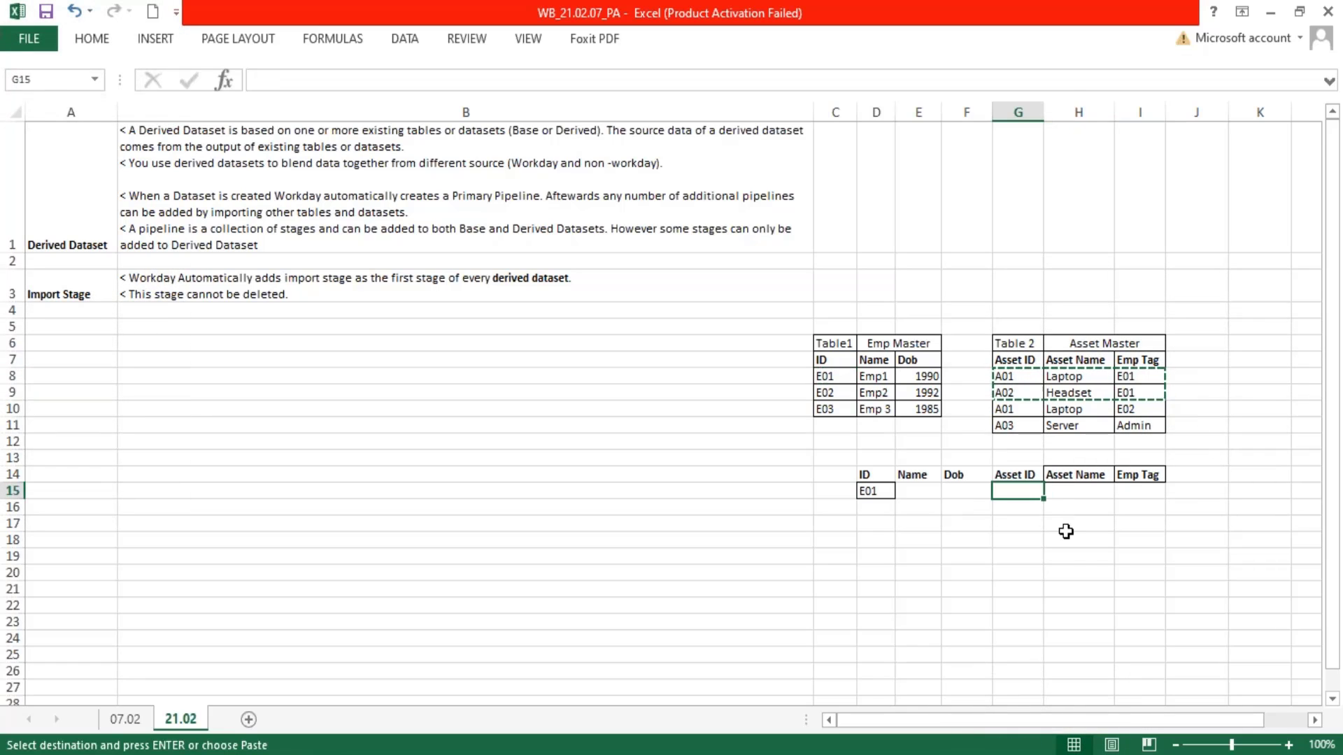
pyautogui.hotkey('ctrl', 'v')
# Check the Emp Tags of the two pasted asset rows and fill the ID in D15 down to D16
pyautogui.click(876, 493)
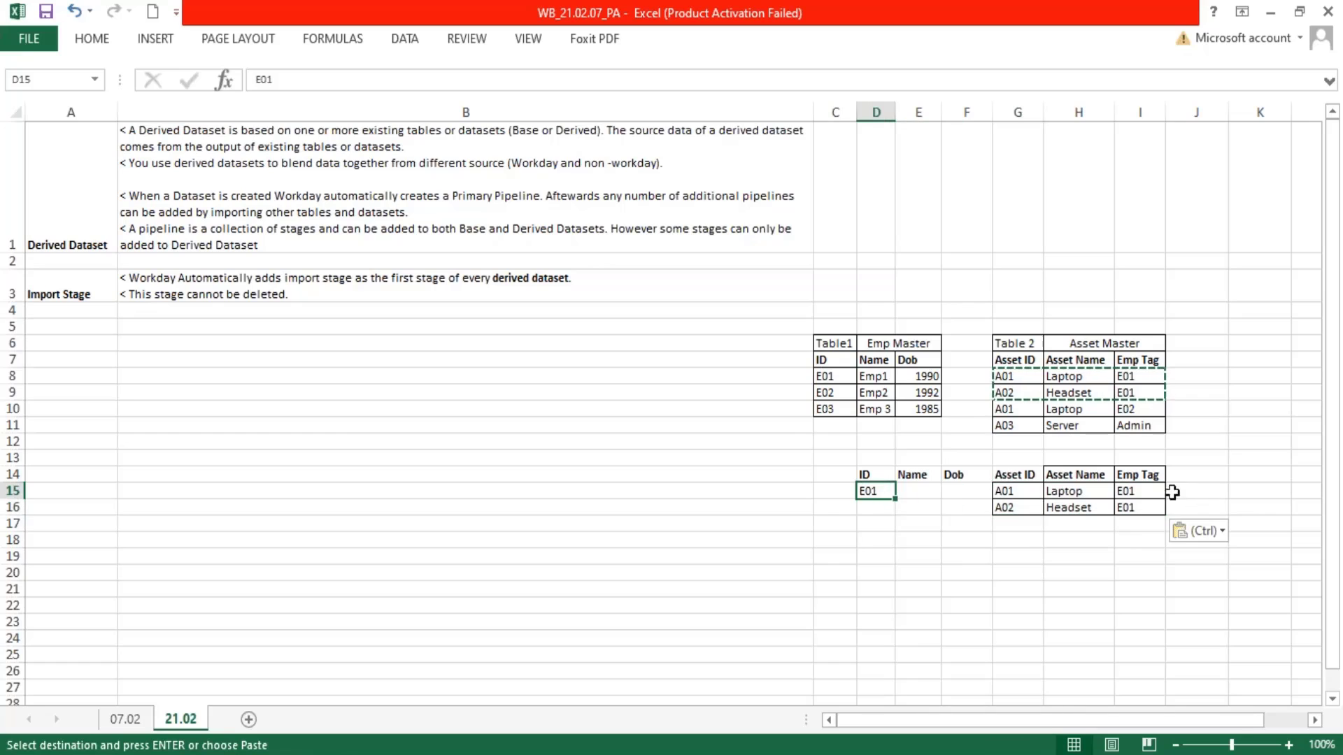
pyautogui.moveTo(1143, 492); pyautogui.dragTo(1135, 508)
pyautogui.click(879, 492)
pyautogui.moveTo(894, 500); pyautogui.dragTo(895, 513)
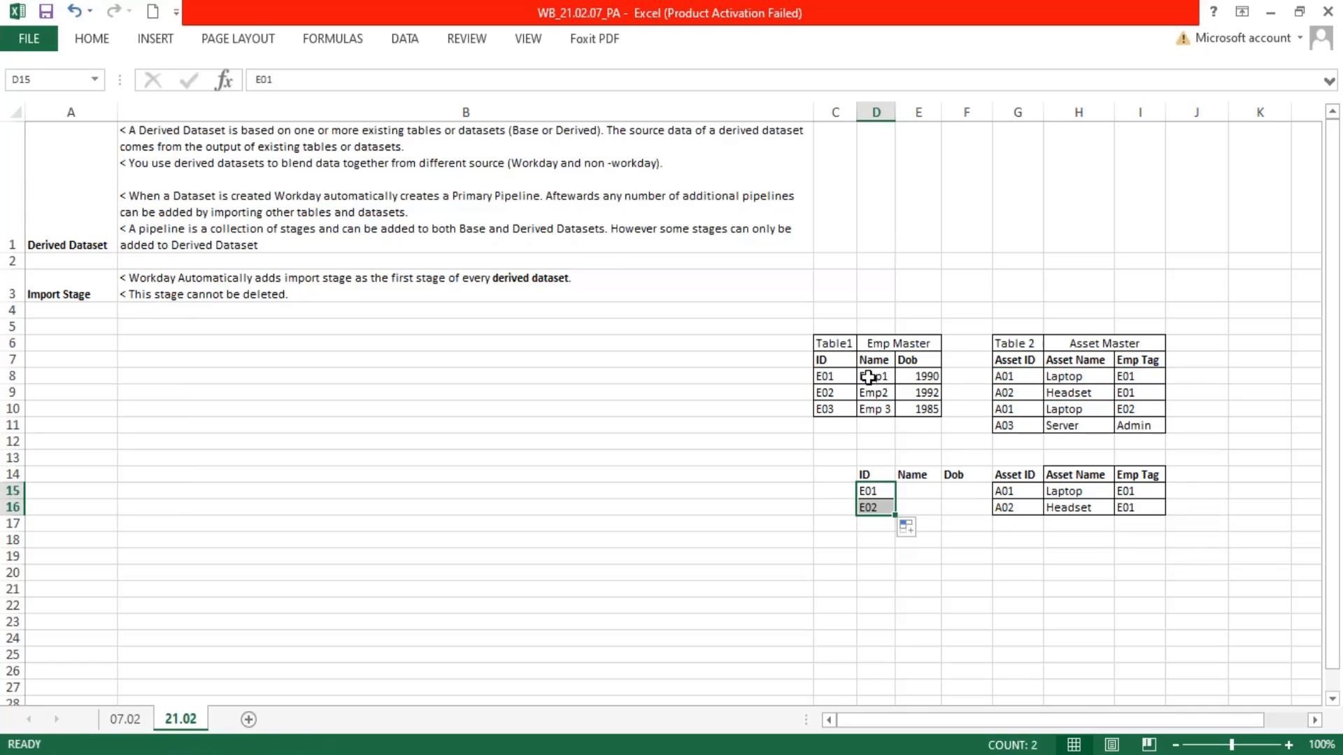
# Copy Emp1's Name and Dob from Emp Master into both joined rows, E15:F15 and E16:F16
pyautogui.moveTo(868, 377); pyautogui.dragTo(926, 376)
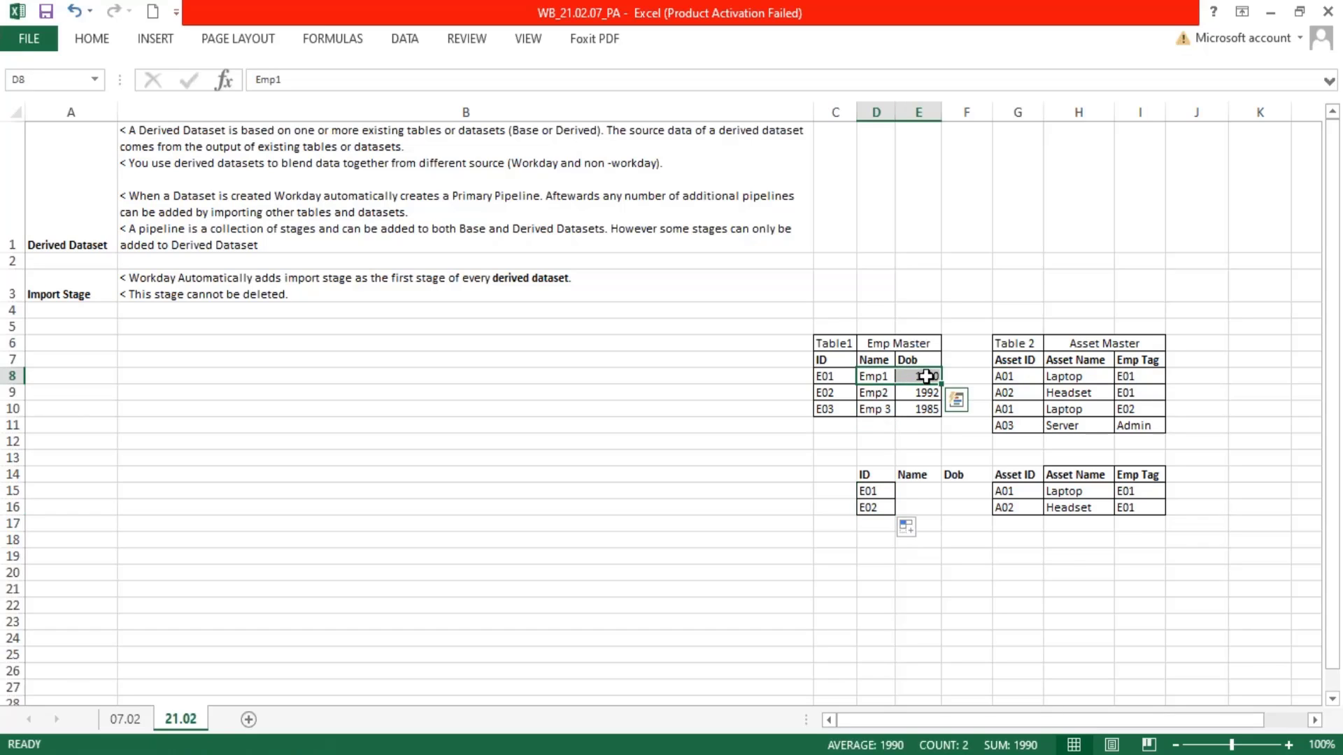
pyautogui.hotkey('ctrl', 'c')
pyautogui.click(922, 490)
pyautogui.hotkey('ctrl', 'v')
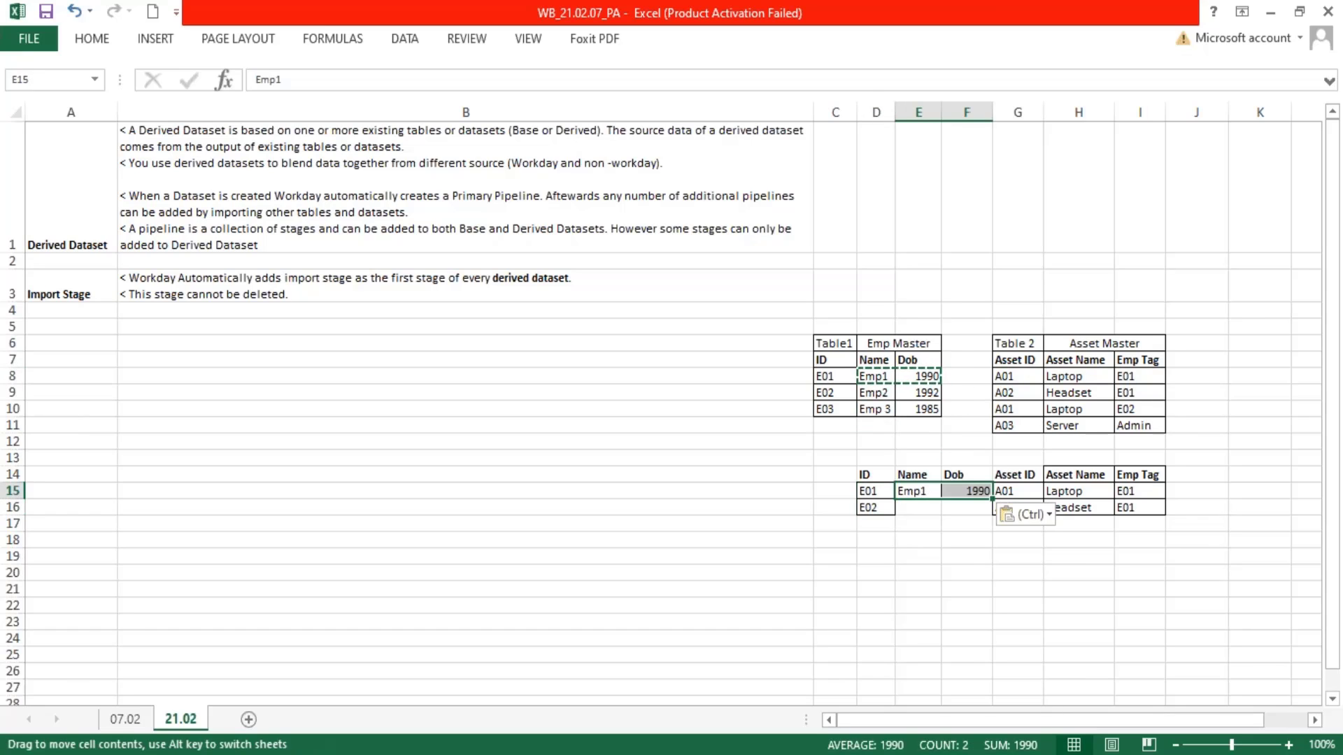
pyautogui.click(926, 505)
pyautogui.hotkey('ctrl', 'v')
pyautogui.click(1039, 568)
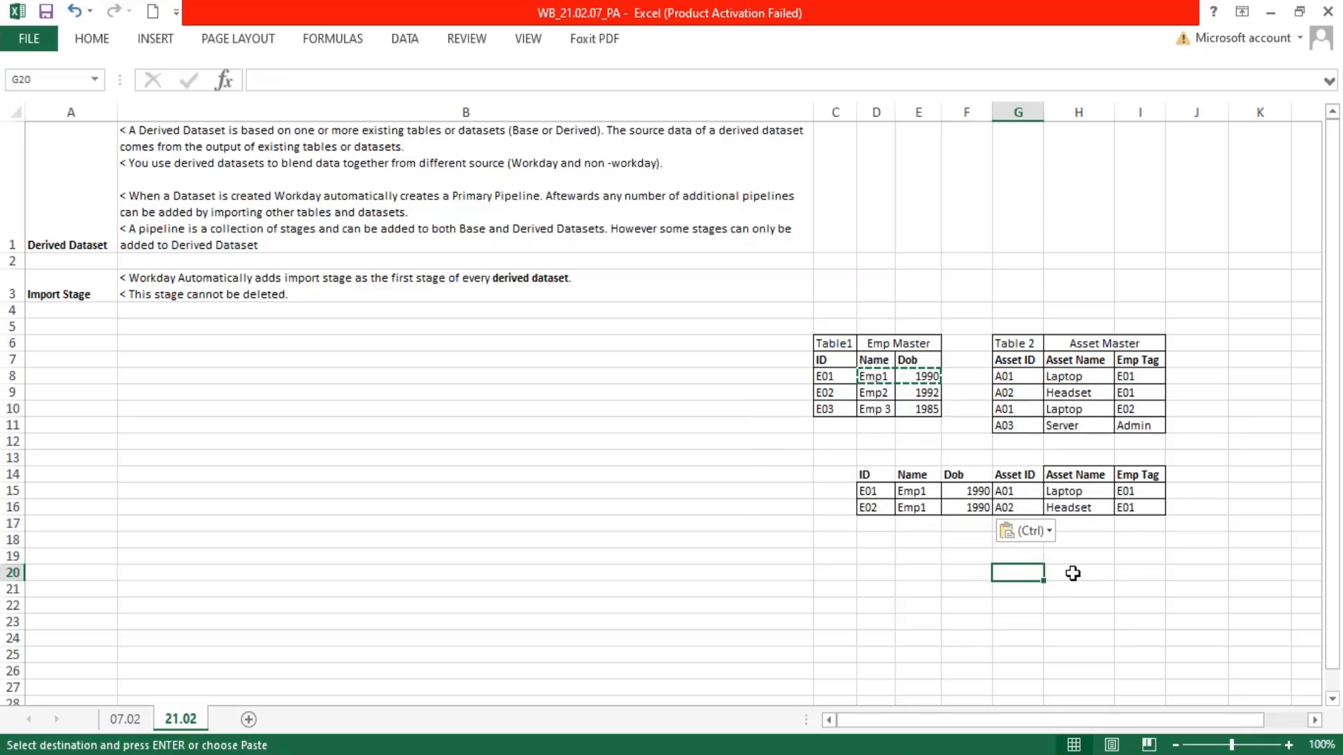
# Correct the ID in D16 to E01 and compare the joined rows with the E01 records in both source tables
pyautogui.doubleClick(876, 508)
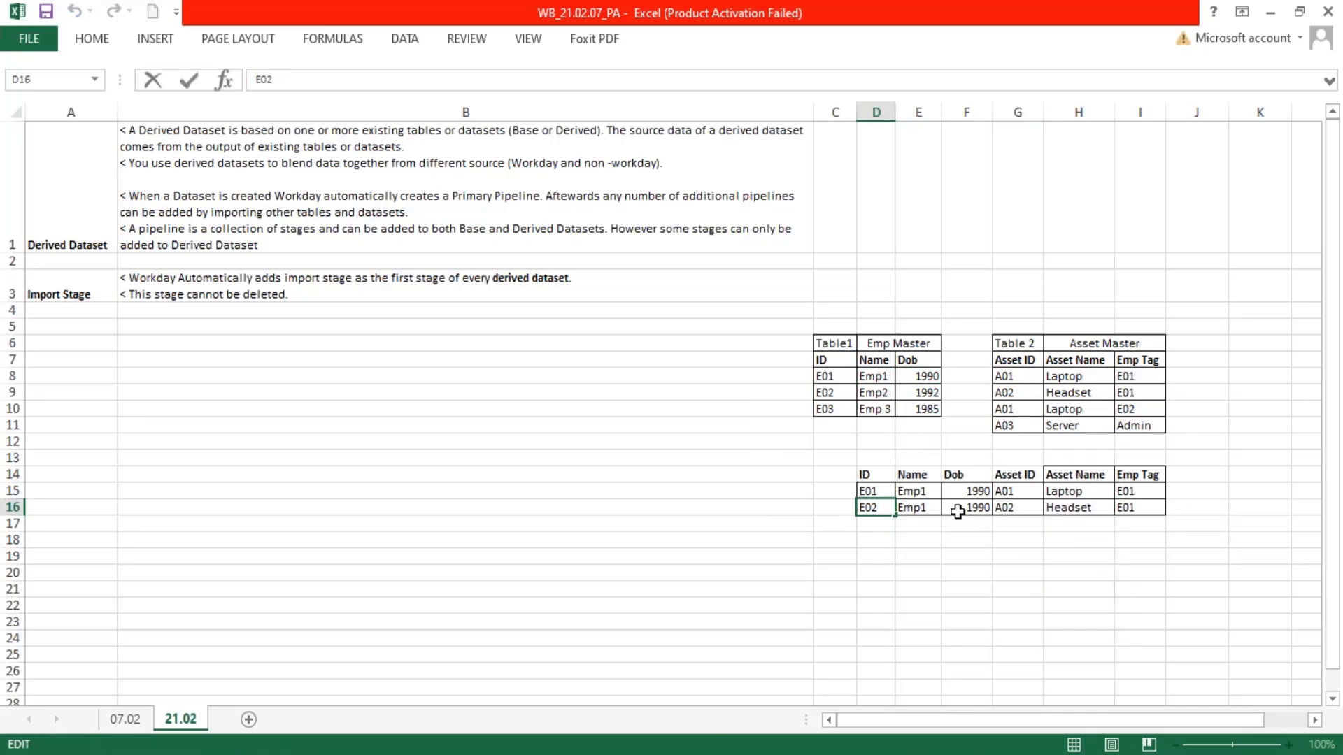
pyautogui.write('1')
pyautogui.press('Return')
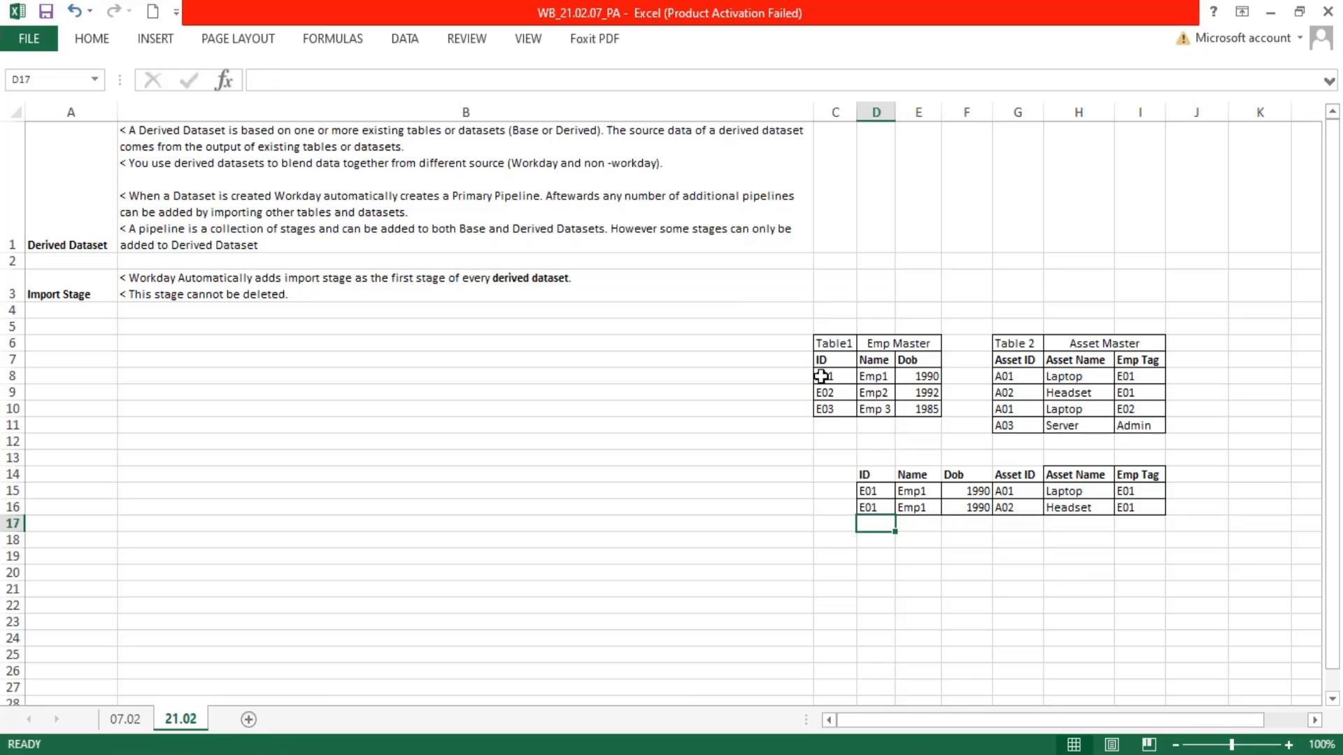
pyautogui.moveTo(821, 376); pyautogui.dragTo(929, 378)
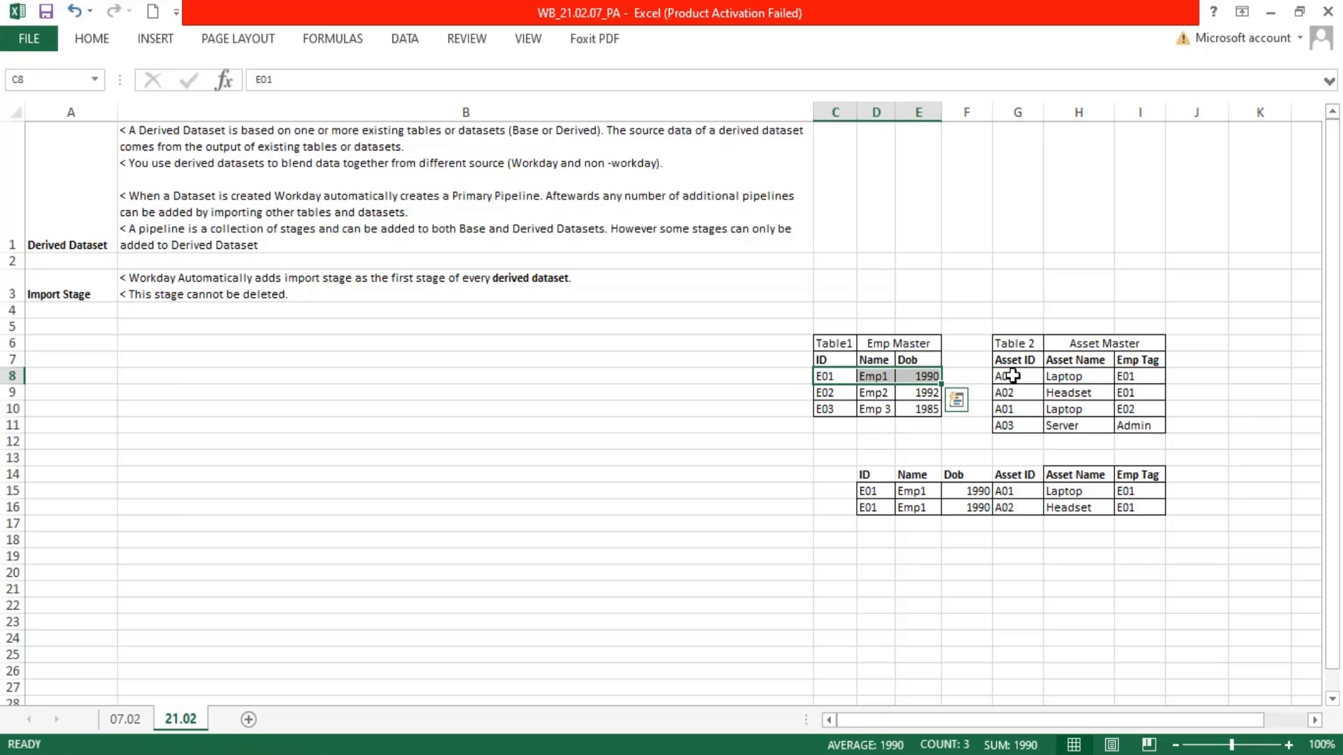
pyautogui.moveTo(1012, 375); pyautogui.dragTo(1145, 392)
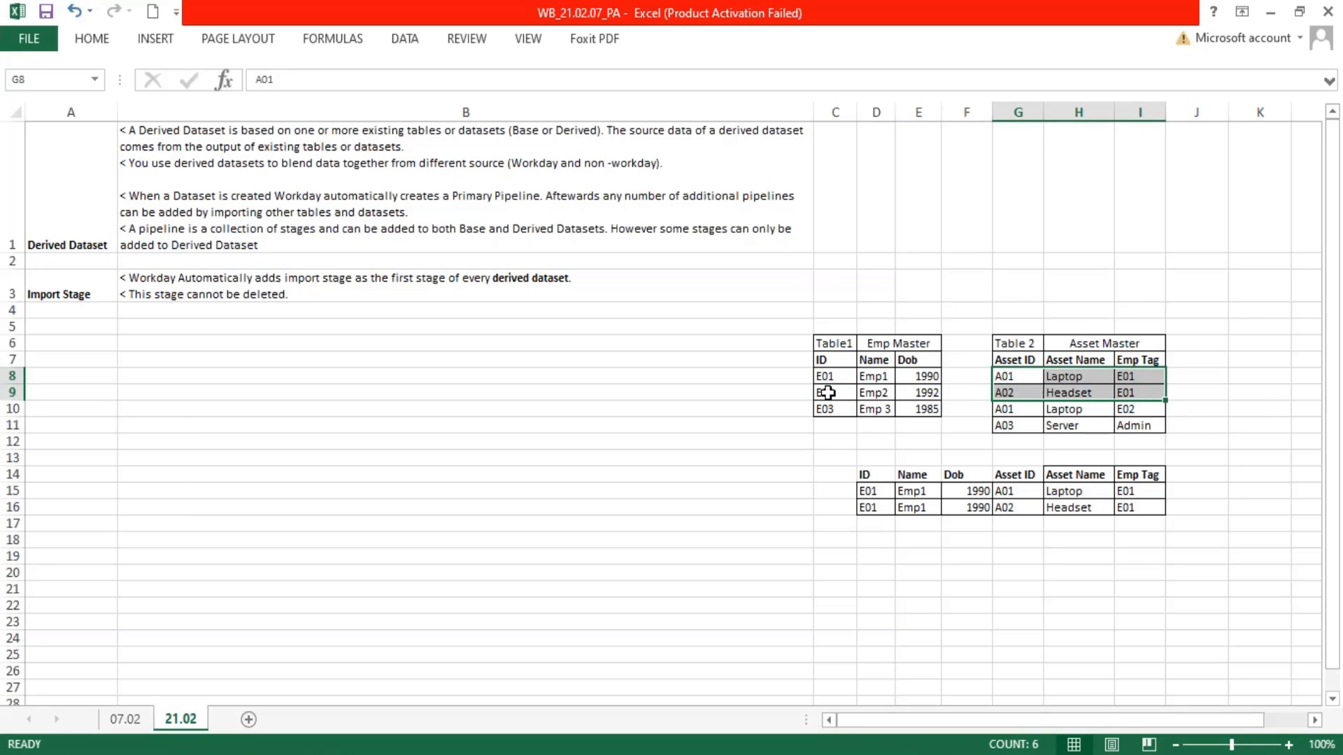
# Copy the E02 employee row from Emp Master into D17:F17 of the joined table
pyautogui.moveTo(827, 392); pyautogui.dragTo(918, 399)
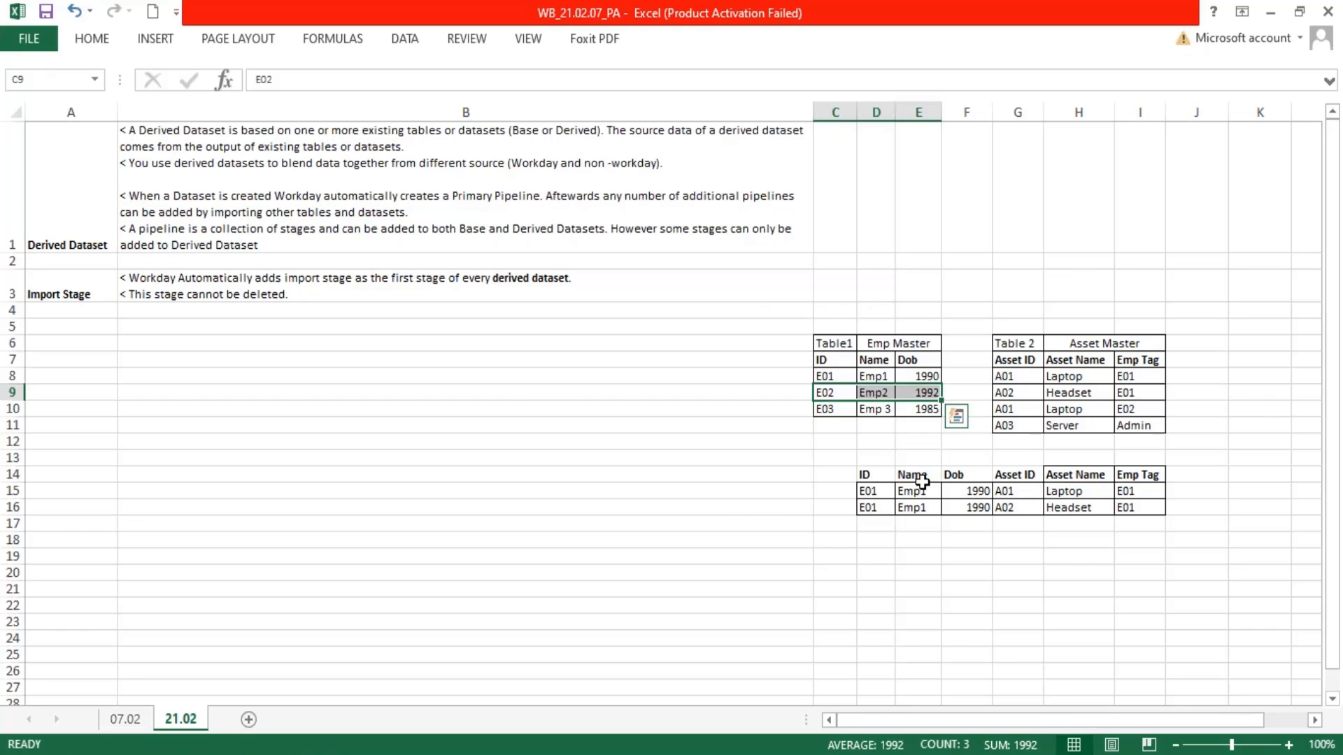
pyautogui.hotkey('ctrl', 'q')
pyautogui.click(1023, 642)
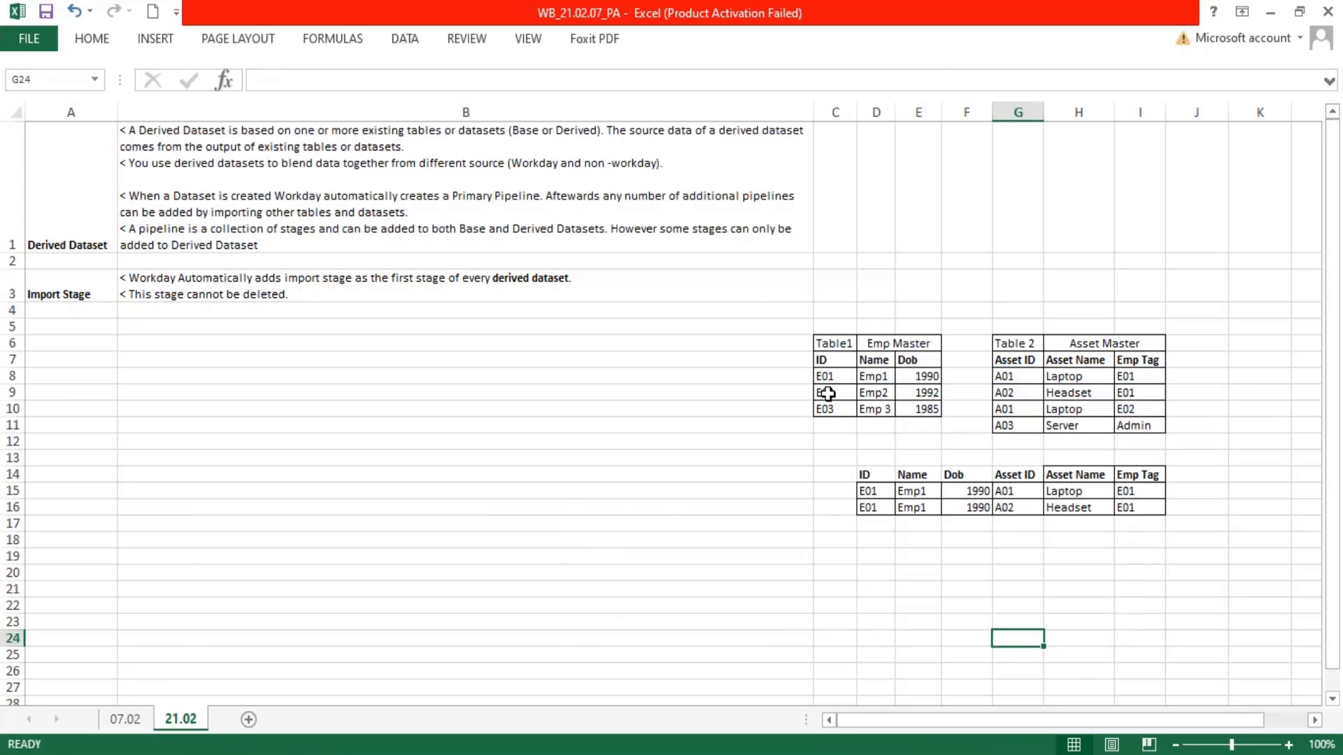
pyautogui.moveTo(828, 393); pyautogui.dragTo(922, 393)
pyautogui.hotkey('ctrl', 'c')
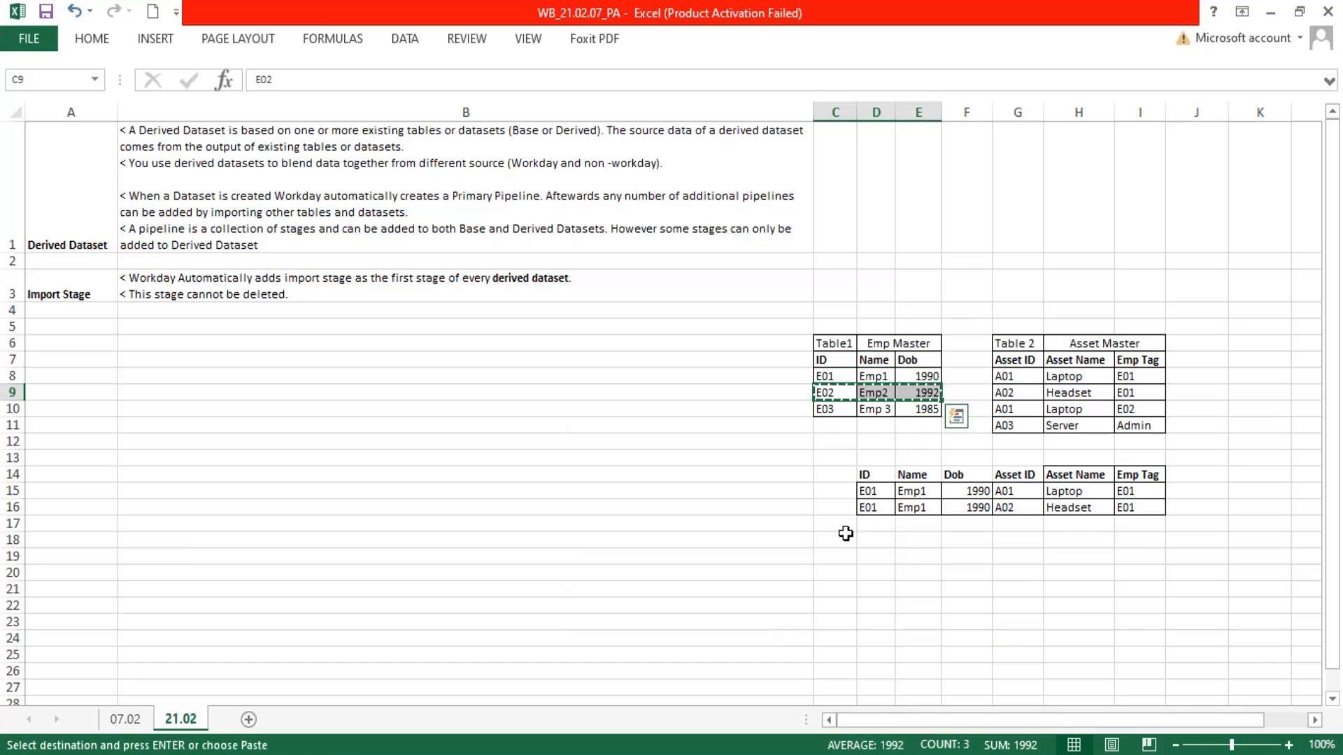
pyautogui.click(875, 523)
pyautogui.hotkey('ctrl', 'v')
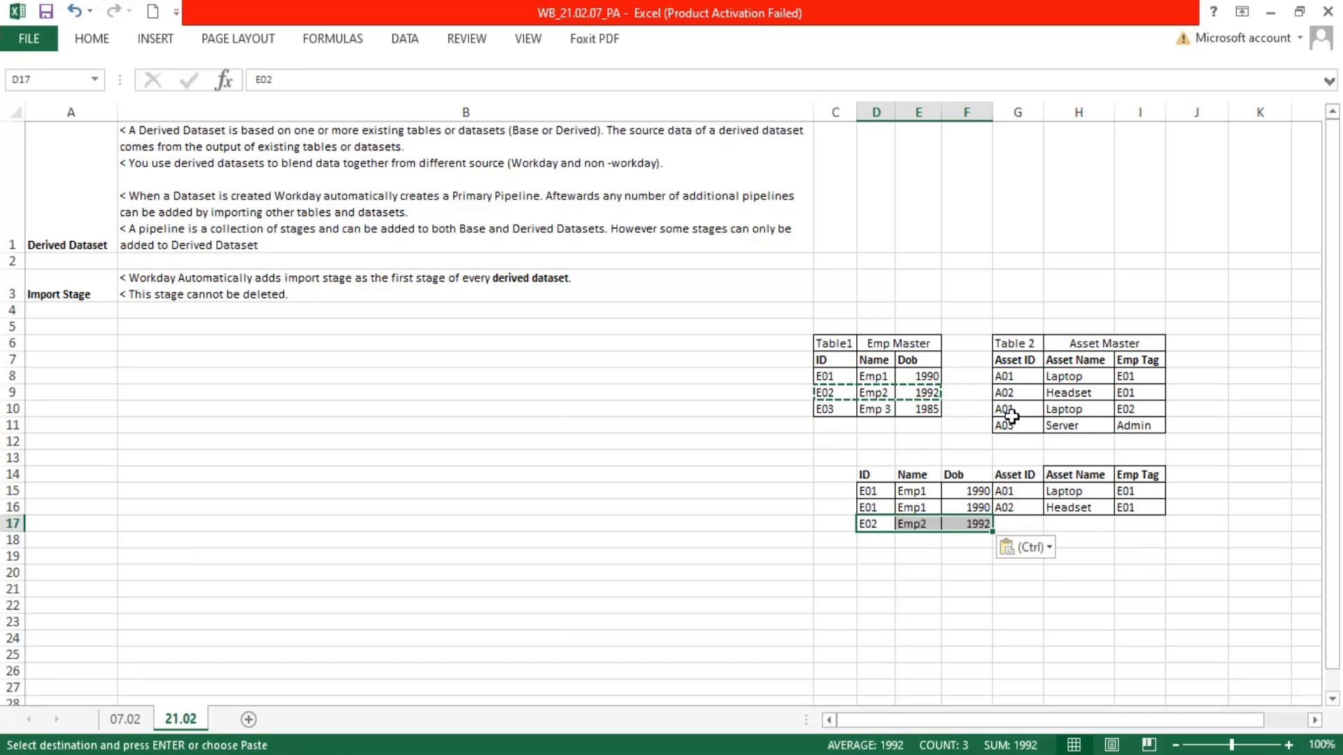
# Copy the Asset Master Laptop row tagged E02 into G17:I17, completing the E02 joined row
pyautogui.moveTo(1011, 417); pyautogui.dragTo(1122, 418)
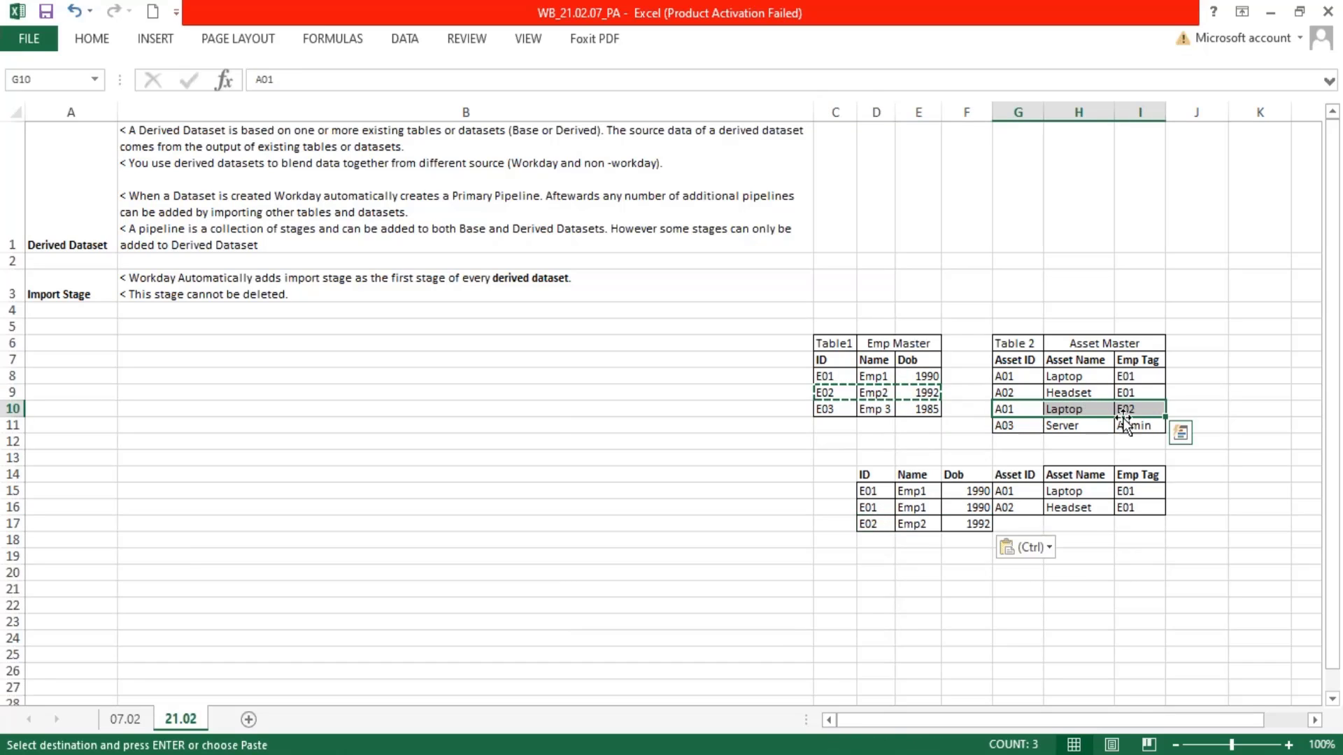
pyautogui.hotkey('ctrl', 'c')
pyautogui.click(1023, 527)
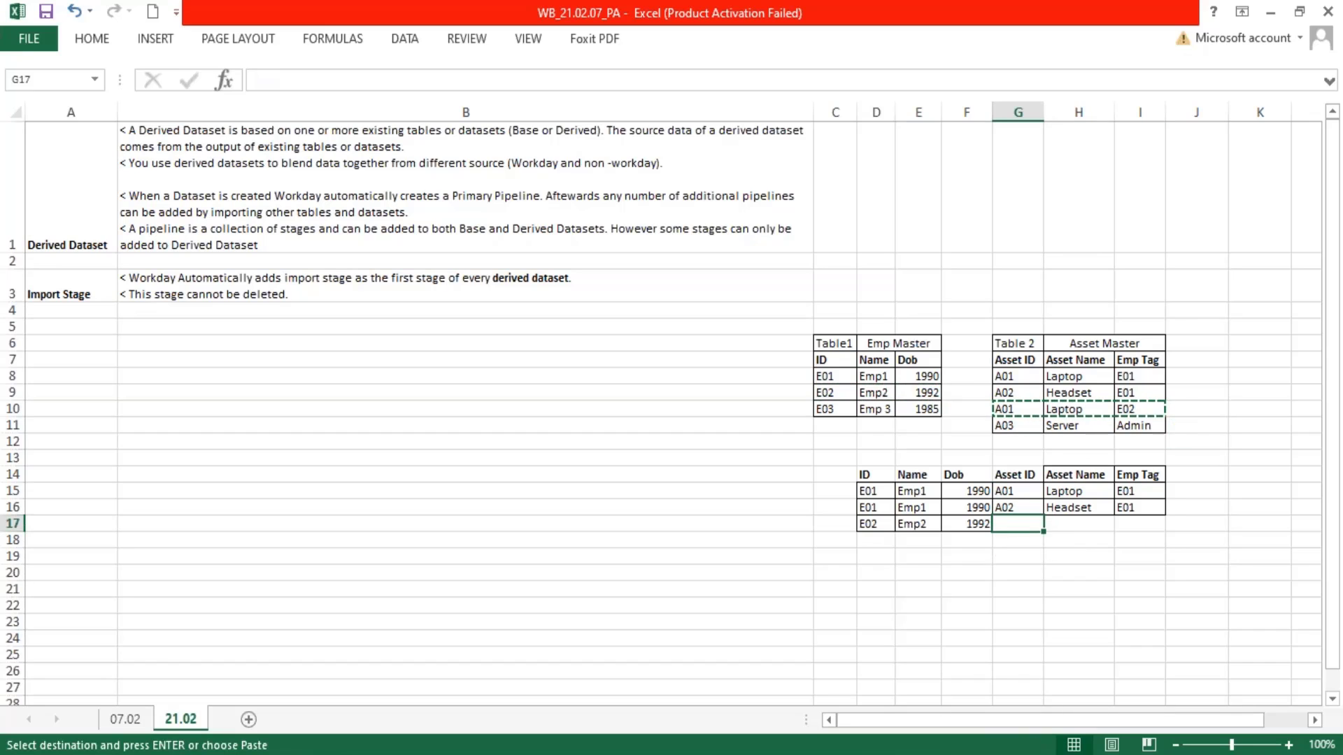
pyautogui.hotkey('ctrl', 'v')
pyautogui.click(1018, 589)
pyautogui.press('Escape')
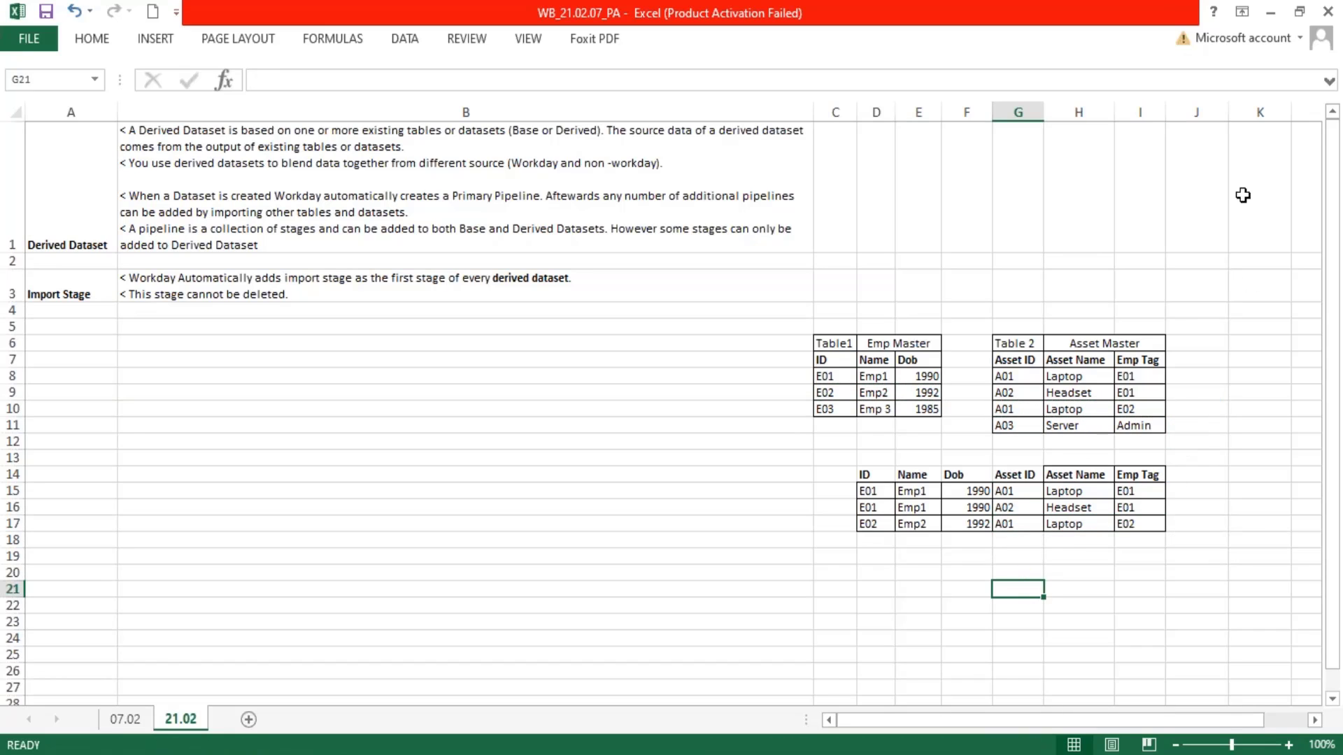
# Shade the unmatched E03 row in Emp Master and the A03 Server row in Asset Master light red
pyautogui.moveTo(821, 380); pyautogui.dragTo(927, 393)
pyautogui.moveTo(826, 409); pyautogui.dragTo(919, 411)
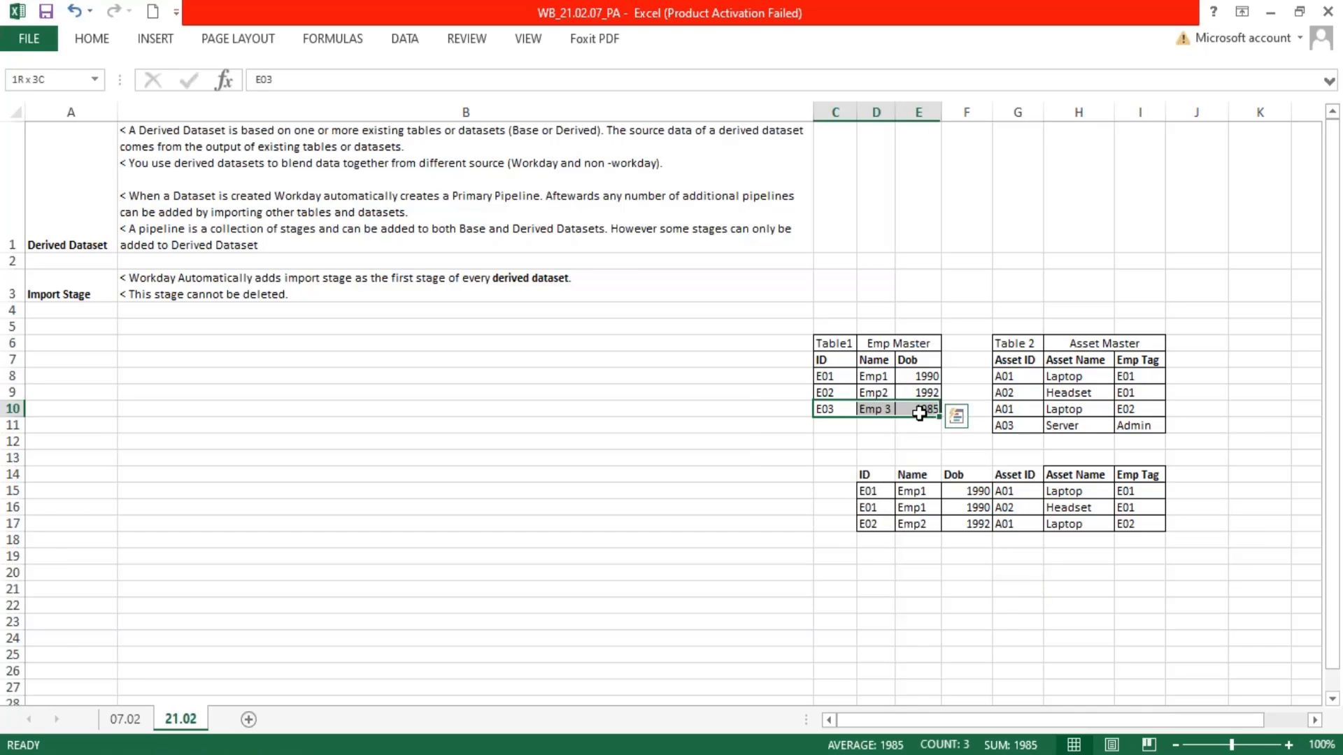
pyautogui.click(92, 38)
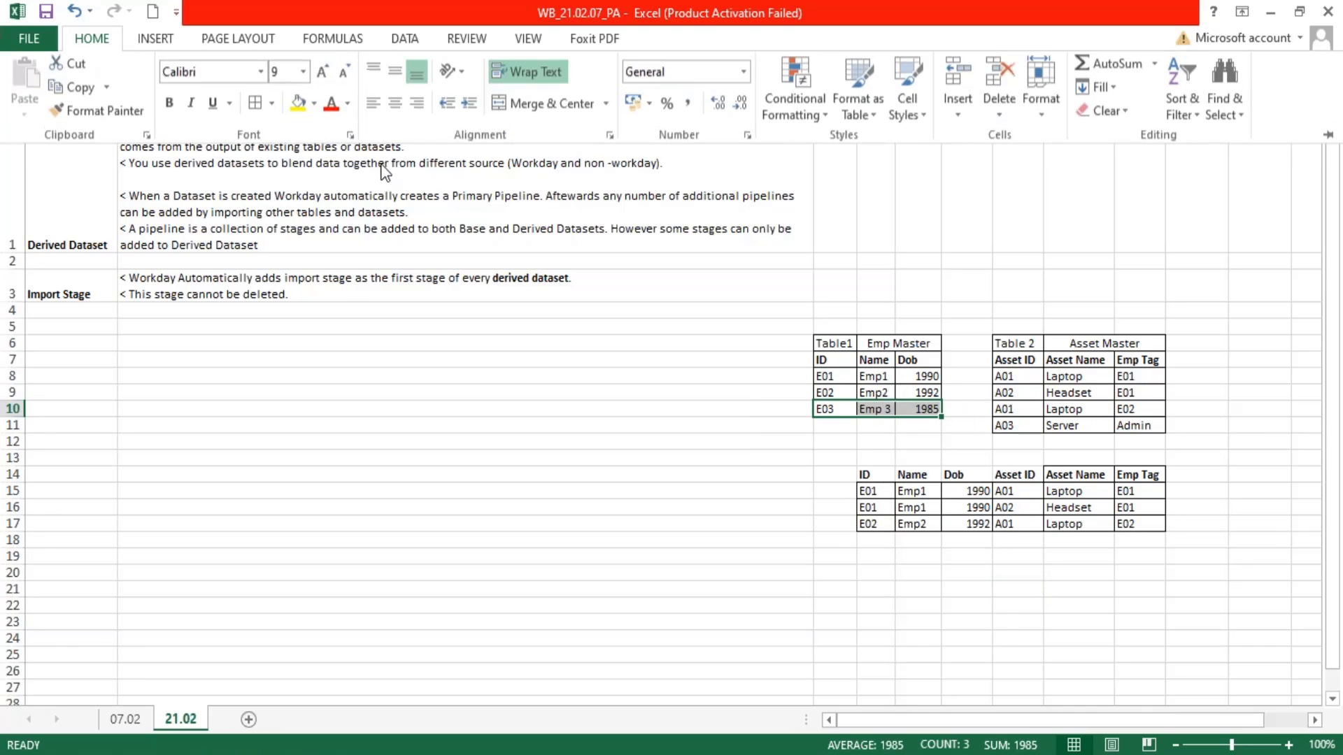
pyautogui.click(314, 105)
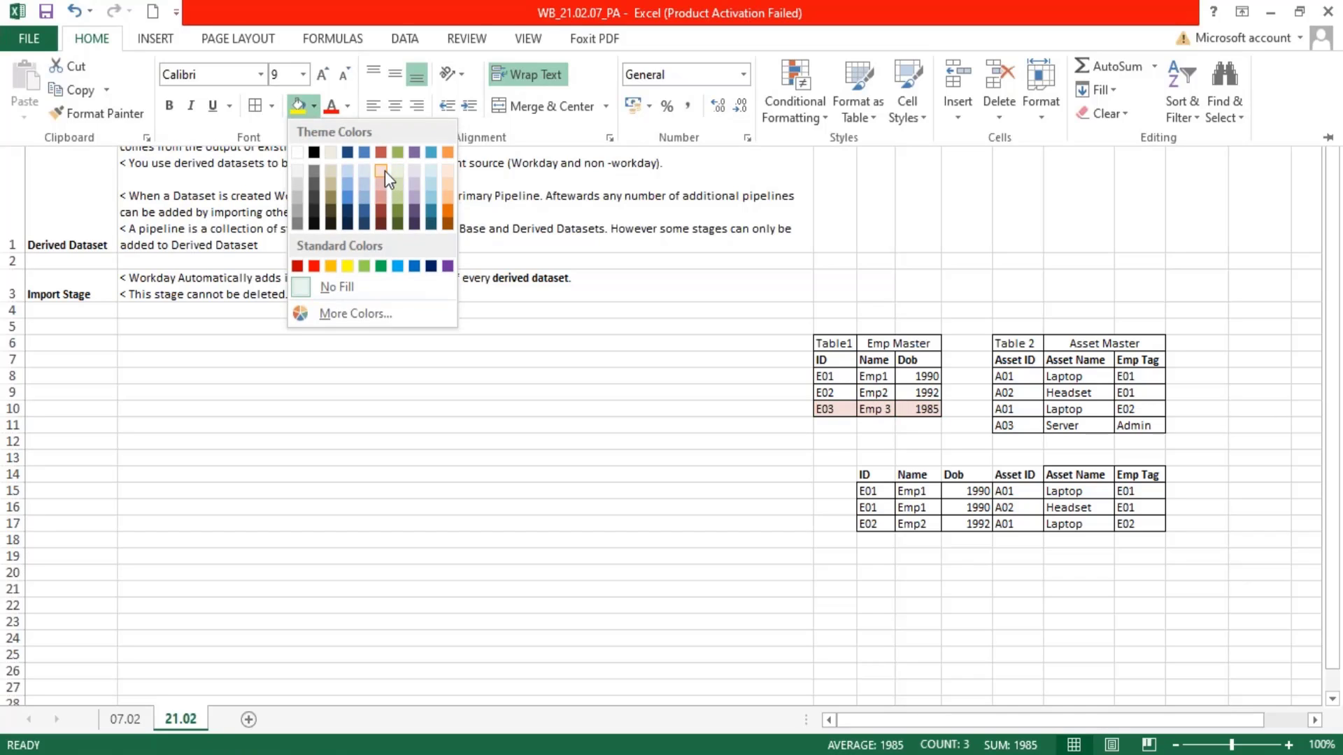
pyautogui.click(384, 171)
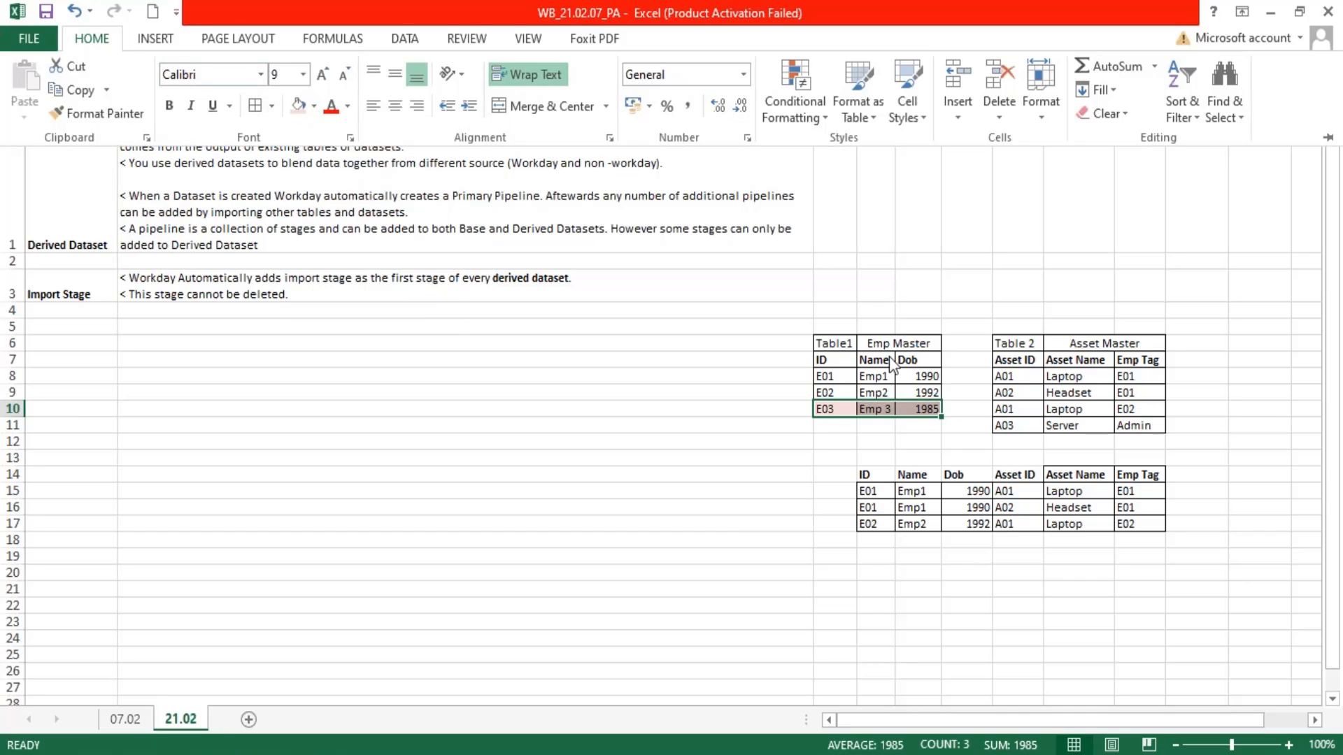
pyautogui.moveTo(1005, 430); pyautogui.dragTo(1147, 428)
pyautogui.click(108, 48)
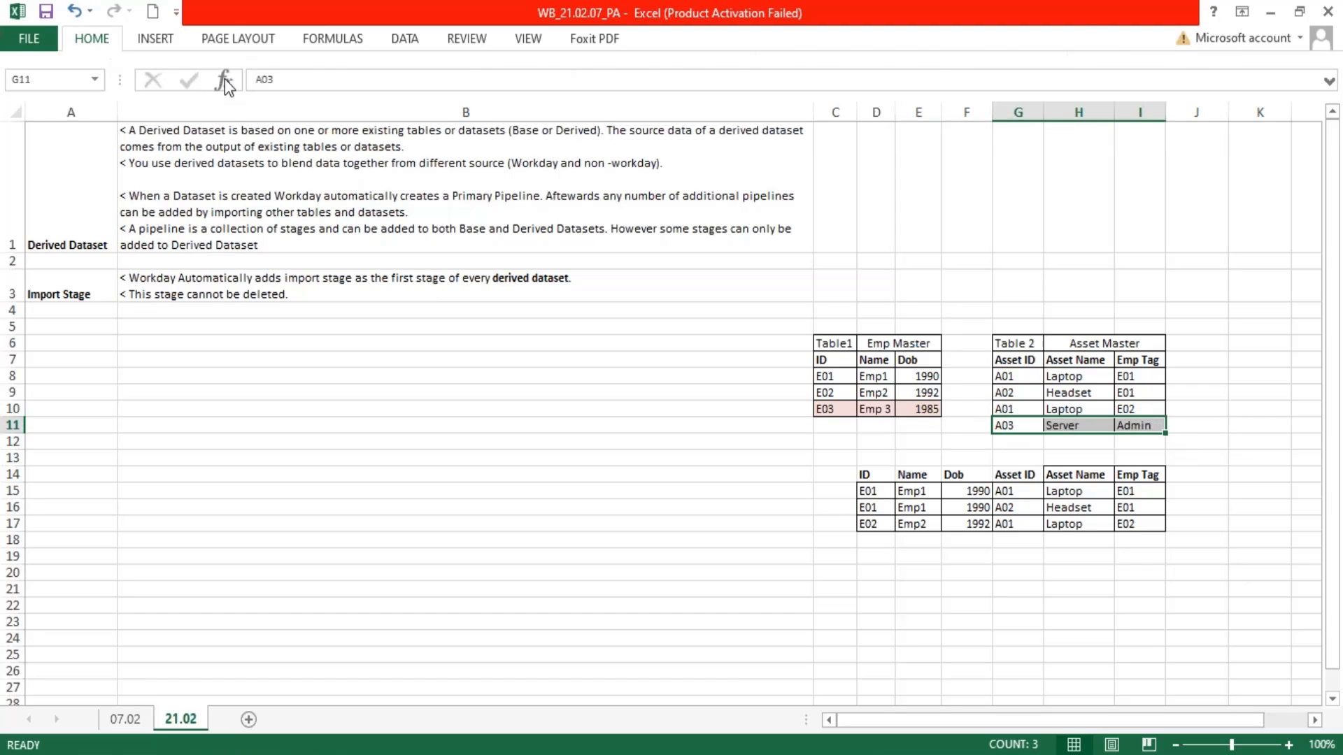
pyautogui.click(300, 106)
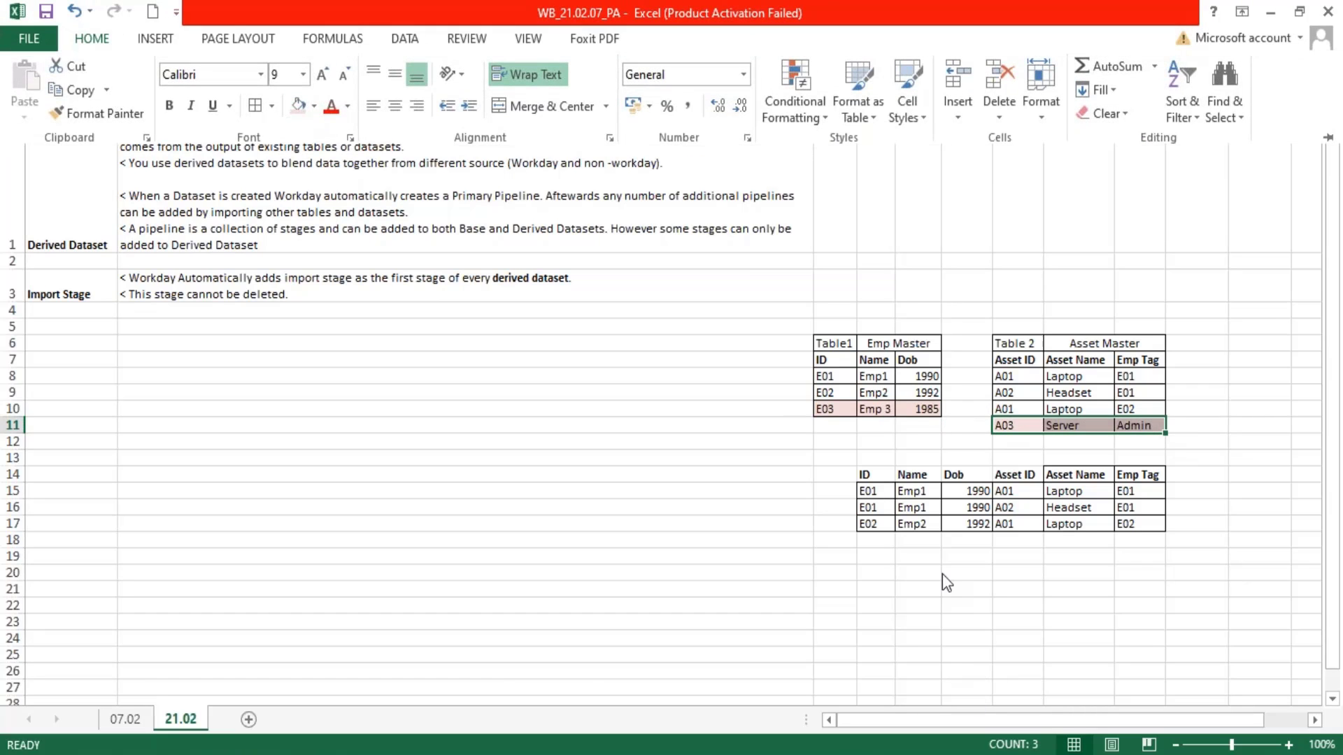
pyautogui.click(919, 605)
pyautogui.moveTo(1038, 471); pyautogui.dragTo(867, 473)
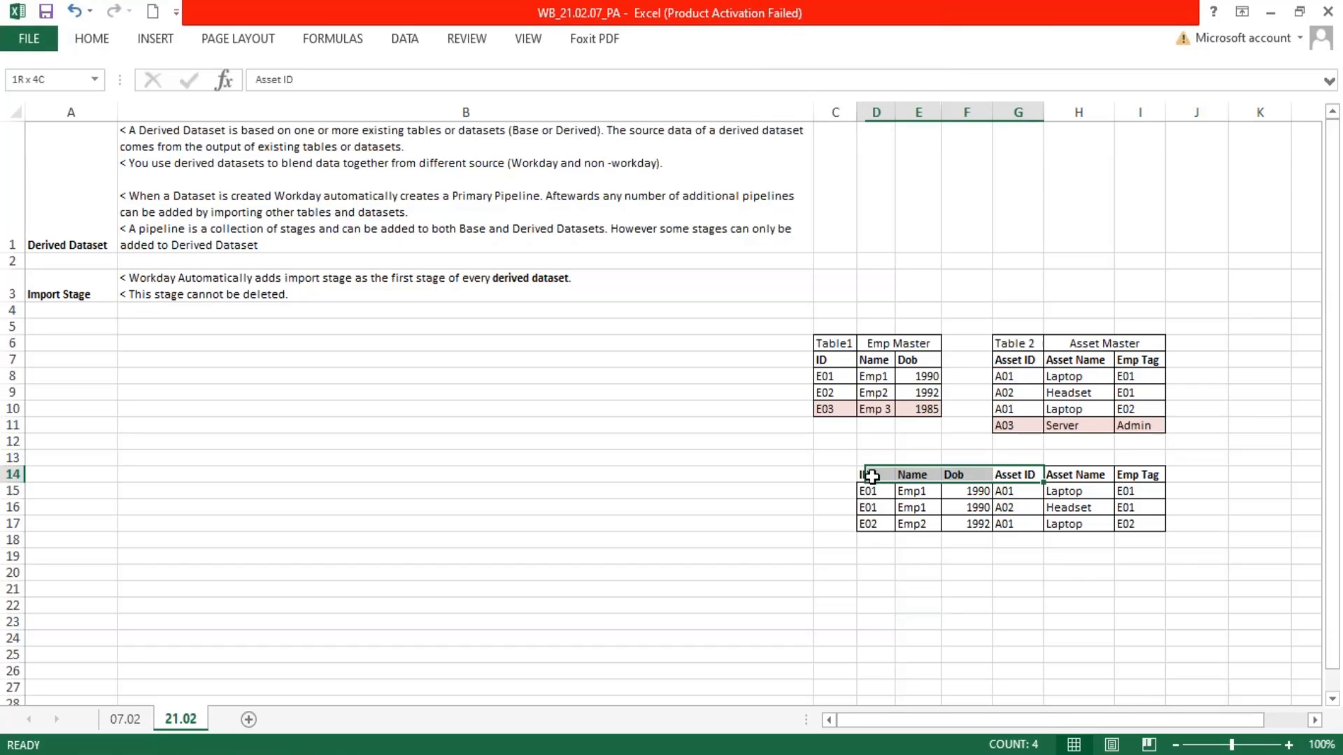
pyautogui.click(99, 45)
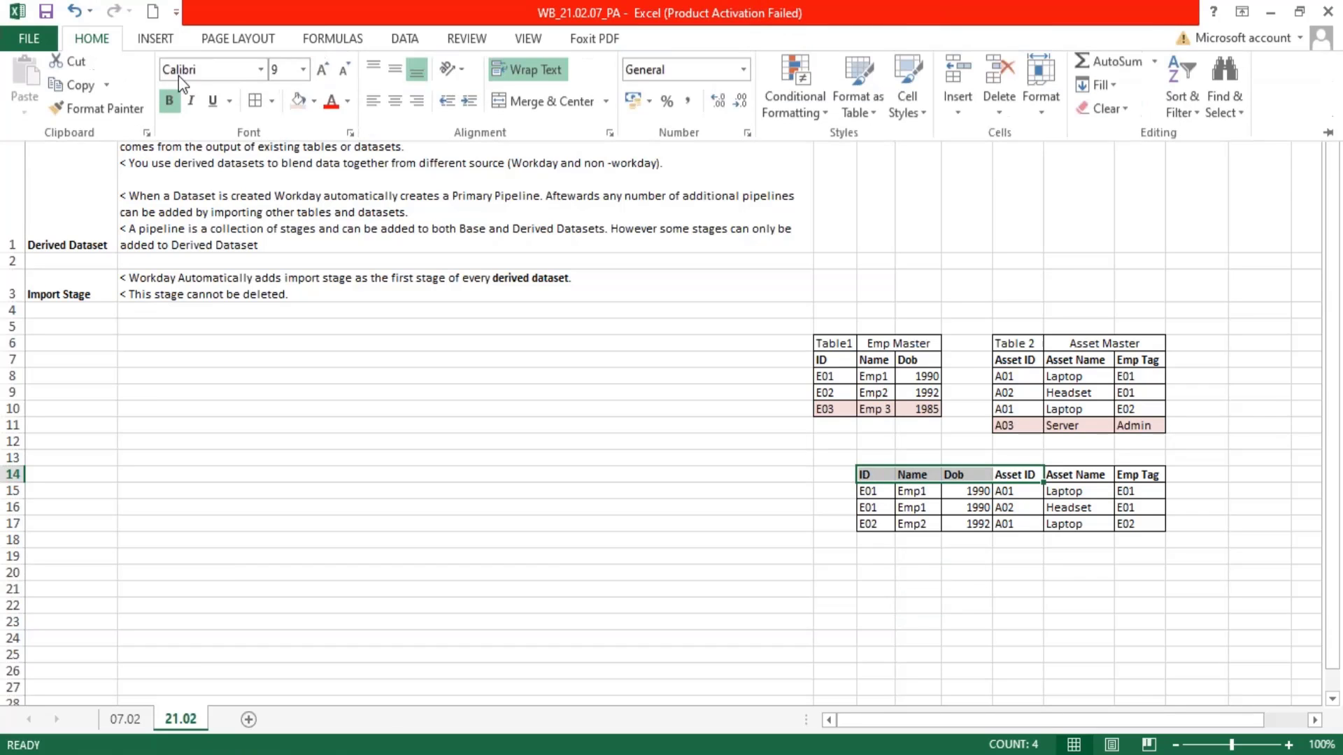
pyautogui.click(912, 607)
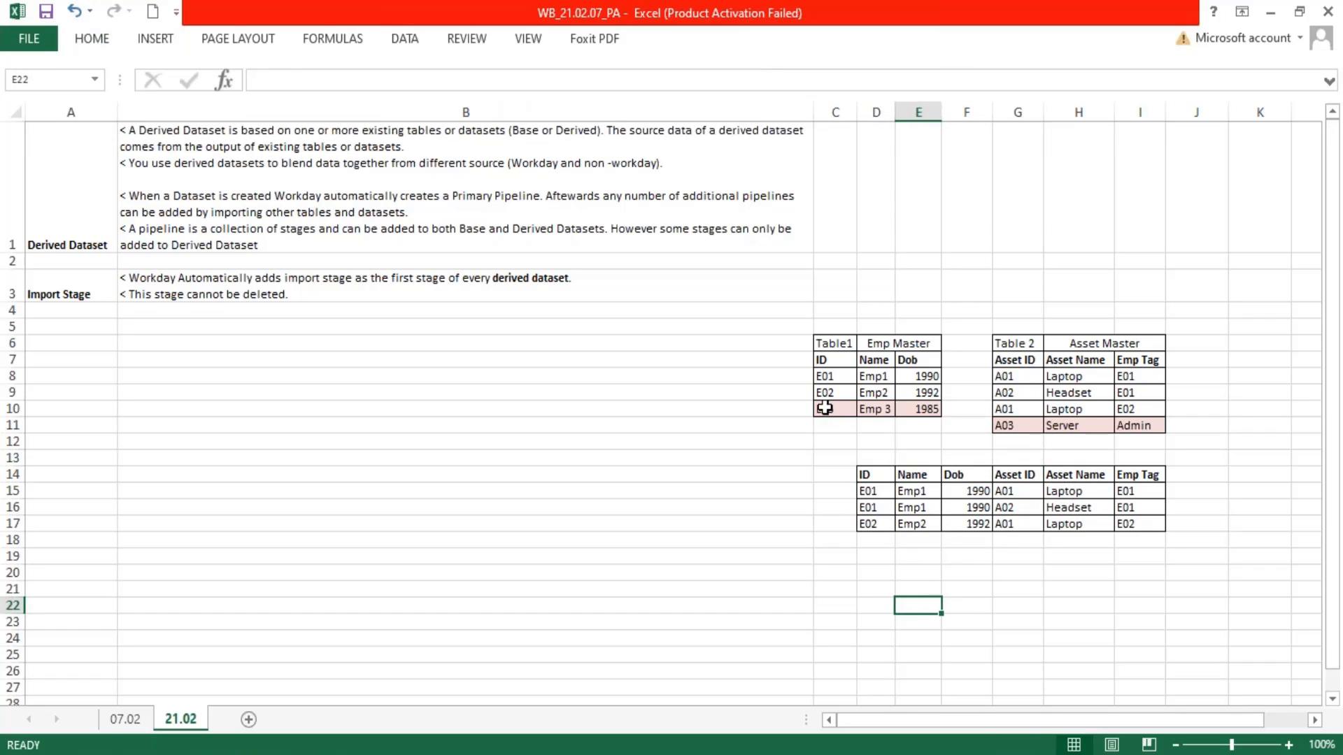
# Copy the shaded E03 row from Emp Master into D18:F18 of the joined table
pyautogui.moveTo(825, 408); pyautogui.dragTo(927, 408)
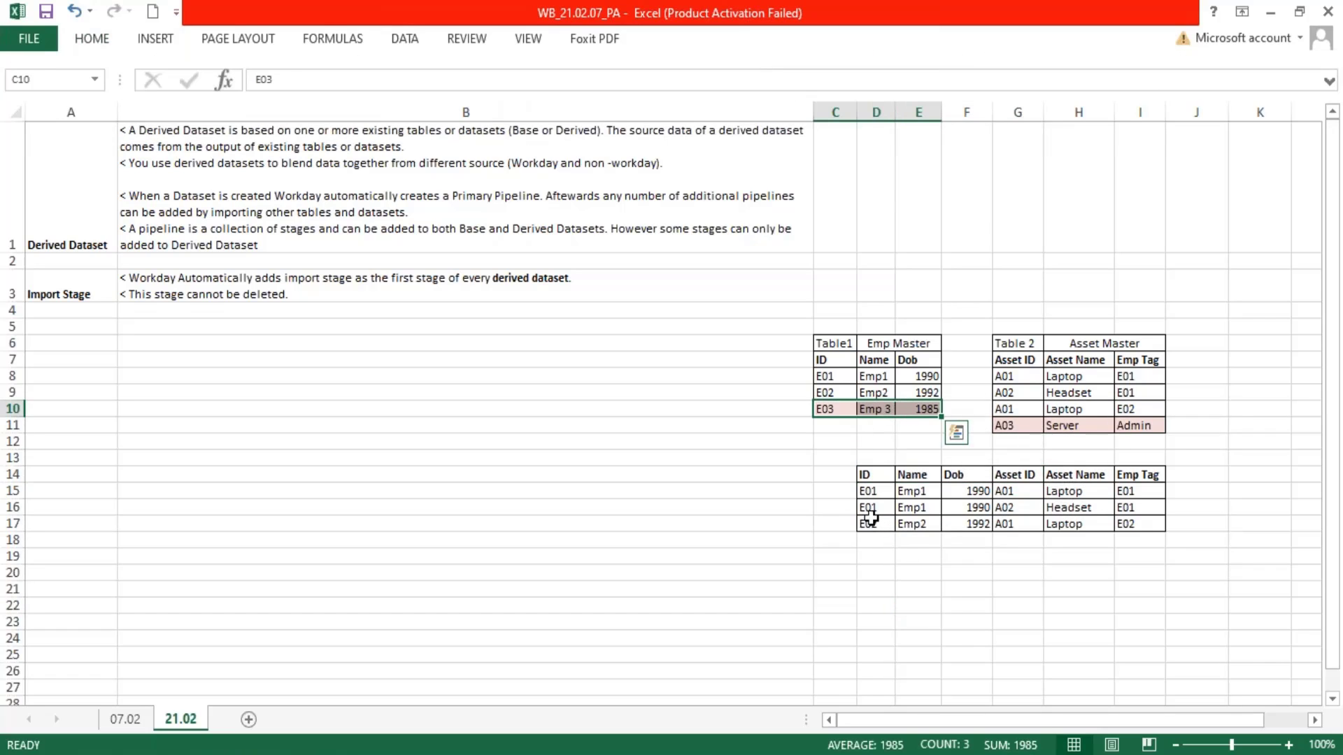
pyautogui.hotkey('ctrl', 'c')
pyautogui.click(873, 541)
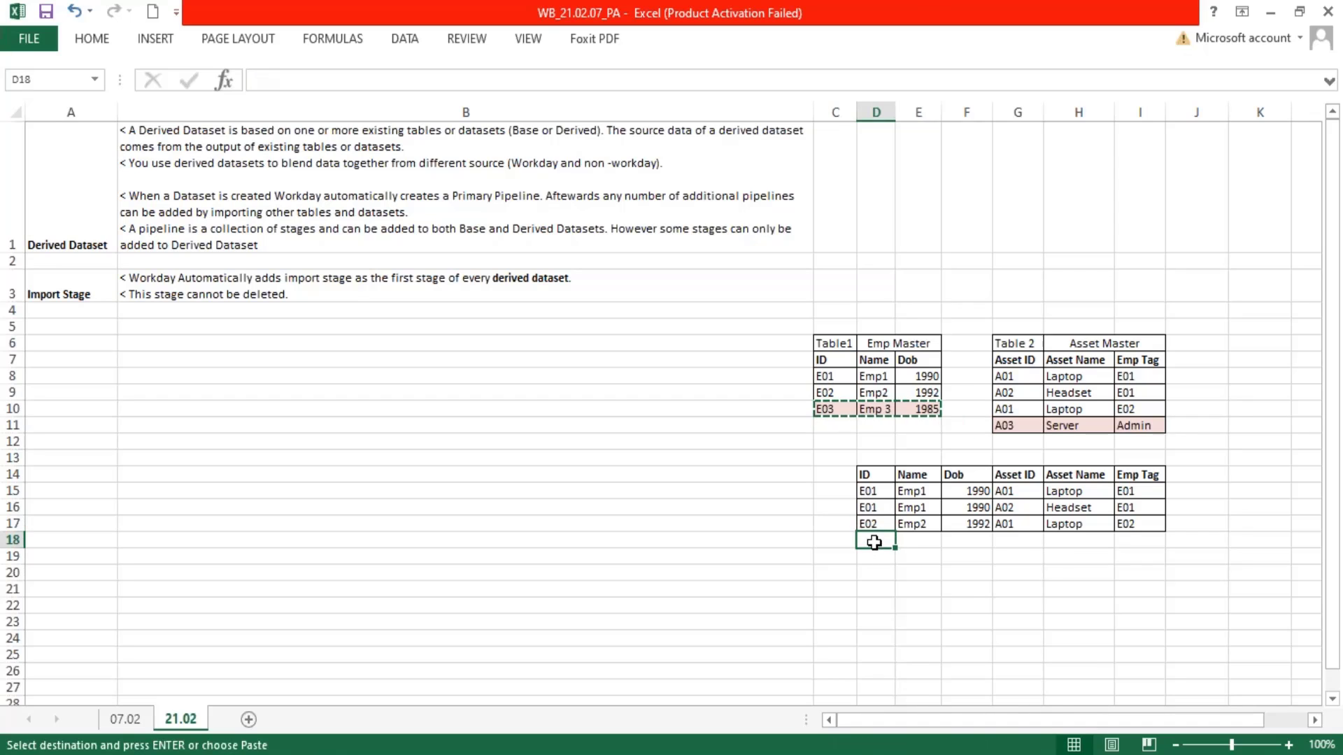
pyautogui.hotkey('ctrl', 'v')
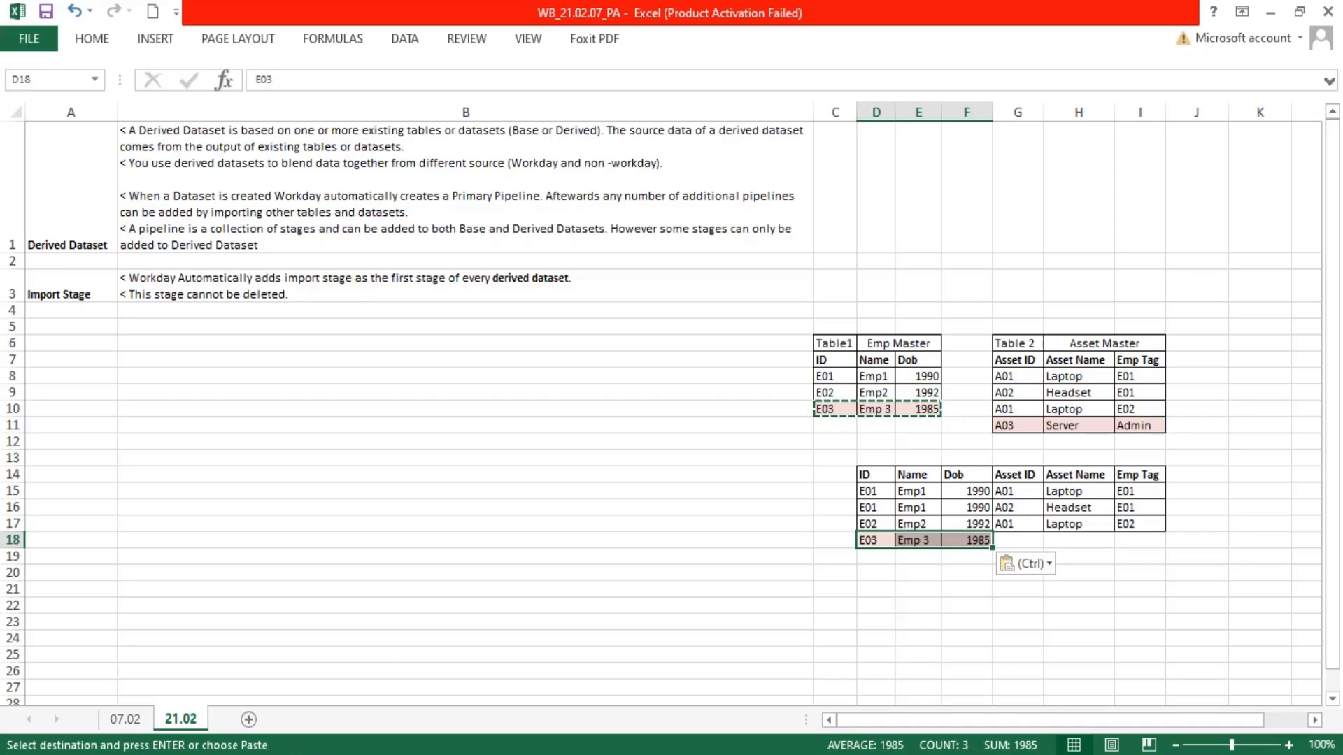
# Fill the asset columns of the E03 joined row with null in G18 and Null in H18 and I18
pyautogui.moveTo(830, 341); pyautogui.dragTo(923, 409)
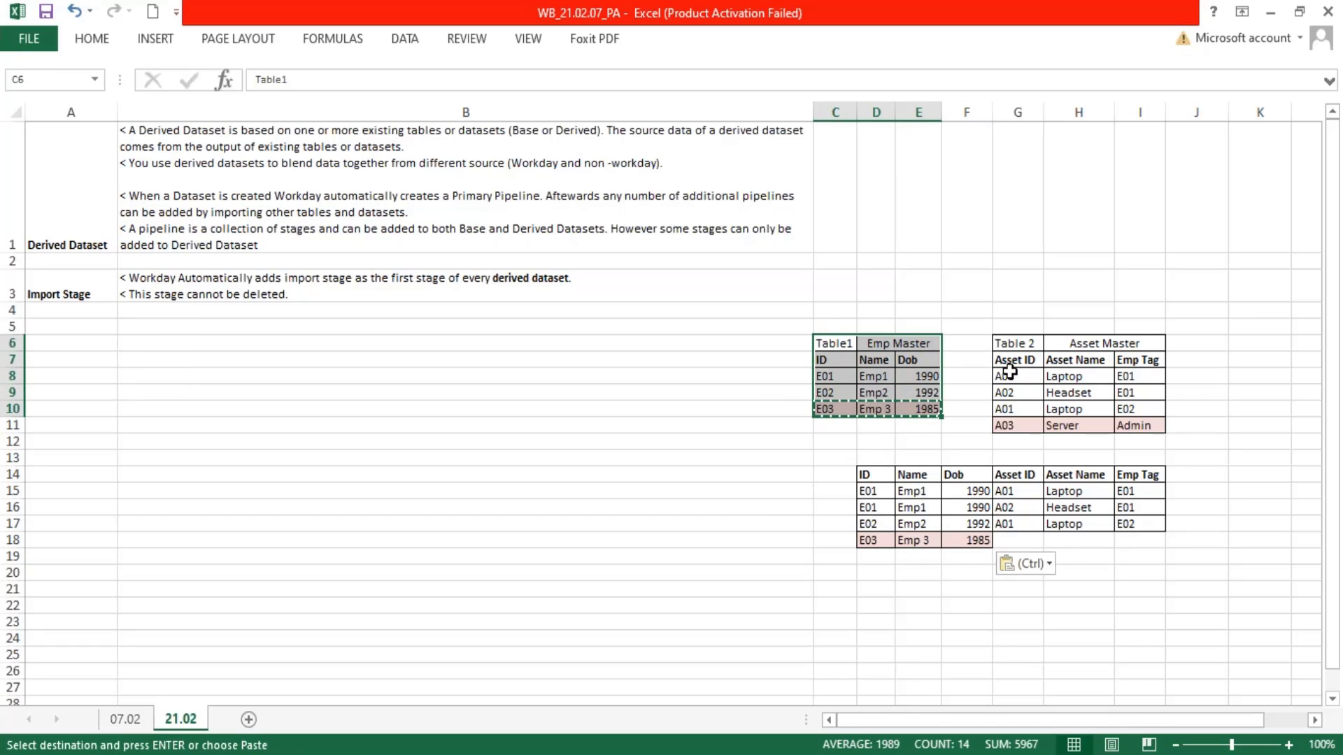
pyautogui.moveTo(1008, 344); pyautogui.dragTo(1160, 425)
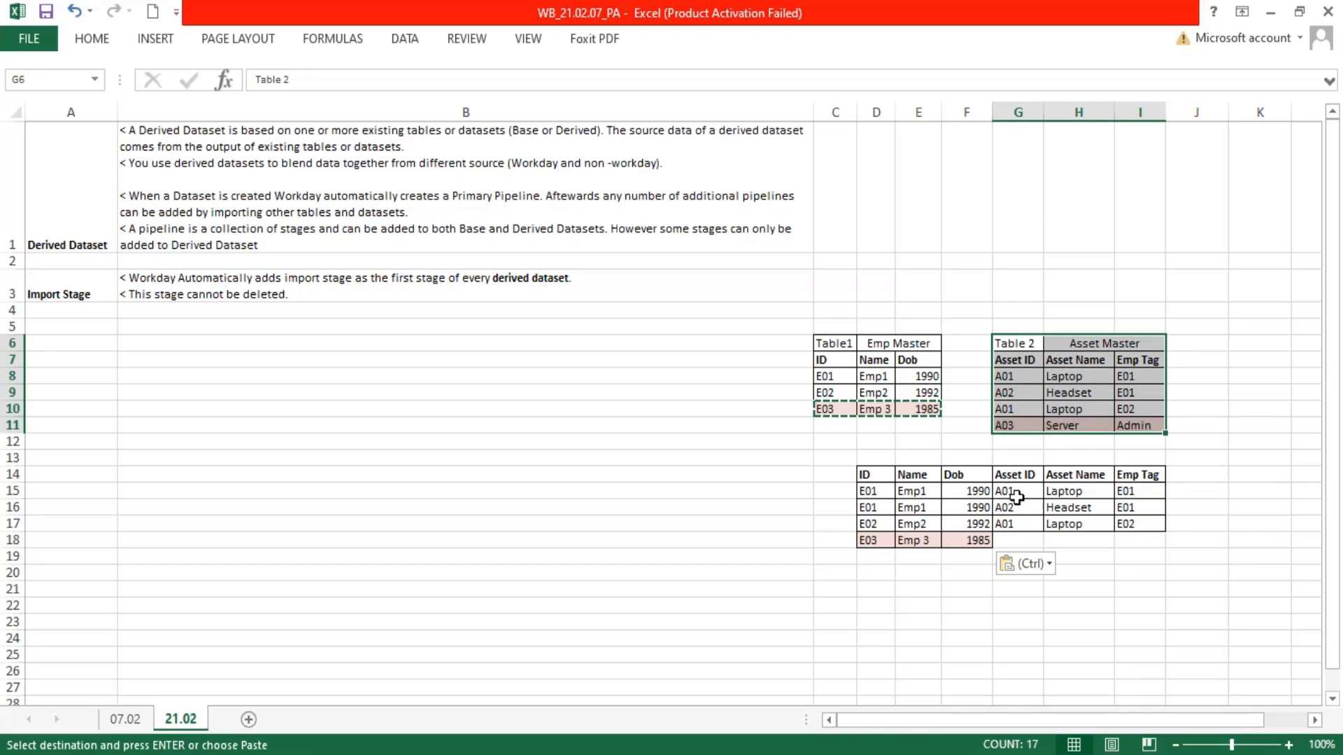
pyautogui.moveTo(1013, 492); pyautogui.dragTo(1125, 523)
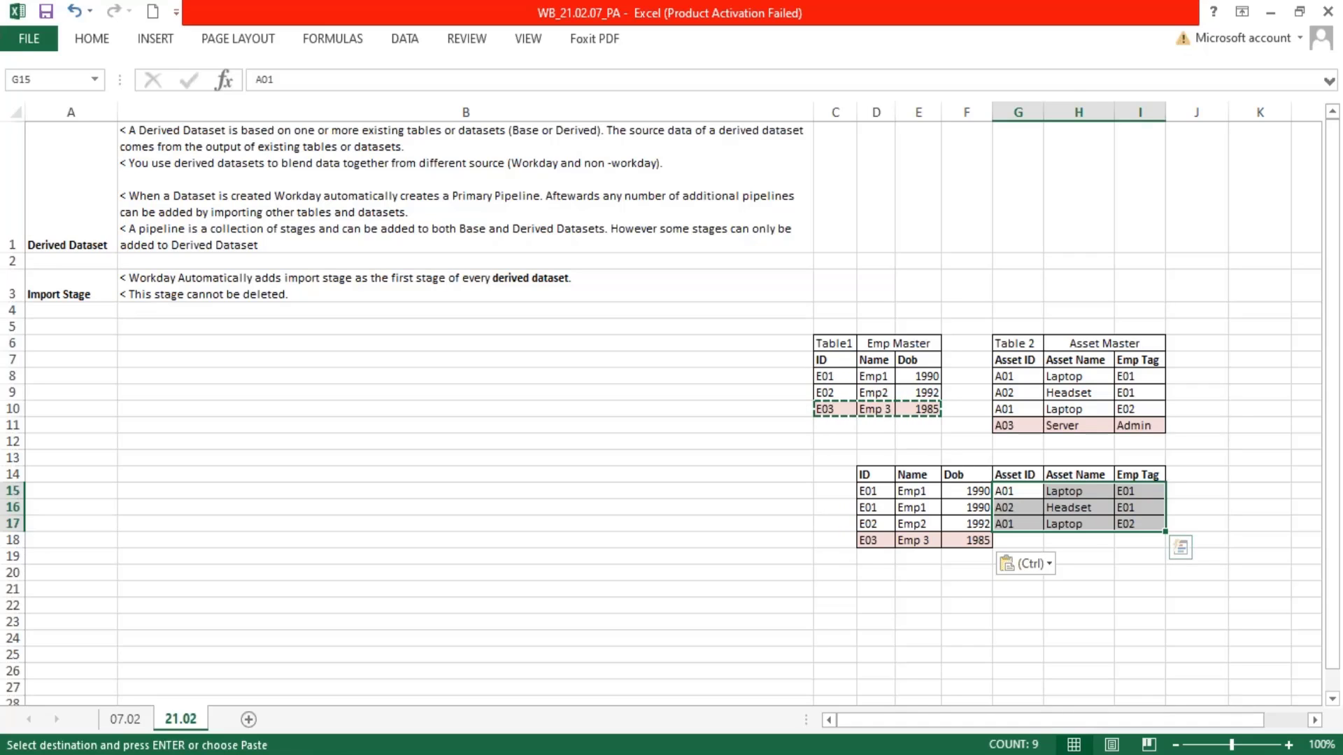
pyautogui.click(1018, 540)
pyautogui.write('nul')
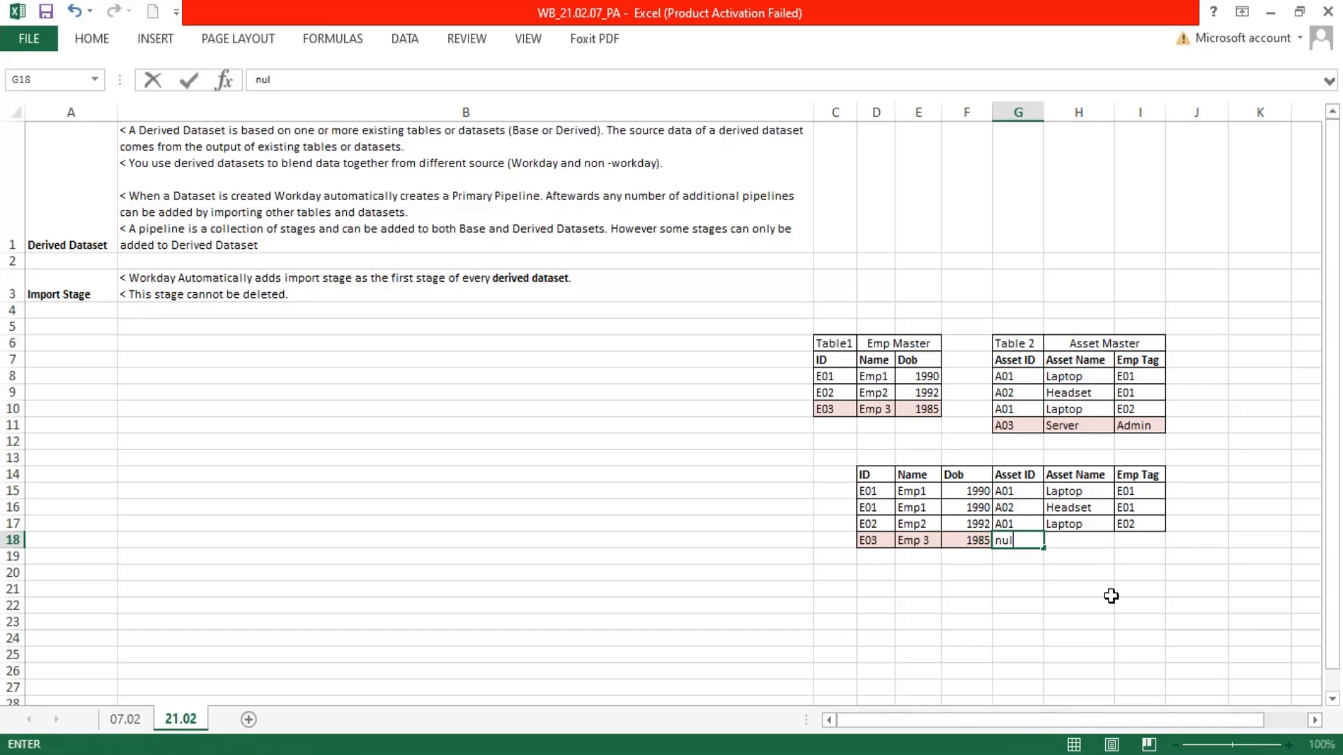
pyautogui.write('l')
pyautogui.press('Tab')
pyautogui.write('Null')
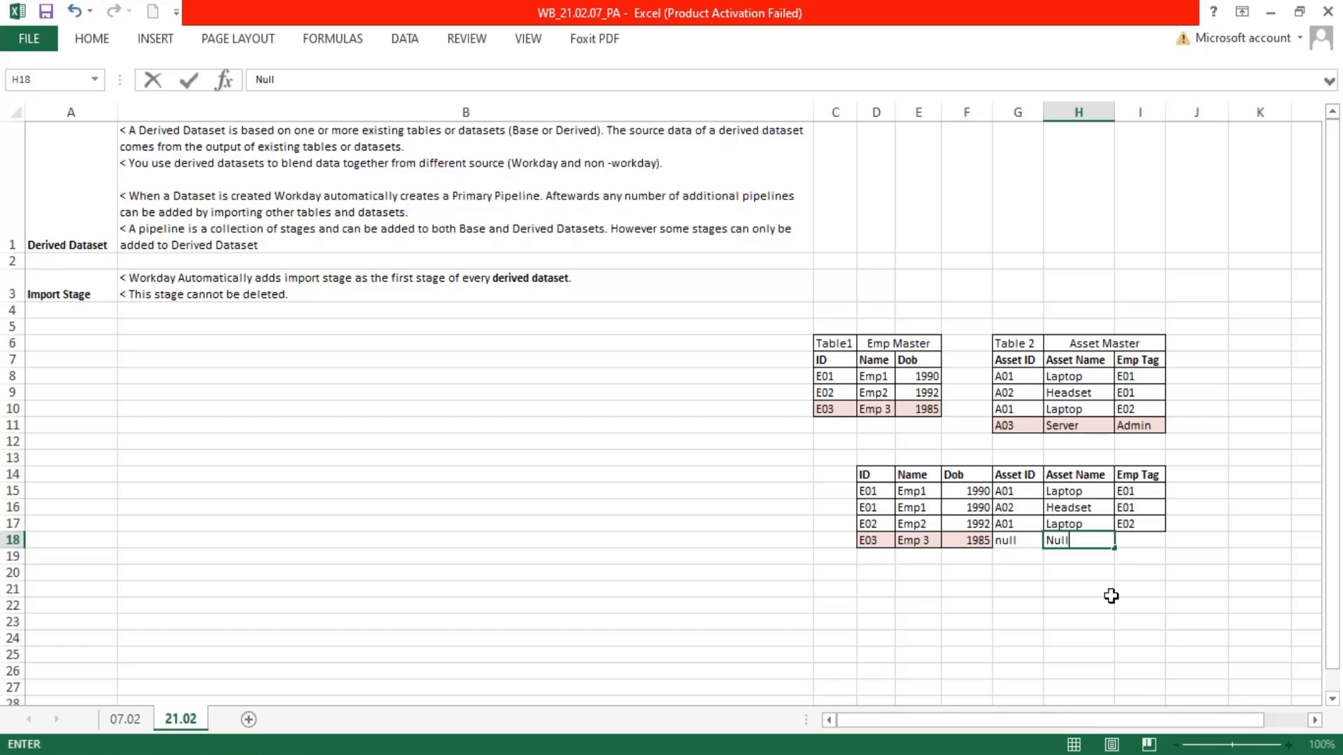
pyautogui.press('Tab')
pyautogui.write('Nu')
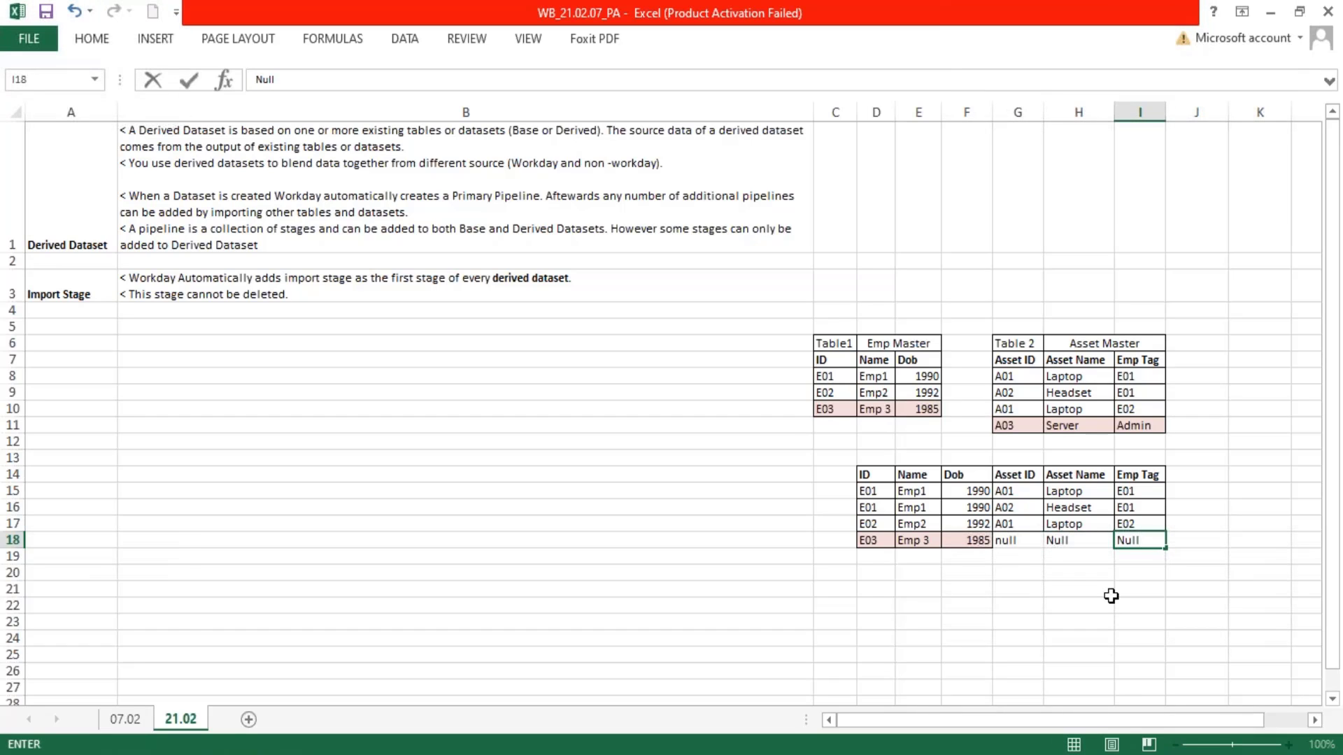
pyautogui.press('Return')
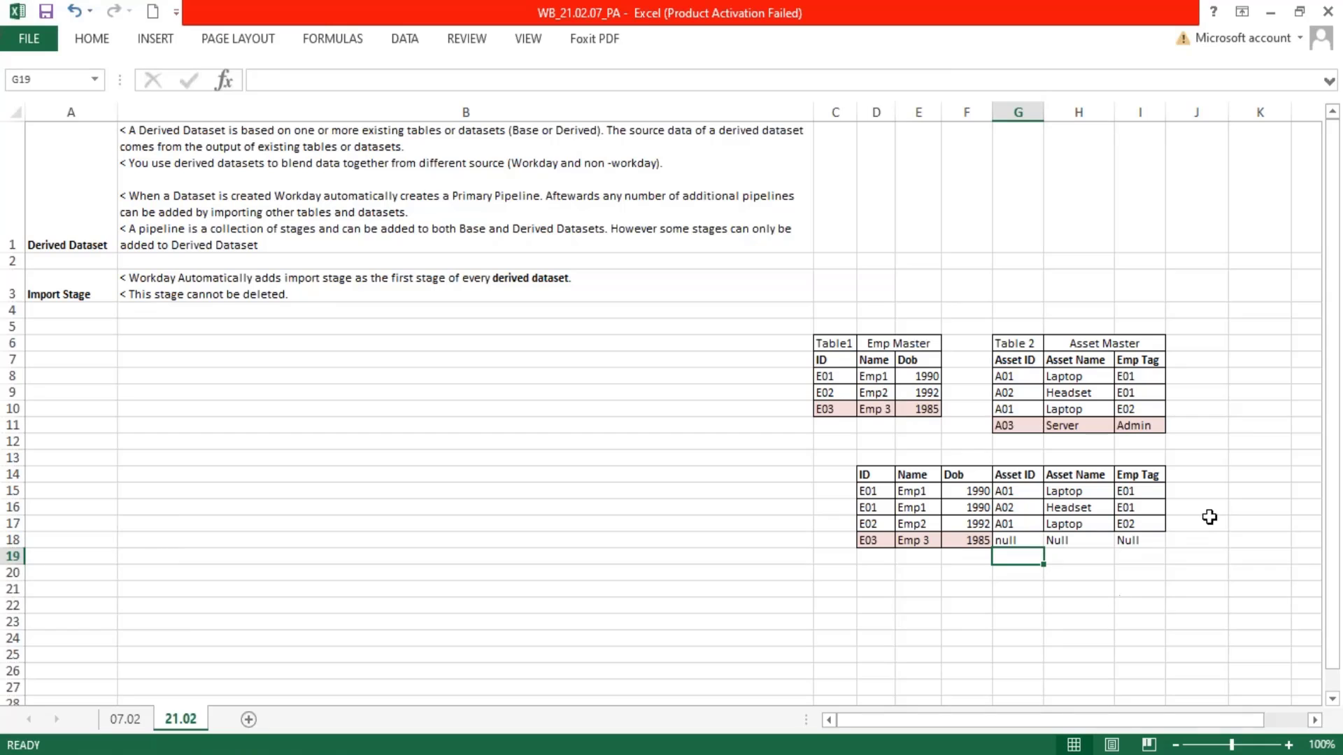
# Copy the bordered cell formatting of G17:I17 onto the null cells G18:I18
pyautogui.moveTo(1011, 521); pyautogui.dragTo(1136, 527)
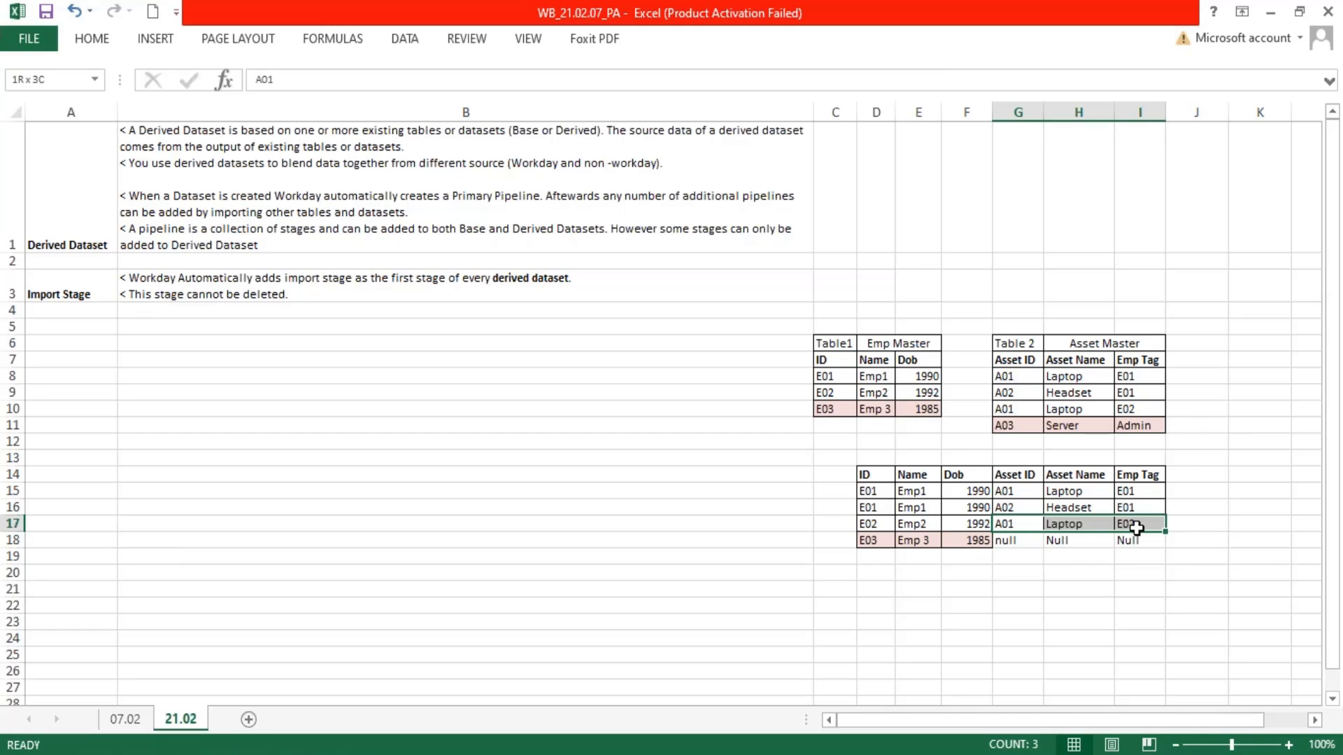
pyautogui.click(84, 41)
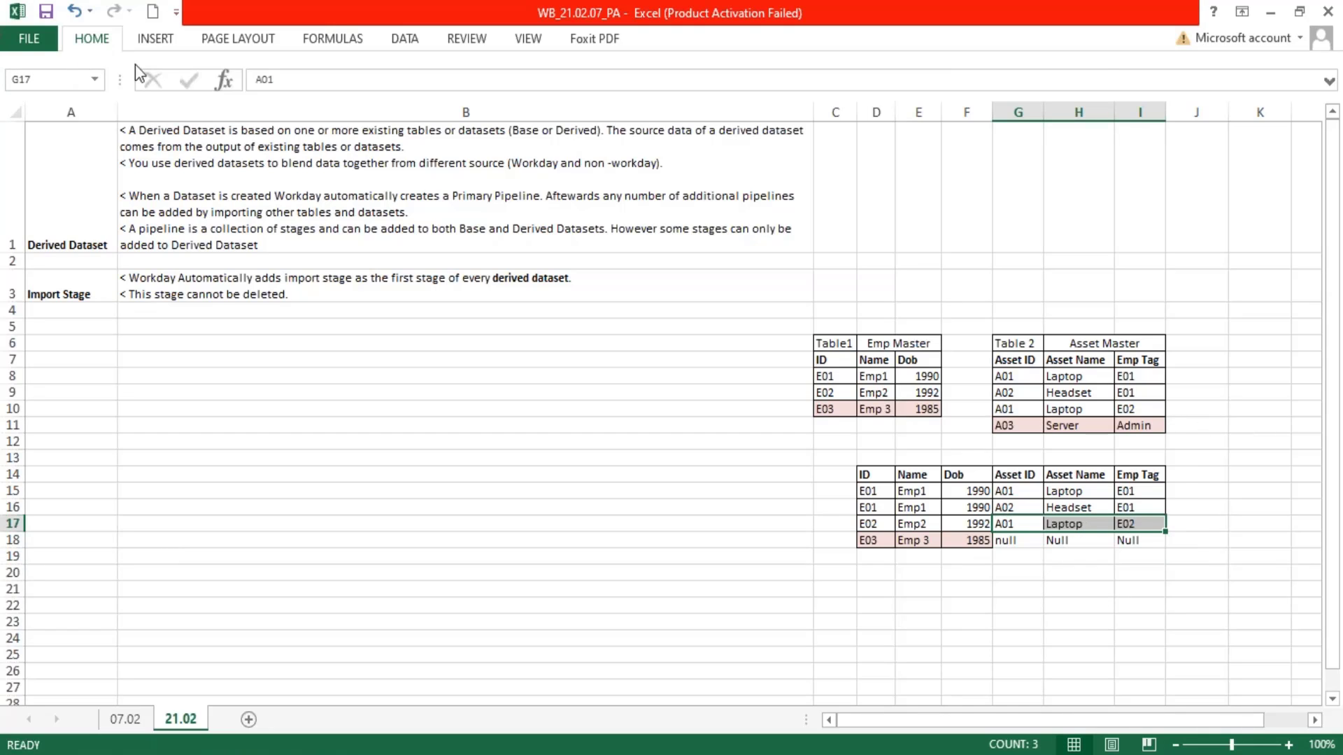
pyautogui.click(128, 110)
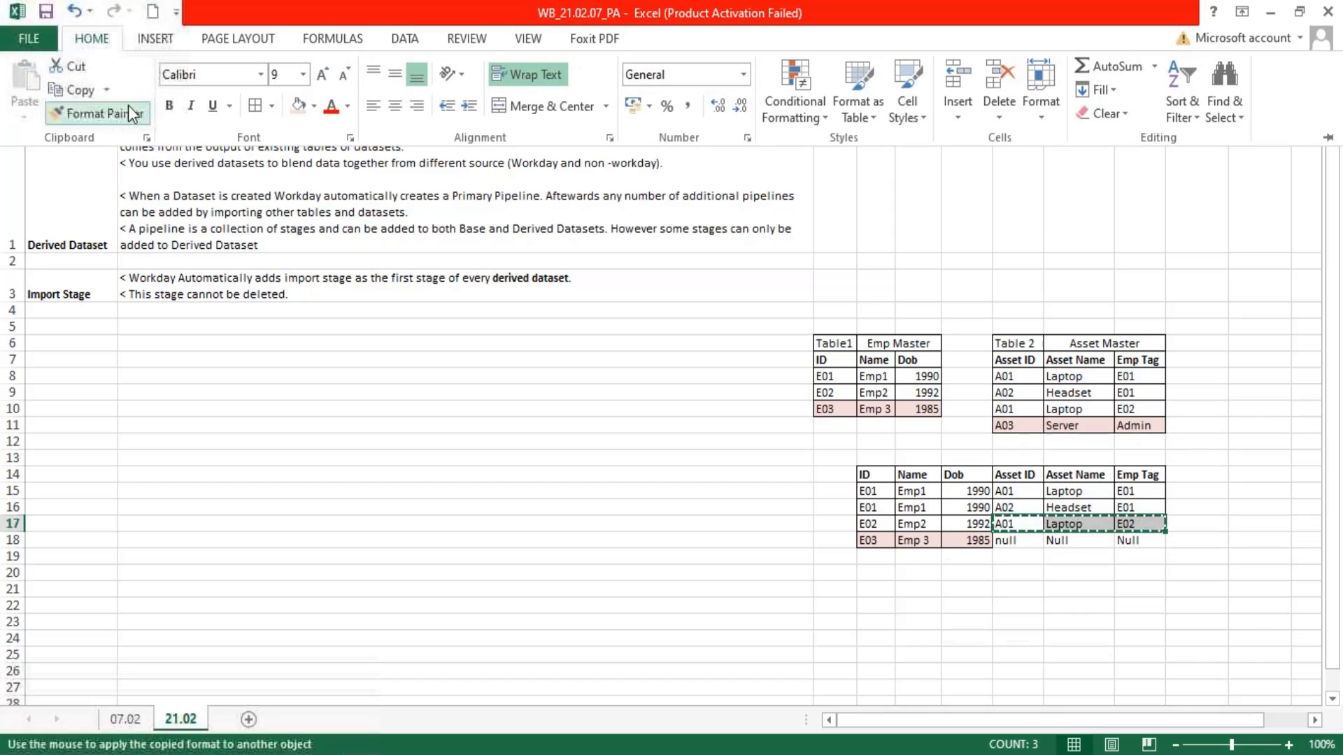
pyautogui.click(1007, 543)
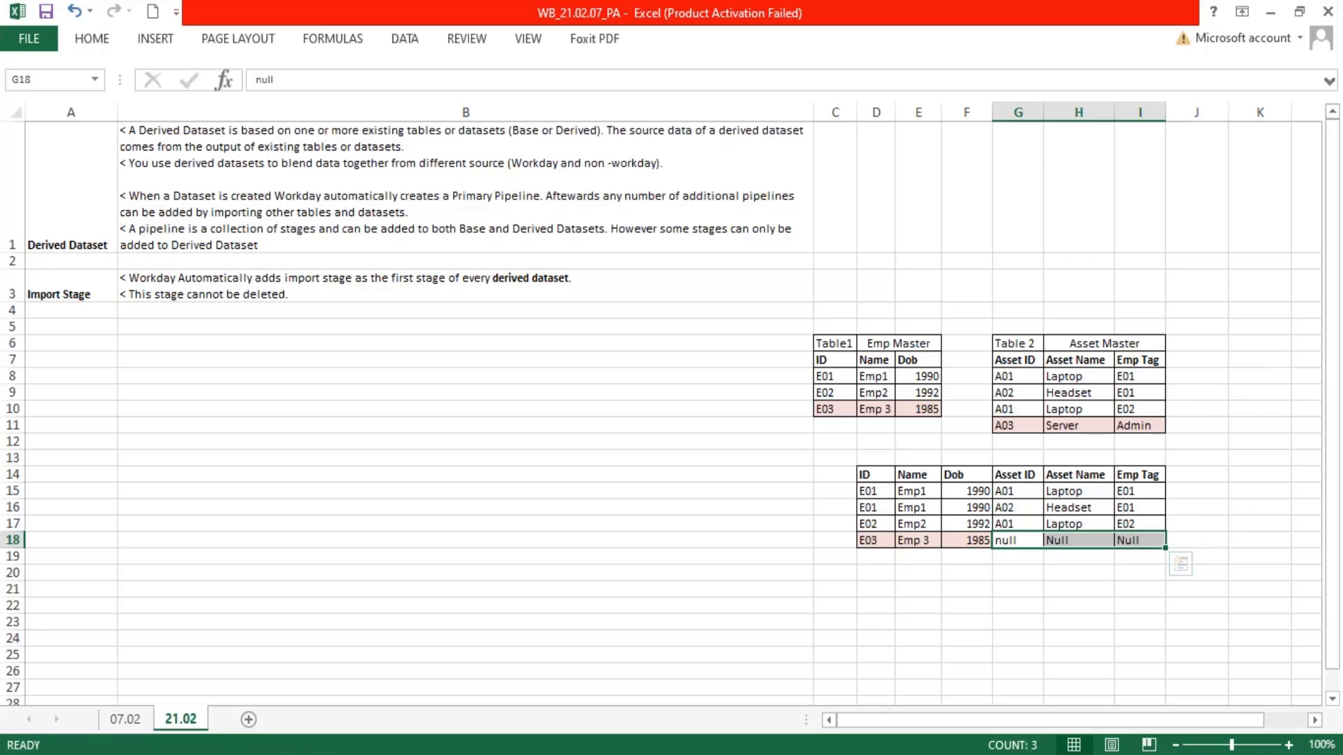
# Title the joined table Left Outer in F13 and merge and center it across F13:G13
pyautogui.click(967, 457)
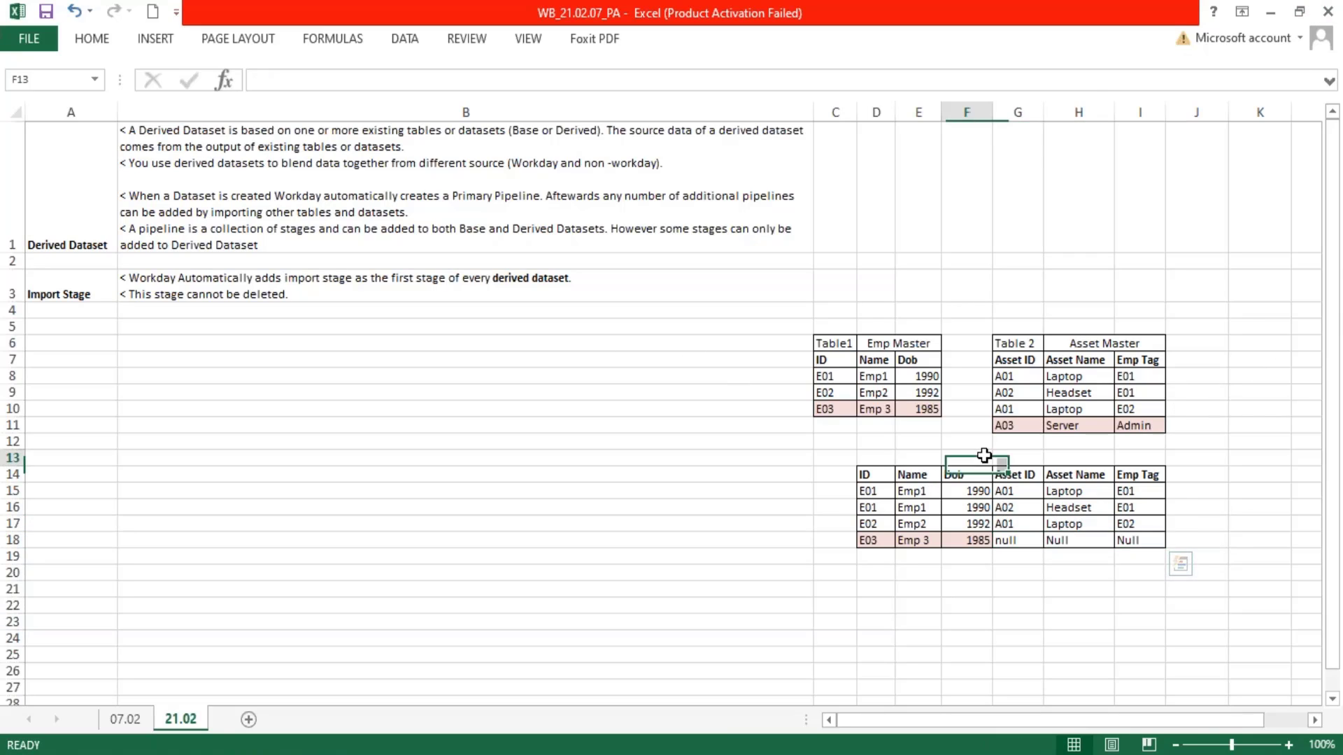
pyautogui.write('Left')
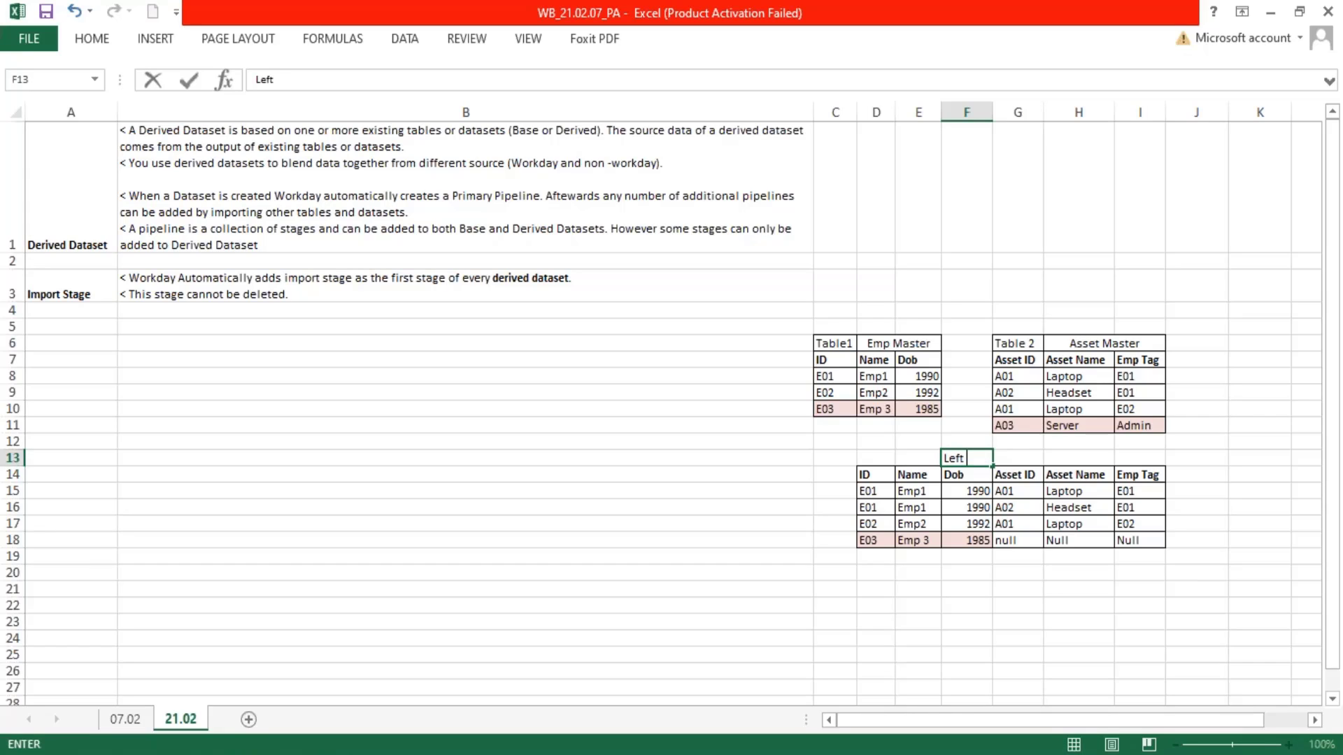
pyautogui.write(' Outer')
pyautogui.moveTo(1062, 616); pyautogui.dragTo(1059, 603)
pyautogui.moveTo(1019, 460); pyautogui.dragTo(950, 460)
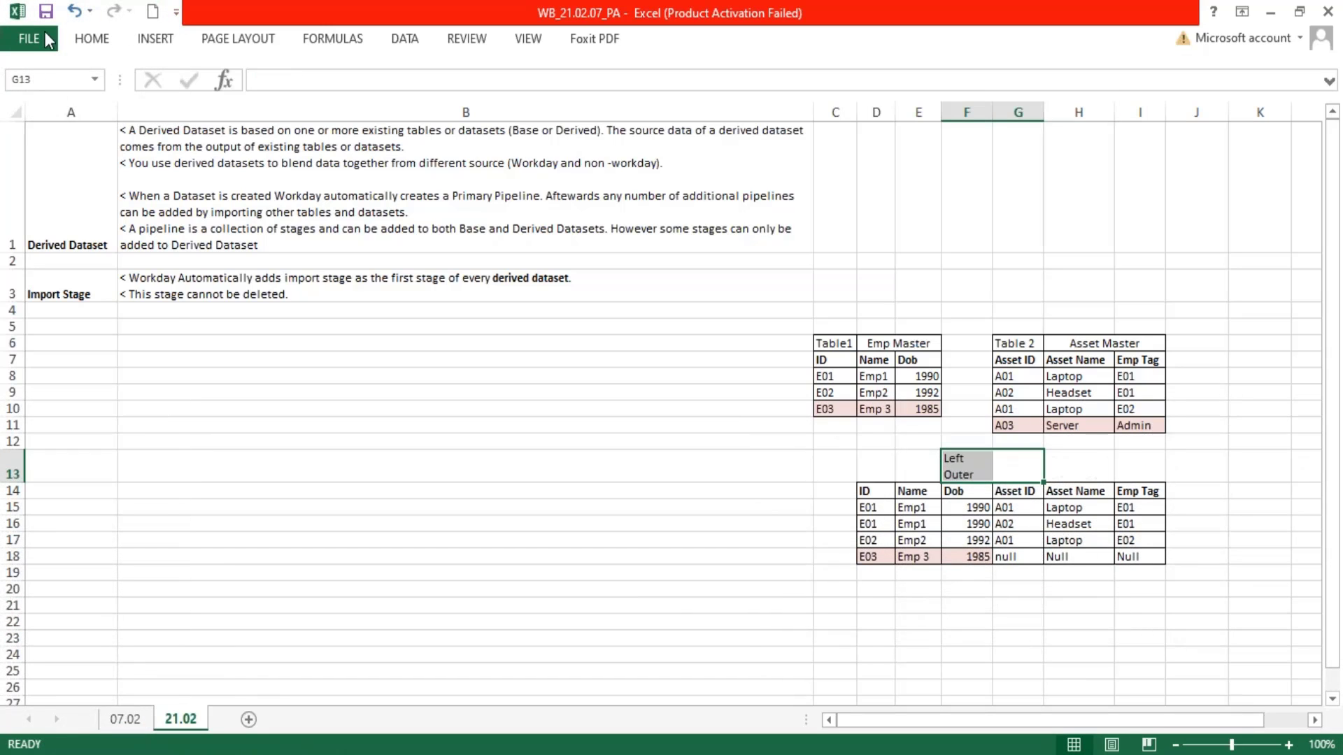
pyautogui.click(107, 36)
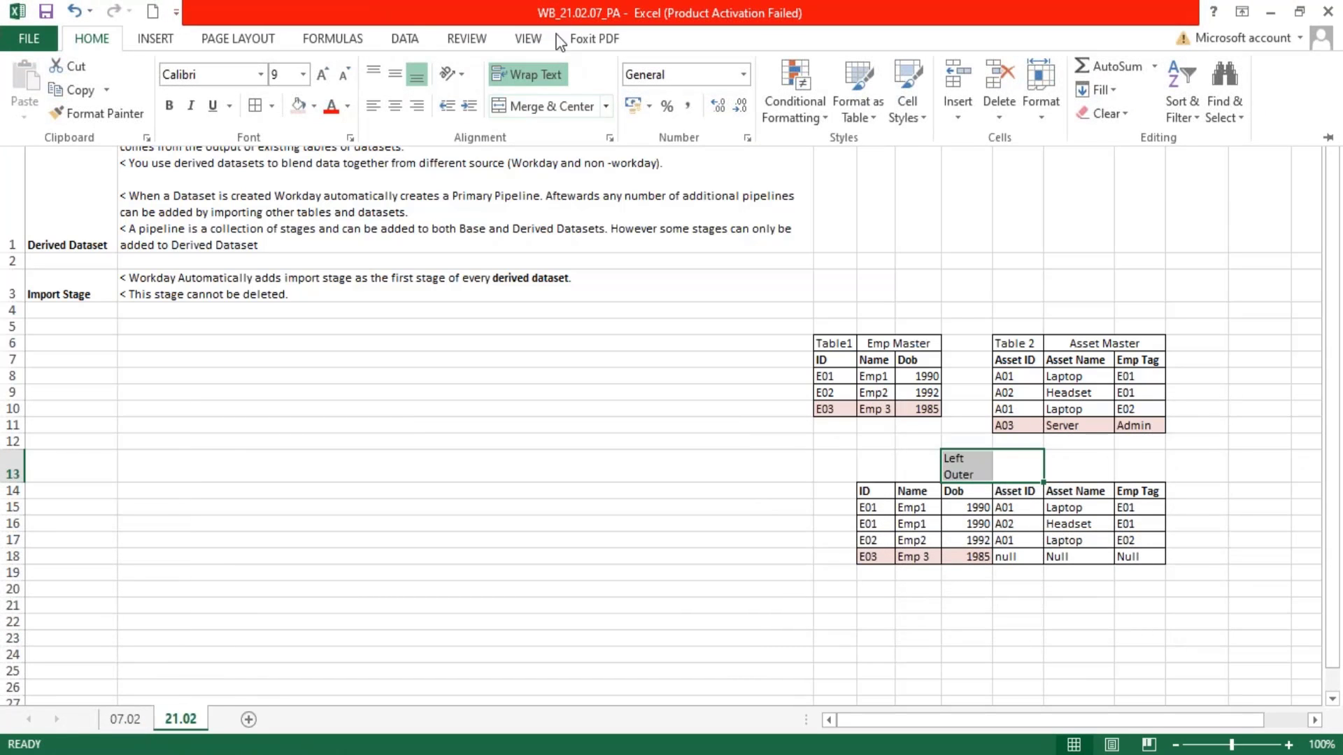
pyautogui.click(535, 111)
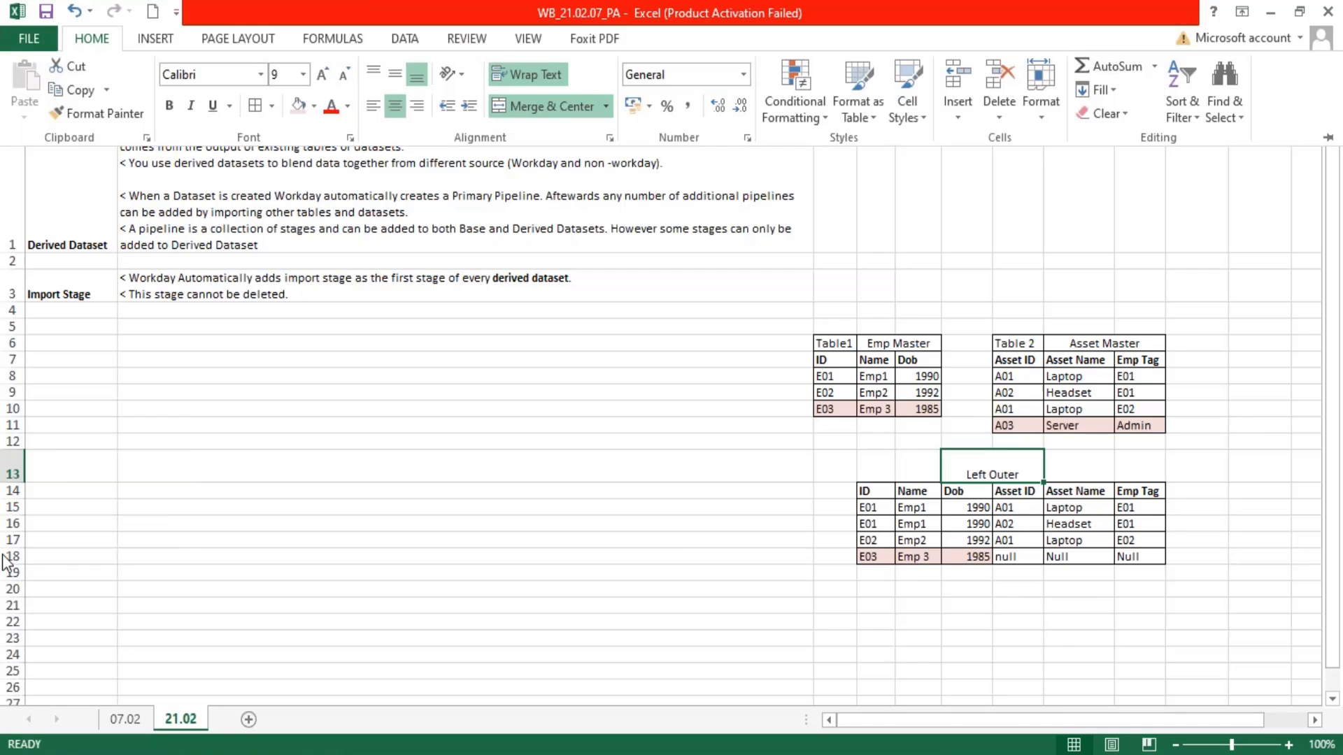
# Auto-fit the height of row 13 holding the Left Outer title
pyautogui.click(15, 476)
pyautogui.click(15, 476)
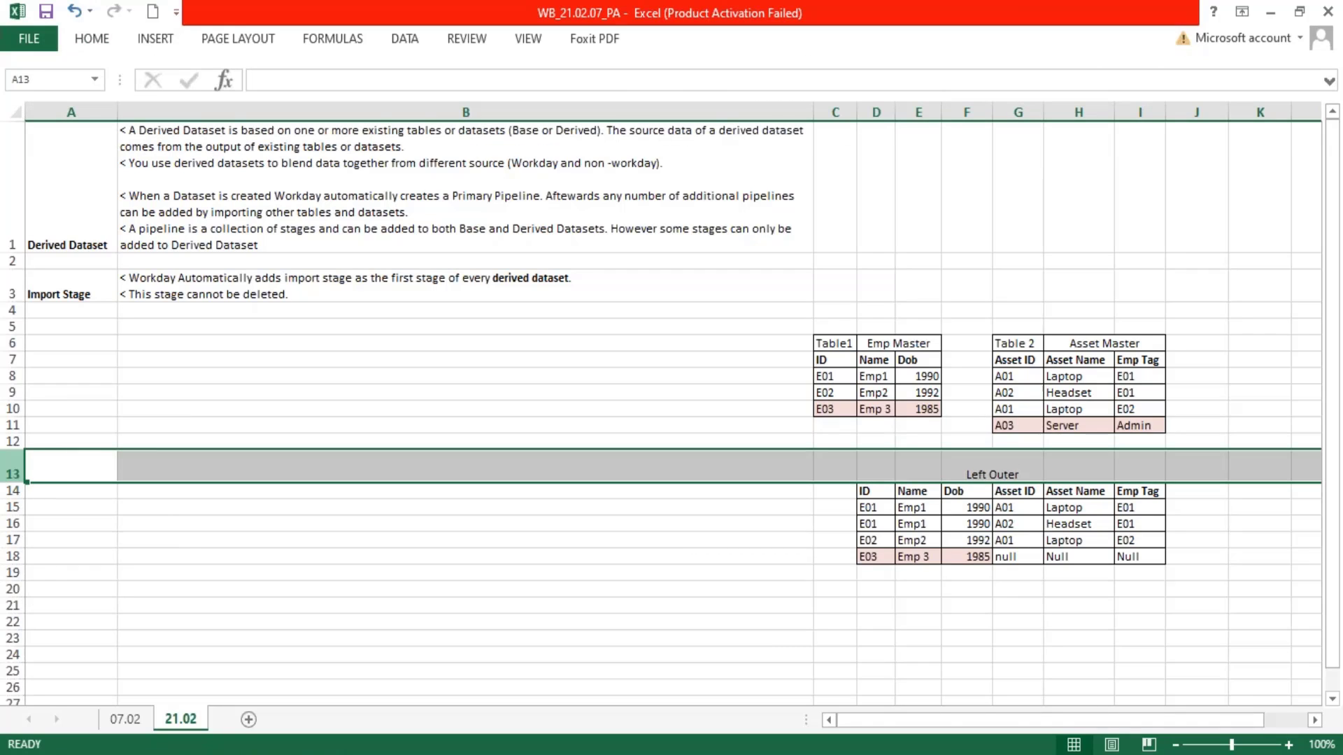
pyautogui.doubleClick(13, 483)
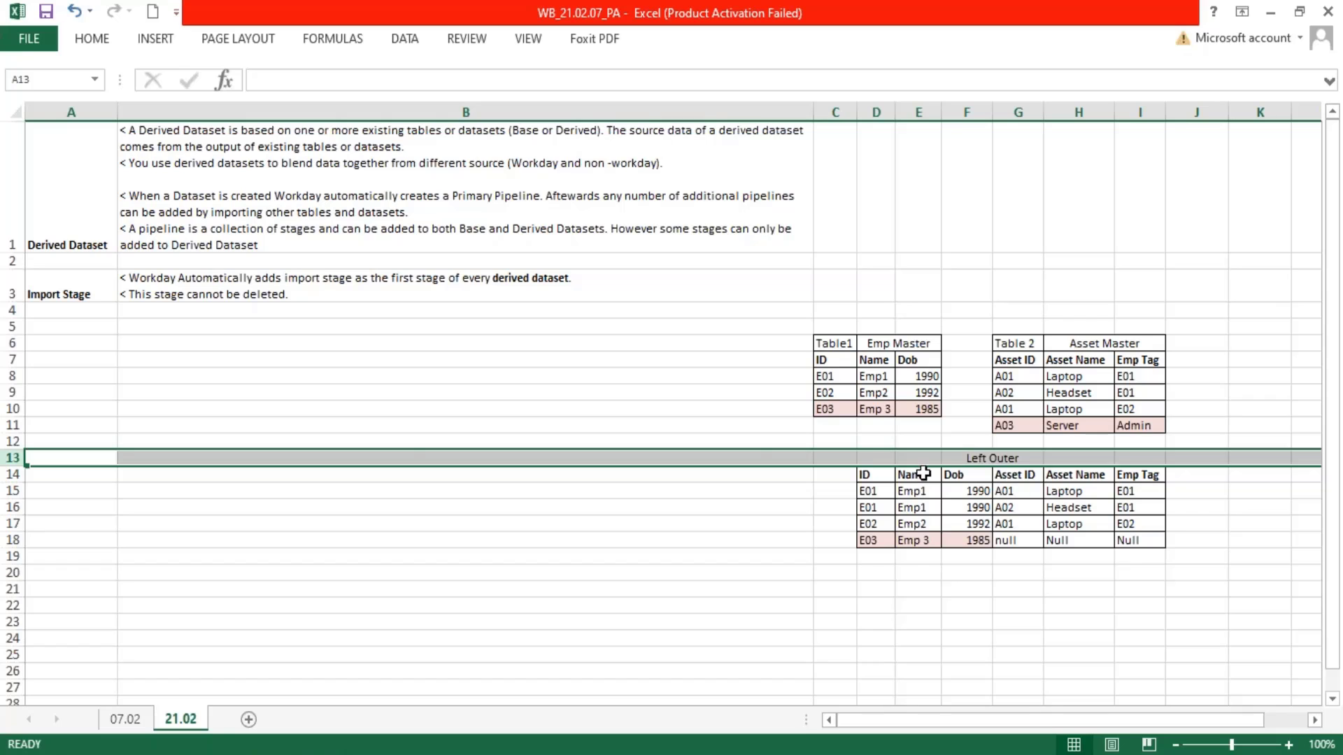
# Duplicate the Left Outer table with its title from D13:I18 to D20
pyautogui.moveTo(869, 458); pyautogui.dragTo(1140, 533)
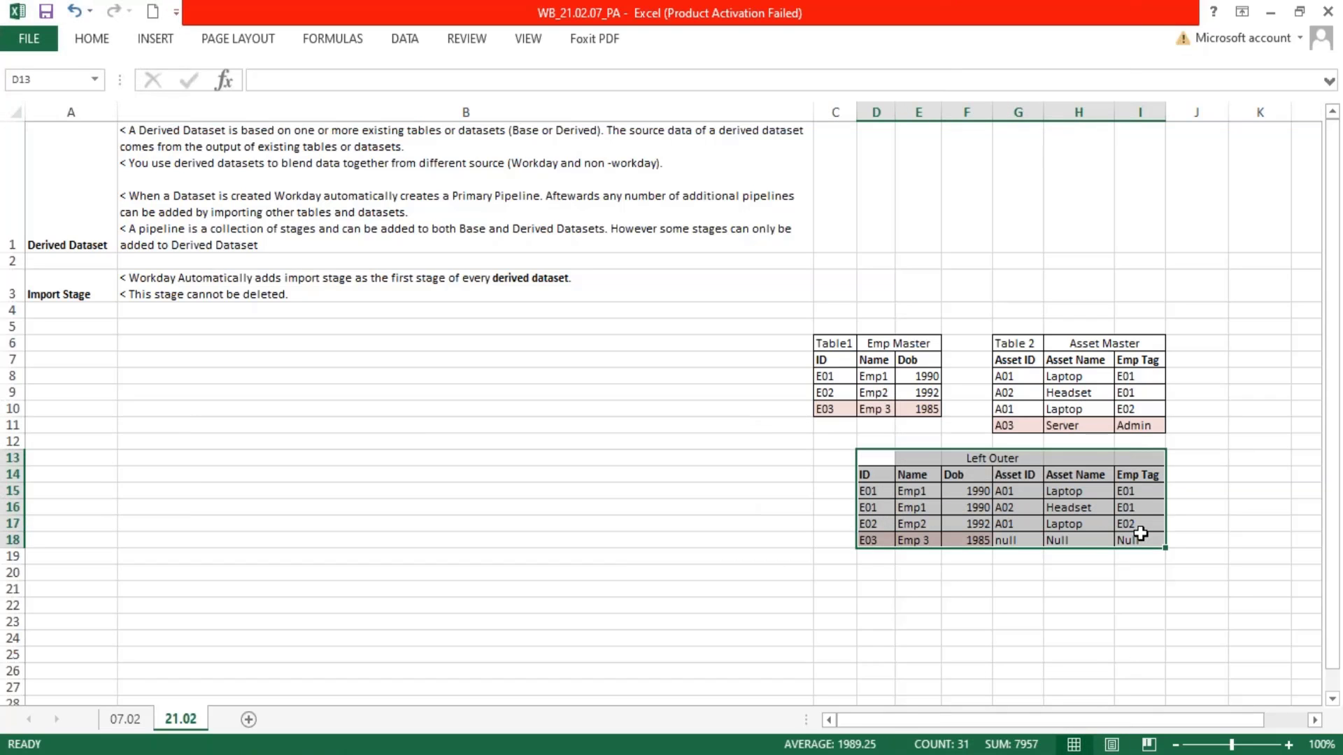
pyautogui.hotkey('ctrl', 'c')
pyautogui.click(872, 575)
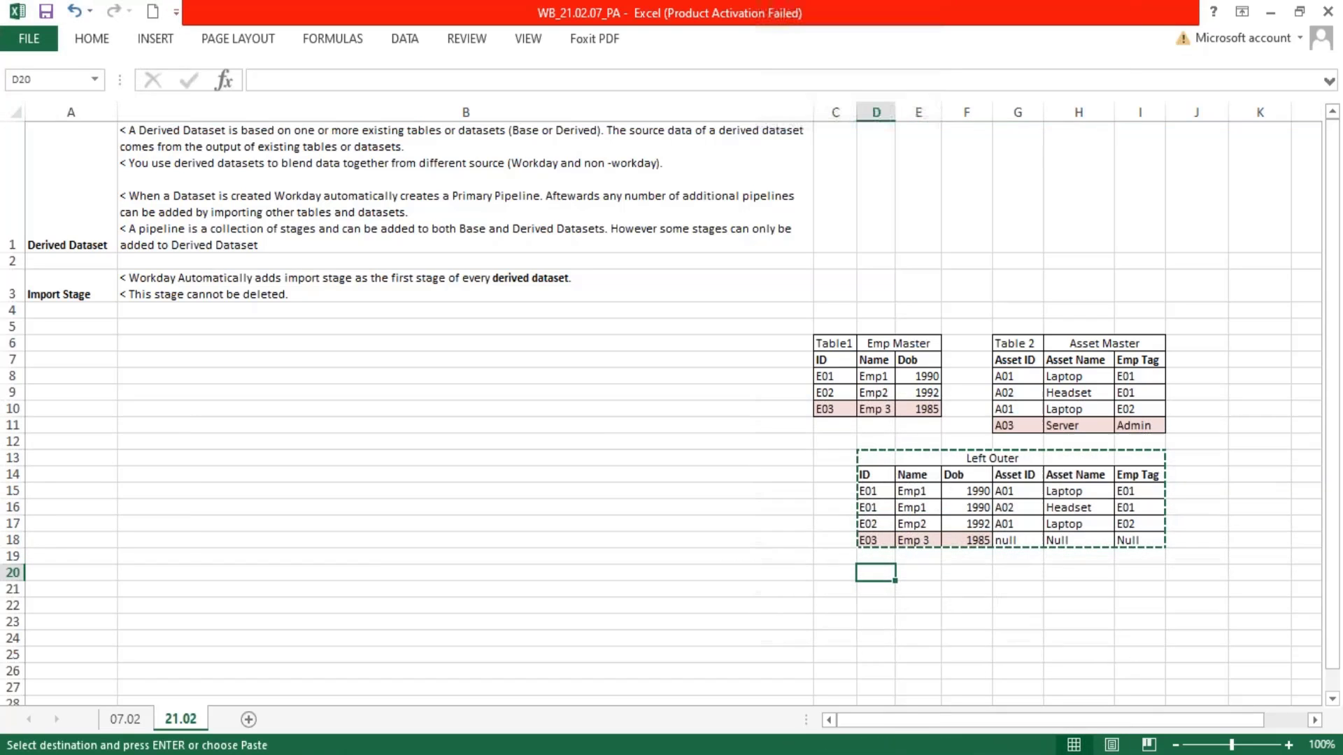
pyautogui.hotkey('ctrl', 'v')
# Retitle the duplicated table in F20 as Right Outer
pyautogui.doubleClick(989, 573)
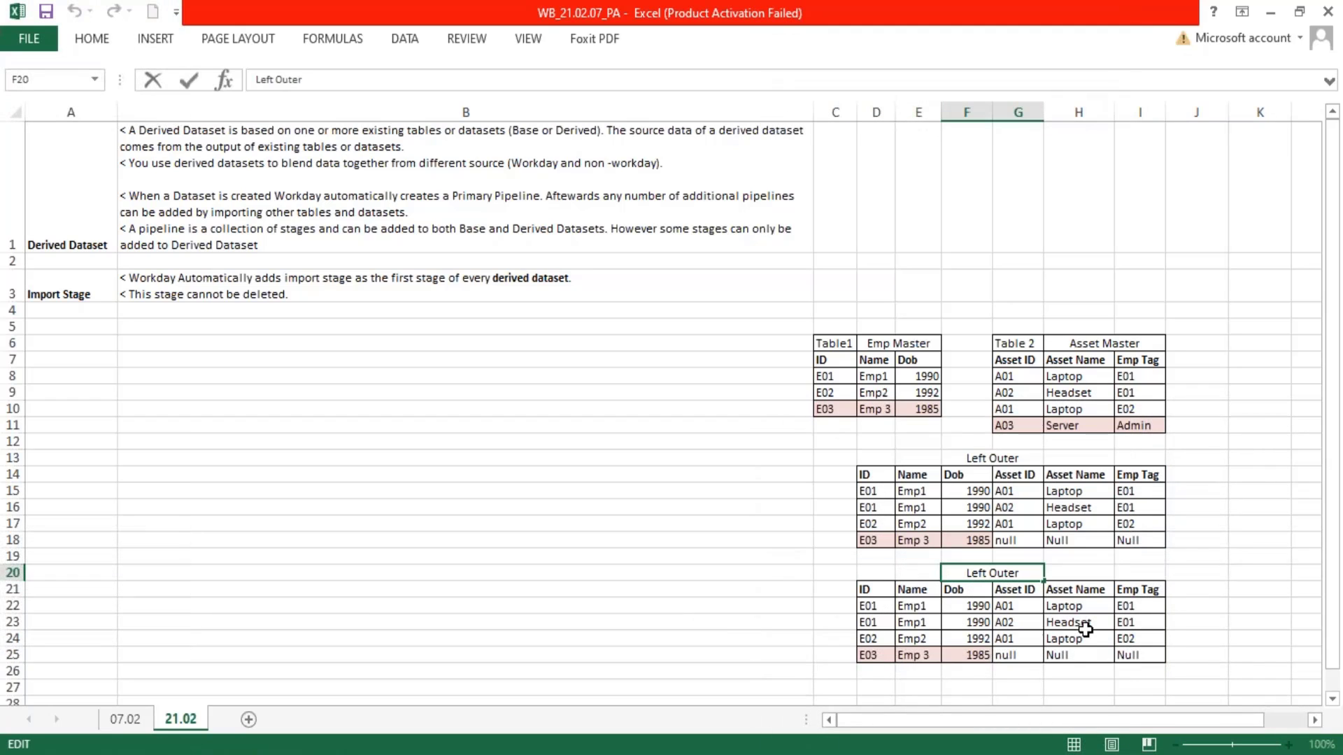
pyautogui.press('BackSpace')
pyautogui.press('BackSpace')
pyautogui.press('BackSpace')
pyautogui.press('BackSpace')
pyautogui.write('Right')
pyautogui.press('Return')
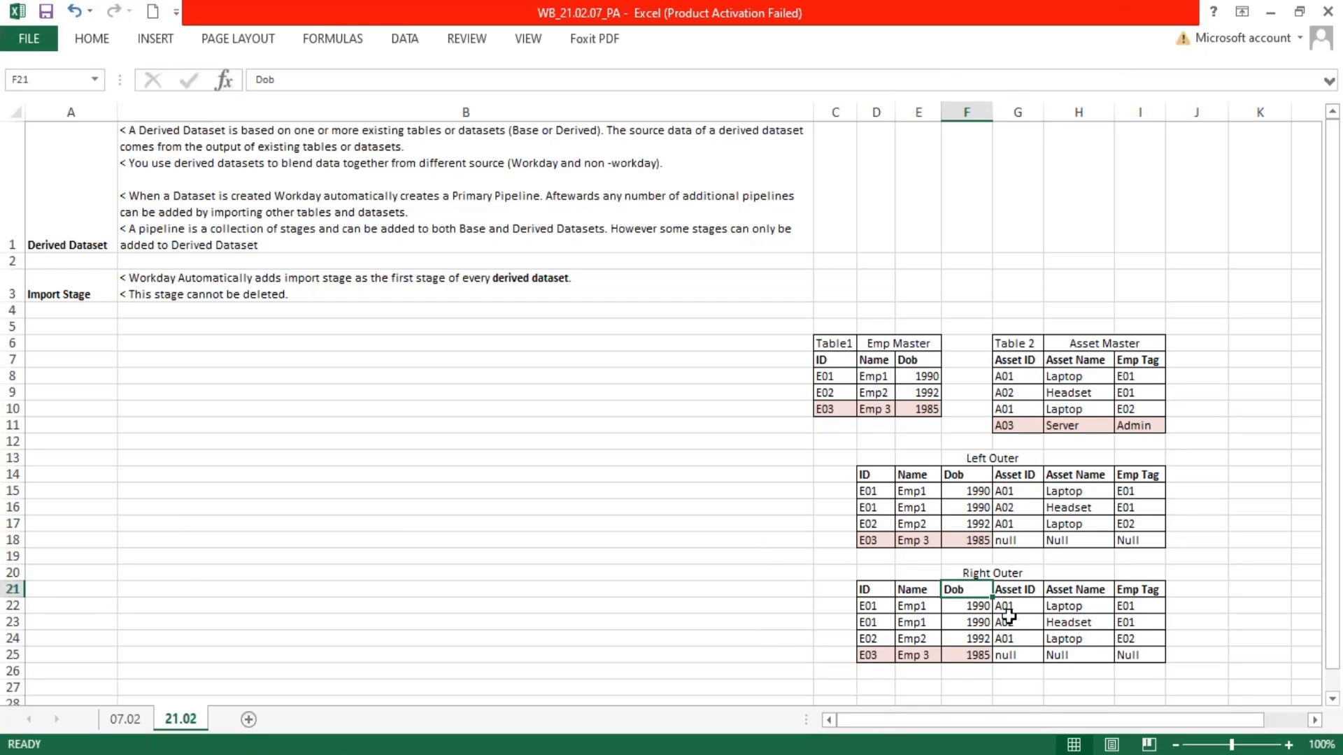
# Clear the E03 employee values in D25:F25 and fill those cells with the nulls copied from G25:I25
pyautogui.moveTo(870, 610); pyautogui.dragTo(969, 638)
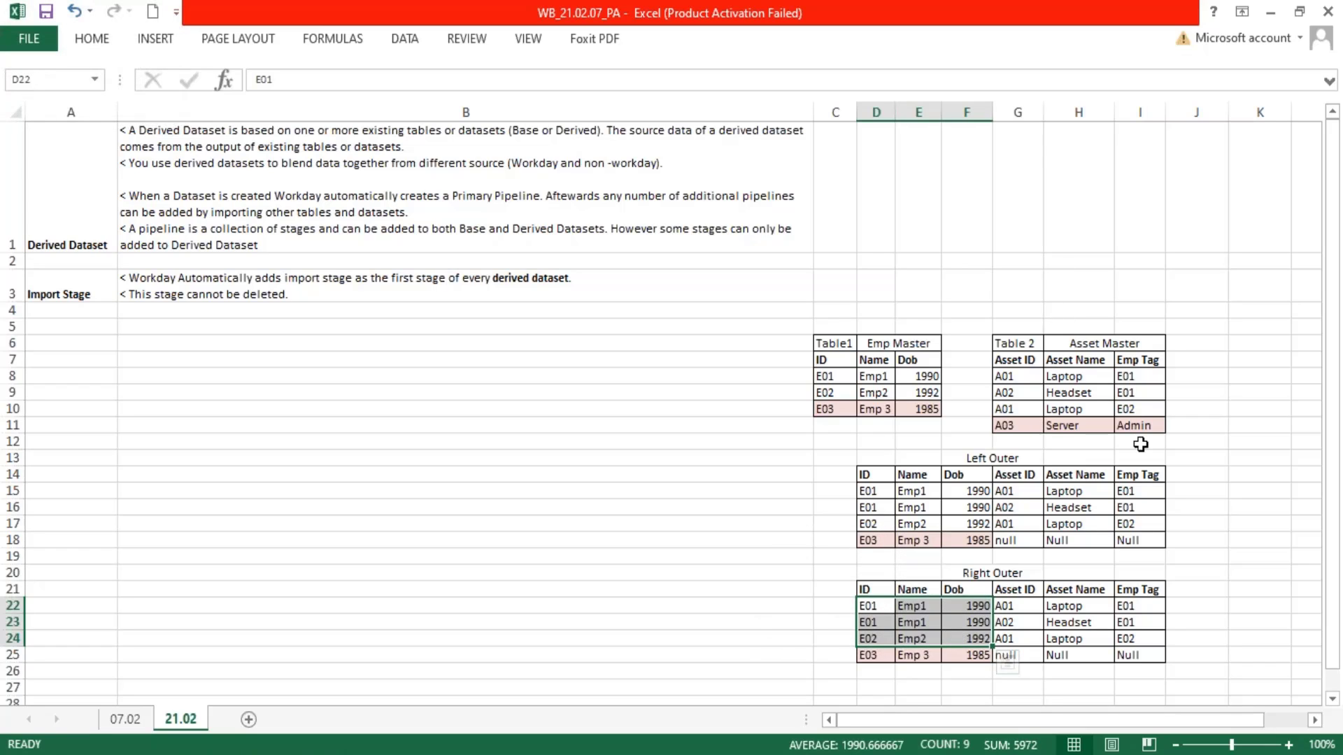
pyautogui.moveTo(825, 409); pyautogui.dragTo(920, 409)
pyautogui.moveTo(869, 662); pyautogui.dragTo(966, 653)
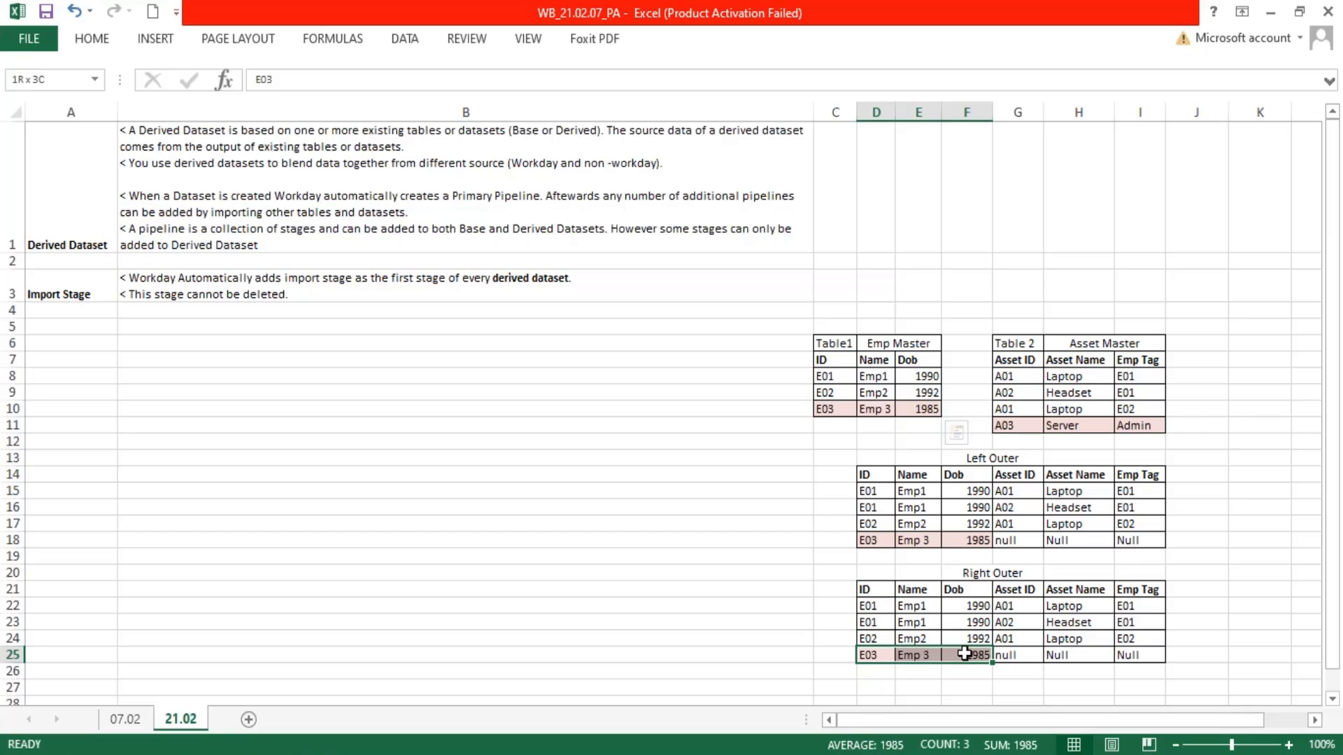
pyautogui.press('Delete')
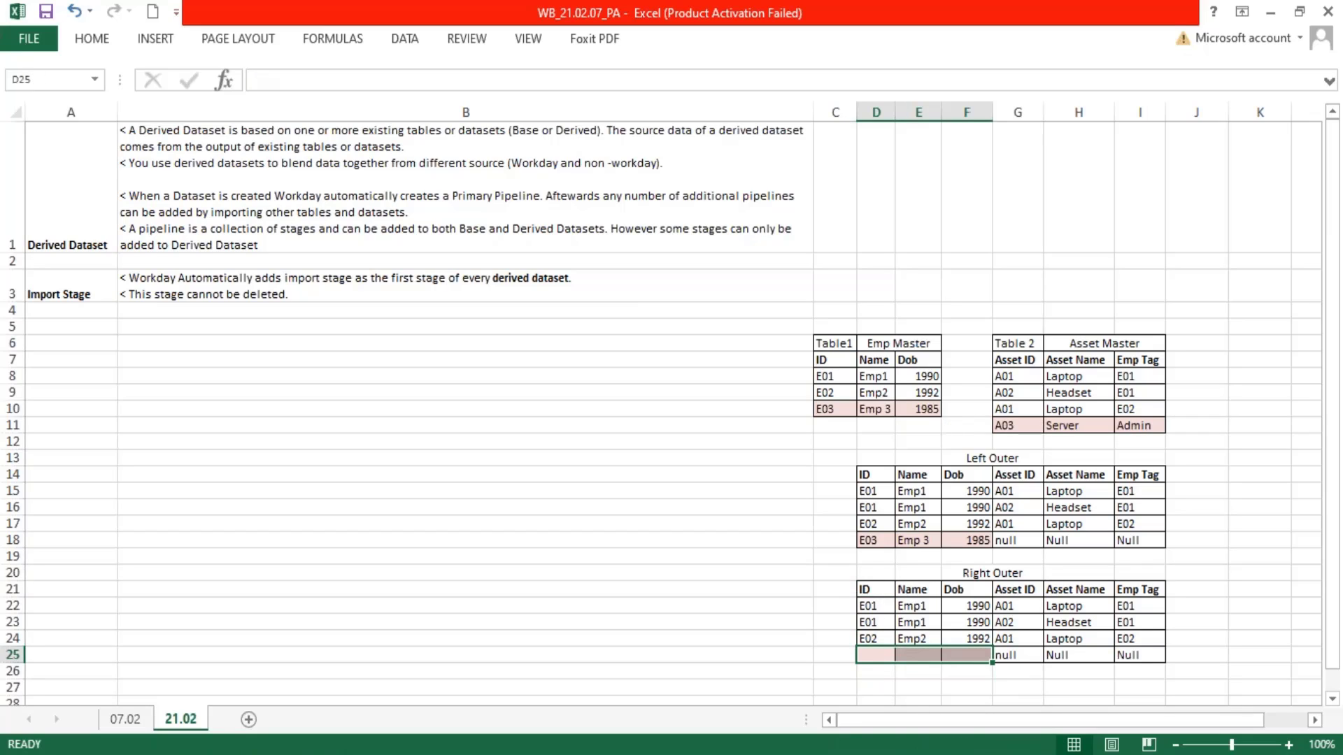
pyautogui.moveTo(1007, 655); pyautogui.dragTo(1142, 647)
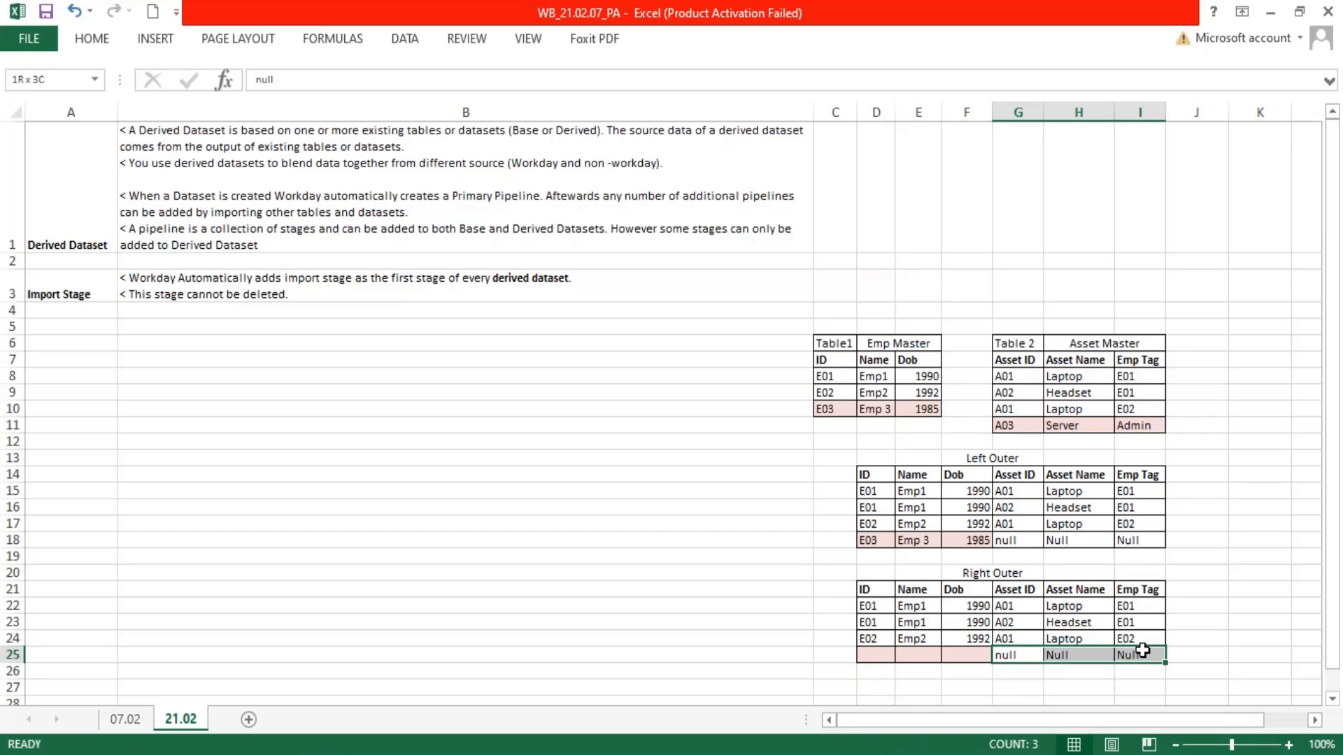
pyautogui.hotkey('ctrl', 'c')
pyautogui.click(875, 655)
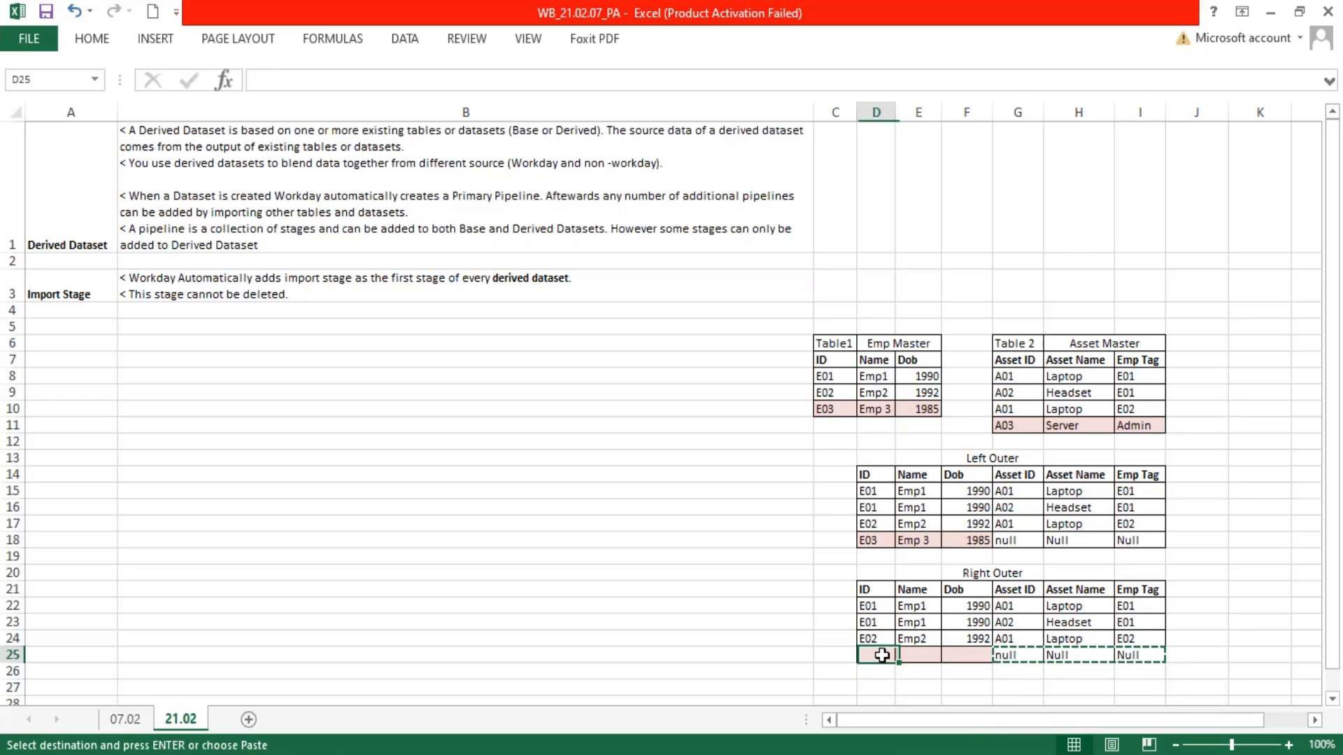
pyautogui.hotkey('ctrl', 'v')
# Copy the shaded A03 Server row from Asset Master over the null cells G25:I25 of the Right Outer table
pyautogui.moveTo(1007, 656); pyautogui.dragTo(1121, 653)
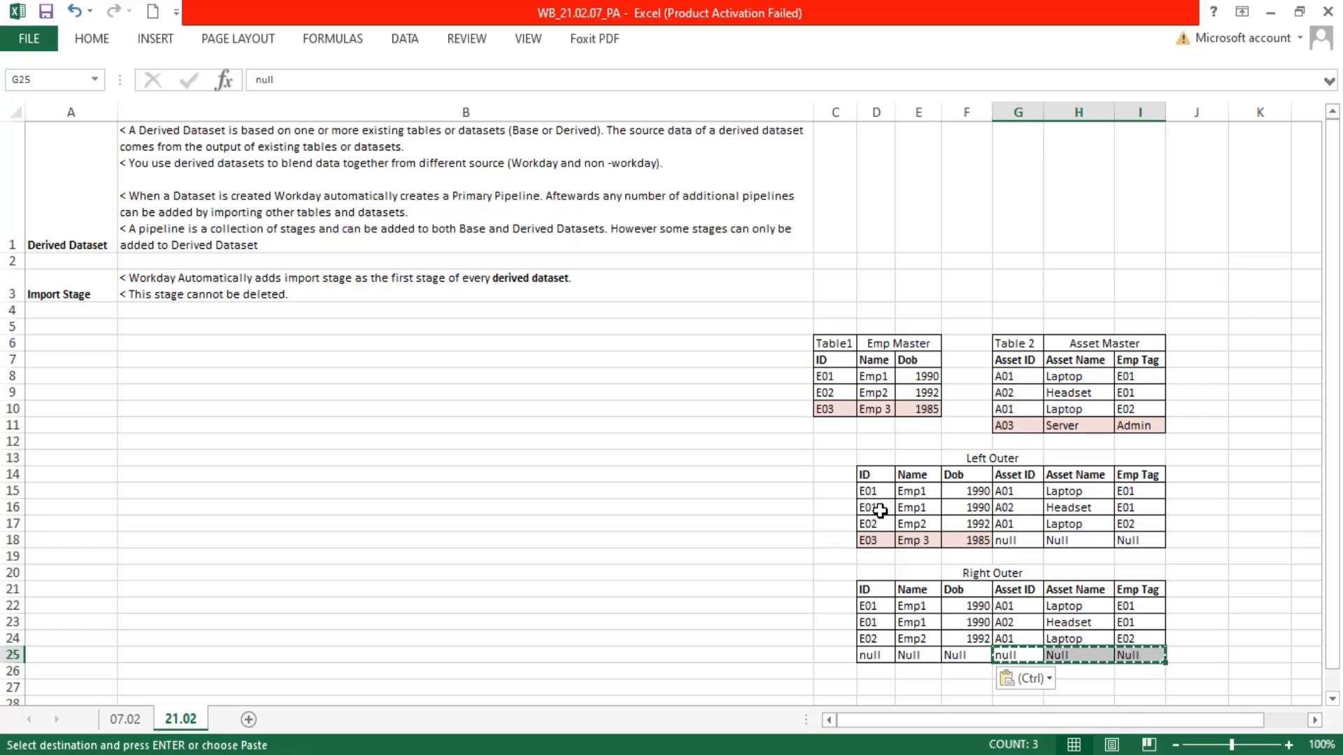
pyautogui.moveTo(1006, 428); pyautogui.dragTo(1119, 426)
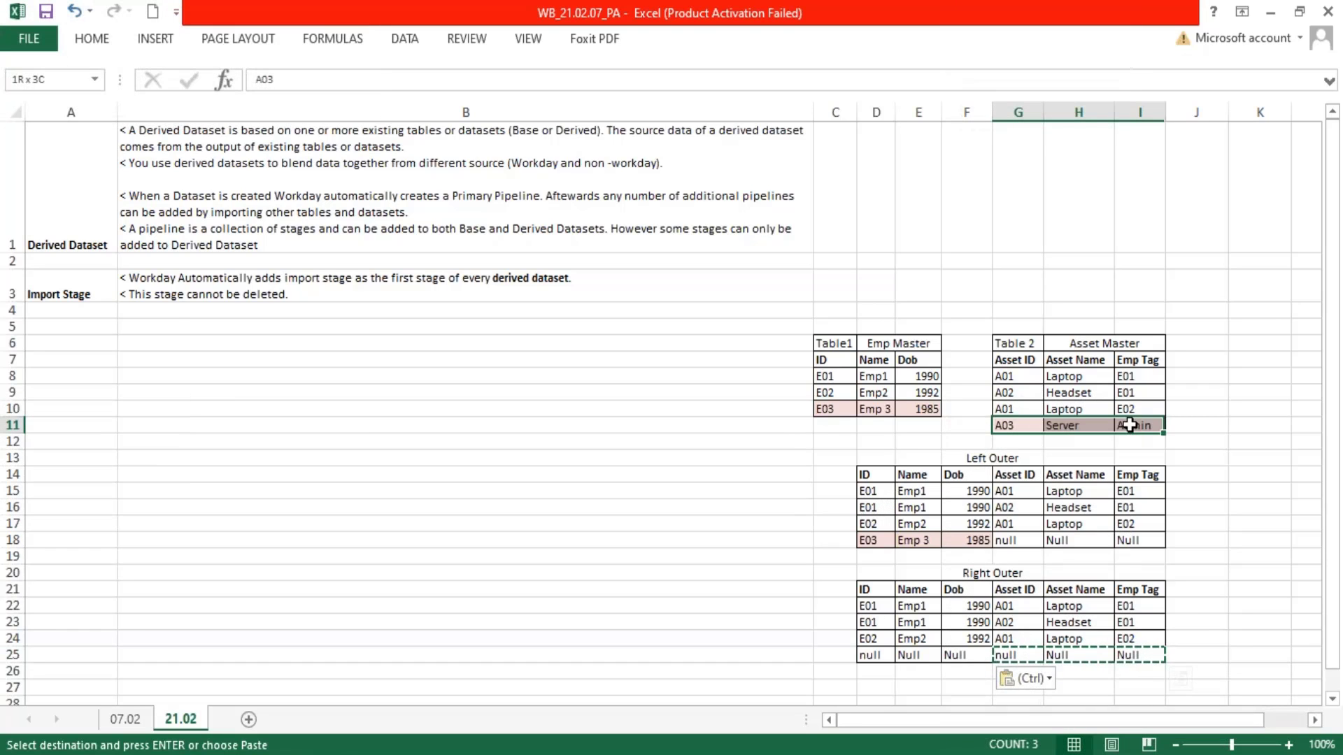
pyautogui.hotkey('ctrl', 'c')
pyautogui.click(1022, 650)
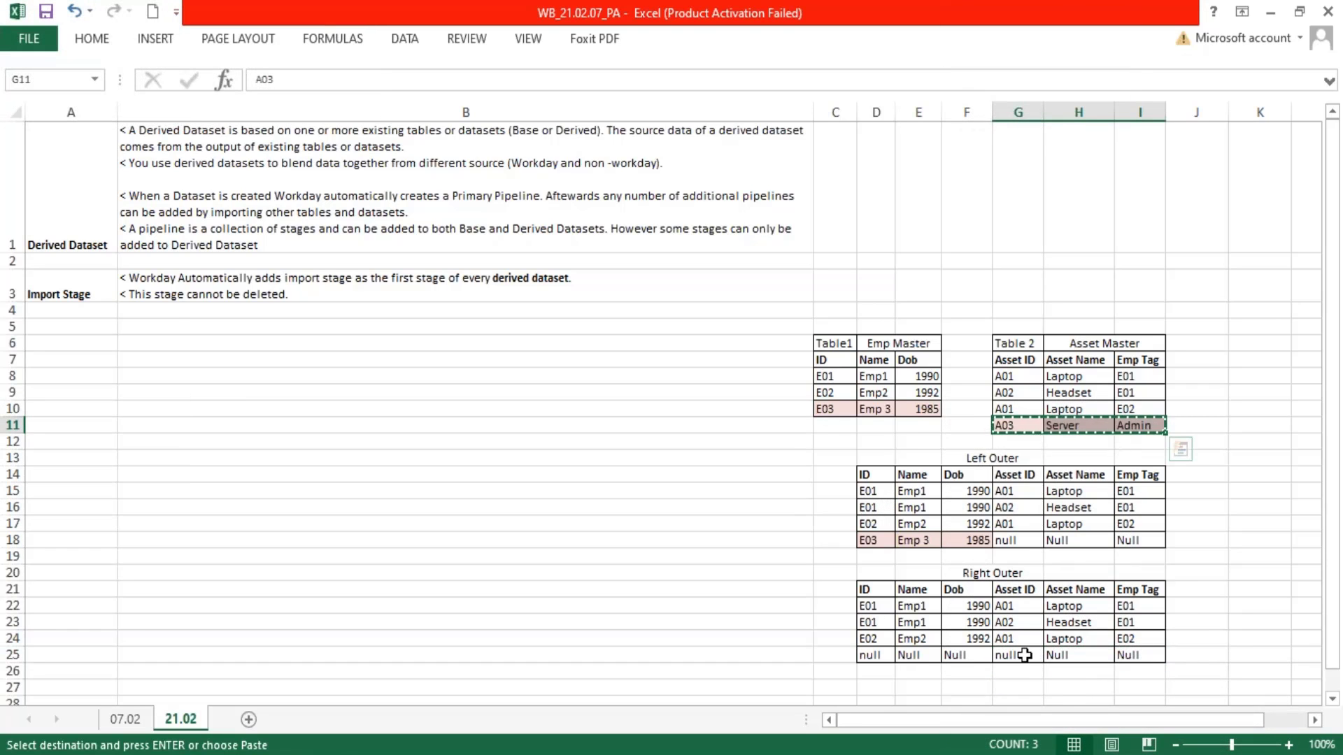
pyautogui.hotkey('ctrl', 'v')
pyautogui.press('Escape')
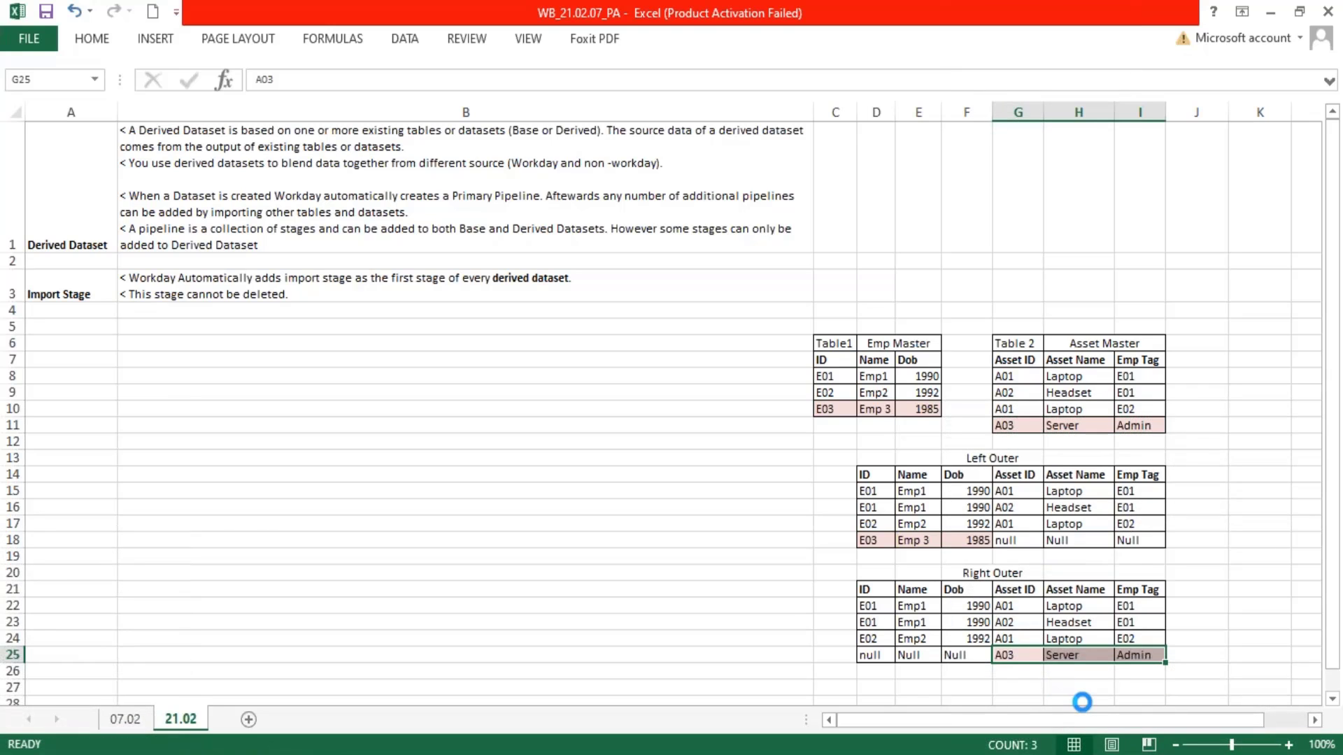
# Copy the Right Outer table with its title, D20:I25, to the clipboard
pyautogui.click(1079, 700)
pyautogui.scroll(-1, 1080, 684)
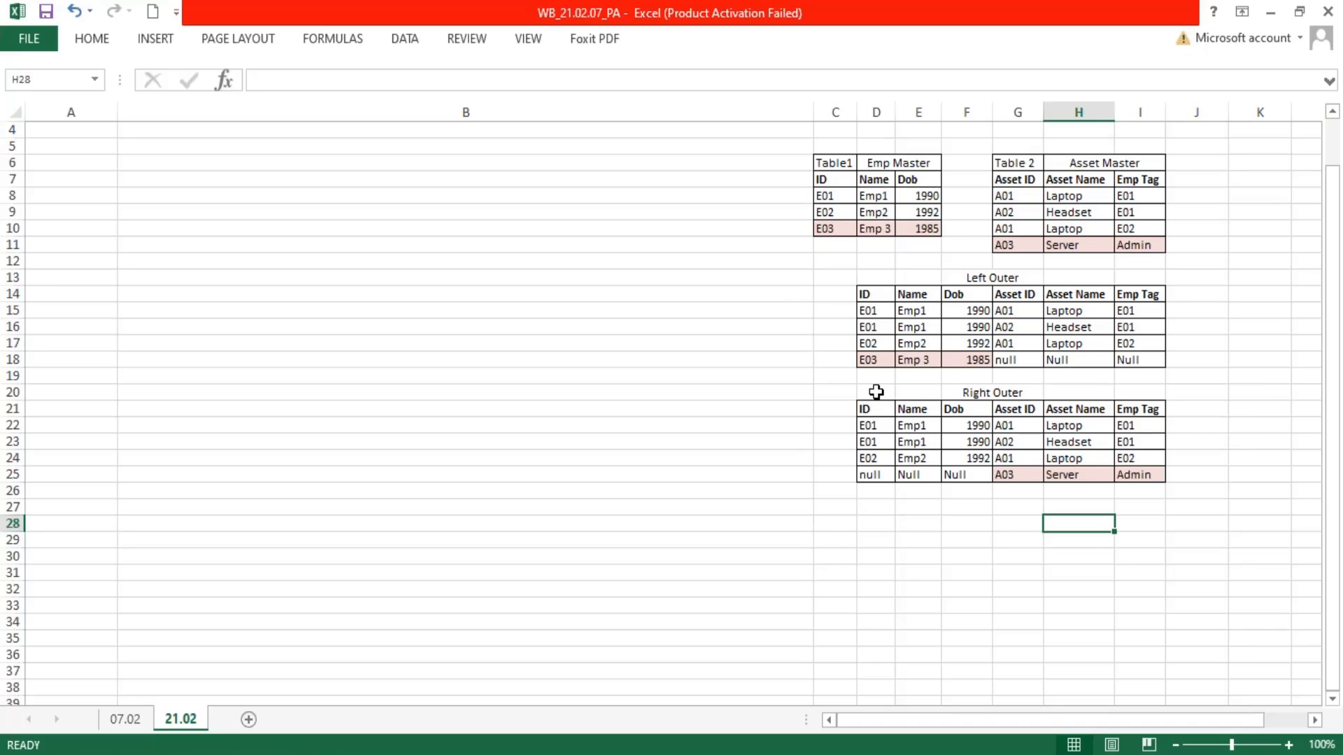
pyautogui.moveTo(877, 391); pyautogui.dragTo(1124, 470)
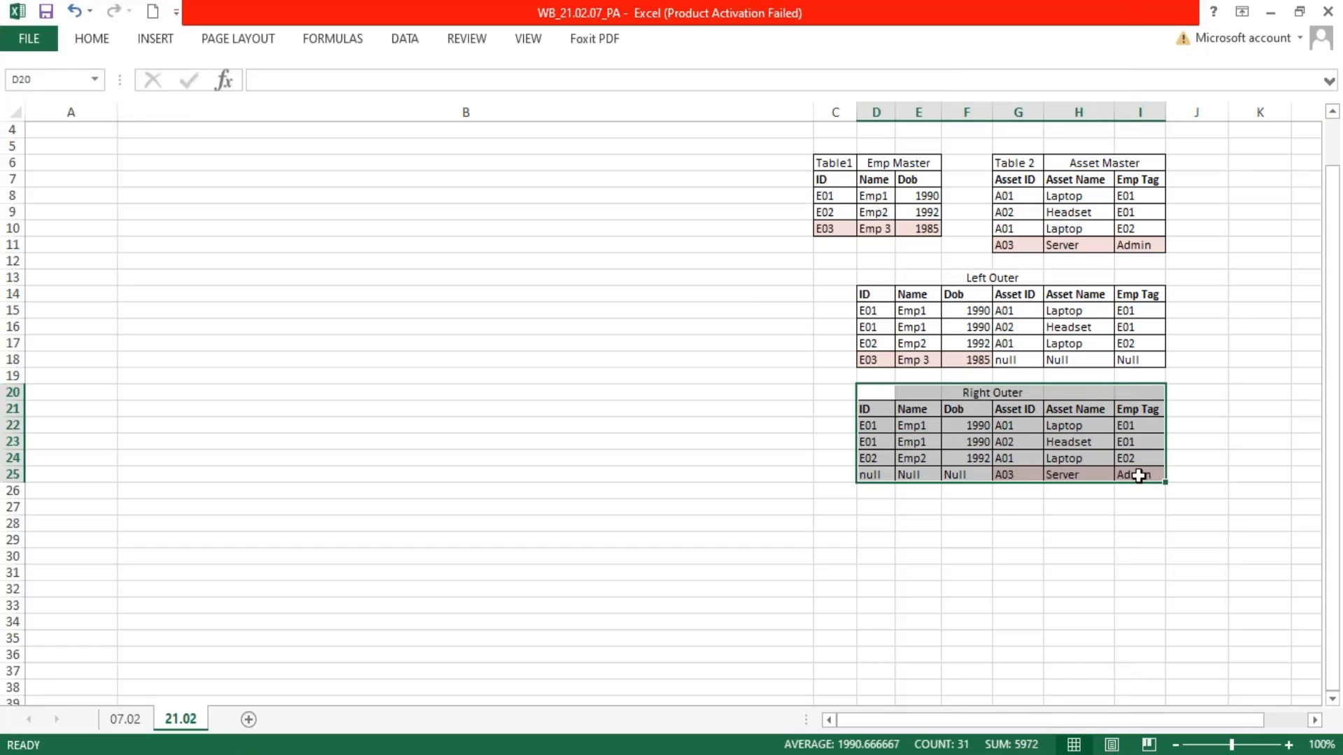
pyautogui.hotkey('ctrl', 'c')
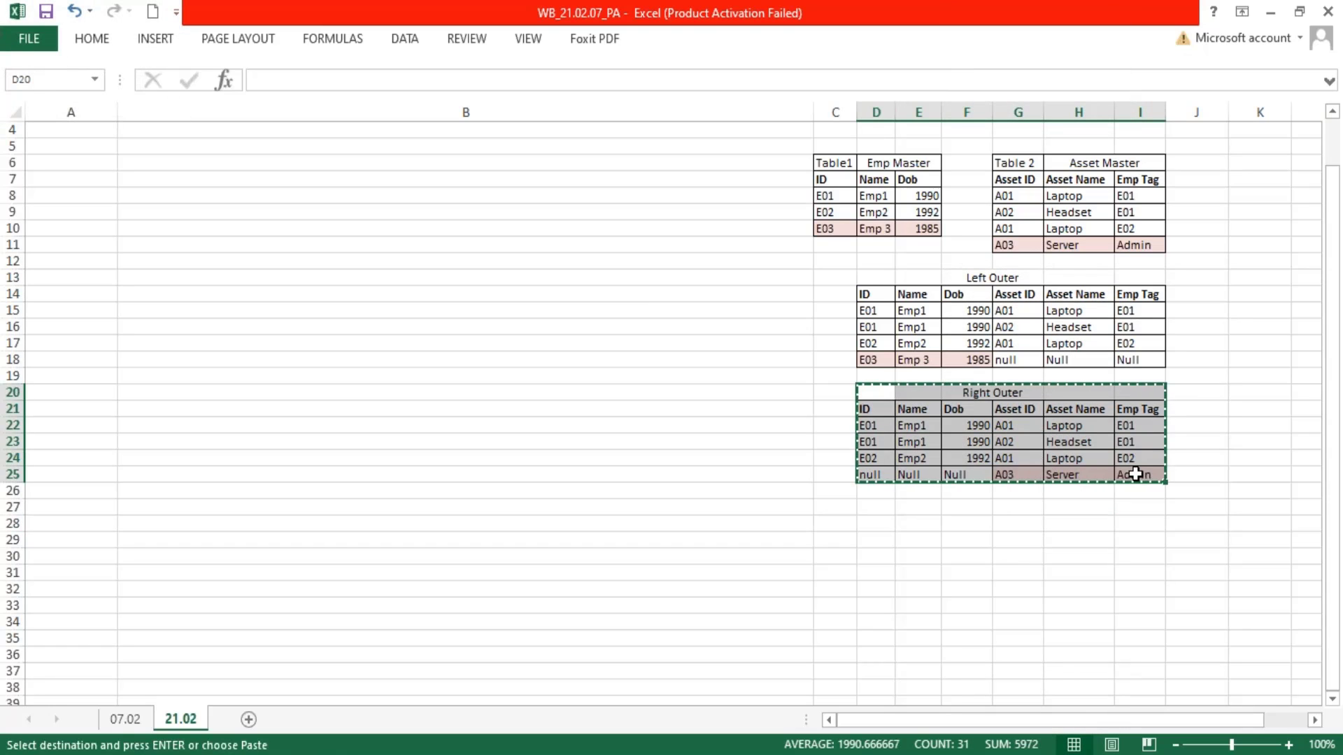
pyautogui.click(973, 511)
pyautogui.hotkey('ctrl', 'v')
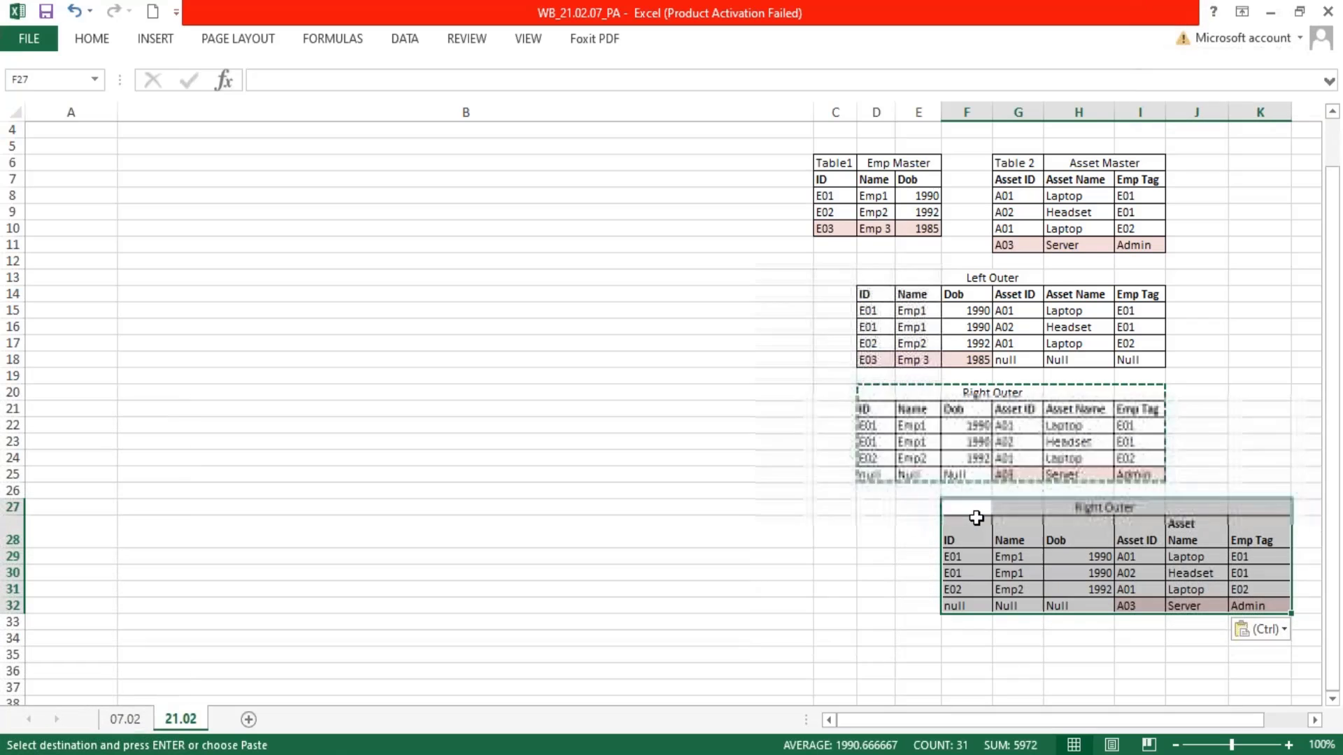
pyautogui.hotkey('ctrl', 'z')
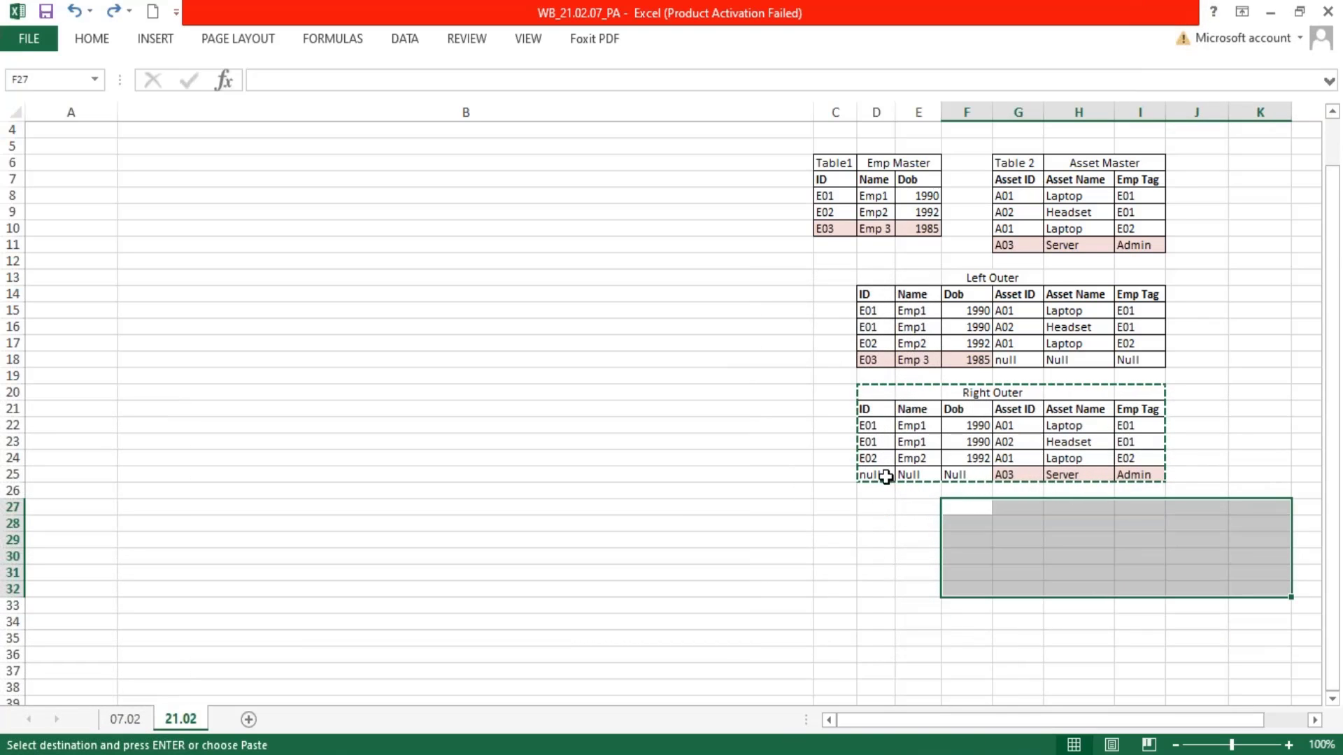
# Paste the copied Right Outer table at D27 and retitle it Inner Outer in F27
pyautogui.click(866, 506)
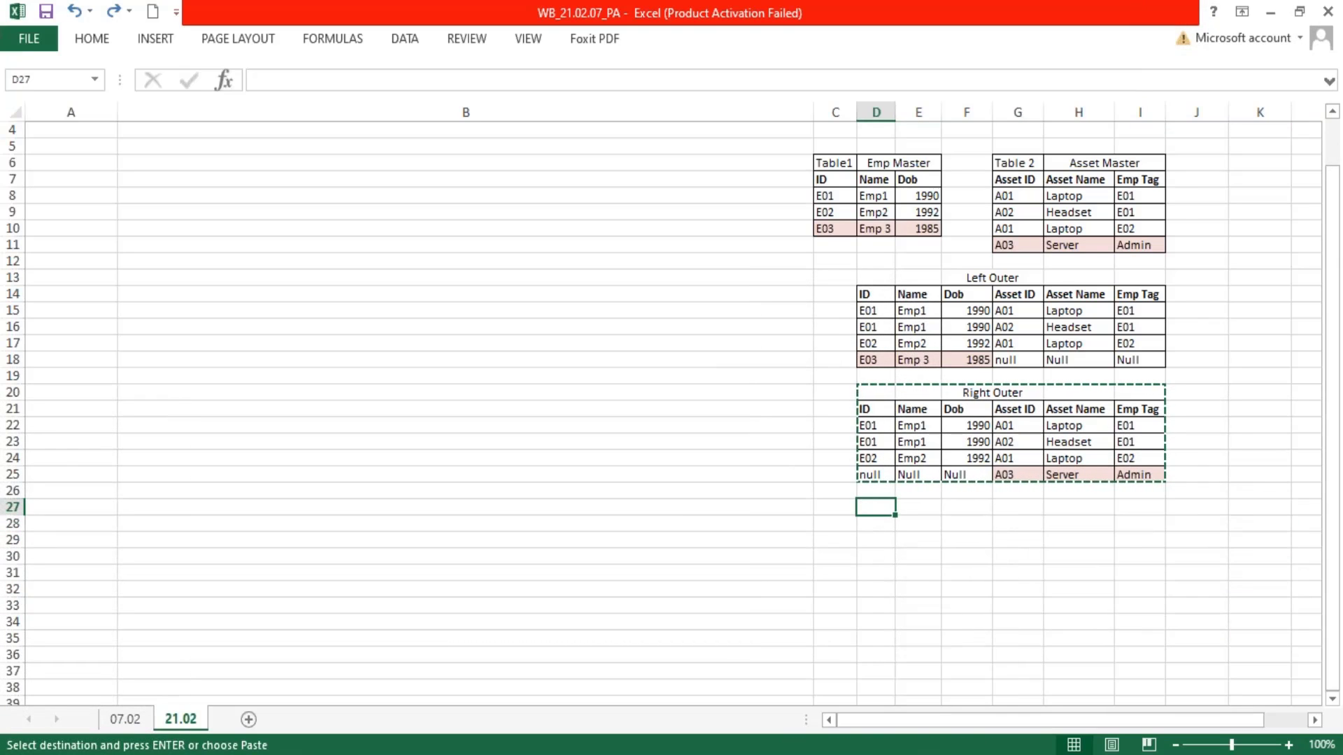
pyautogui.hotkey('ctrl', 'v')
pyautogui.doubleClick(982, 507)
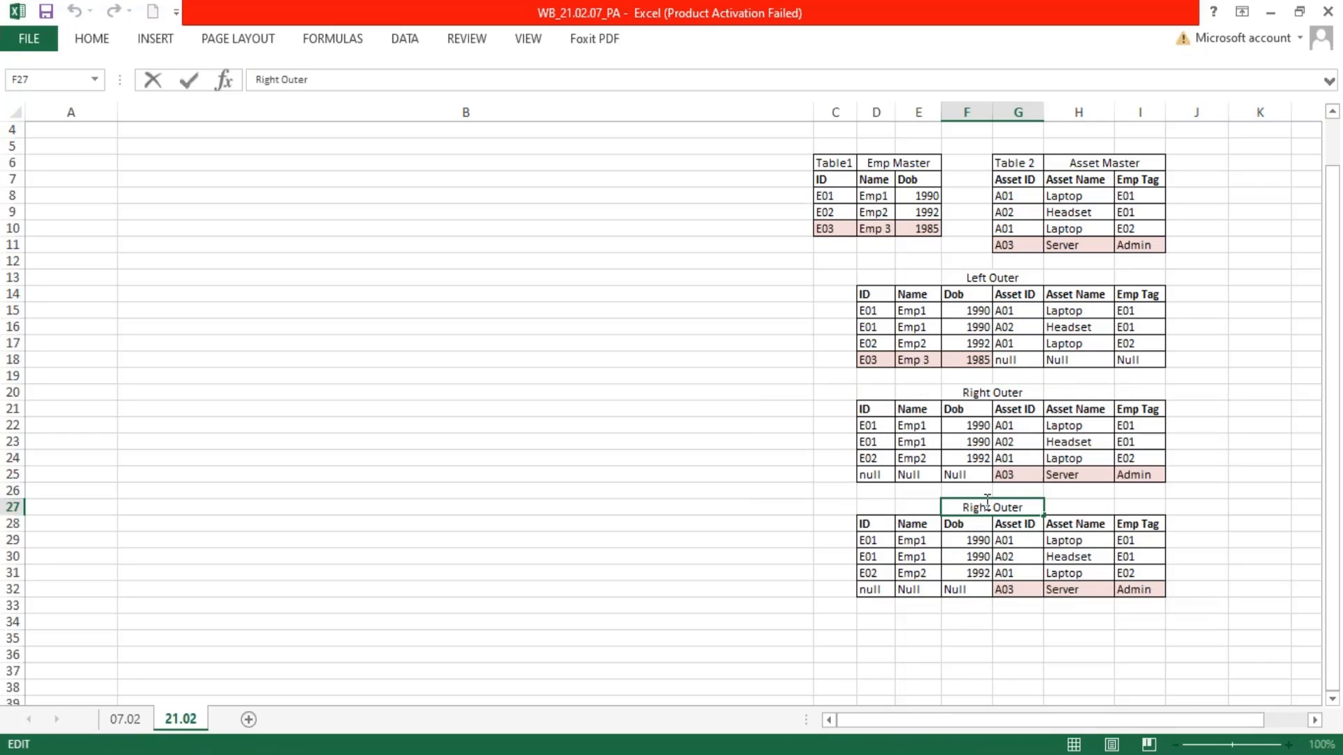
pyautogui.press('BackSpace')
pyautogui.press('Return')
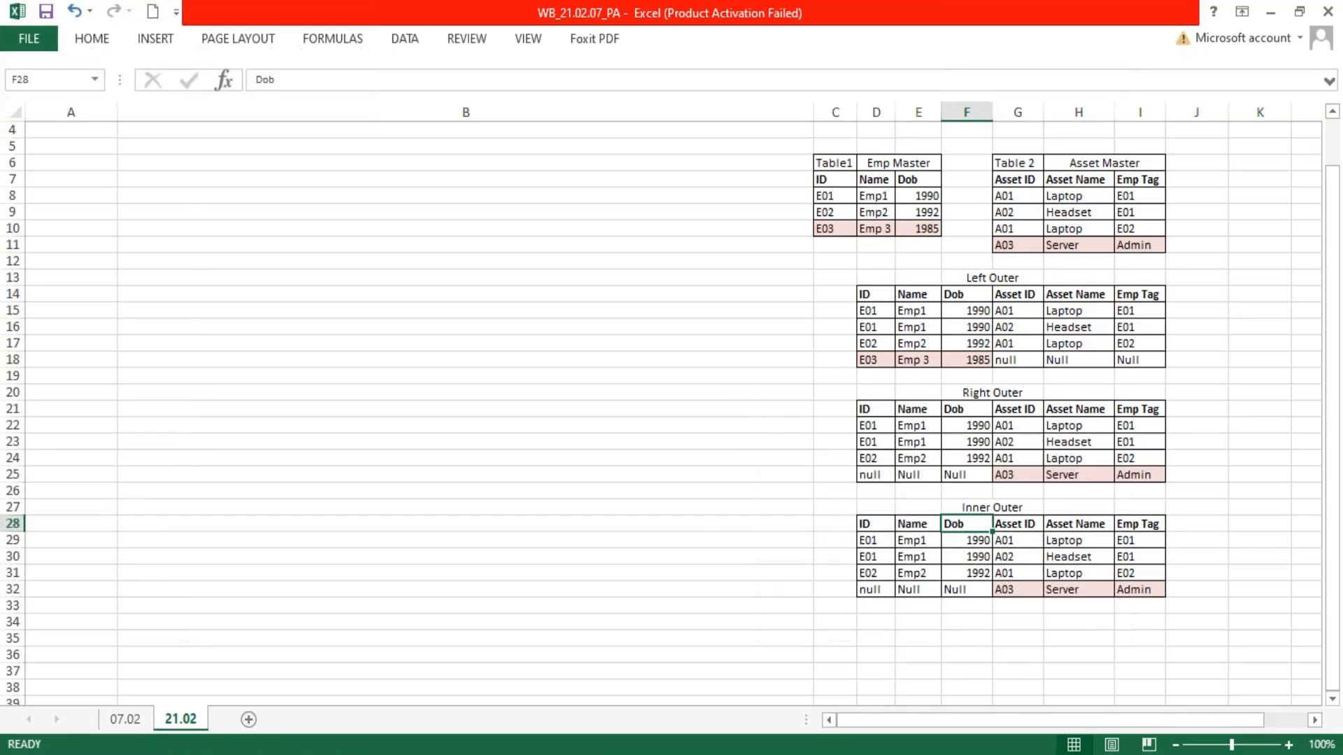
# Delete row 32, the unmatched A03 row of the Inner Outer table
pyautogui.moveTo(883, 589); pyautogui.dragTo(1137, 589)
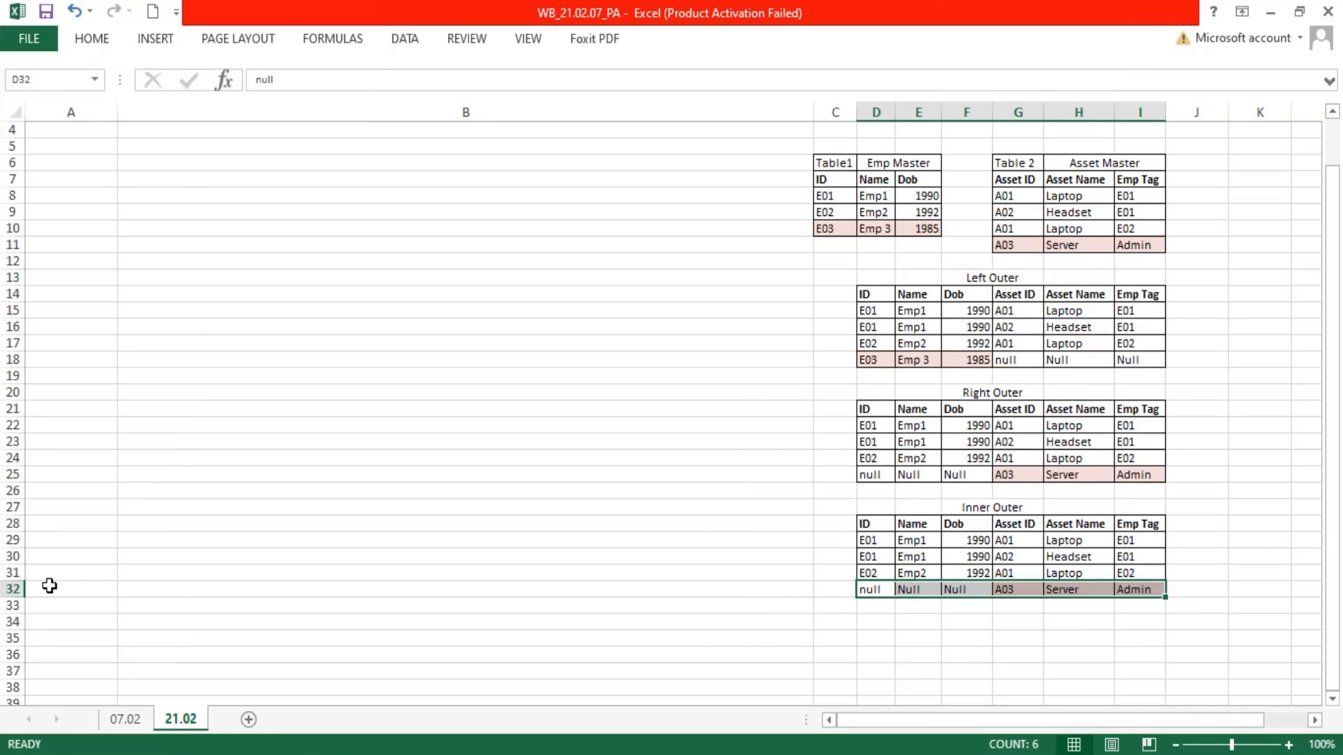
pyautogui.click(14, 589)
pyautogui.rightClick(14, 588)
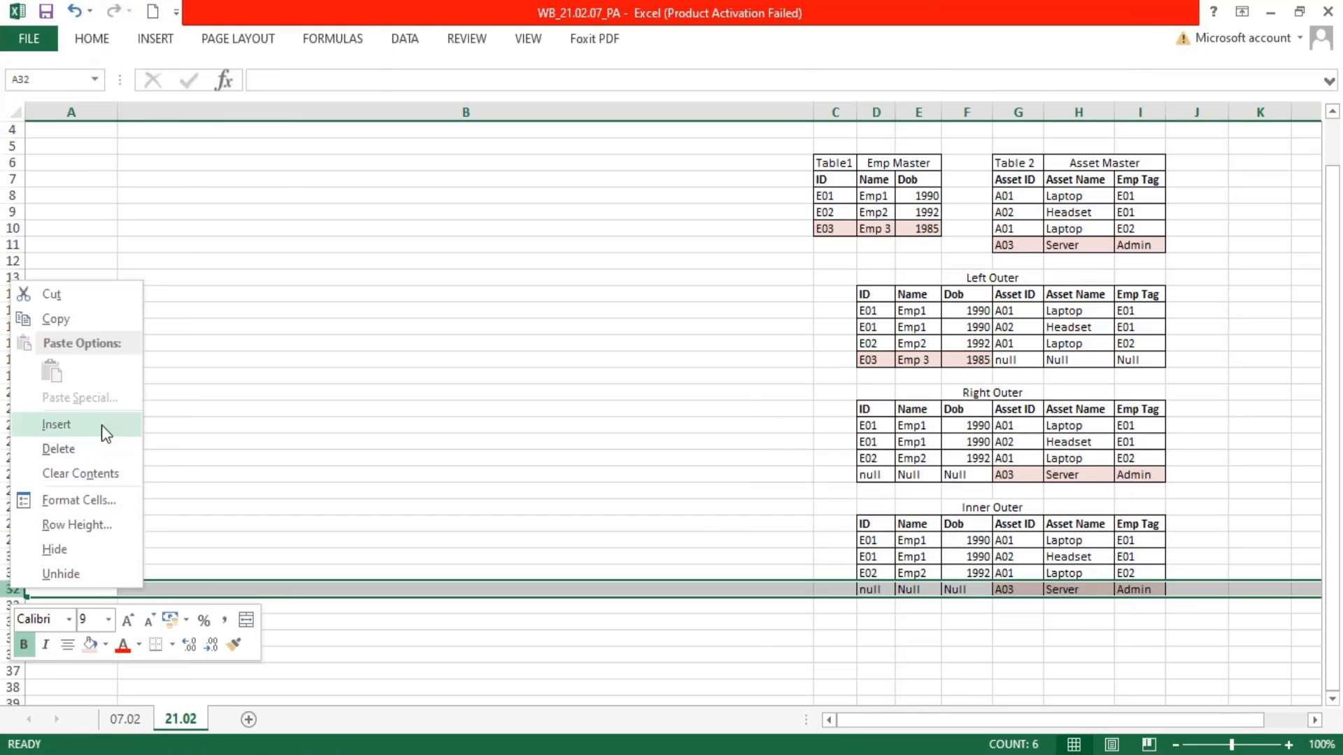
pyautogui.click(59, 449)
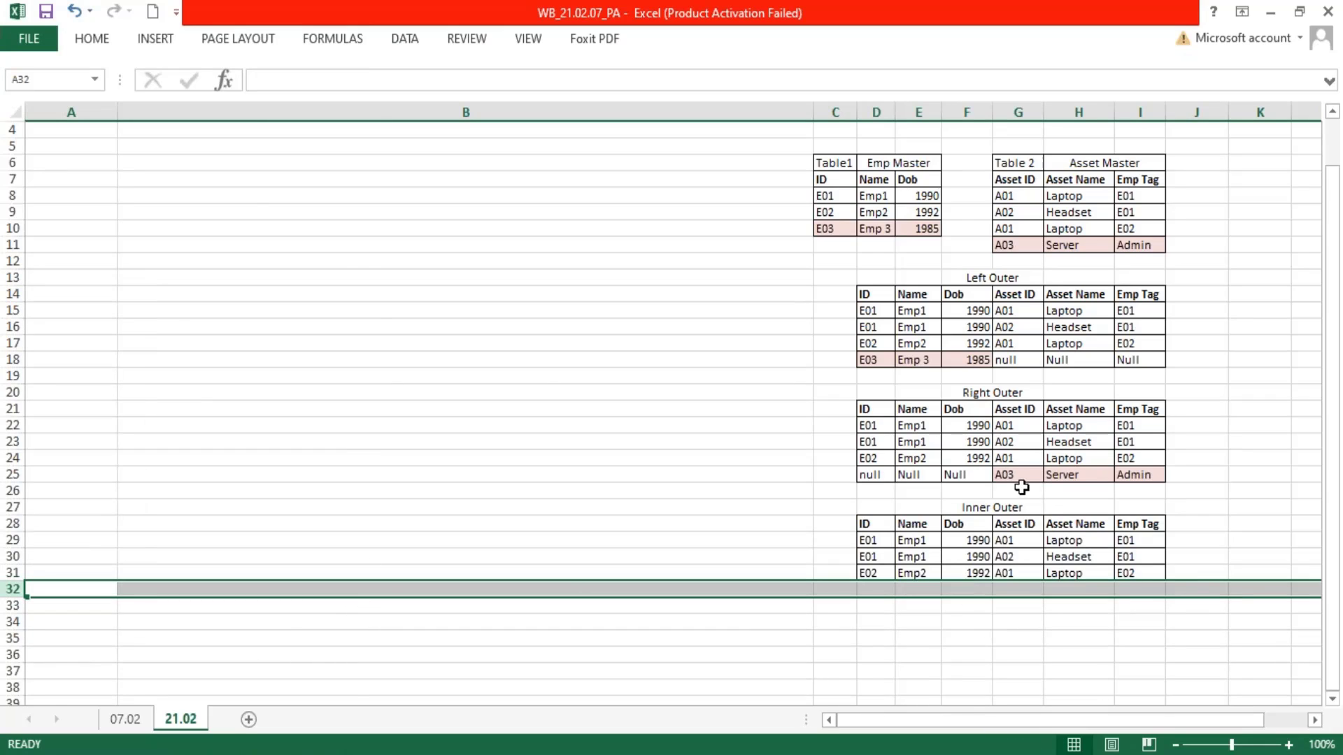
# Duplicate the Inner Outer table with its title from D27:I31 to D33
pyautogui.moveTo(878, 508); pyautogui.dragTo(1145, 573)
pyautogui.hotkey('ctrl', 'c')
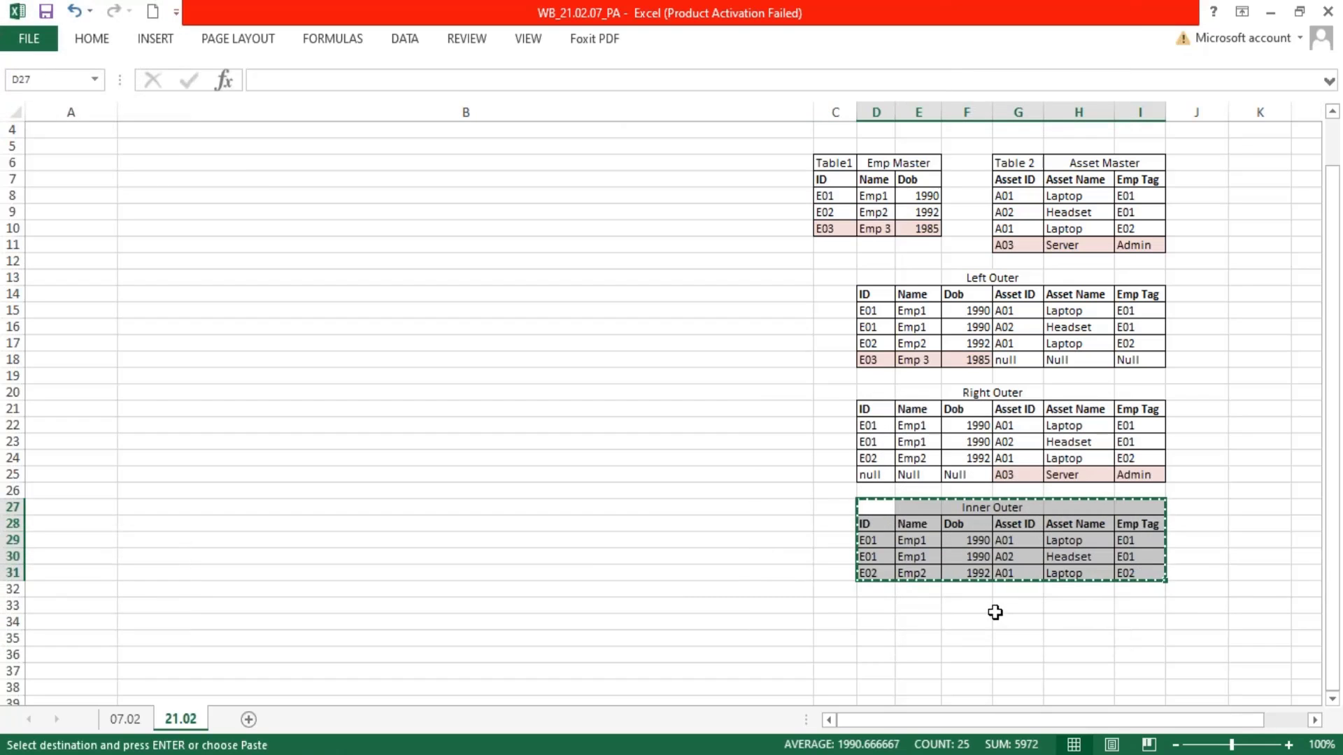
pyautogui.click(874, 605)
pyautogui.hotkey('ctrl', 'v')
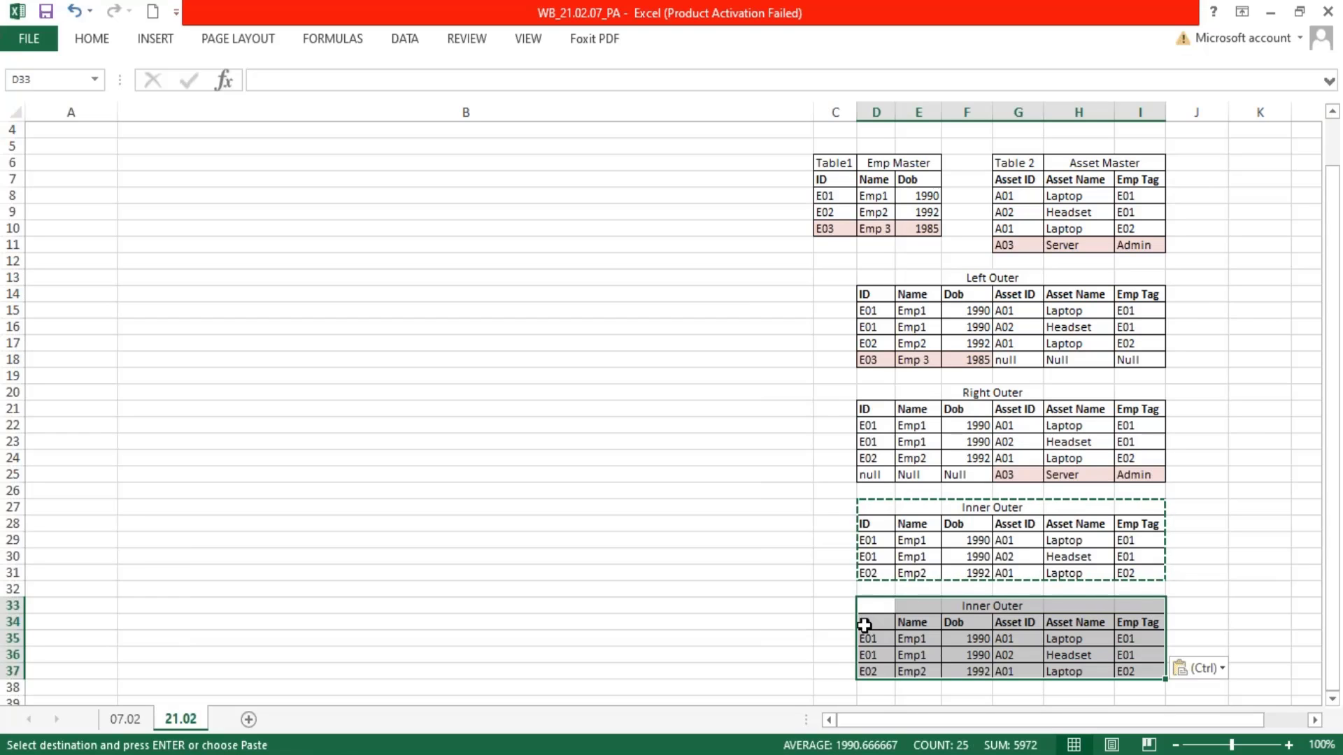
# Retitle the duplicated table in F33 as Outer Outer
pyautogui.click(989, 605)
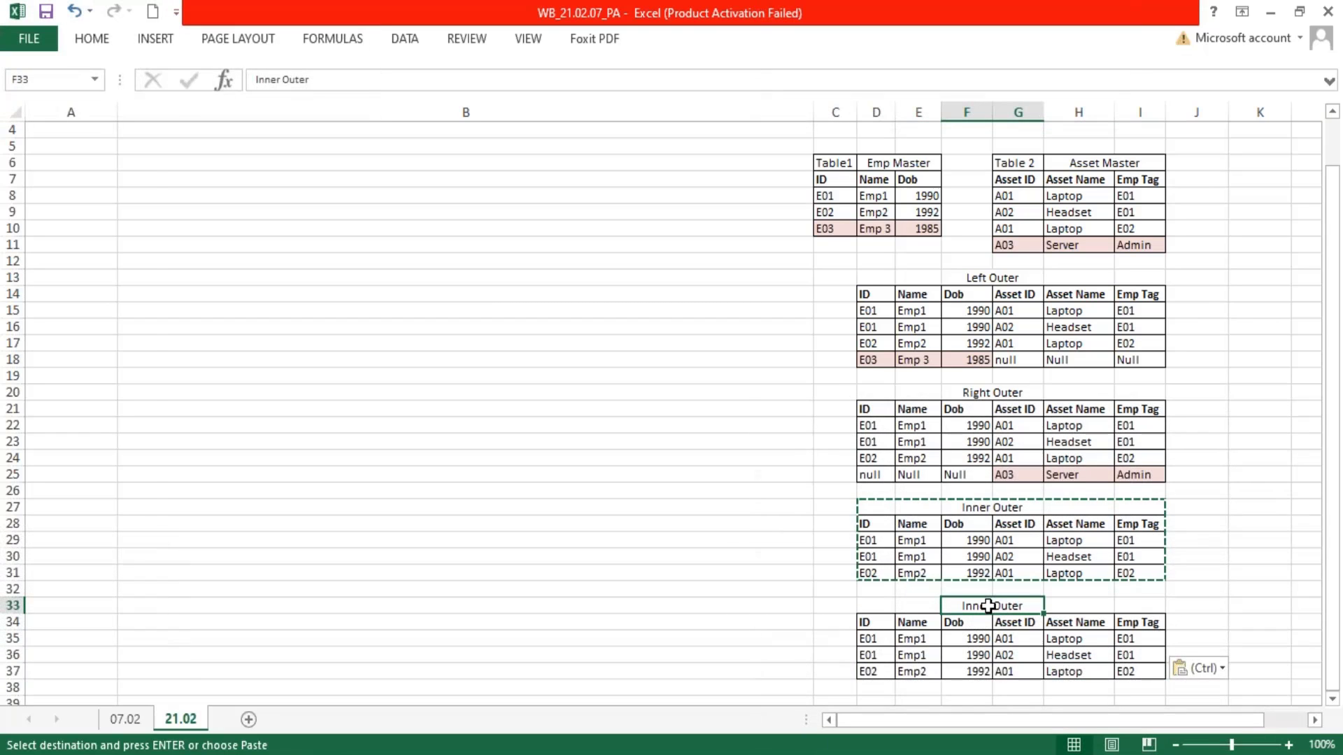
pyautogui.doubleClick(988, 606)
pyautogui.doubleClick(987, 606)
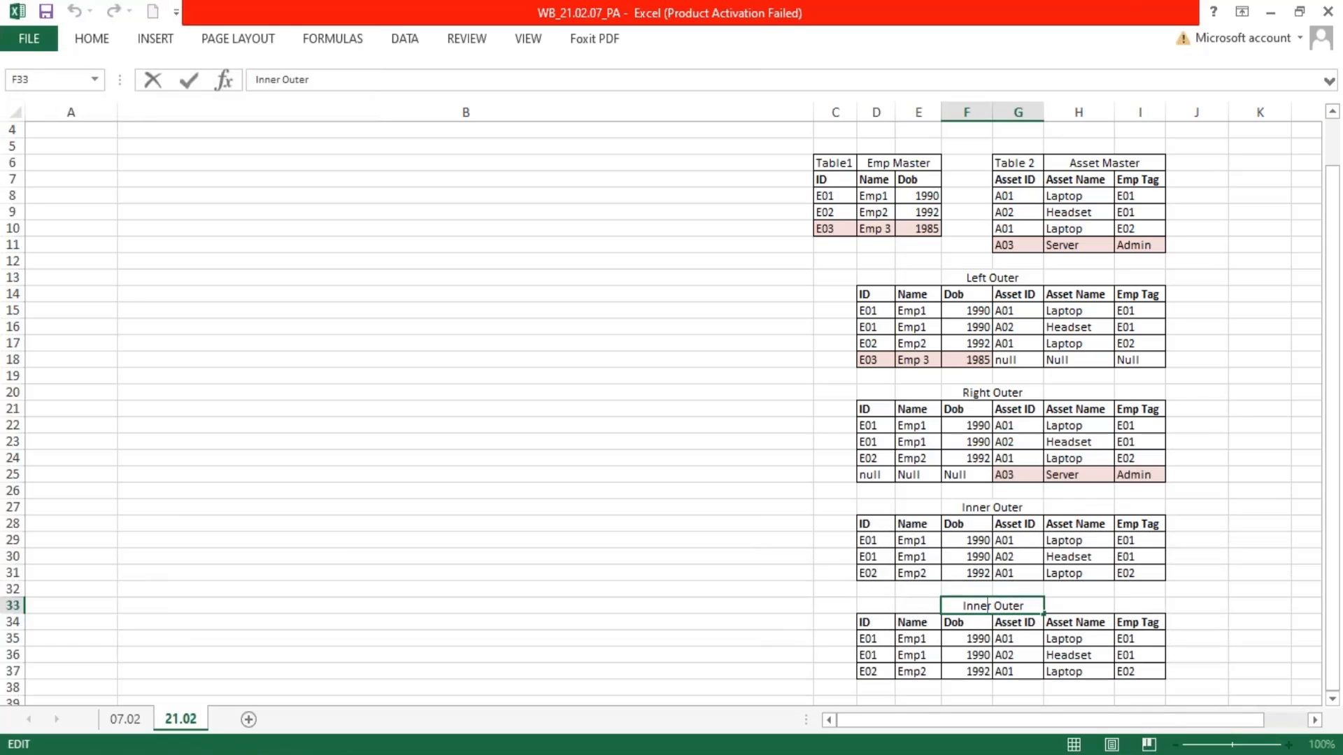
pyautogui.press('BackSpace')
pyautogui.press('BackSpace')
pyautogui.press('BackSpace')
pyautogui.press('BackSpace')
pyautogui.press('Delete')
pyautogui.write('Outer')
pyautogui.press('Return')
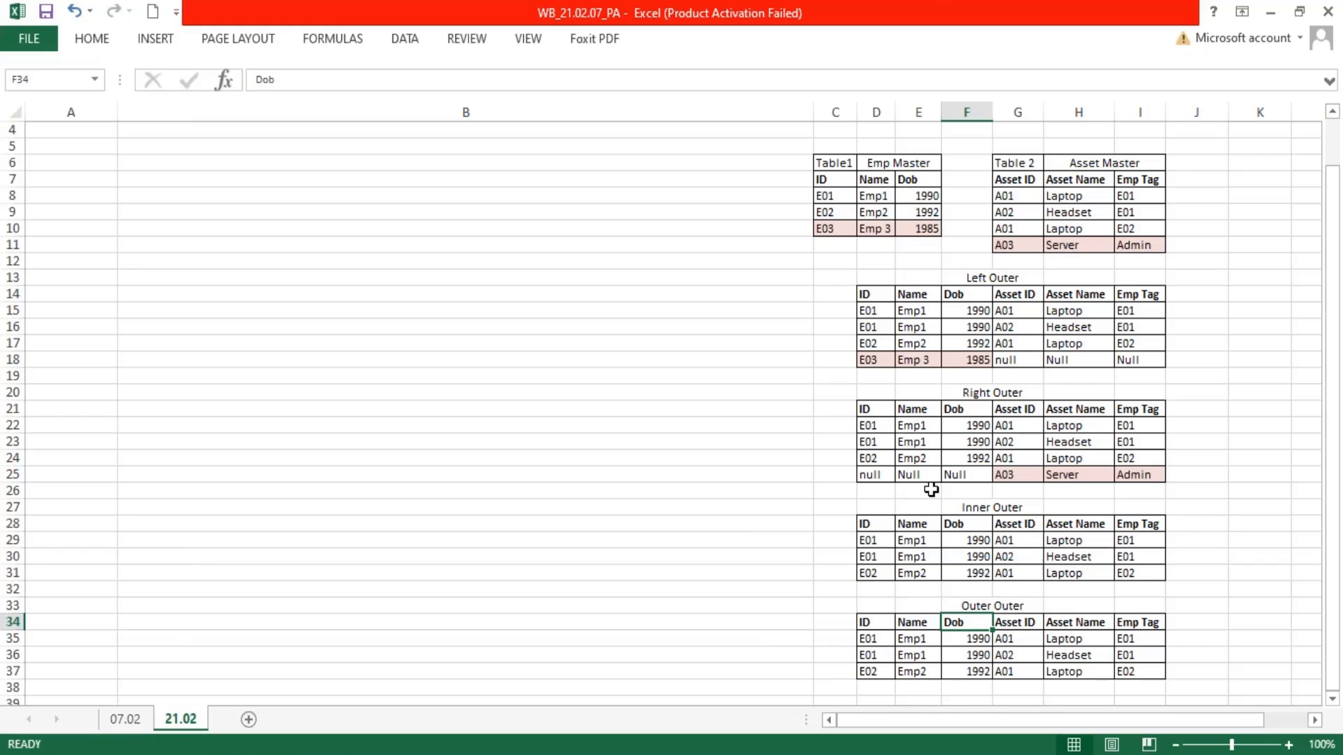
# Copy the E03 row with null asset columns from the Left Outer table, D18:I18, to D38
pyautogui.scroll(-1, 931, 489)
pyautogui.moveTo(871, 310); pyautogui.dragTo(1133, 312)
pyautogui.hotkey('ctrl', 'c')
pyautogui.click(867, 636)
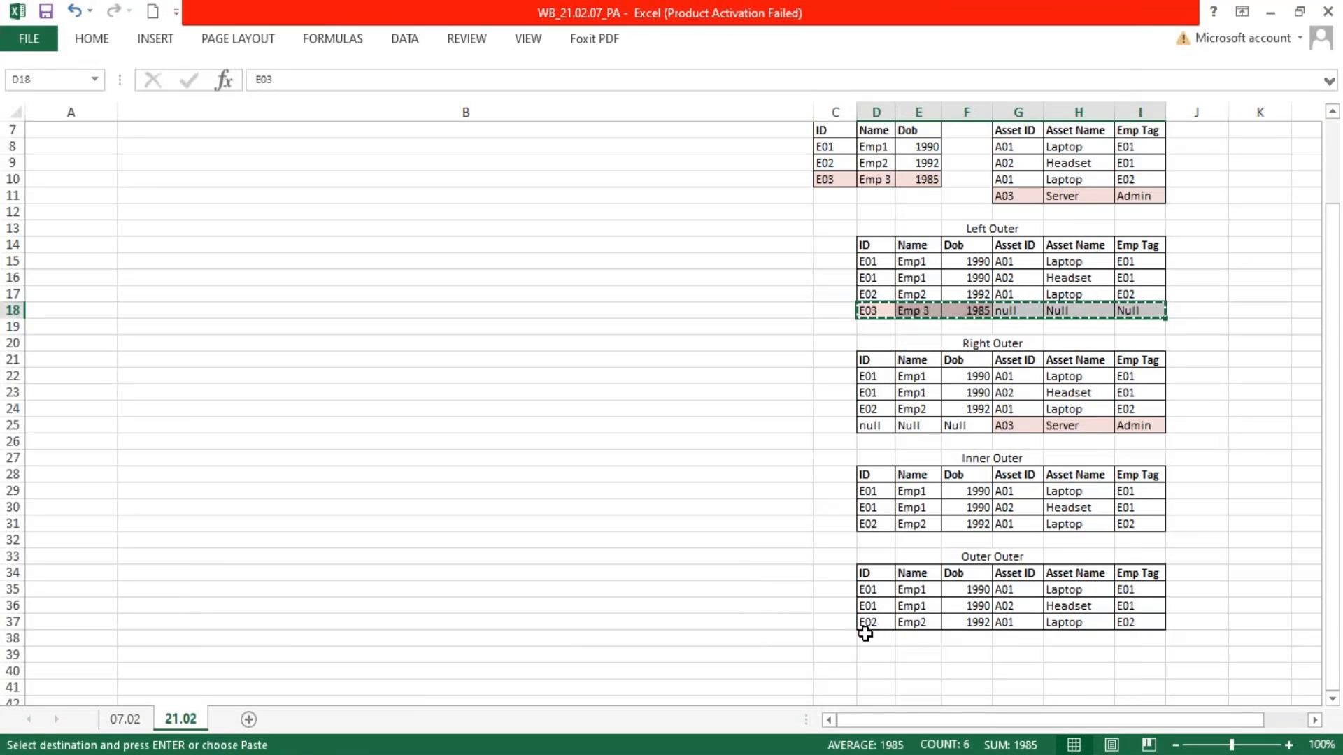
pyautogui.hotkey('ctrl', 'v')
# Copy the A03 row with null employee columns from the Right Outer table, D25:I25, to D39
pyautogui.moveTo(869, 425); pyautogui.dragTo(1143, 422)
pyautogui.hotkey('ctrl', 'c')
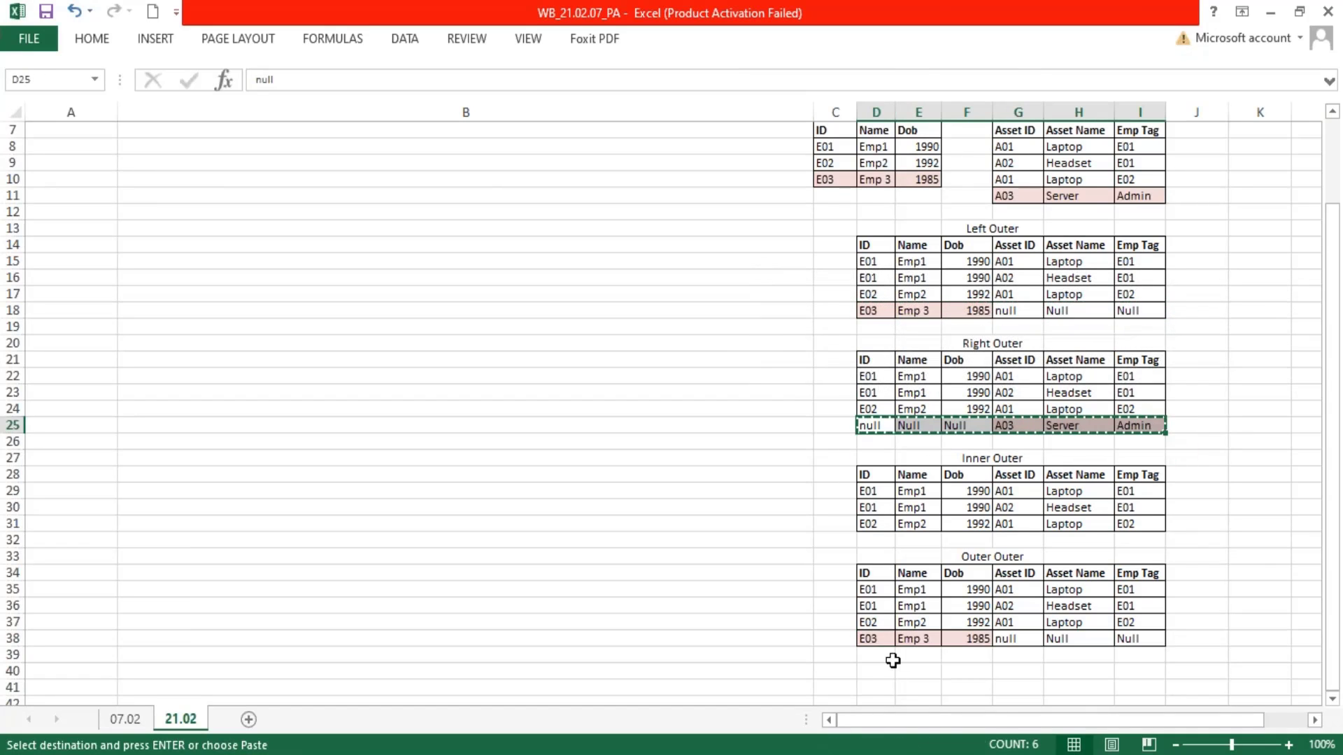
pyautogui.click(885, 657)
pyautogui.hotkey('ctrl', 'v')
pyautogui.press('Escape')
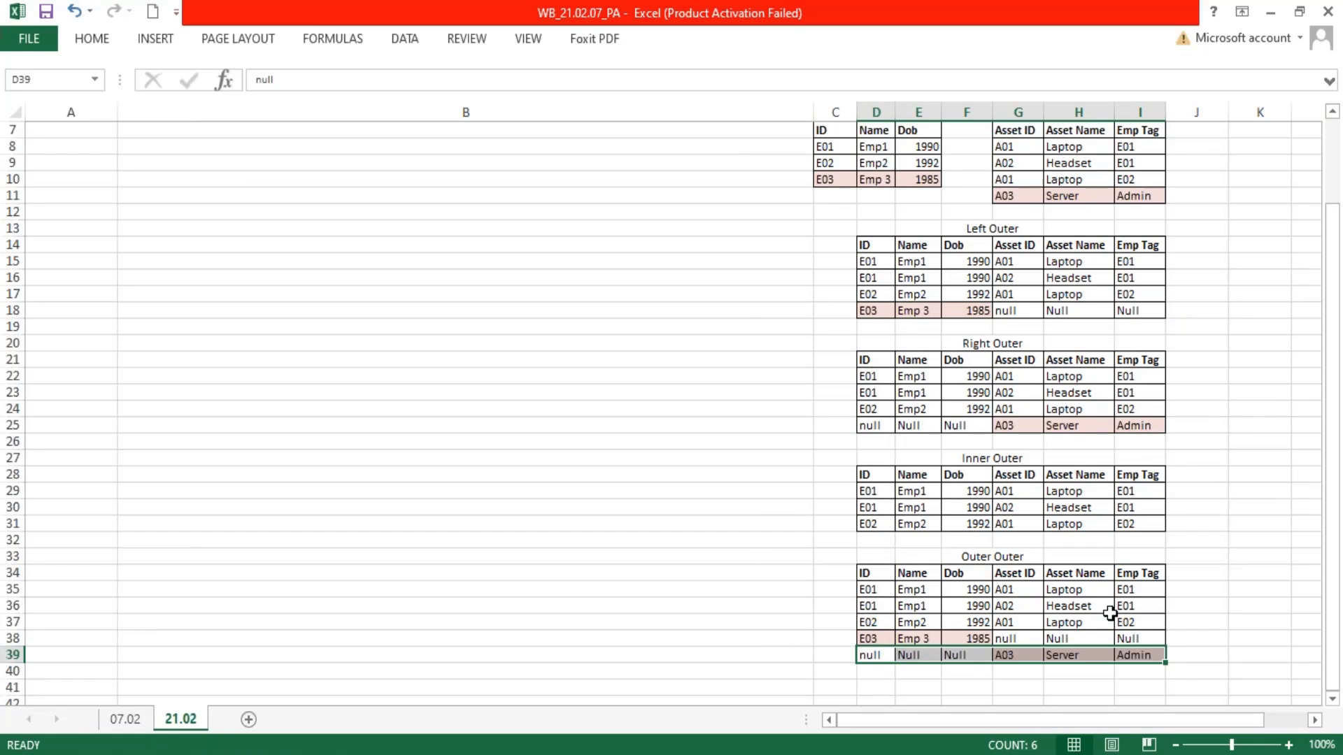
# Select the range D14:I39 spanning all four joined tables
pyautogui.moveTo(875, 240); pyautogui.dragTo(1144, 658)
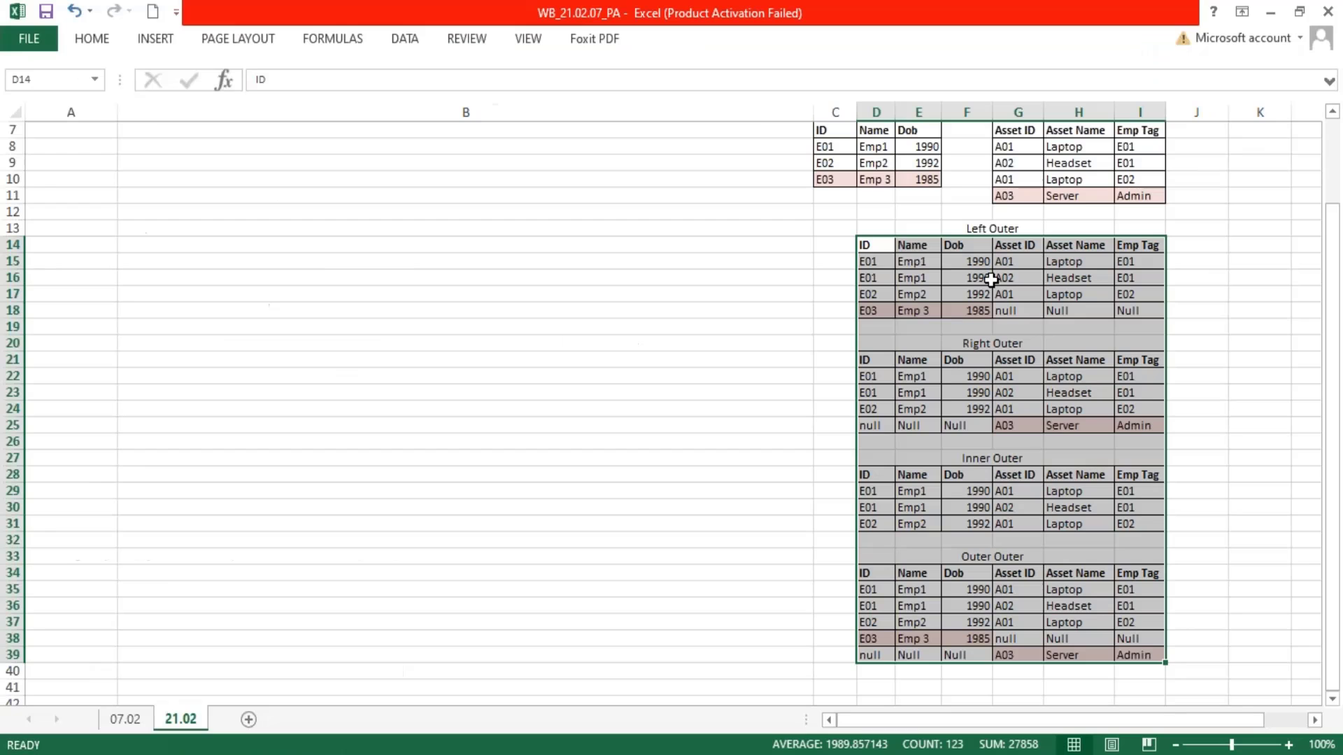
# Highlight Emp Master C7:E10, Asset Master rows G8:I11 and the null cells G18:I18 in the Left Outer table to compare them
pyautogui.moveTo(822, 134); pyautogui.dragTo(930, 180)
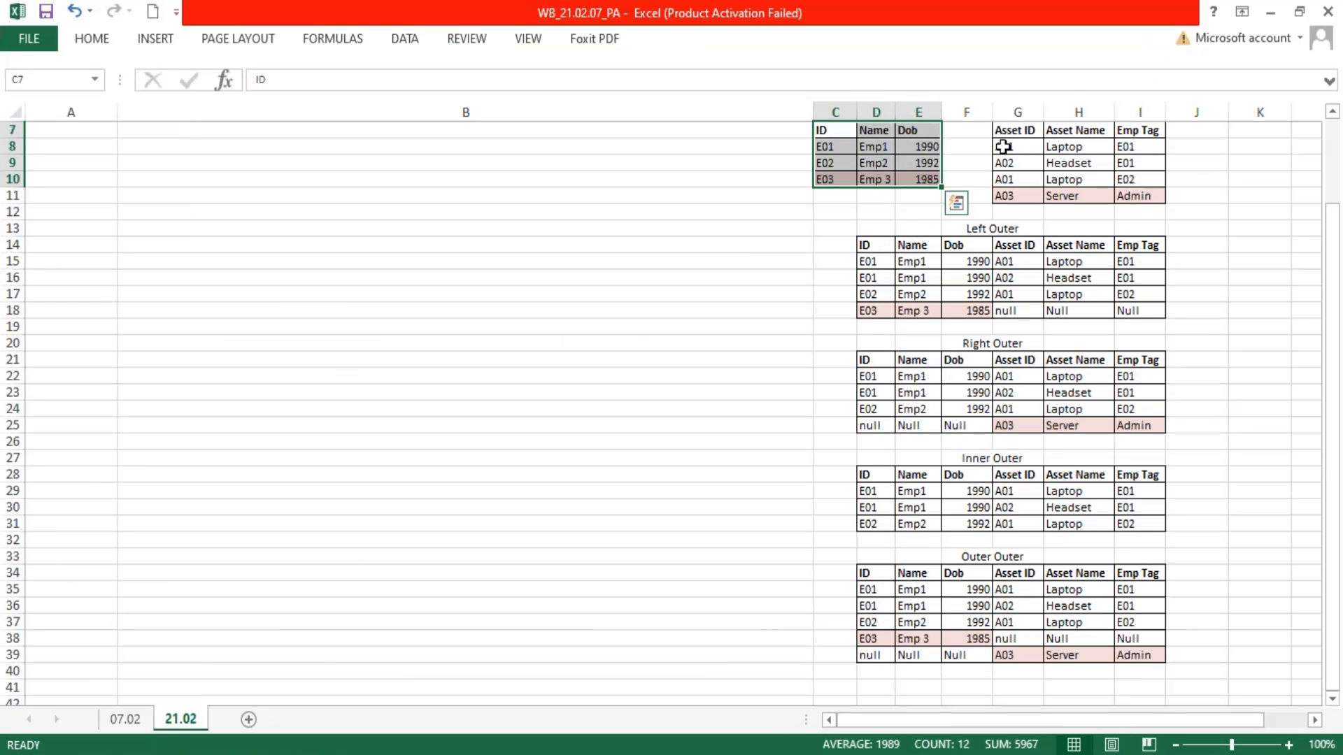
pyautogui.moveTo(1003, 146); pyautogui.dragTo(1132, 183)
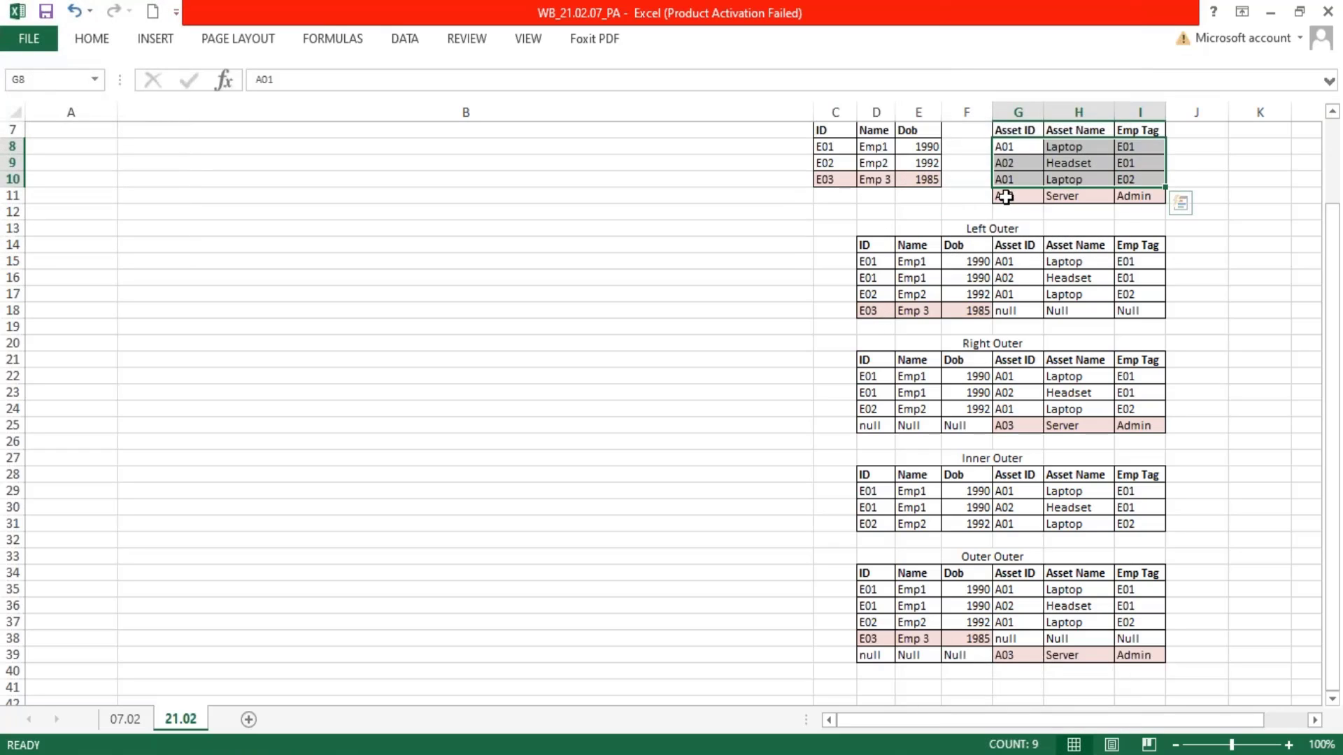
pyautogui.moveTo(1007, 195); pyautogui.dragTo(1160, 198)
pyautogui.moveTo(1004, 316); pyautogui.dragTo(1139, 317)
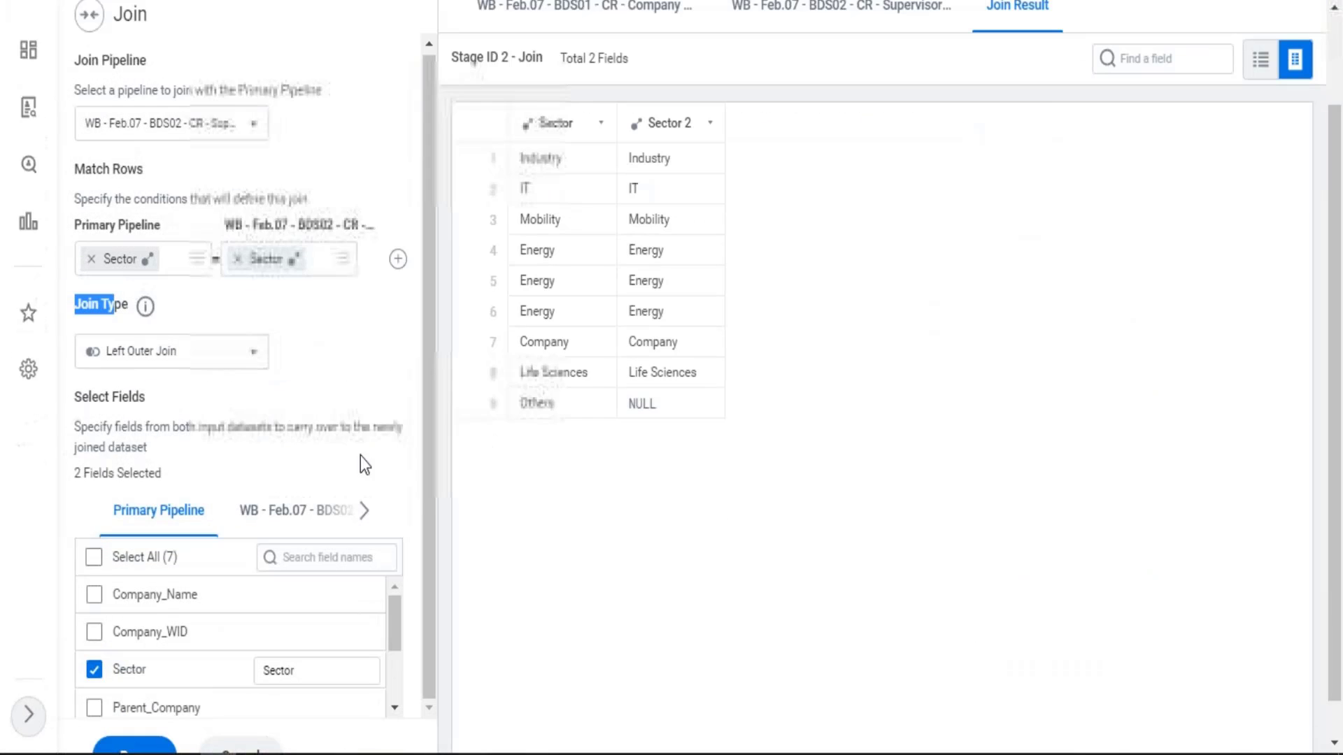
pyautogui.scroll(-1, 158, 360)
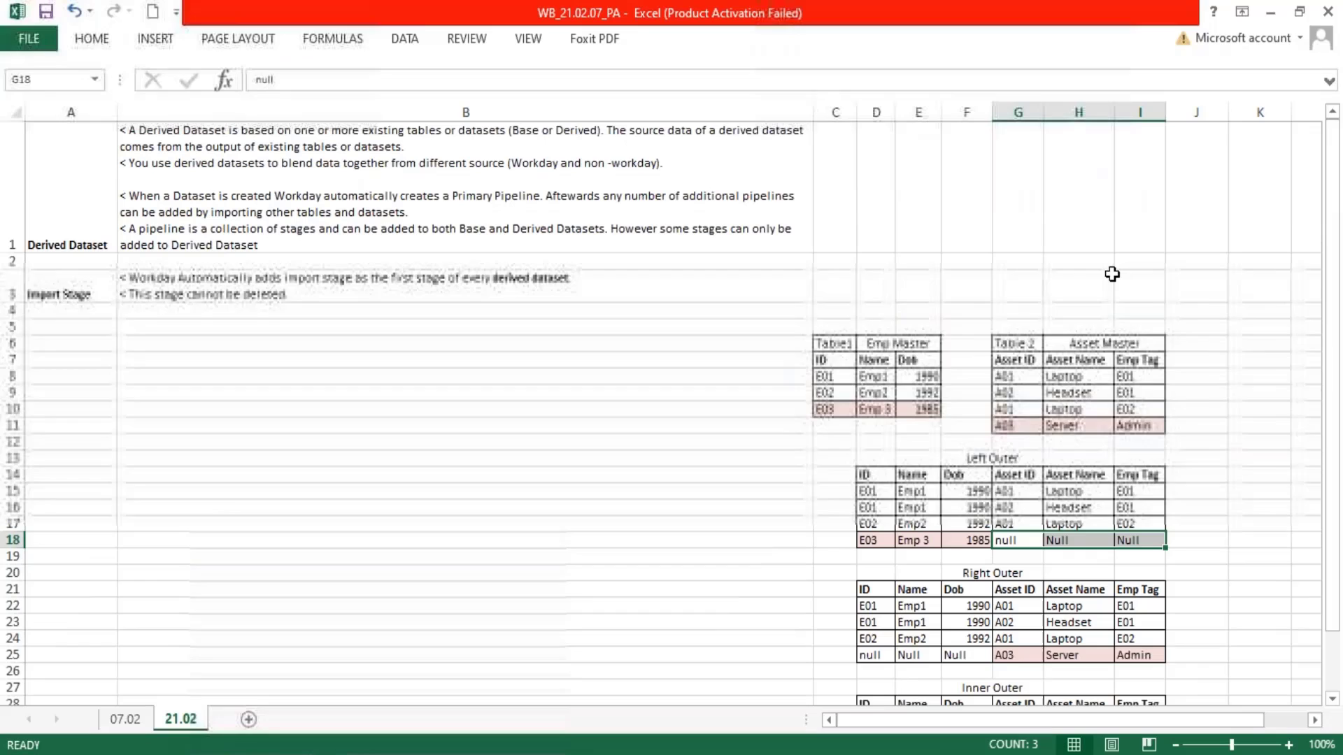
# Highlight the two source tables, Emp Master C7:E10 and Asset Master G7:I11, and review them against the four joined tables
pyautogui.moveTo(826, 360); pyautogui.dragTo(926, 406)
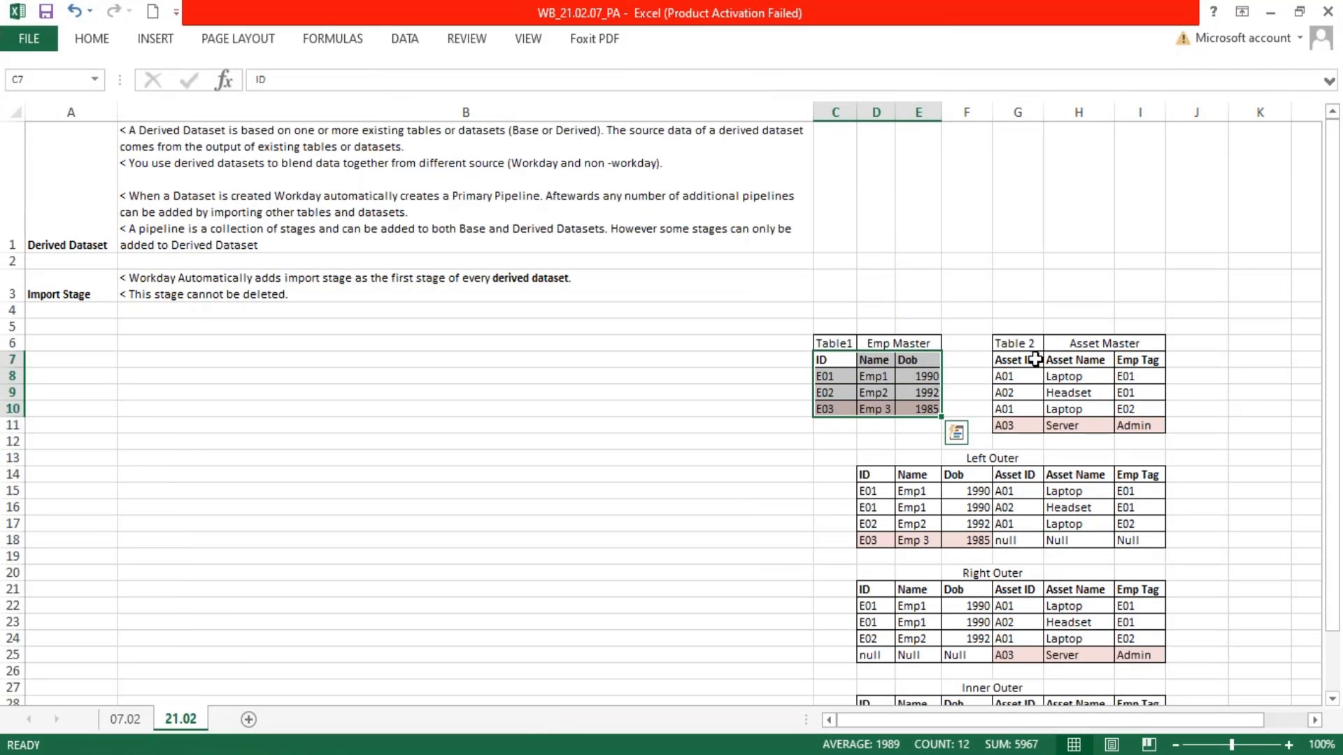
pyautogui.moveTo(1007, 360); pyautogui.dragTo(1140, 429)
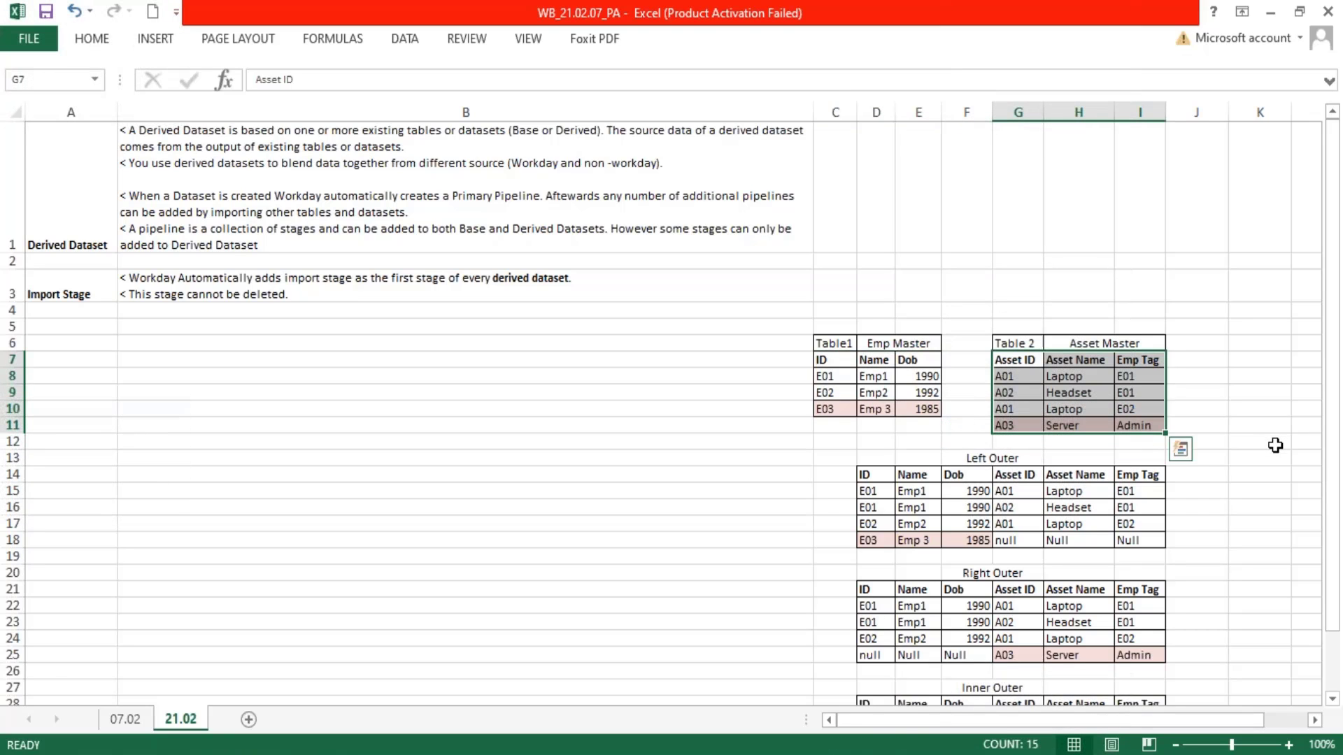
pyautogui.scroll(-3, 1274, 449)
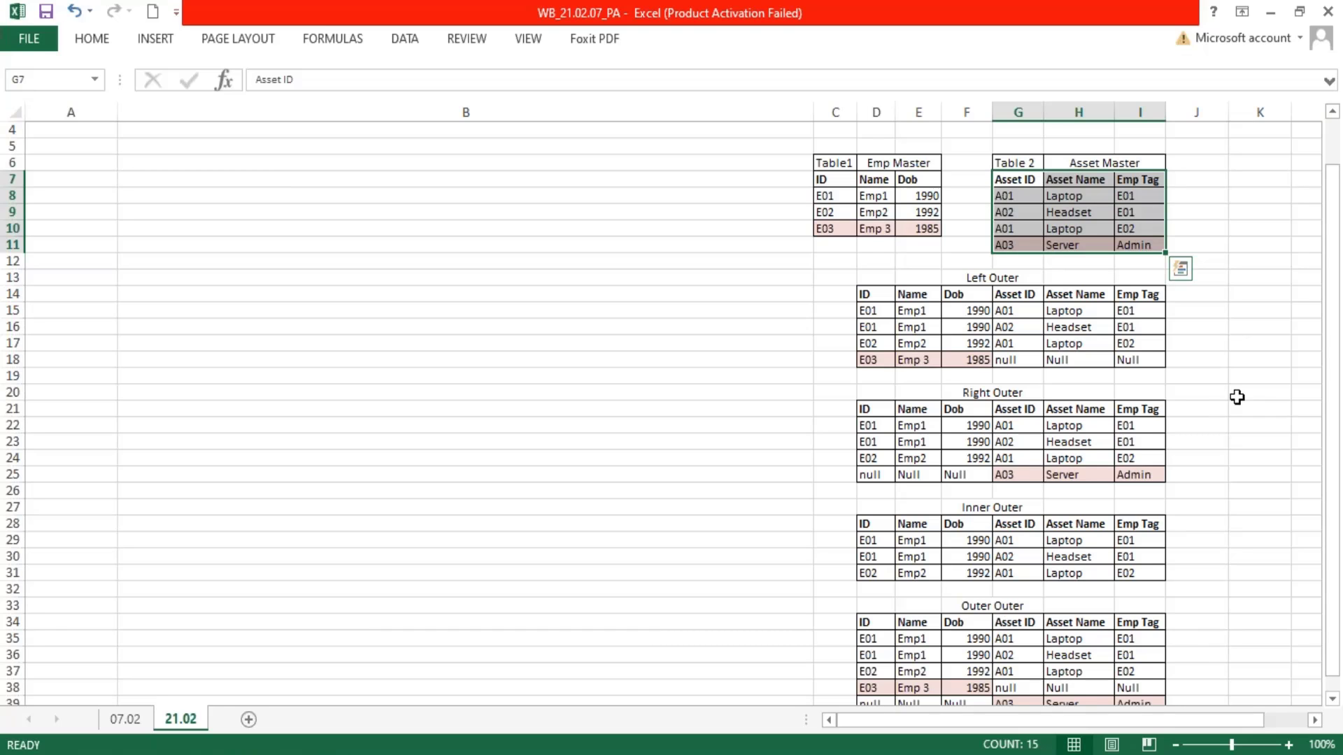
pyautogui.scroll(-1, 1231, 405)
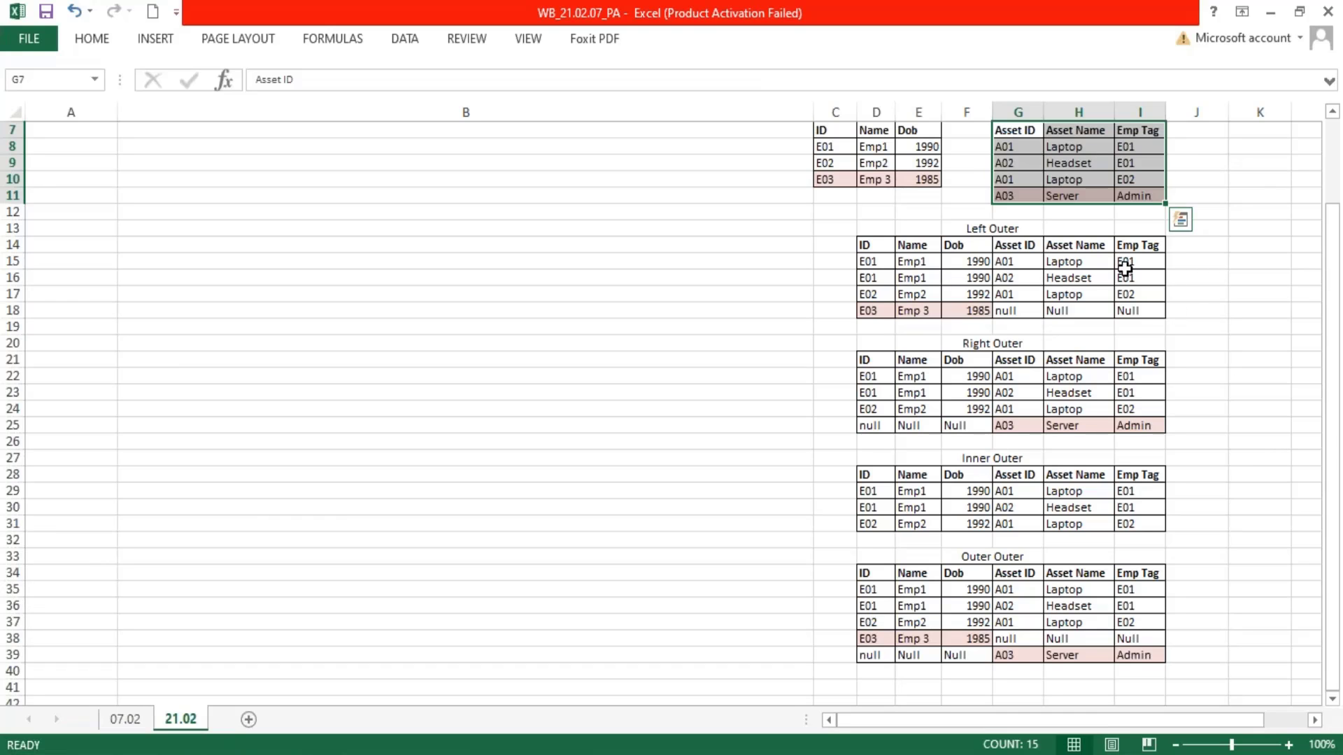
# Highlight the Admin tag in I11 and the Emp Tag column I14:I39 across all joined tables
pyautogui.doubleClick(1153, 197)
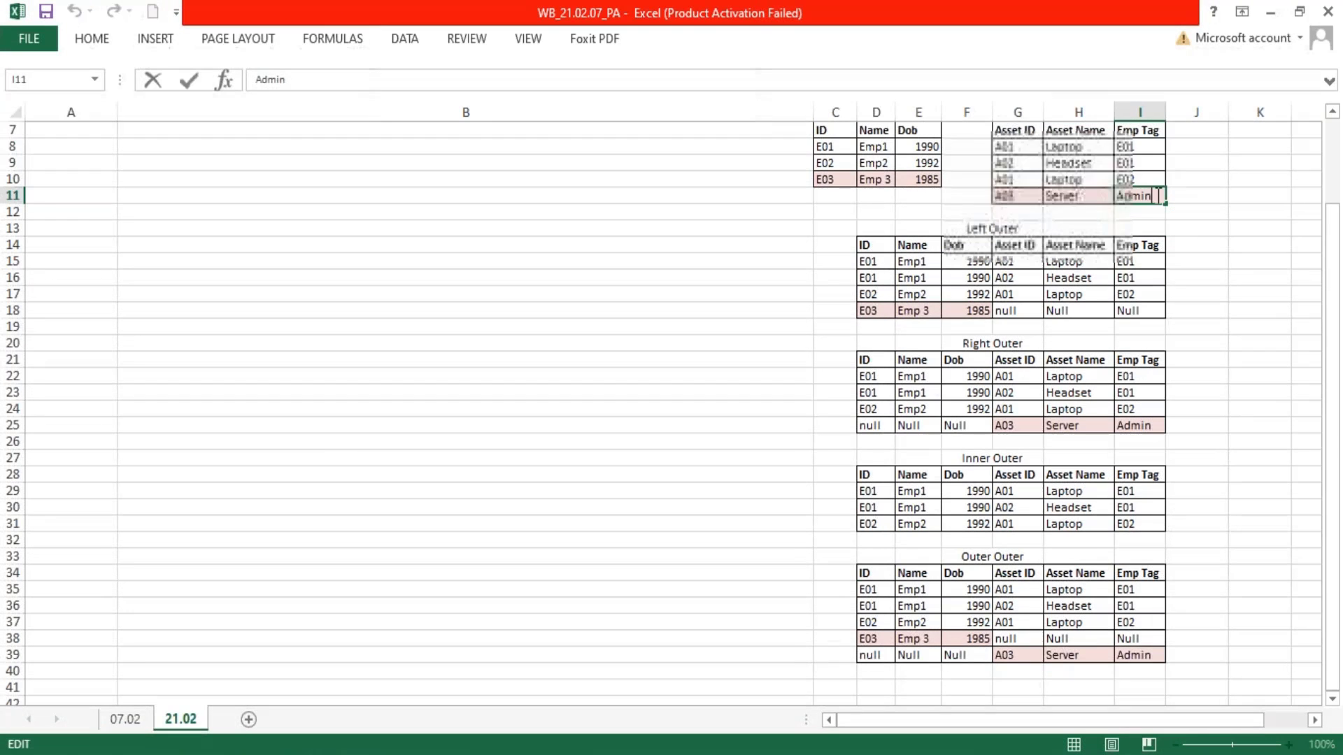
pyautogui.moveTo(1155, 196); pyautogui.dragTo(1120, 196)
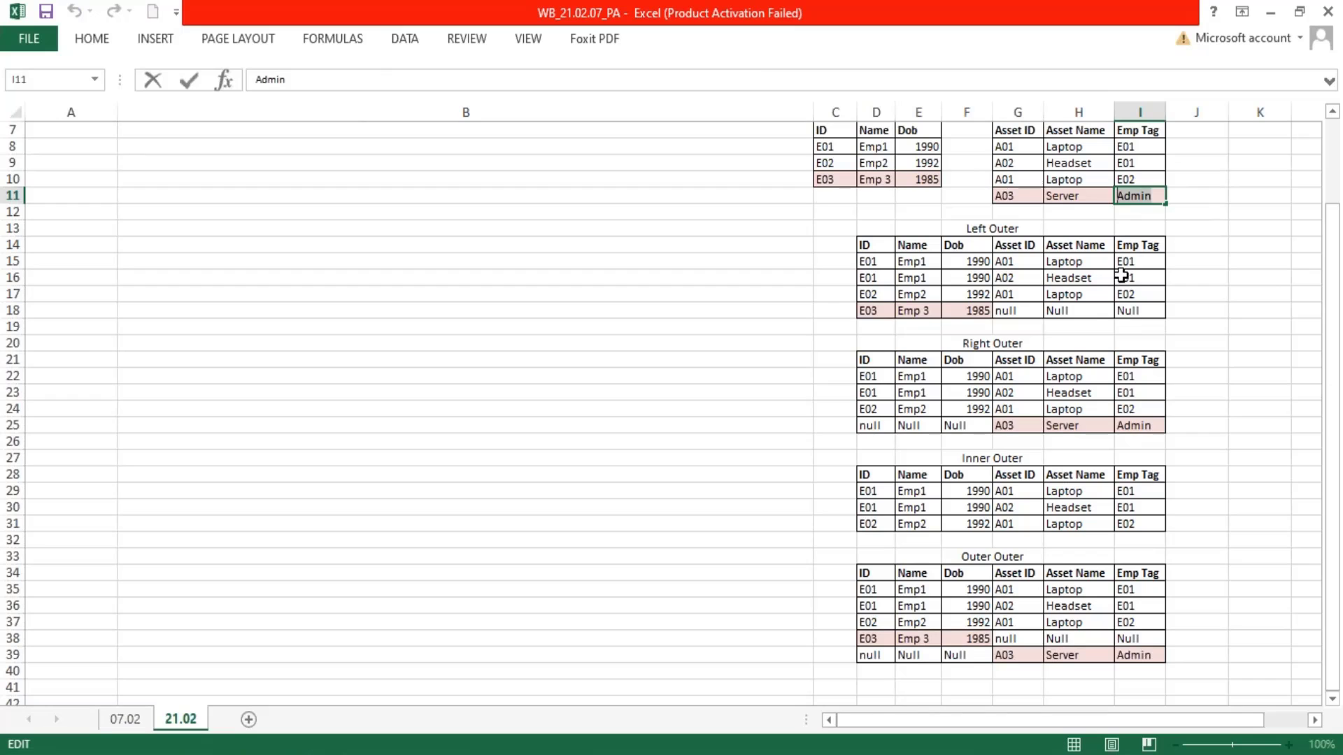
pyautogui.moveTo(1135, 240); pyautogui.dragTo(1117, 662)
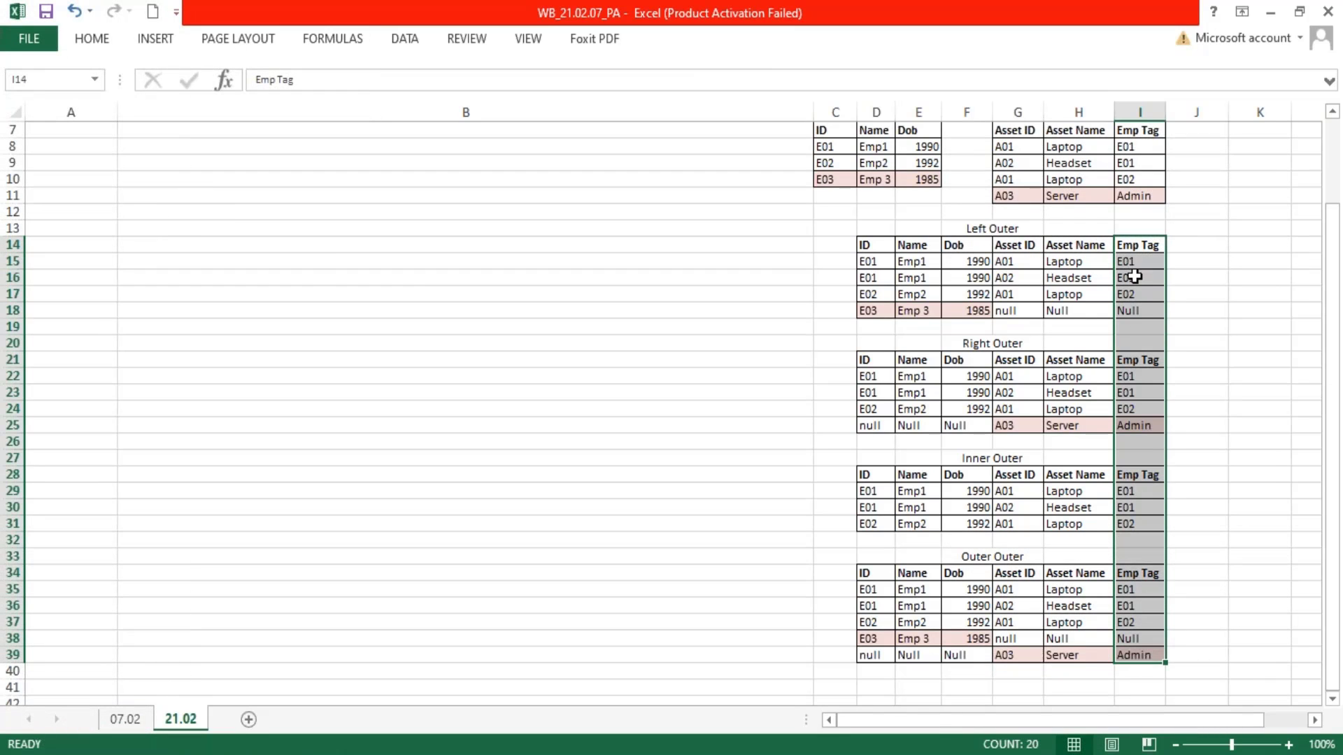
# Compare the ID and Emp Tag columns of the Left Outer table and the ID column of the Inner Outer table
pyautogui.moveTo(874, 264); pyautogui.dragTo(869, 330)
pyautogui.moveTo(877, 375); pyautogui.dragTo(872, 523)
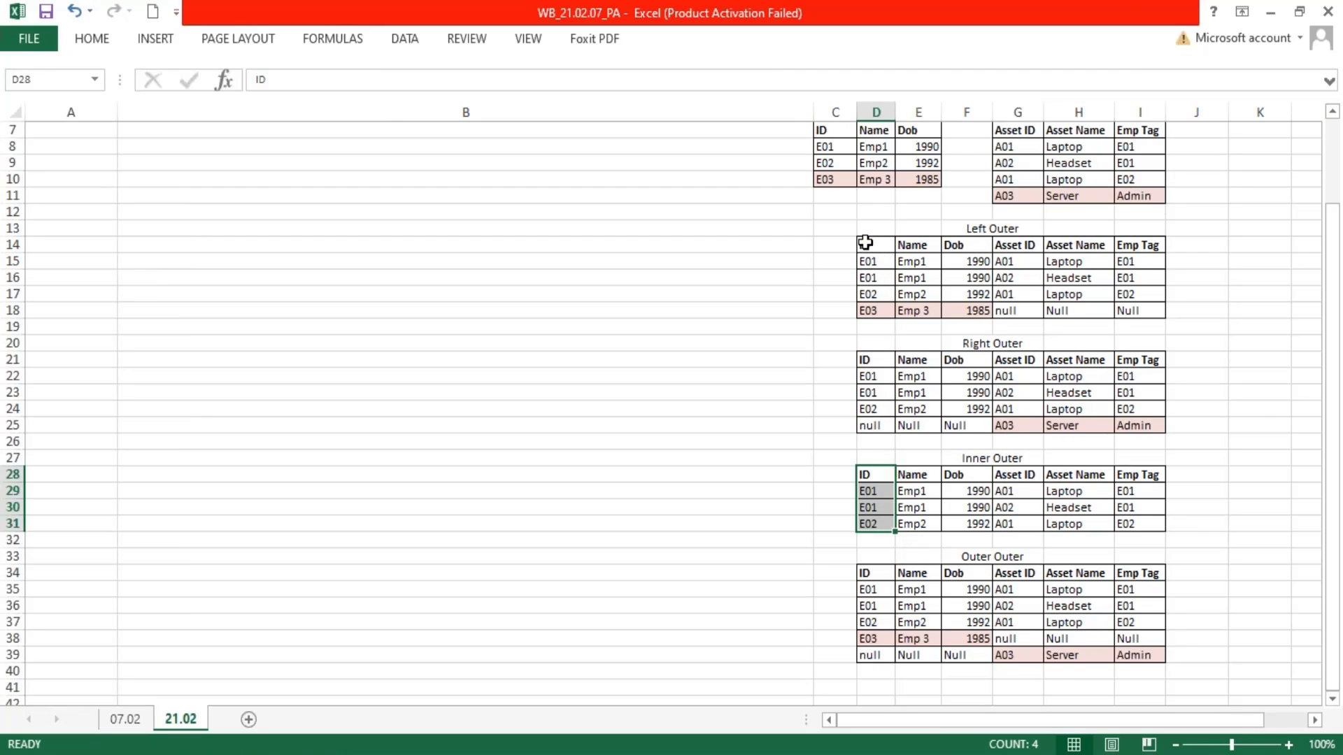
pyautogui.moveTo(863, 243); pyautogui.dragTo(865, 275)
pyautogui.moveTo(1140, 243); pyautogui.dragTo(1133, 304)
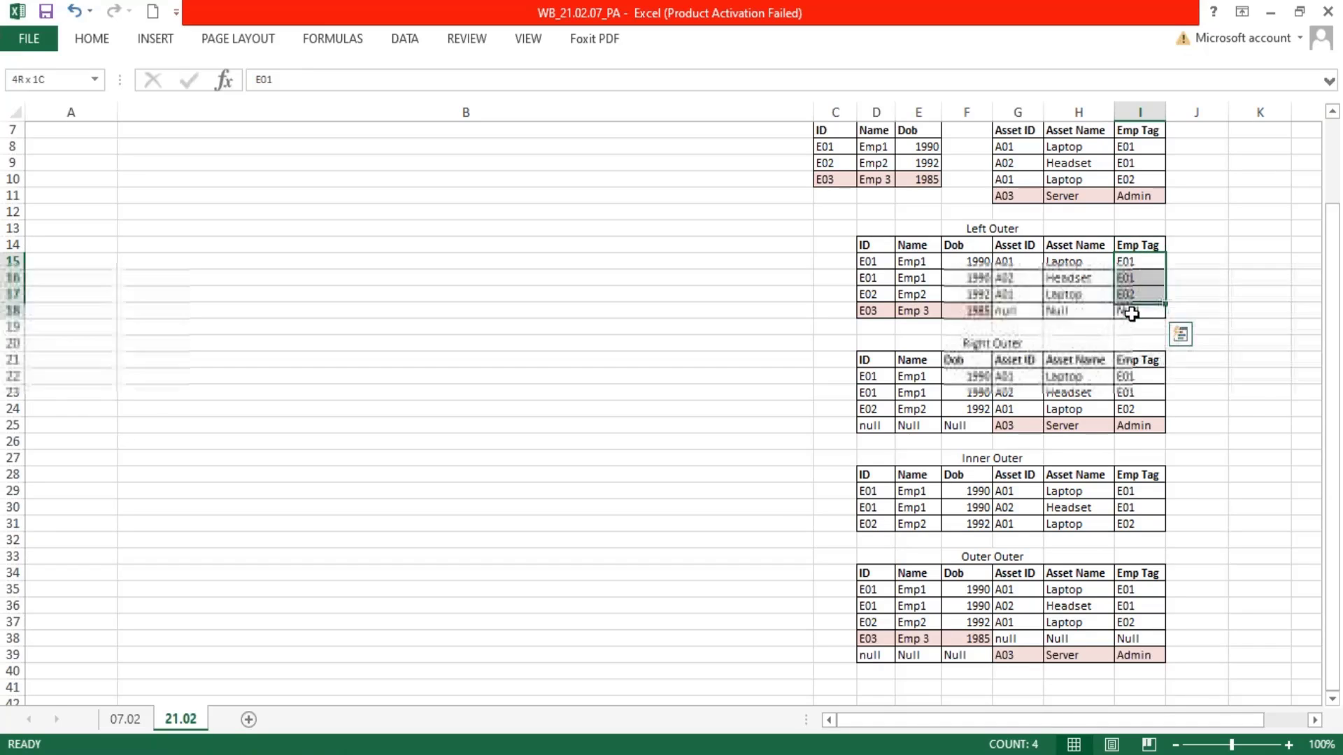
pyautogui.moveTo(872, 245); pyautogui.dragTo(871, 313)
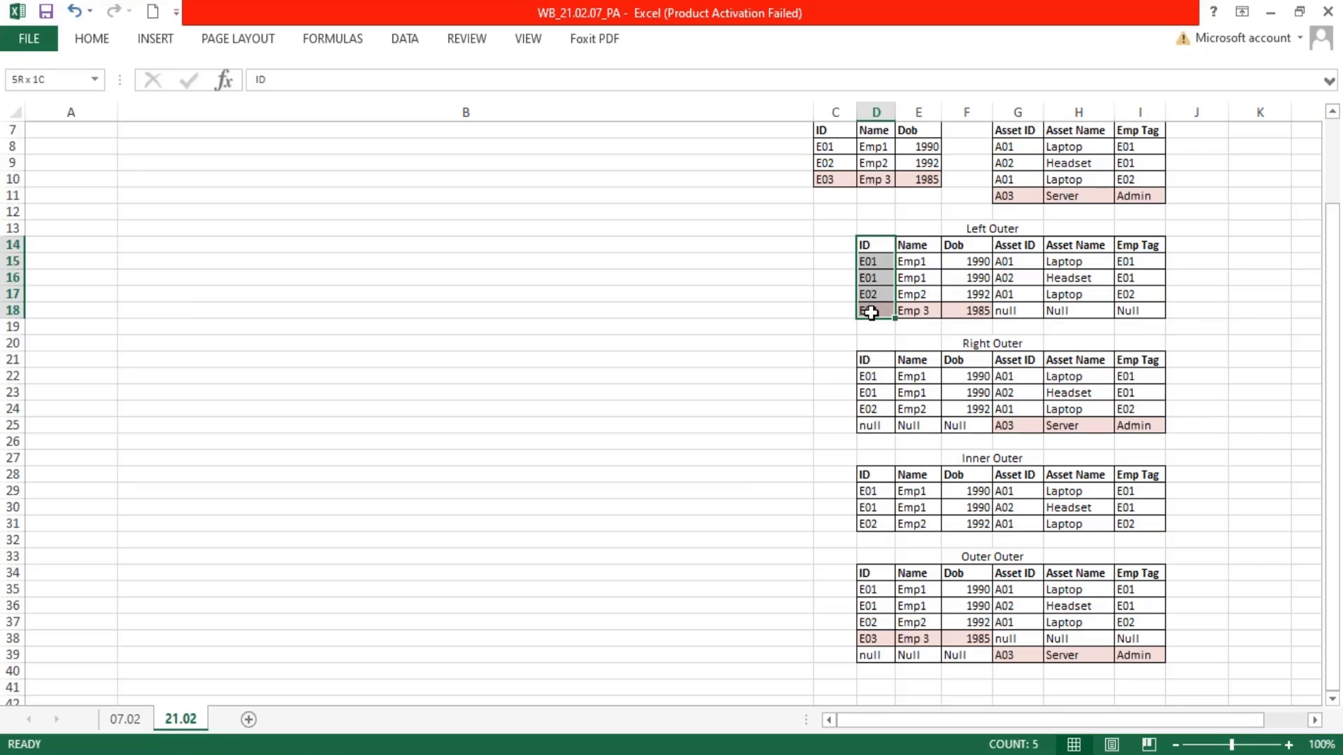
pyautogui.moveTo(1126, 246); pyautogui.dragTo(1133, 266)
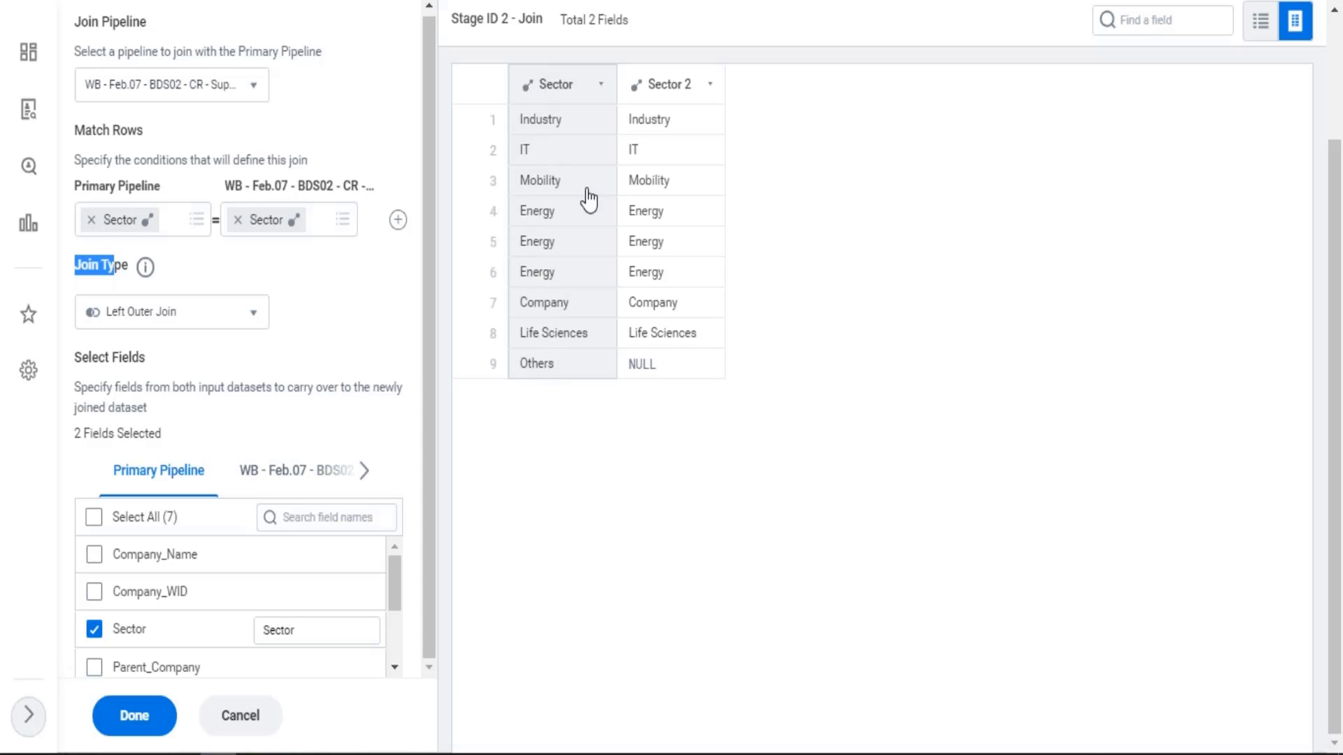
# In the Workday Join stage, include all seven Primary Pipeline fields in the join result
pyautogui.click(683, 175)
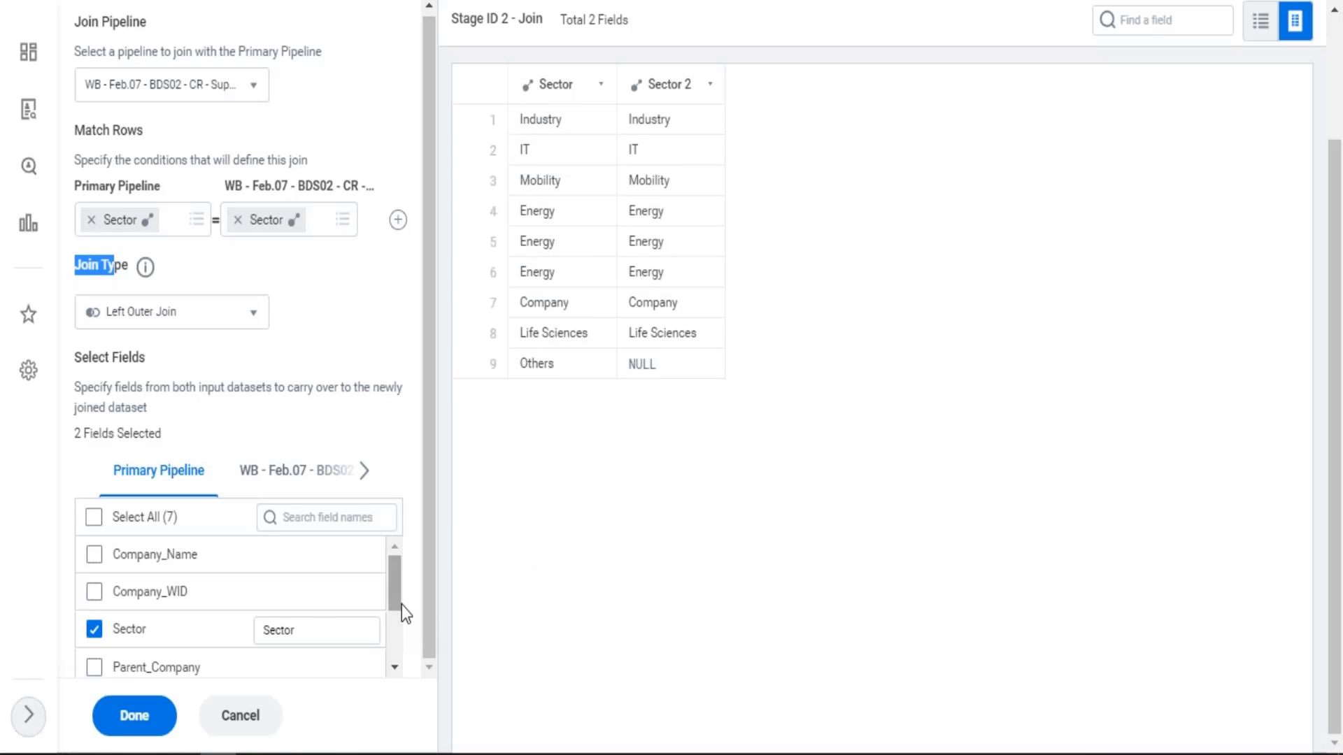
pyautogui.moveTo(403, 602)
pyautogui.mouseDown()
pyautogui.moveTo(400, 639)
pyautogui.moveTo(408, 579)
pyautogui.mouseUp()
pyautogui.click(93, 521)
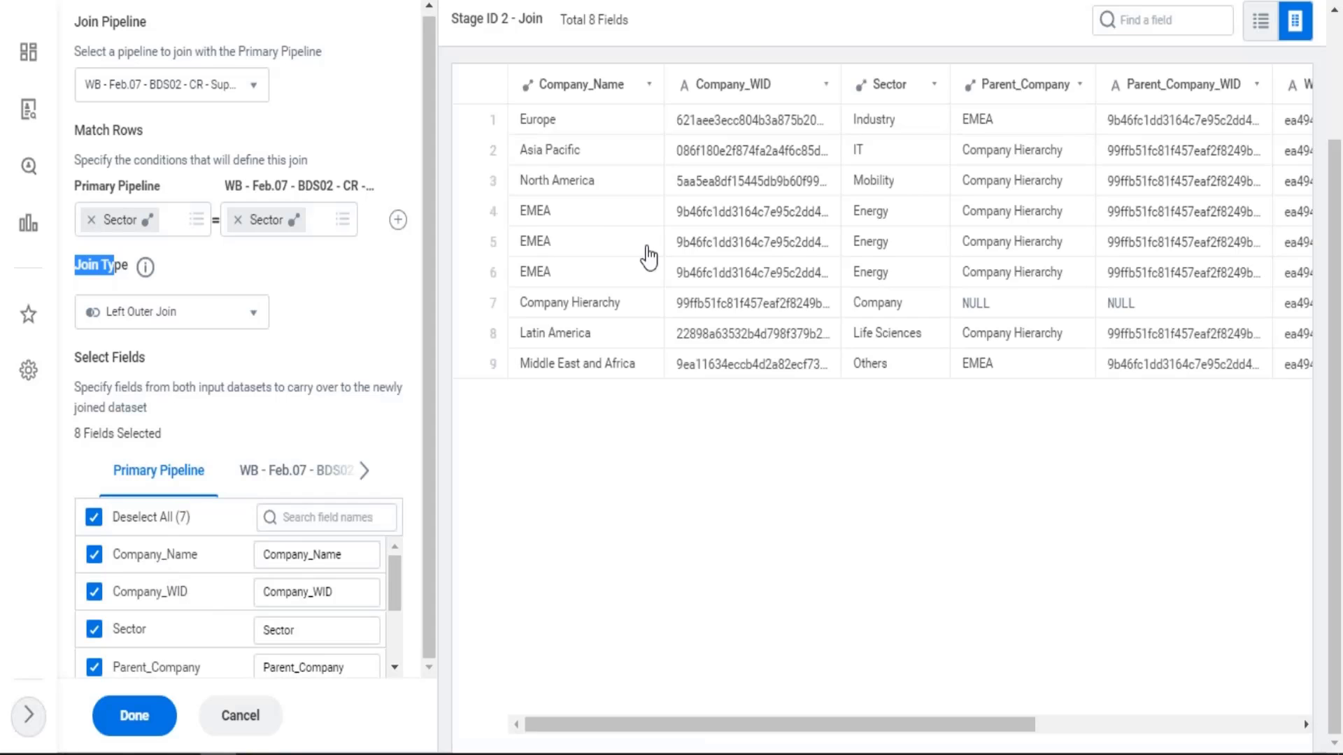
pyautogui.click(620, 98)
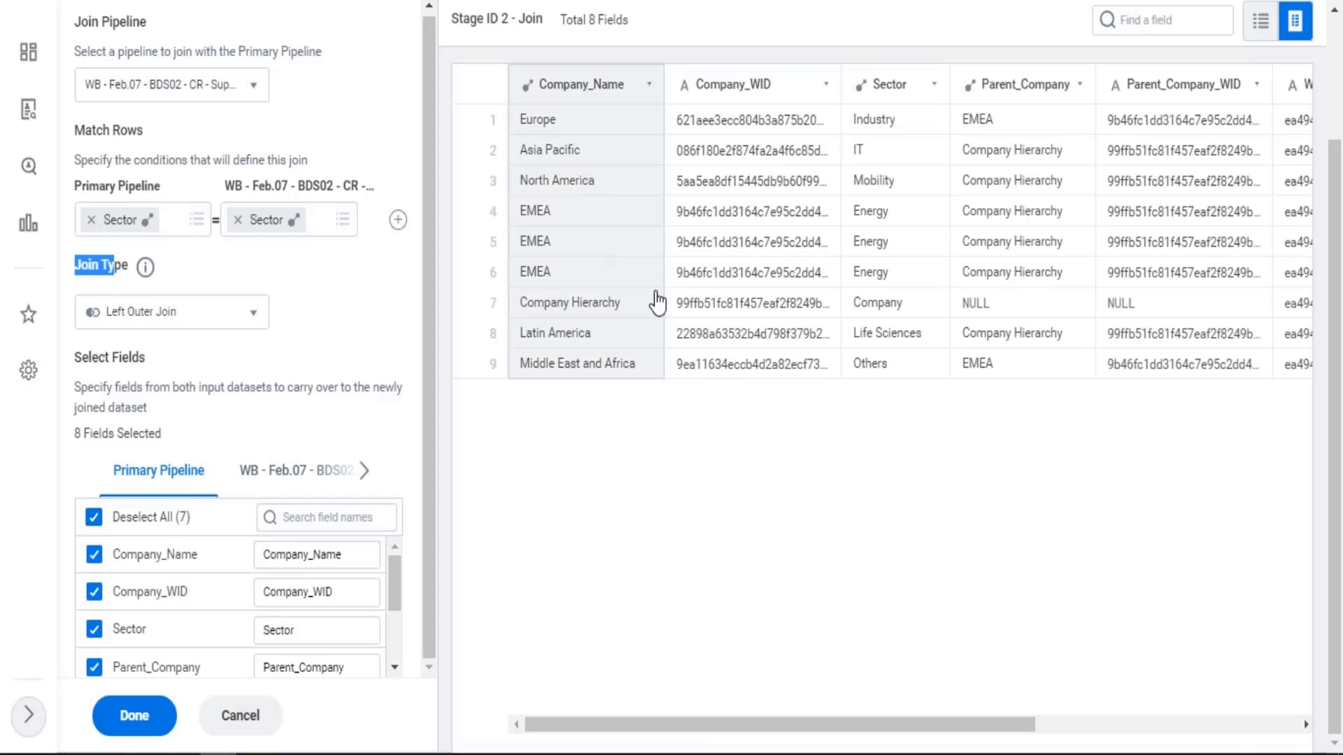
# Include all fields from the WB - Feb.07 - BDS02 pipeline in the join except Sector and Sector_BU
pyautogui.click(350, 470)
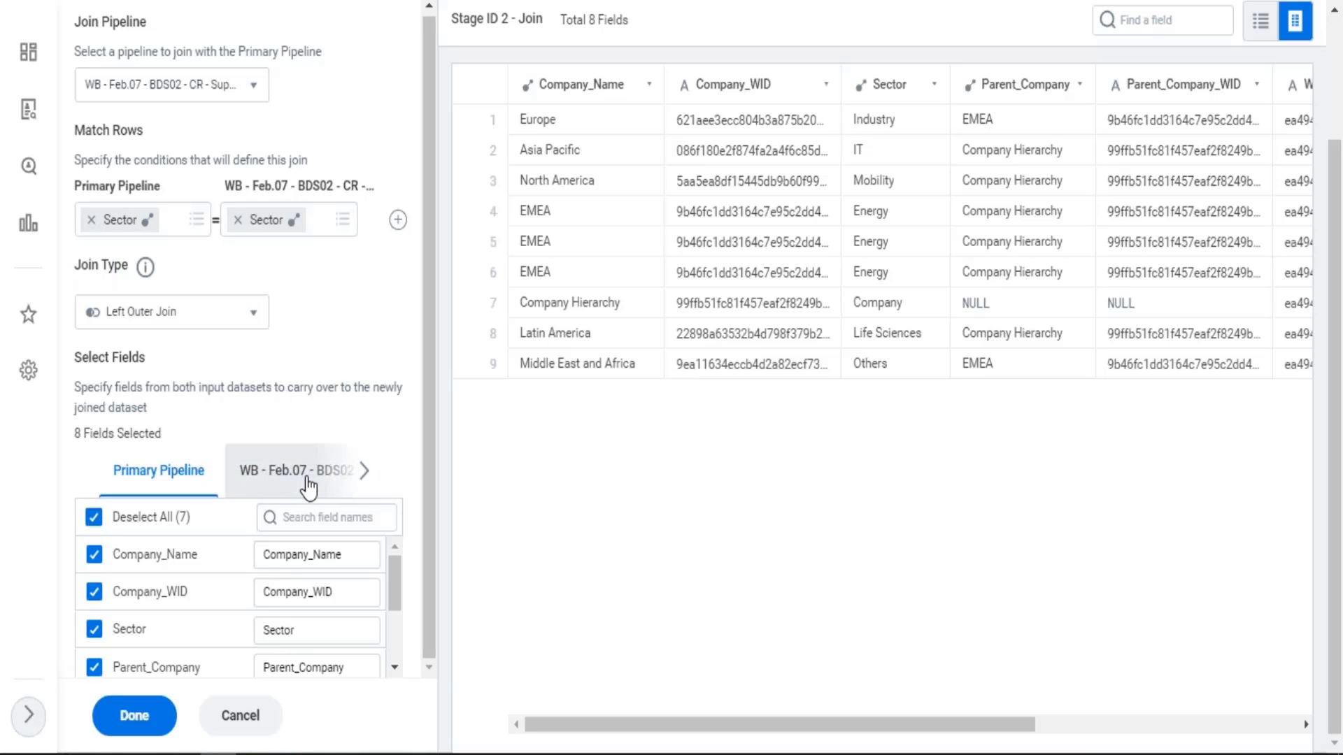
pyautogui.click(308, 483)
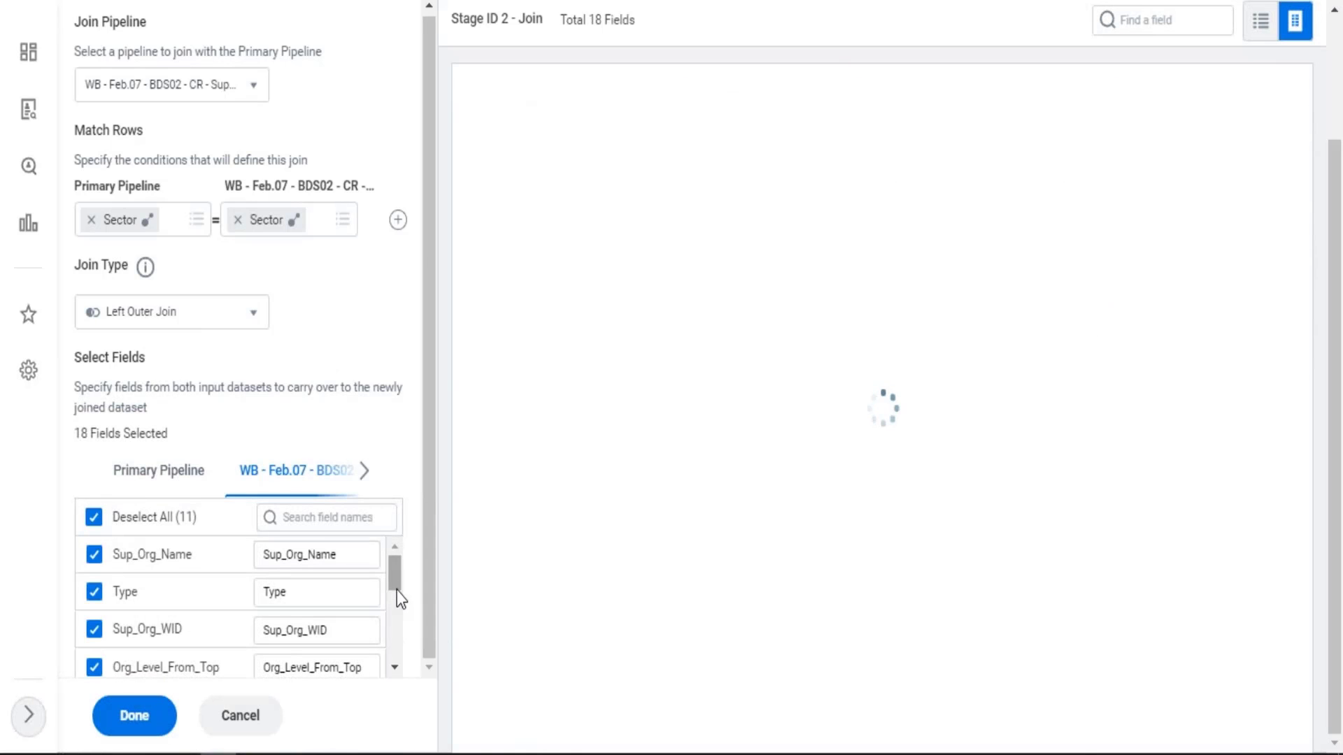
pyautogui.moveTo(396, 589); pyautogui.dragTo(396, 607)
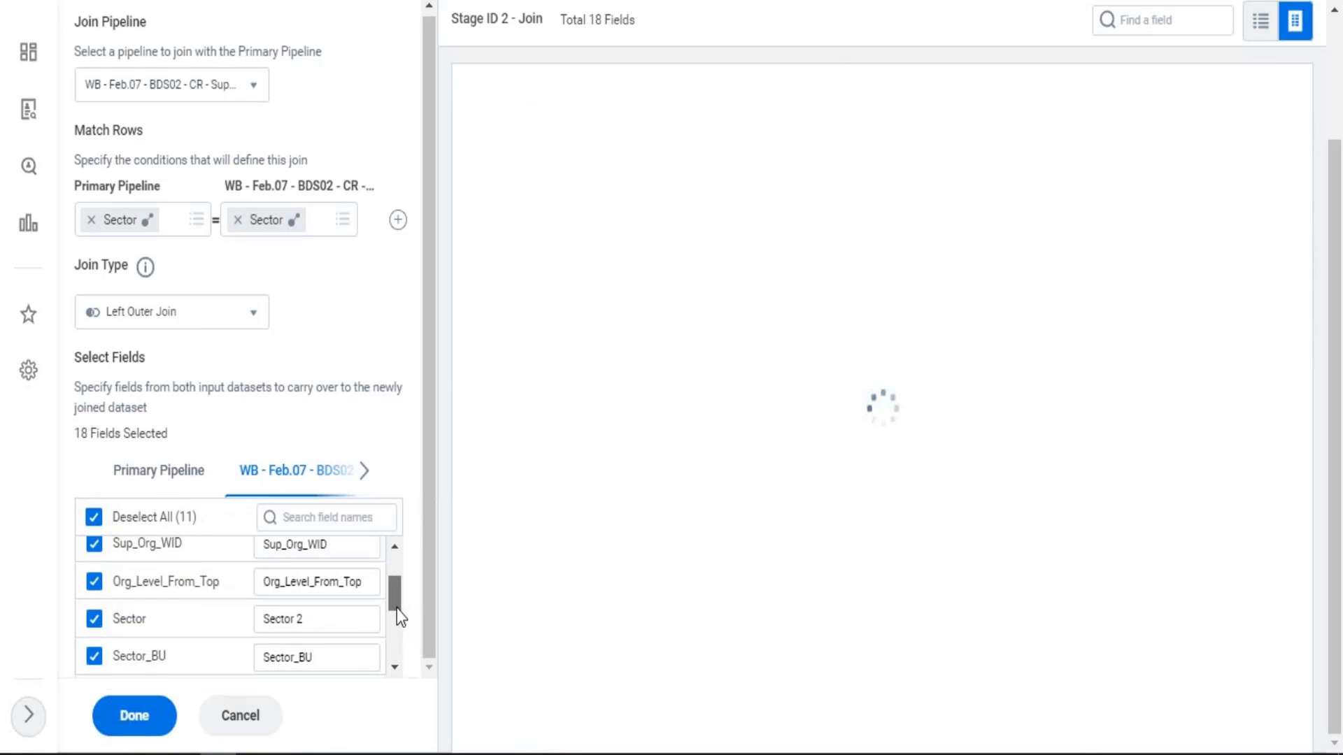
pyautogui.click(93, 620)
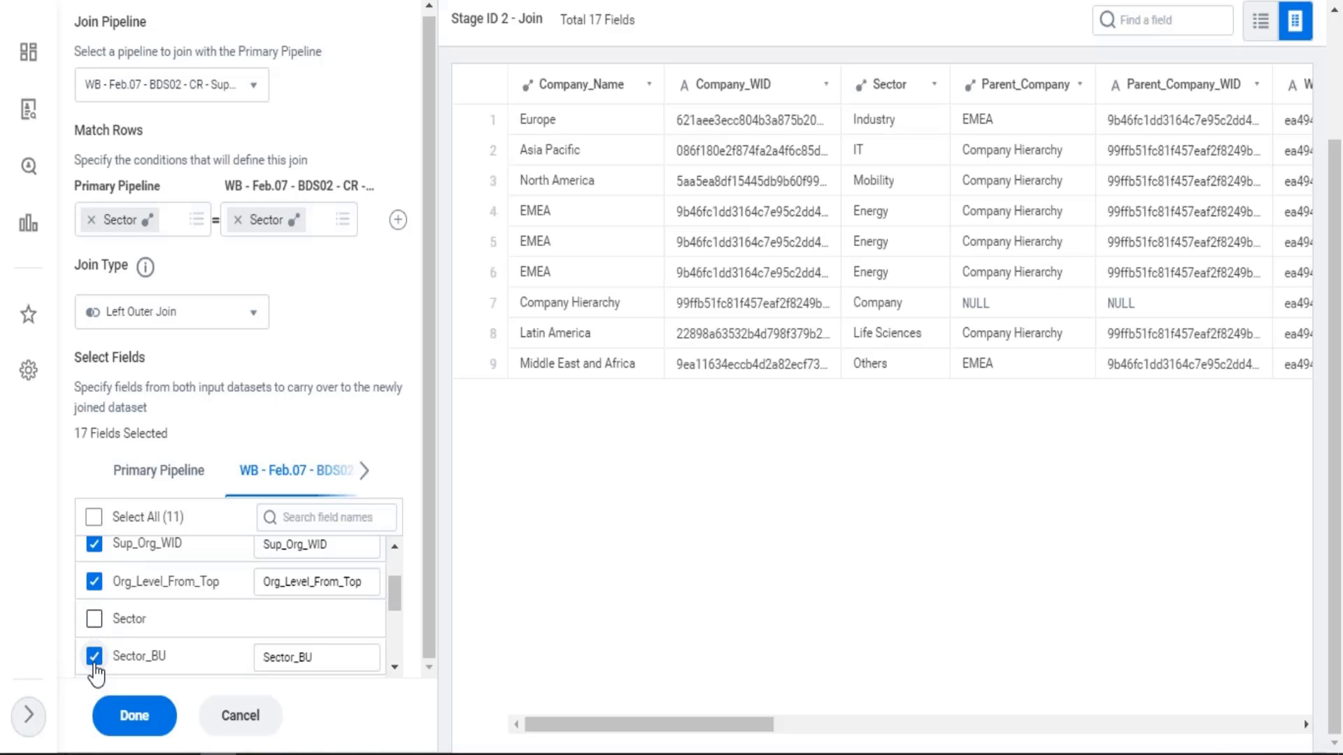
pyautogui.click(94, 657)
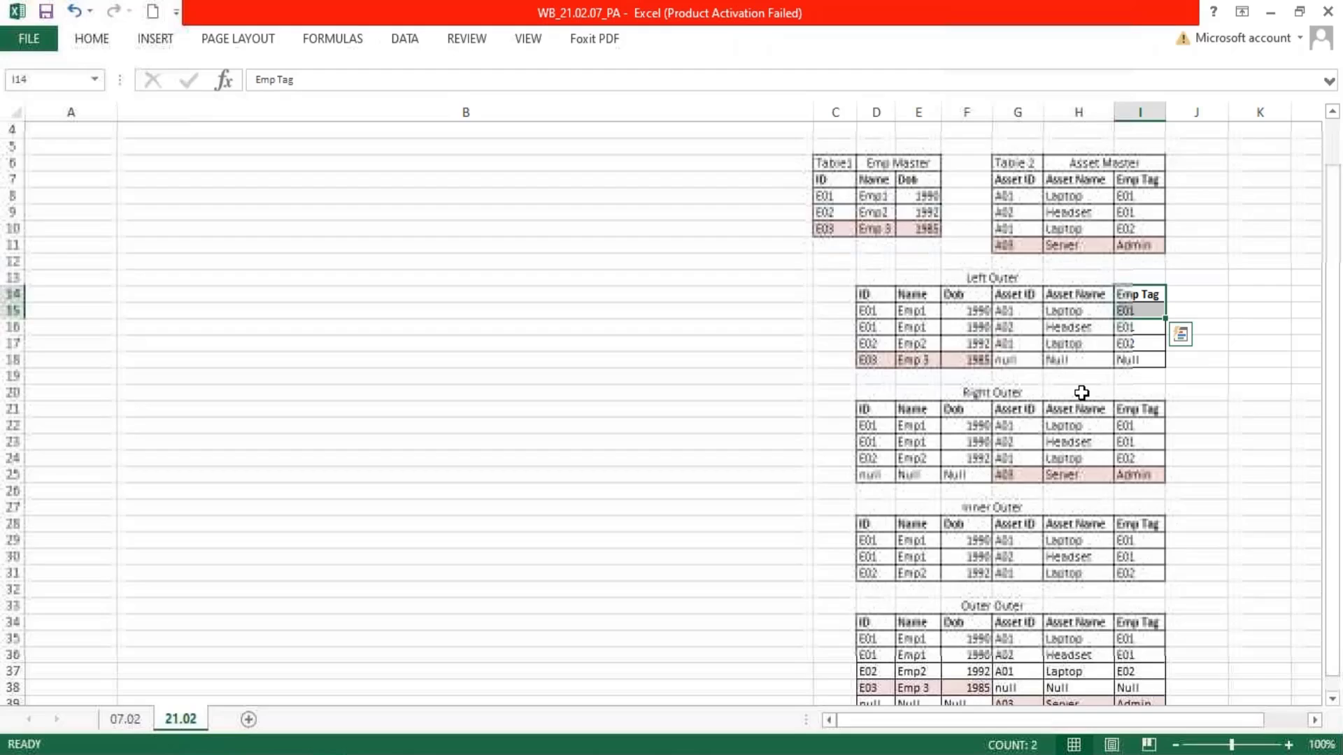
# Highlight the A03 Server row, G11:I11, of the Asset Master table in the Excel sheet
pyautogui.scroll(3, 1081, 392)
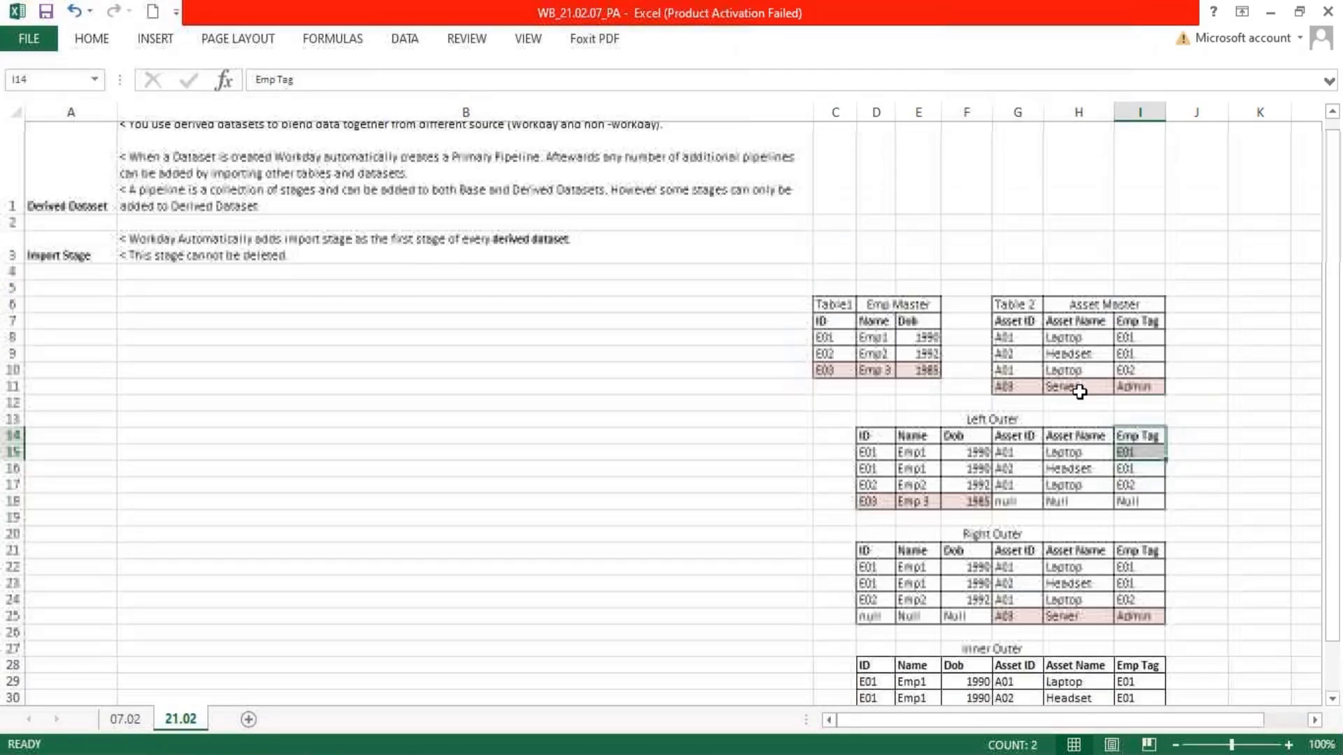
pyautogui.click(998, 428)
pyautogui.moveTo(998, 428); pyautogui.dragTo(1138, 428)
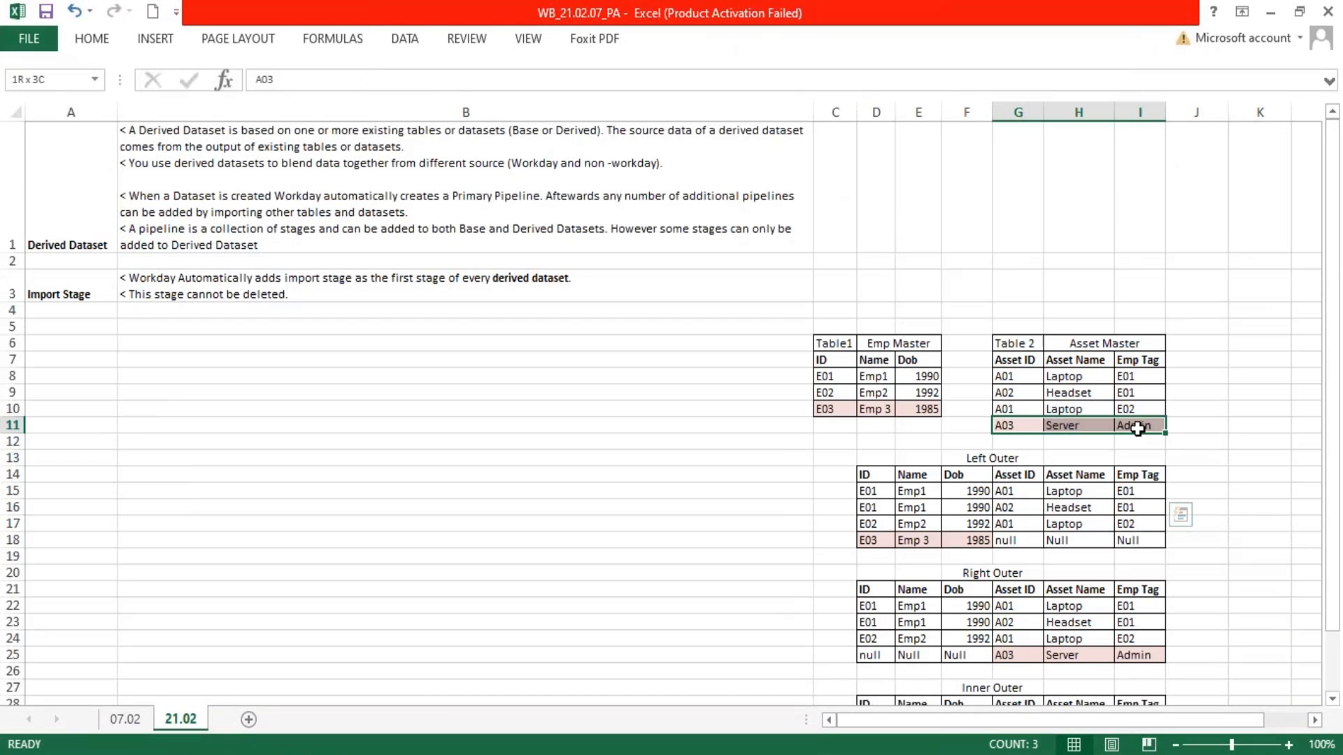
pyautogui.moveTo(1137, 428); pyautogui.dragTo(1138, 428)
# Switch to the Workday Data Catalog and view the WB - Feb.07 - BDS02 - CR - Supervisory Details dataset in a new tab
pyautogui.click(230, 693)
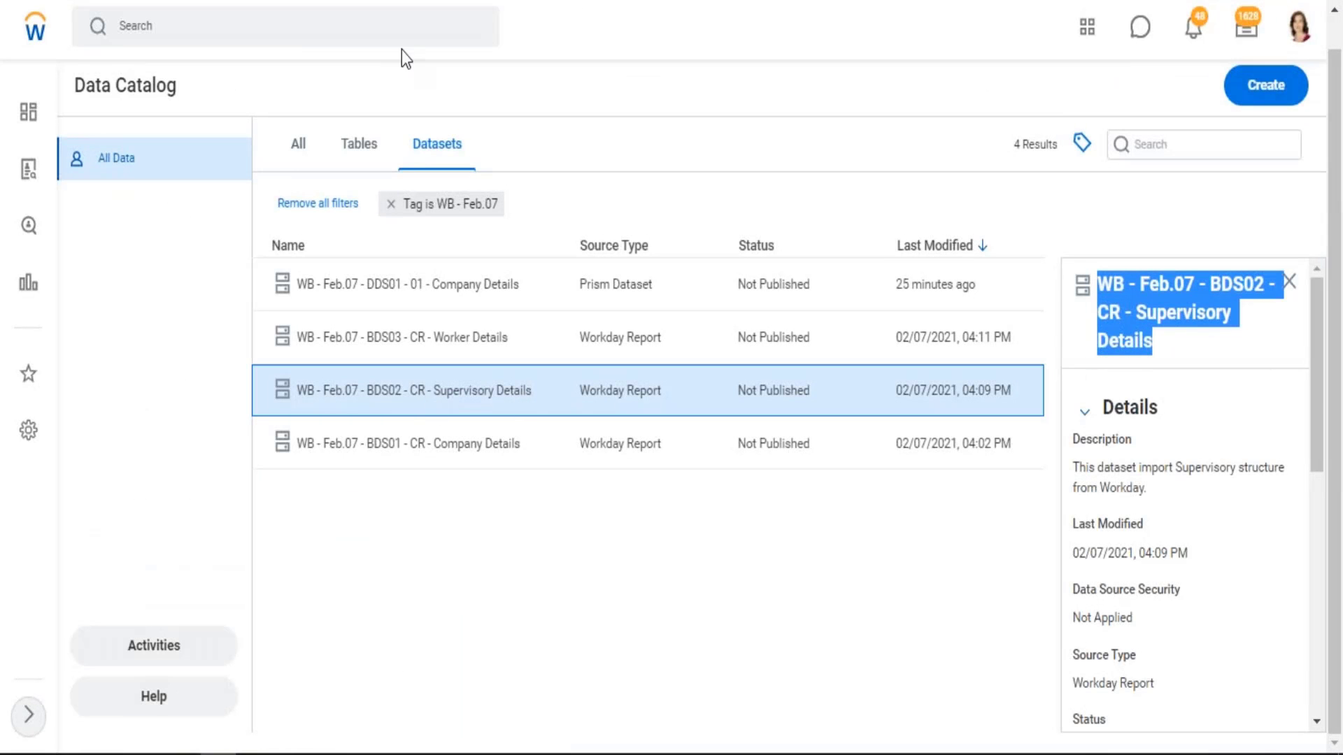
pyautogui.rightClick(434, 394)
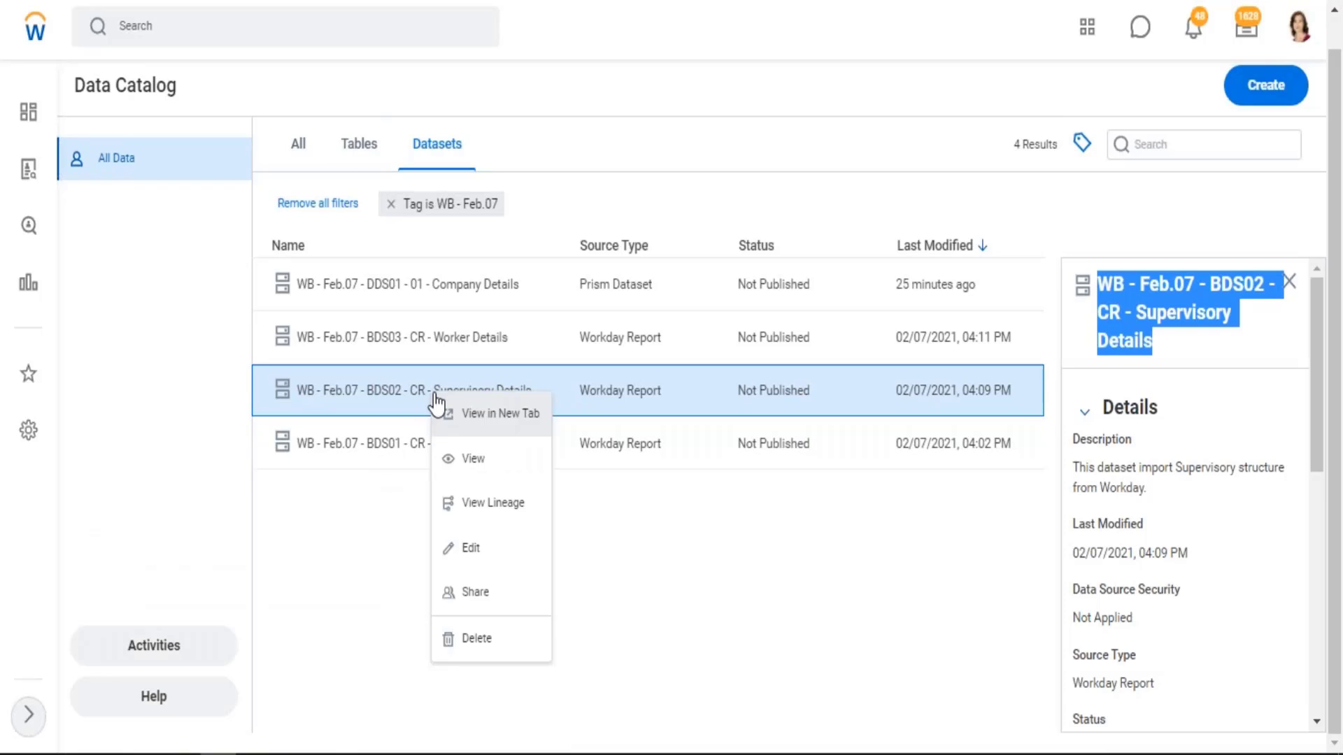
pyautogui.click(513, 417)
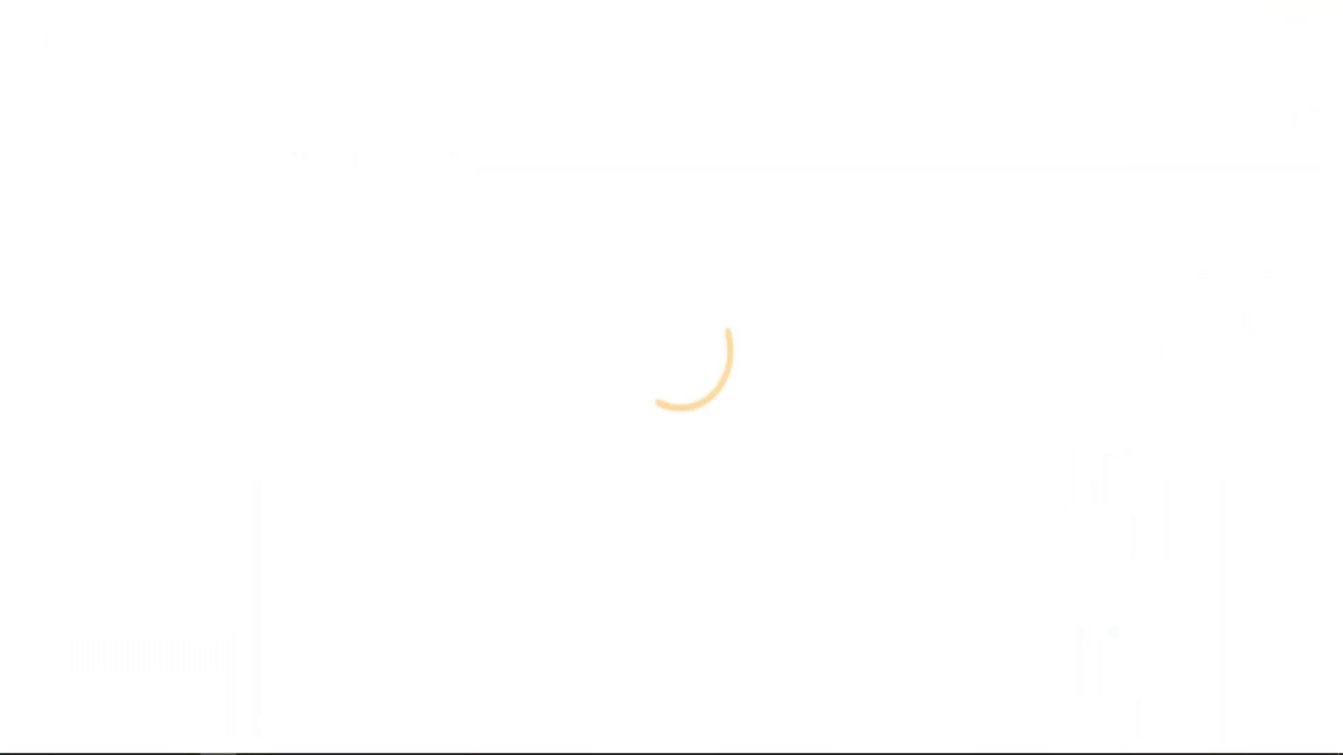
# Return to the derived dataset's Left Outer Join stage, review its selected BDS02 fields and finish the stage
pyautogui.click(742, 1)
pyautogui.scroll(-3, 154, 663)
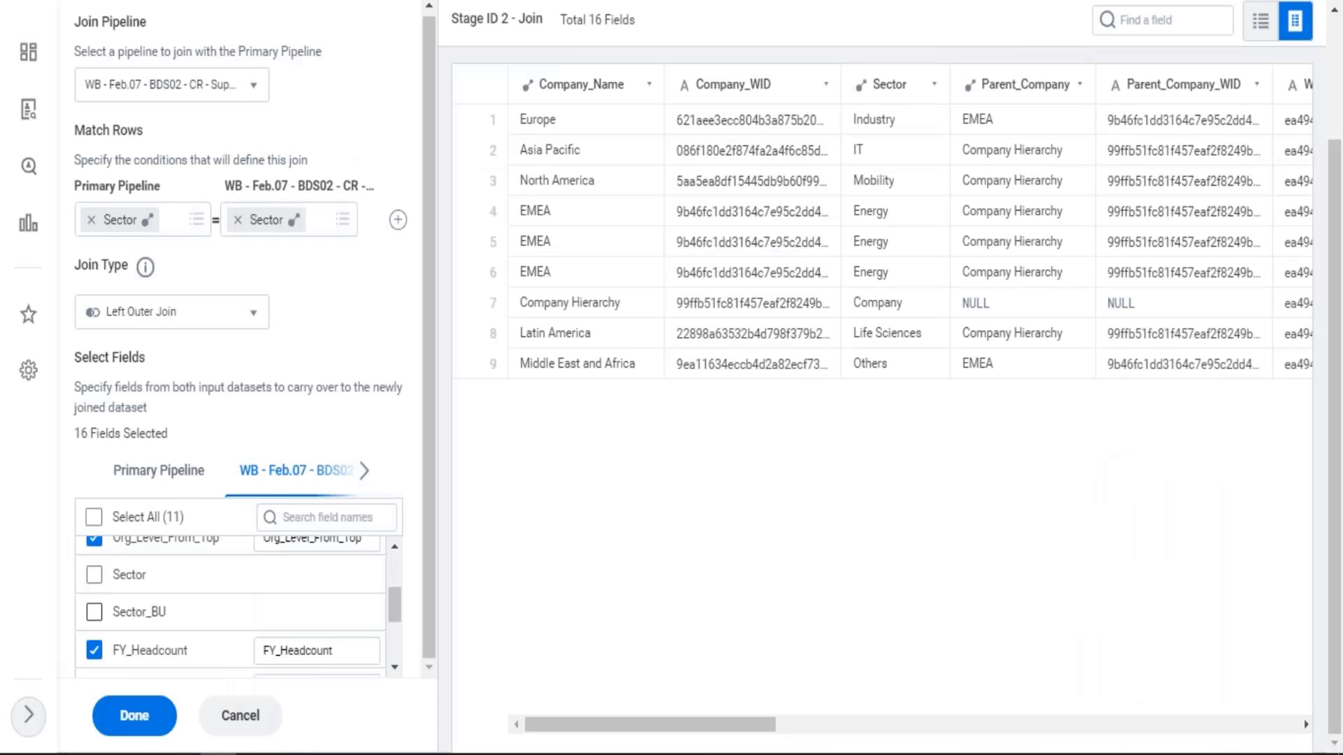
pyautogui.click(130, 718)
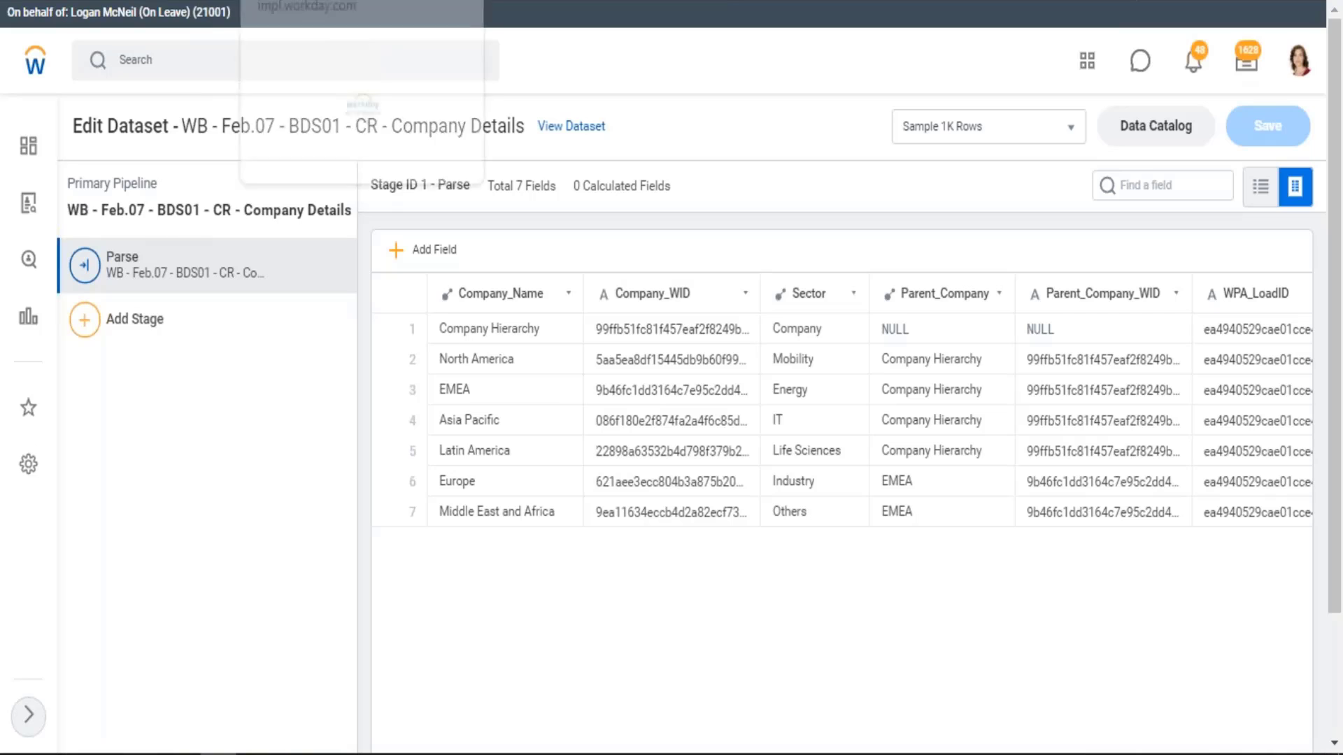
pyautogui.click(419, 1)
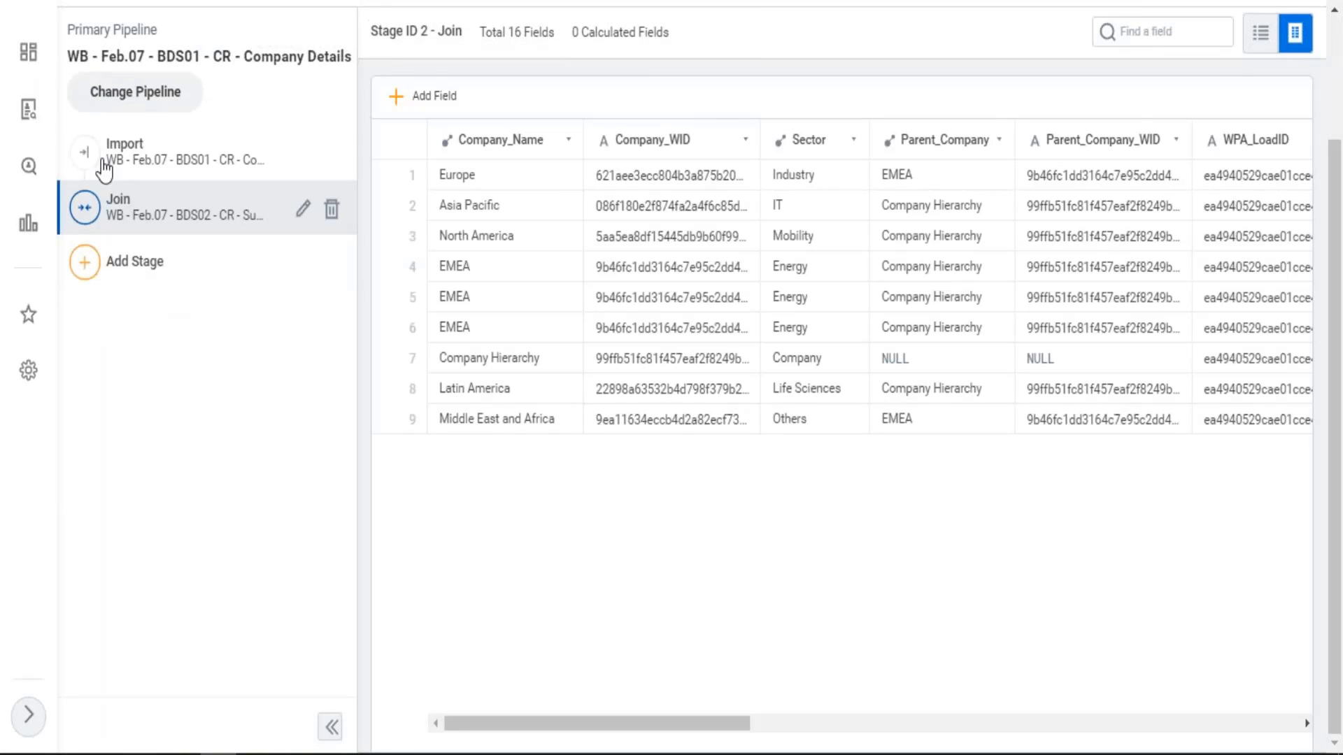
# Open the additional pipeline WB - Feb.07 - BDS02 - CR - Supervisory Details and examine its Import and Join stages
pyautogui.click(153, 99)
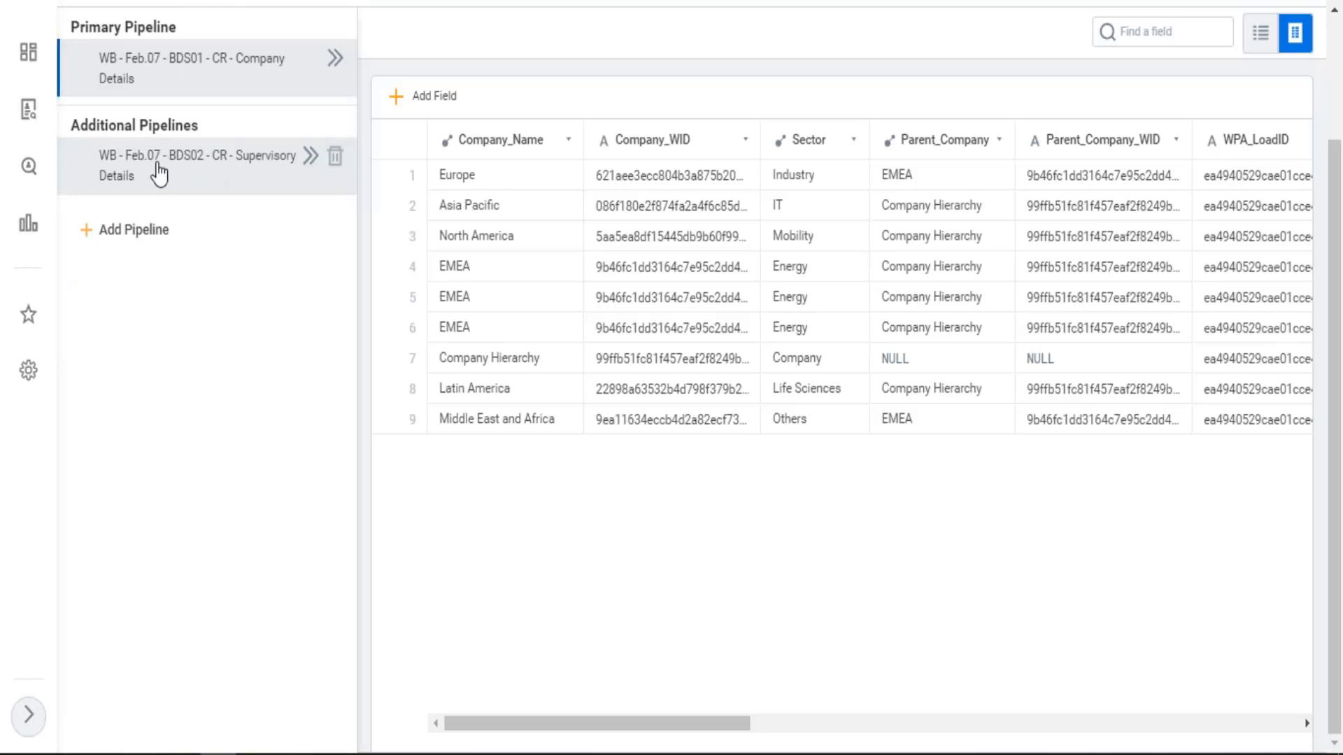
pyautogui.click(309, 157)
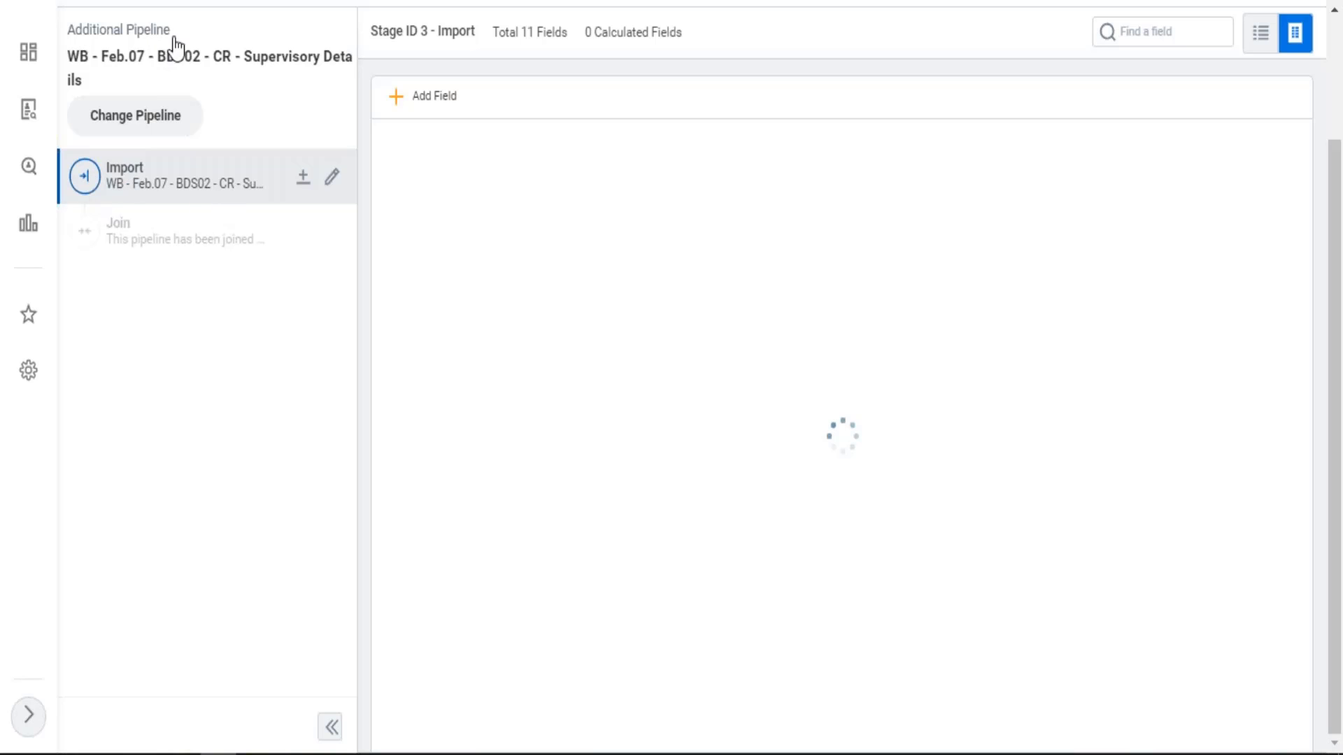
pyautogui.moveTo(122, 30); pyautogui.dragTo(99, 29)
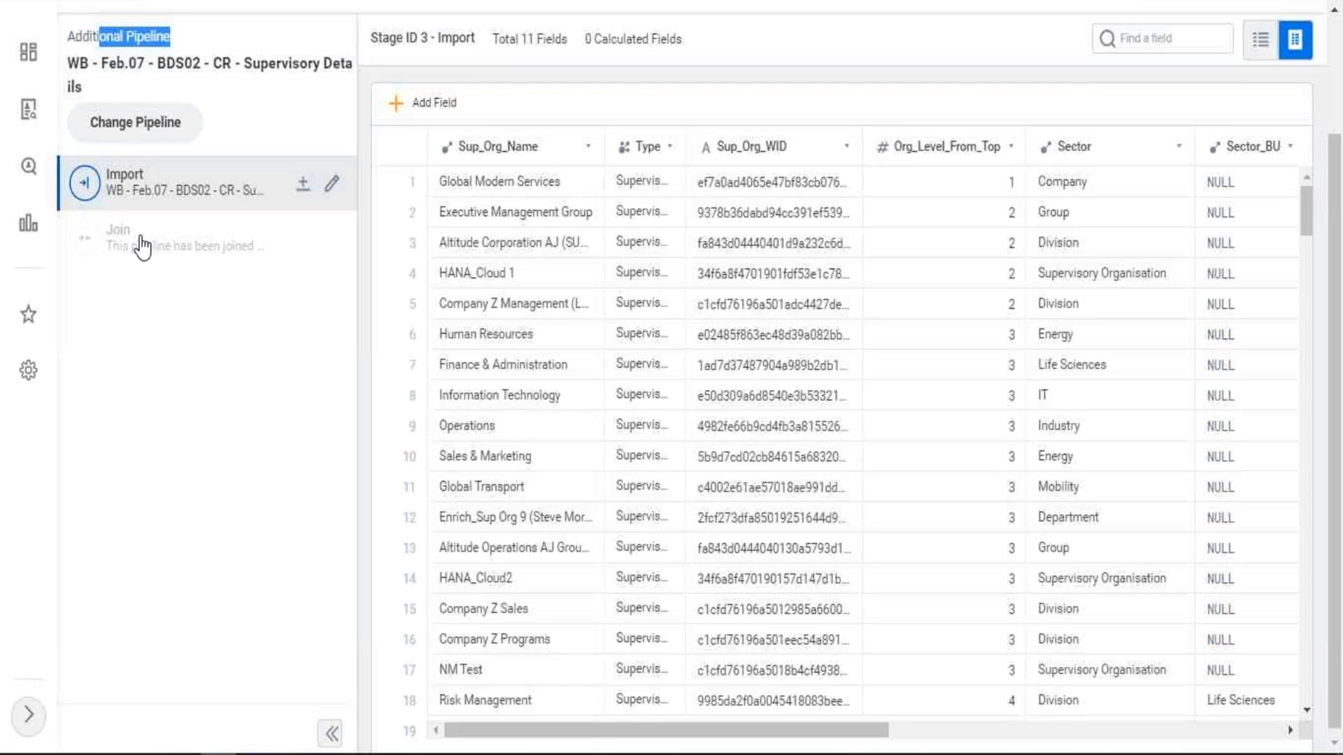
# Go back to the primary pipeline WB - Feb.07 - BDS01 - CR - Company Details and view its stages
pyautogui.scroll(2, 137, 246)
pyautogui.click(140, 273)
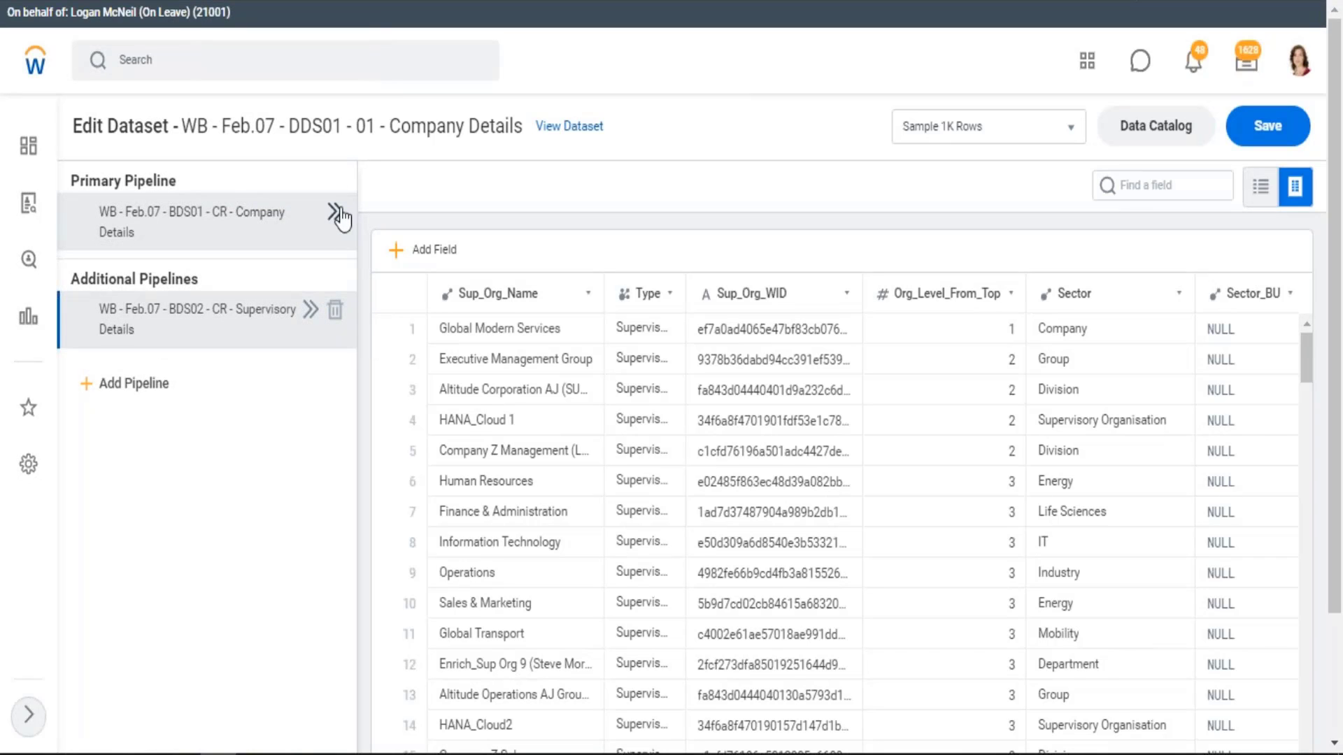
pyautogui.click(335, 212)
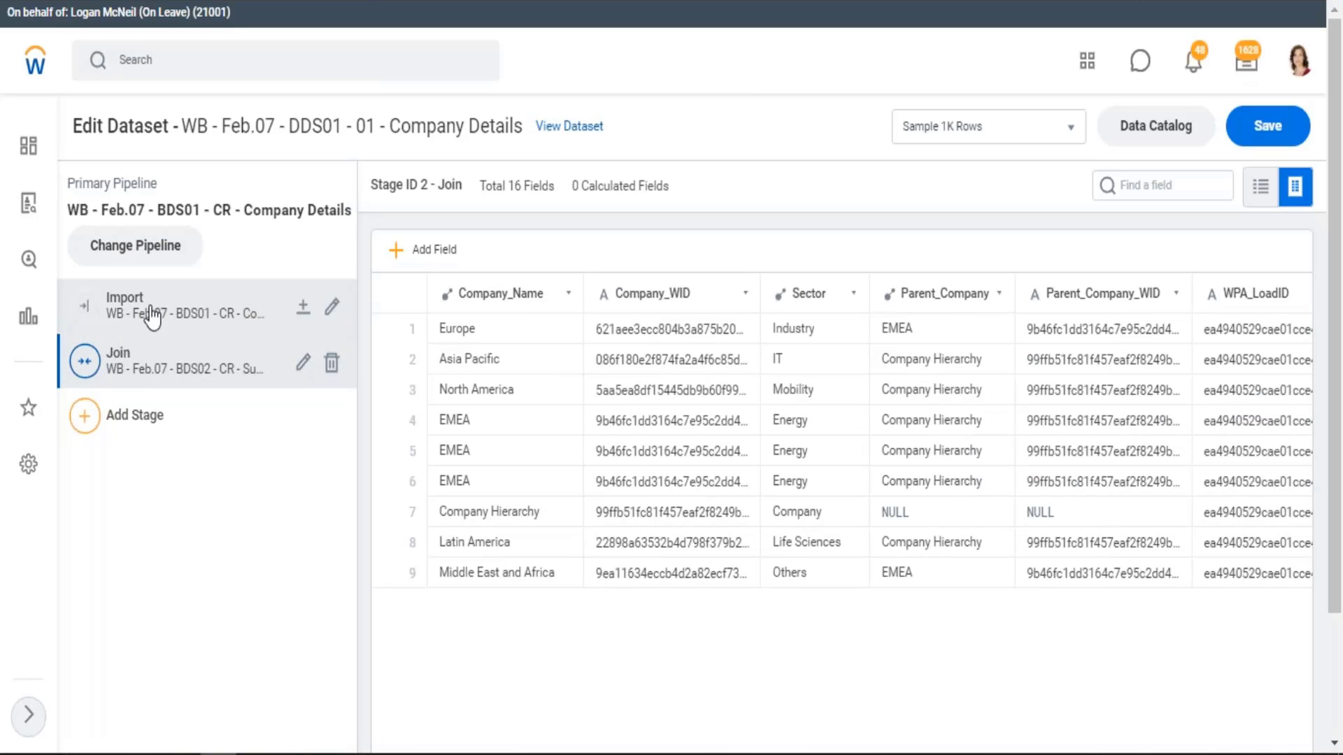
# Compare the Import and Join stages of the primary pipeline WB - Feb.07 - BDS01 - CR - Company Details
pyautogui.click(152, 317)
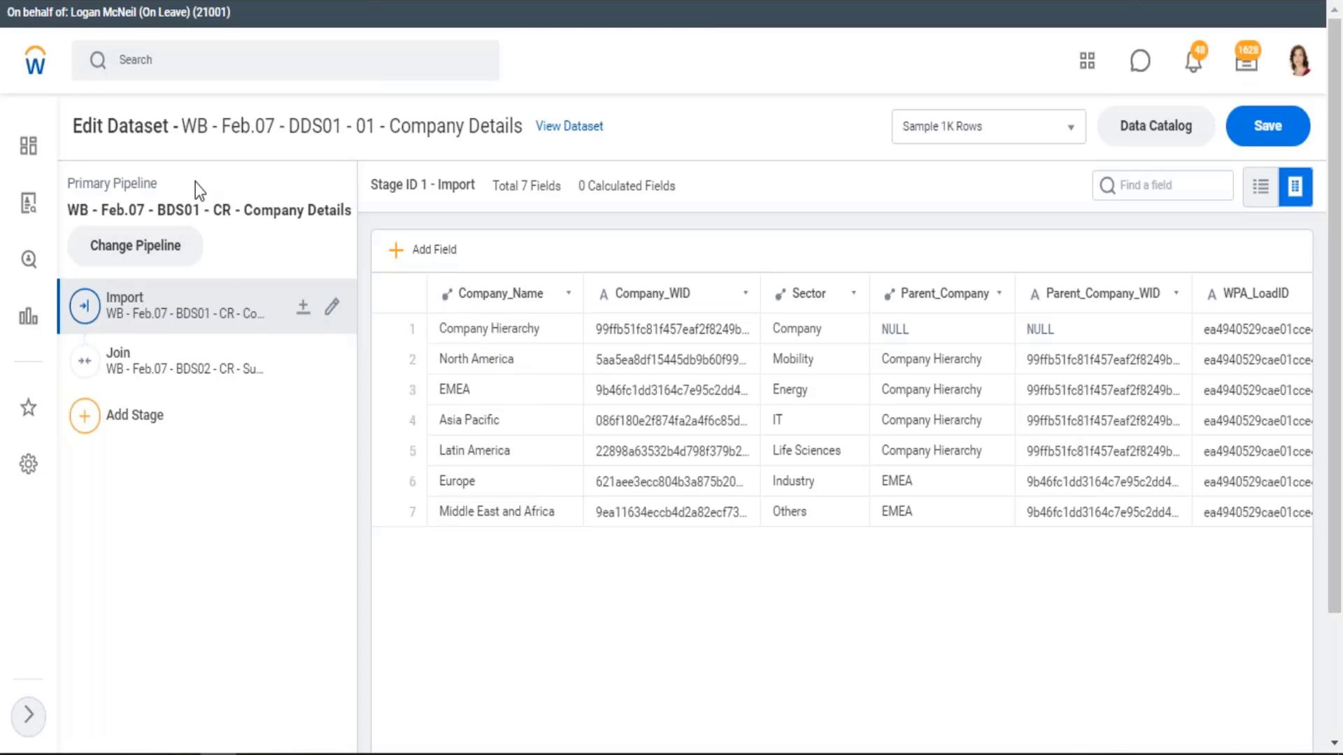
pyautogui.moveTo(262, 210); pyautogui.dragTo(353, 214)
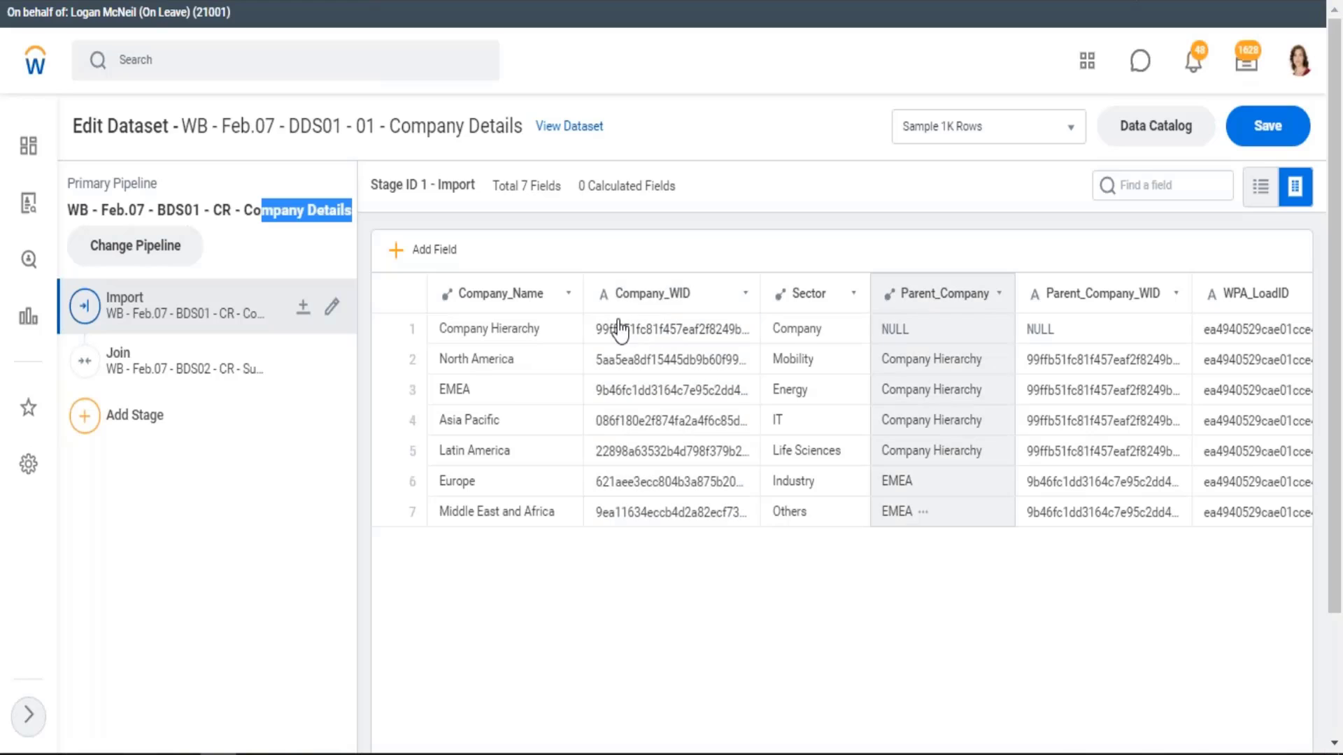
pyautogui.click(158, 364)
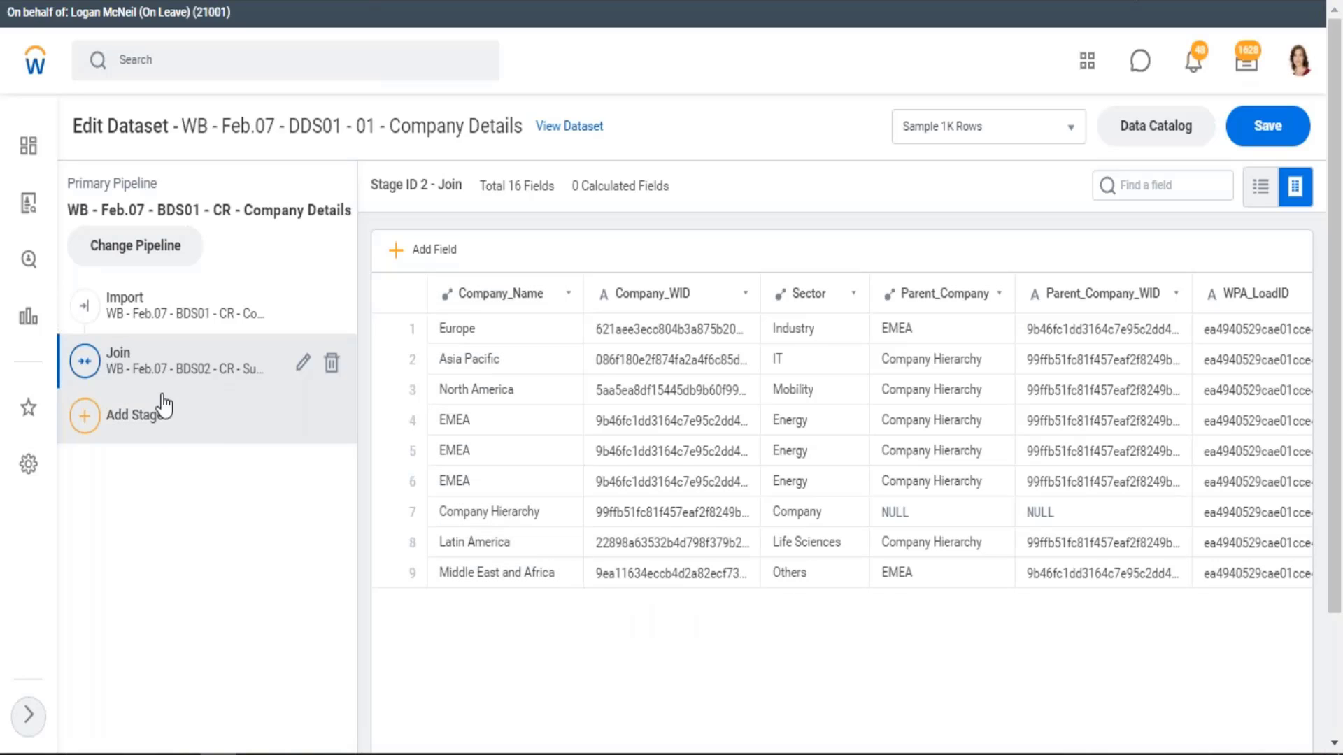
# Show the sample rows of the WB - Feb.07 - BDS02 - CR - Supervisory Details dataset as a table
pyautogui.click(1272, 554)
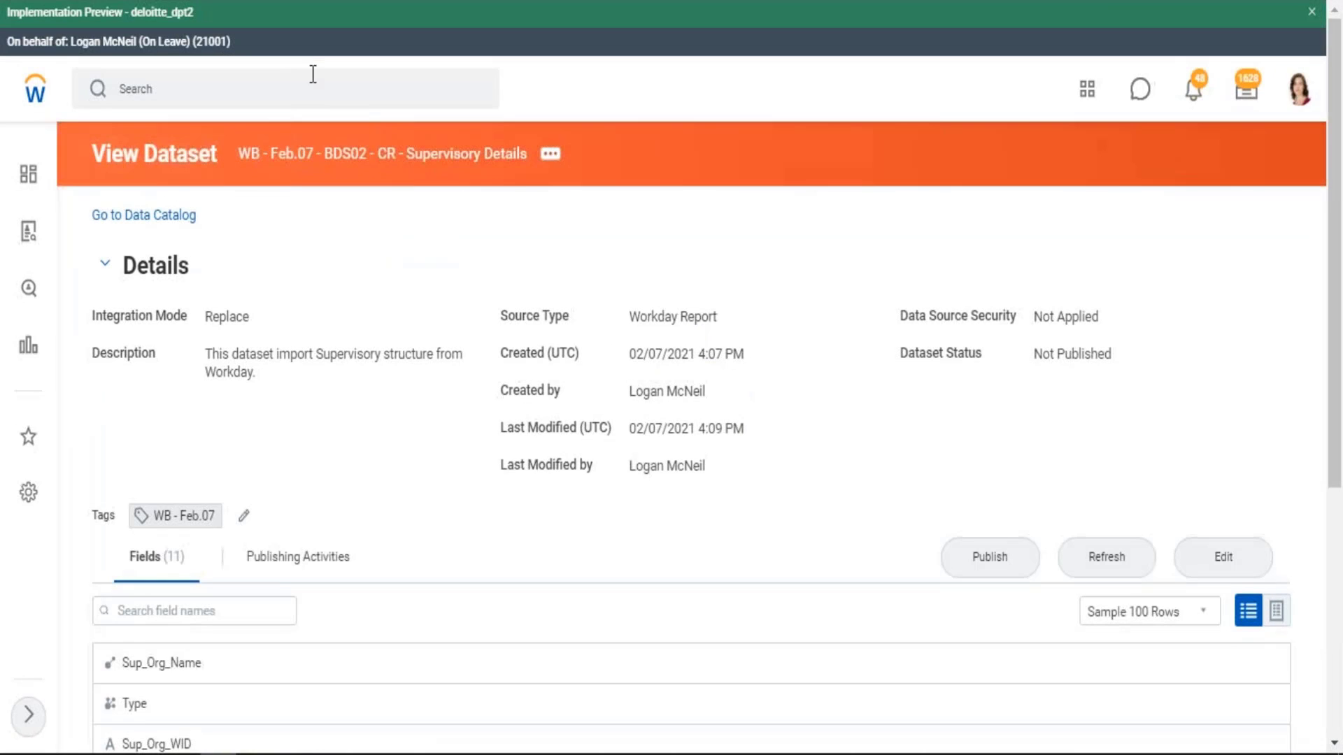
pyautogui.scroll(-5, 522, 183)
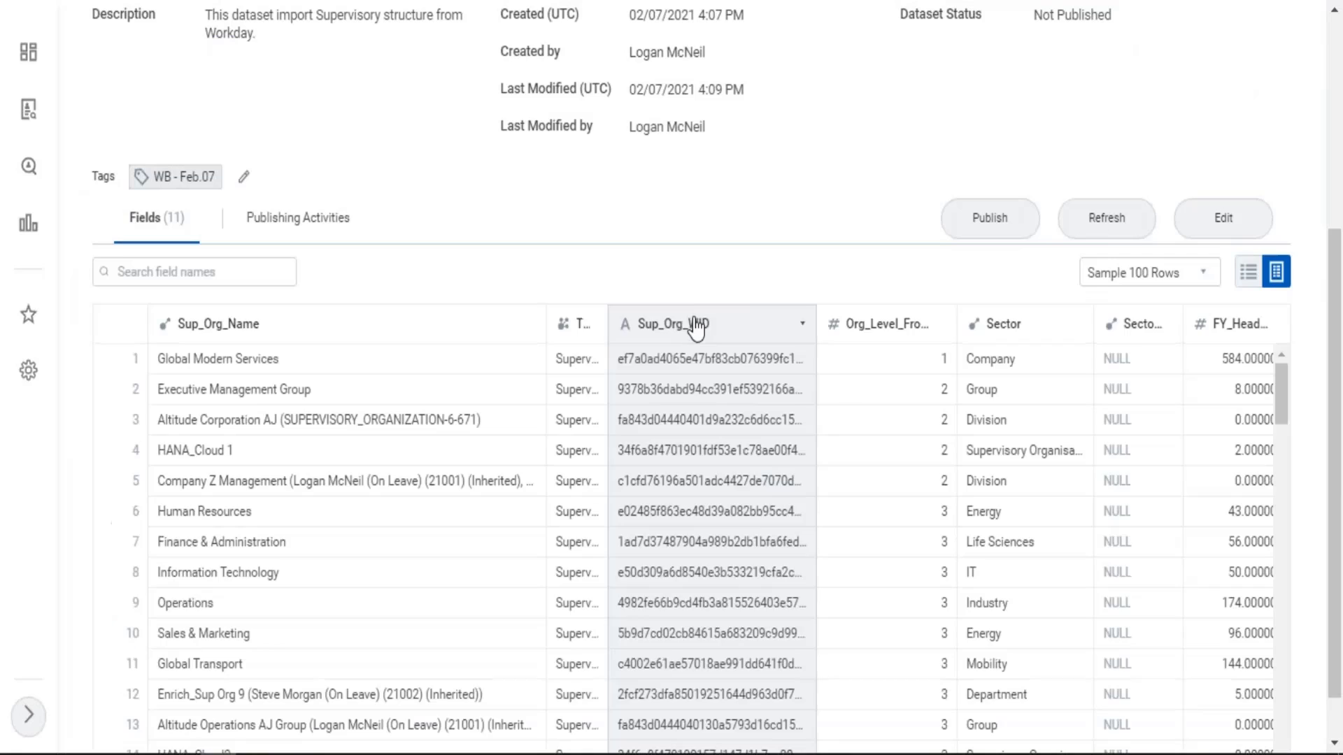
pyautogui.scroll(-1, 908, 325)
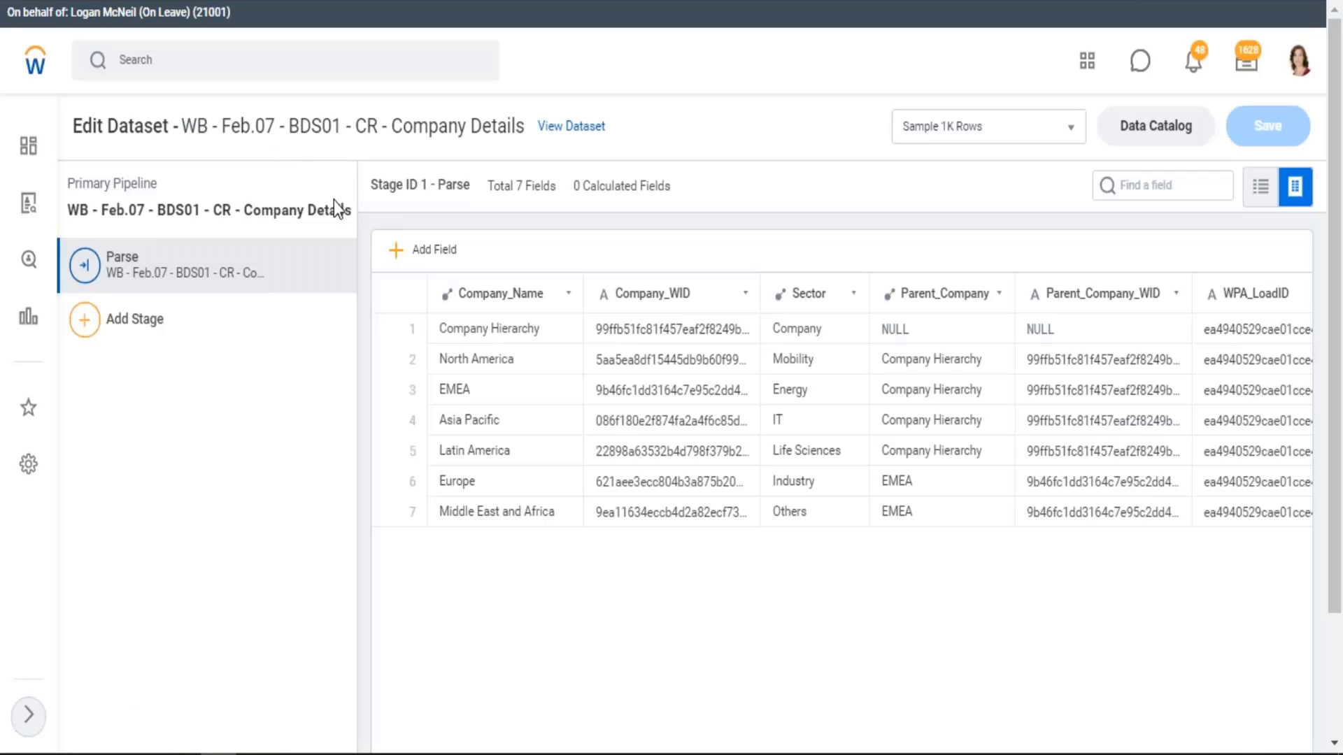
# Search Workday for "global modern services" from the window with the BDS01 Company Details dataset and open the matching supervisory organization
pyautogui.click(193, 69)
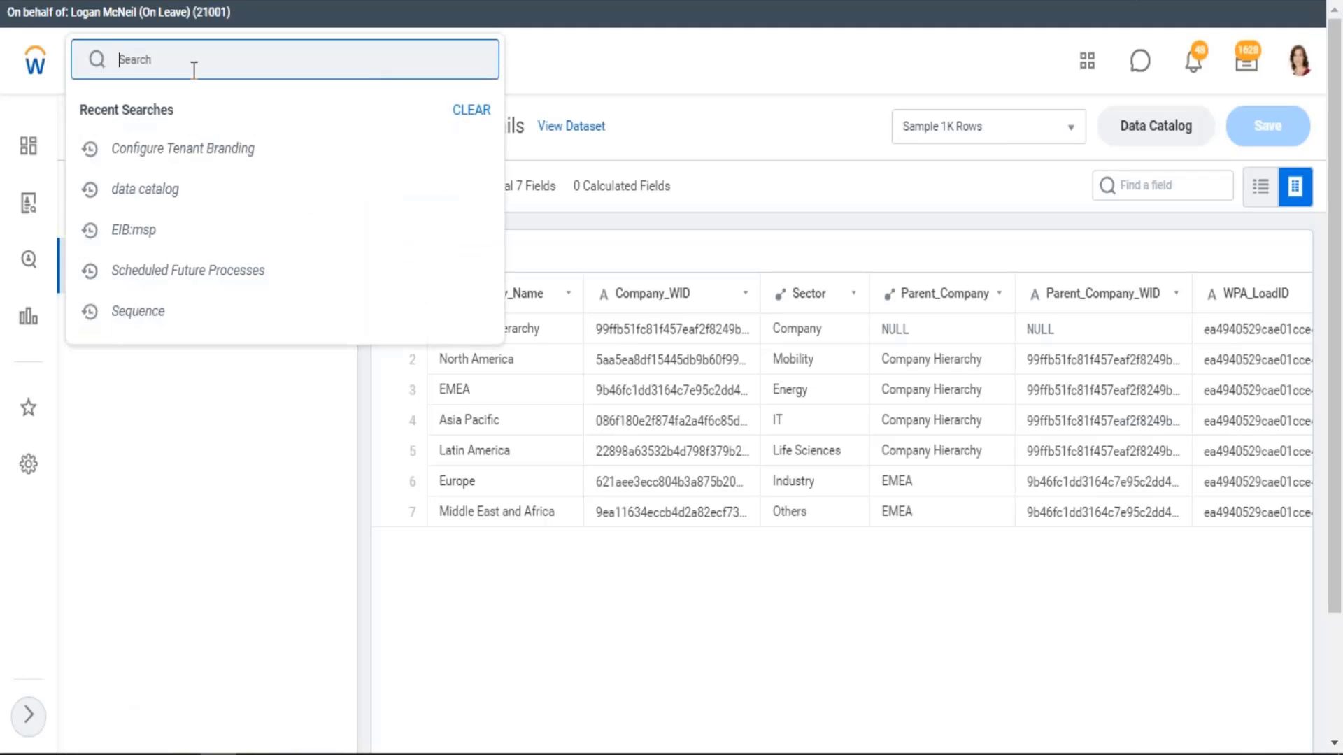
pyautogui.write('glona')
pyautogui.press('BackSpace')
pyautogui.press('BackSpace')
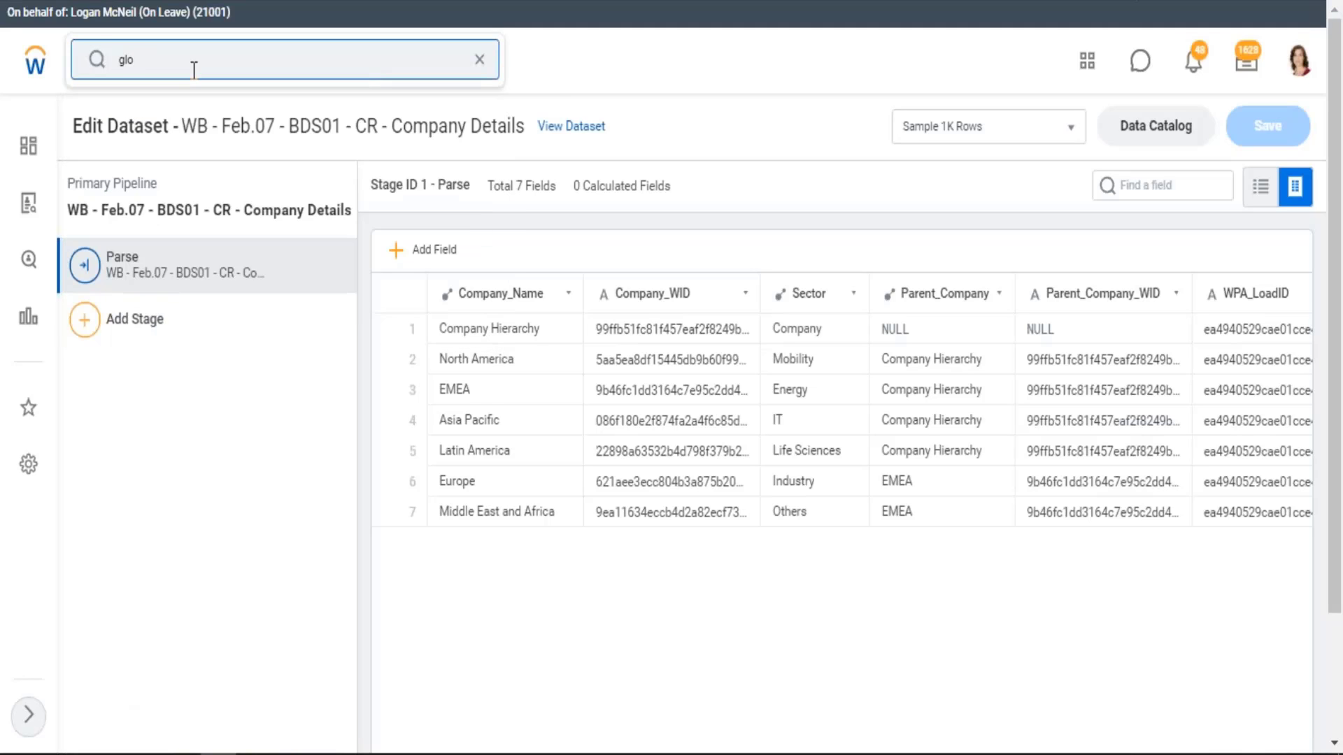
pyautogui.write('bal modern services')
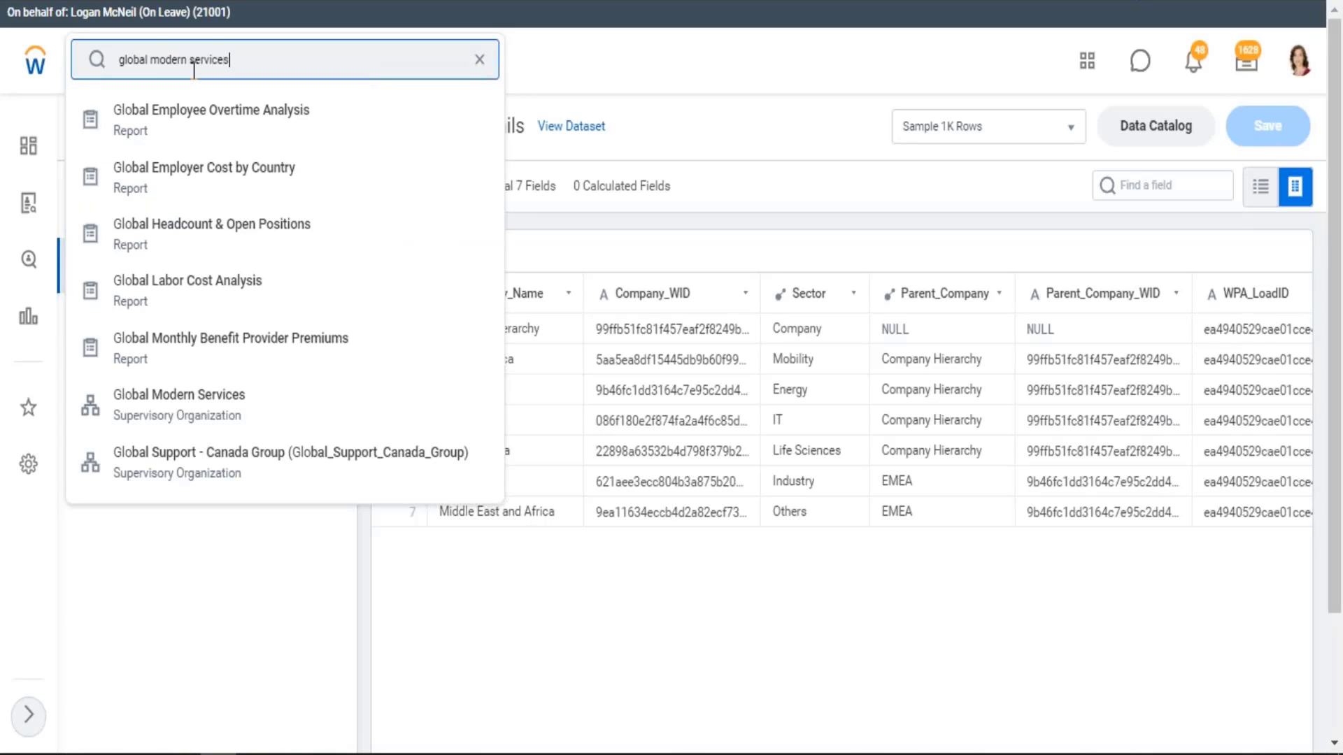
pyautogui.click(159, 111)
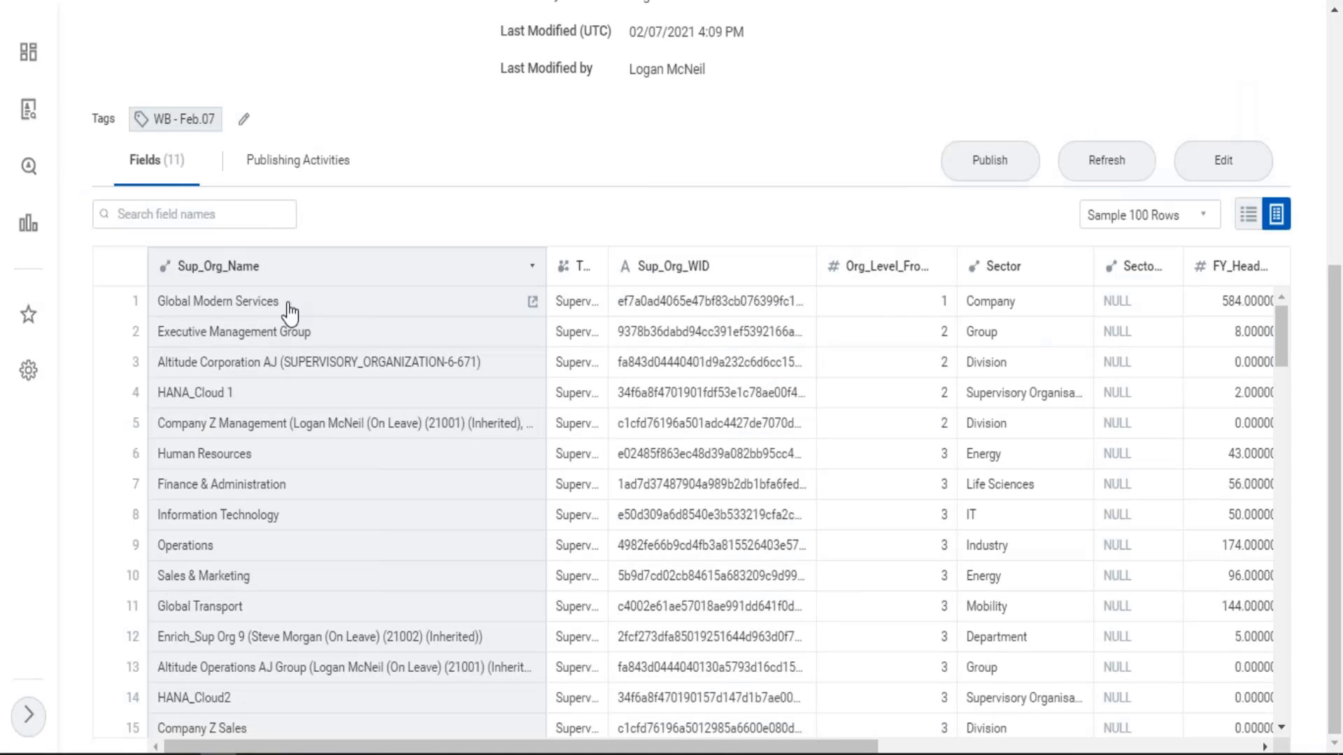
# Check the Global Modern Services row and its organization level in the BDS02 Supervisory Details dataset
pyautogui.moveTo(287, 308); pyautogui.dragTo(205, 314)
pyautogui.click(937, 307)
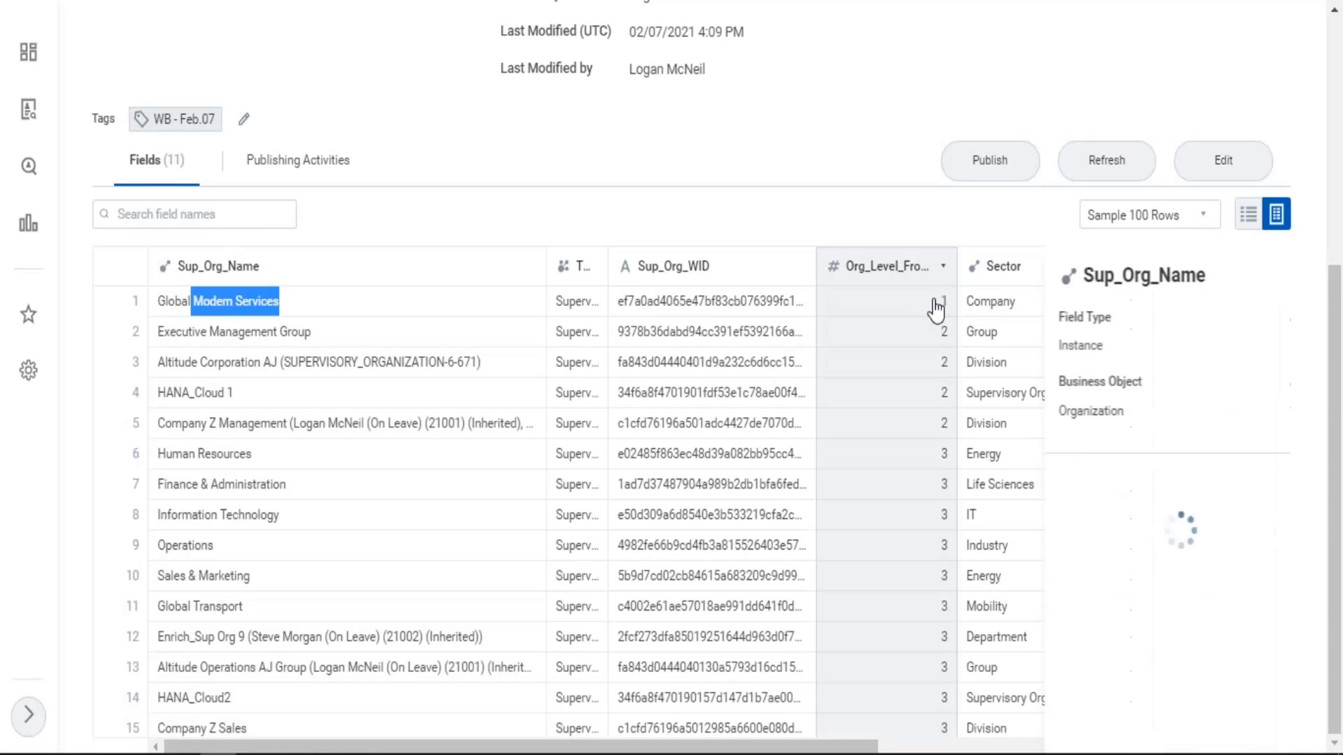
pyautogui.click(941, 305)
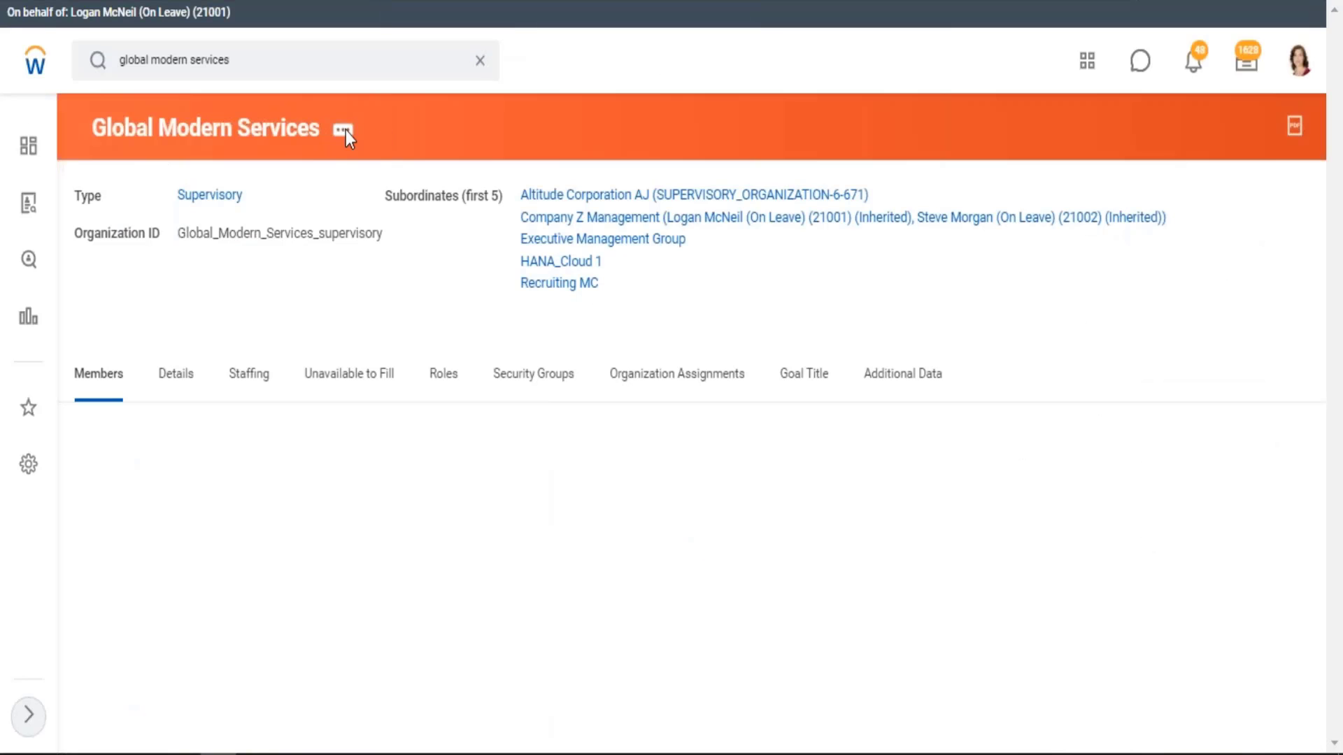
# View the details and subtype of the Global Modern Services organization, and close the Org_Level_From_Top field summary in the BDS02 dataset
pyautogui.click(348, 133)
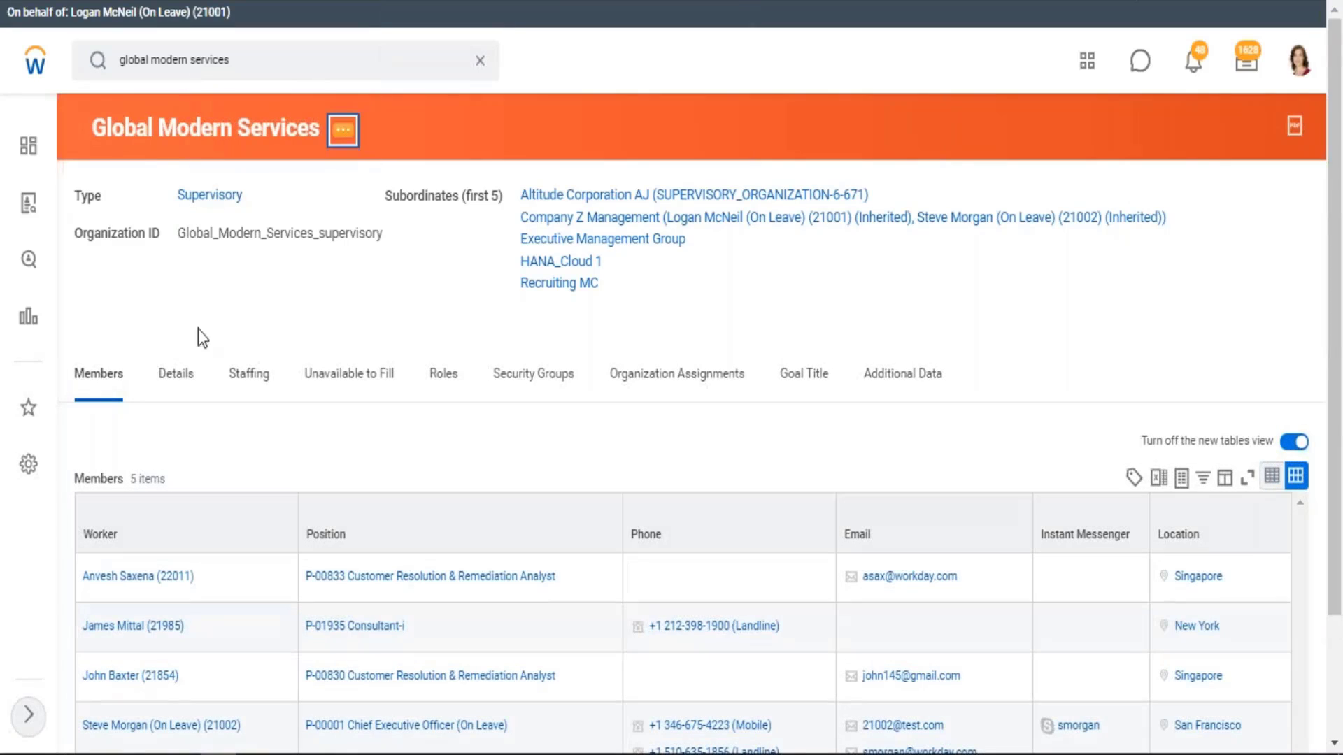
pyautogui.click(175, 381)
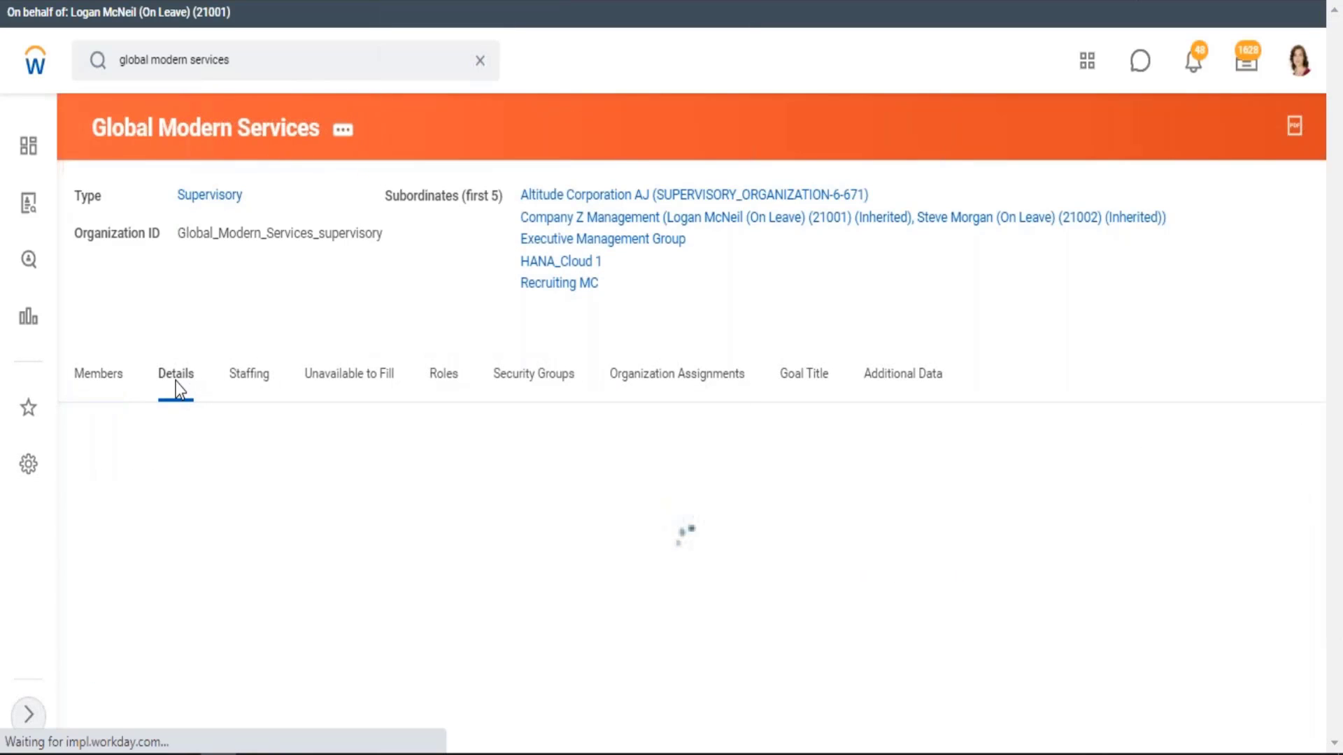
pyautogui.scroll(-2, 200, 431)
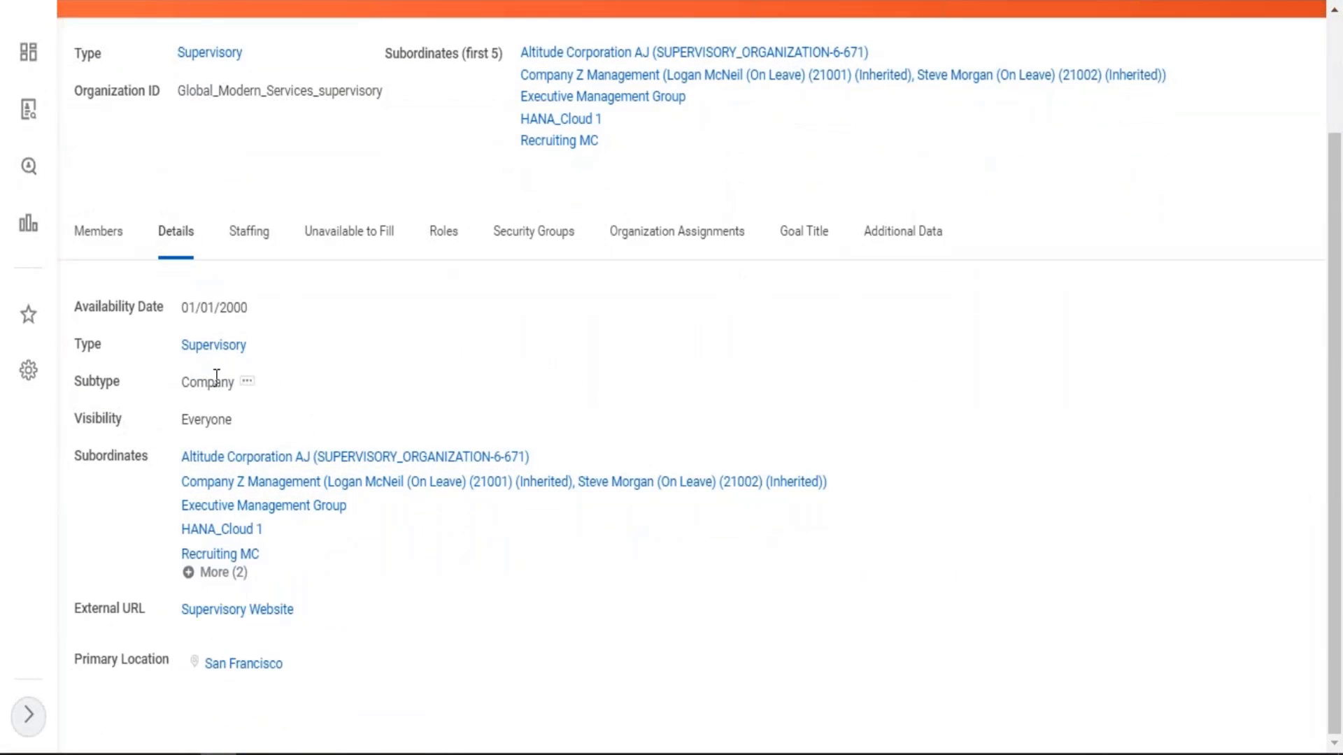
pyautogui.moveTo(183, 382); pyautogui.dragTo(230, 381)
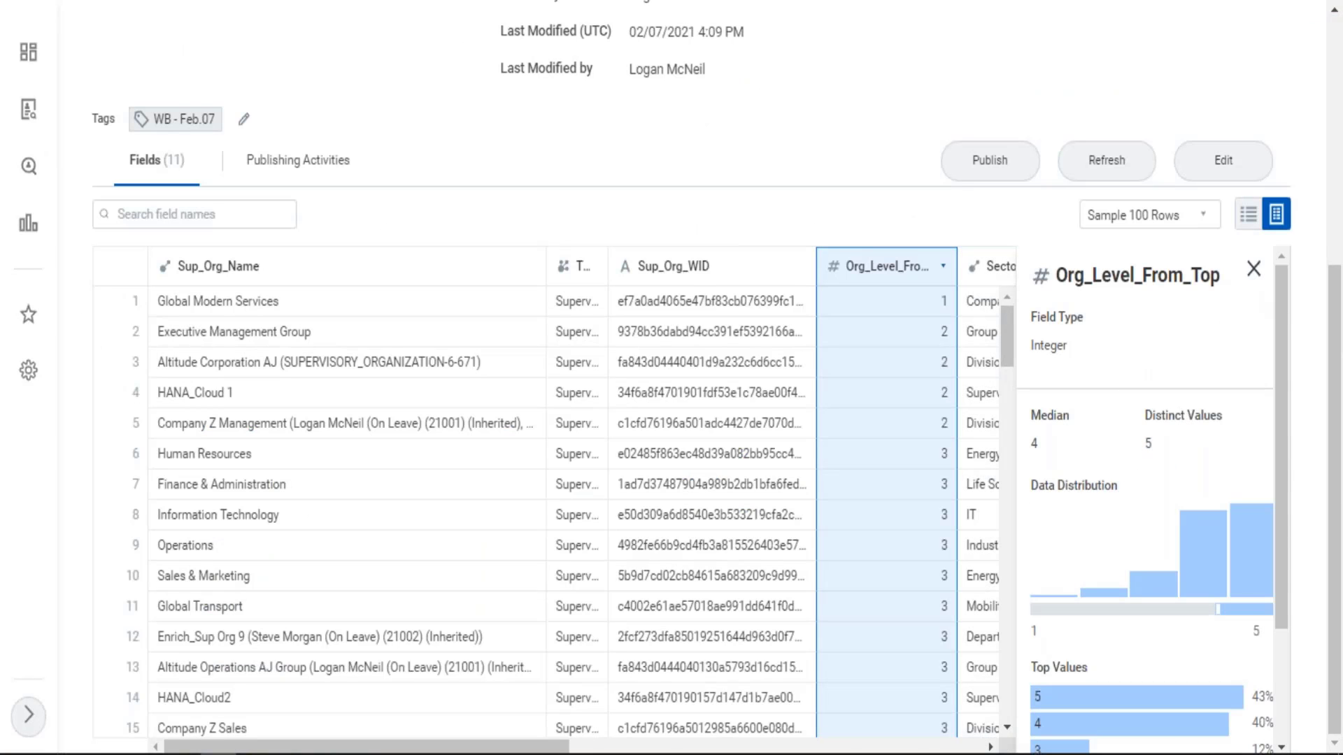
pyautogui.click(1253, 268)
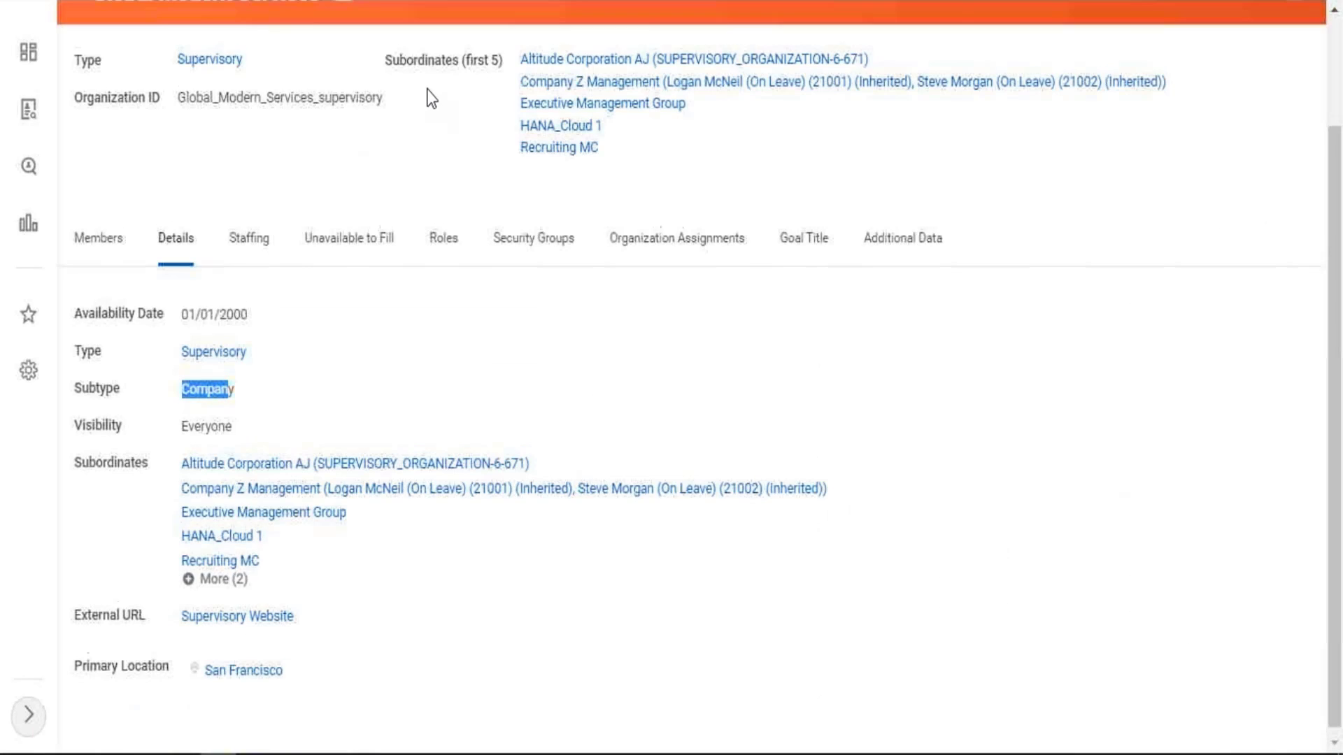
# Open the org chart of the Global Modern Services supervisory organization from its related actions
pyautogui.scroll(2, 428, 98)
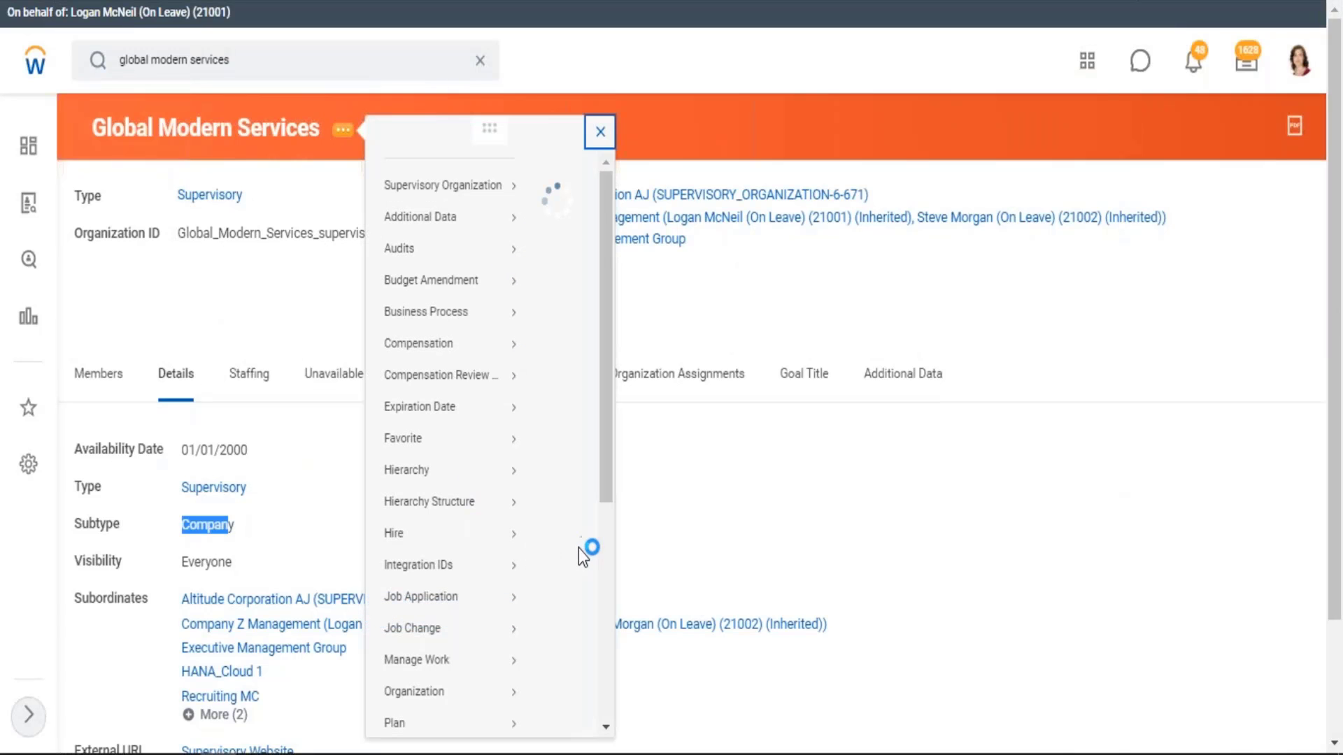
pyautogui.scroll(-5, 690, 563)
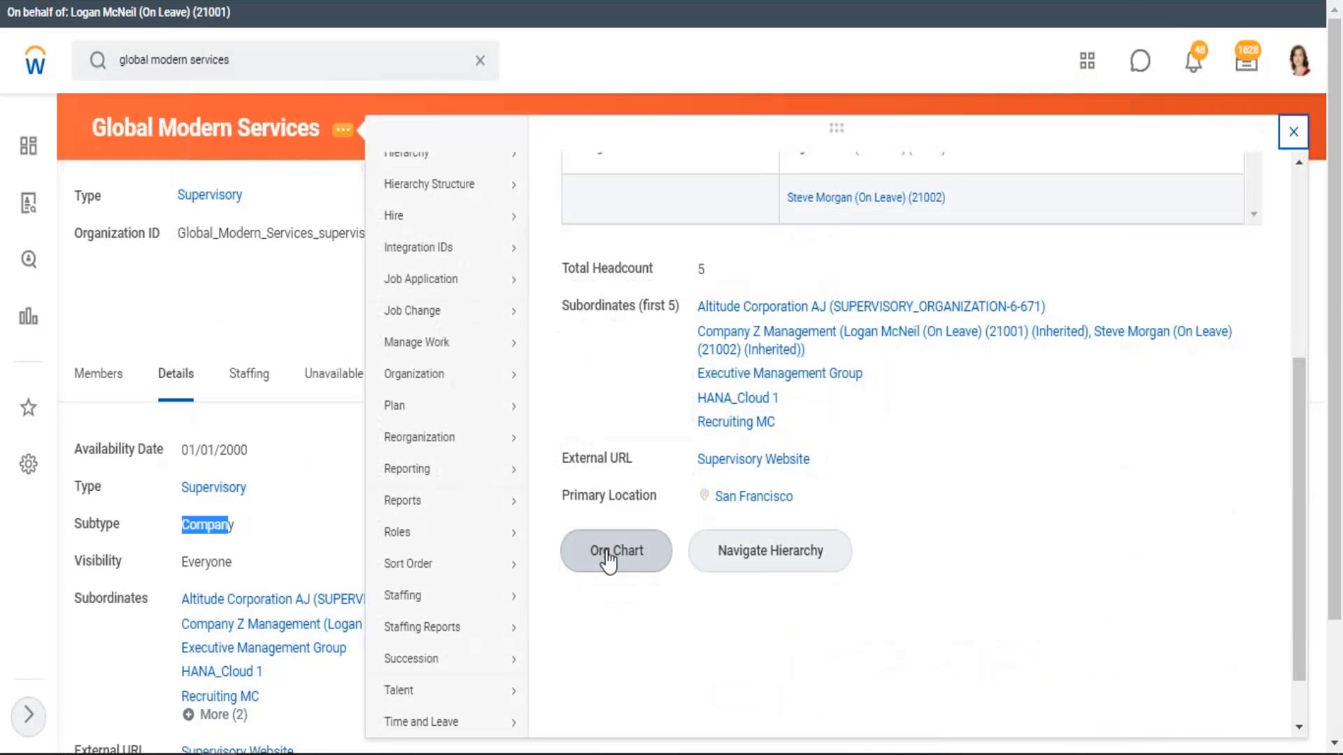
pyautogui.click(607, 557)
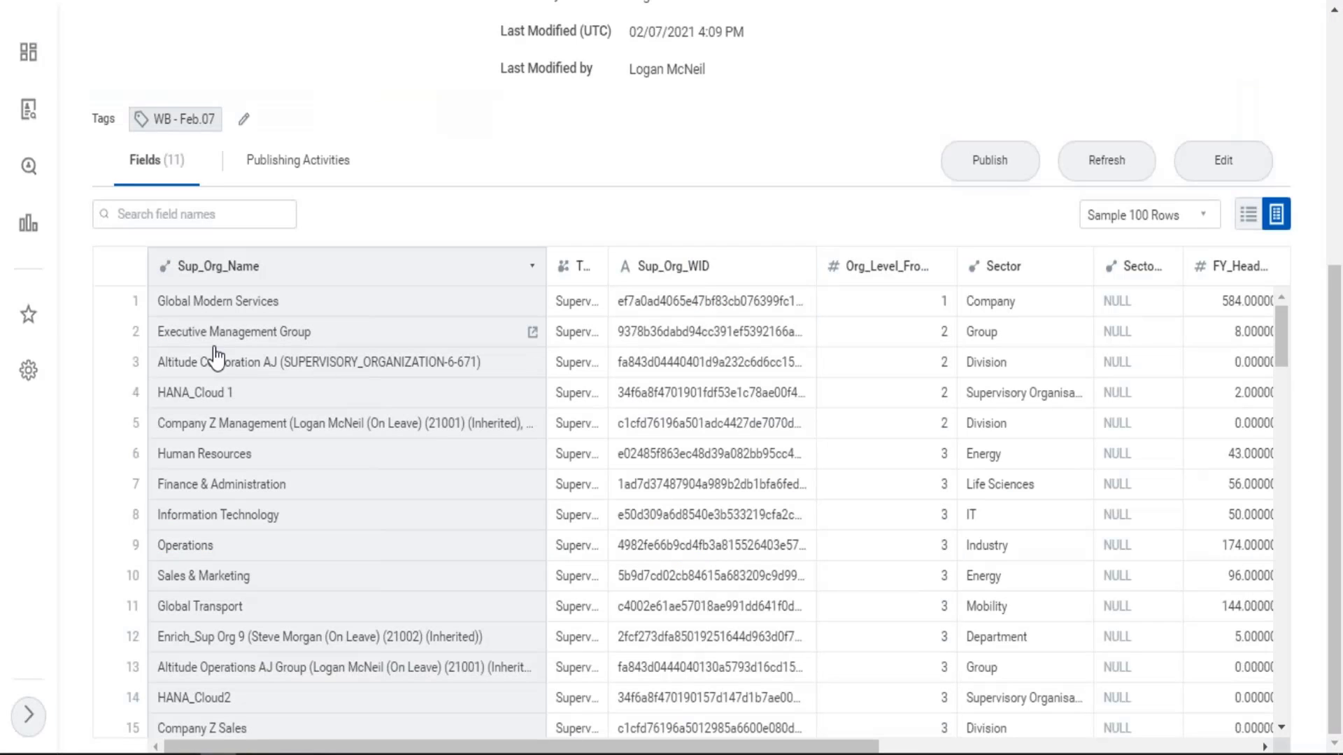
# Check the level 2 organizations in the BDS02 dataset's Sup_Org_Name column and expand Executive Management Group in the org chart
pyautogui.moveTo(200, 341); pyautogui.dragTo(286, 337)
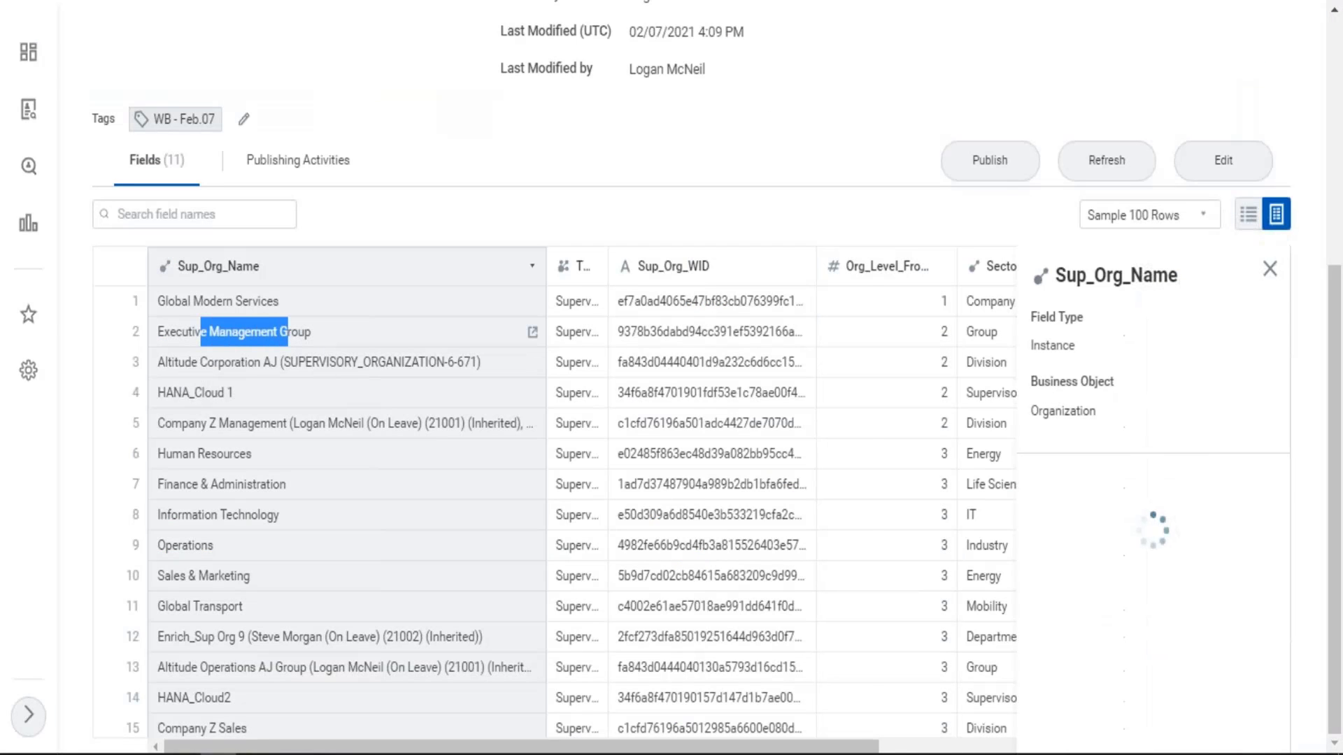
pyautogui.moveTo(191, 368); pyautogui.dragTo(278, 341)
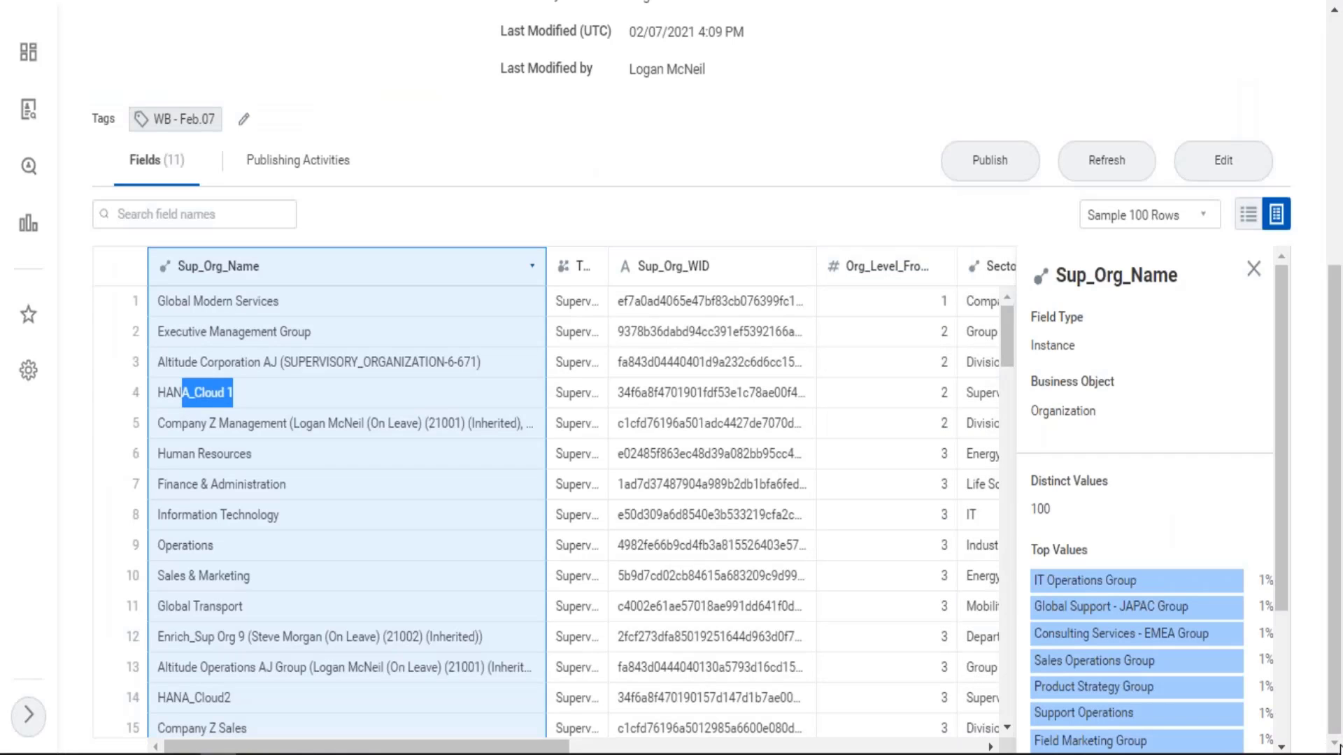
pyautogui.click(1256, 271)
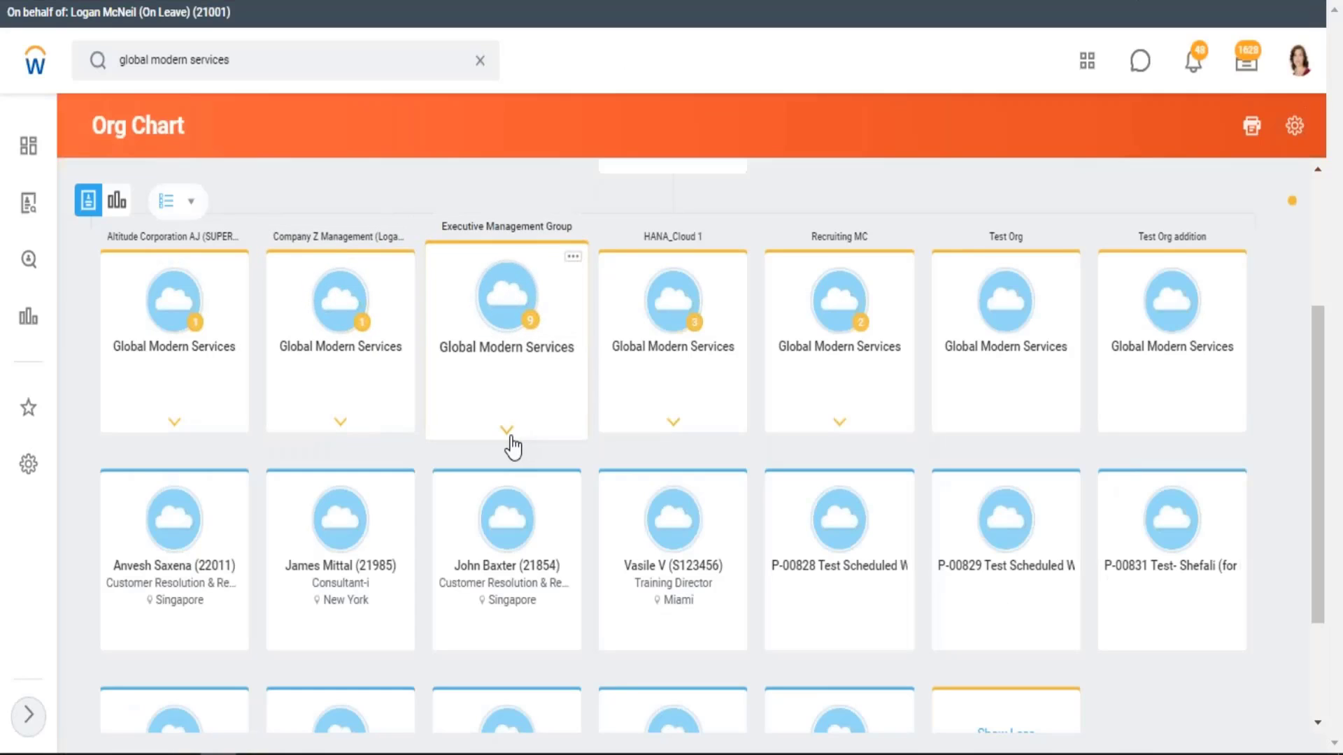
pyautogui.click(508, 432)
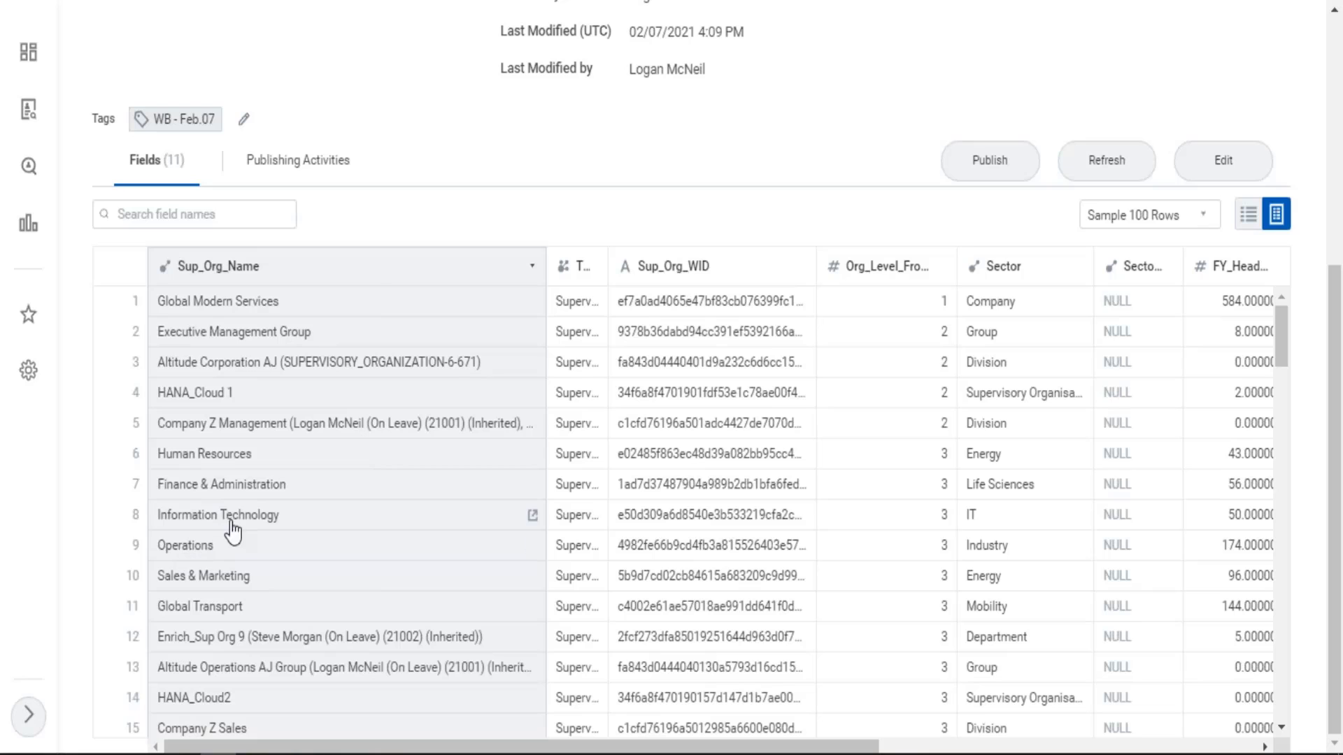
# Examine the two sector columns of the BDS02 Supervisory Details dataset for the organizations at levels 1 to 4
pyautogui.scroll(-3, 1290, 699)
pyautogui.scroll(-3, 1289, 699)
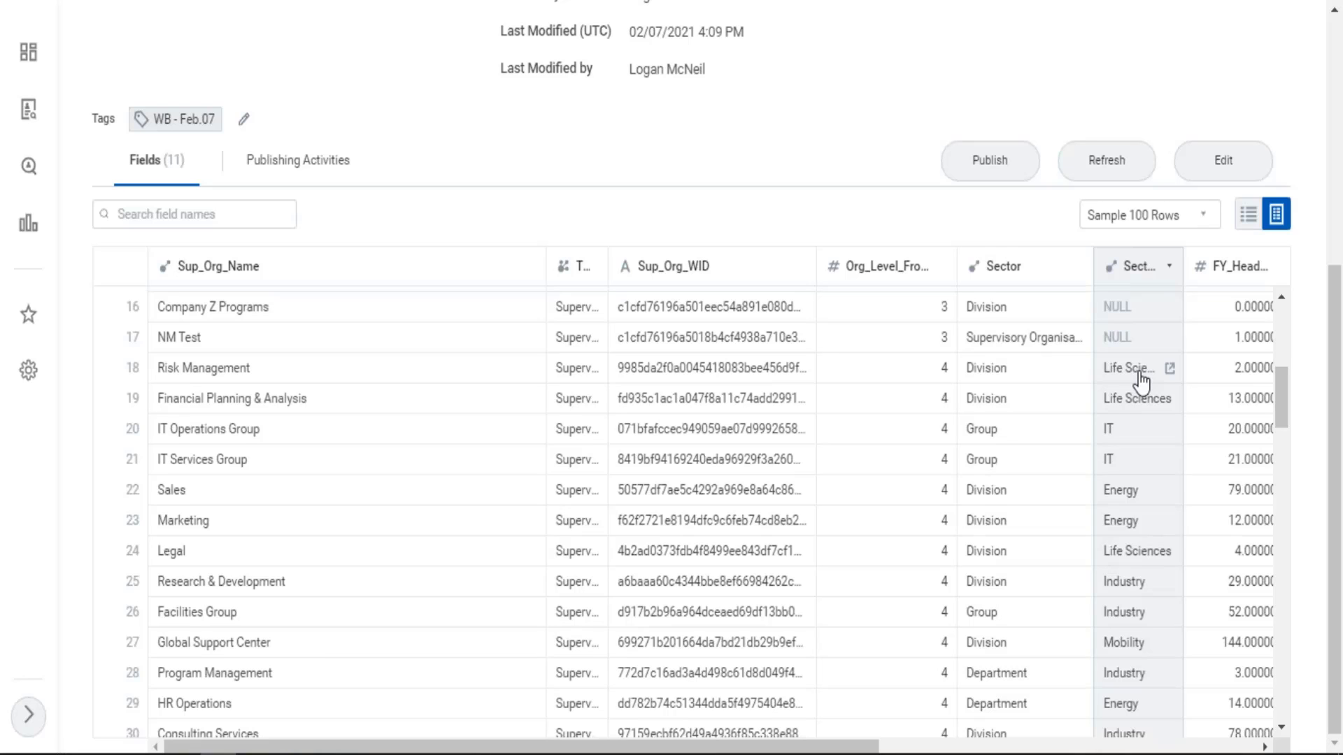
pyautogui.scroll(3, 1141, 381)
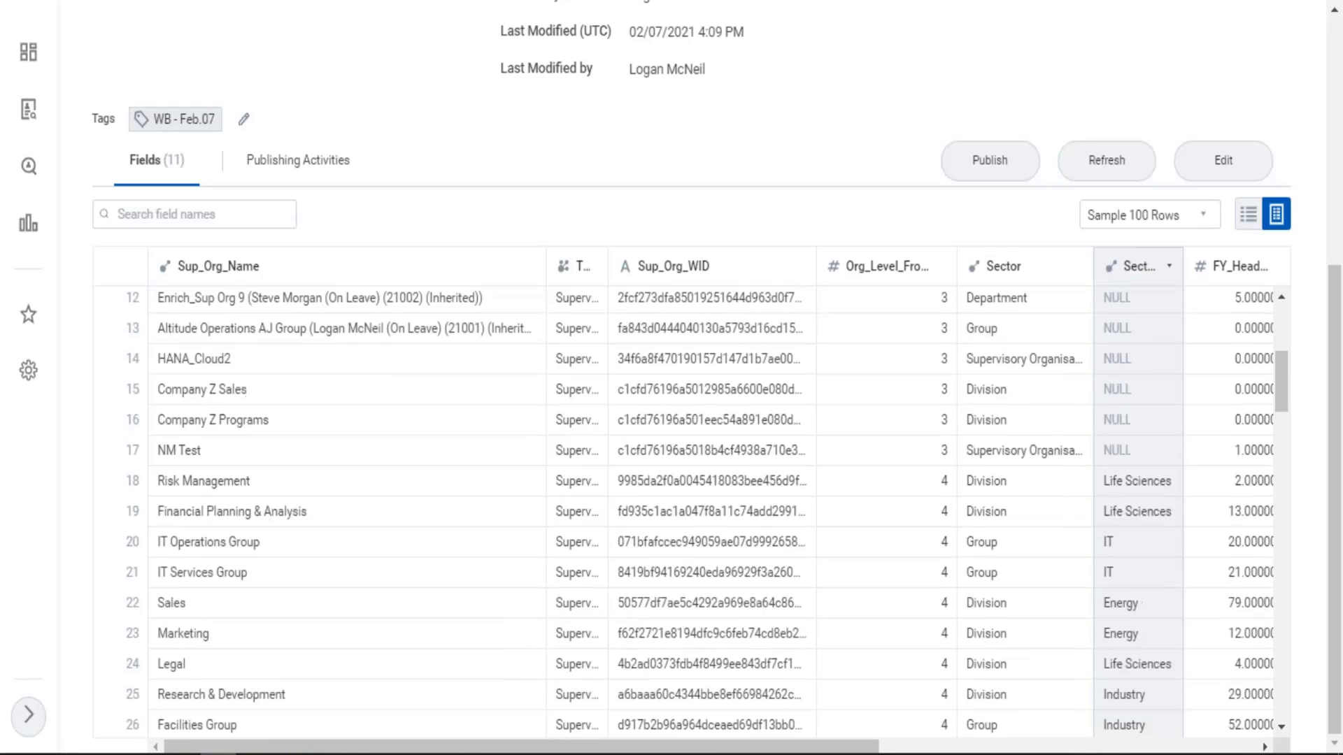
pyautogui.scroll(2, 1154, 390)
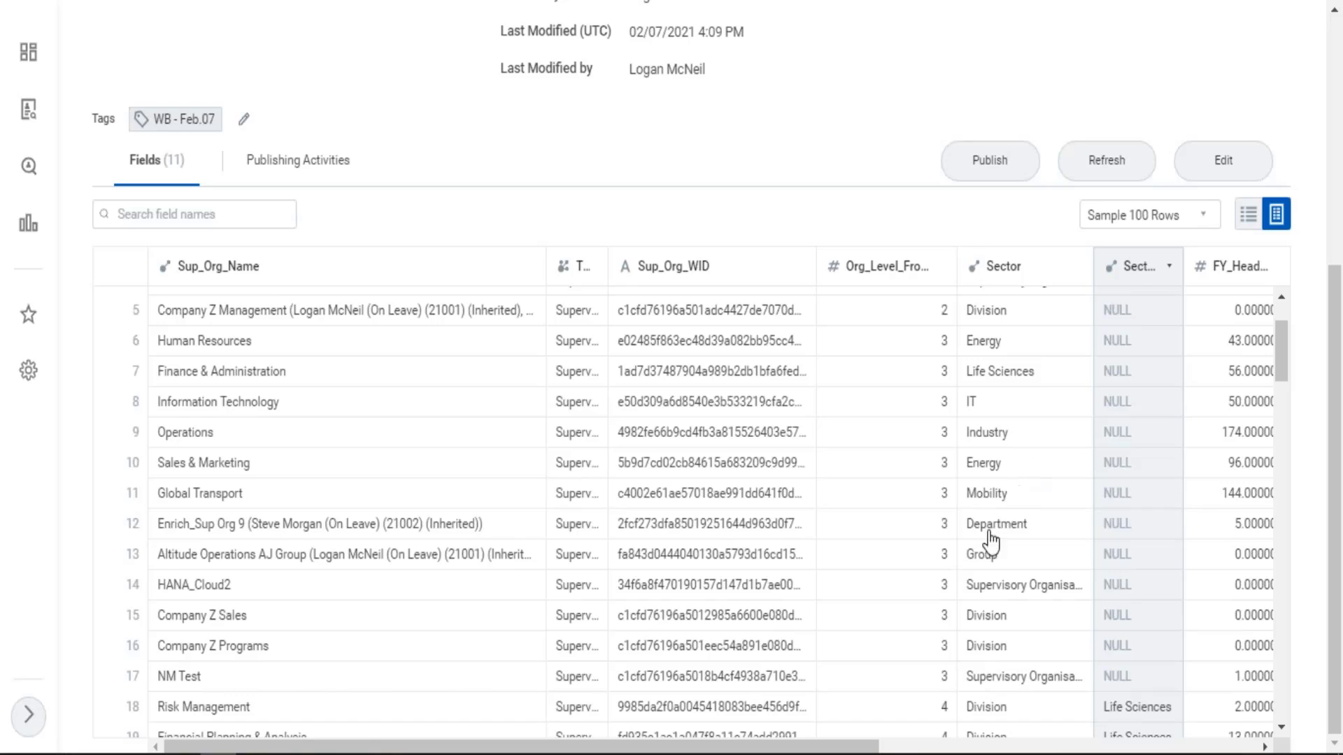
pyautogui.scroll(2, 989, 542)
pyautogui.scroll(2, 1024, 480)
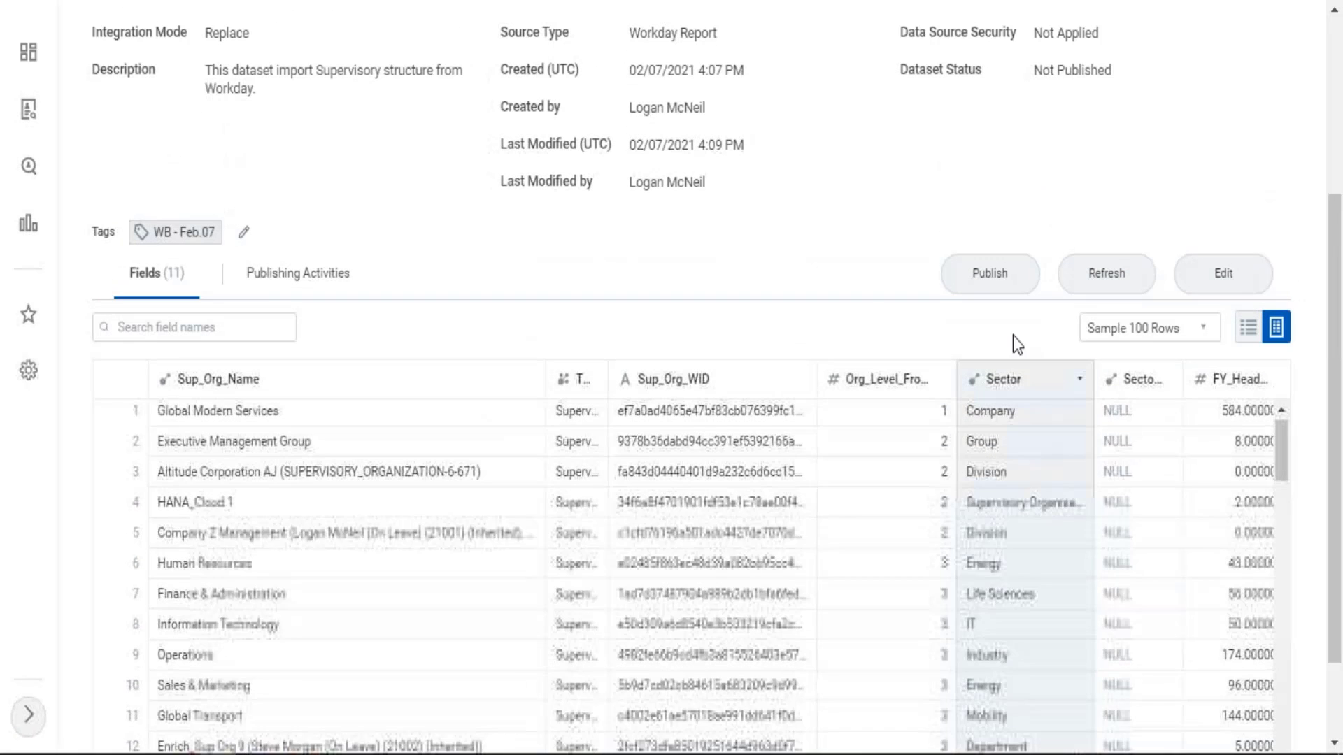
pyautogui.scroll(-3, 1021, 490)
pyautogui.scroll(-2, 1028, 480)
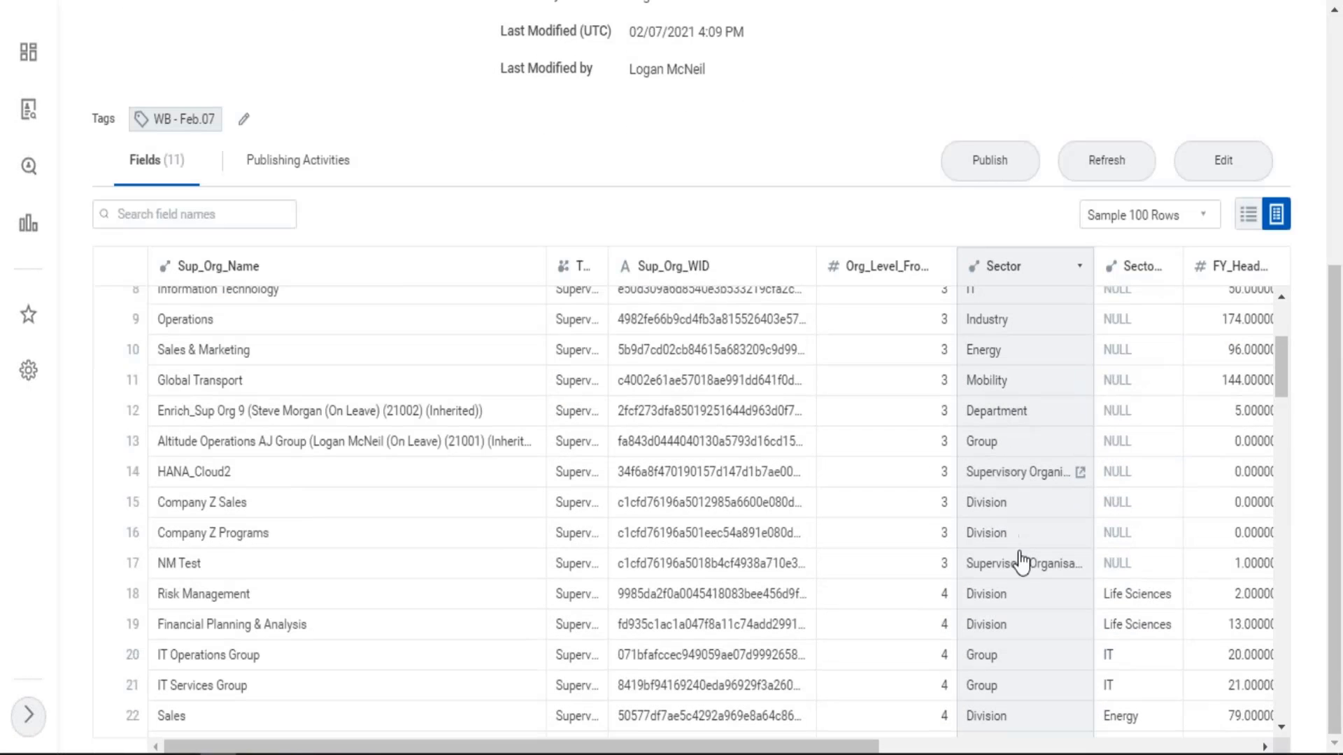
pyautogui.scroll(2, 1010, 475)
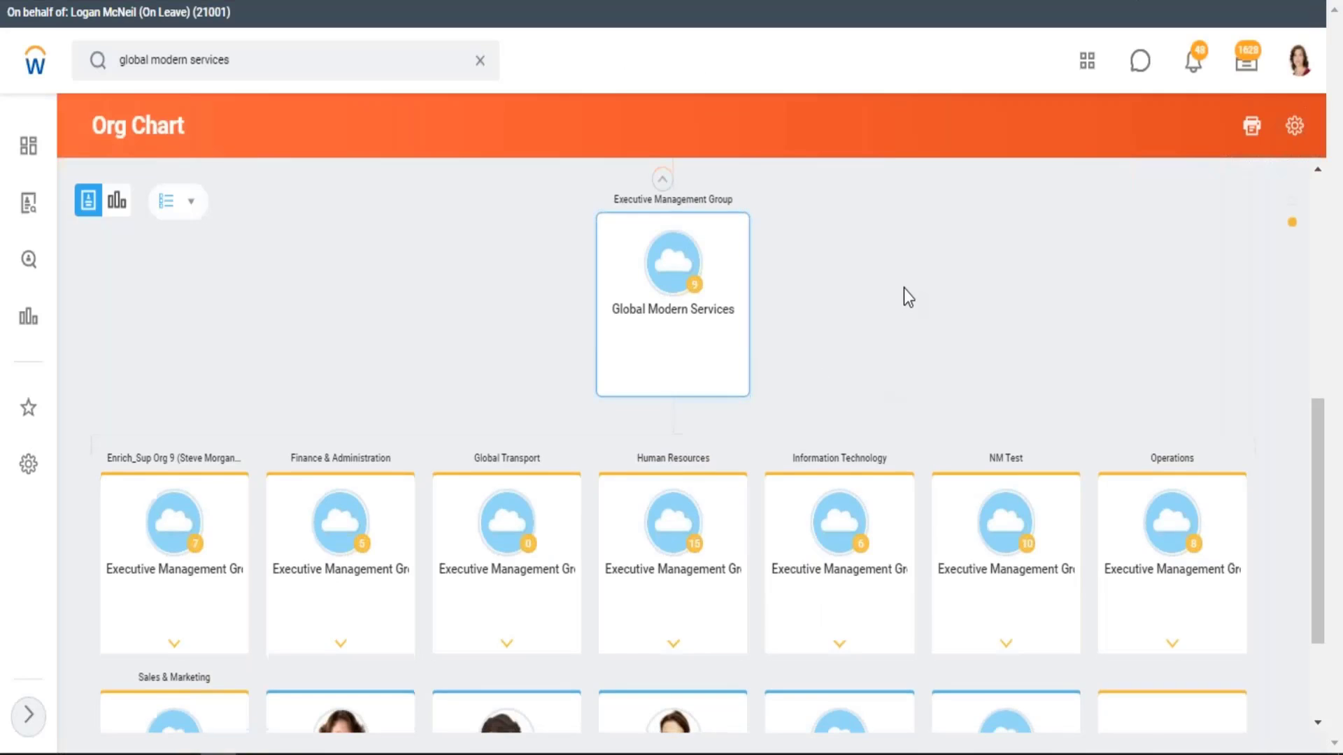
pyautogui.scroll(-3, 906, 294)
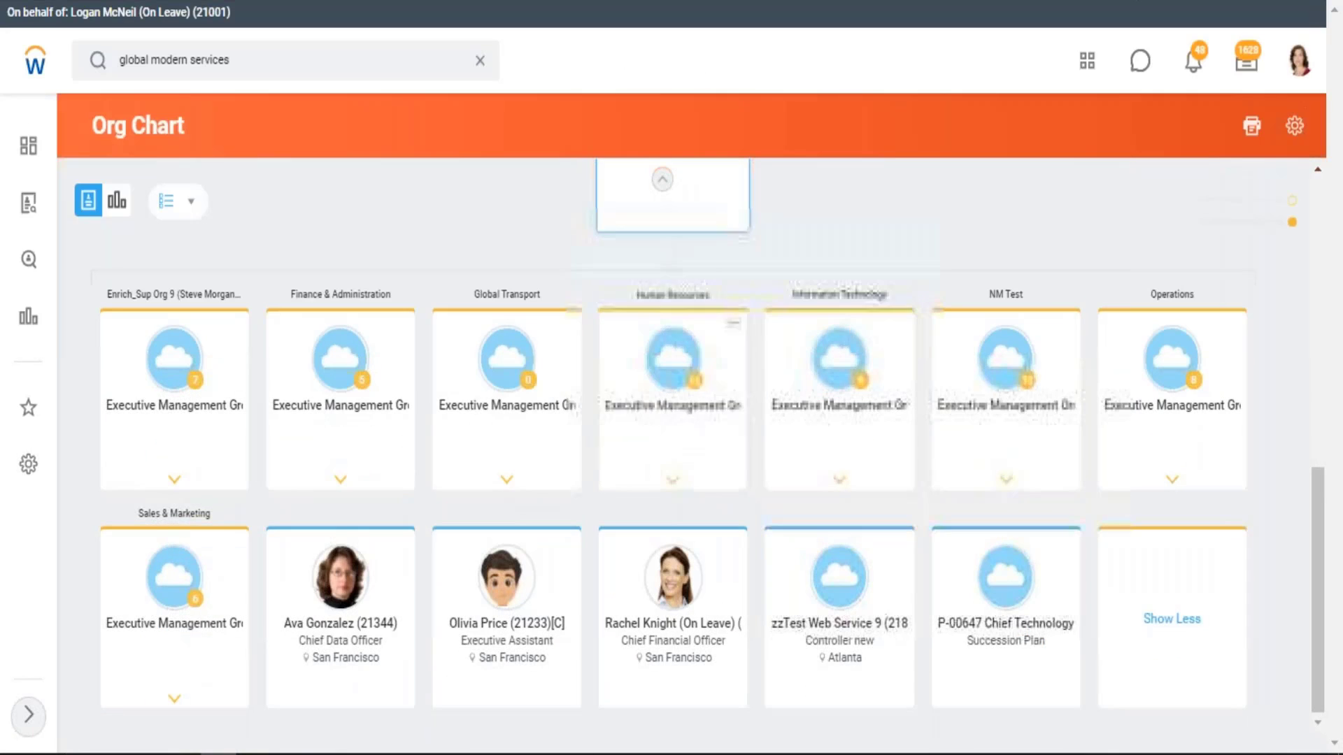
# Expand Finance & Administration in the org chart, open its Risk Management organization and locate the Risk Management row in the BDS02 dataset
pyautogui.click(340, 489)
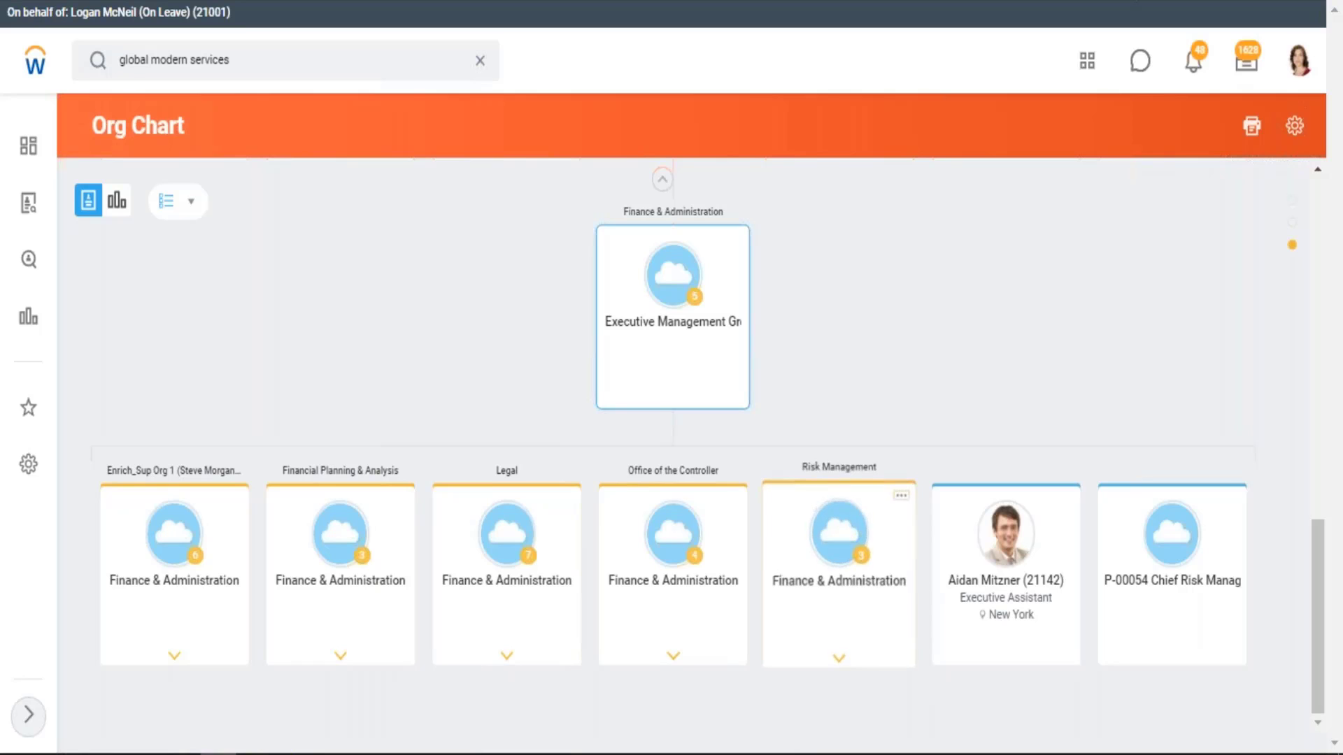
pyautogui.click(849, 465)
pyautogui.click(930, 461)
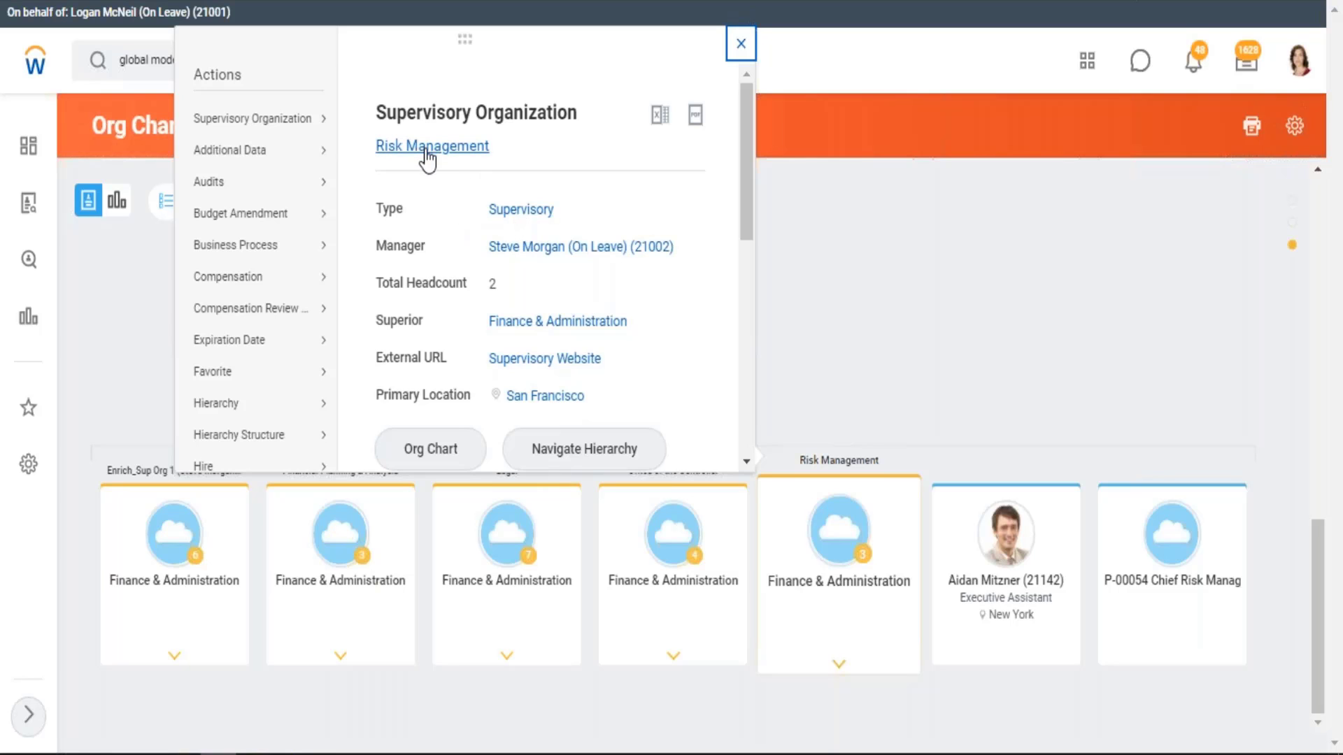
pyautogui.click(451, 145)
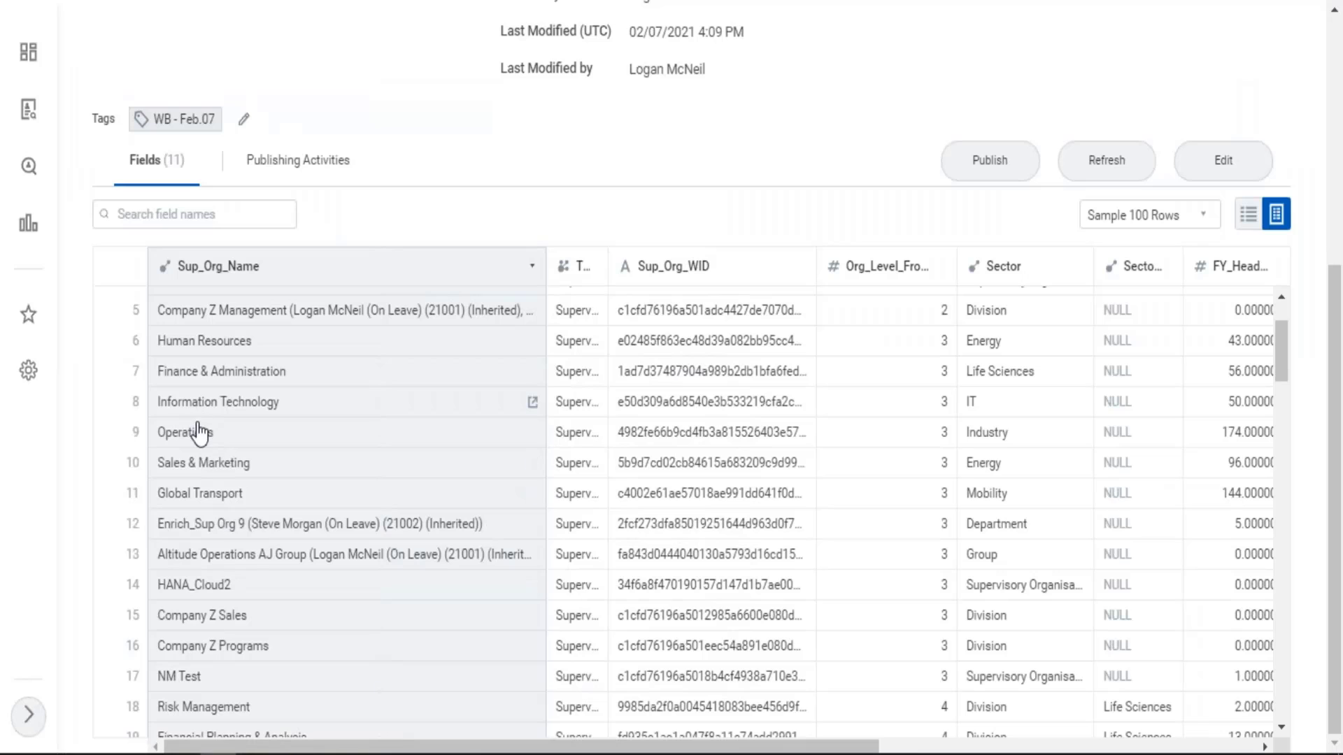
pyautogui.scroll(-2, 225, 437)
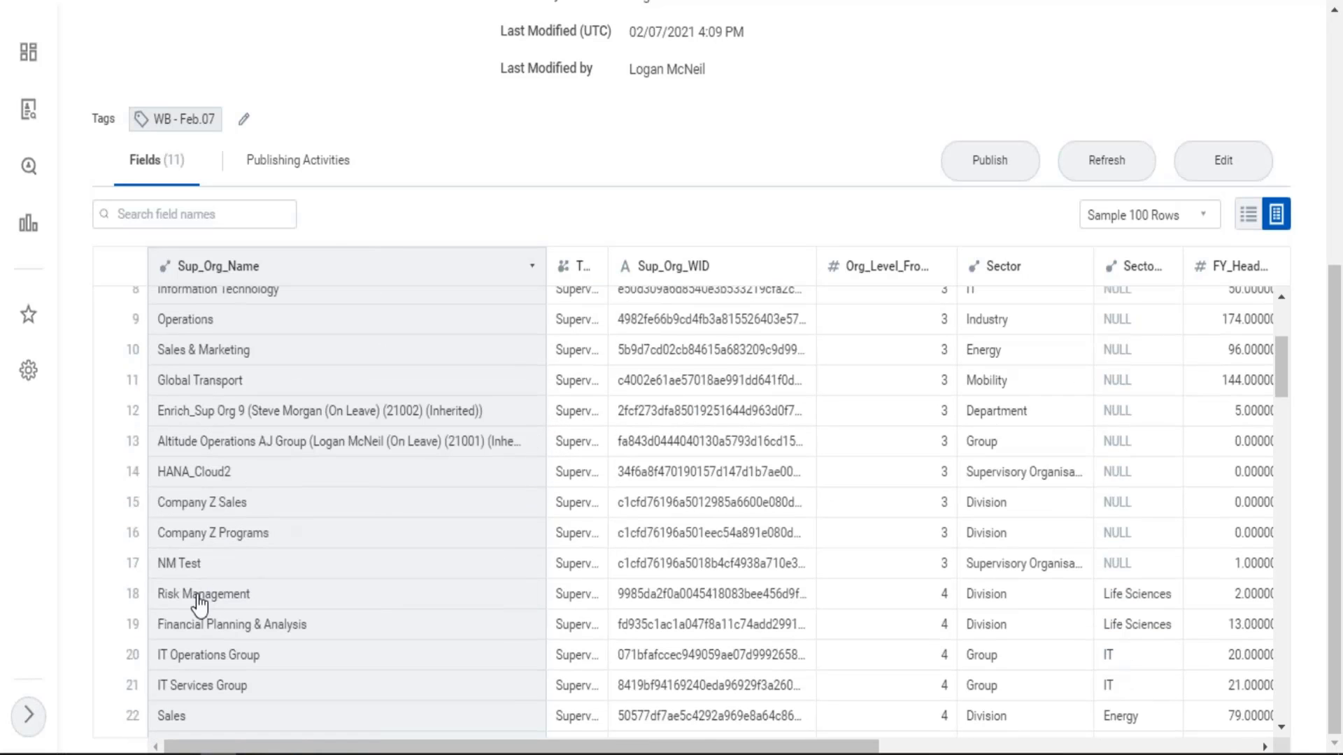
# Check the details of the Risk Management organization and of its superior organization, Finance & Administration
pyautogui.scroll(-4, 201, 601)
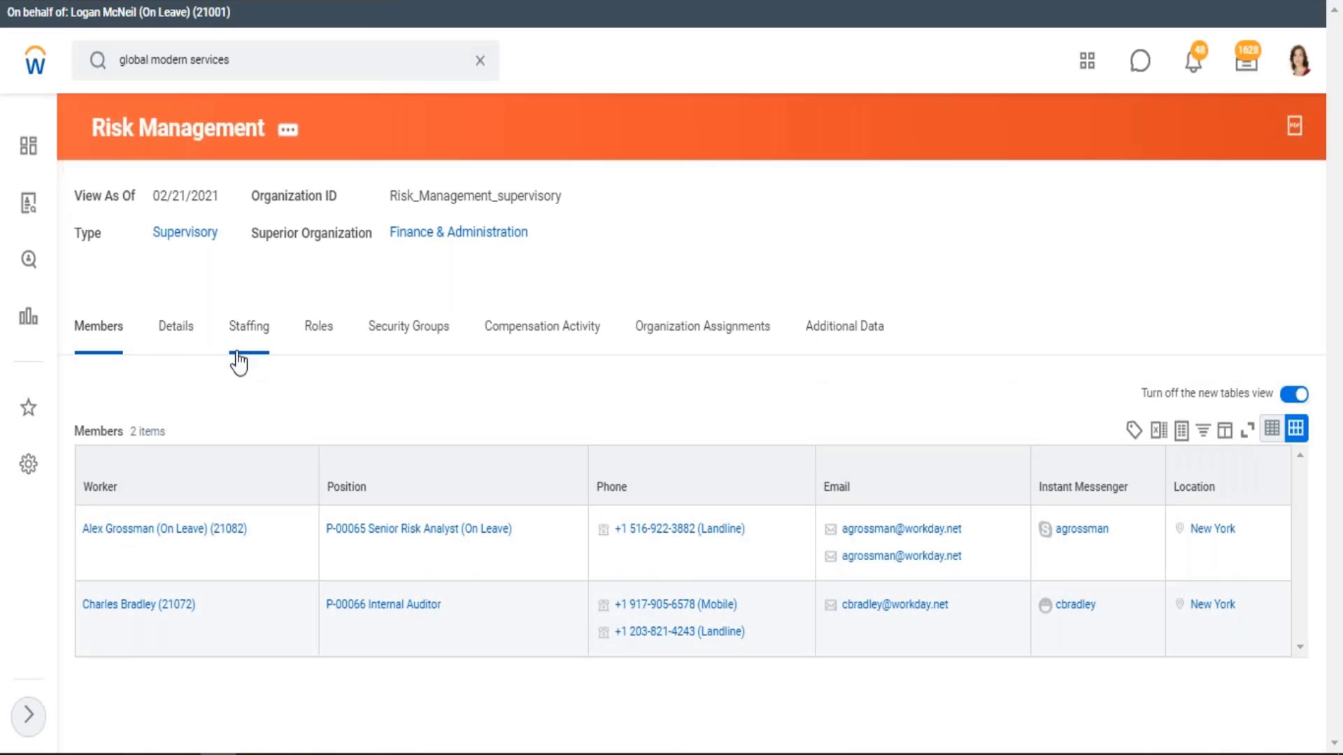
pyautogui.click(182, 344)
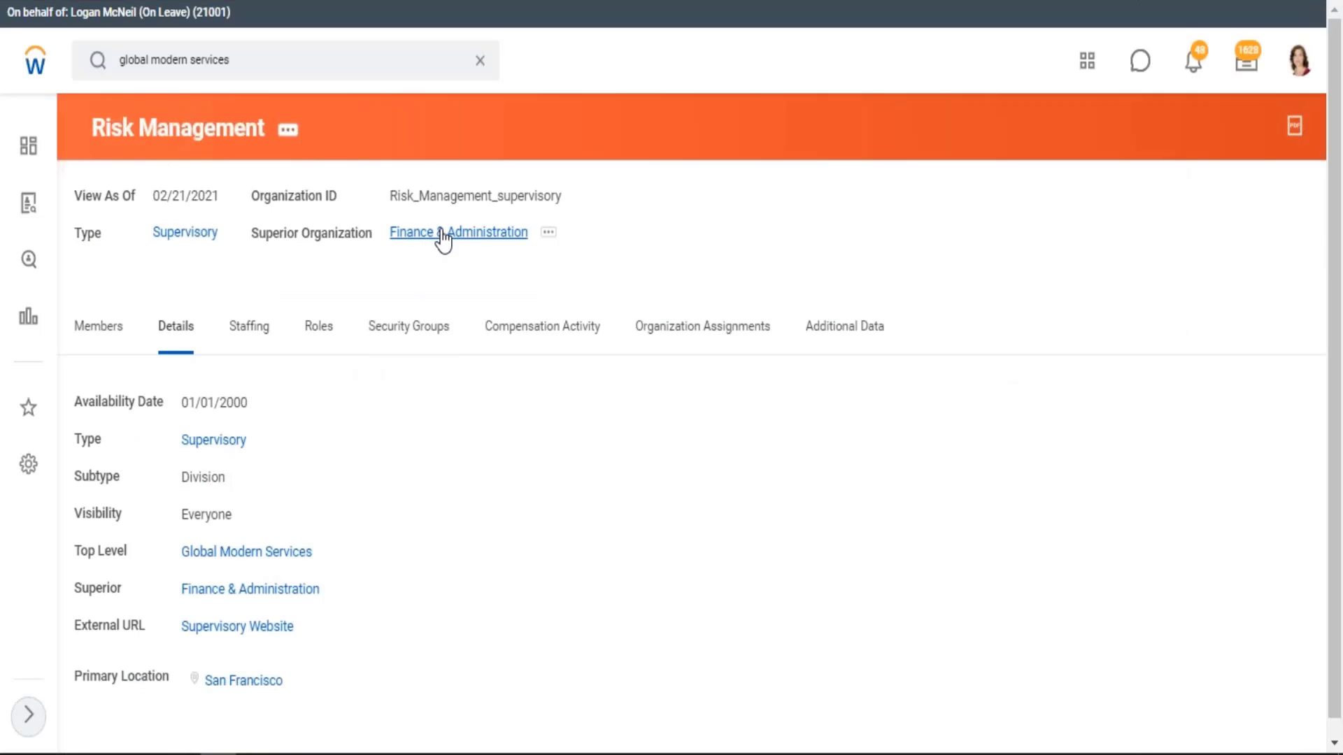
pyautogui.click(442, 234)
pyautogui.click(168, 320)
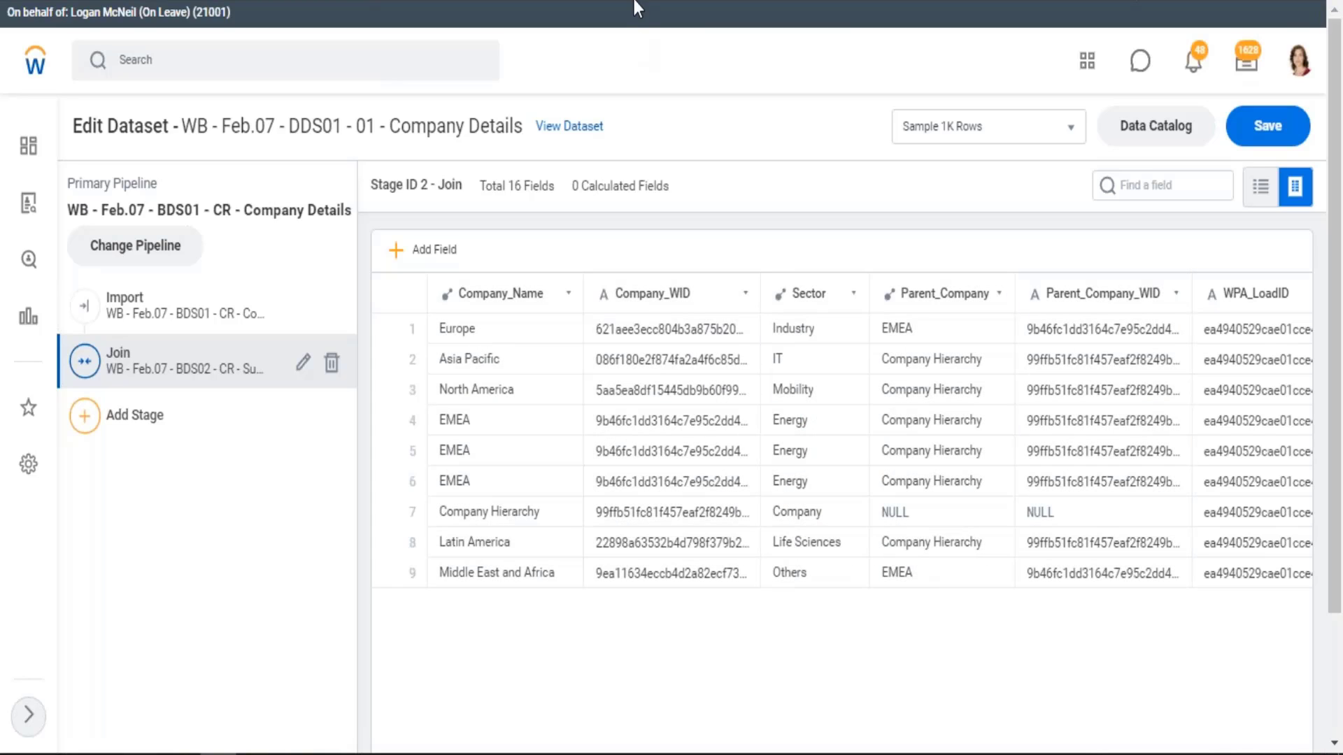
# Examine the two sector columns of the BDS02 Supervisory Details dataset for the level 4 and level 5 organizations
pyautogui.click(445, 1)
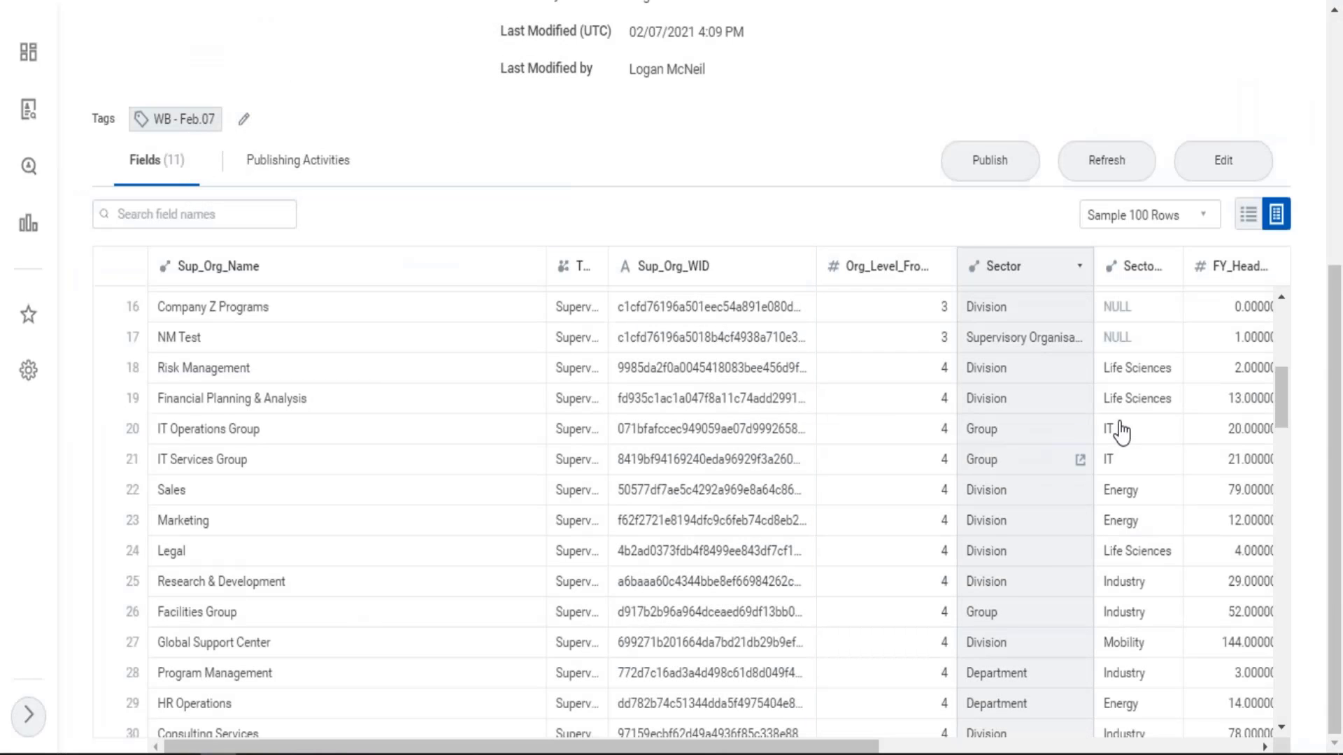
pyautogui.scroll(-2, 1133, 558)
pyautogui.scroll(-3, 1141, 562)
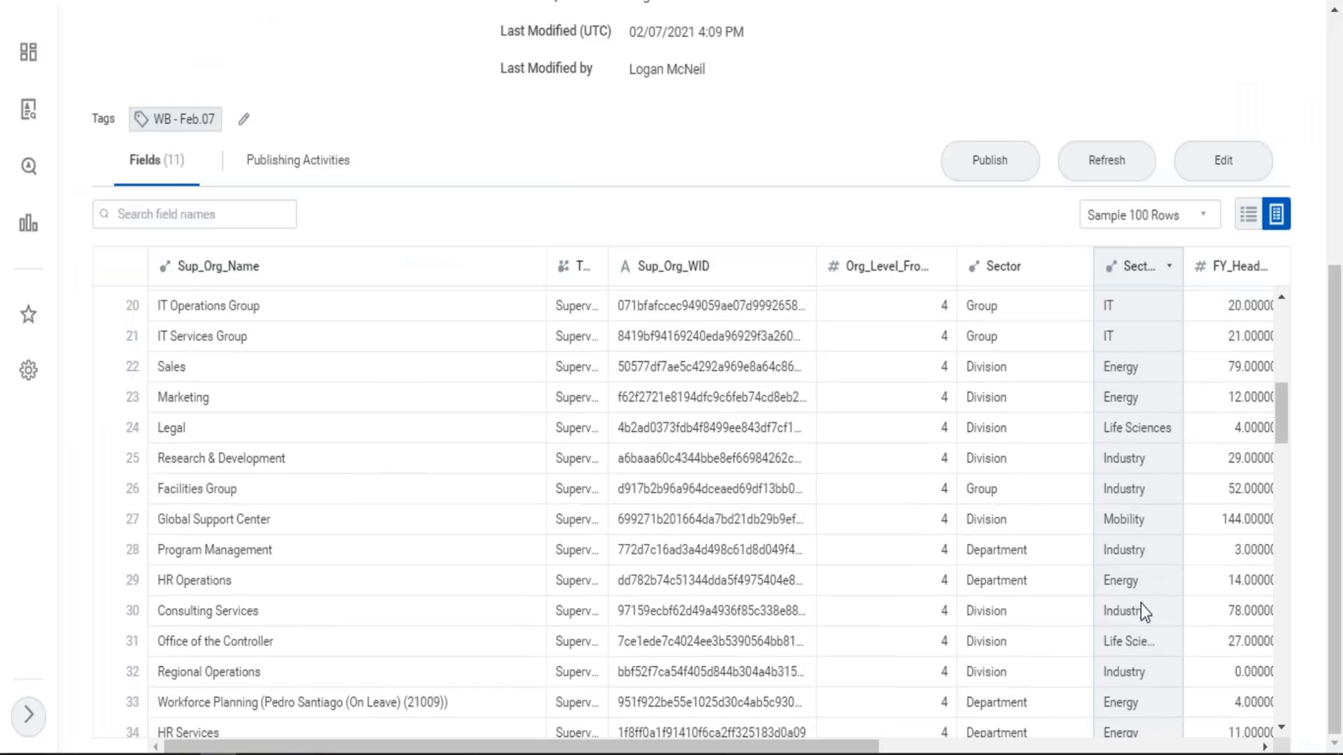
pyautogui.scroll(-12, 1143, 629)
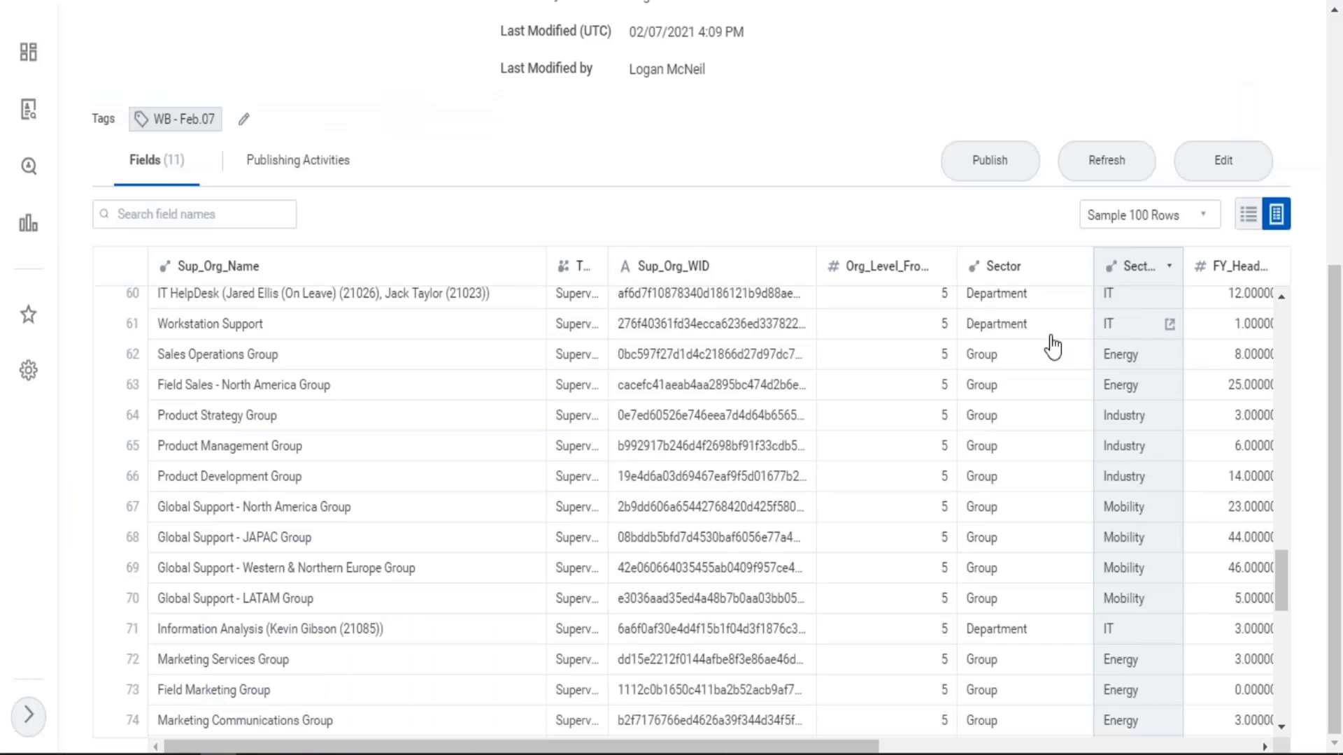
pyautogui.scroll(5, 1024, 300)
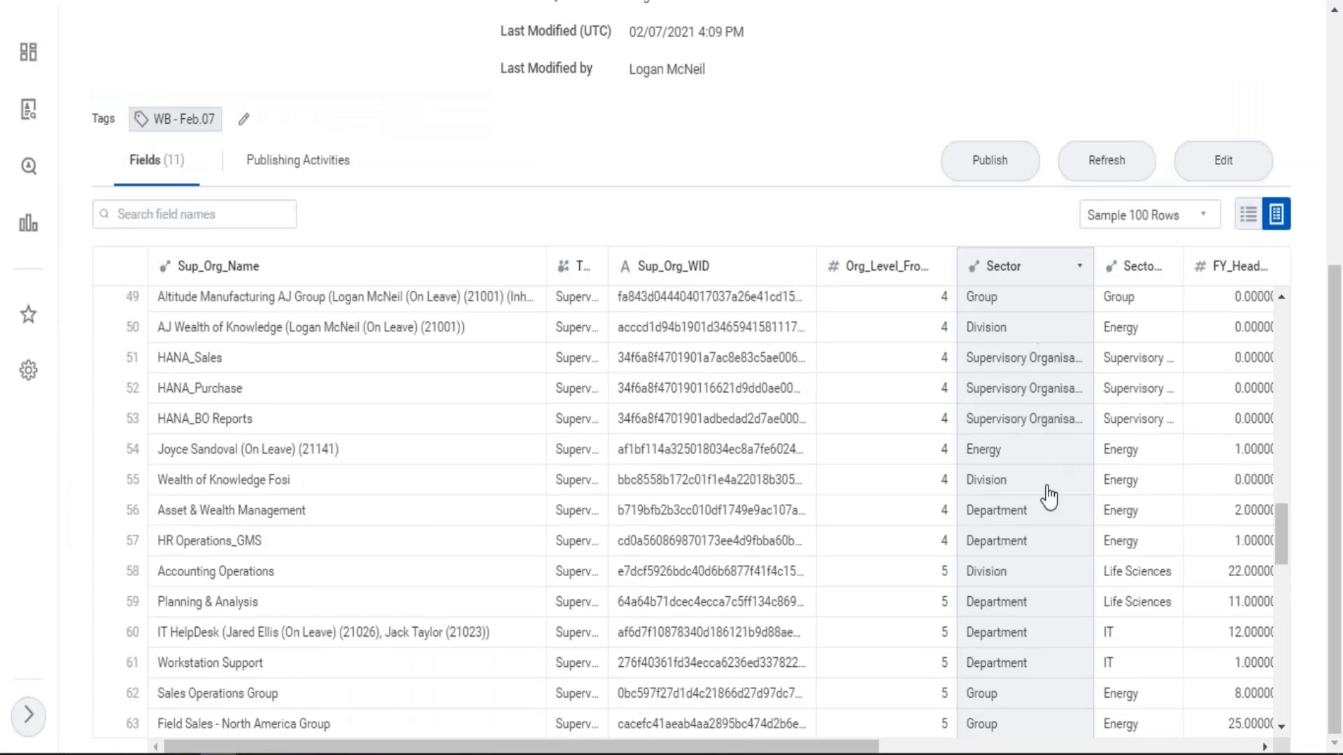
pyautogui.scroll(-5, 1020, 489)
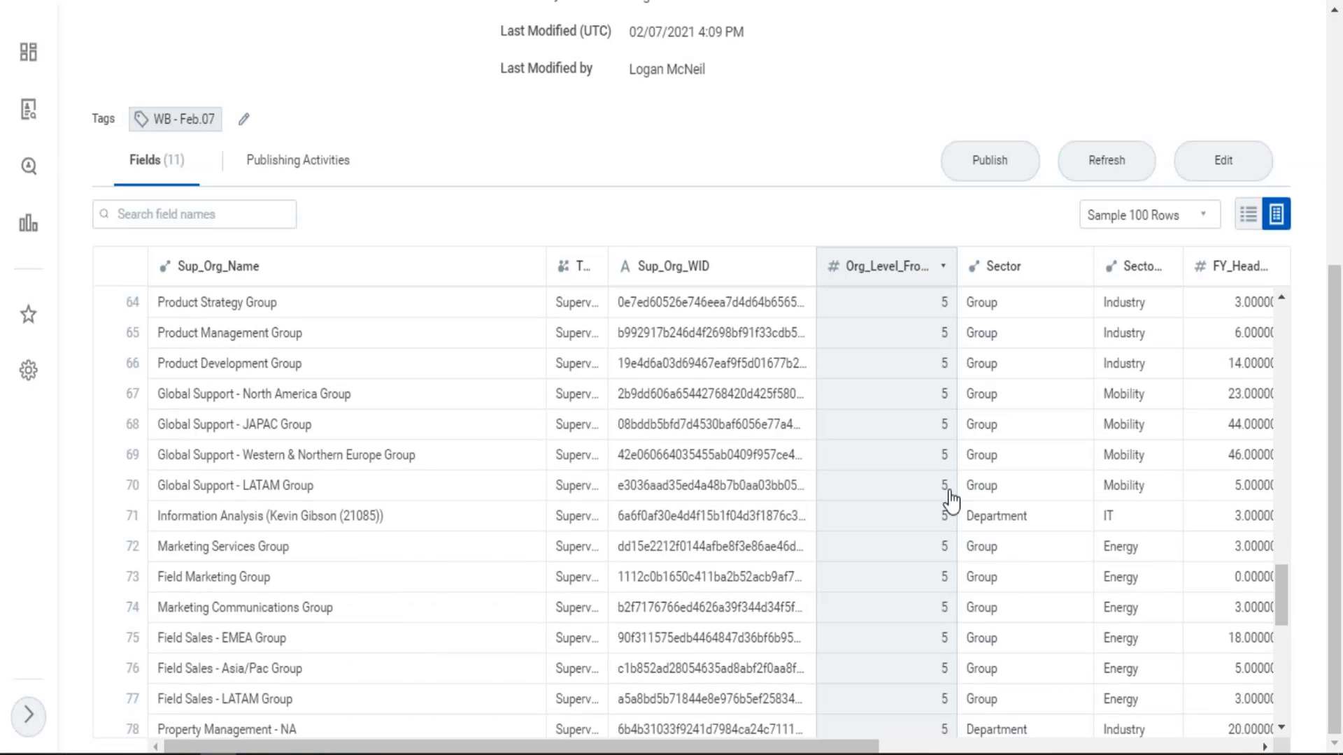
pyautogui.scroll(-8, 951, 525)
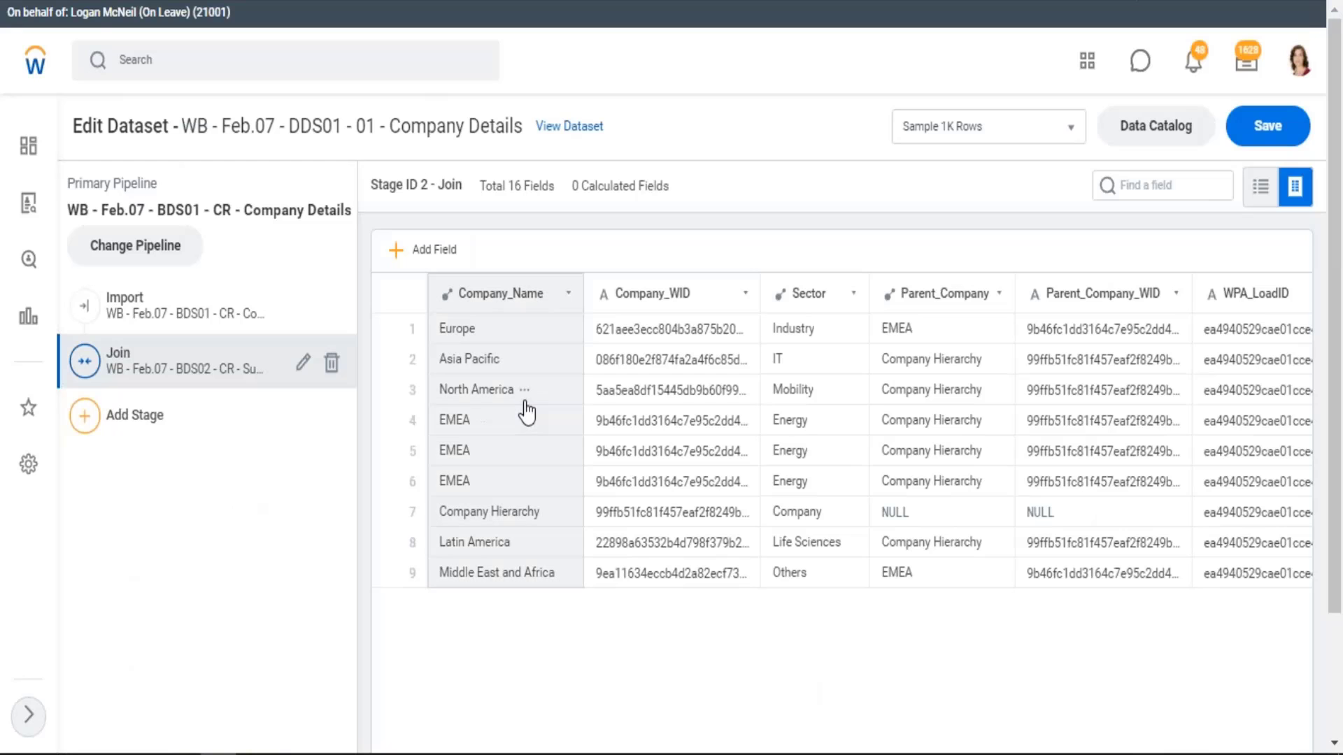
# Compare the total number of fields in the Import and Join stages of the DDS01 Company Details dataset
pyautogui.scroll(-2, 526, 413)
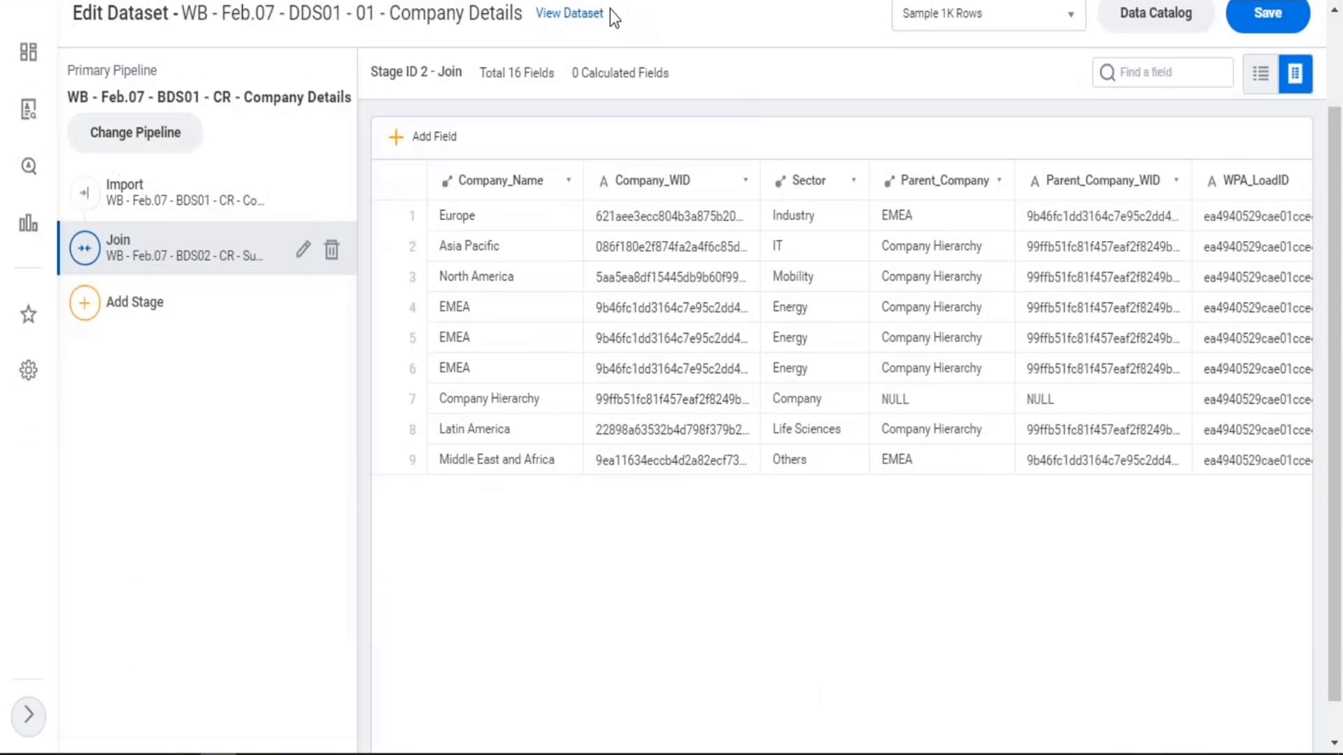
pyautogui.moveTo(531, 19); pyautogui.dragTo(628, 146)
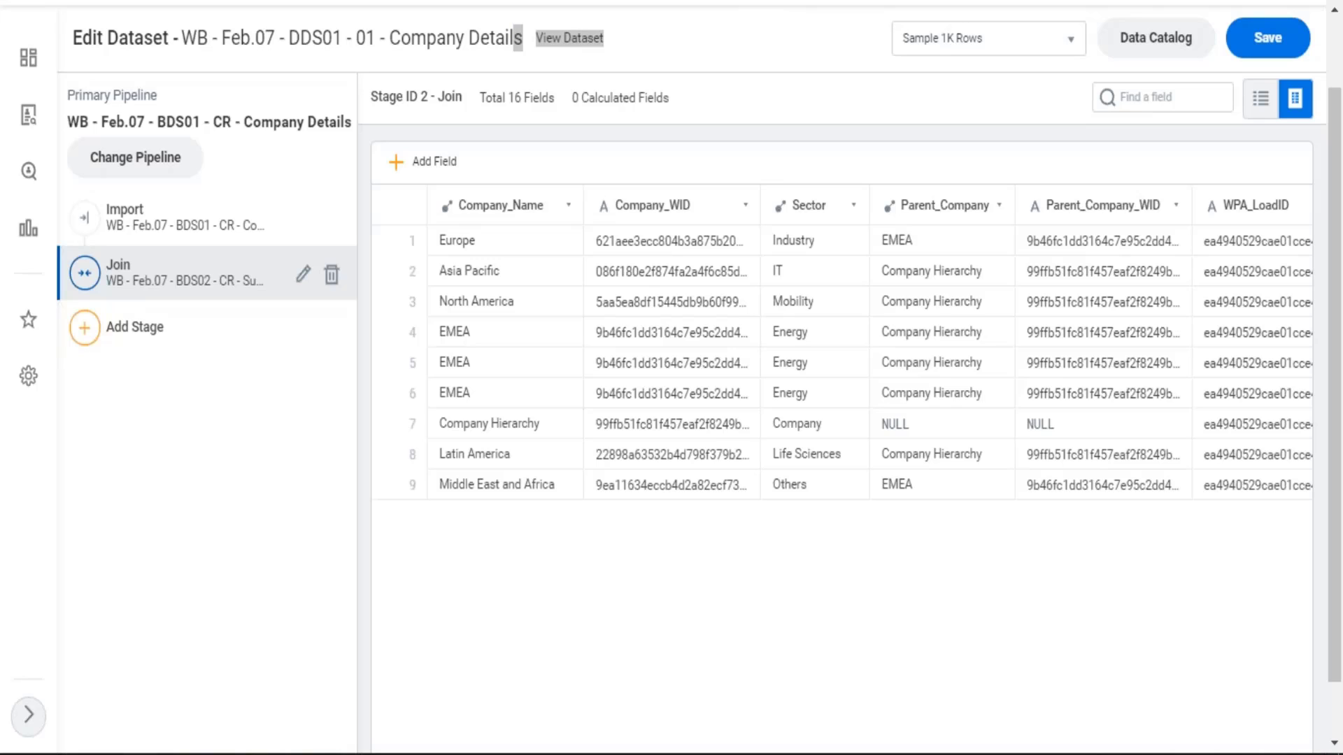
pyautogui.click(167, 222)
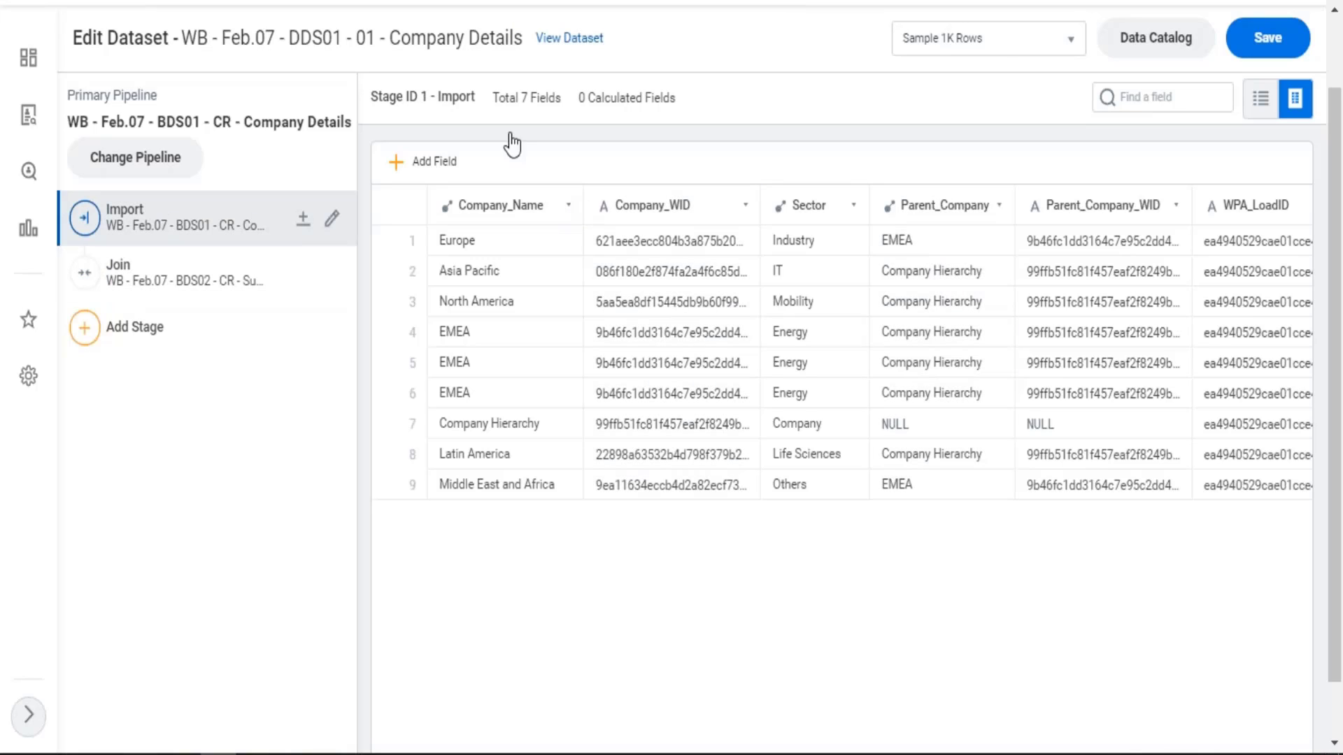
pyautogui.moveTo(522, 97); pyautogui.dragTo(561, 97)
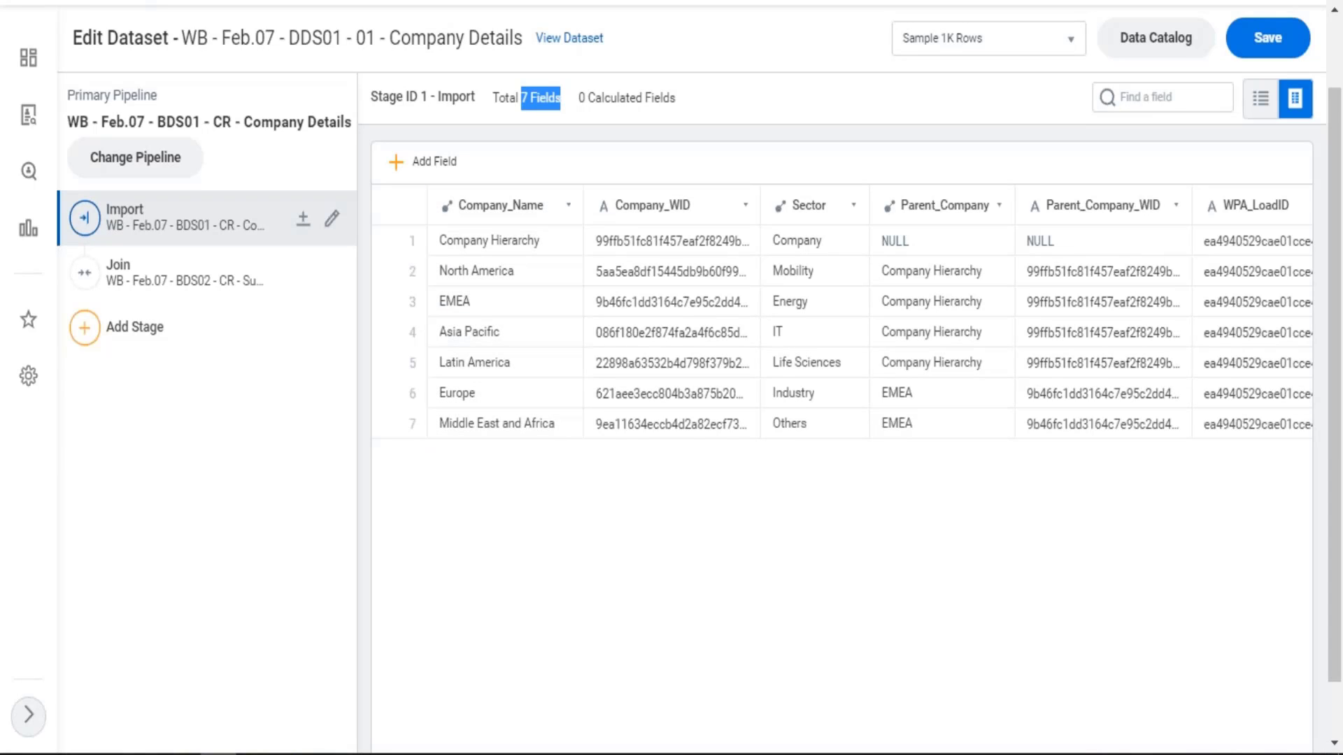
pyautogui.click(149, 285)
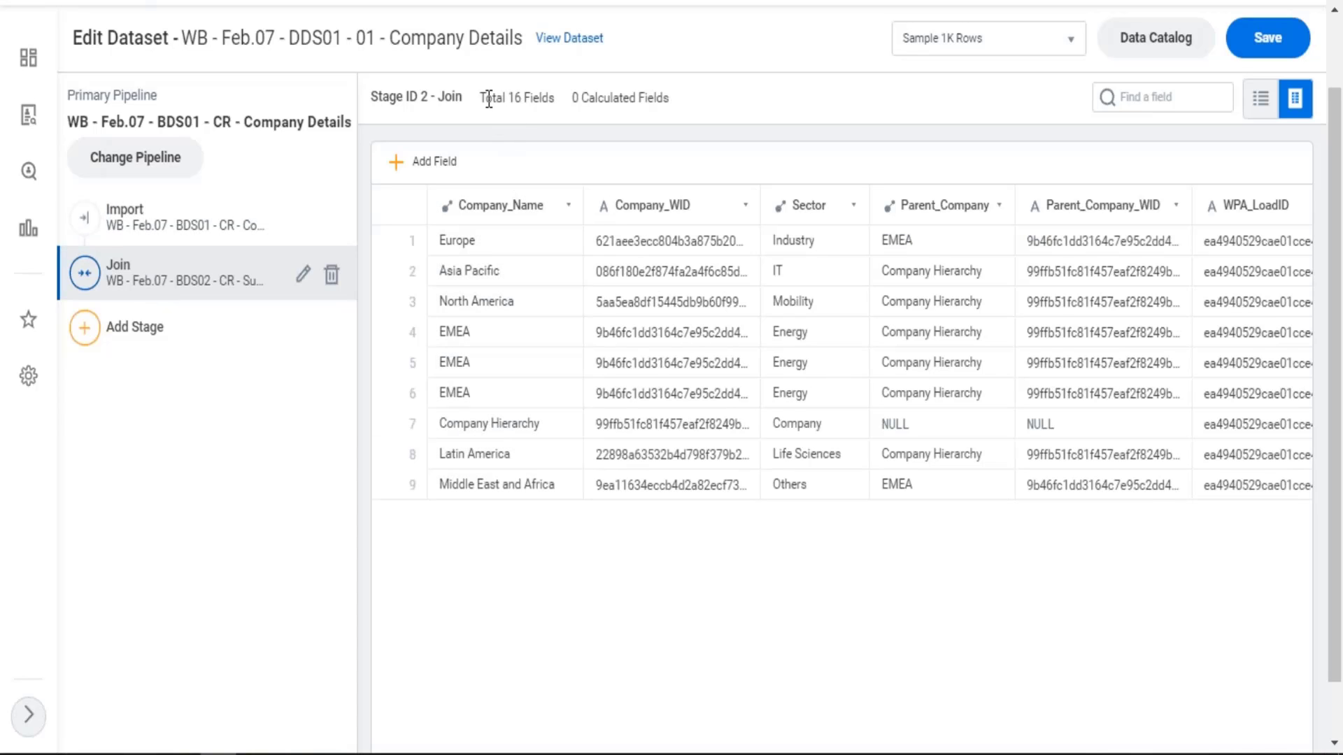
pyautogui.moveTo(486, 97); pyautogui.dragTo(557, 98)
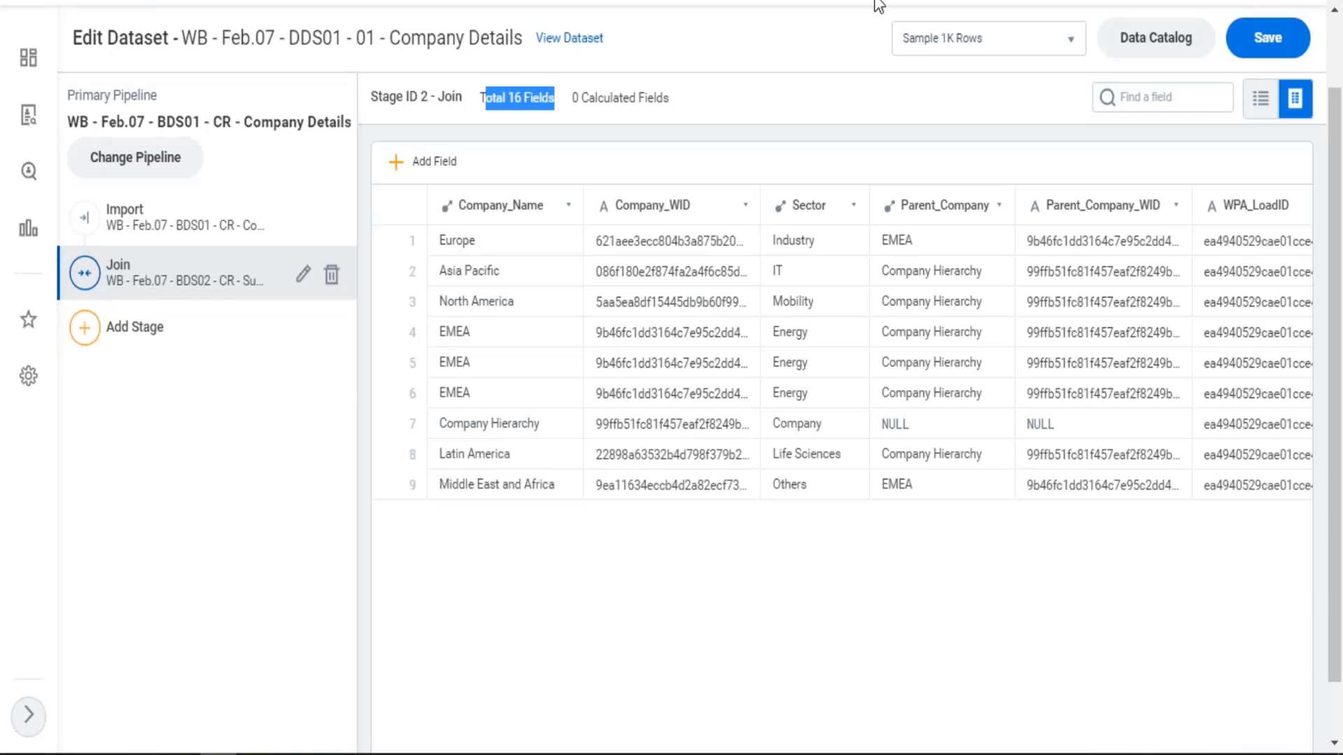
# Switch to the Excel notes and move the Import Stage row with its description down to row 4
pyautogui.click(1215, 9)
pyautogui.click(250, 389)
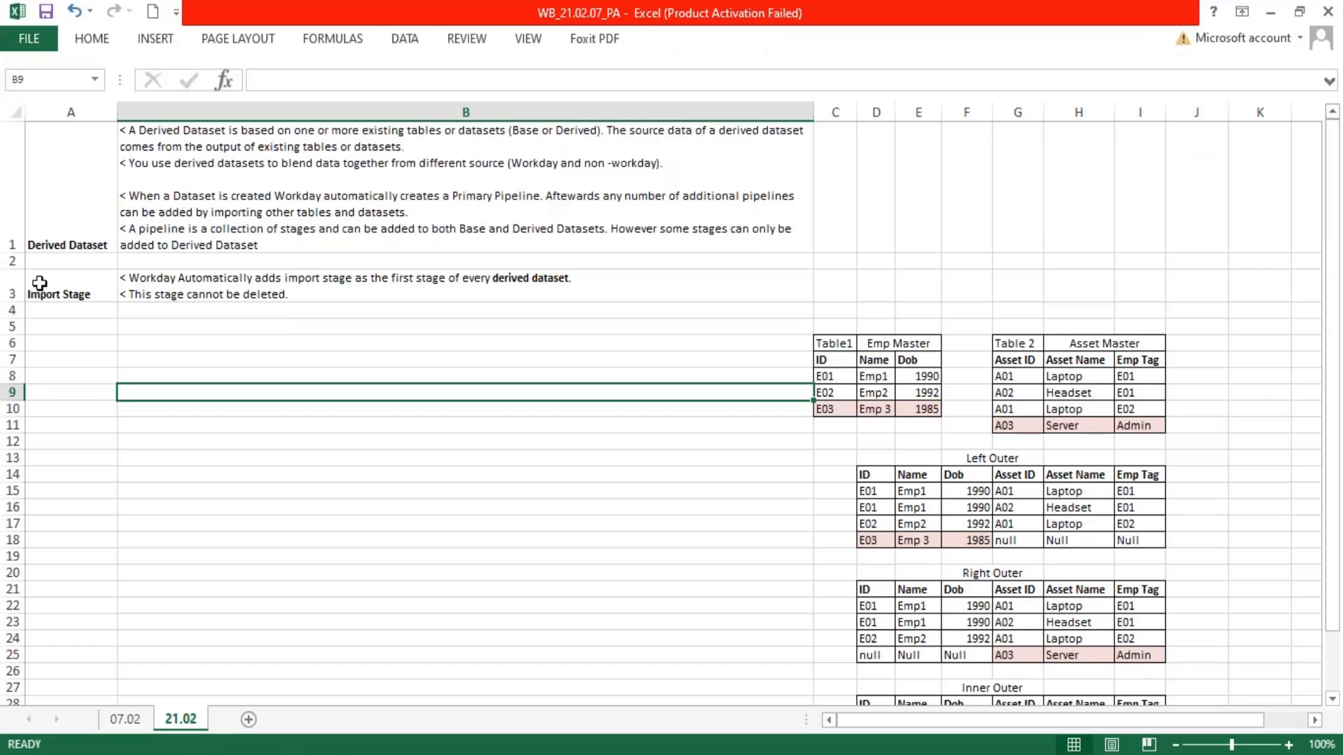
pyautogui.moveTo(39, 287); pyautogui.dragTo(416, 292)
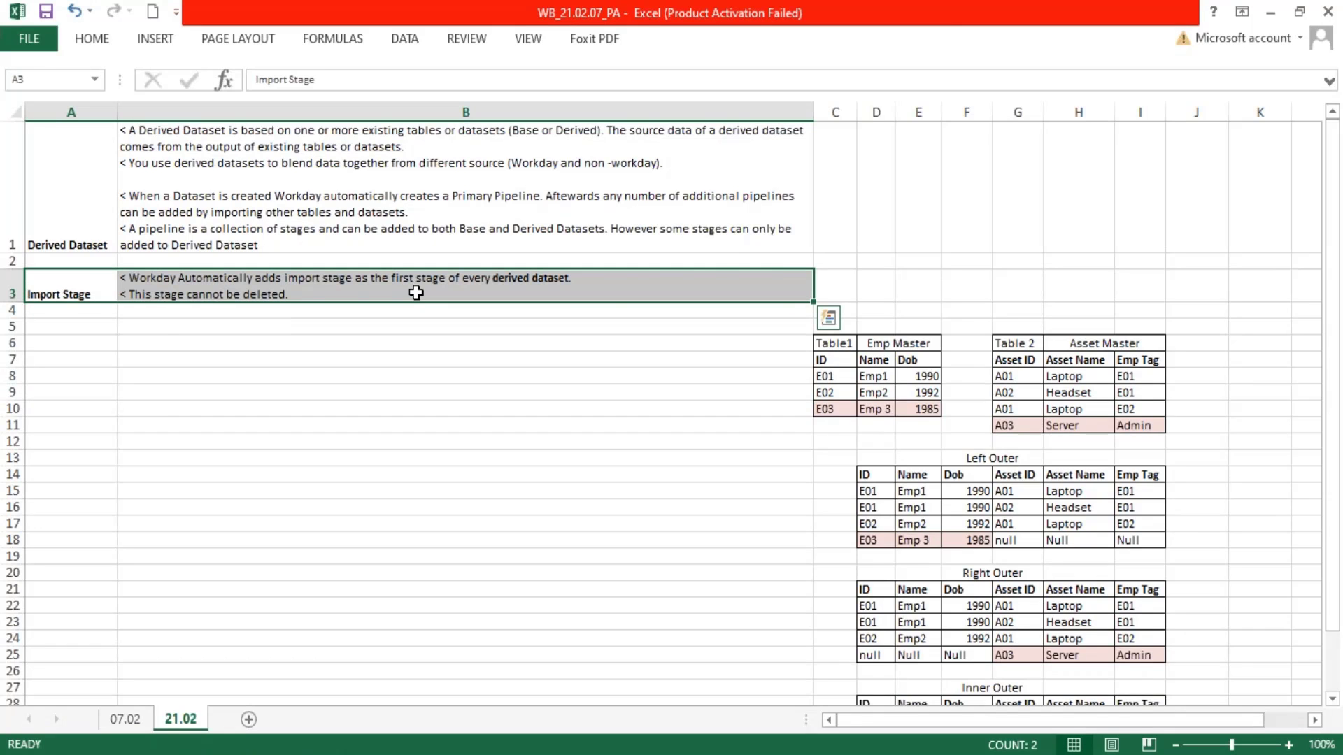
pyautogui.hotkey('ctrl', 'c')
pyautogui.click(66, 312)
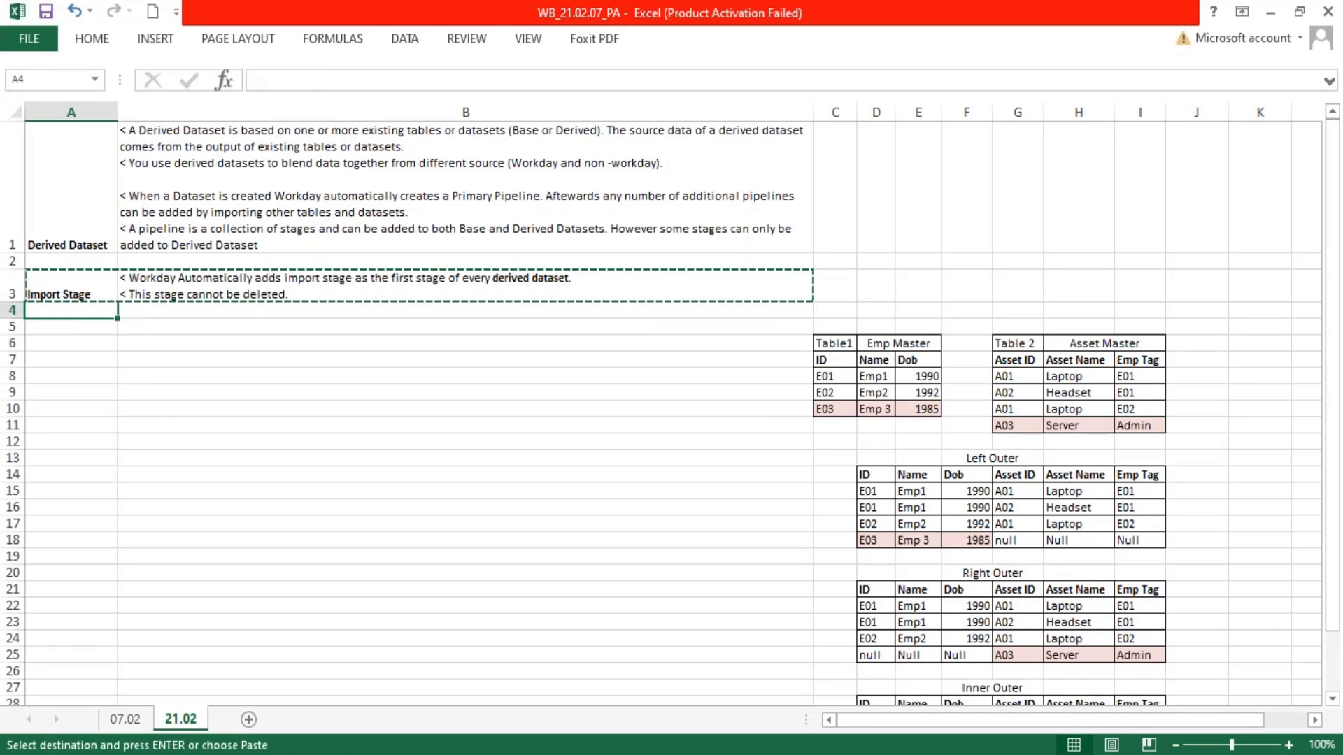
pyautogui.press('Return')
# Enter Stages as a heading in cell A3, above the Import Stage note
pyautogui.click(84, 276)
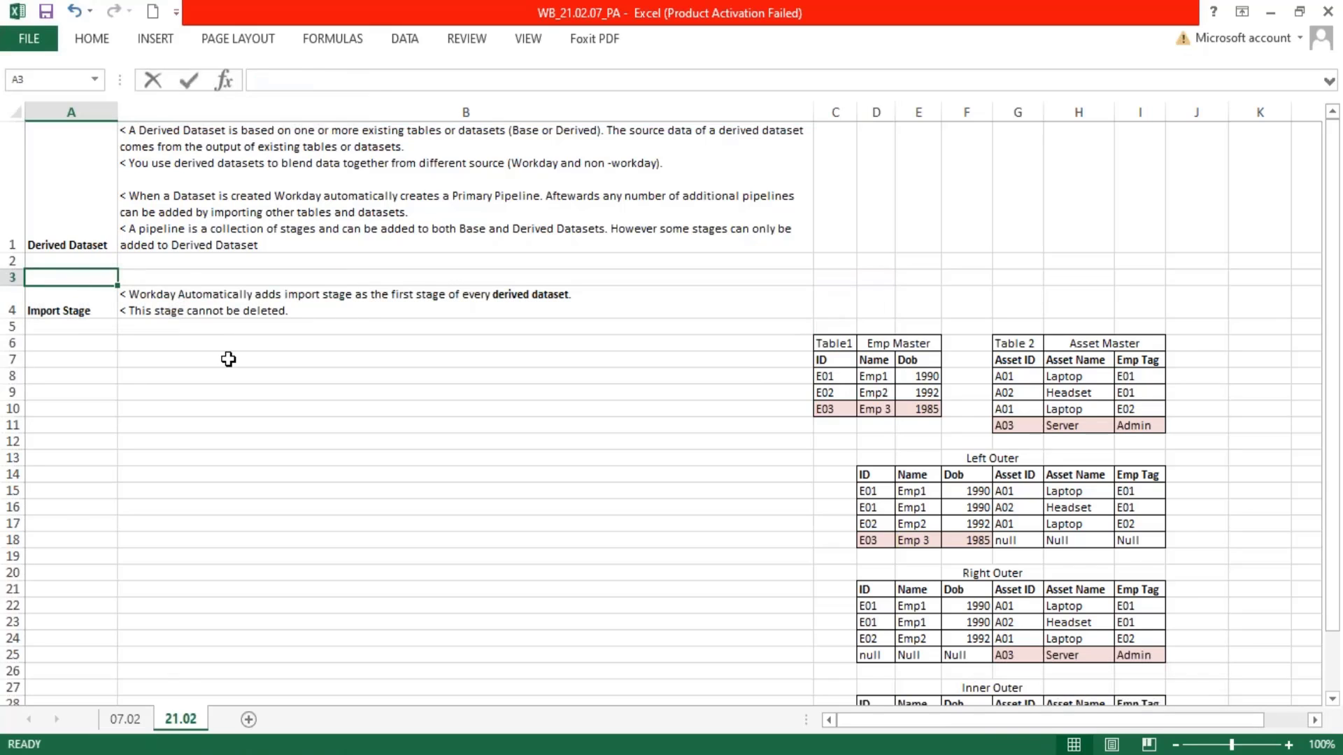
pyautogui.write('Stages')
pyautogui.press('Tab')
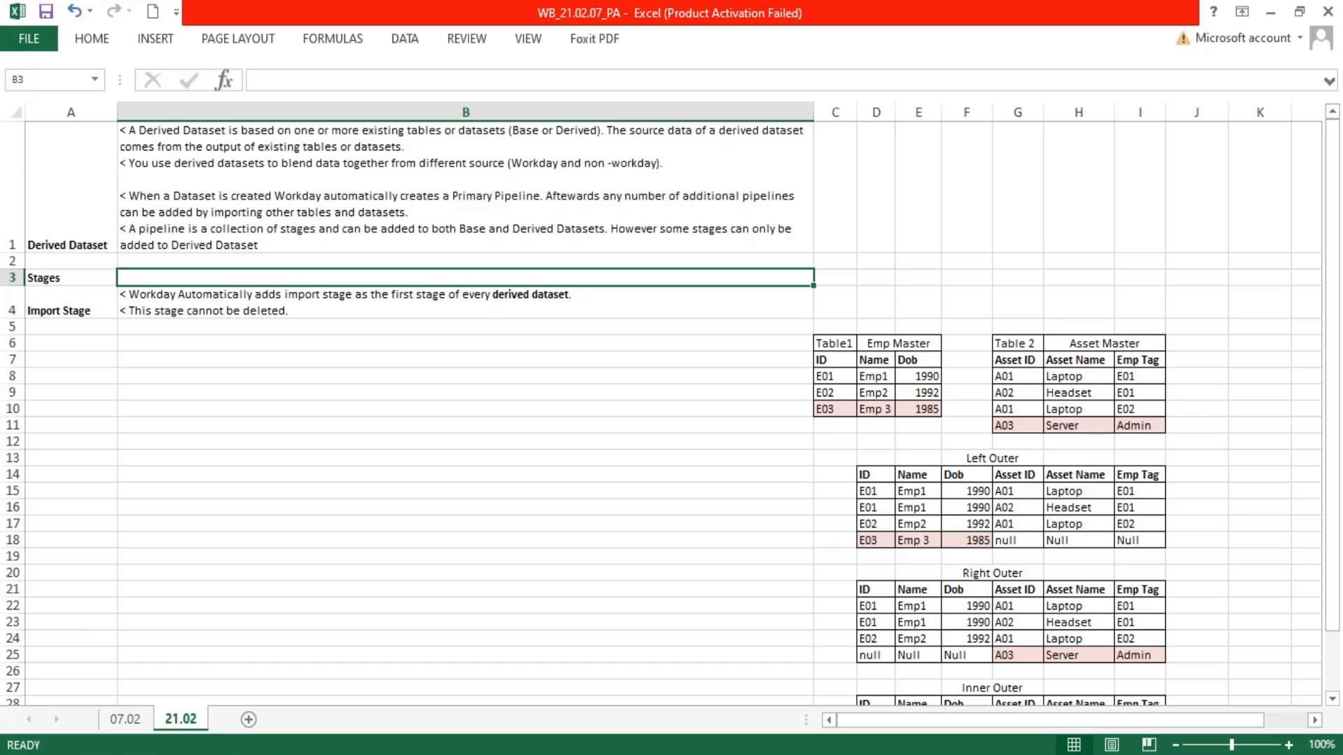
# Return to Workday, copy the DDS01 dataset's name and create a derived dataset based on WB - Feb.07 - BDS01 - CR - Company Details
pyautogui.click(236, 754)
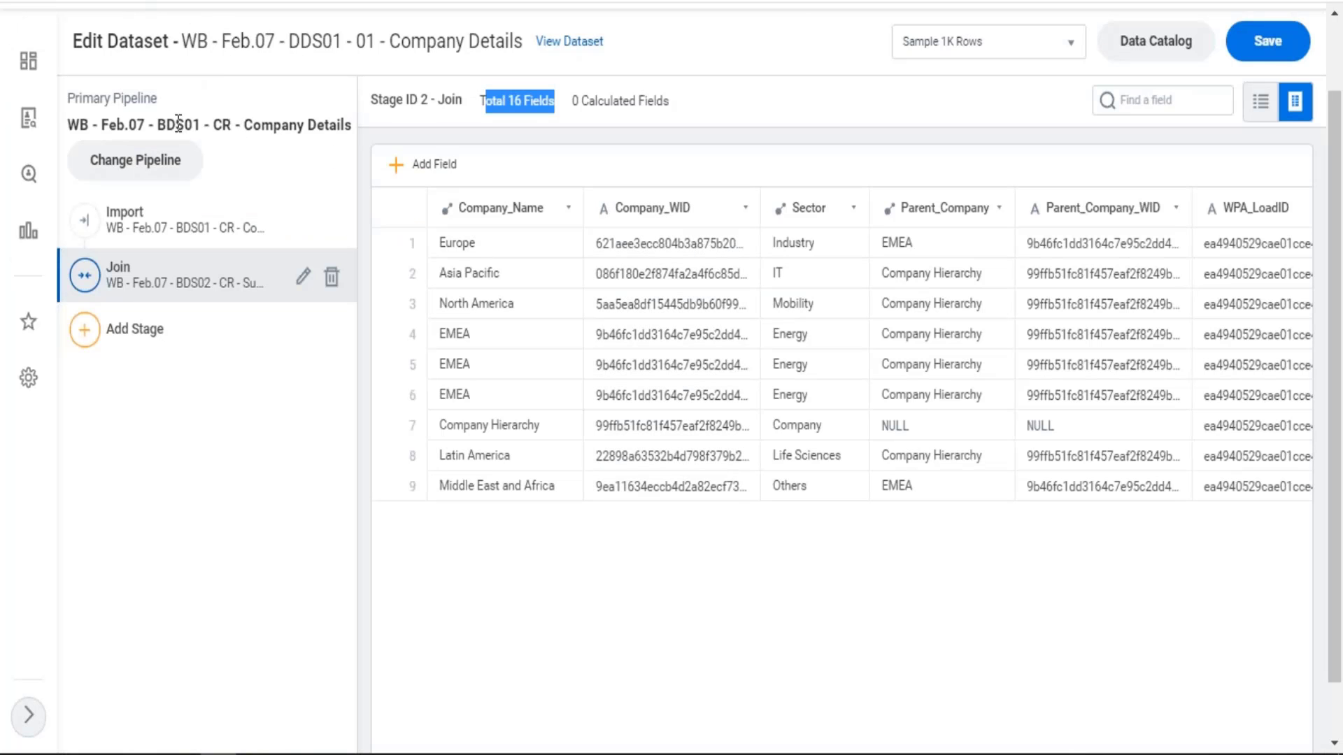
pyautogui.moveTo(184, 126); pyautogui.dragTo(334, 131)
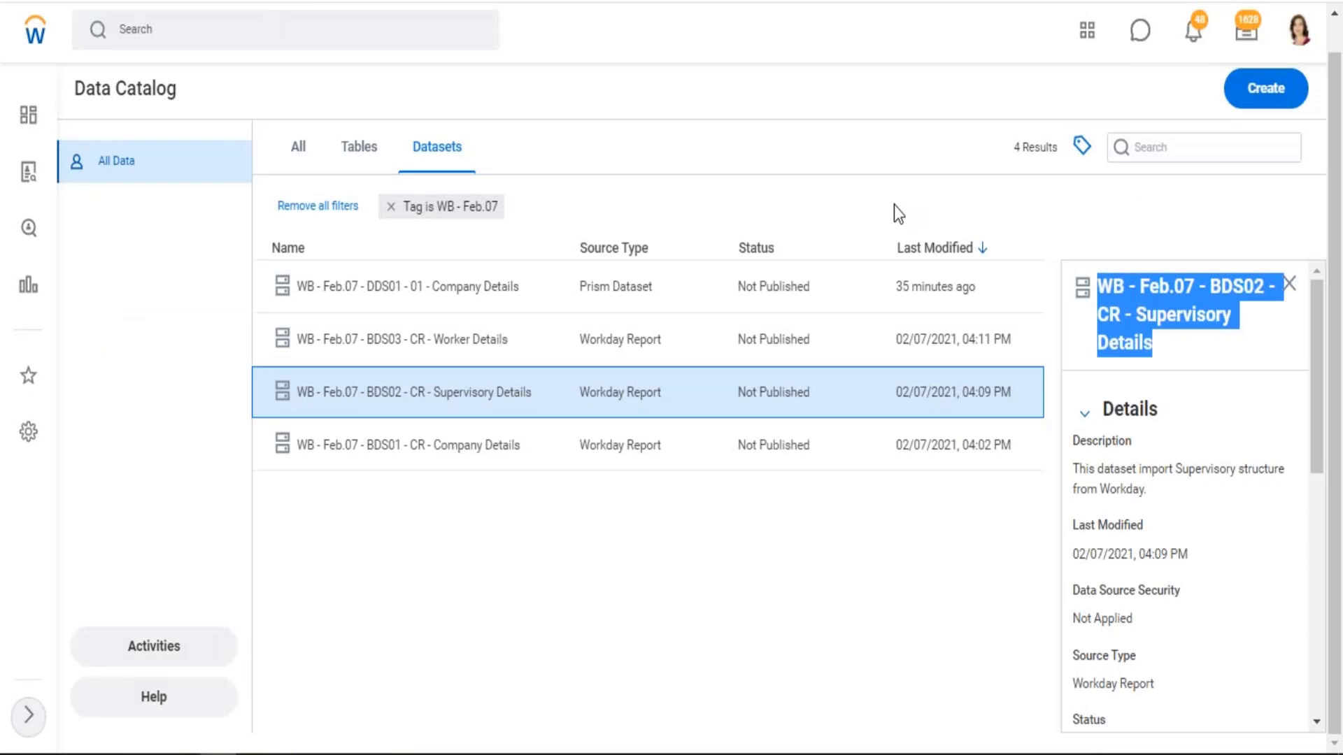
pyautogui.click(878, 93)
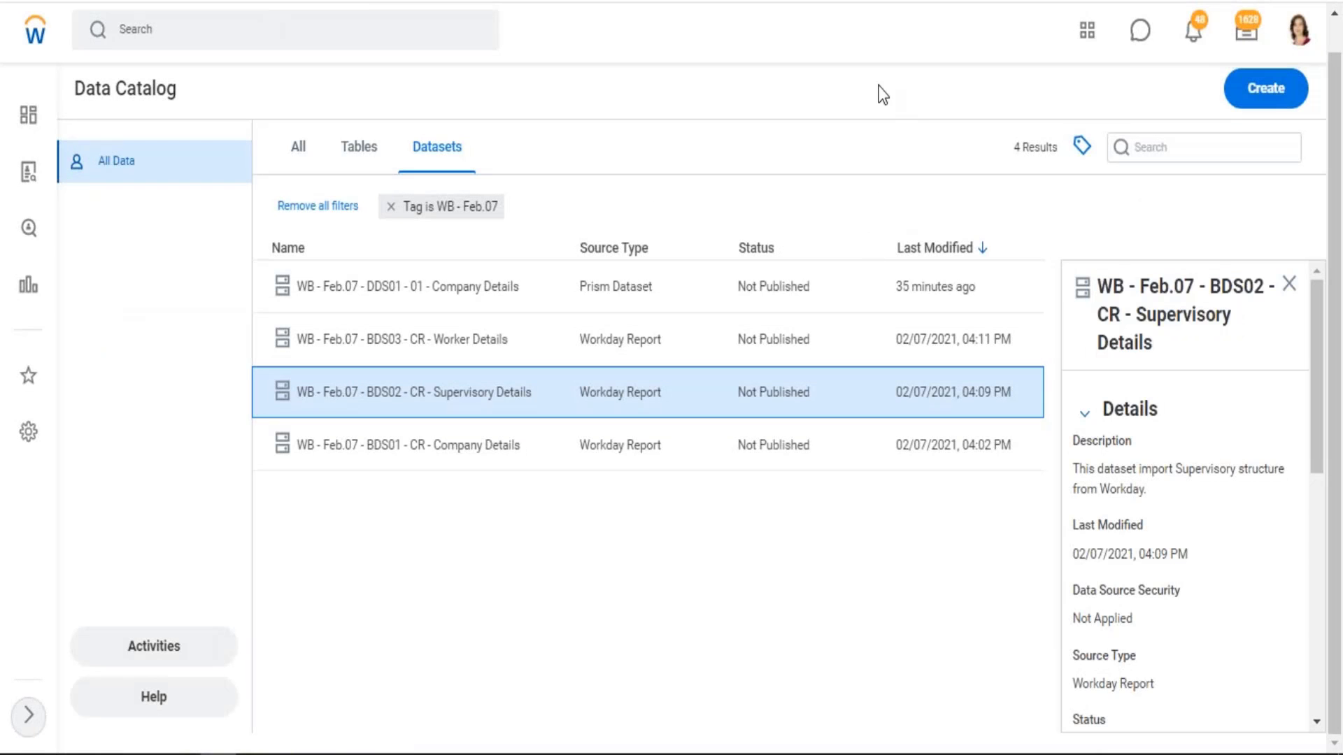
pyautogui.click(1258, 100)
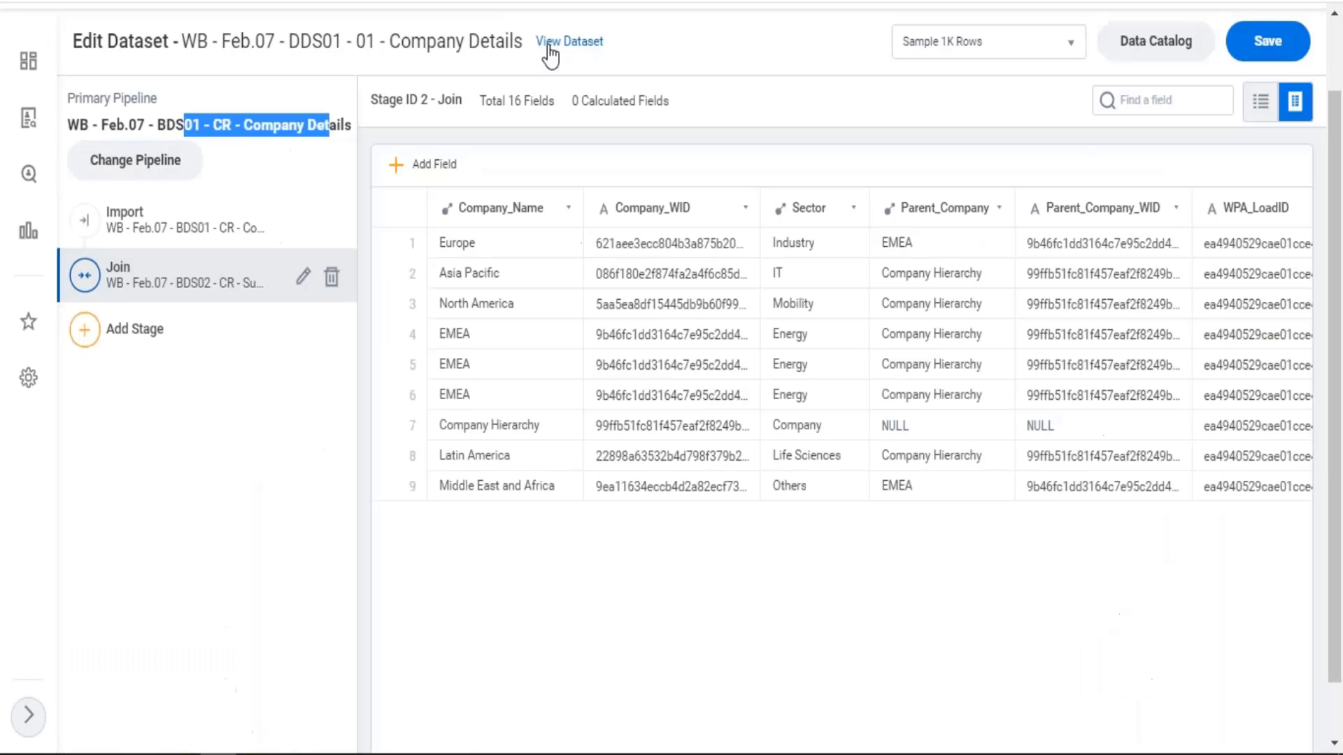
pyautogui.moveTo(514, 43); pyautogui.dragTo(183, 42)
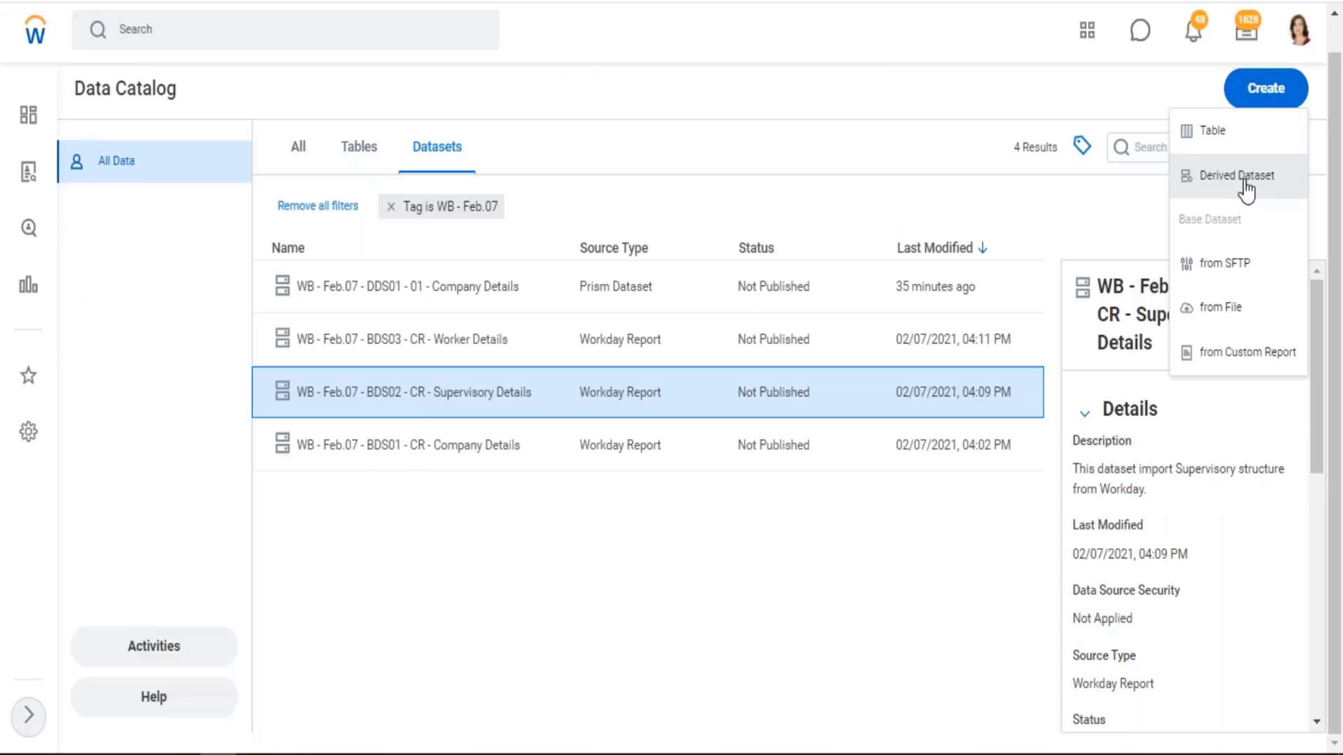
pyautogui.click(1244, 181)
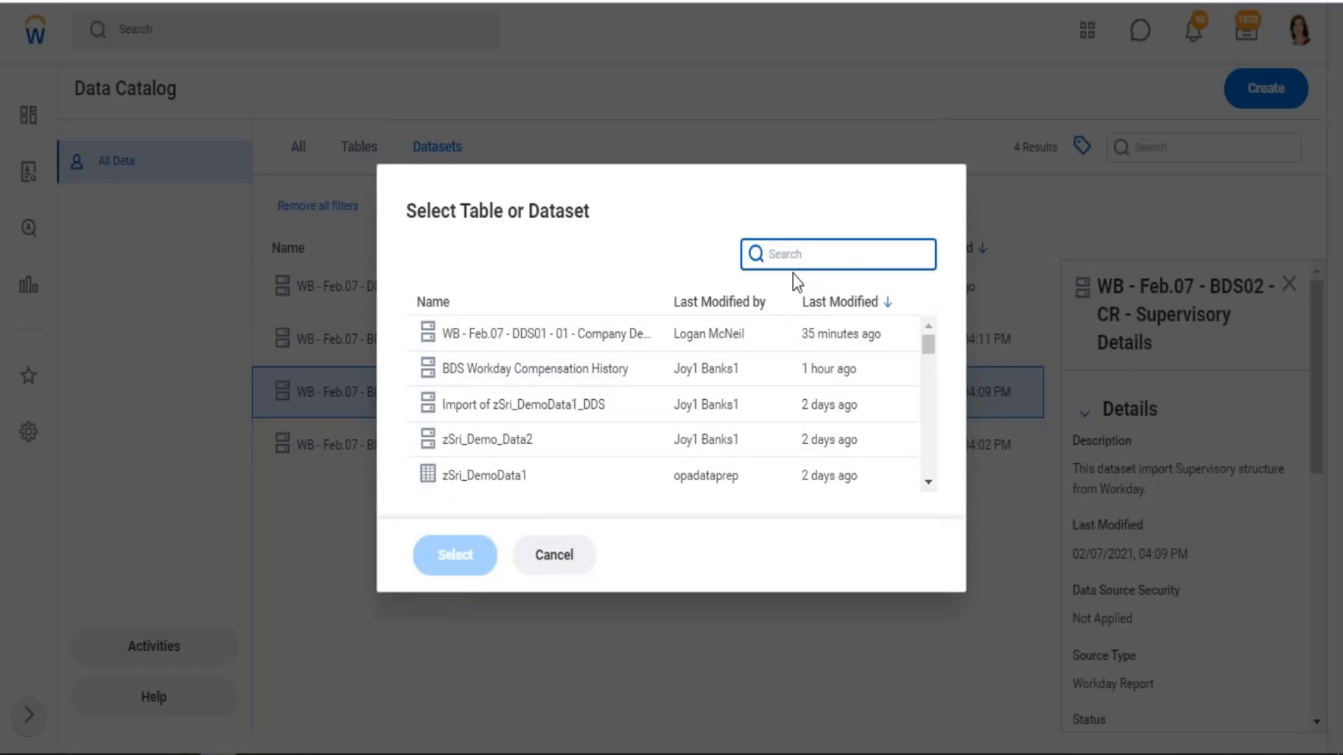
pyautogui.write('wb feb')
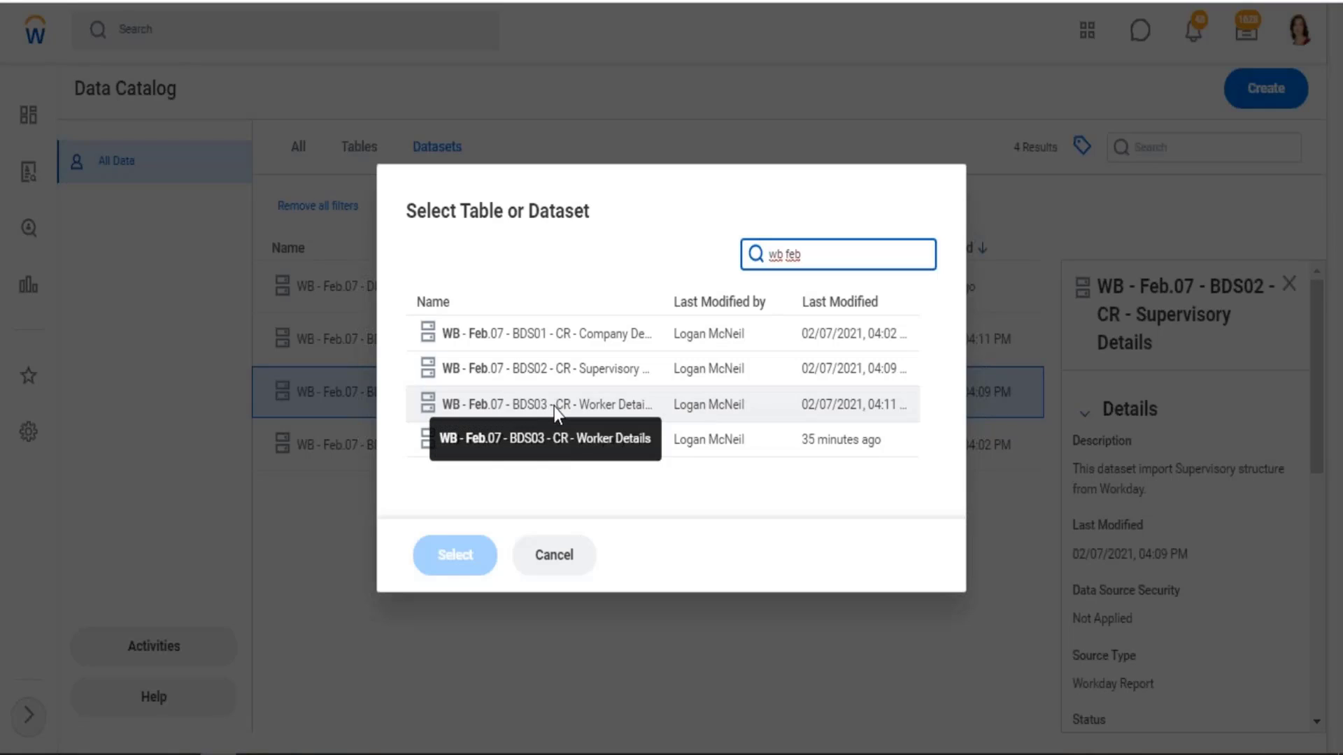
pyautogui.click(598, 342)
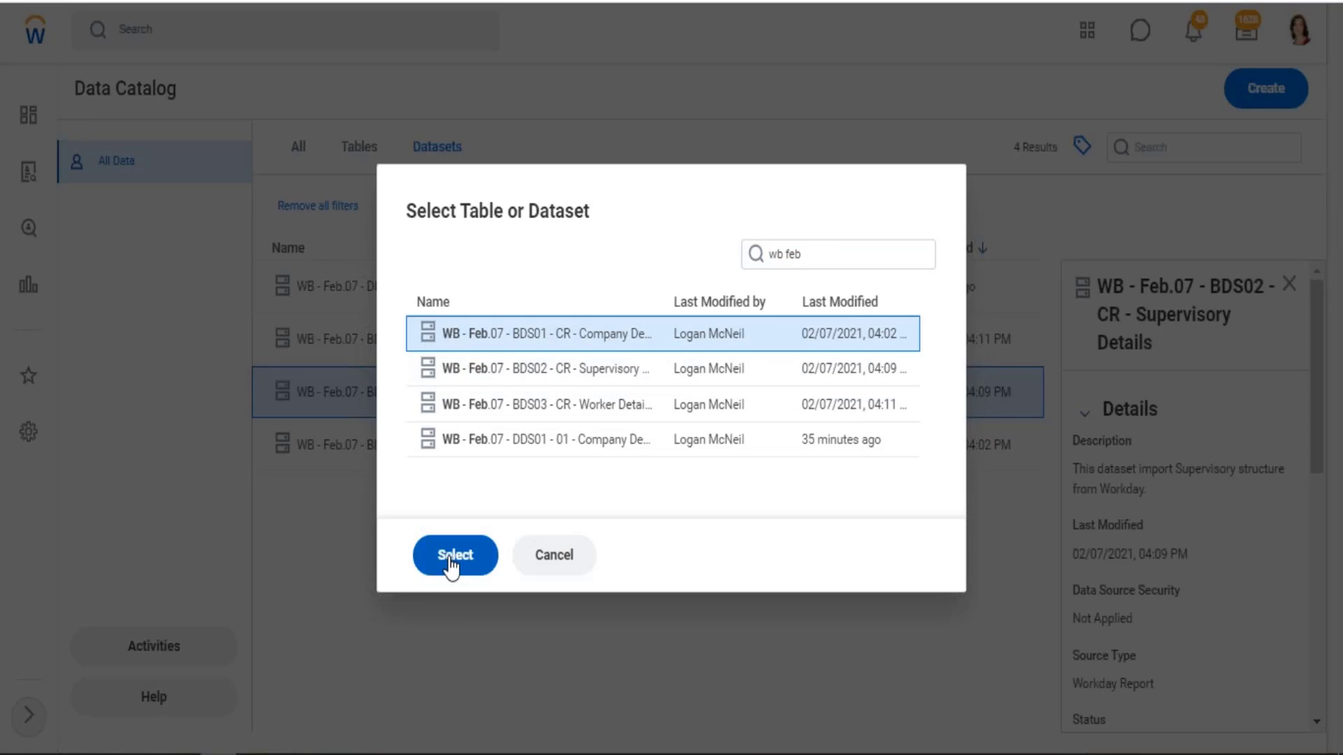
pyautogui.click(451, 556)
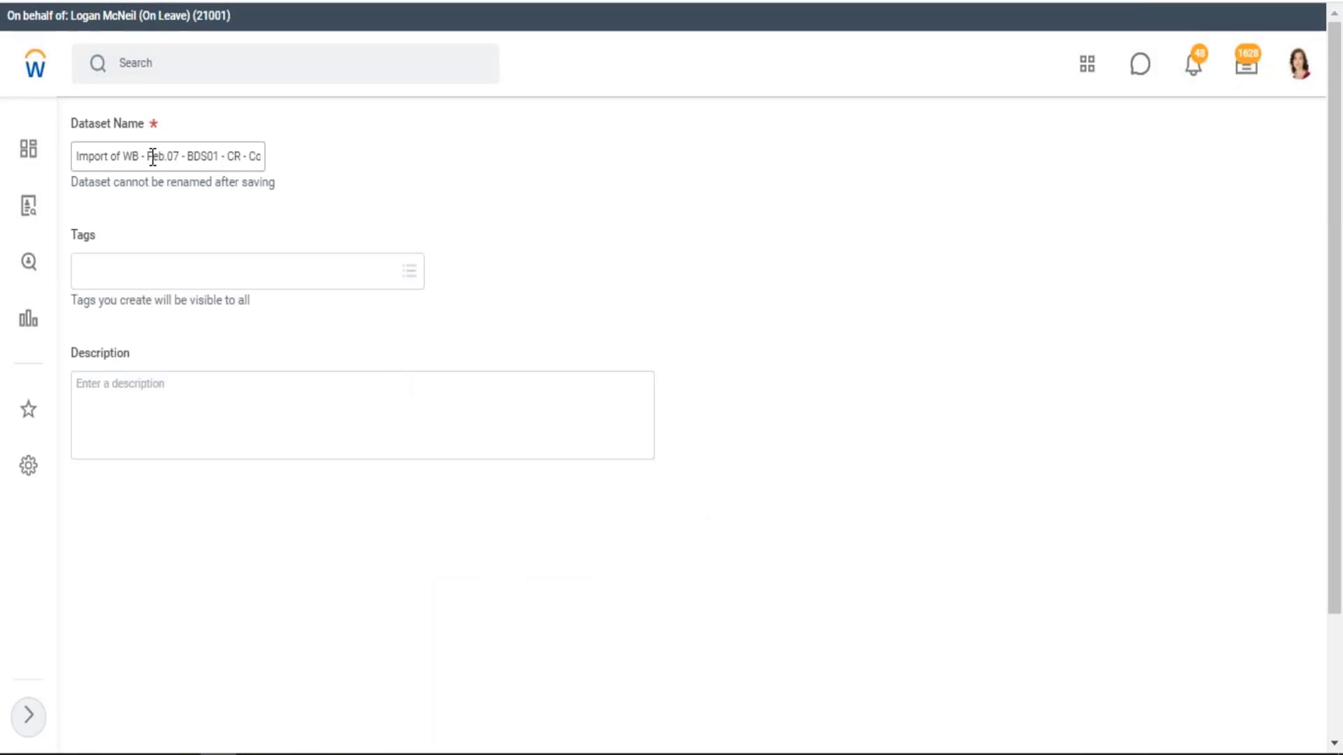
# Name the new dataset WB - Feb.07 - DDS02 - 01 - Company Details by adapting the copied name
pyautogui.moveTo(75, 156); pyautogui.dragTo(424, 175)
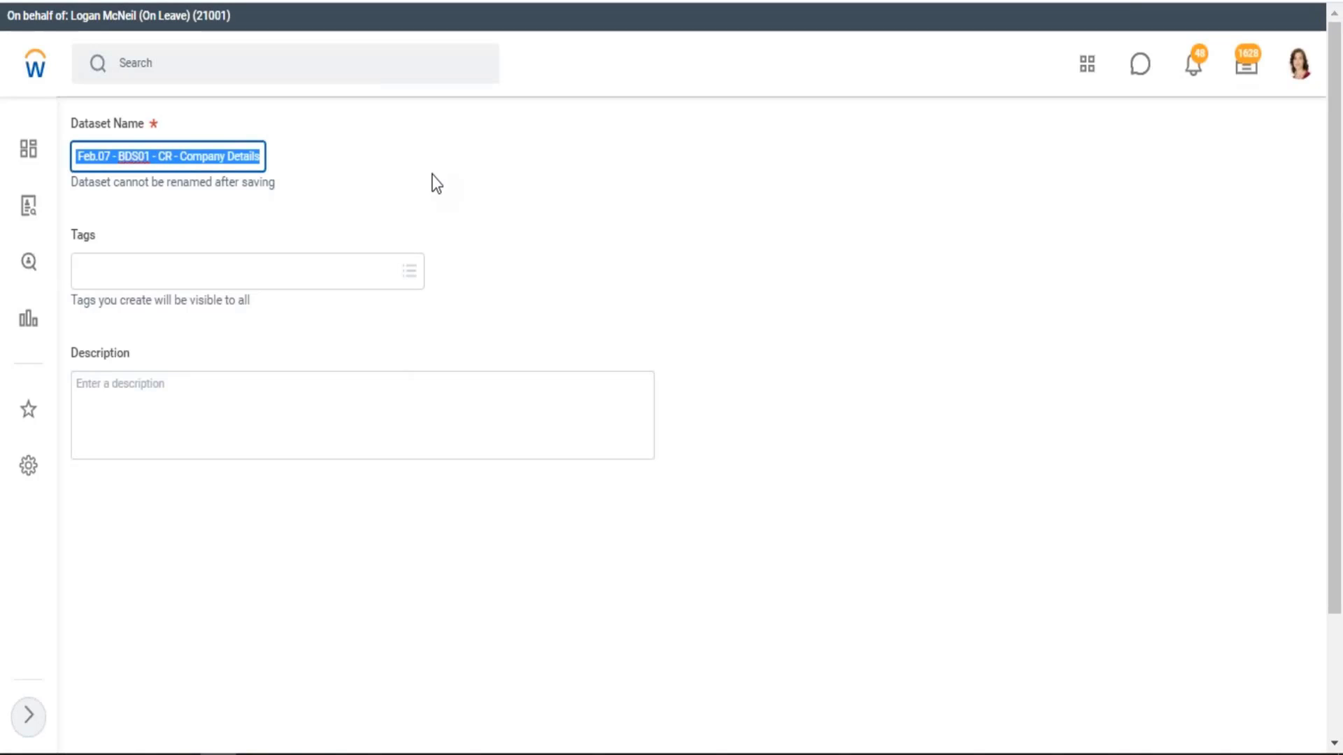
pyautogui.hotkey('ctrl', 'v')
pyautogui.click(148, 156)
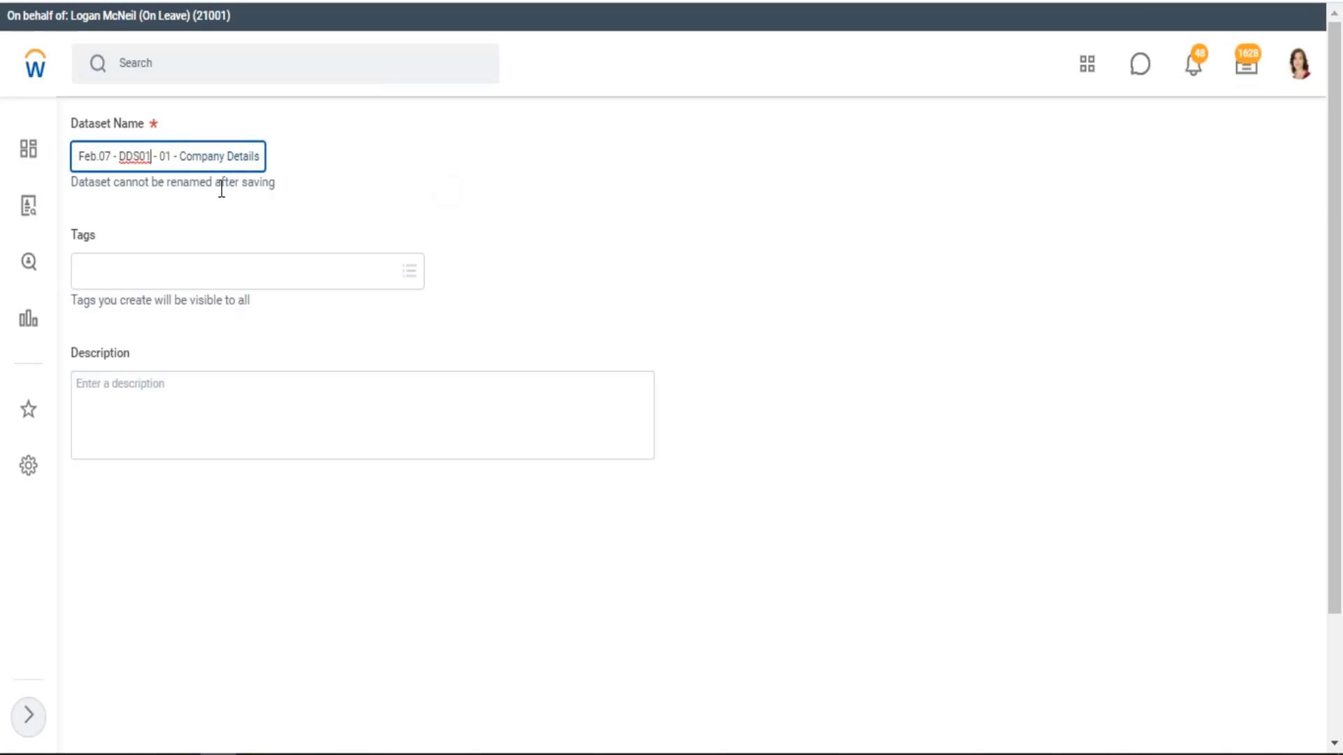
pyautogui.press('BackSpace')
pyautogui.write('2')
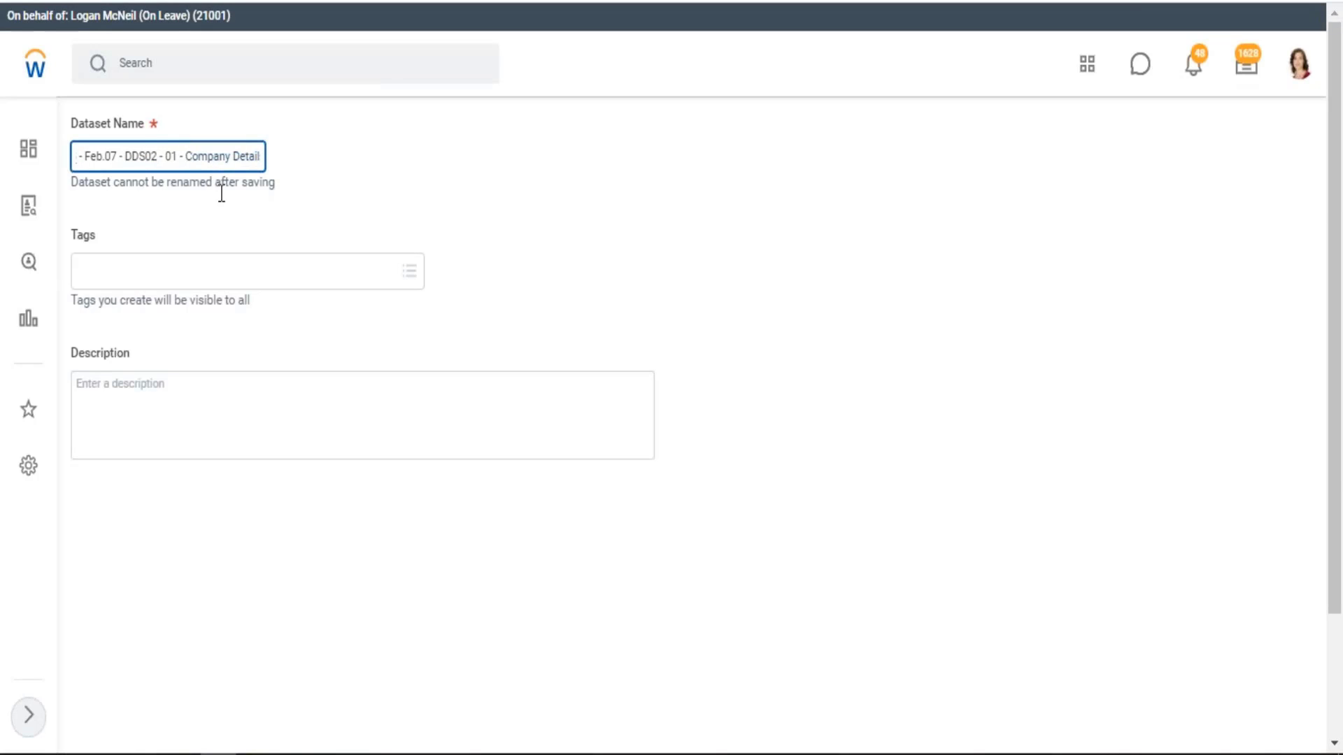
# Save the derived dataset with the tag WB - Feb.07 and open it for editing
pyautogui.click(175, 280)
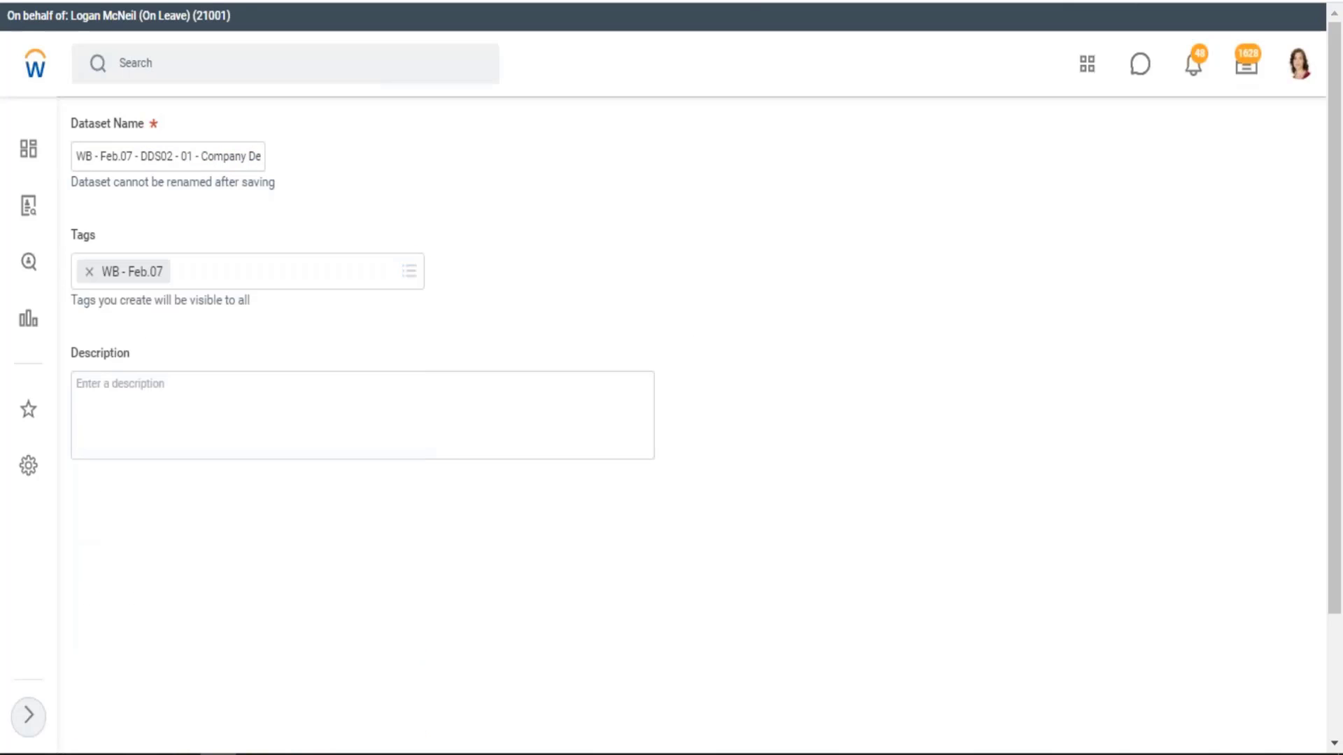
pyautogui.scroll(-3, 350, 438)
pyautogui.click(130, 721)
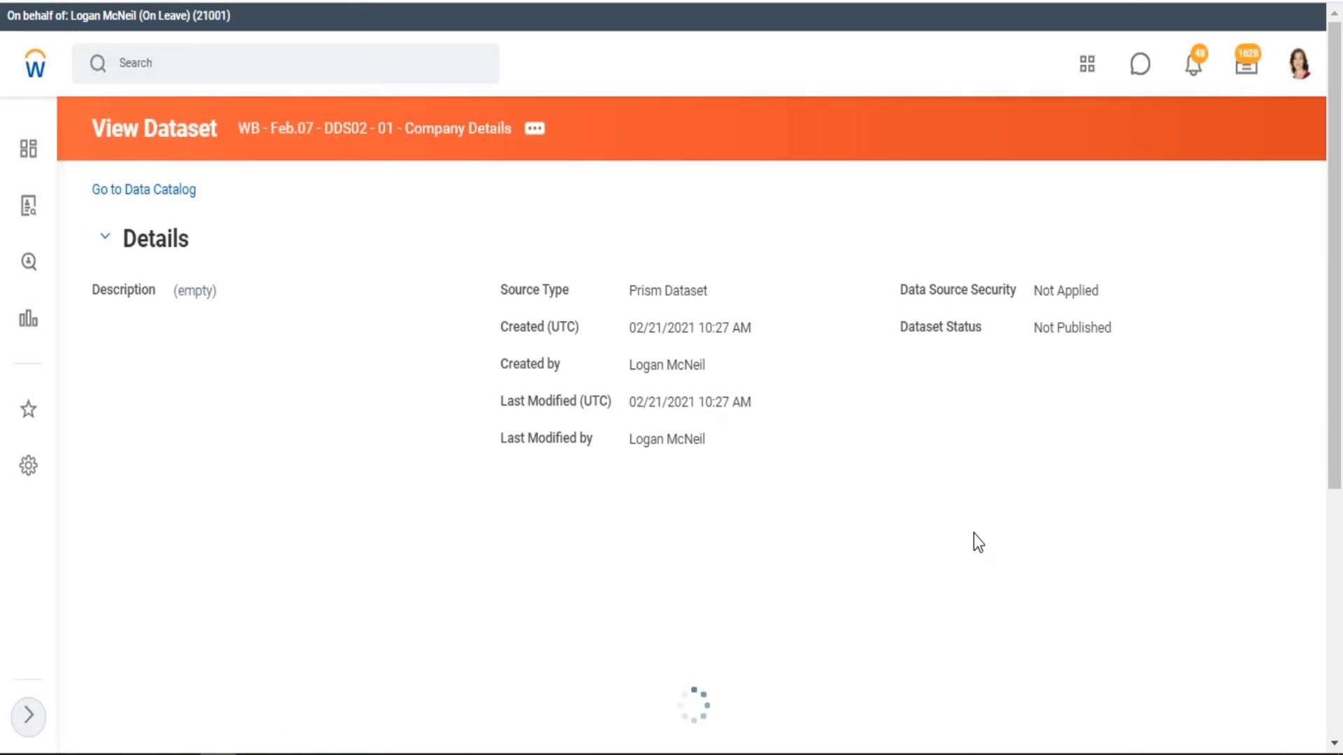
pyautogui.click(1223, 529)
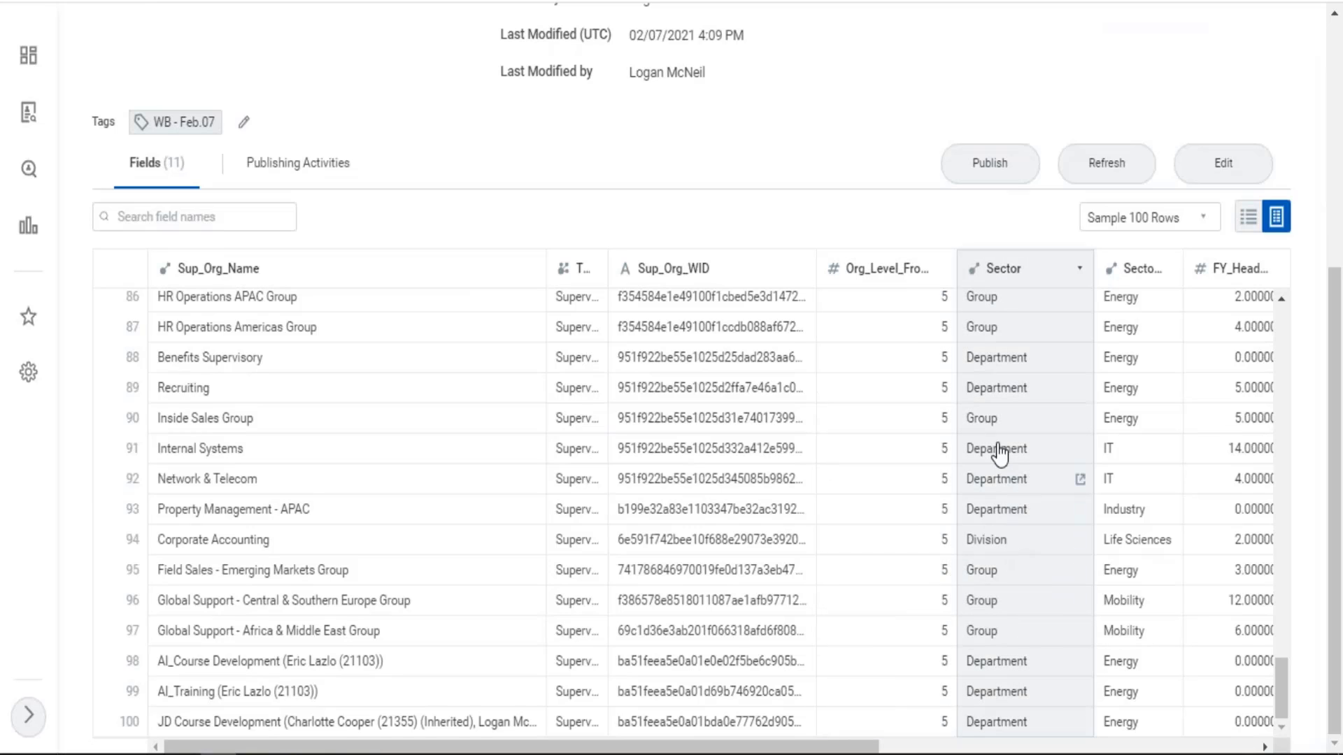
# Compare the Sector and Sector_BU columns across the sample rows of the supervisory details dataset
pyautogui.scroll(6, 976, 399)
pyautogui.scroll(20, 972, 385)
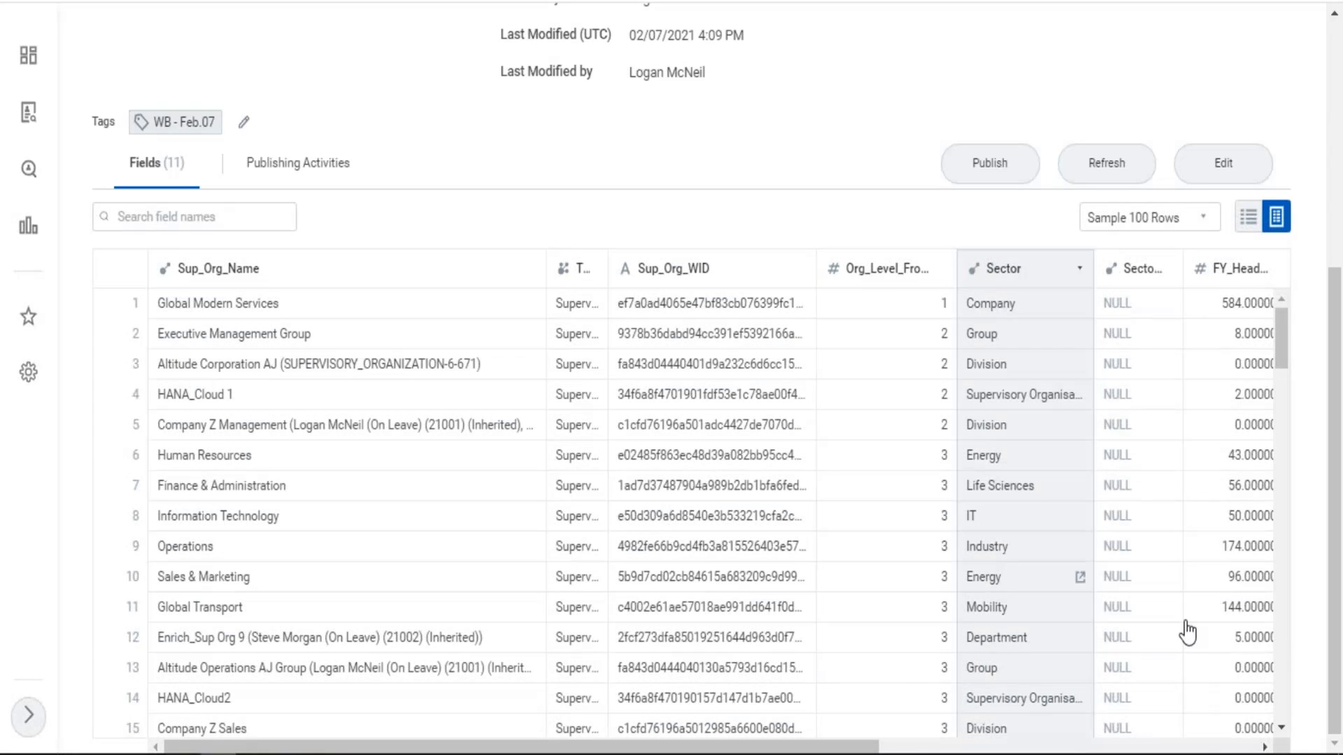
pyautogui.scroll(-3, 1161, 602)
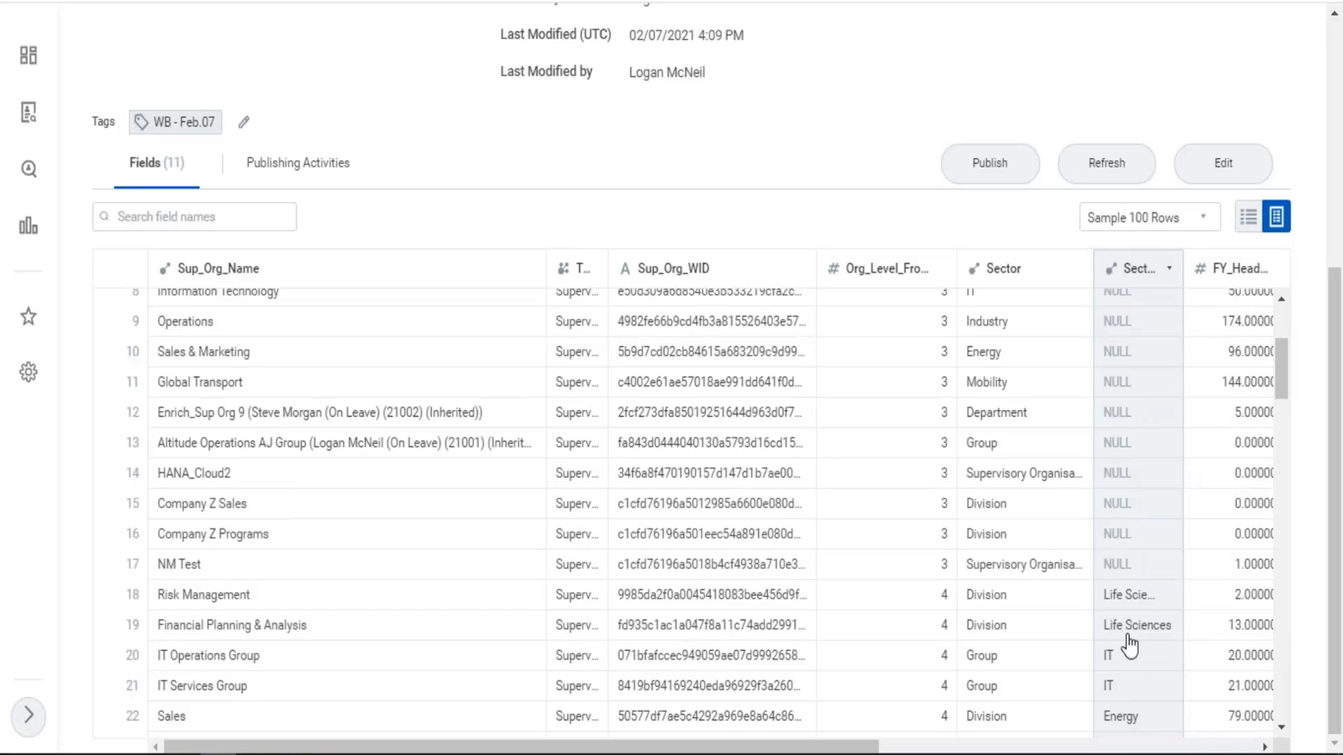
pyautogui.scroll(-5, 1131, 713)
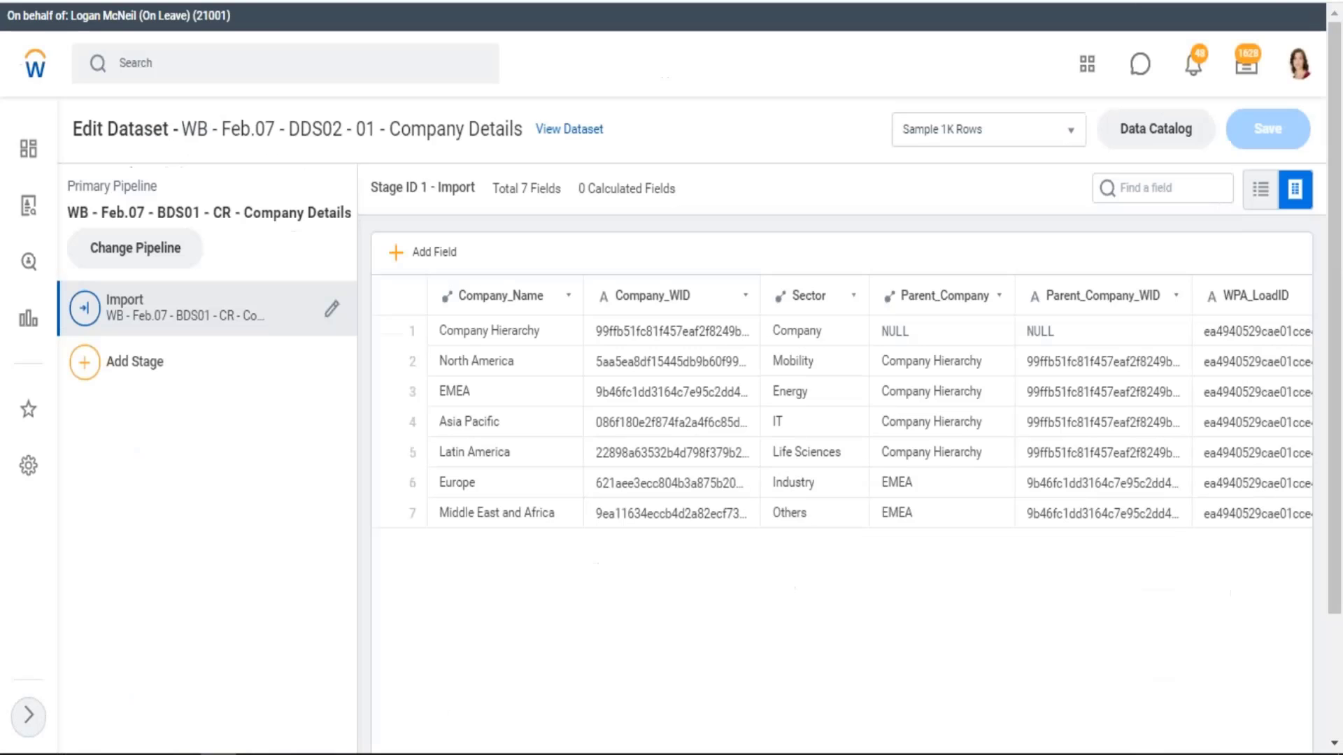
# Add a Join stage to the DDS02 dataset, using WB - Feb.07 - BDS02 - CR - Supervisory Details as the additional pipeline
pyautogui.click(86, 362)
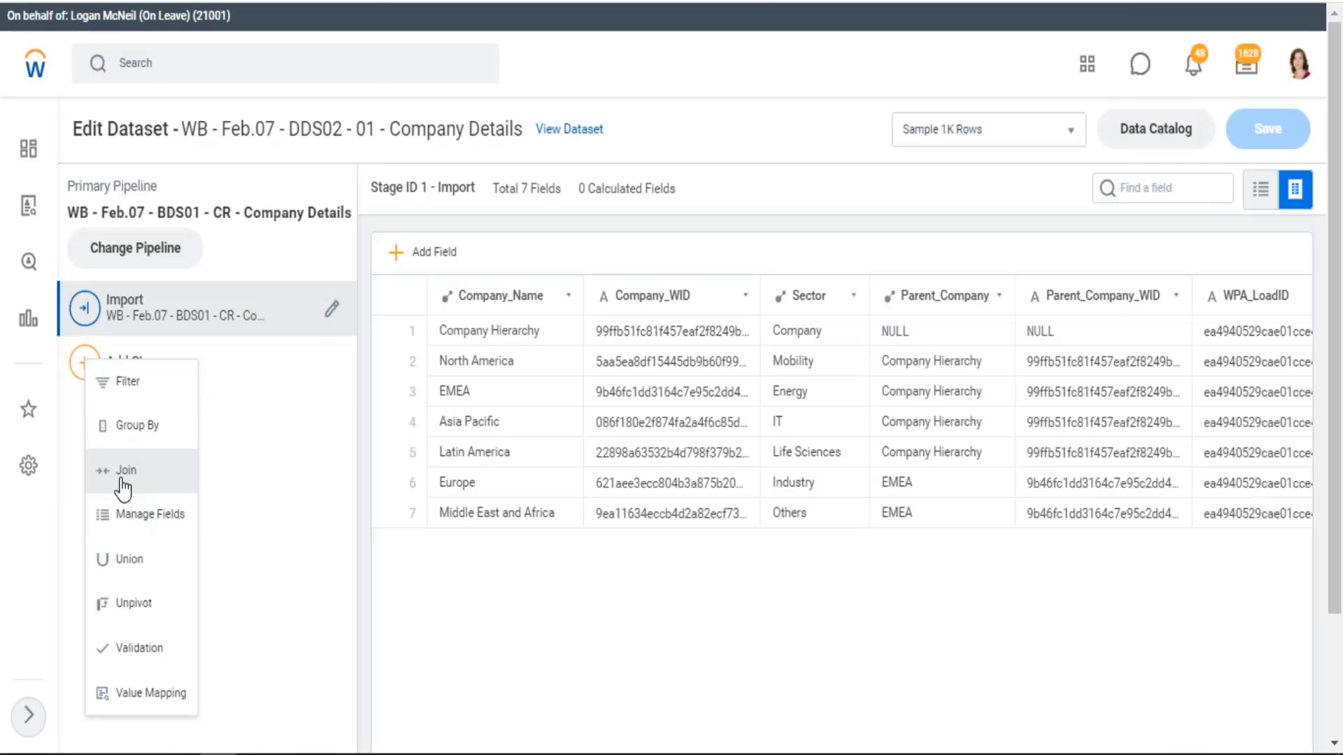
pyautogui.click(175, 488)
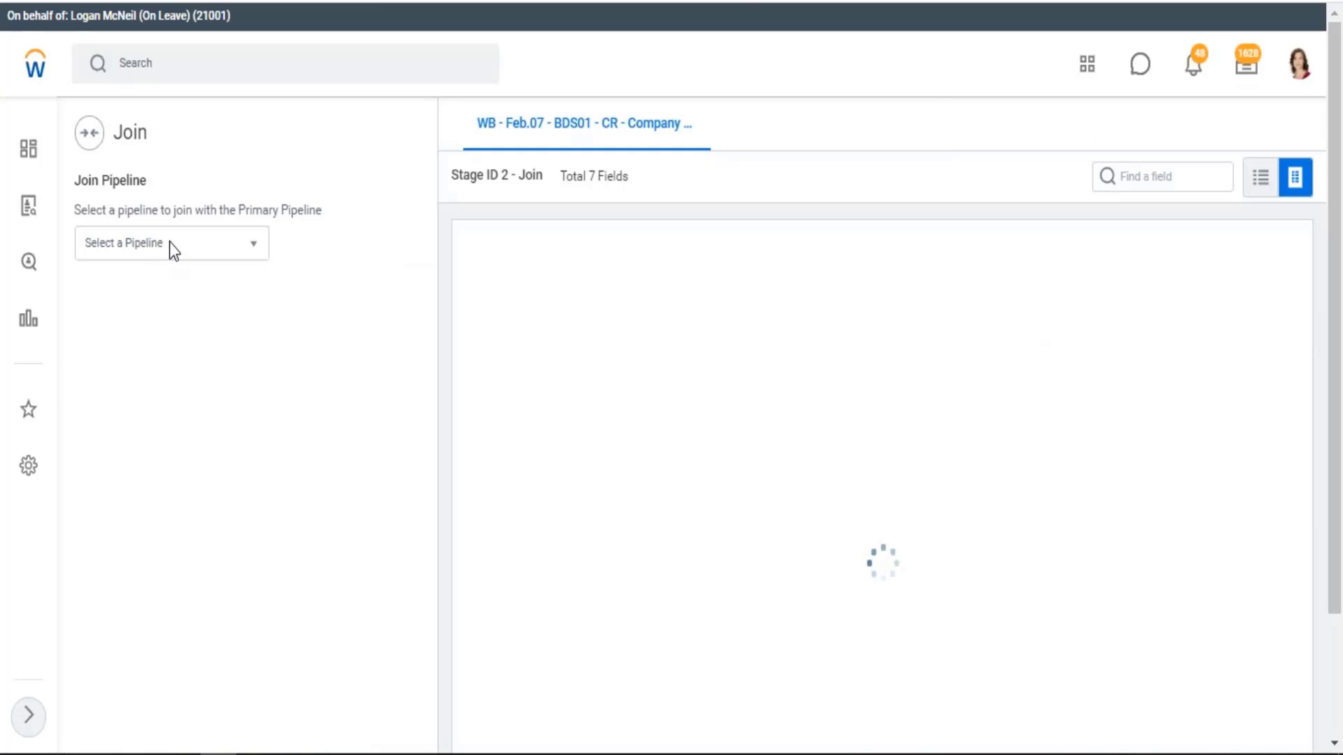
pyautogui.click(254, 240)
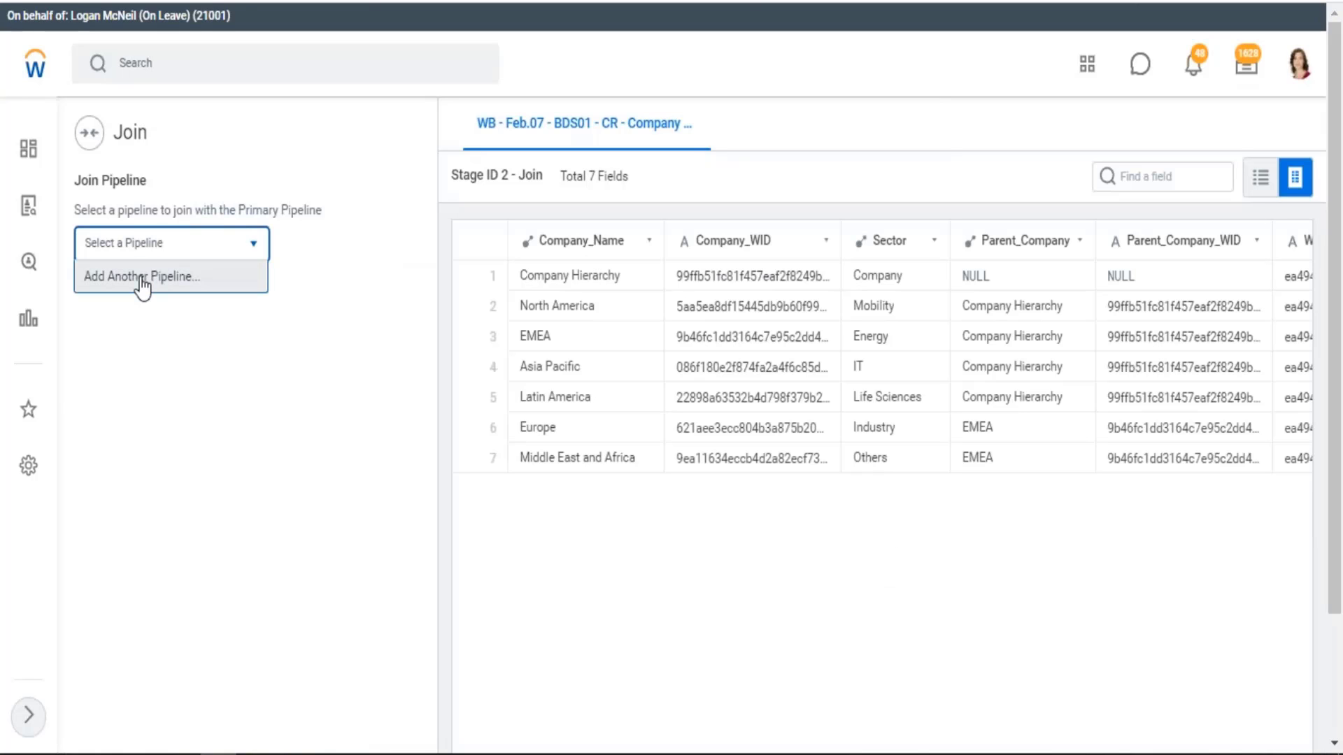
pyautogui.click(141, 277)
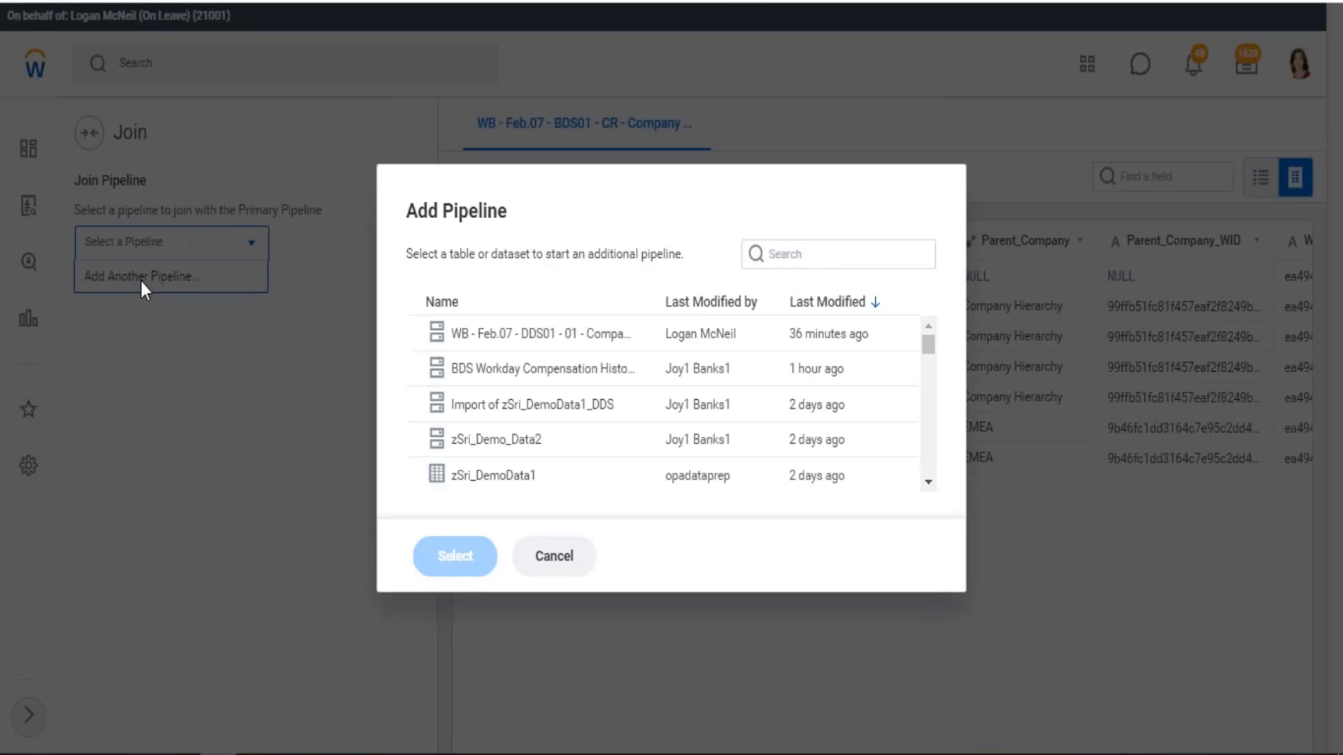
pyautogui.click(803, 264)
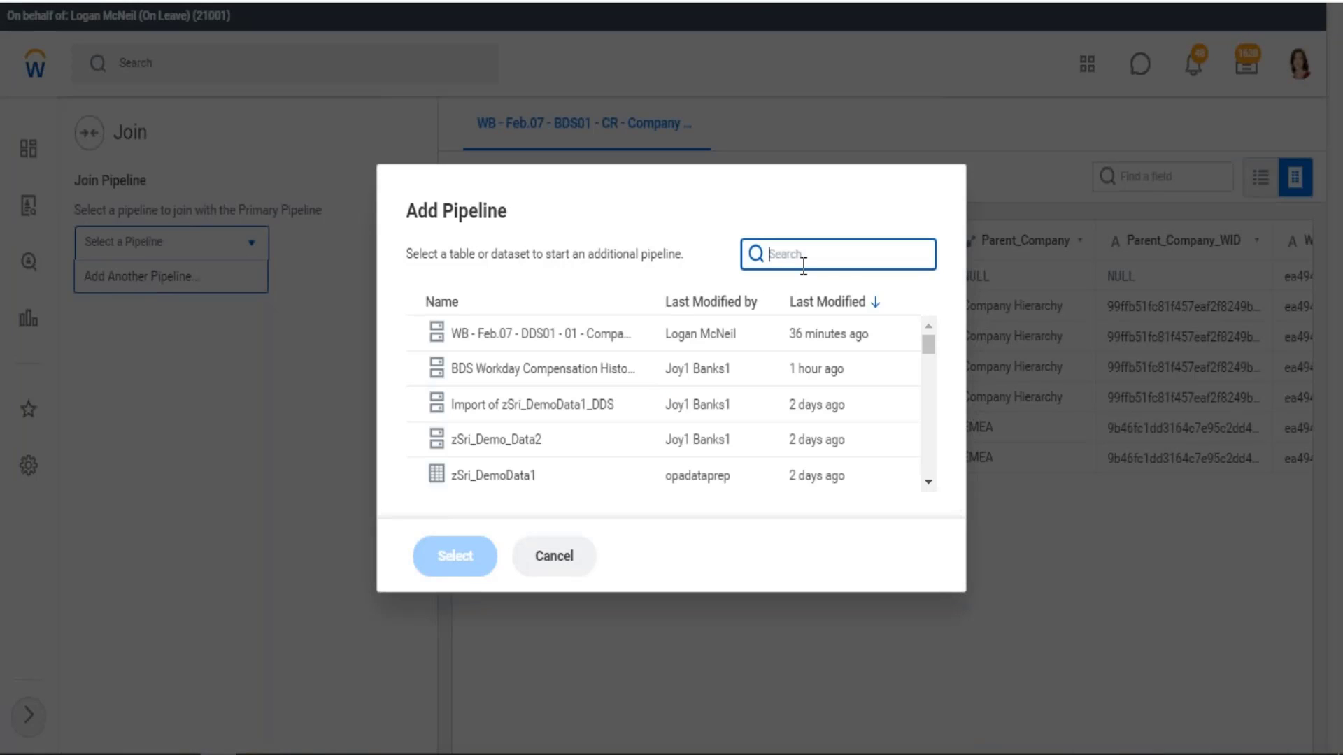
pyautogui.write('wb fe')
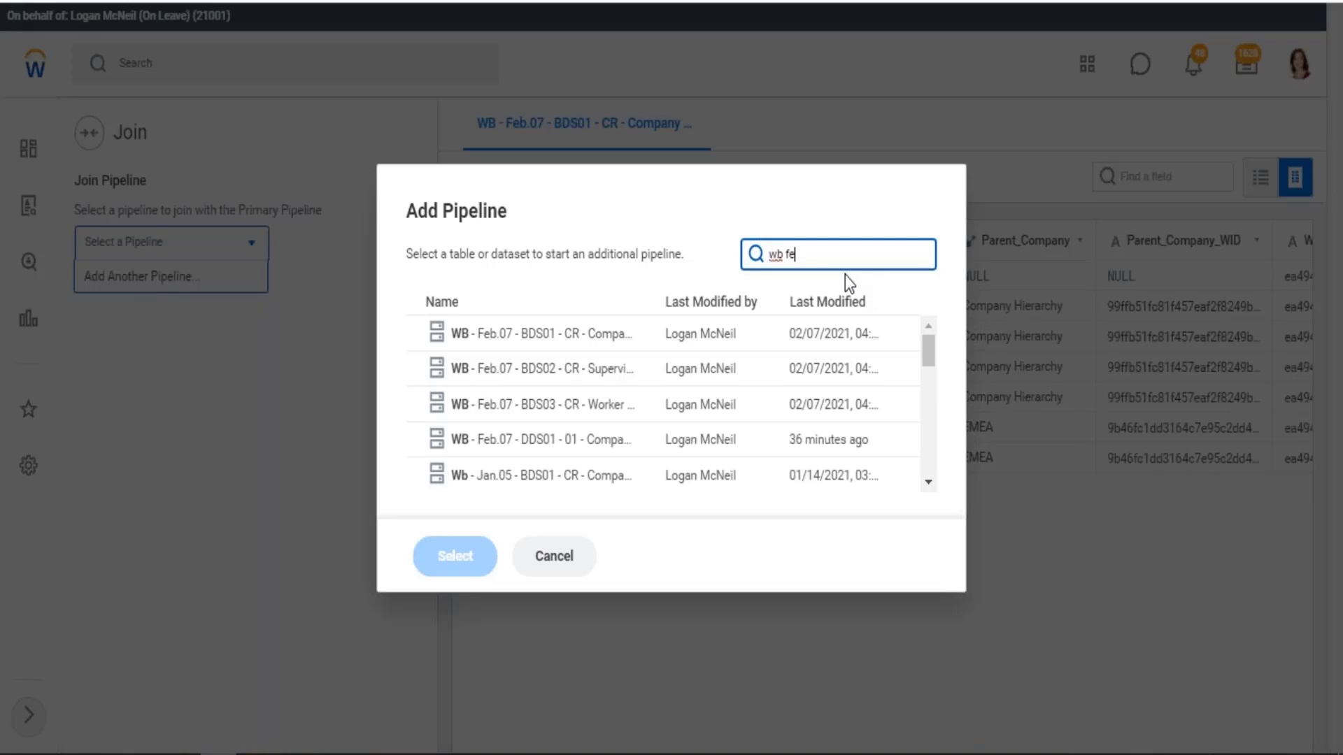
pyautogui.write('b.07')
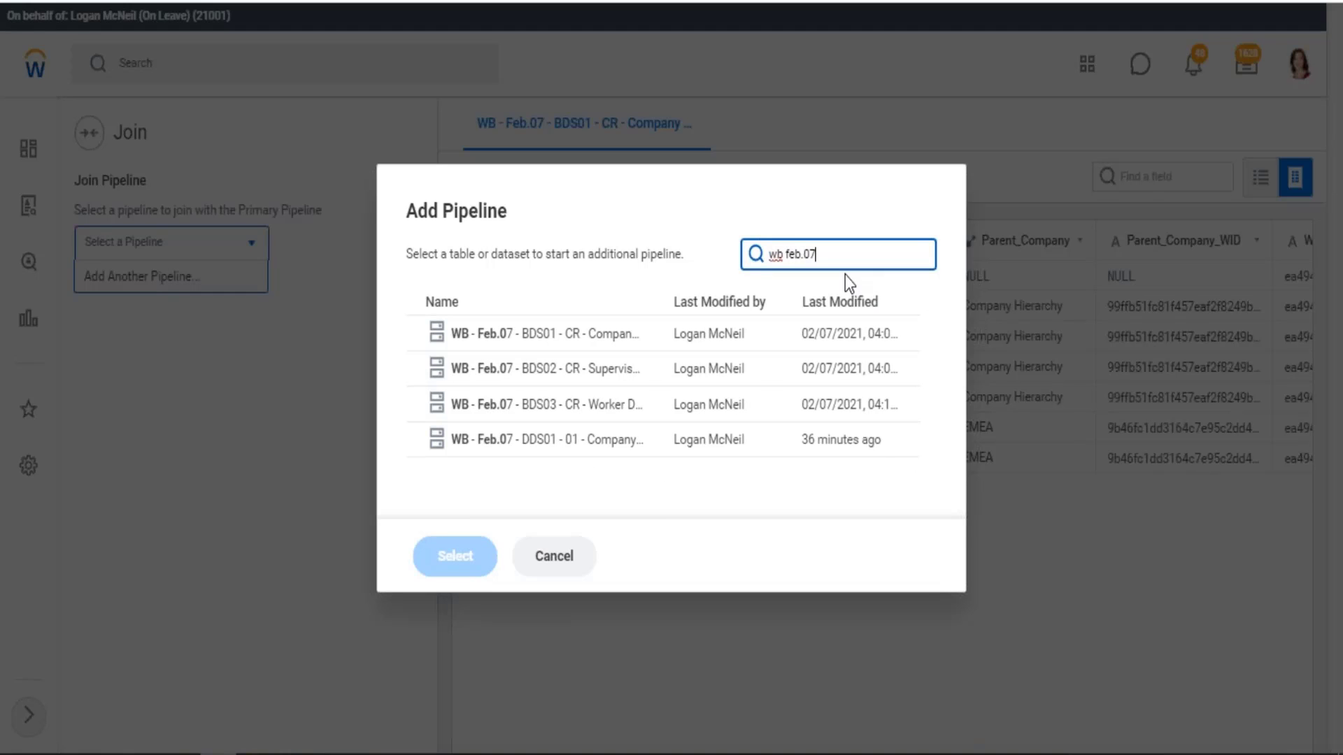
pyautogui.click(597, 374)
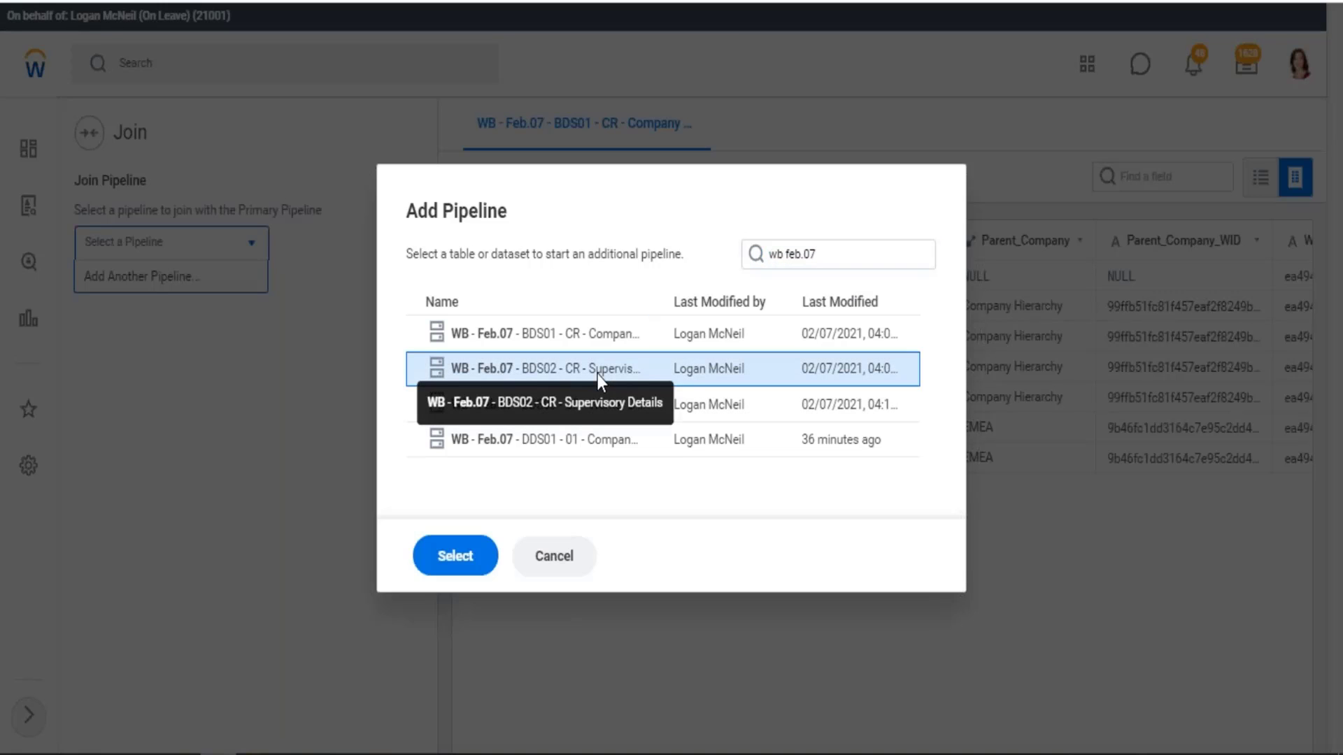
pyautogui.click(451, 566)
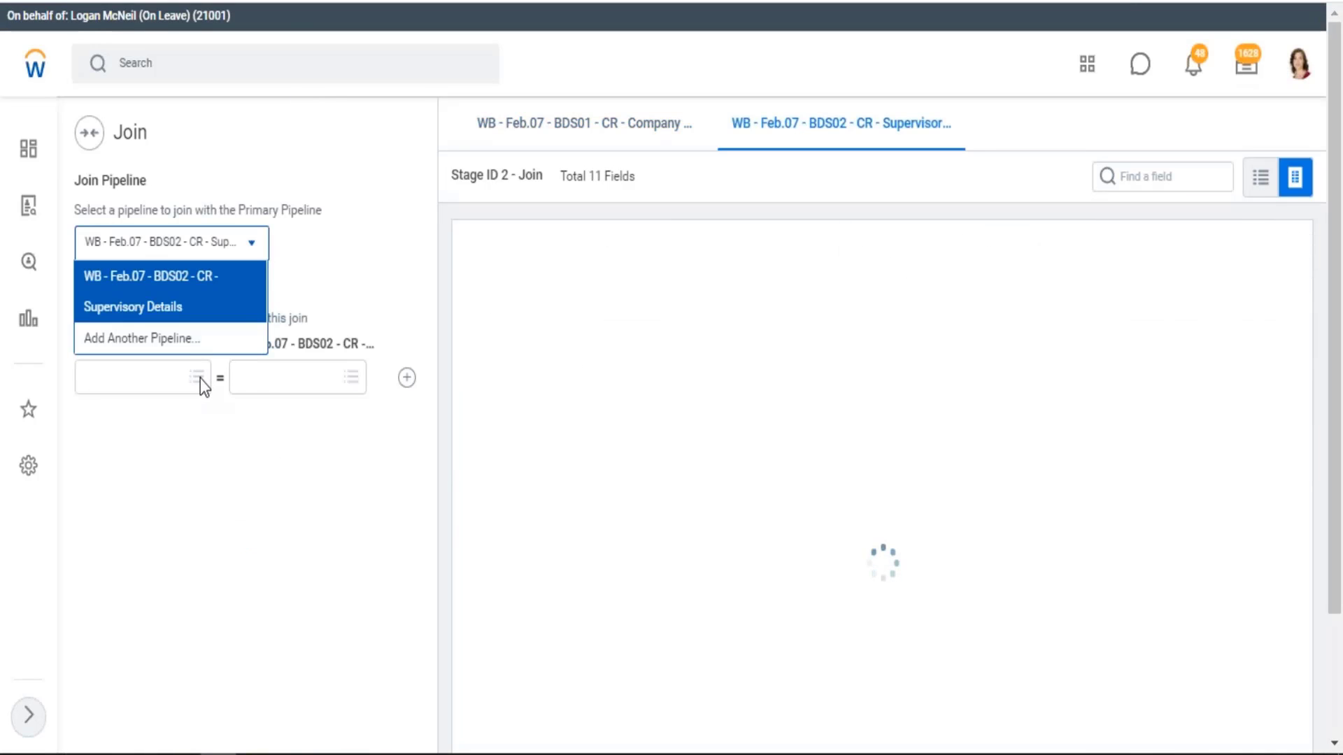
pyautogui.click(410, 274)
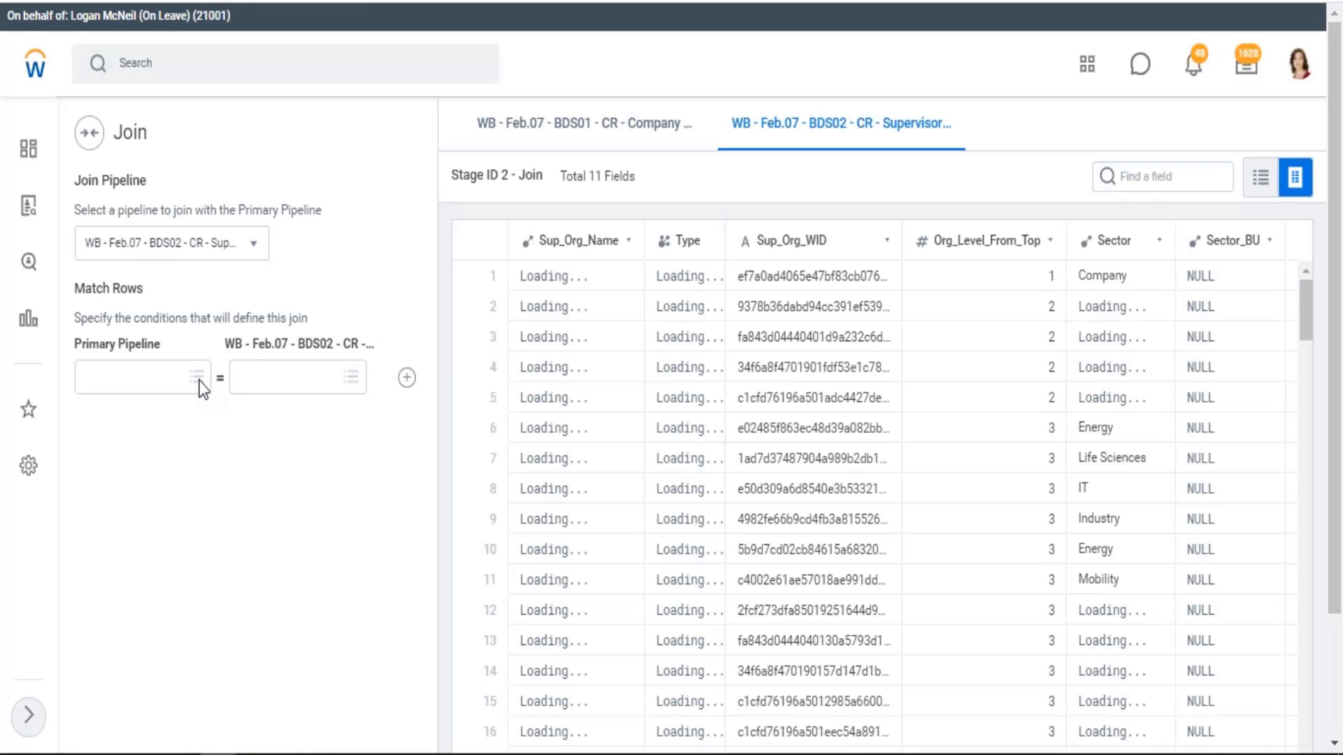
# Match the primary pipeline's Sector field to the supervisory pipeline's Sector_BU field as the join condition
pyautogui.click(146, 386)
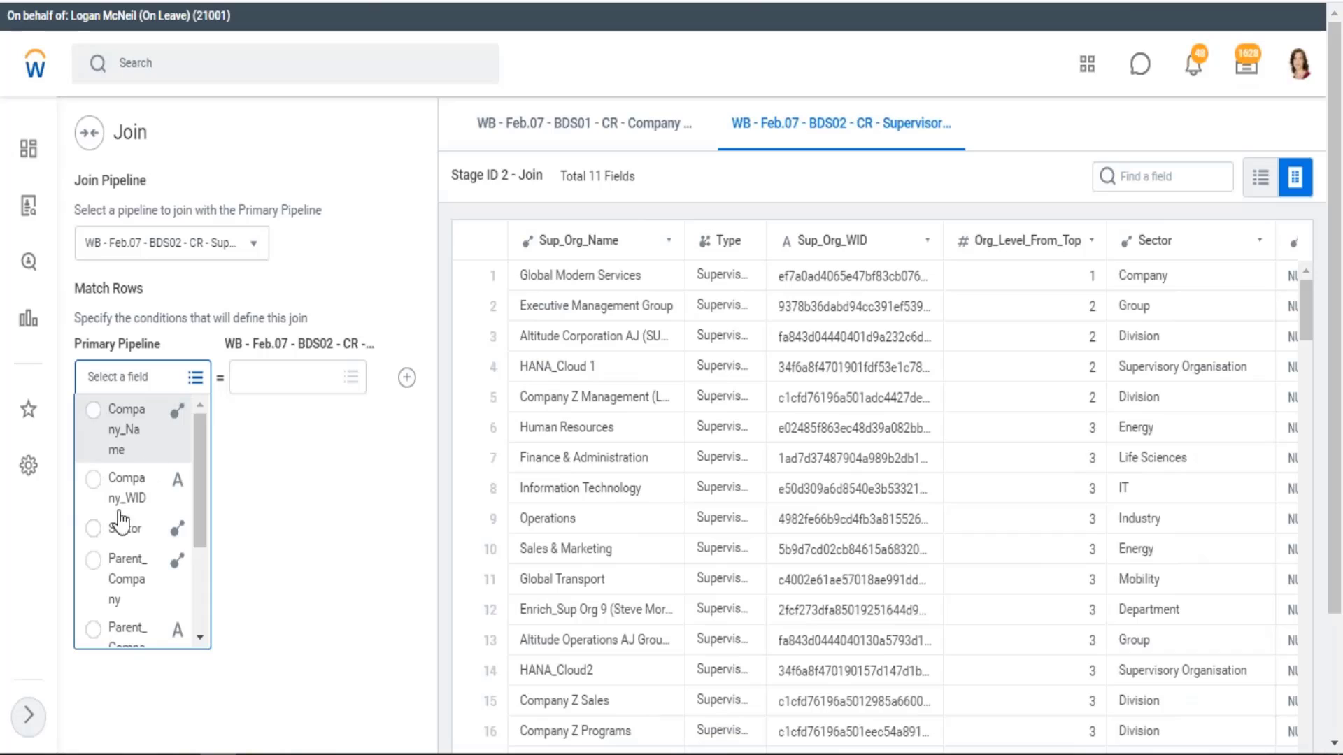
pyautogui.click(94, 529)
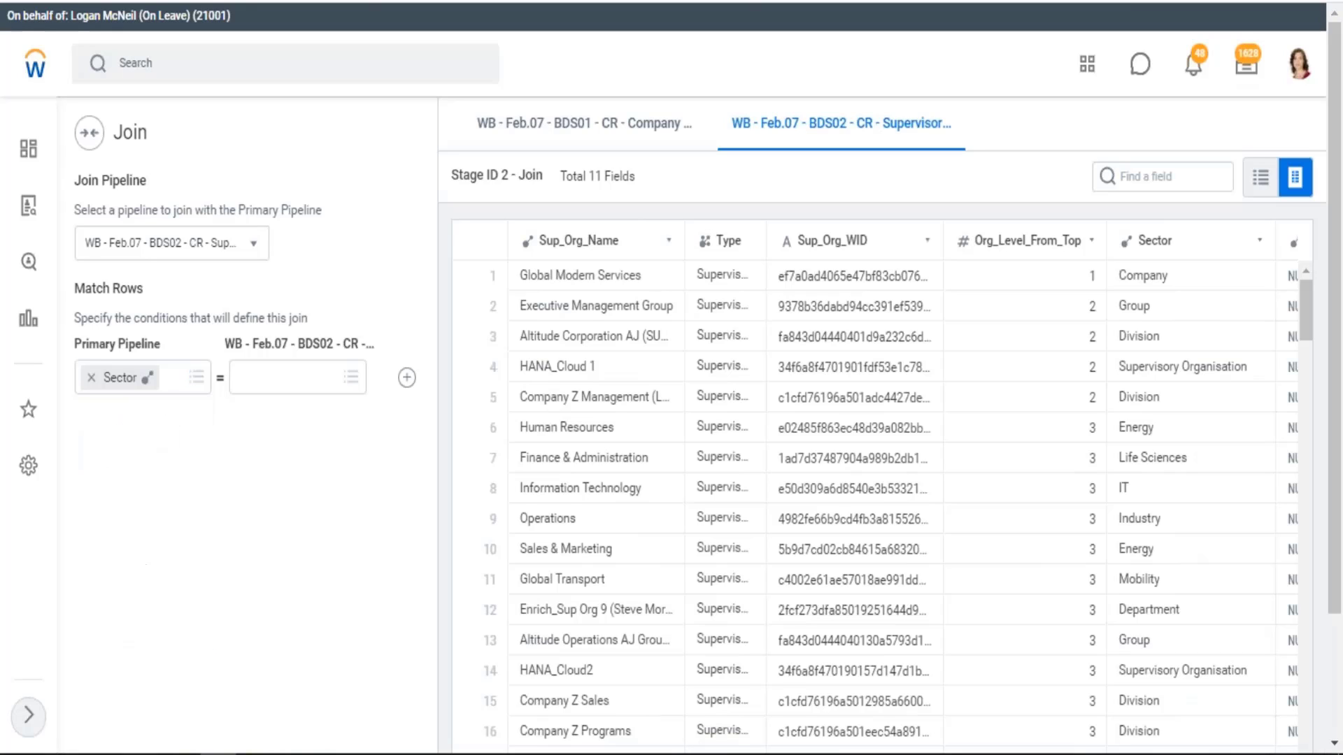
pyautogui.click(352, 380)
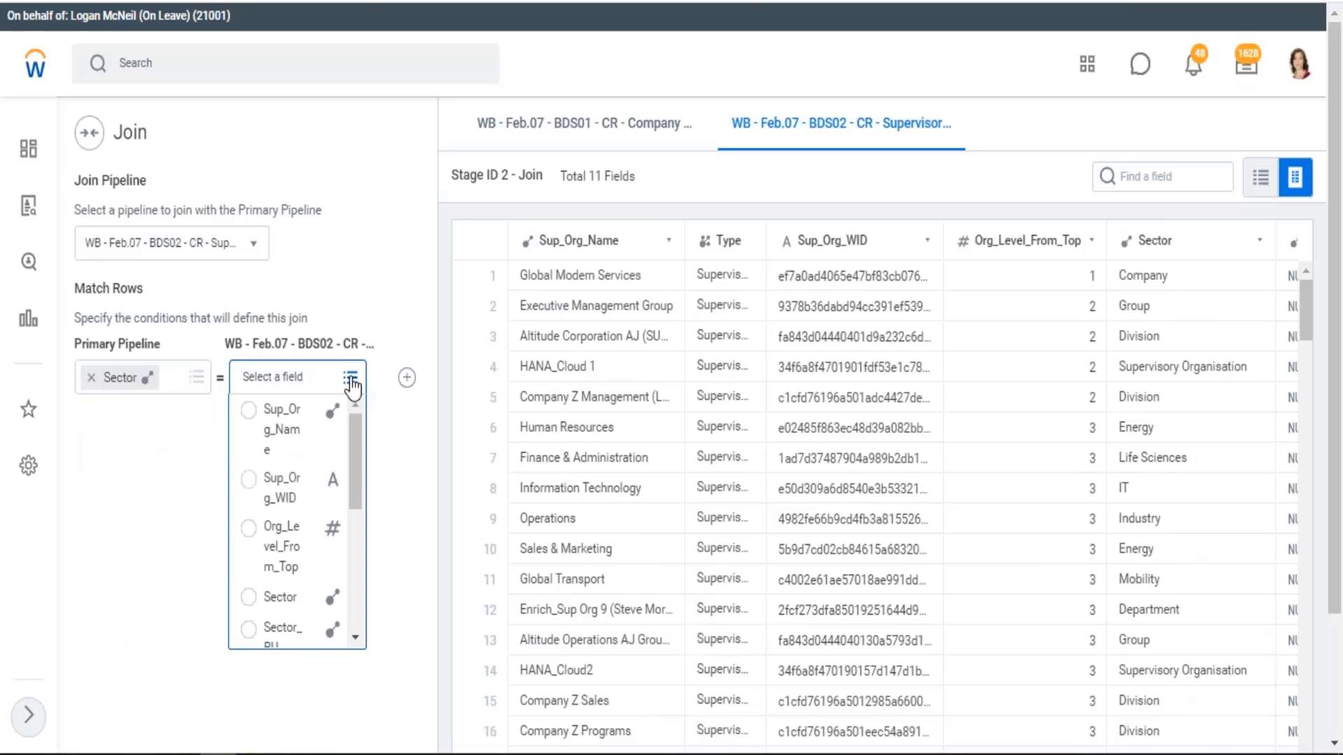
pyautogui.moveTo(358, 484); pyautogui.dragTo(358, 510)
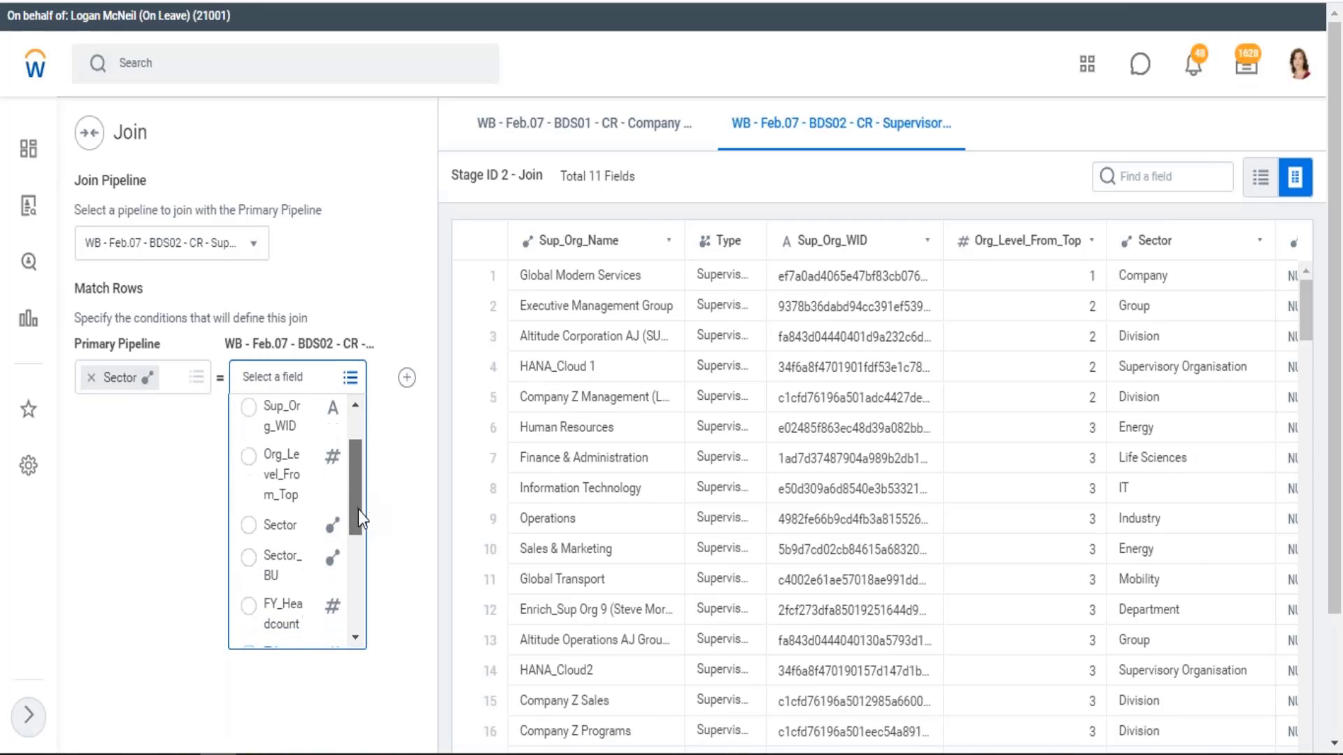
pyautogui.click(275, 556)
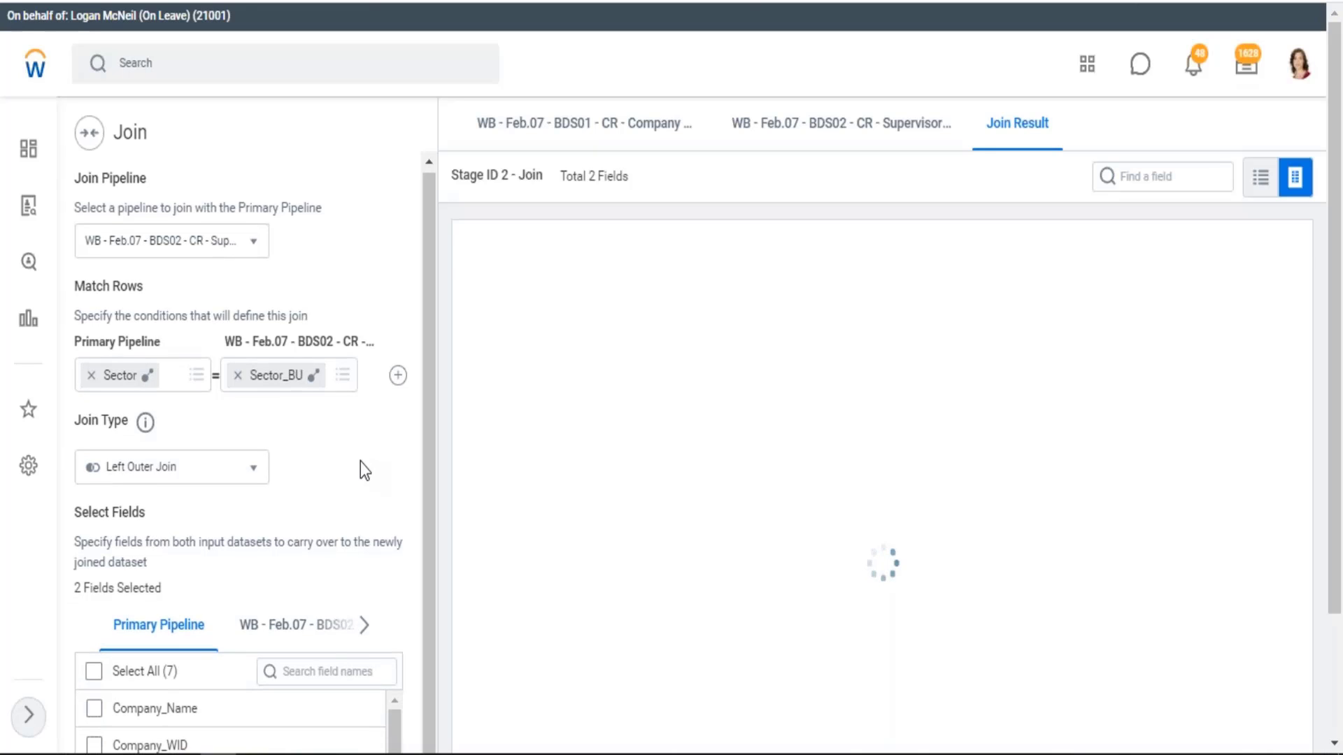
# Carry over all fields from both the primary pipeline and the supervisory pipeline into the joined dataset
pyautogui.scroll(-2, 360, 461)
pyautogui.scroll(-1, 359, 461)
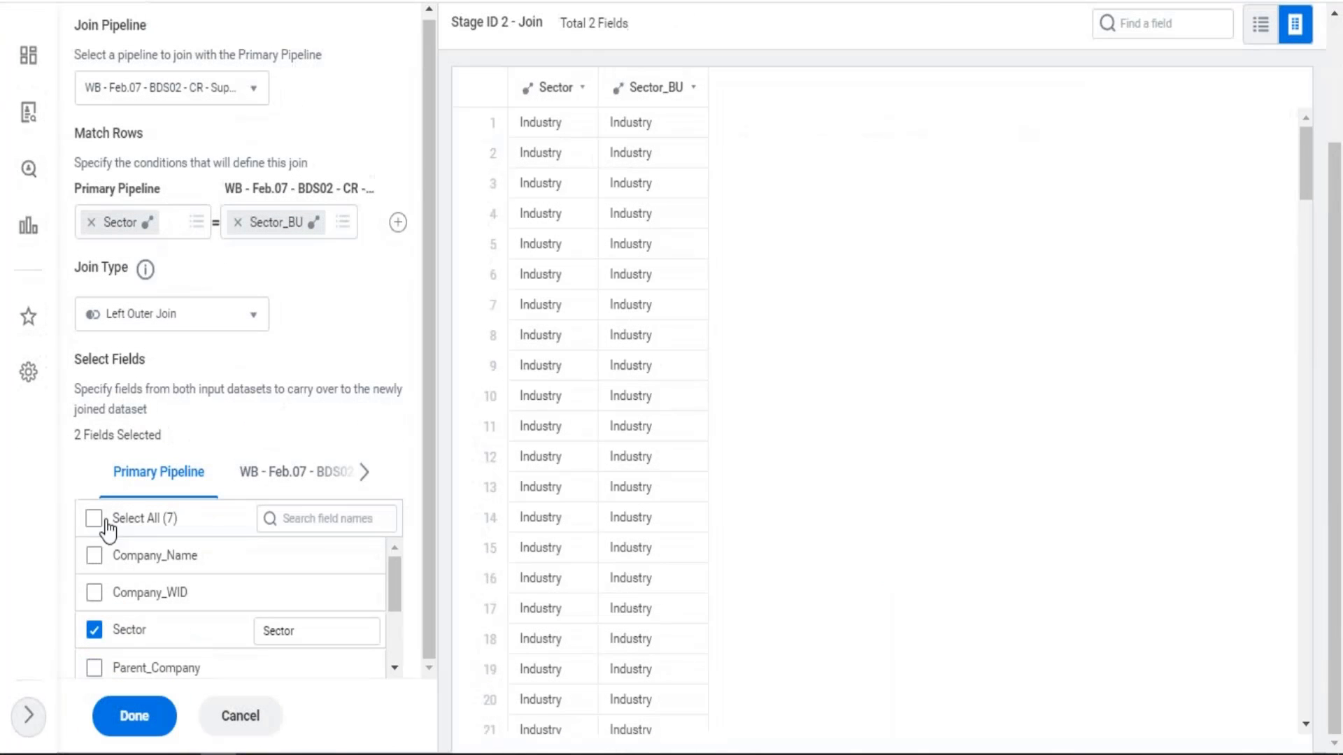
pyautogui.click(94, 526)
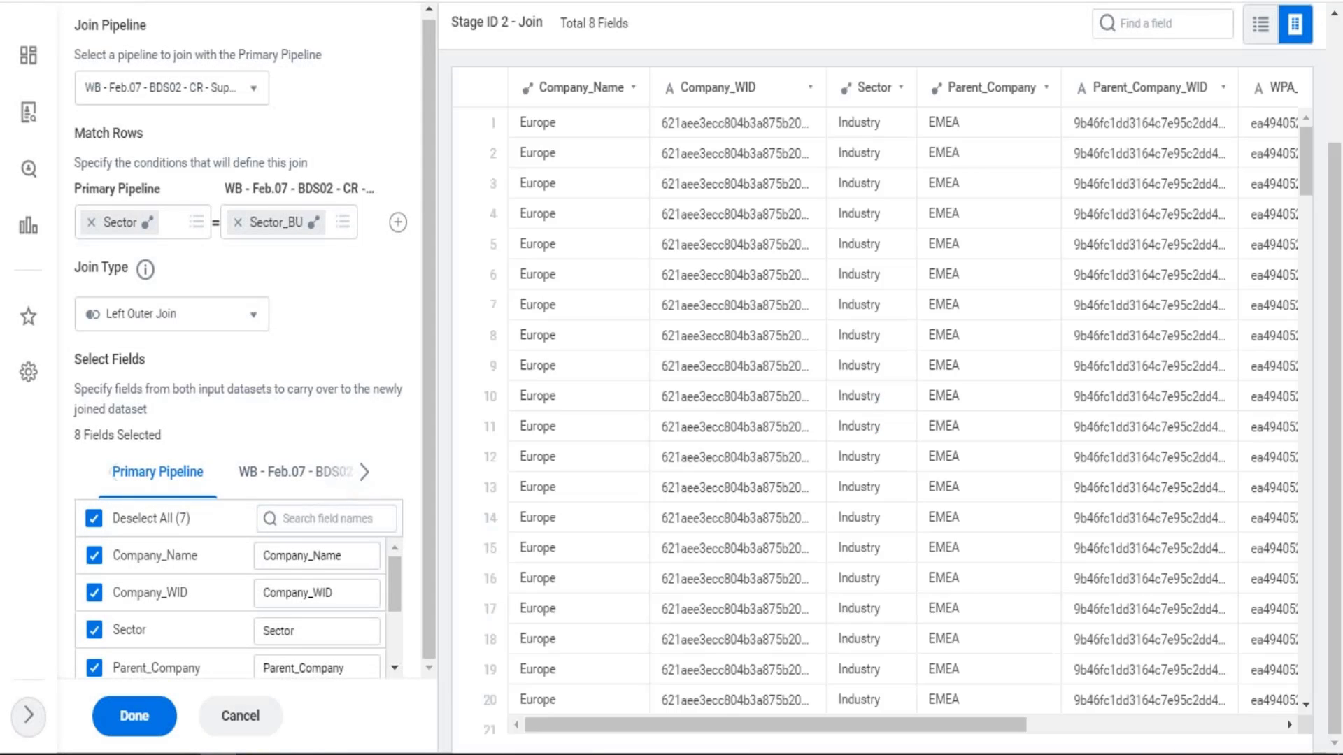
pyautogui.click(334, 479)
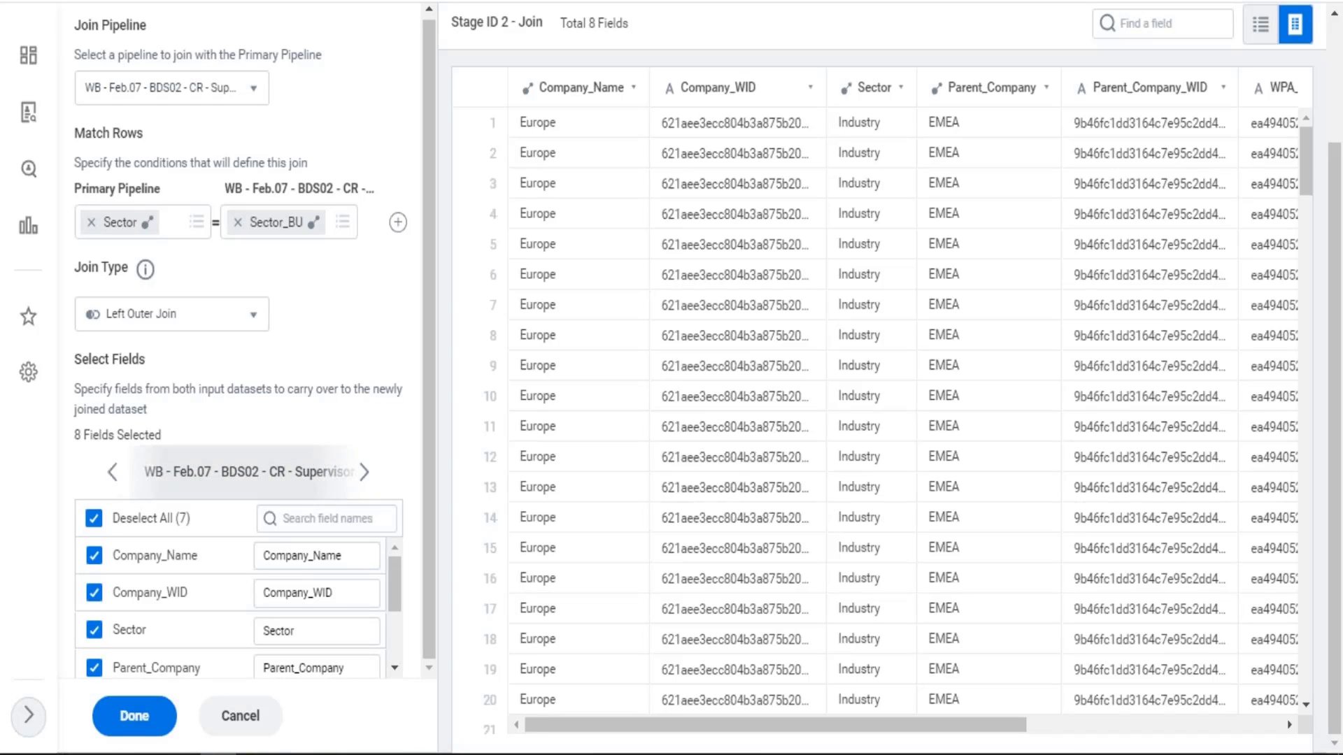
pyautogui.click(94, 521)
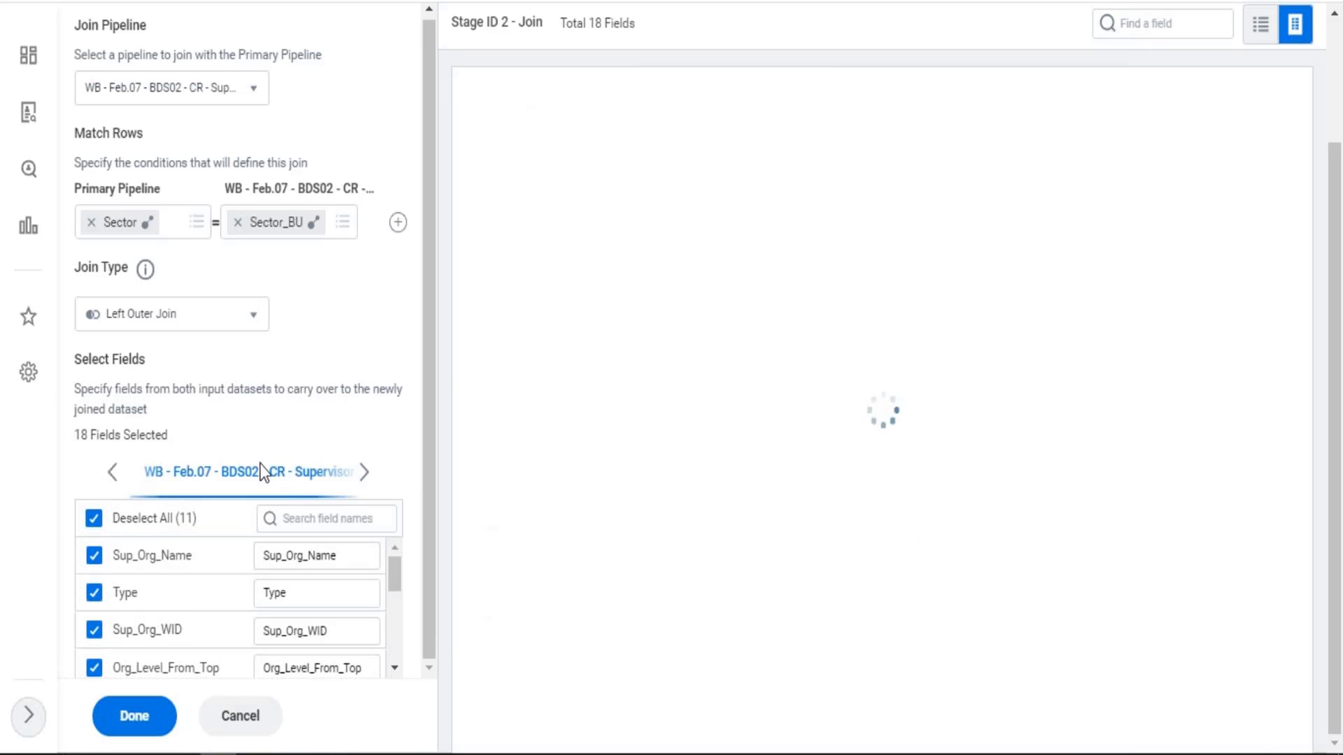
# Exclude the supervisory pipeline's Sector and Sector_BU fields, keep Org_Level_From_Top, and finish the join
pyautogui.moveTo(397, 587); pyautogui.dragTo(397, 610)
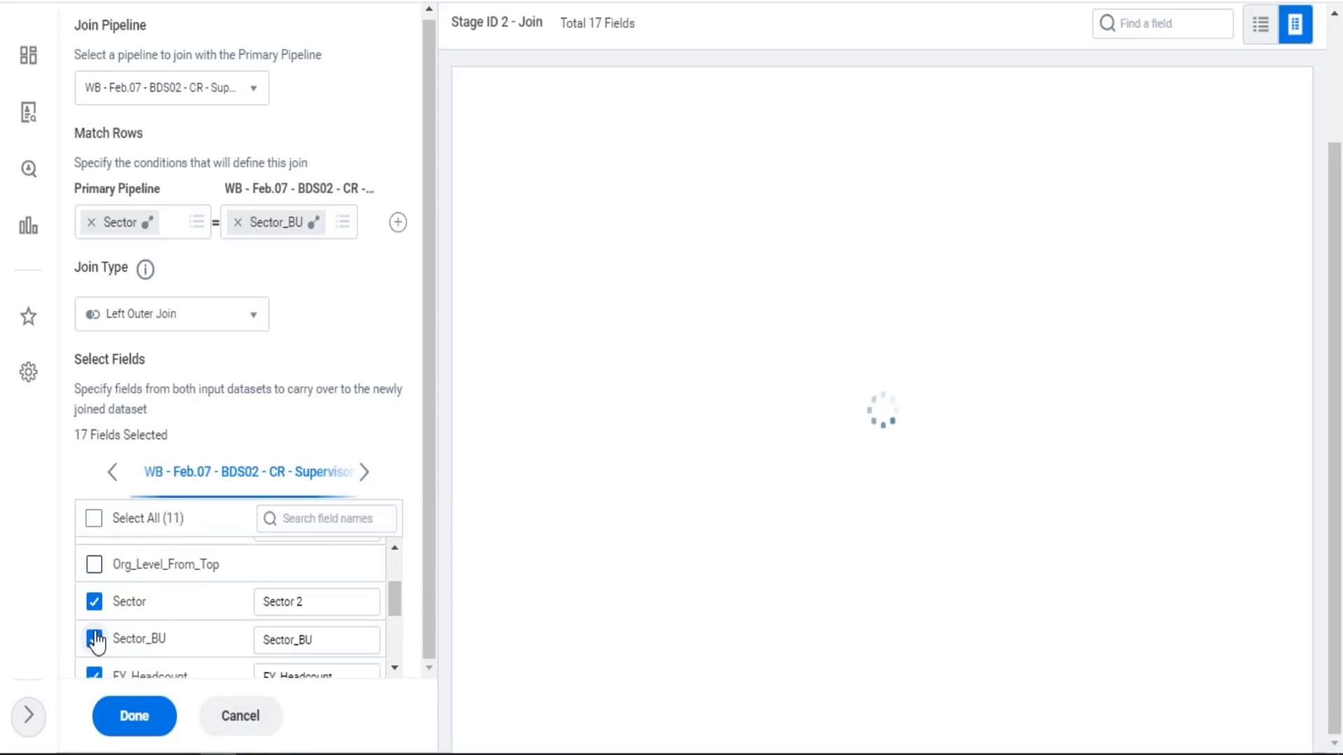
pyautogui.click(94, 567)
pyautogui.scroll(-3, 147, 611)
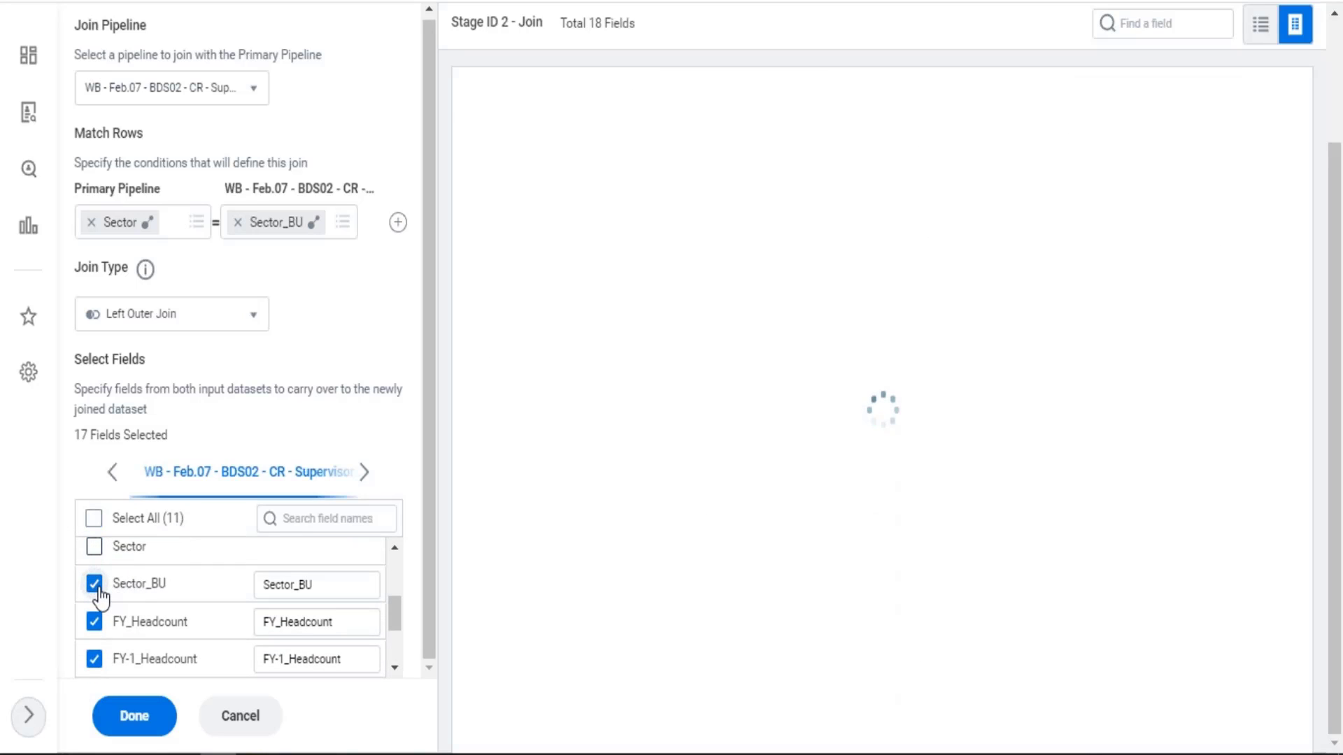
pyautogui.click(96, 586)
pyautogui.scroll(3, 231, 606)
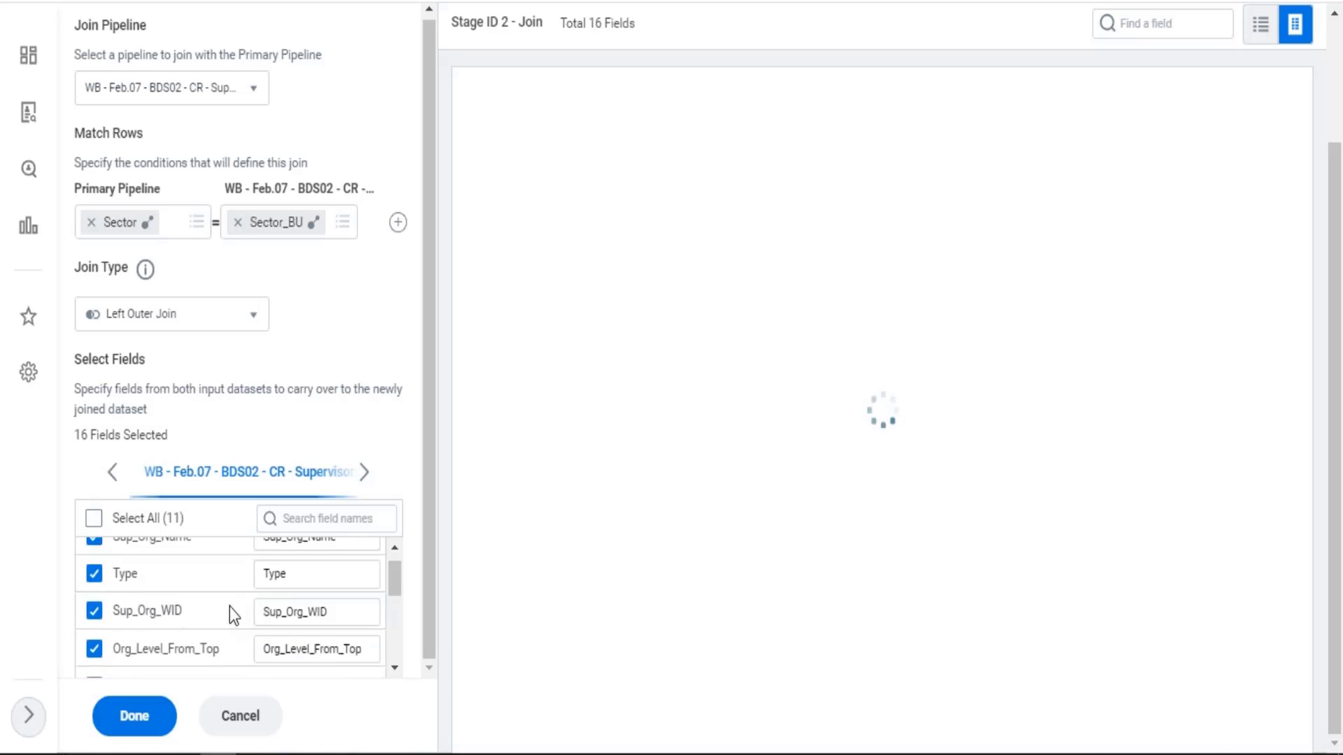
pyautogui.scroll(-2, 229, 611)
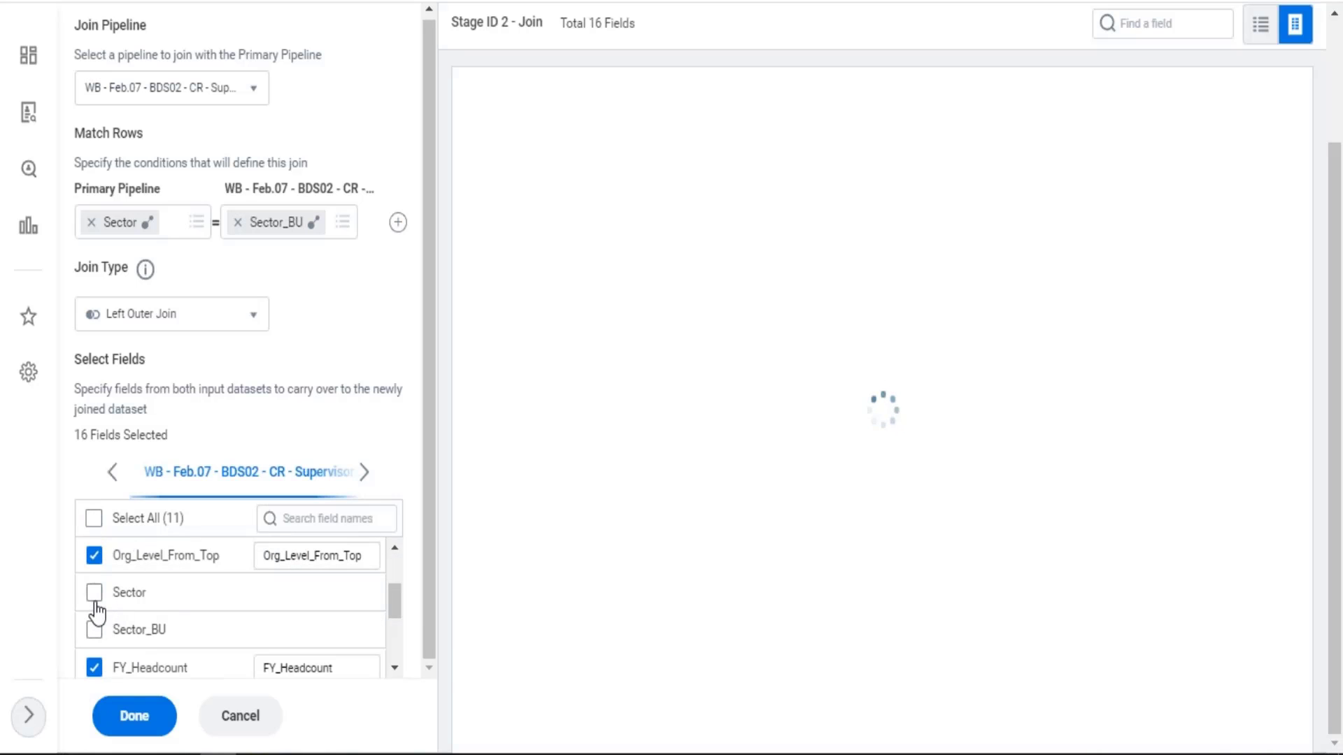
pyautogui.click(133, 716)
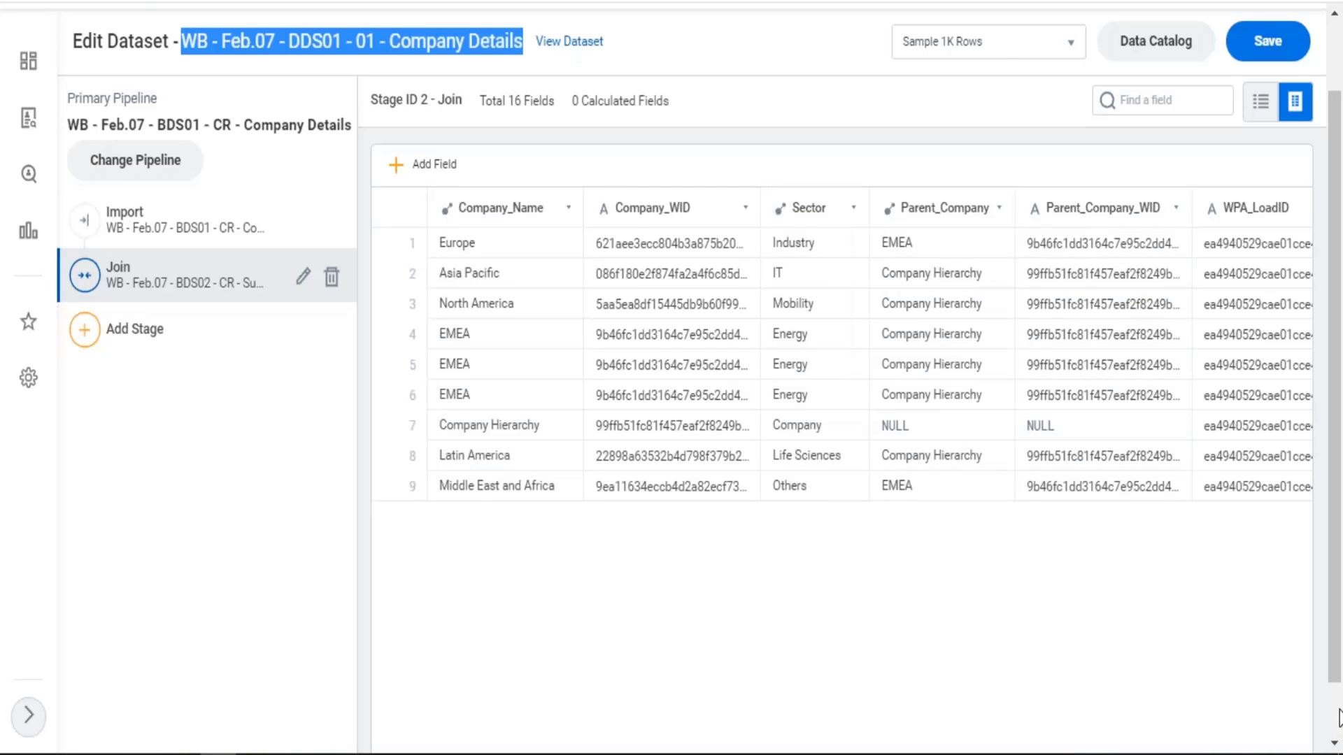
# Examine the joined rows in DDS02 and DDS01, comparing the company fields, supervisory organizations, levels and headcounts
pyautogui.scroll(-2, 1337, 716)
pyautogui.moveTo(728, 728); pyautogui.dragTo(976, 727)
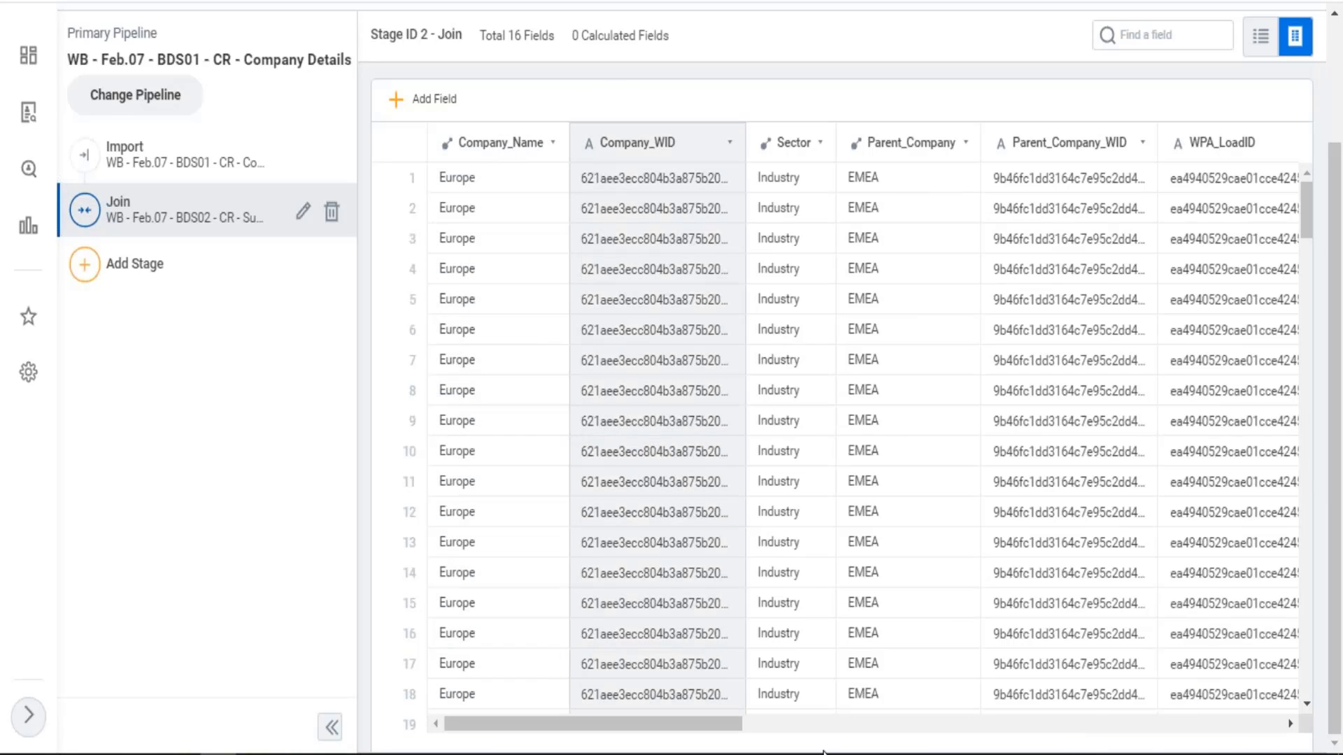
pyautogui.moveTo(740, 725); pyautogui.dragTo(1007, 727)
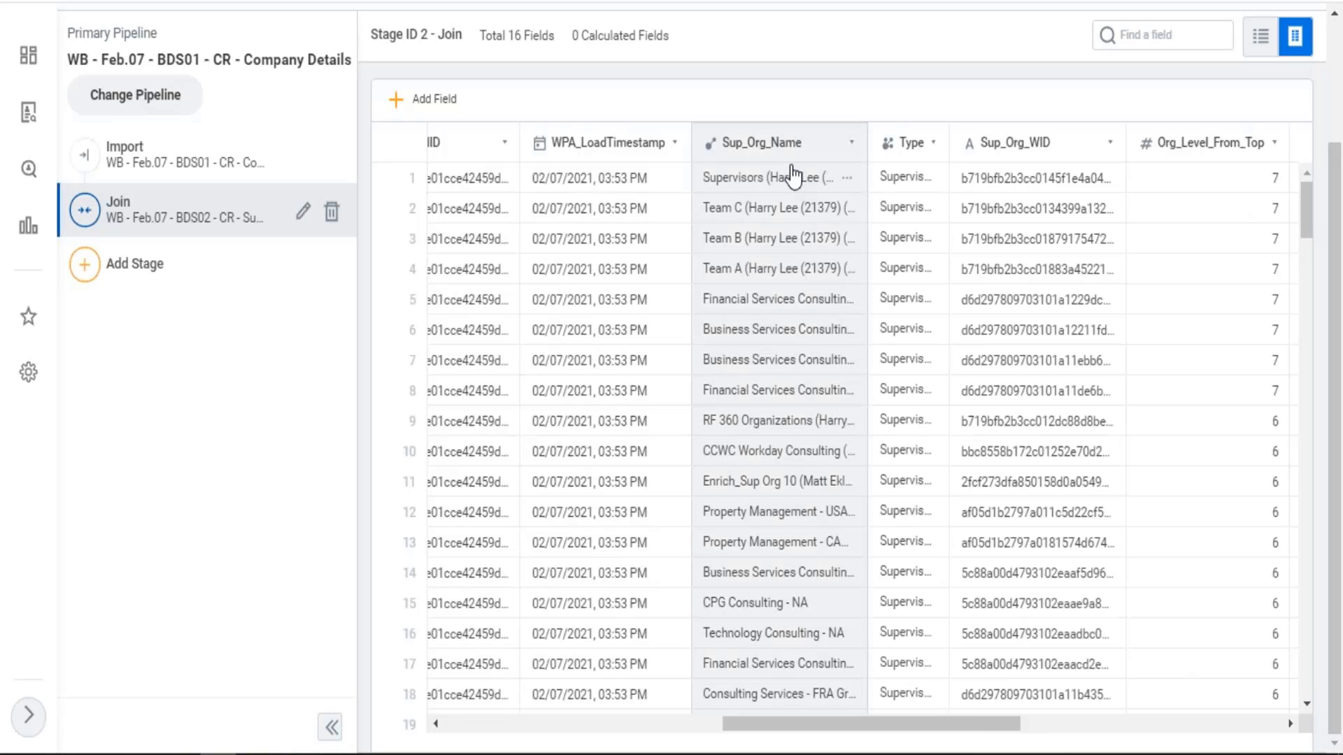
pyautogui.moveTo(991, 728); pyautogui.dragTo(1088, 666)
pyautogui.scroll(-5, 874, 396)
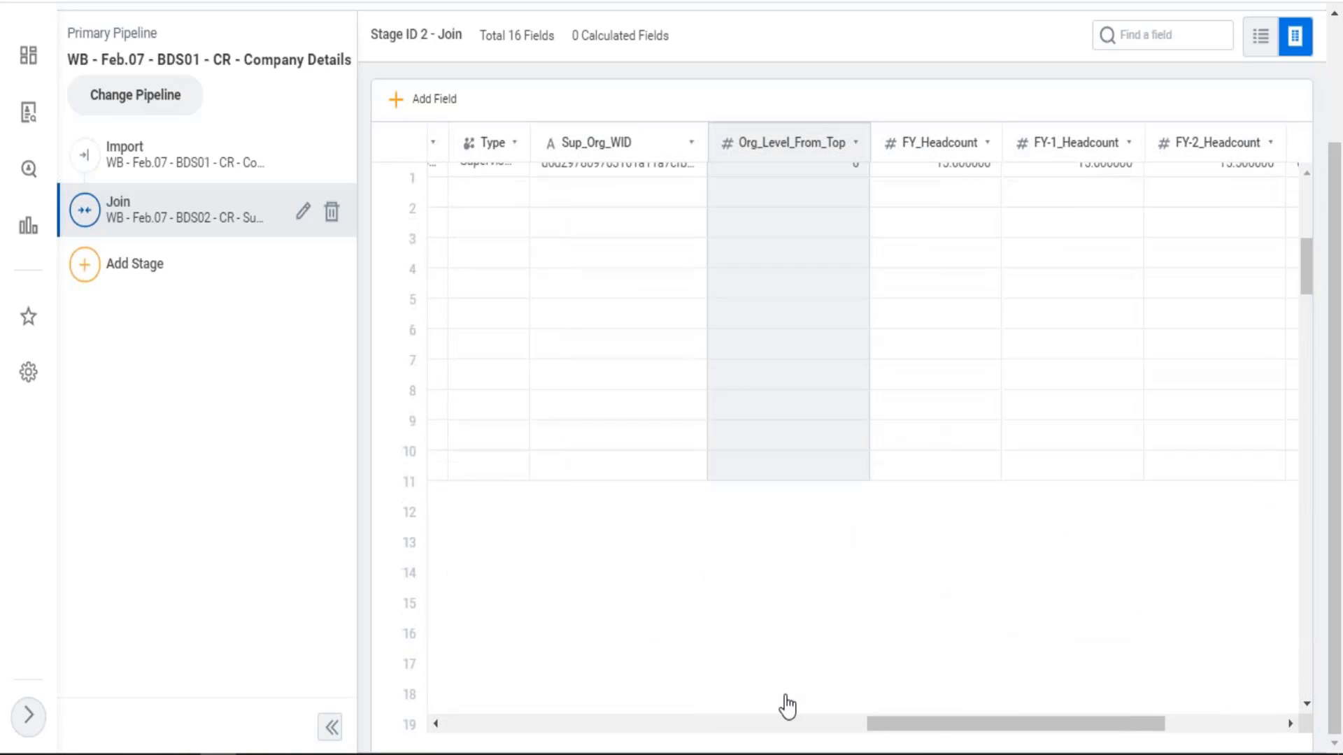
pyautogui.scroll(-1, 584, 296)
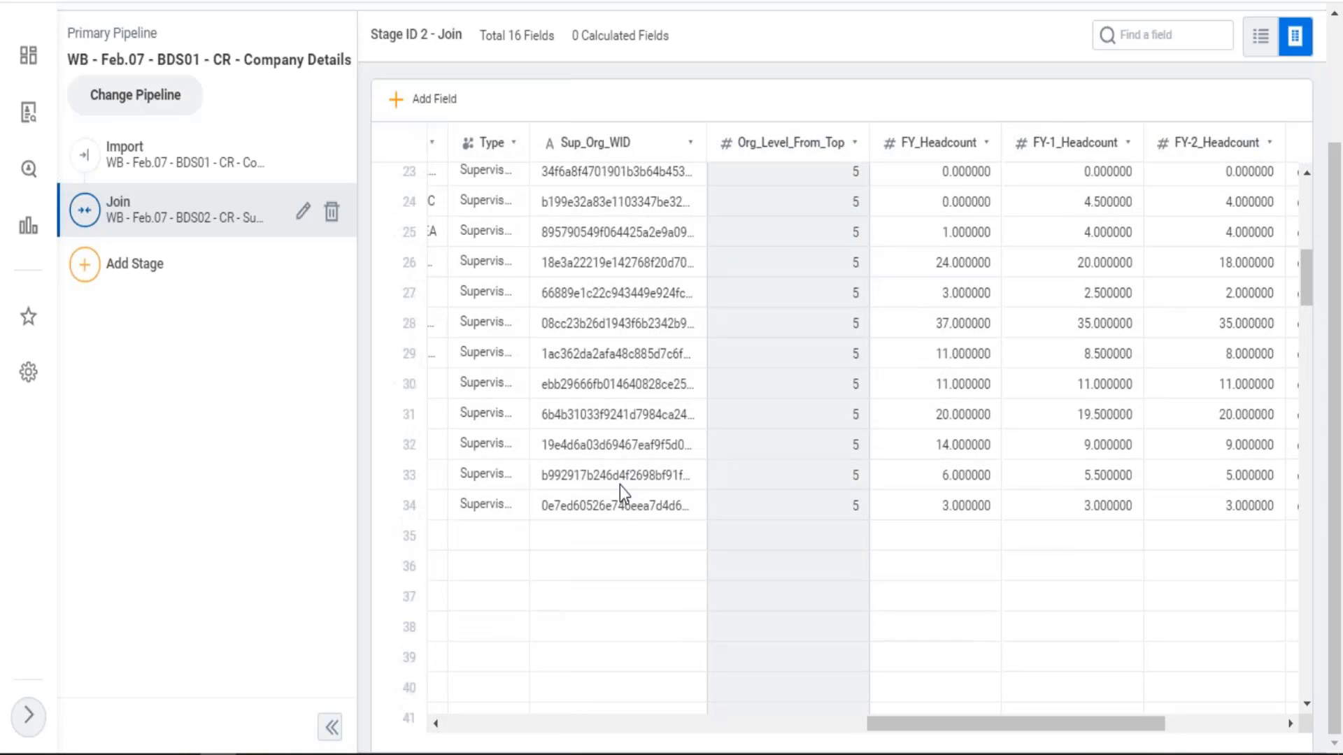
pyautogui.scroll(-2, 615, 510)
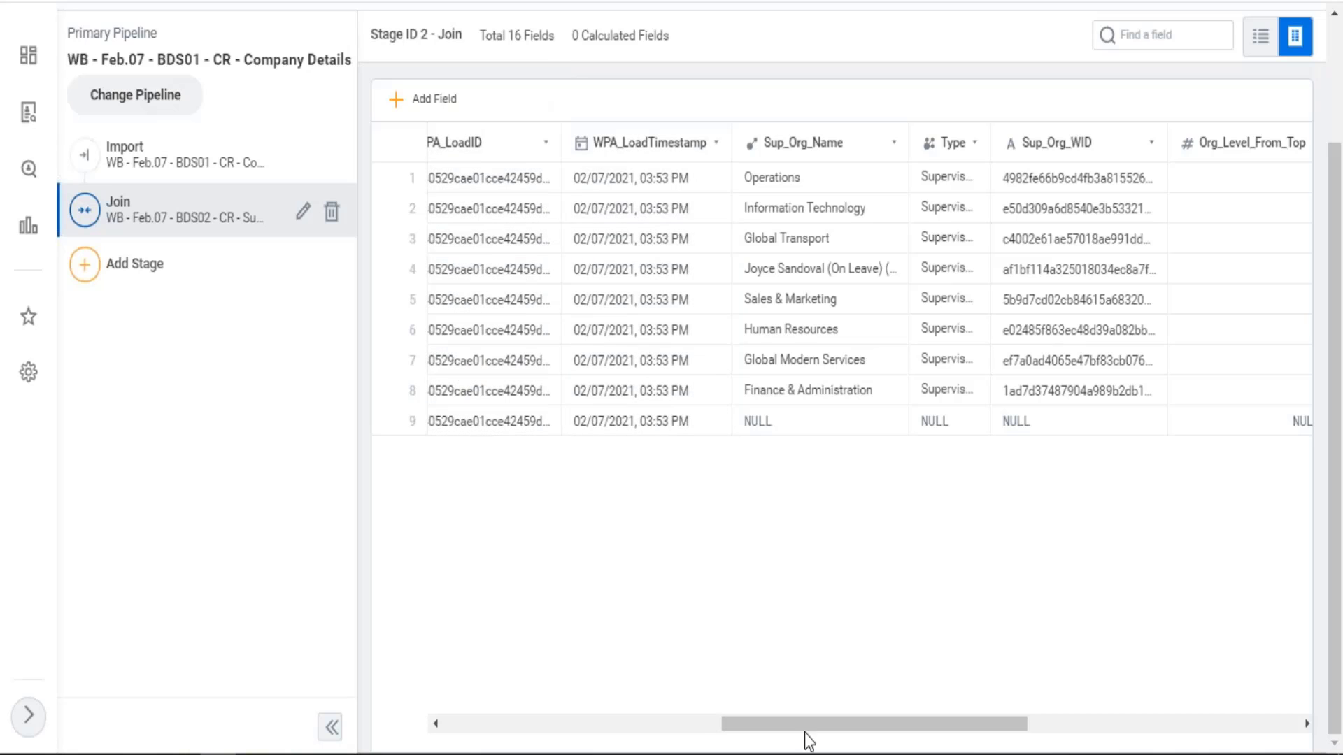
pyautogui.moveTo(801, 722); pyautogui.dragTo(556, 721)
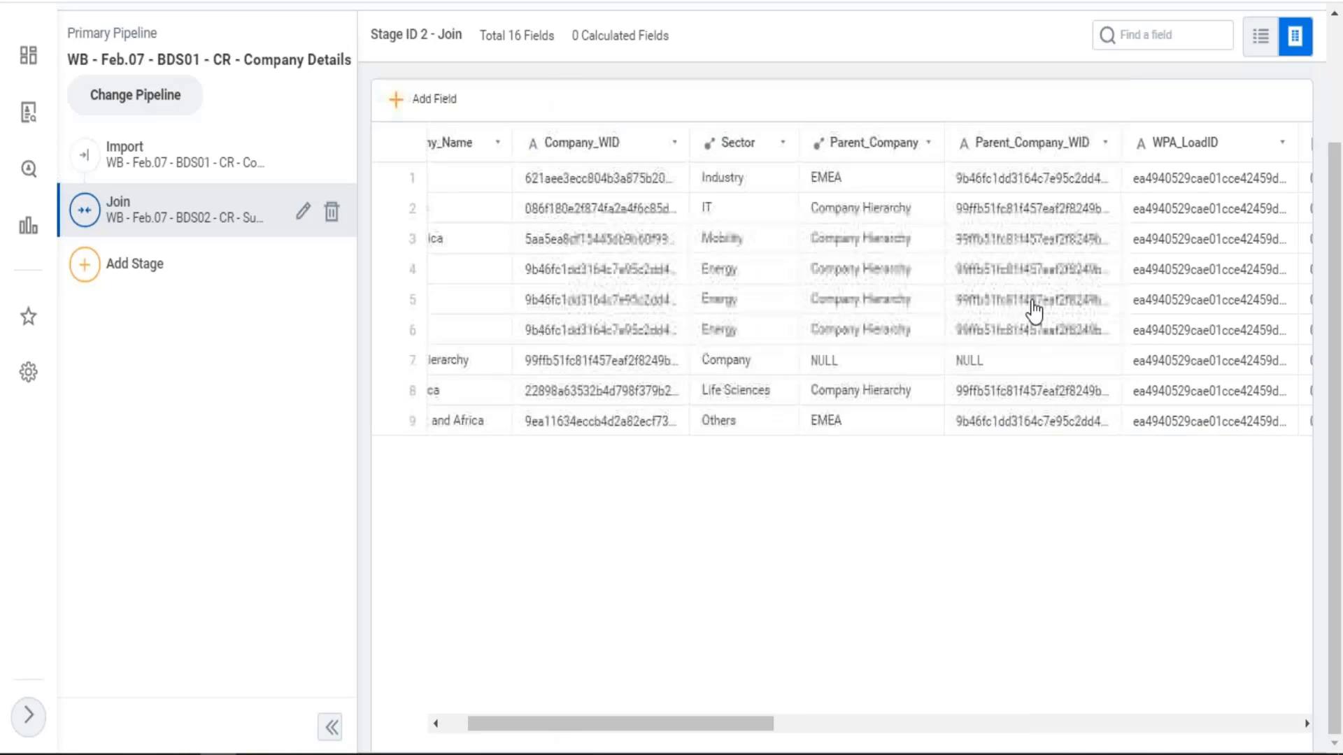
# Save the WB - Feb.07 - DDS01 - 01 - Company Details dataset and return to the DDS02 dataset's Join stage
pyautogui.scroll(3, 1091, 224)
pyautogui.click(1271, 133)
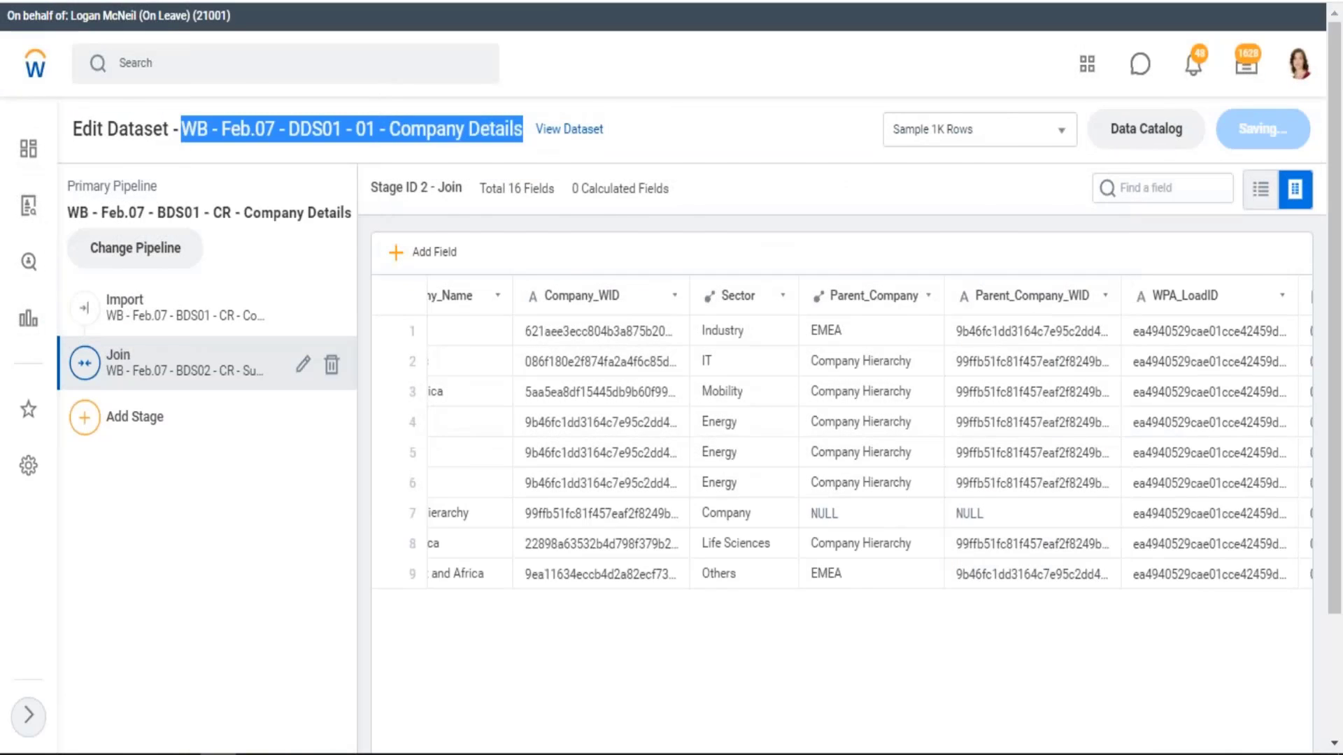
pyautogui.scroll(3, 1200, 133)
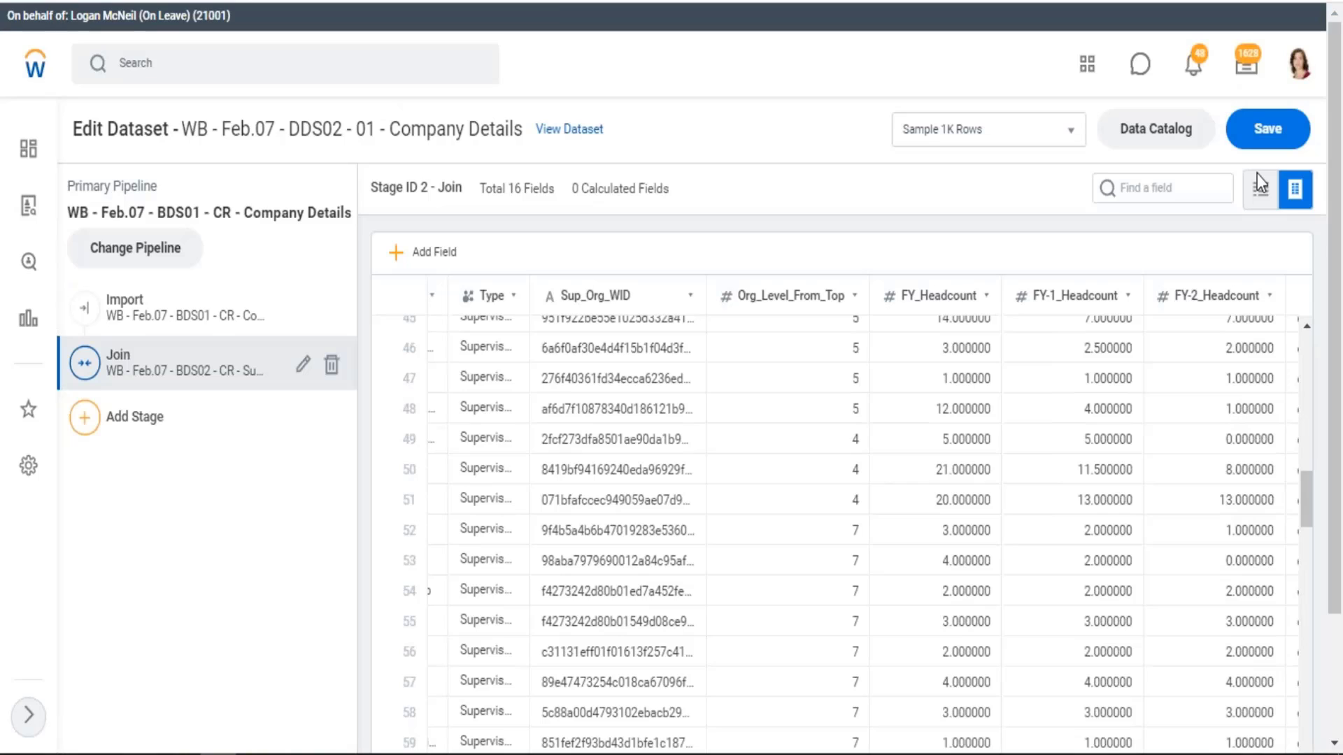
# Save the WB - Feb.07 - DDS02 - 01 - Company Details dataset
pyautogui.click(1233, 134)
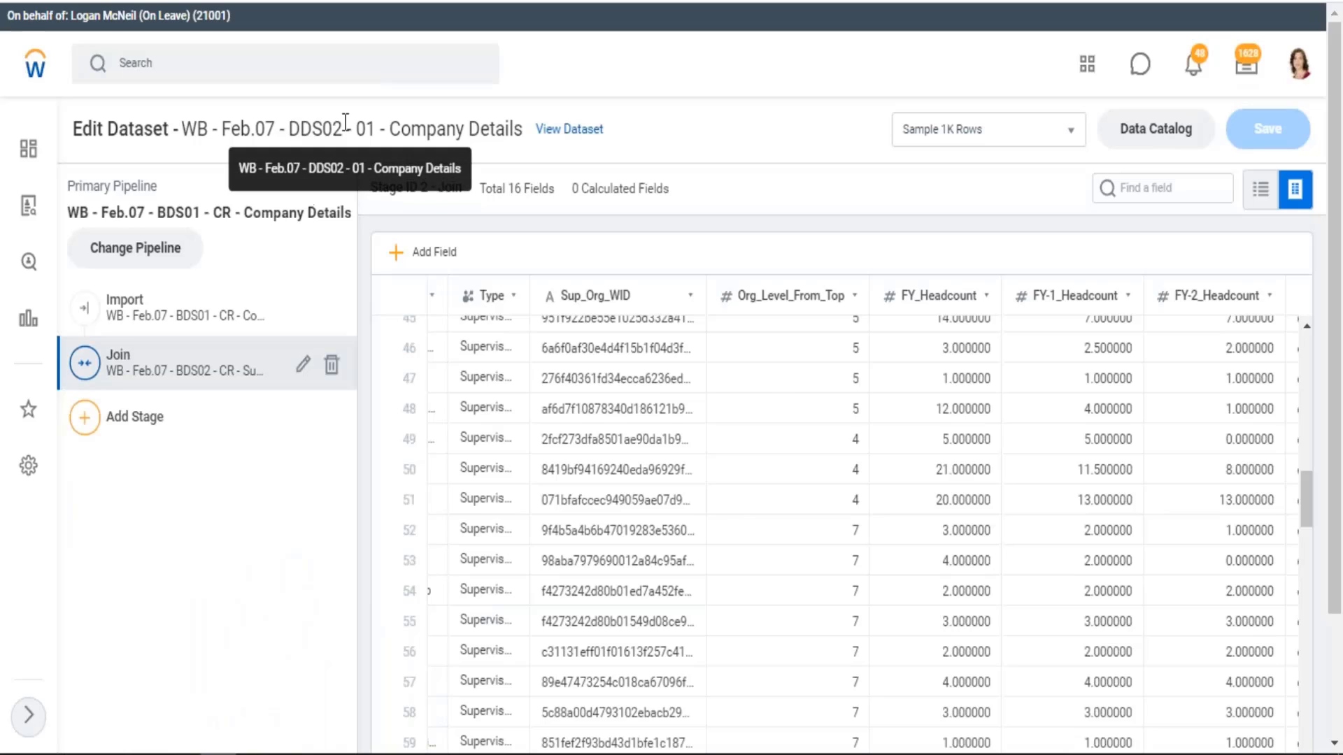
pyautogui.doubleClick(345, 126)
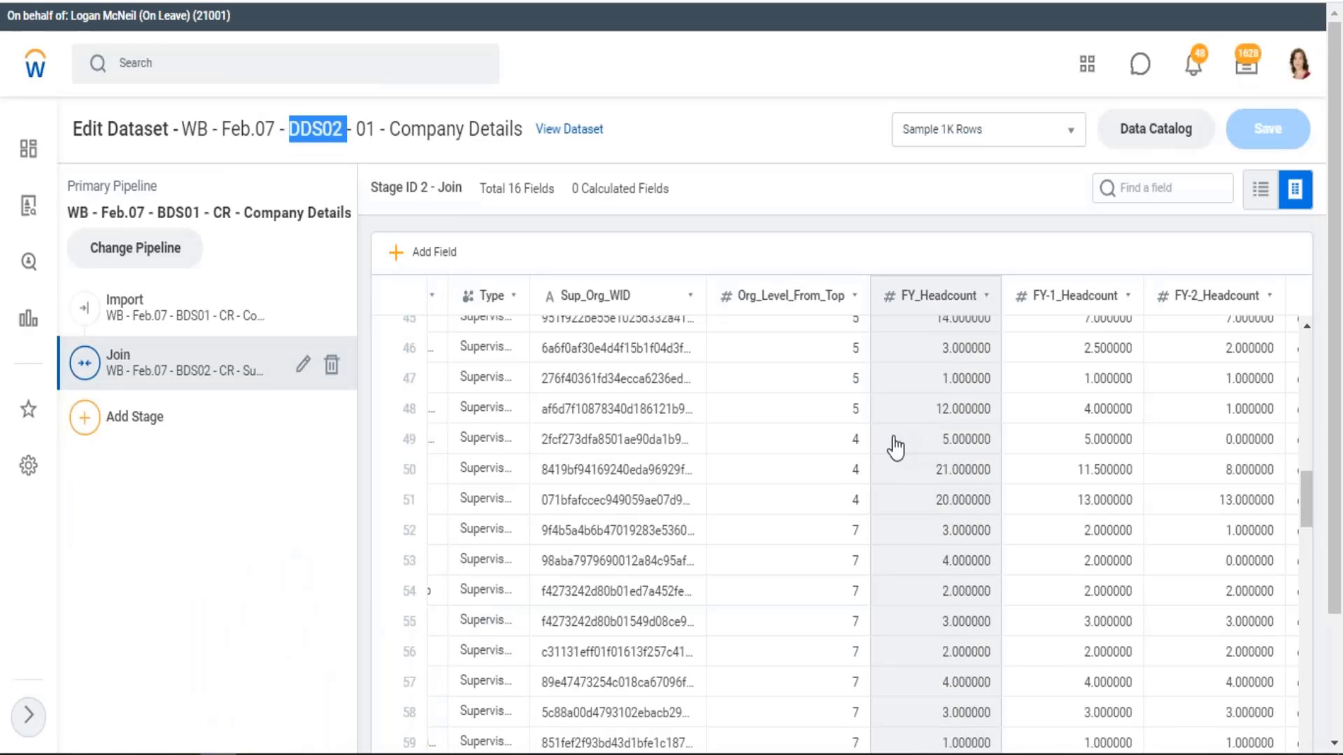
pyautogui.scroll(-3, 897, 442)
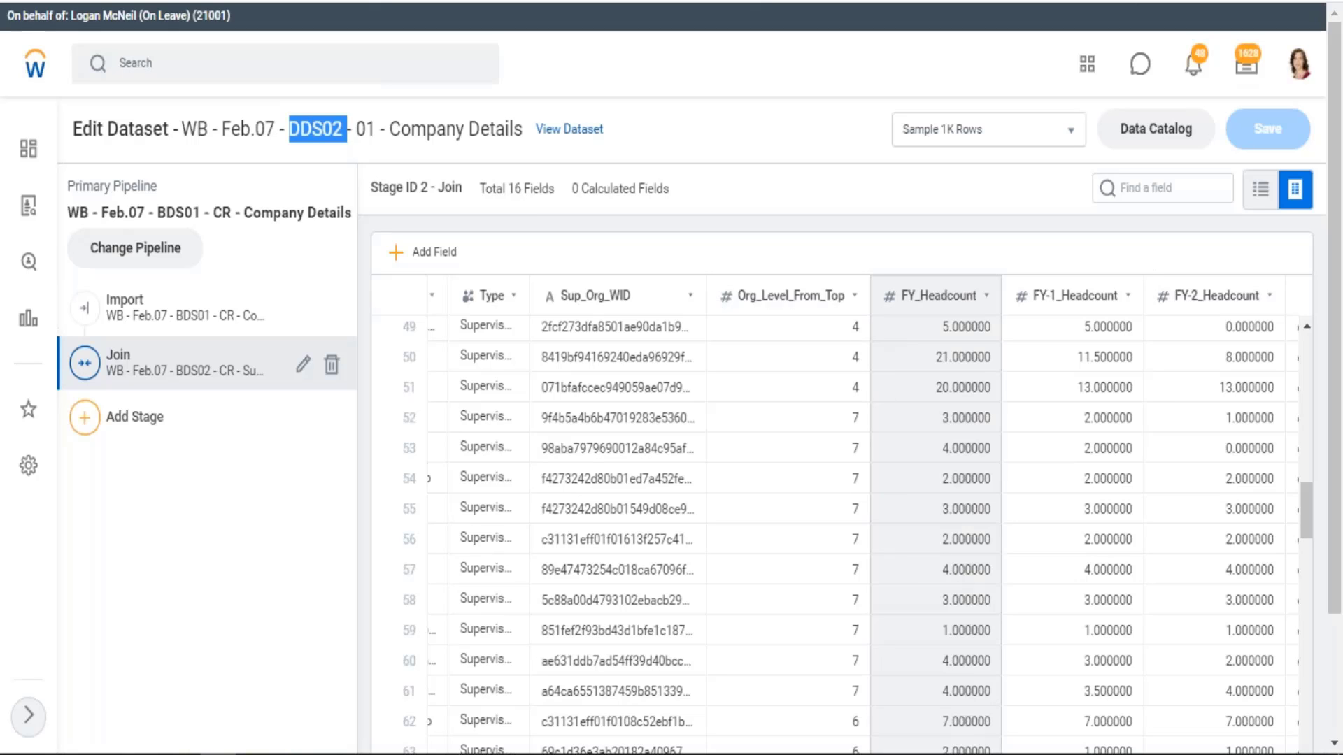
# Switch to the WB_21.02.07_PA Excel workbook and review the Emp Master, Asset Master and Outer Outer example tables
pyautogui.hotkey('alt', 'Tab')
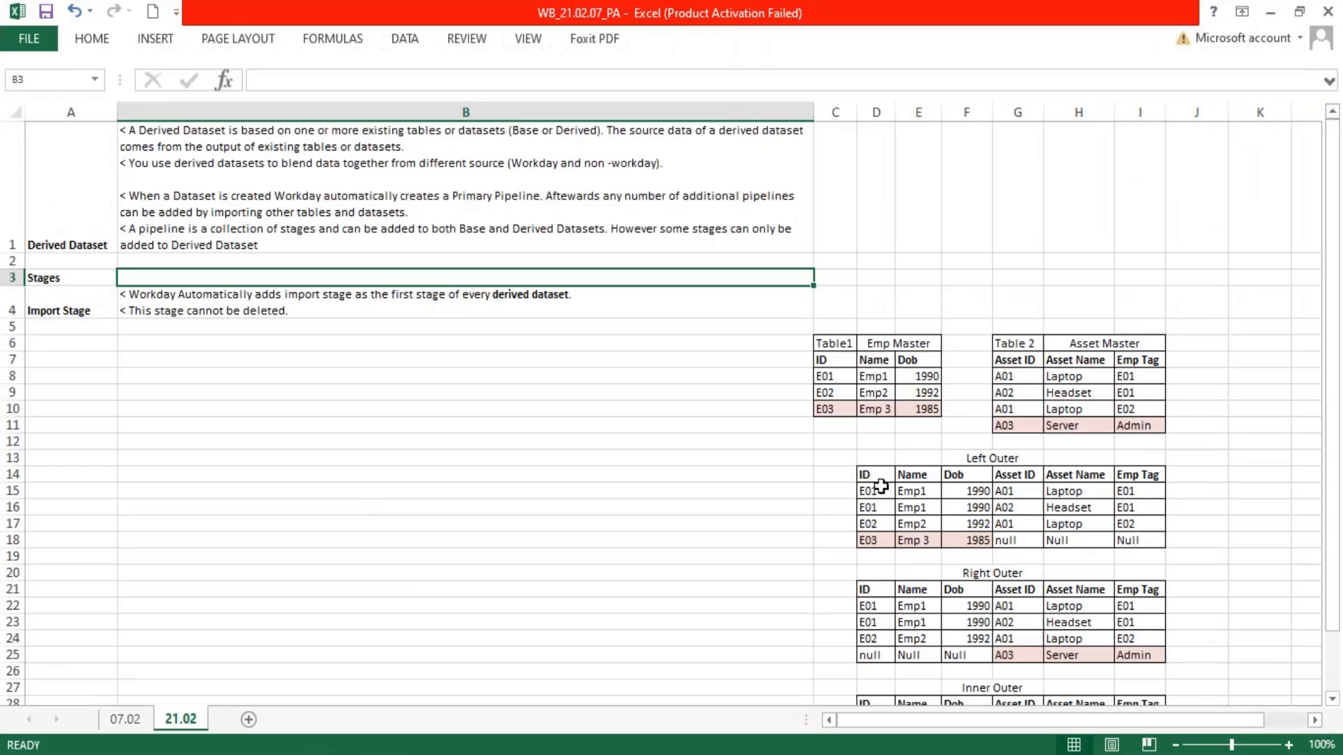
pyautogui.moveTo(880, 477); pyautogui.dragTo(954, 523)
pyautogui.moveTo(839, 350); pyautogui.dragTo(965, 417)
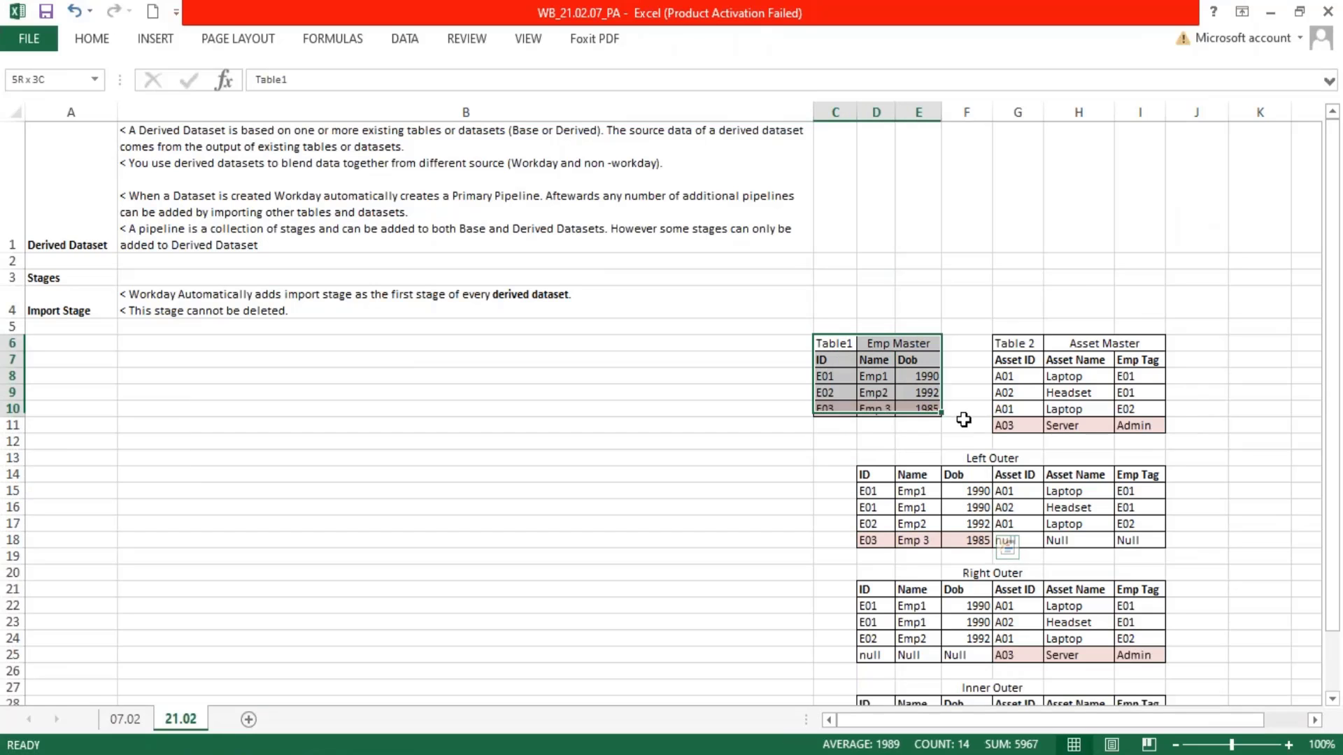
pyautogui.moveTo(1013, 361); pyautogui.dragTo(1151, 428)
pyautogui.scroll(-4, 1178, 446)
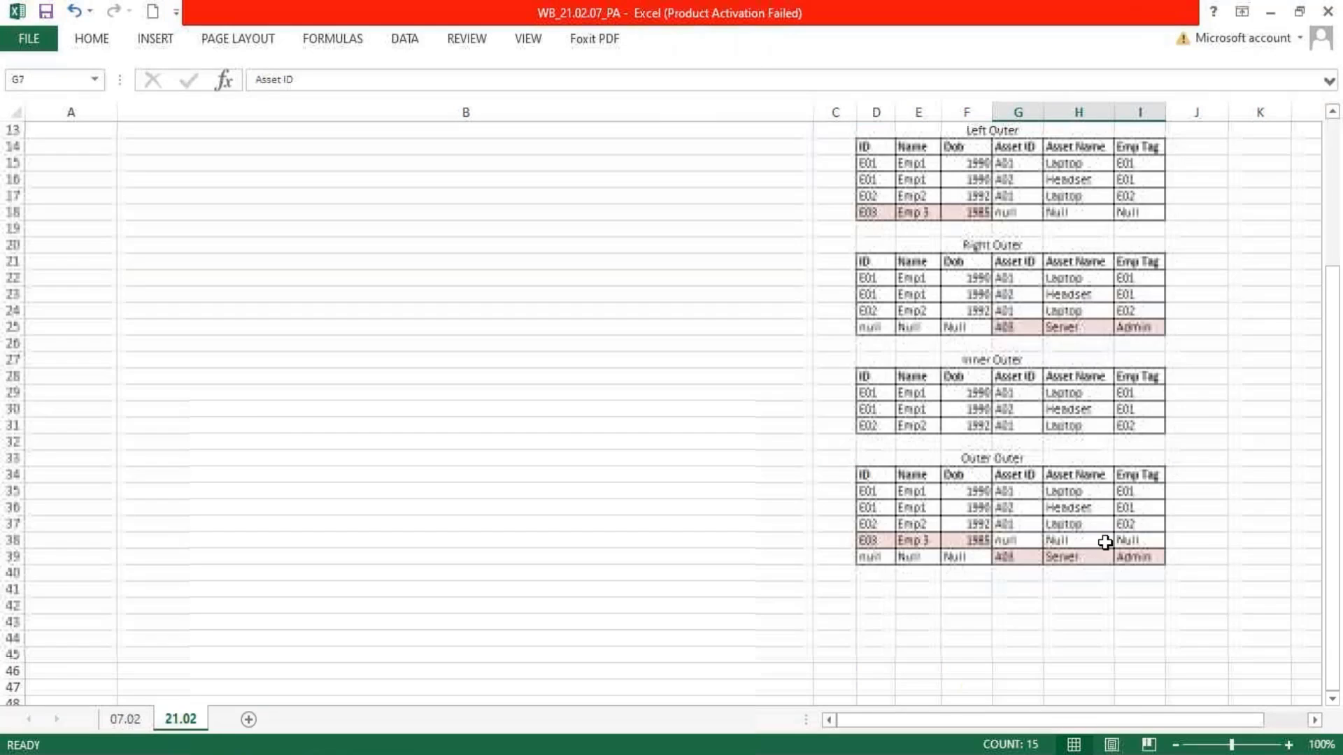
pyautogui.moveTo(870, 477); pyautogui.dragTo(1139, 554)
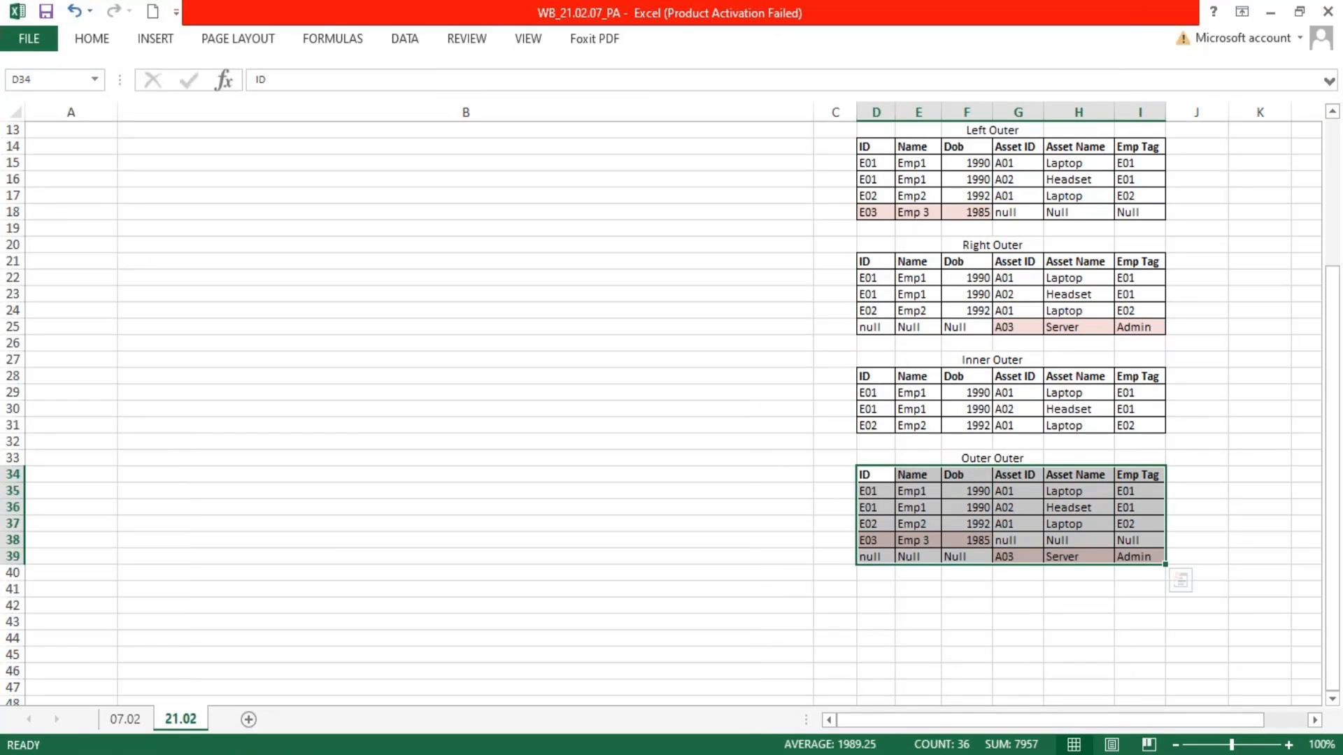
# Enter the heading "table" in G42 and copy the Outer Outer cells D34:I38 beneath it, starting at D43
pyautogui.click(1001, 607)
pyautogui.write('table')
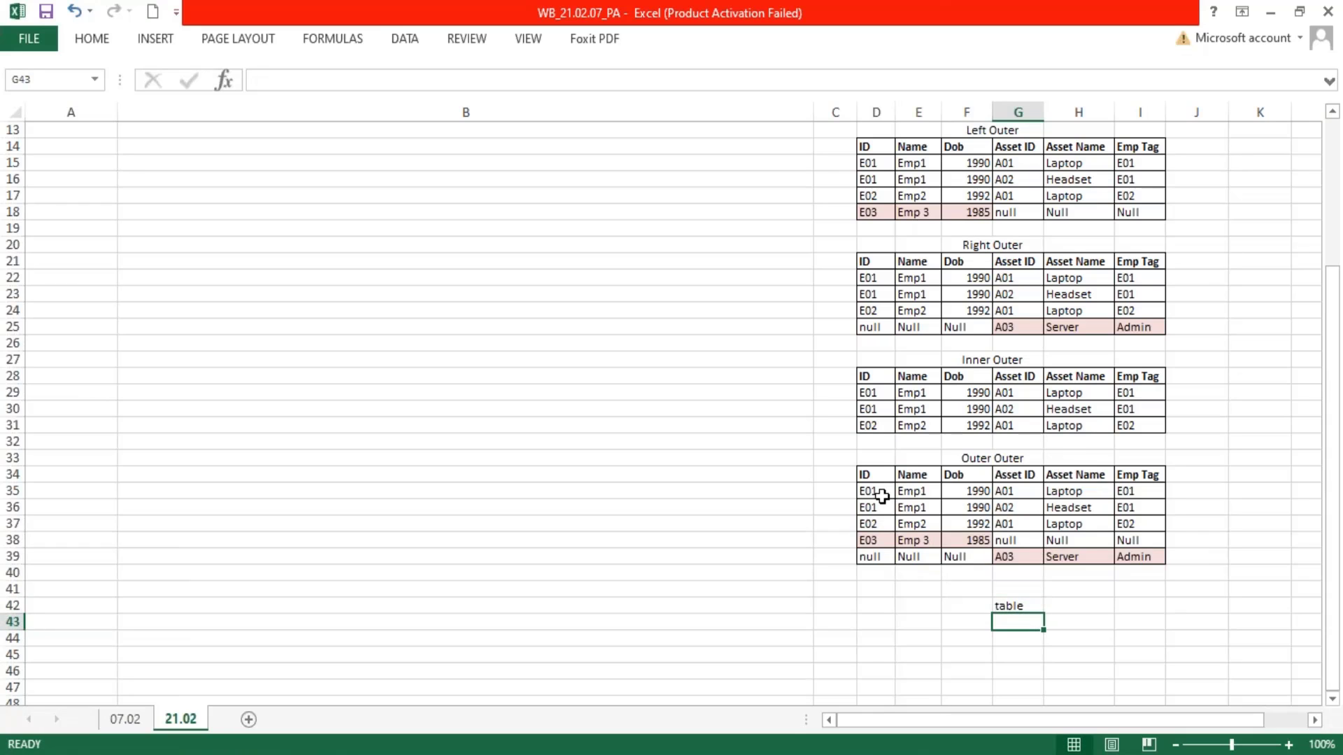
pyautogui.moveTo(851, 471); pyautogui.dragTo(1148, 539)
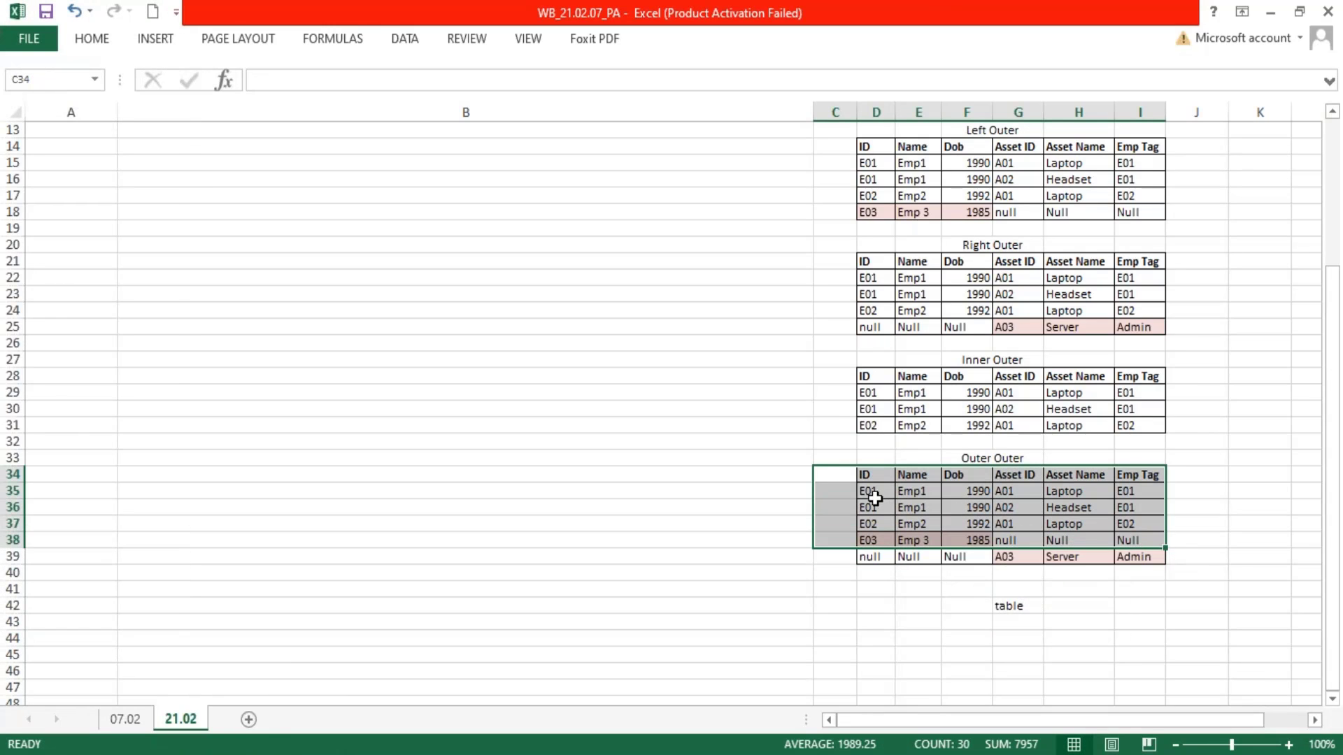
pyautogui.moveTo(869, 473); pyautogui.dragTo(1148, 540)
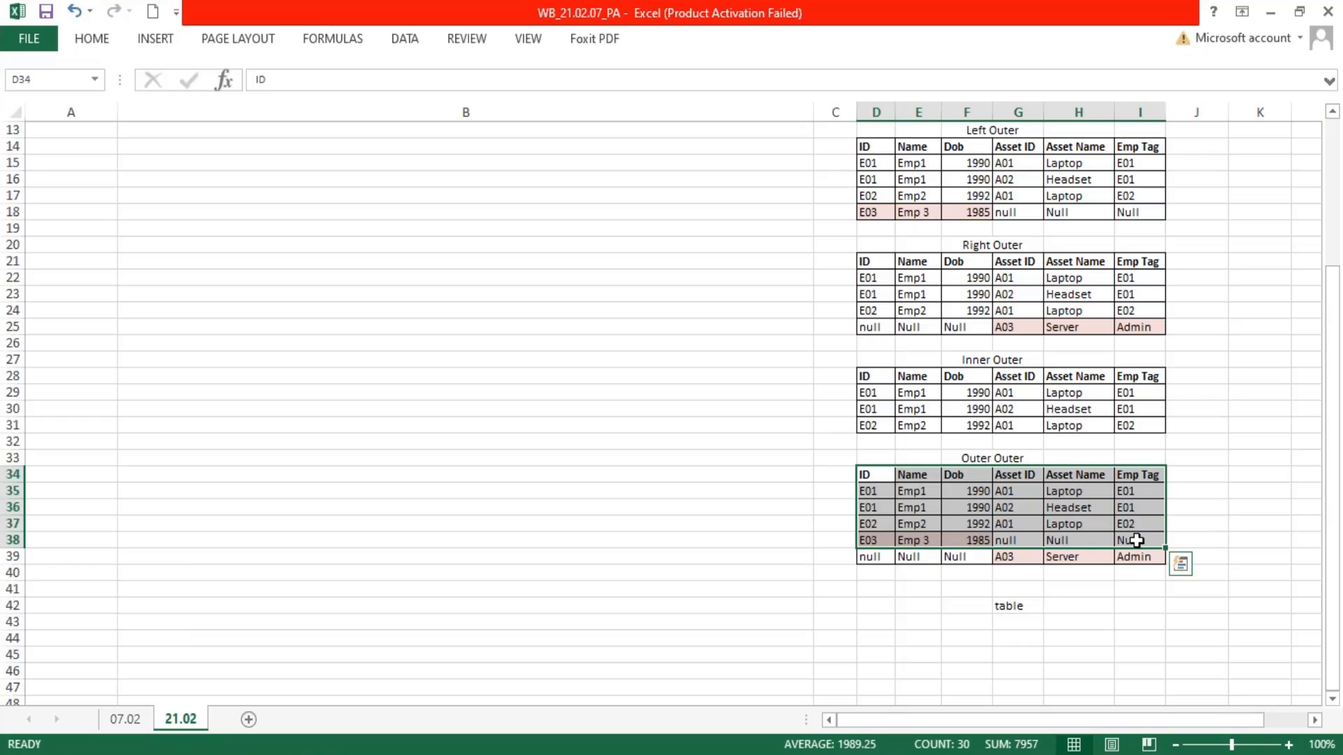
pyautogui.hotkey('ctrl', 'c')
pyautogui.click(879, 622)
pyautogui.hotkey('ctrl', 'v')
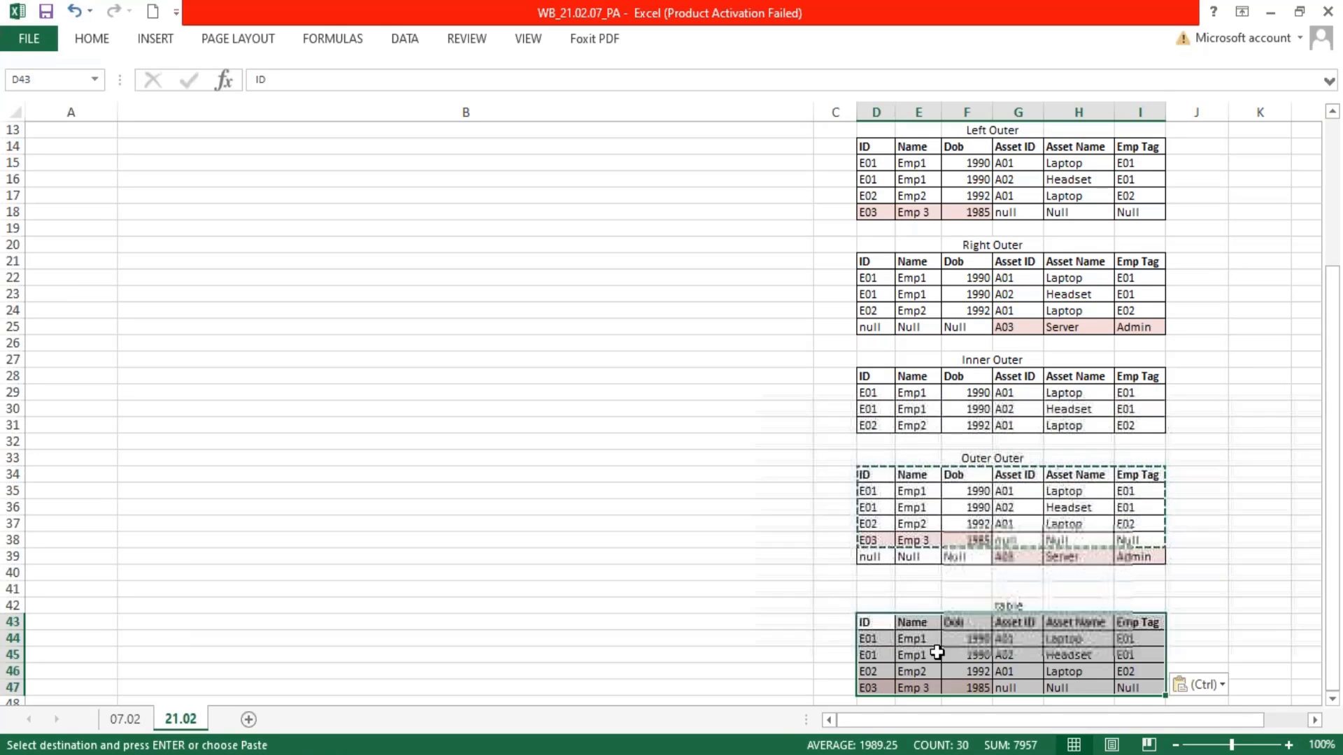
# Change the IDs in the copied table's four rows to E04, E05, E05 and E06
pyautogui.click(872, 638)
pyautogui.write('E04')
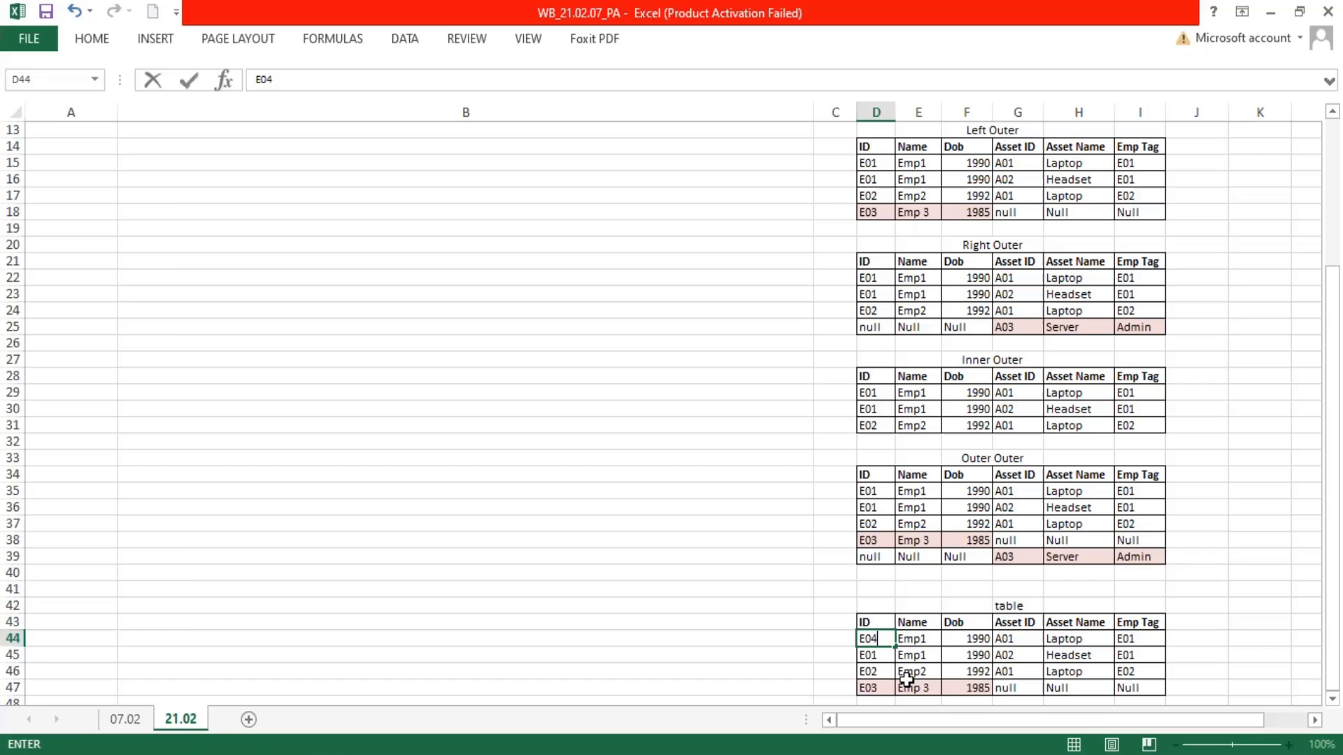
pyautogui.press('Return')
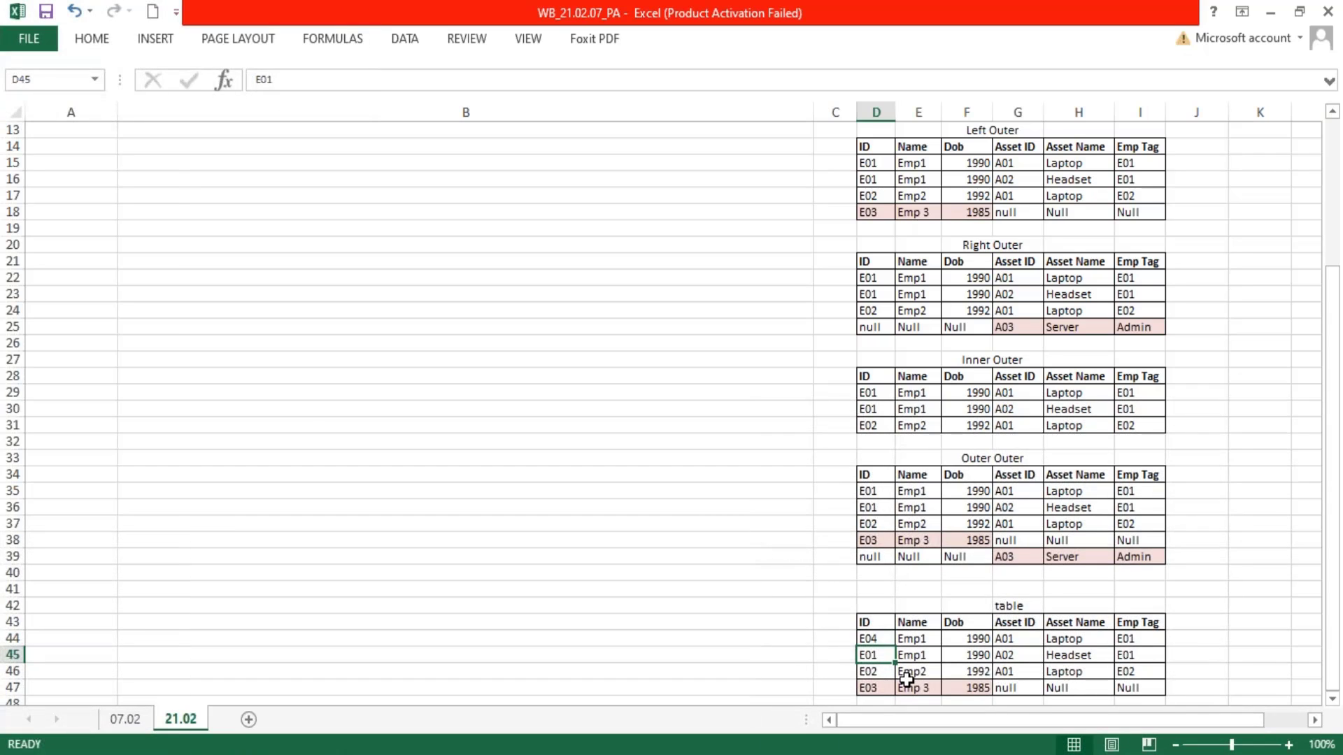
pyautogui.write('E05')
pyautogui.press('Return')
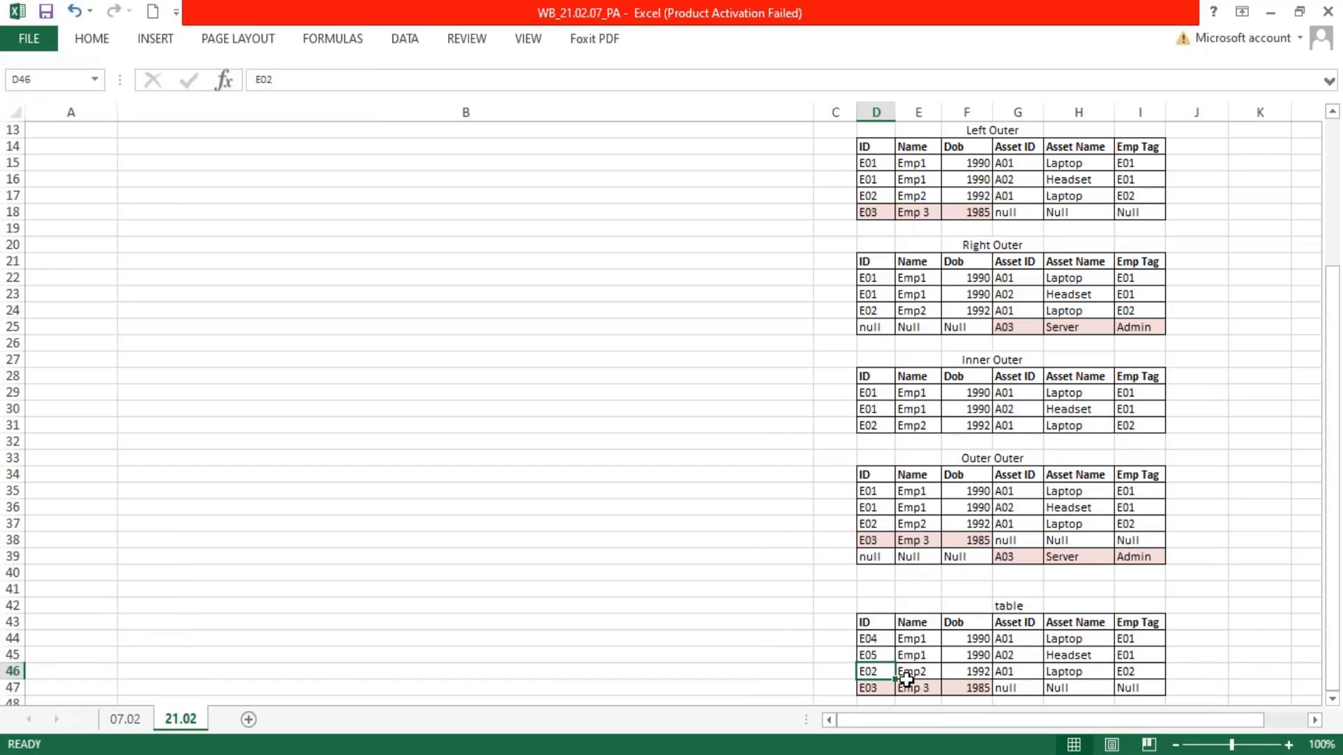
pyautogui.write('E05')
pyautogui.press('Return')
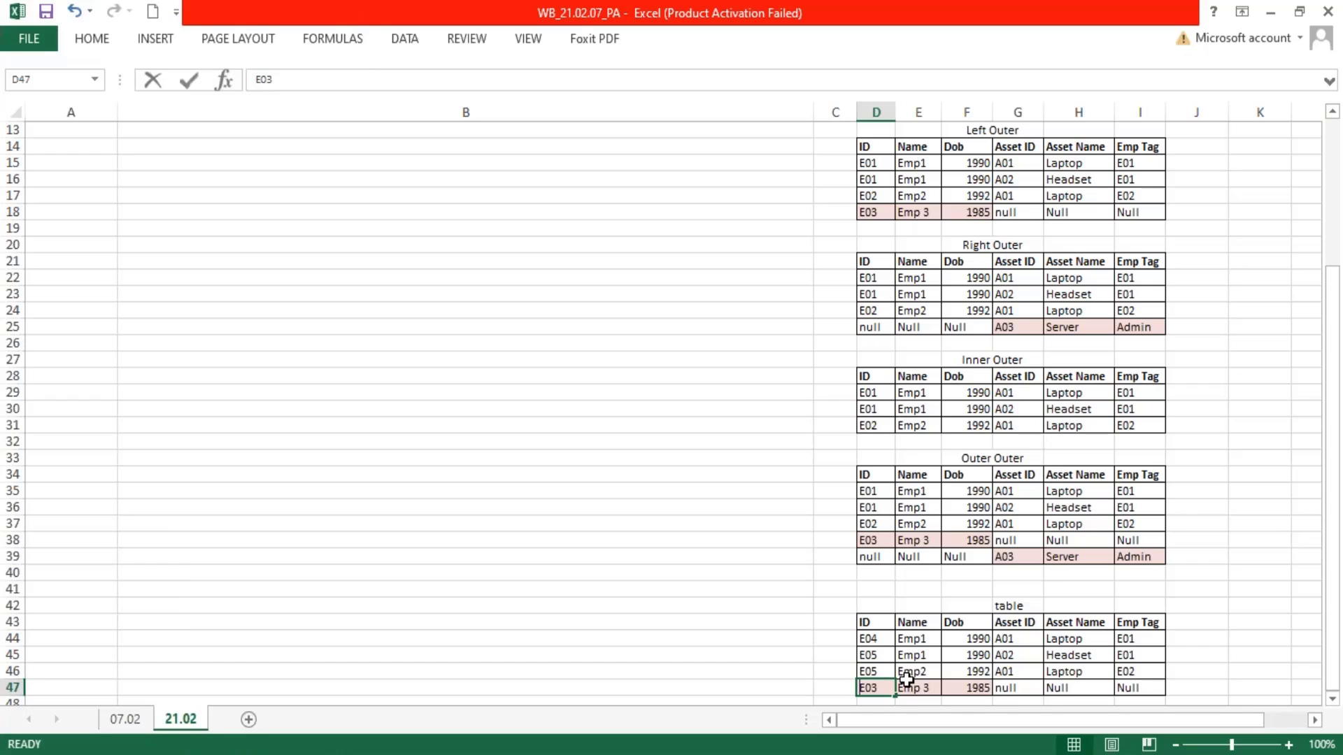
pyautogui.write('E06')
pyautogui.press('Return')
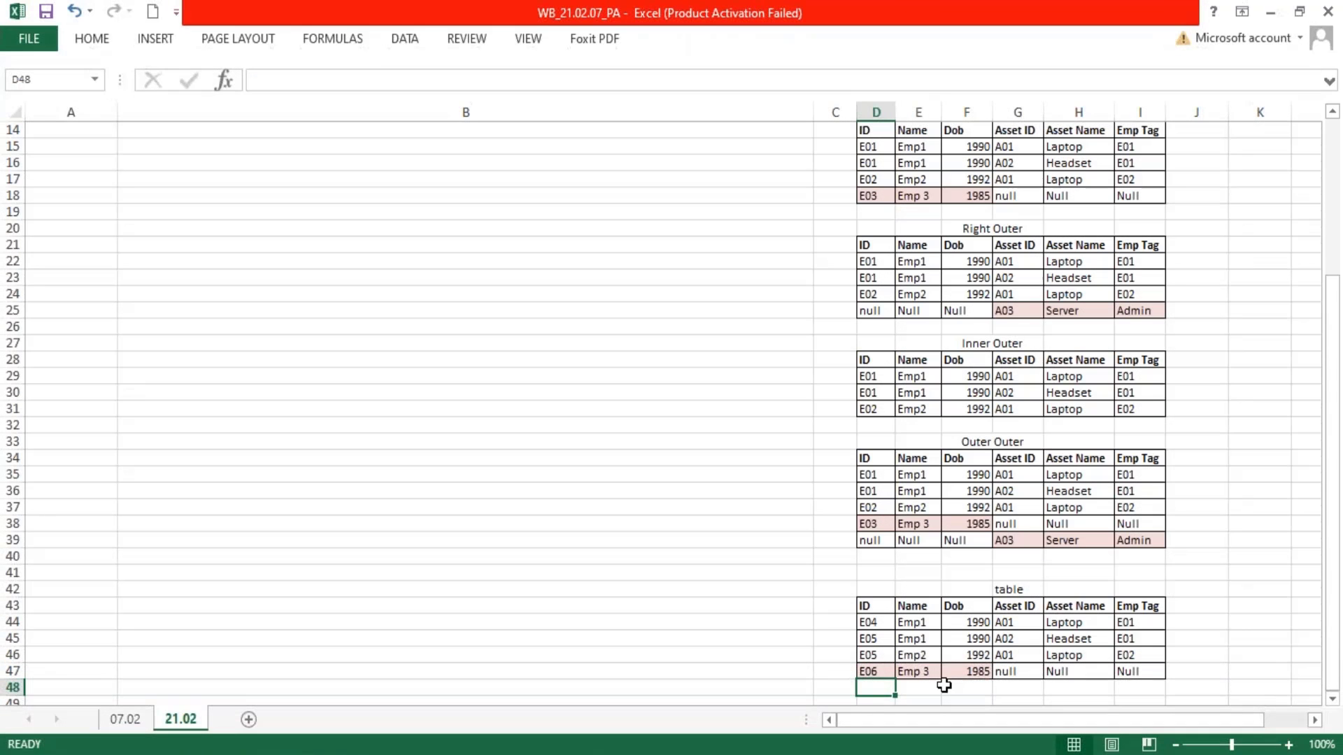
# Delete the Emp Tag cells I34:I47 from the Outer Outer table and the copied table, shifting cells left
pyautogui.moveTo(1147, 461); pyautogui.dragTo(1139, 671)
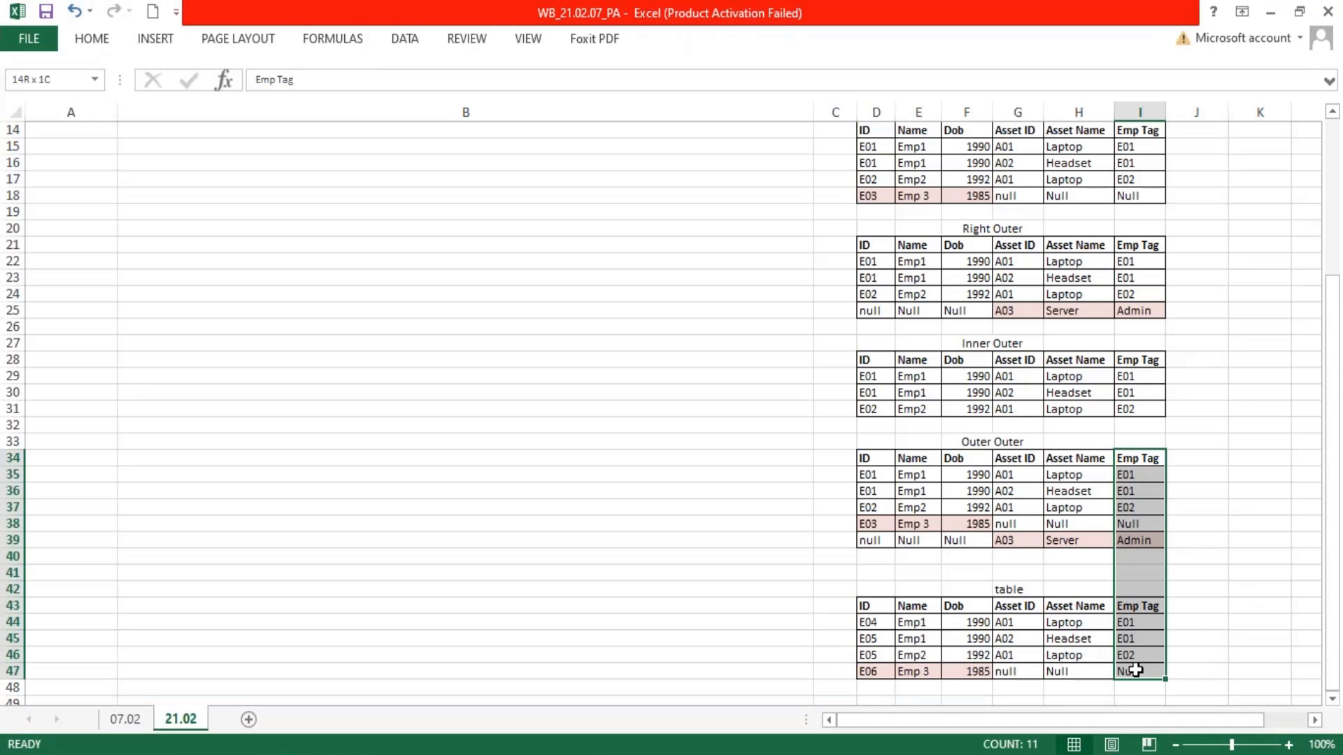
pyautogui.rightClick(1132, 637)
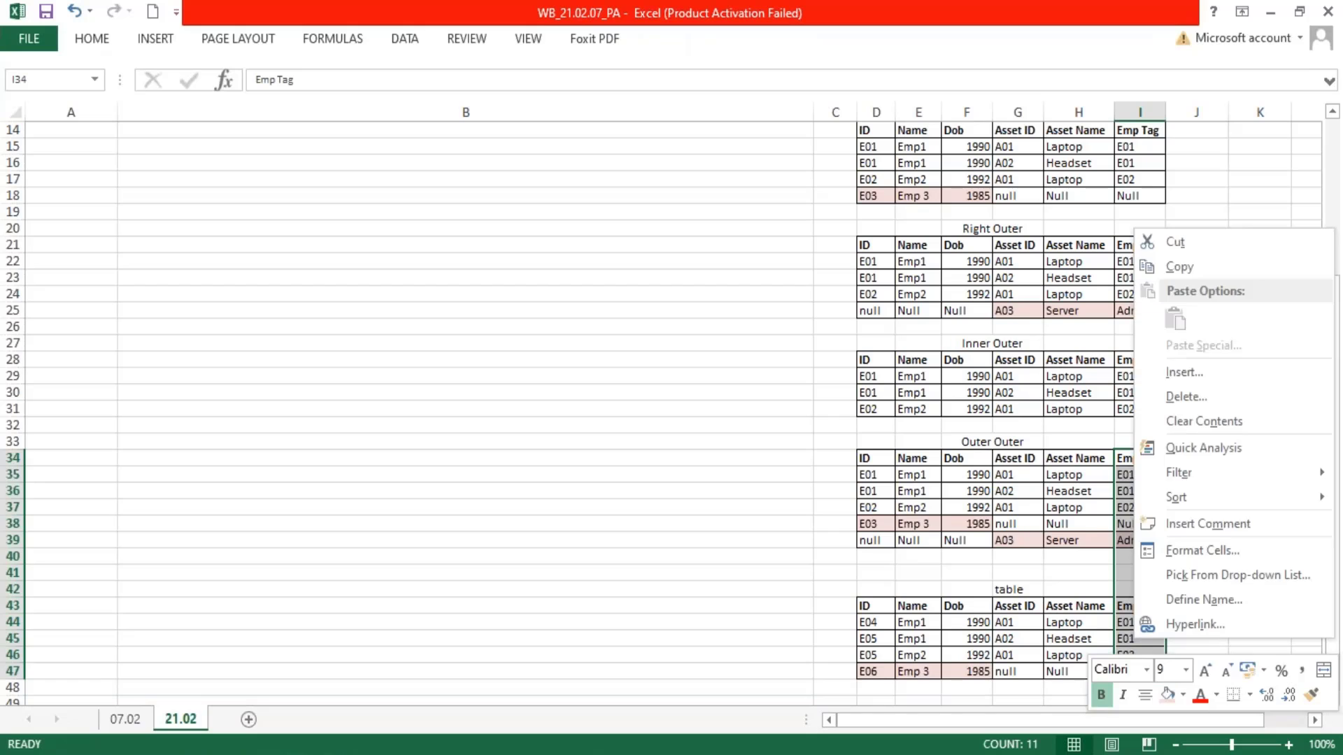
pyautogui.click(1189, 398)
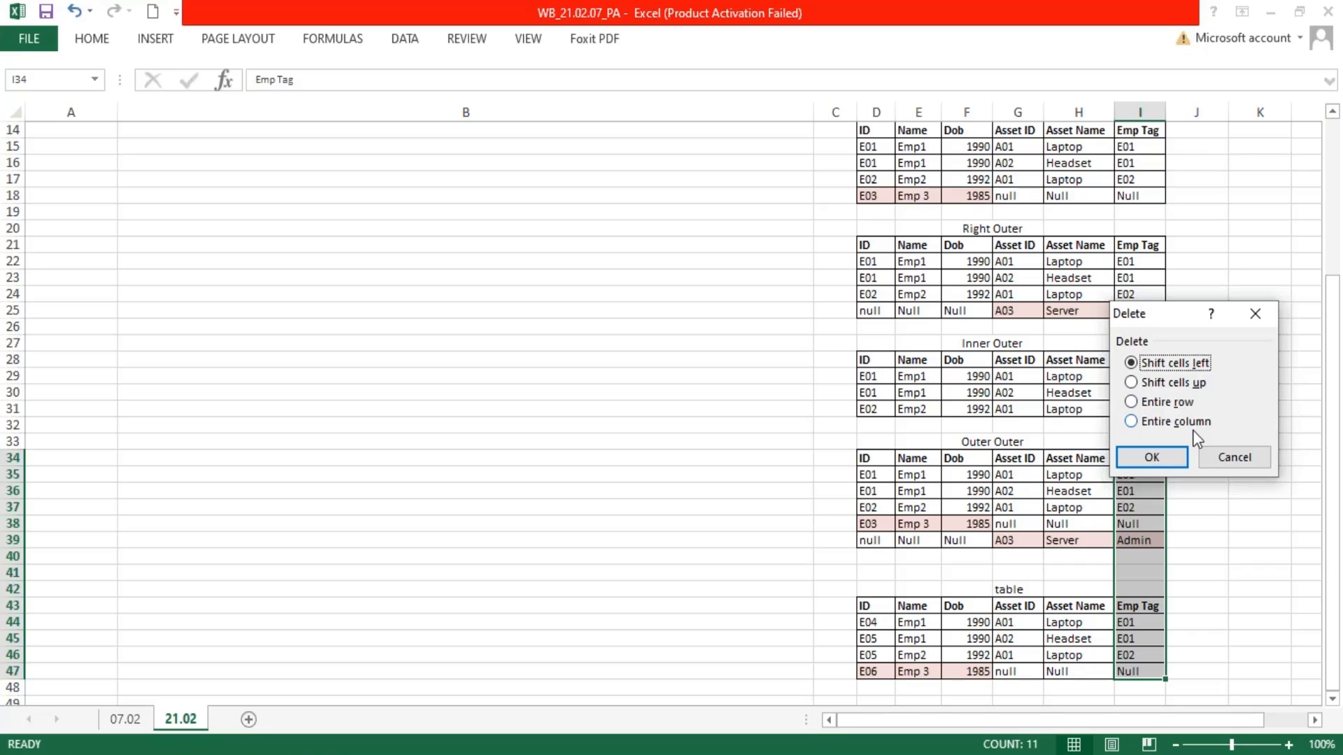
pyautogui.click(1165, 459)
pyautogui.click(1209, 492)
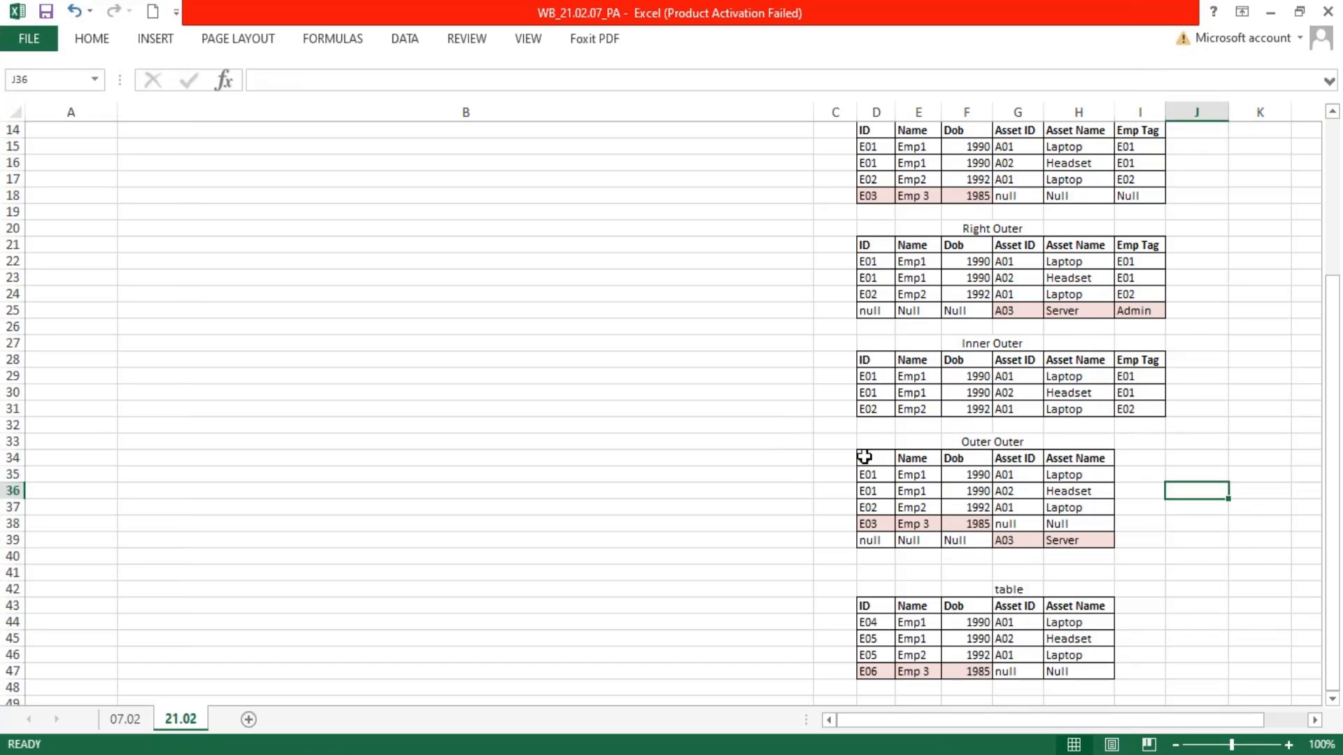
# Append the second table's rows directly below the Outer Outer rows by deleting cells D40:H43 and shifting cells up
pyautogui.moveTo(870, 459); pyautogui.dragTo(1074, 540)
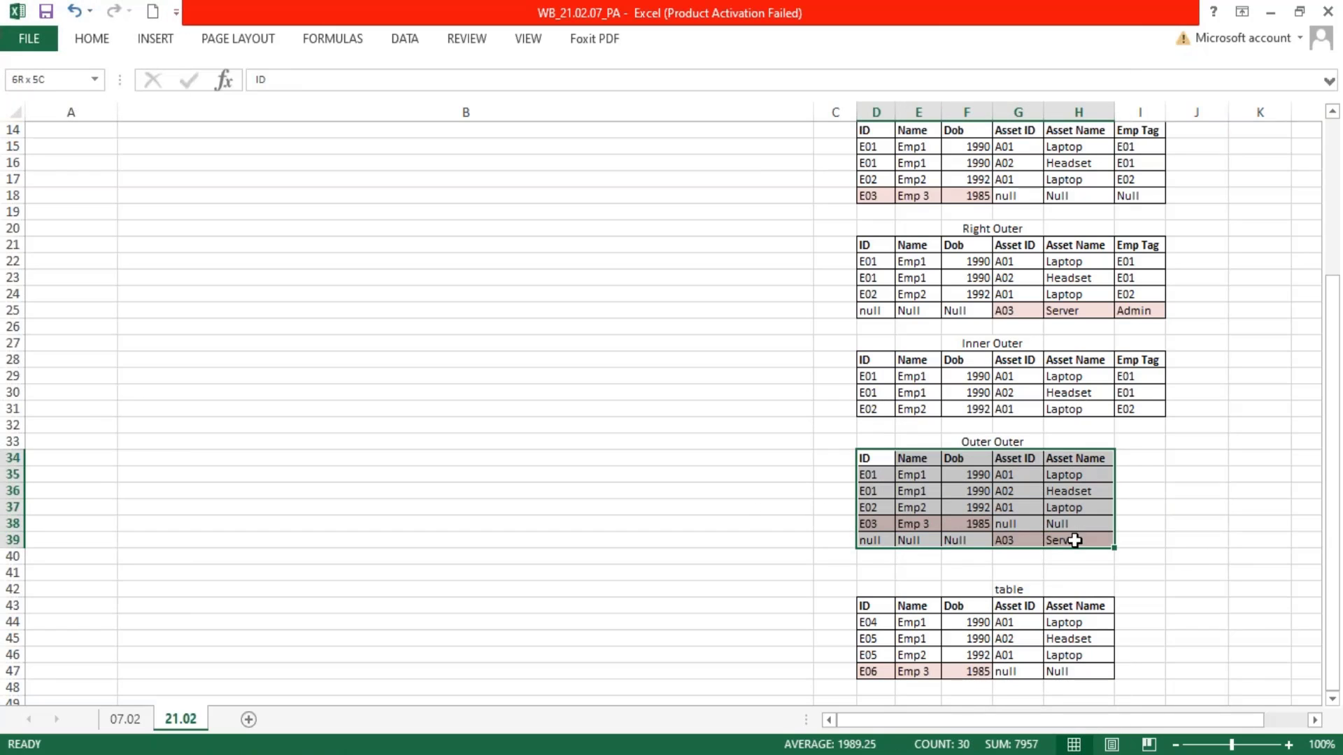
pyautogui.moveTo(869, 475); pyautogui.dragTo(1080, 544)
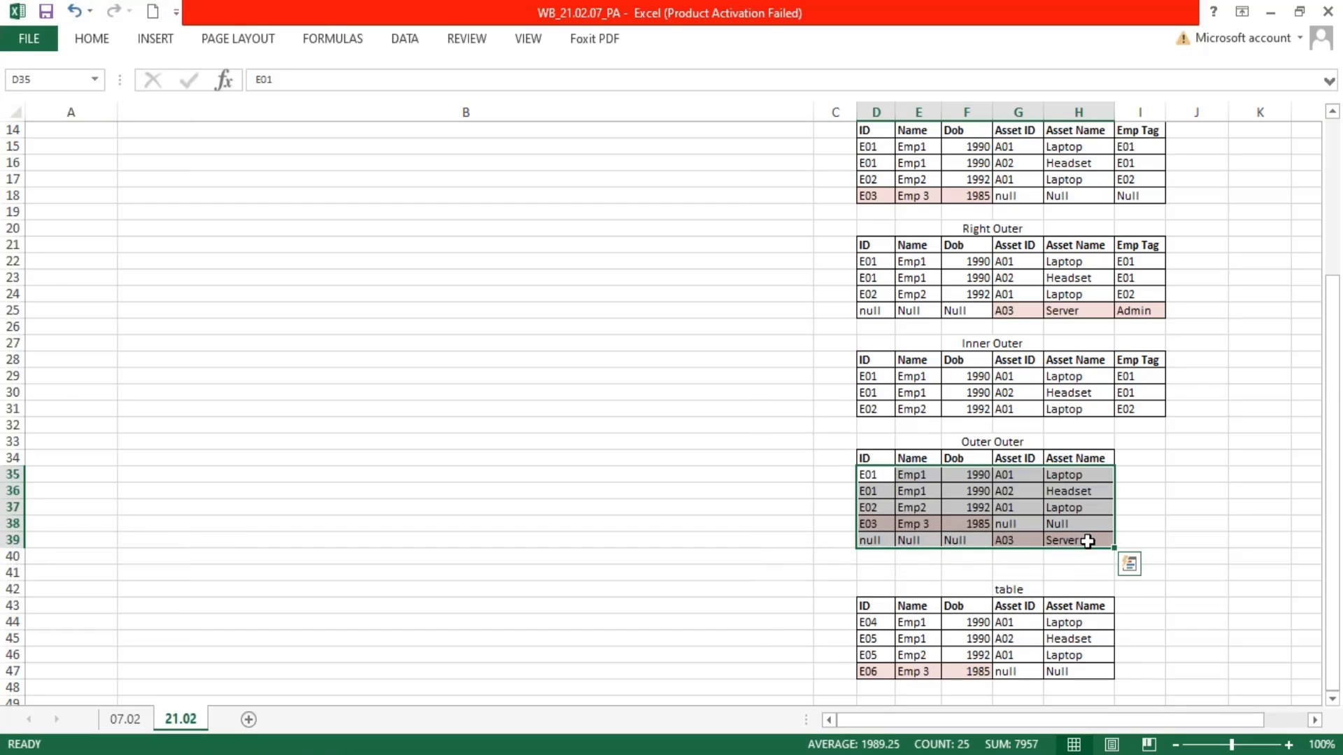
pyautogui.scroll(-1, 1092, 545)
pyautogui.moveTo(876, 579); pyautogui.dragTo(1070, 636)
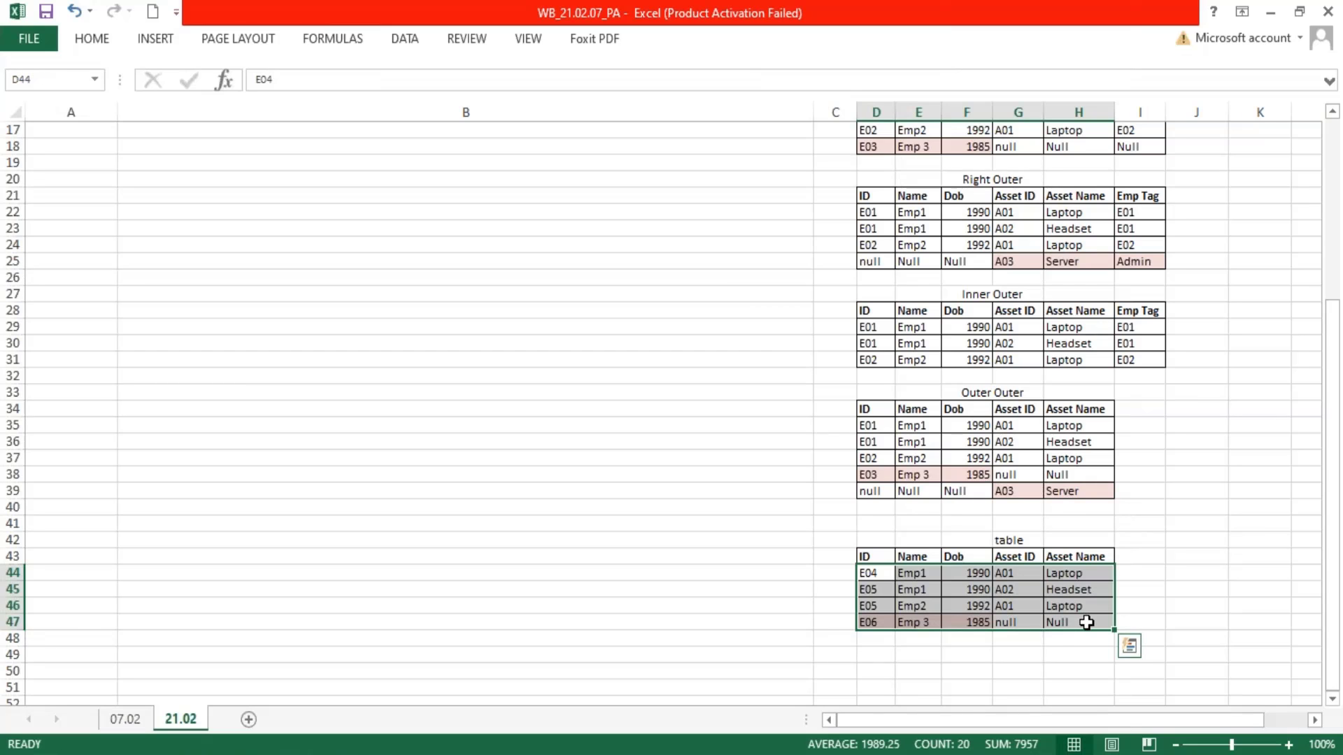
pyautogui.moveTo(867, 511); pyautogui.dragTo(1094, 550)
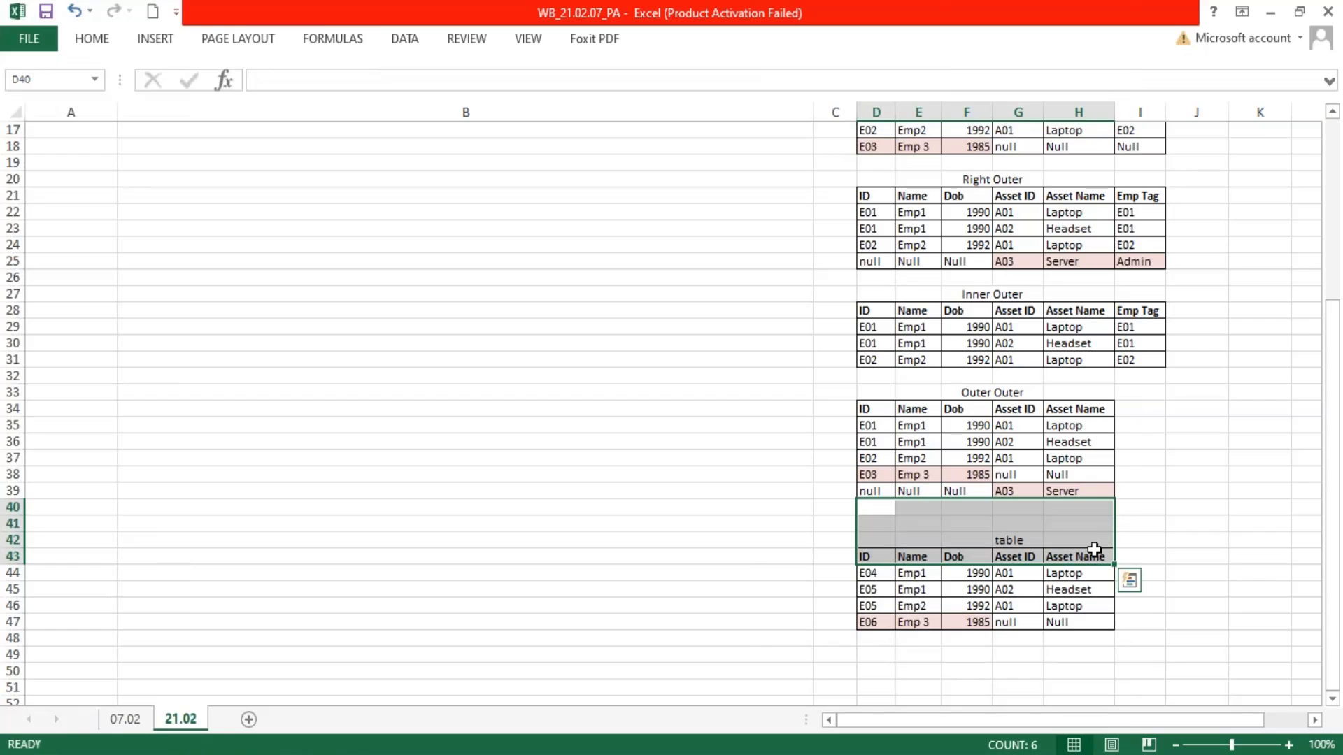
pyautogui.rightClick(1094, 550)
pyautogui.click(1150, 307)
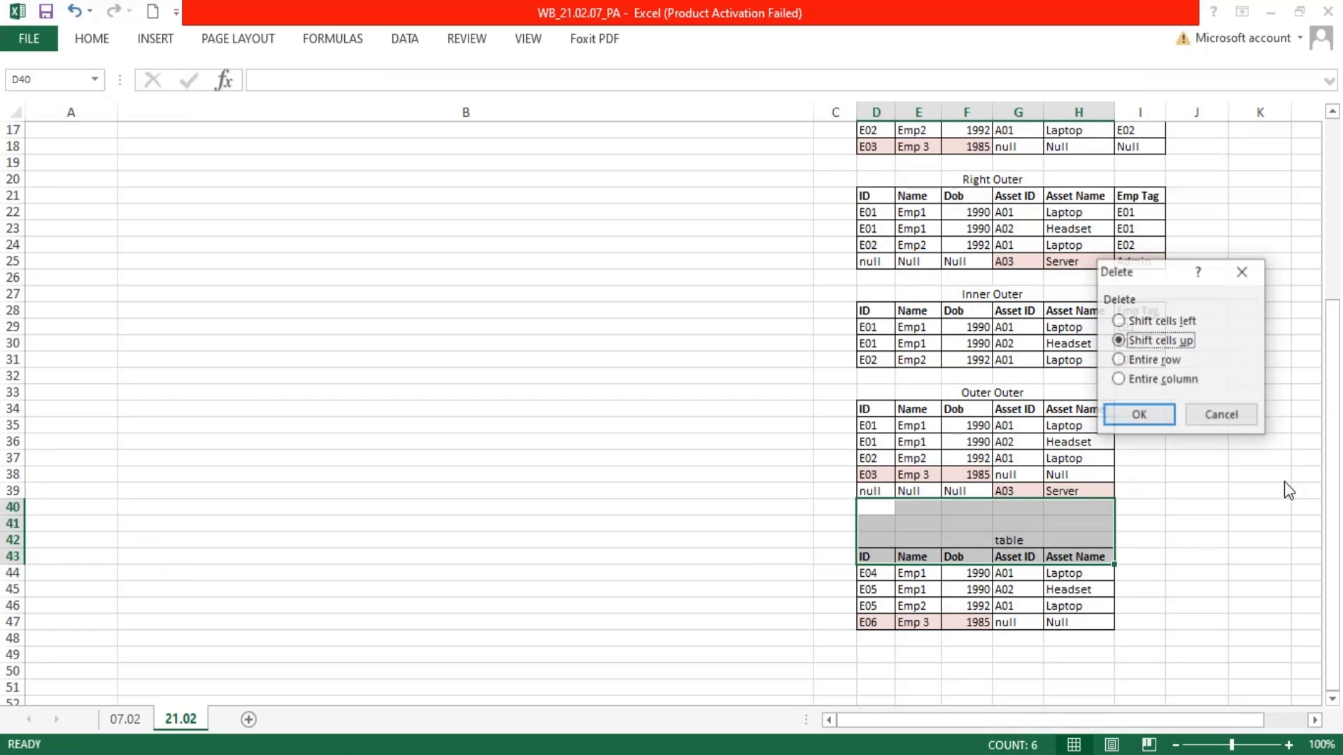
pyautogui.click(1143, 415)
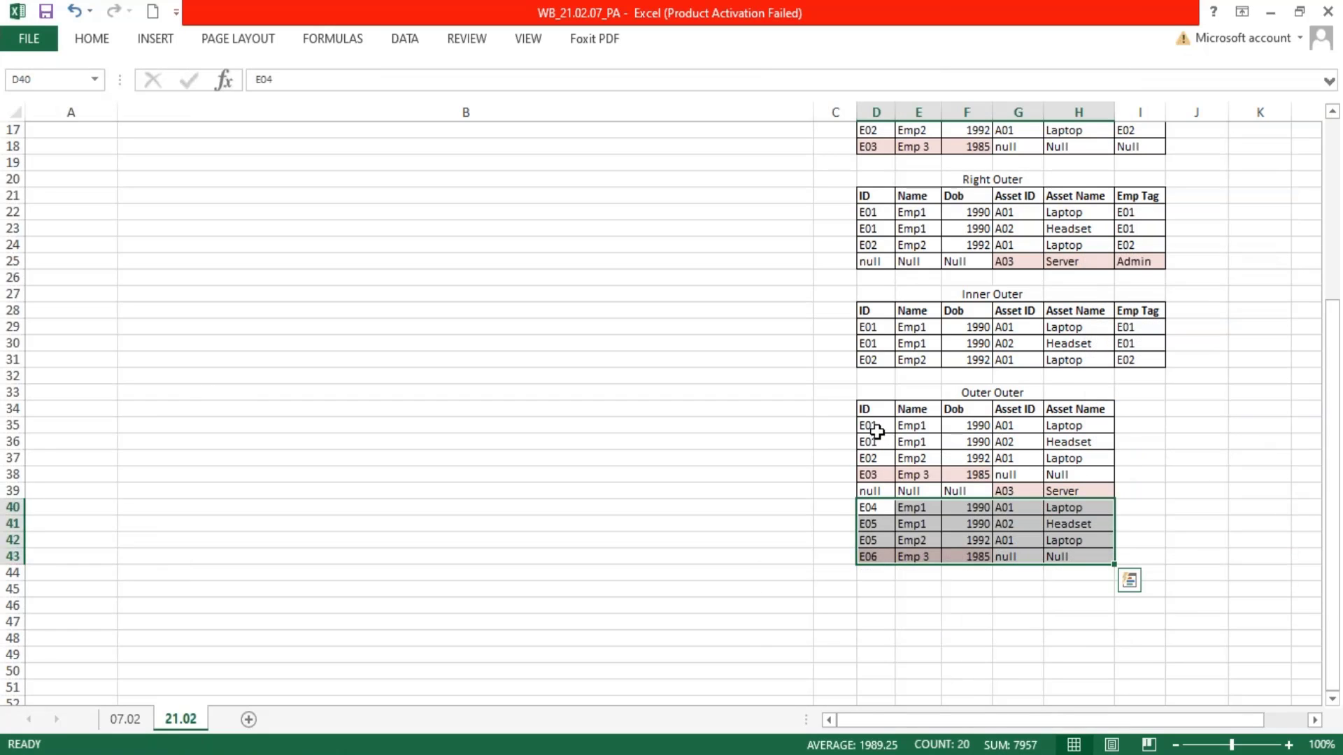
pyautogui.moveTo(876, 430); pyautogui.dragTo(1085, 557)
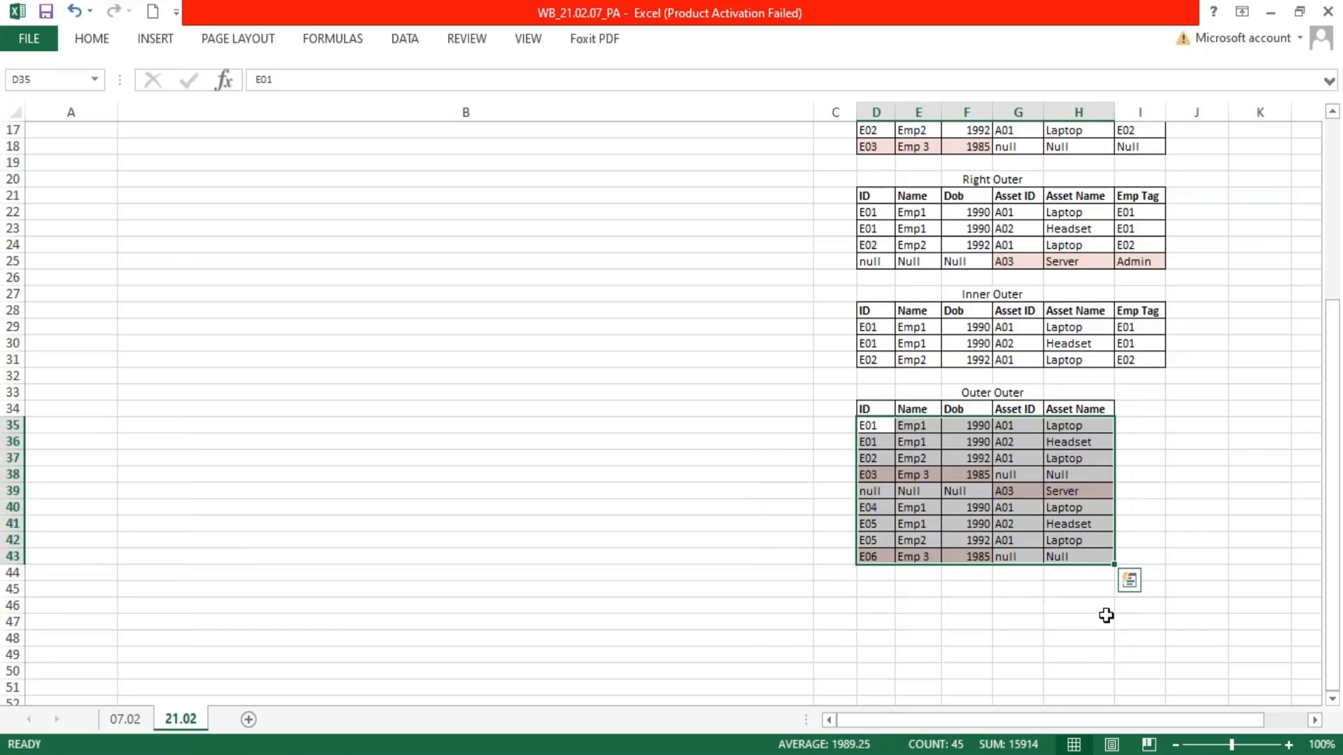
pyautogui.click(1102, 618)
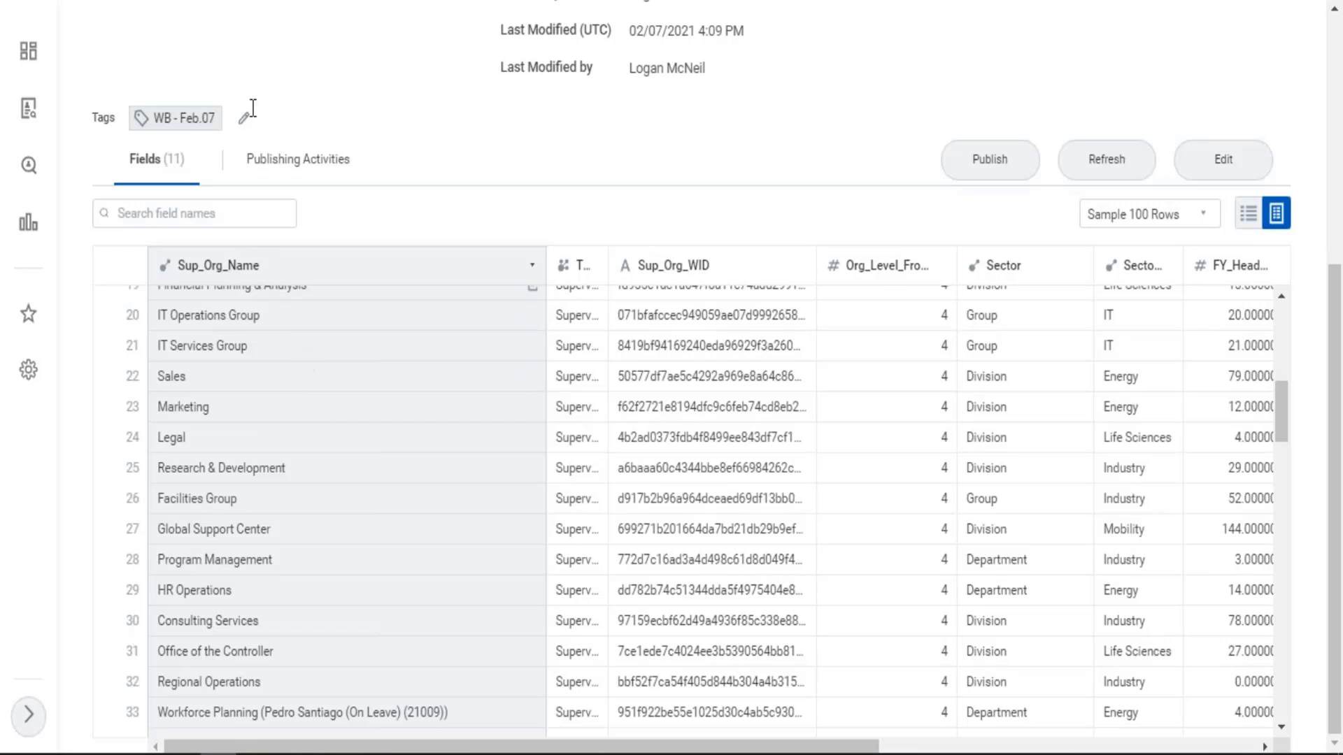
# Switch to Workday's Data Catalog and start a derived dataset based on WB - Feb.07 - DDS01 - 01 - Company Details
pyautogui.scroll(5, 354, 306)
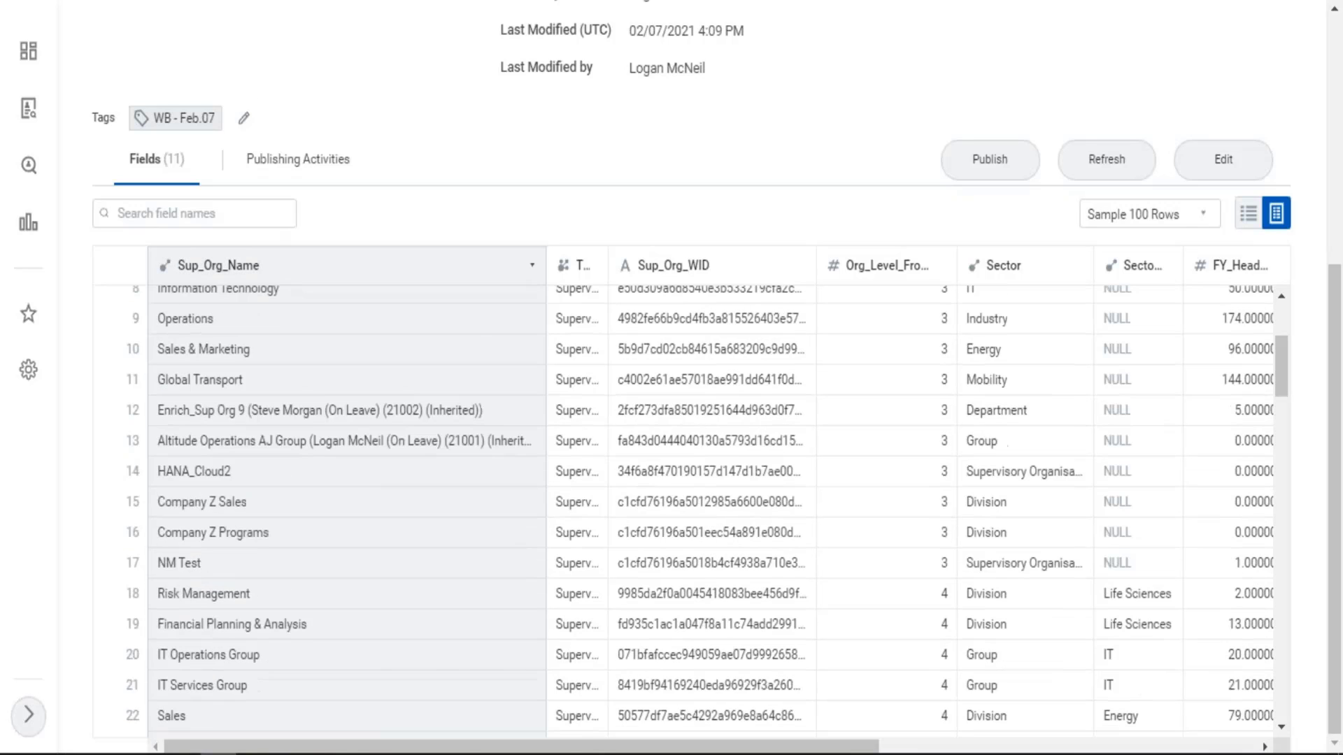
pyautogui.scroll(5, 908, 161)
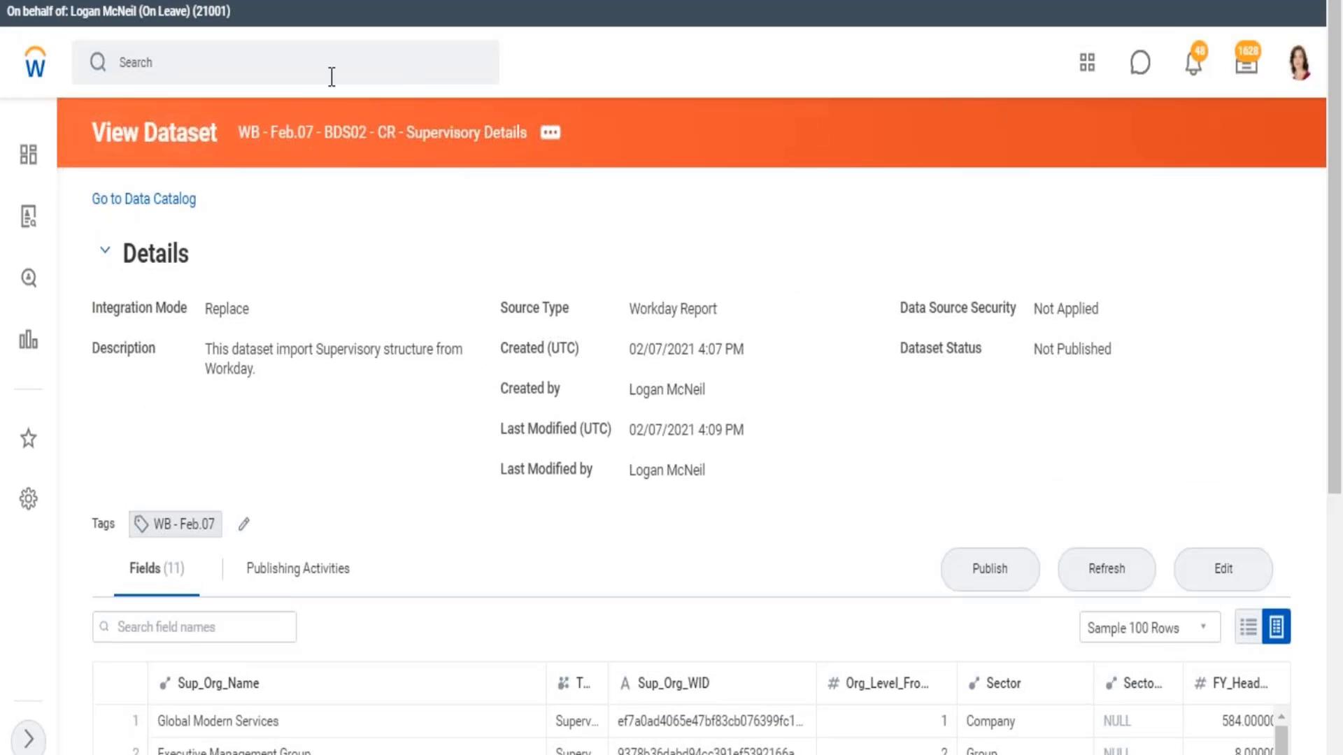
pyautogui.click(161, 201)
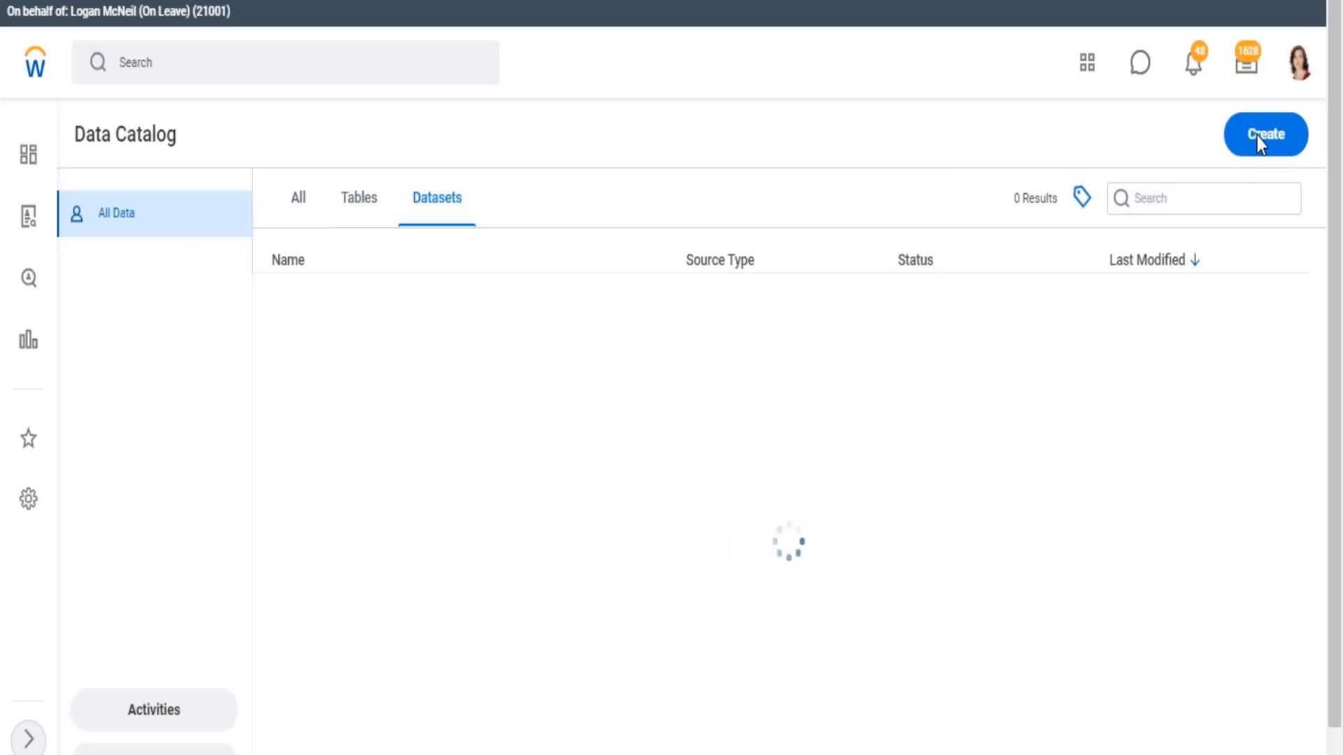
pyautogui.click(1257, 136)
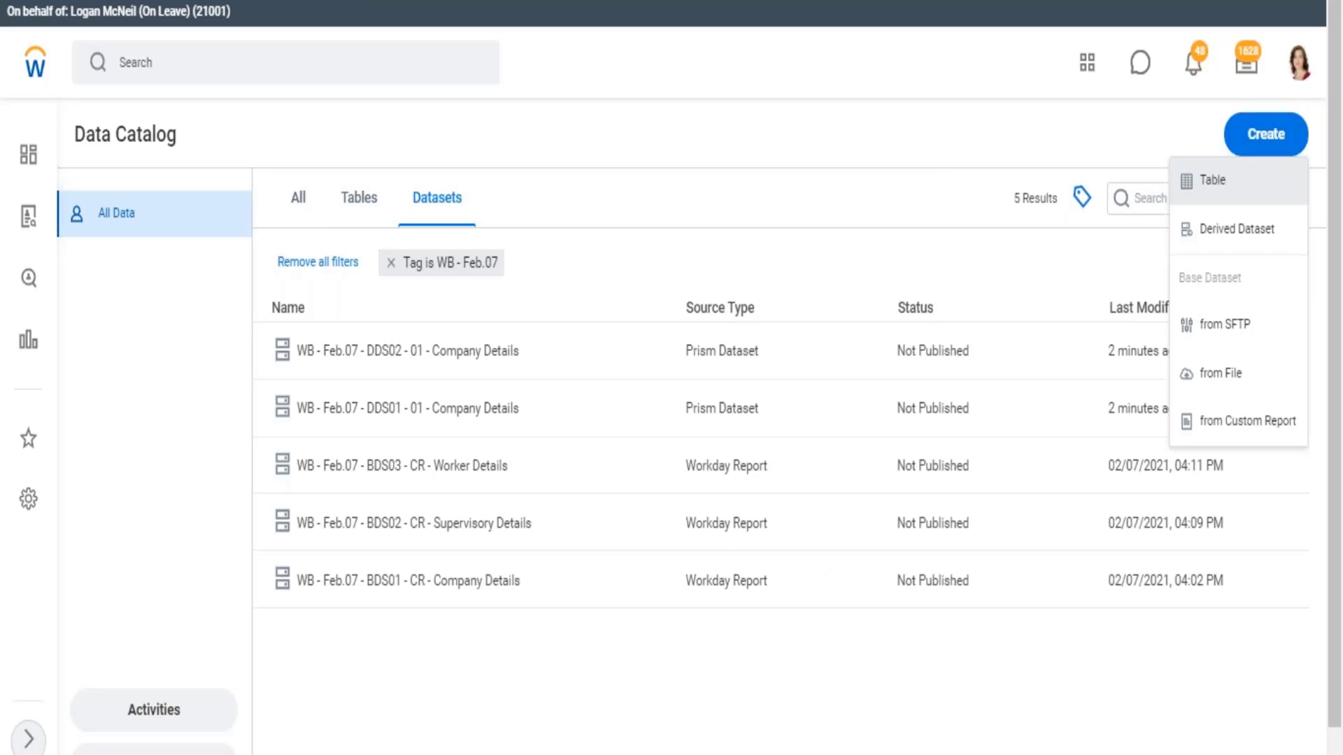
pyautogui.click(1228, 241)
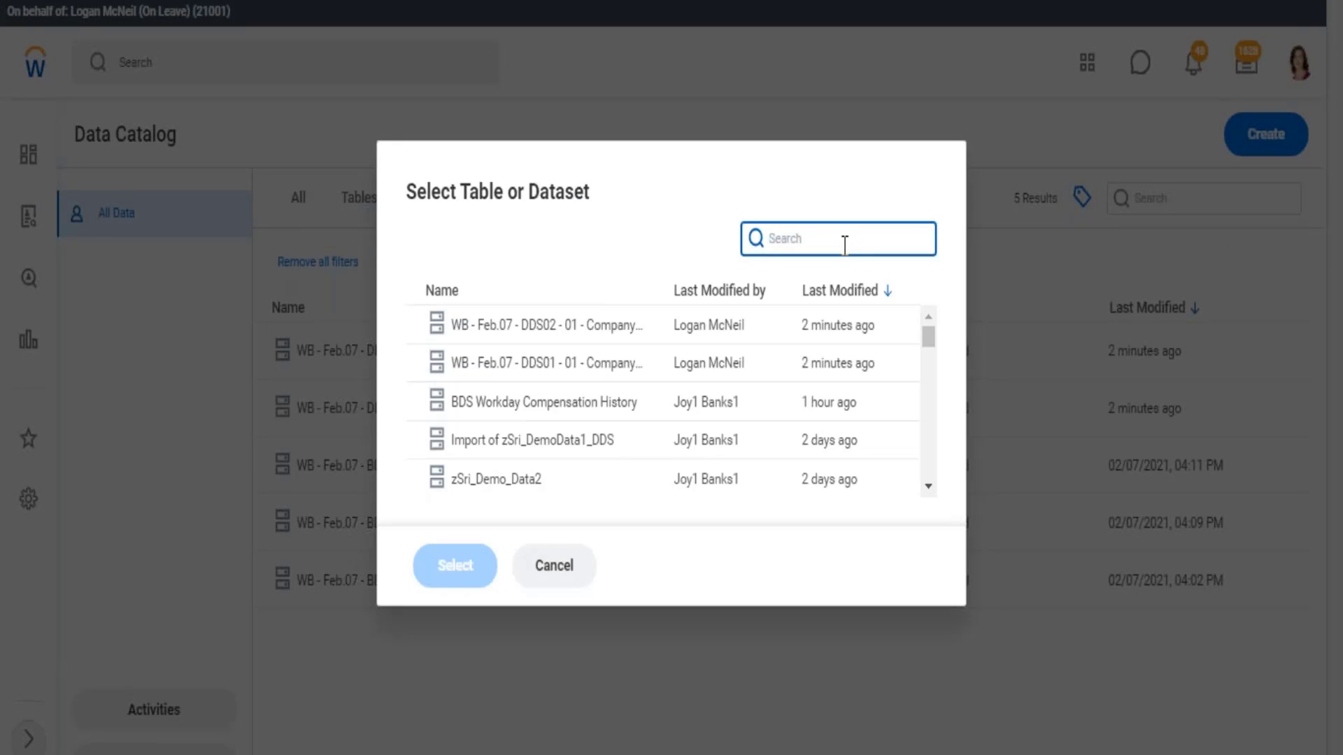
pyautogui.click(573, 368)
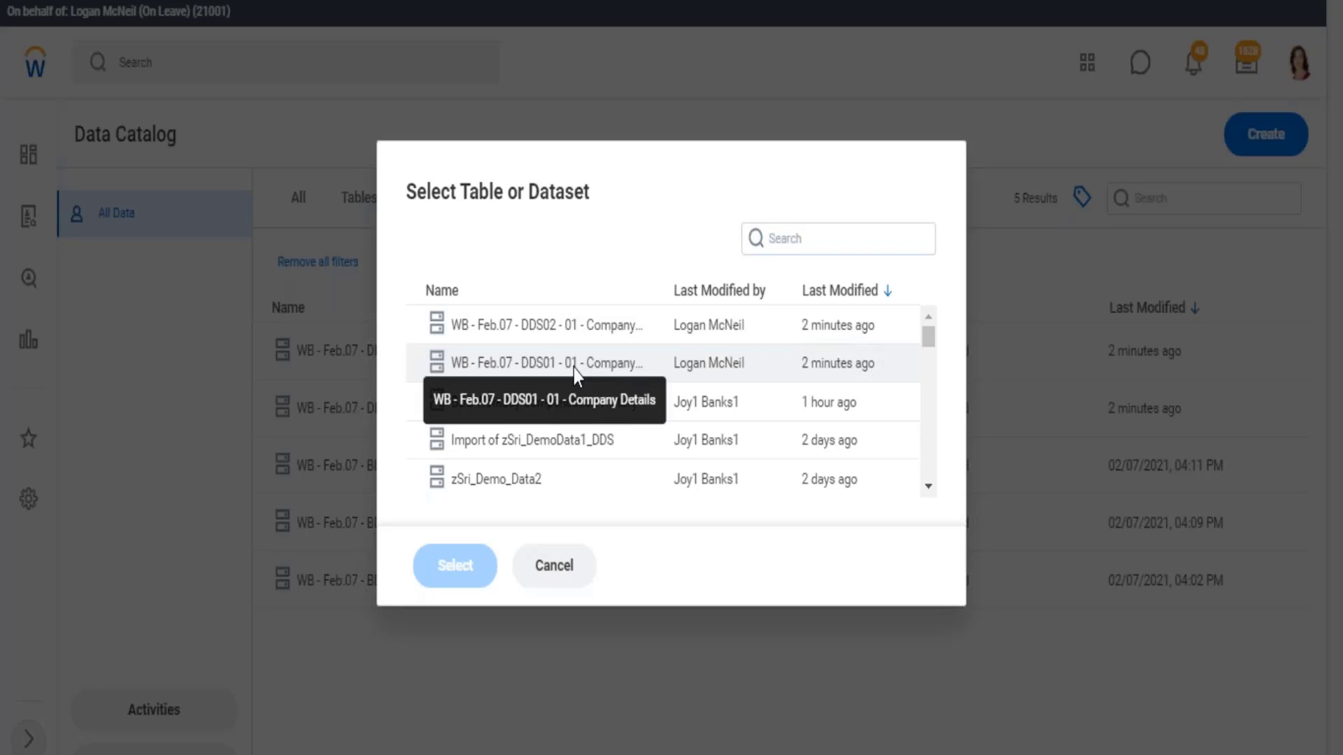
pyautogui.click(458, 570)
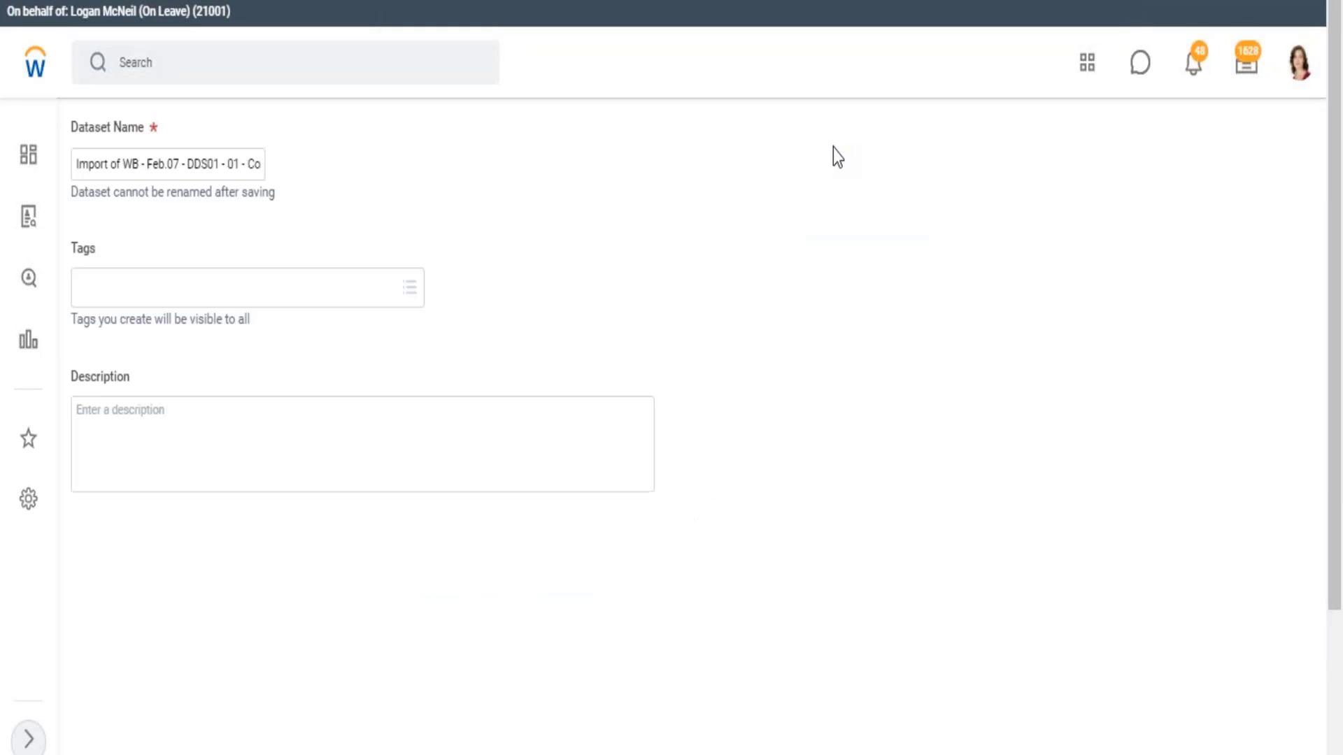
# Name the derived dataset WB - Feb.07 - DDS03 - 02 - Company Details, removing the Import of prefix
pyautogui.click(126, 165)
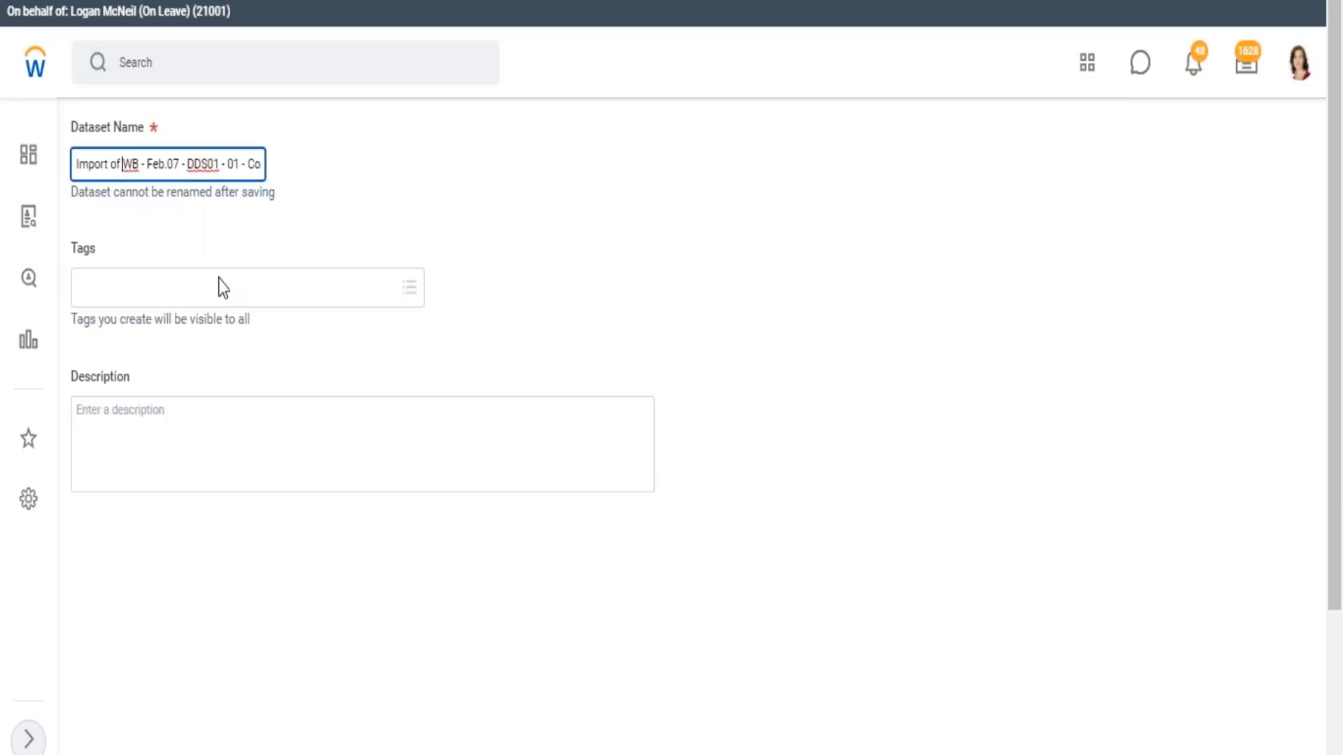
pyautogui.press('BackSpace')
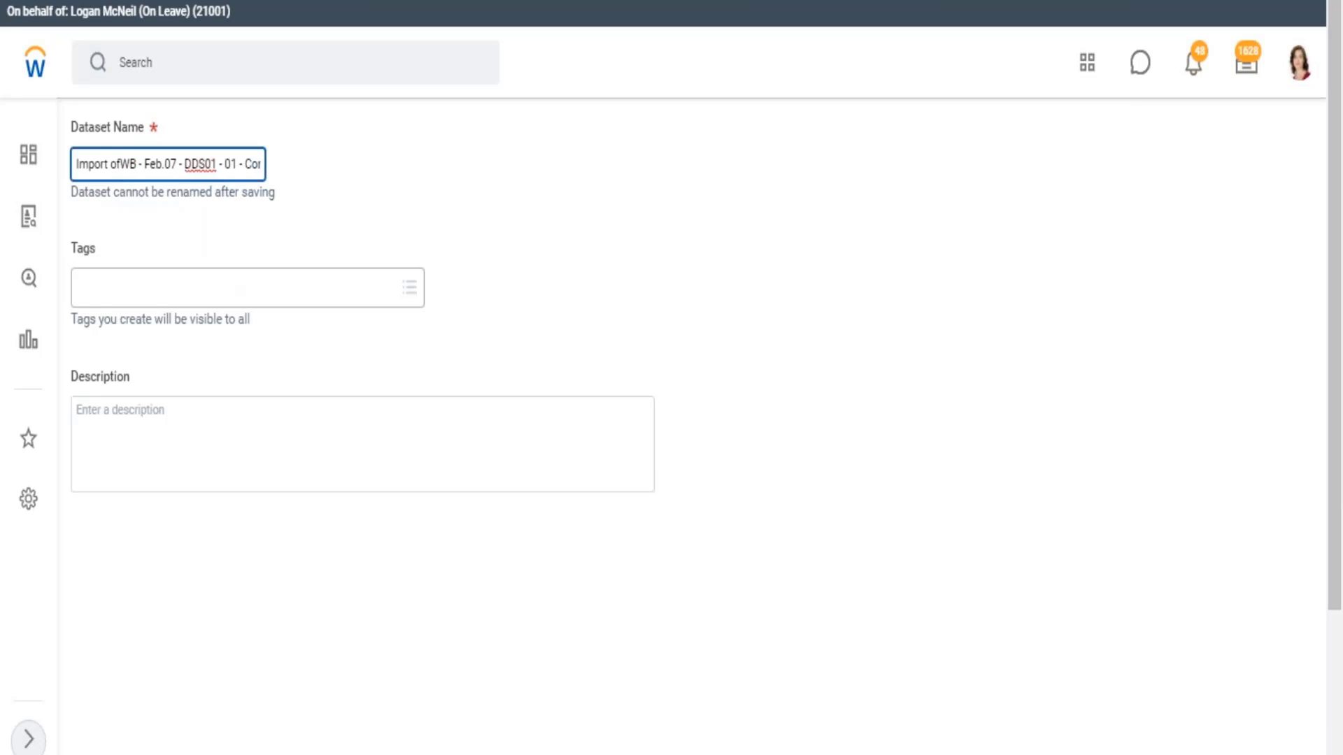
pyautogui.press('BackSpace')
pyautogui.press('BackSpace')
pyautogui.press('BackSpace')
pyautogui.press('BackSpace')
pyautogui.press('BackSpace')
pyautogui.press('BackSpace')
pyautogui.press('BackSpace')
pyautogui.press('BackSpace')
pyautogui.press('BackSpace')
pyautogui.press('Right')
pyautogui.press('Right')
pyautogui.press('Right')
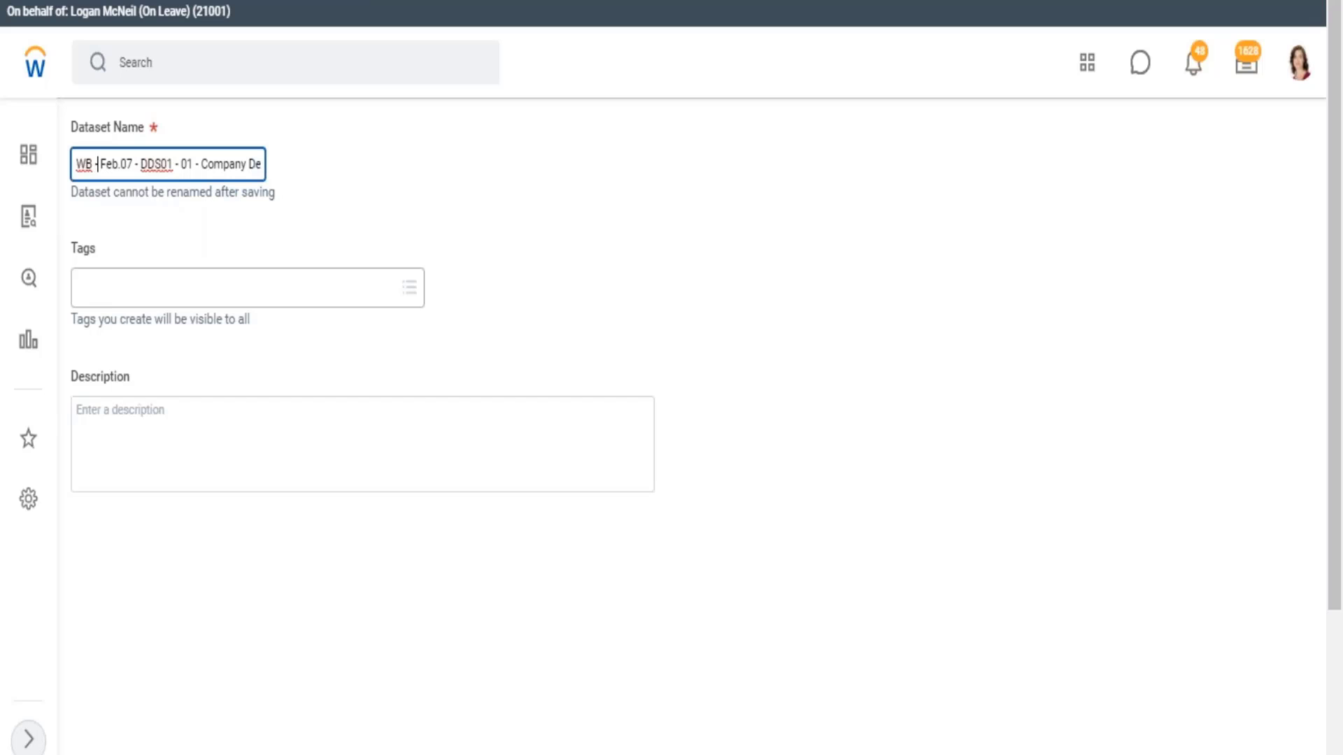
pyautogui.press('Right')
pyautogui.press('Right')
pyautogui.press('Right')
pyautogui.press('Right')
pyautogui.press('Right')
pyautogui.press('Right')
pyautogui.press('Right')
pyautogui.press('Right')
pyautogui.press('BackSpace')
pyautogui.write('3')
pyautogui.press('Right')
pyautogui.press('Right')
pyautogui.press('Right')
pyautogui.press('BackSpace')
pyautogui.write('2')
# Tag the derived dataset with WB - Feb.07 and save it
pyautogui.click(234, 287)
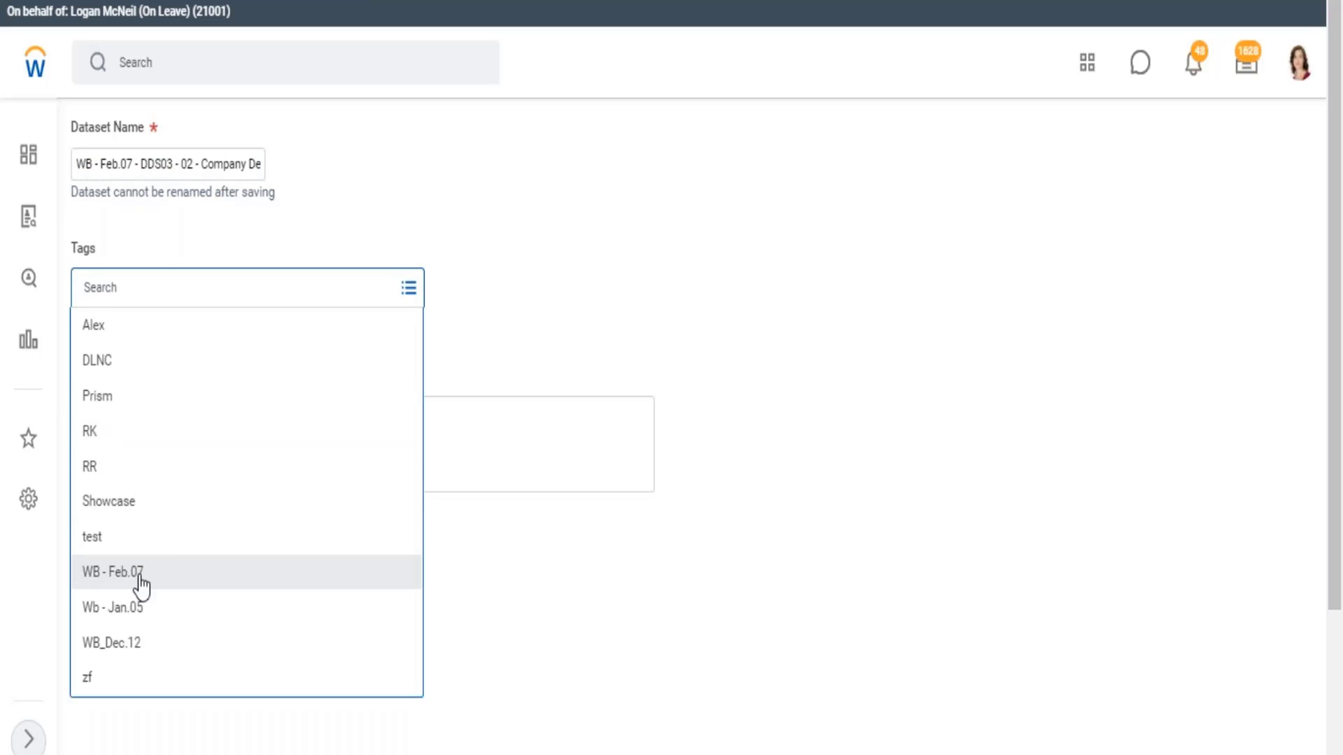
pyautogui.click(140, 577)
pyautogui.scroll(-3, 909, 311)
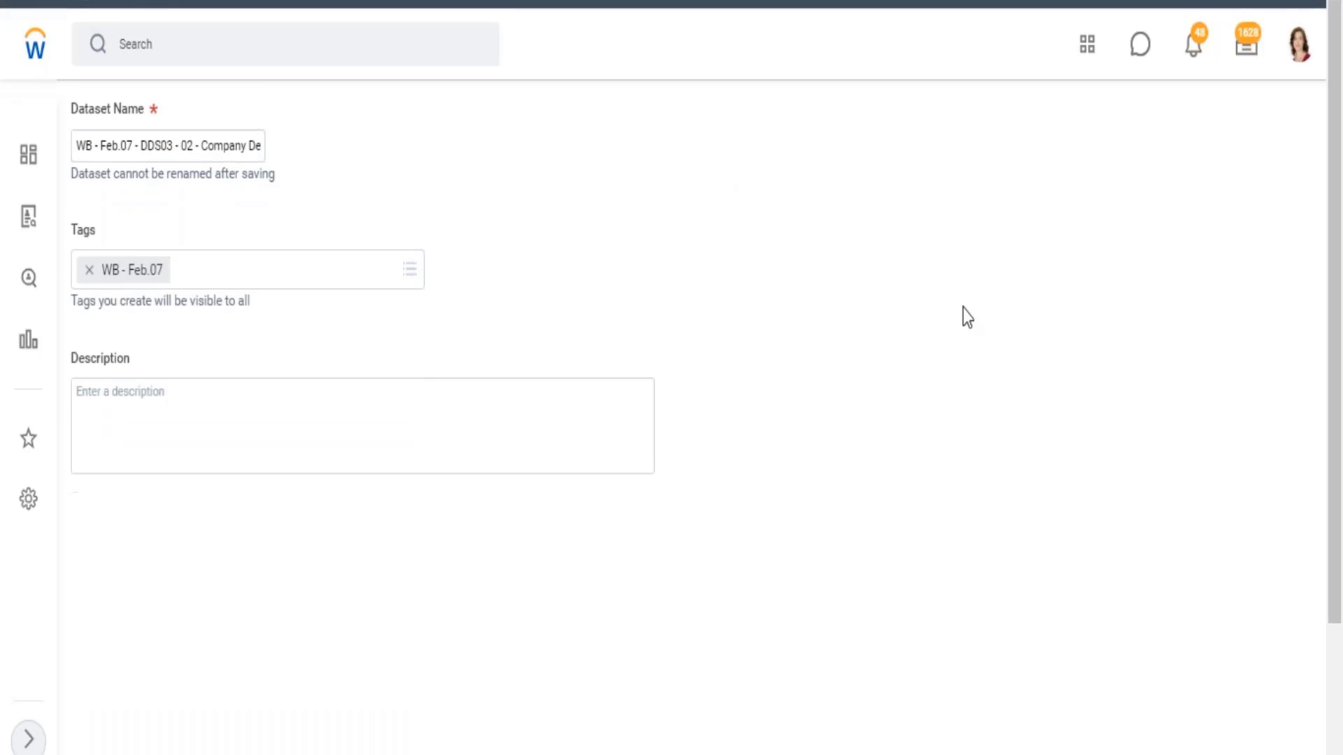
pyautogui.click(135, 742)
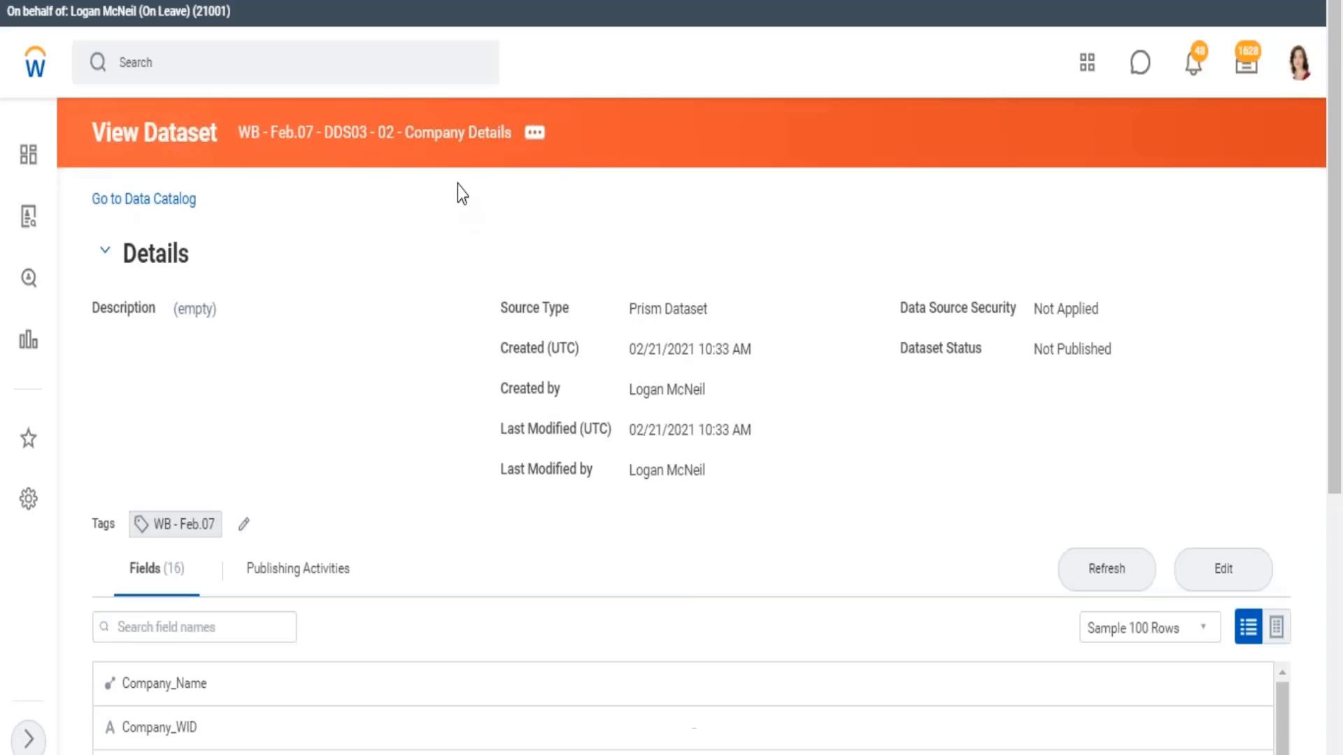
# Open the DDS03 dataset for editing, and switch to the open edit page of WB - Feb.07 - DDS01 - 01 - Company Details
pyautogui.click(1235, 586)
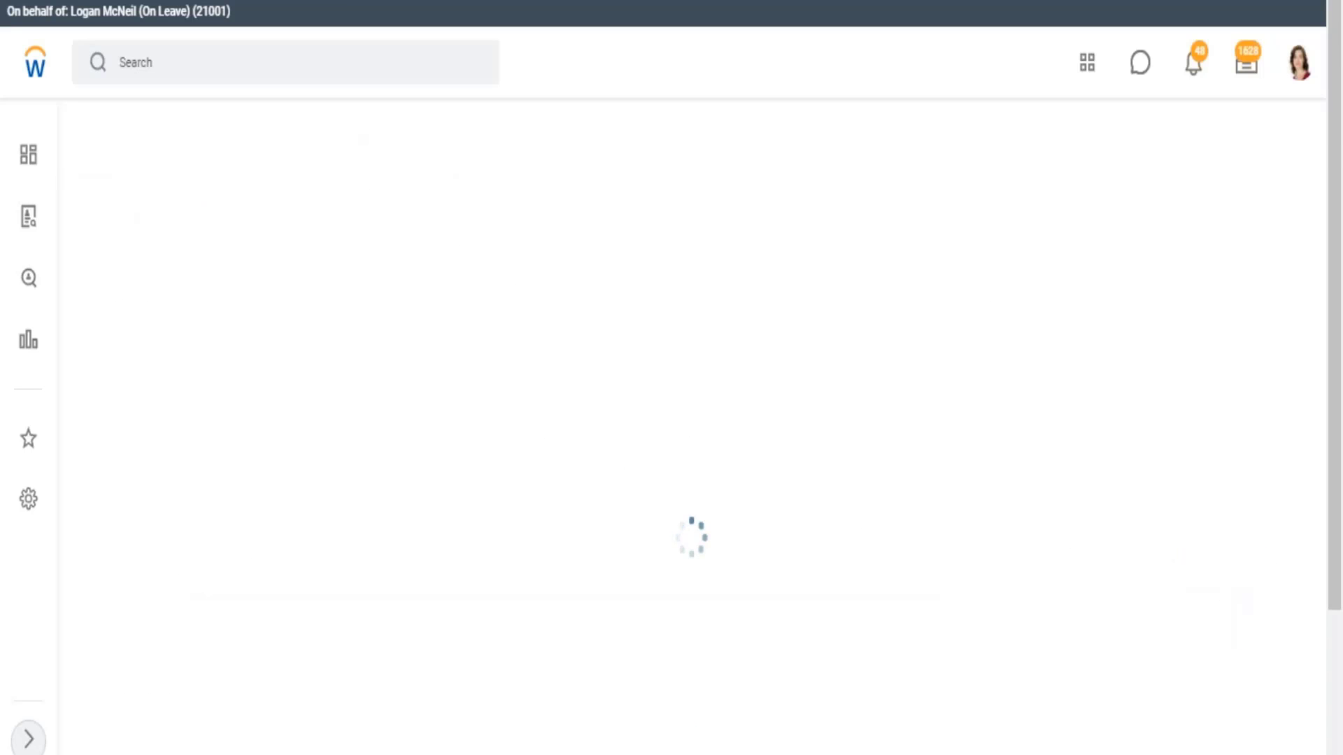
pyautogui.hotkey('ctrl', 'Tab')
pyautogui.hotkey('ctrl', 'Tab')
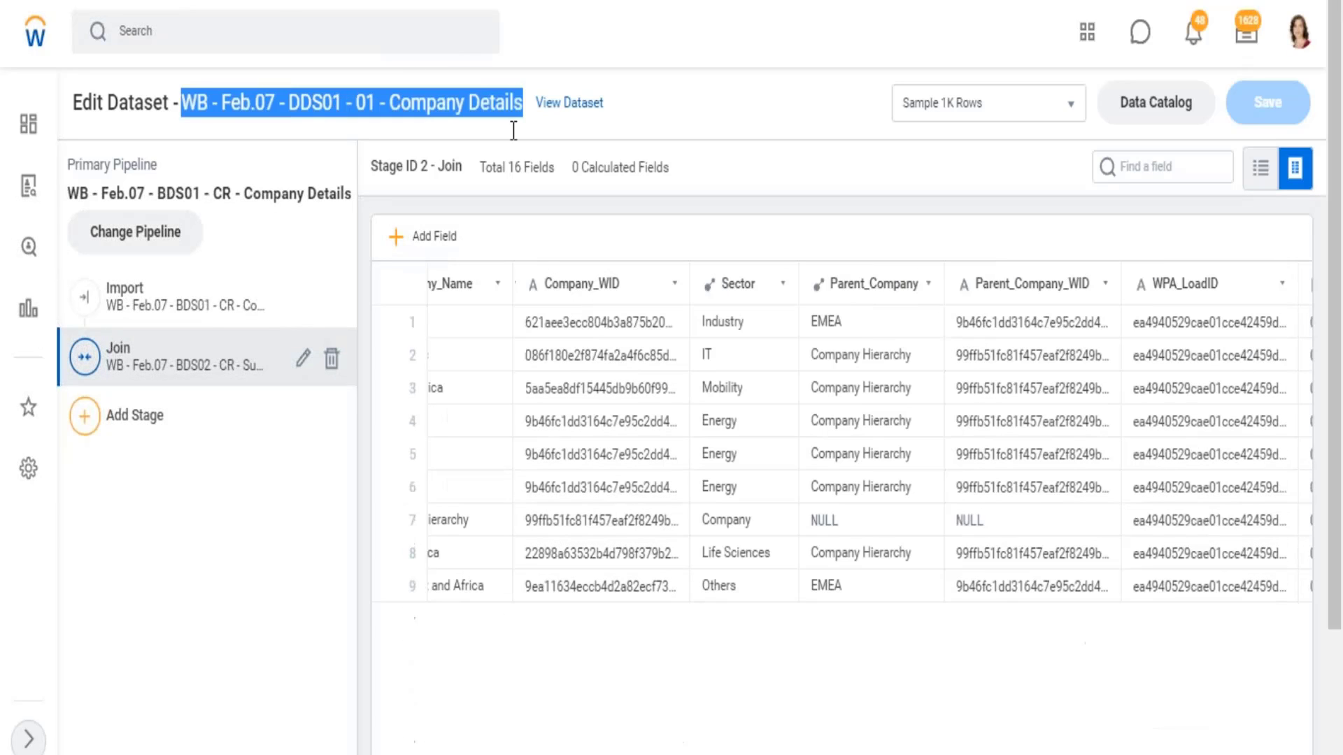